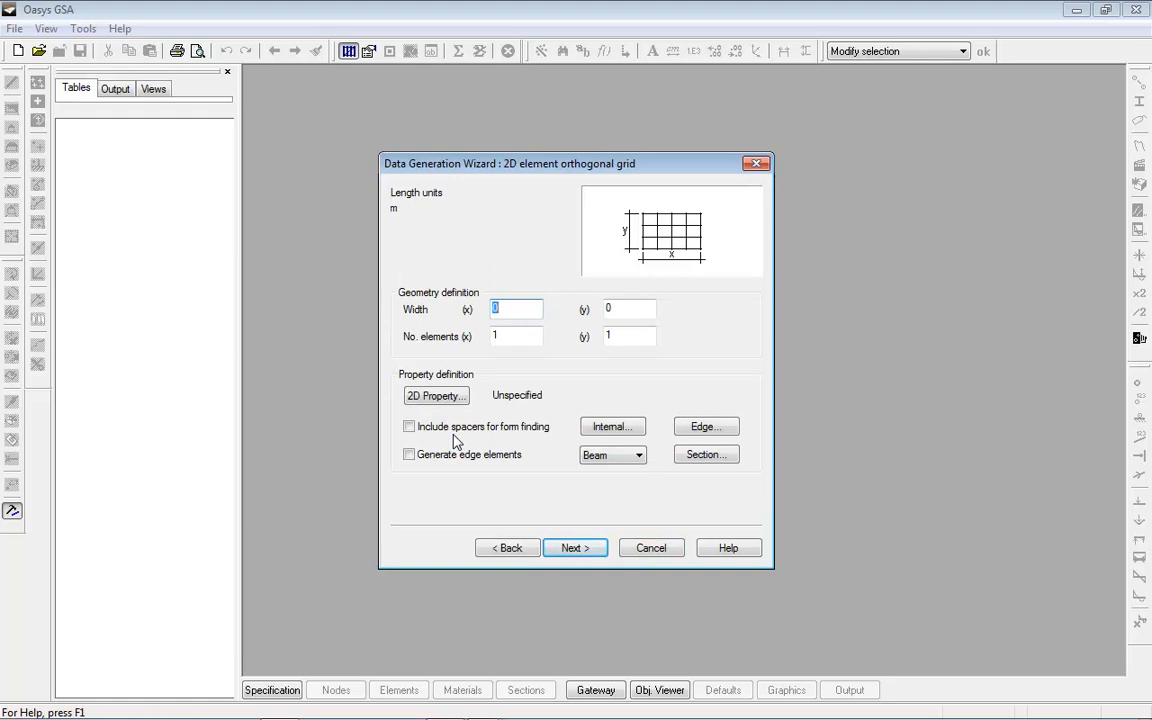
- Set the orthogonal grid to 5 m wide in x and y, with 10 elements in each direction
text(5)
key(Tab)
key(Tab)
key(Tab)
text(1)
- Define the grid's 2D property as Fabric type with the Global axis and an added mass of 1 kg/m²
click(452, 397)
click(608, 313)
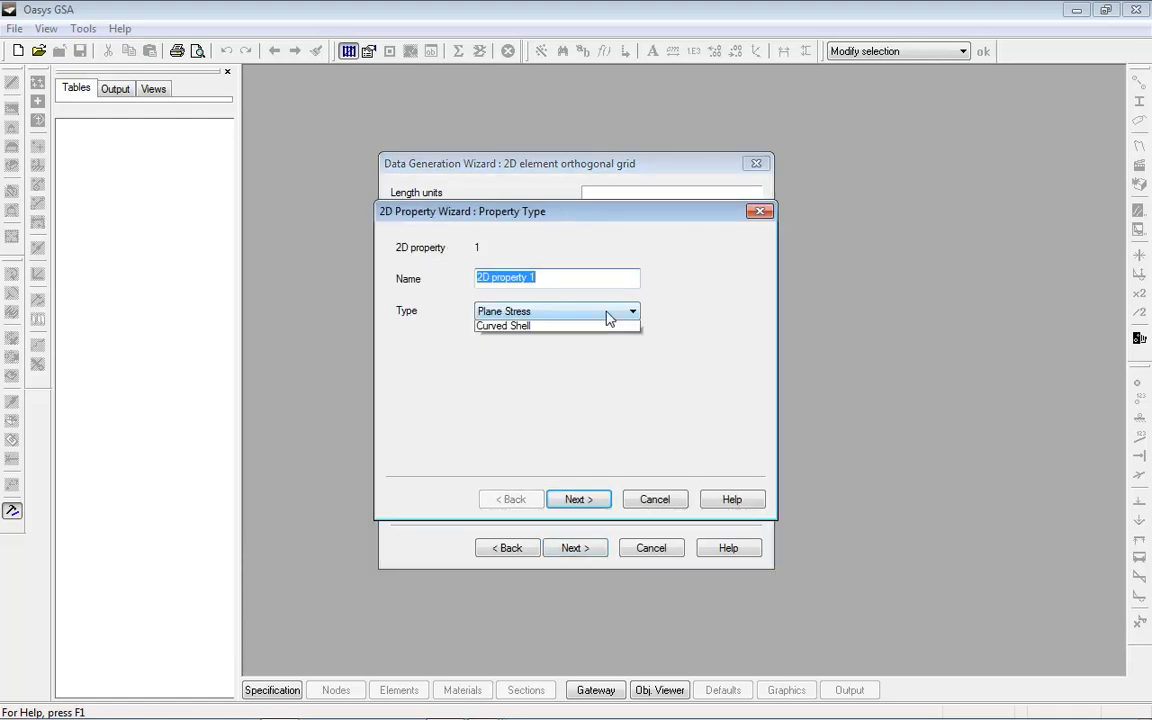
click(503, 339)
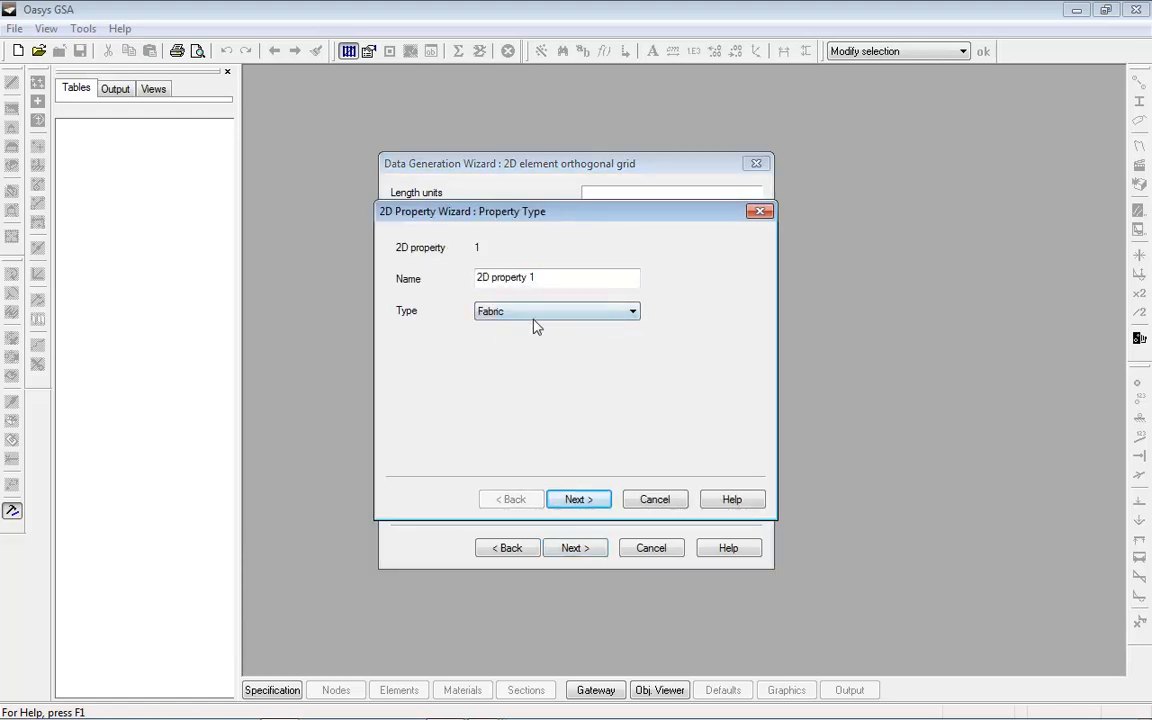
click(582, 499)
click(642, 324)
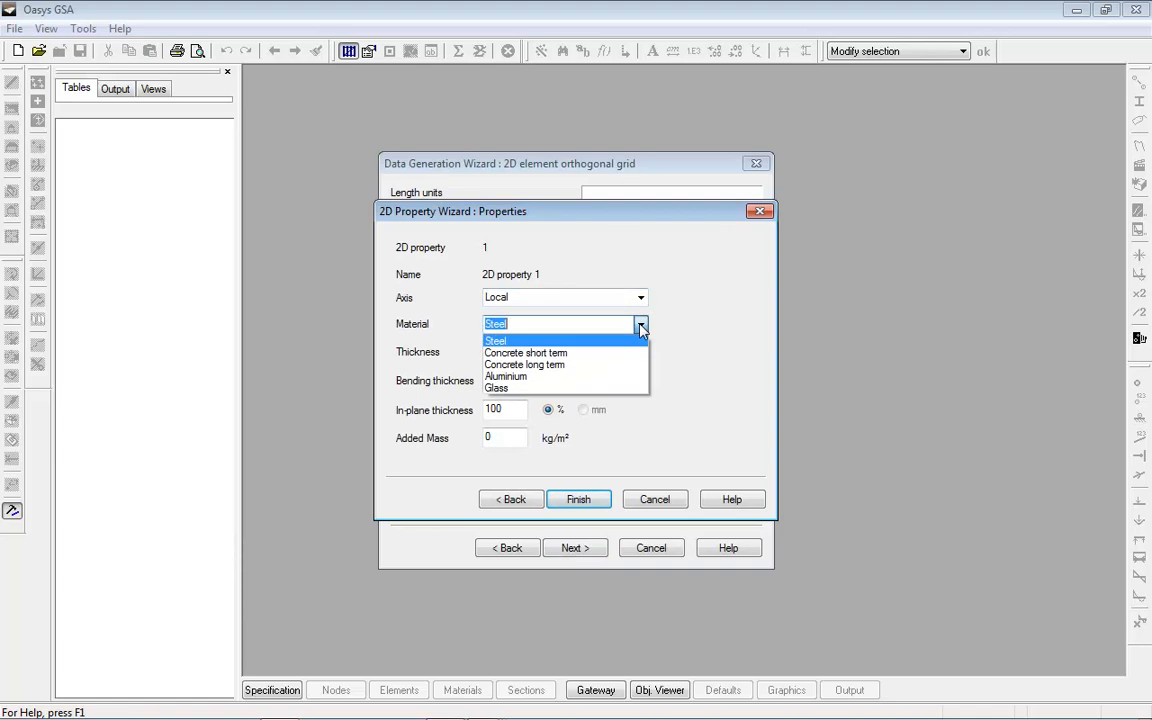
click(643, 305)
click(641, 298)
click(514, 311)
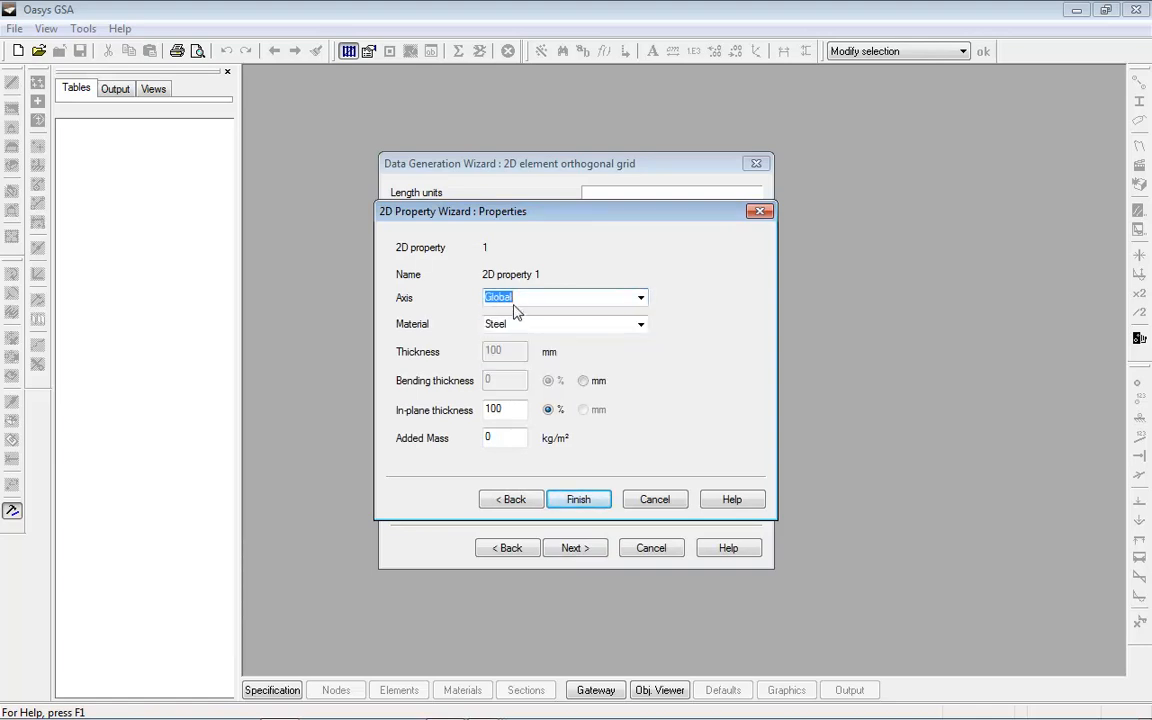
click(515, 438)
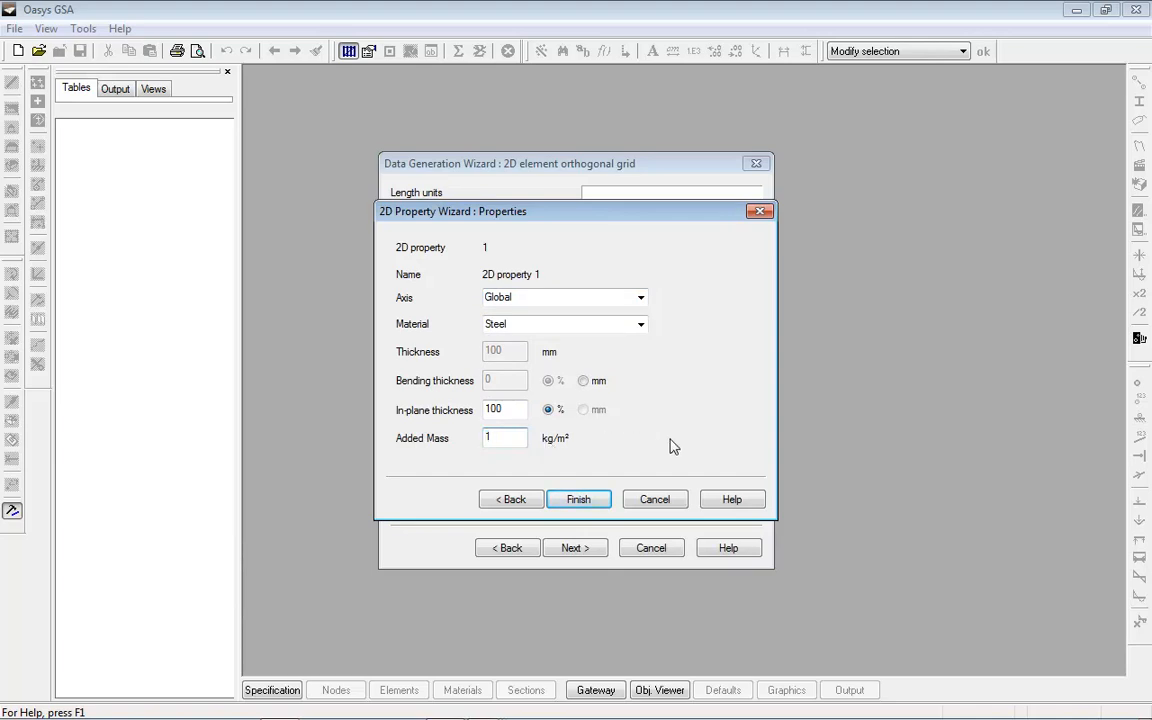
text(1)
click(580, 499)
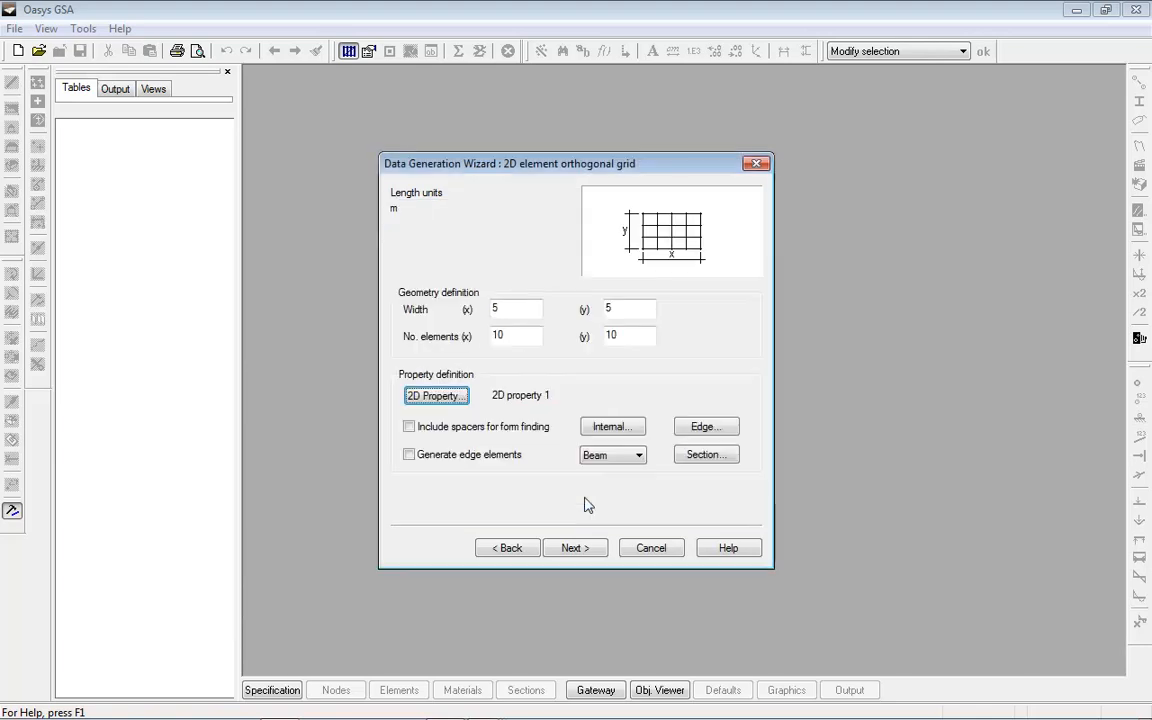
- Include spacers for form finding, accepting the Geodesic internal and Bar edge spacer definitions with ratio leg lengths
click(445, 428)
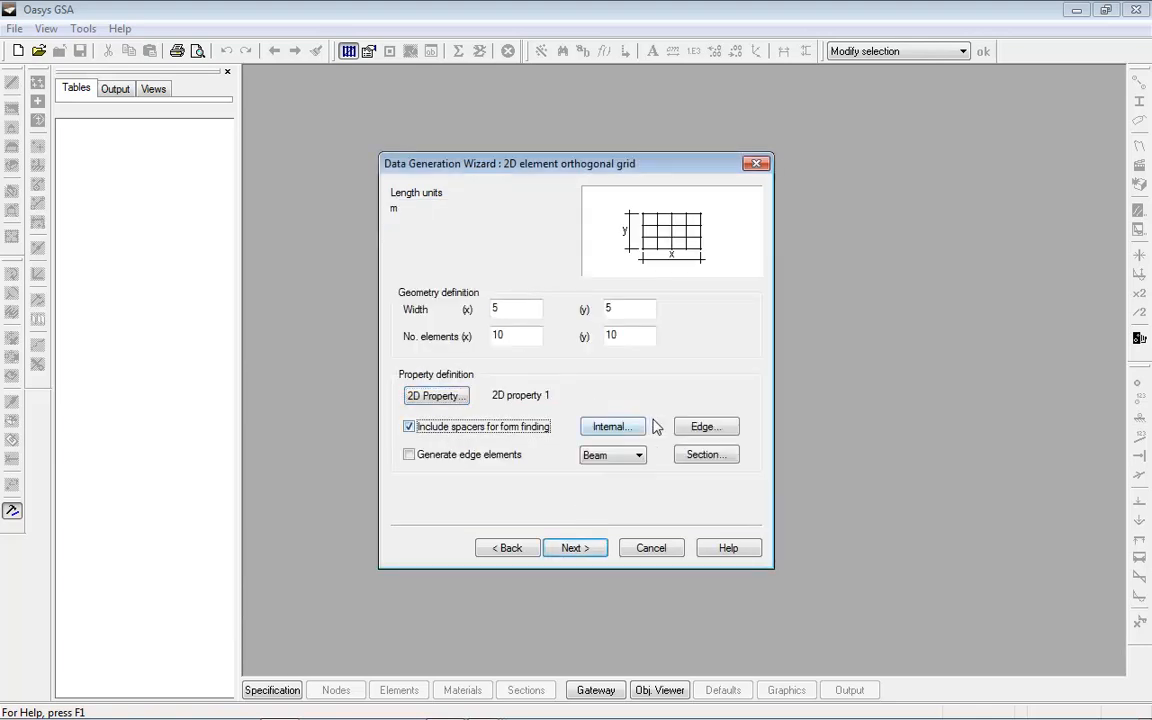
click(612, 427)
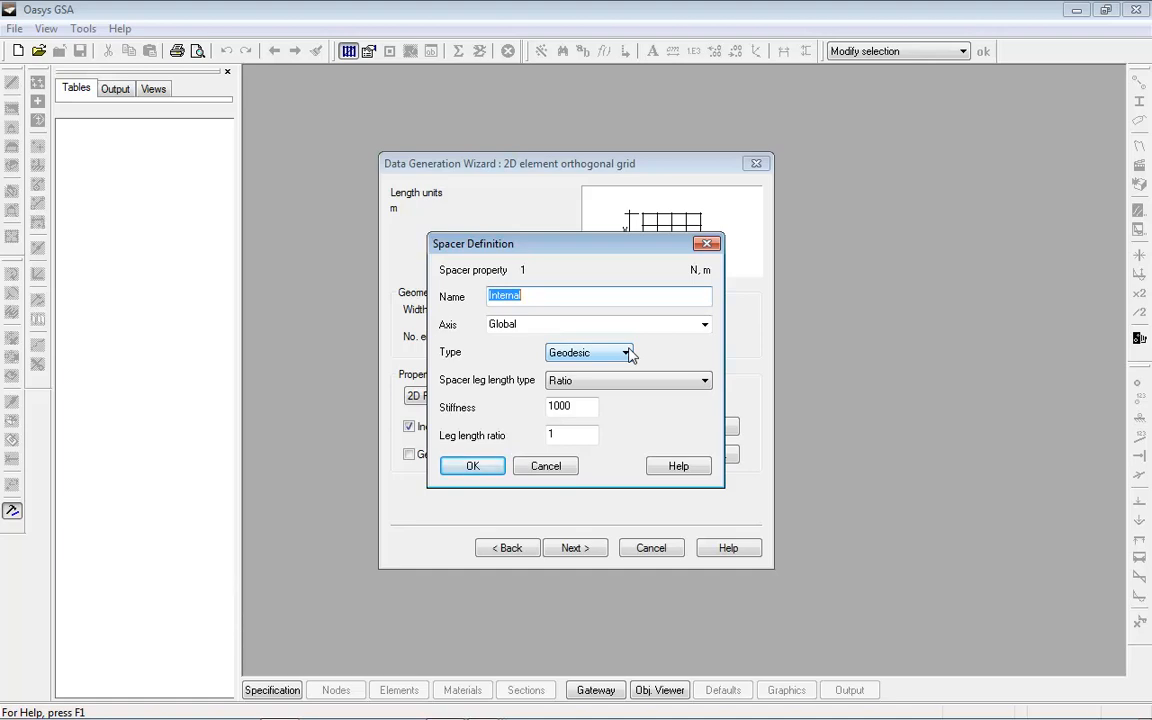
click(478, 467)
click(730, 428)
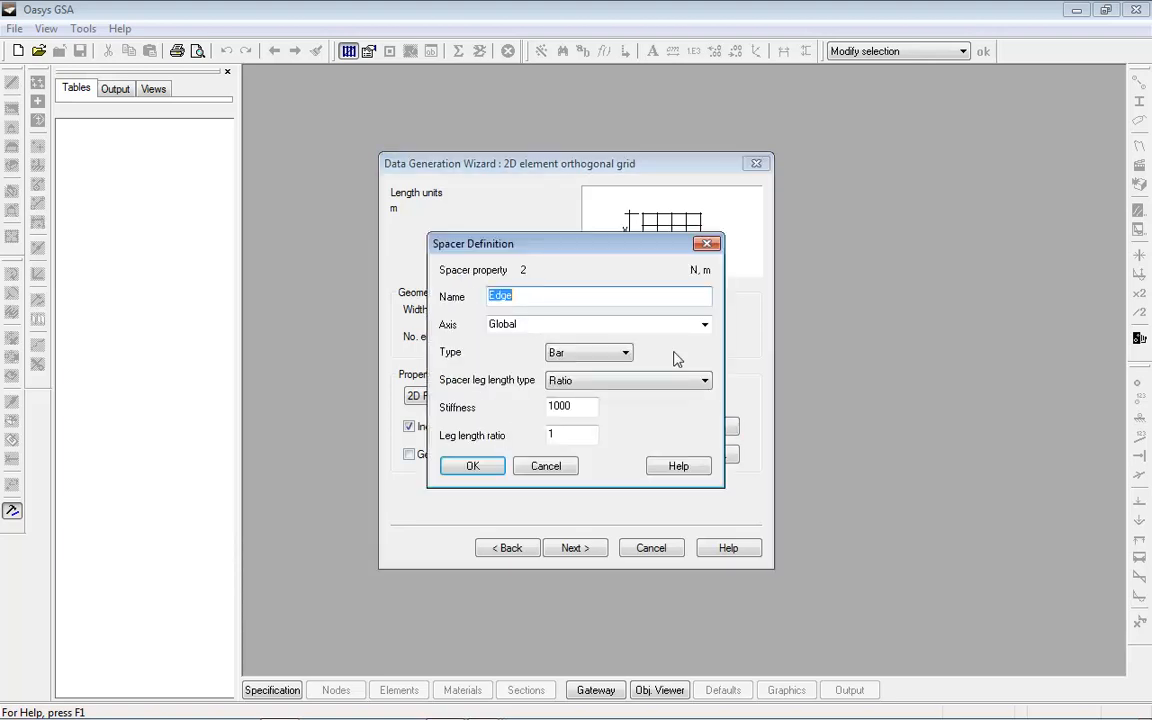
click(626, 355)
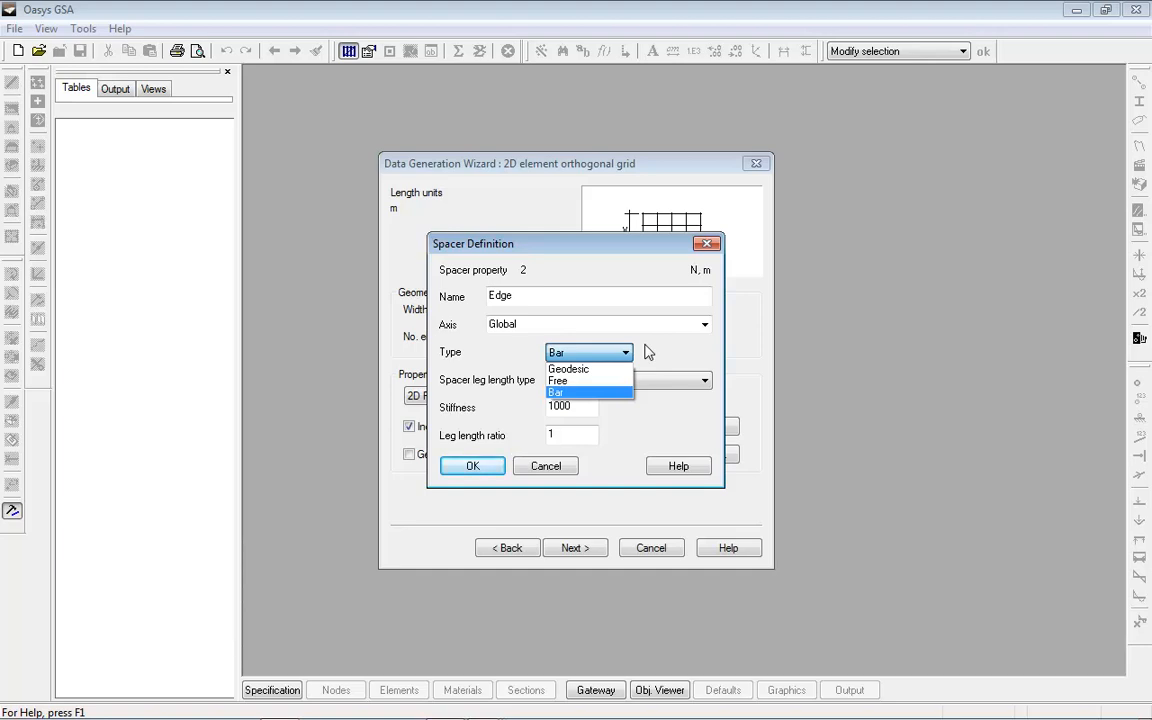
click(648, 352)
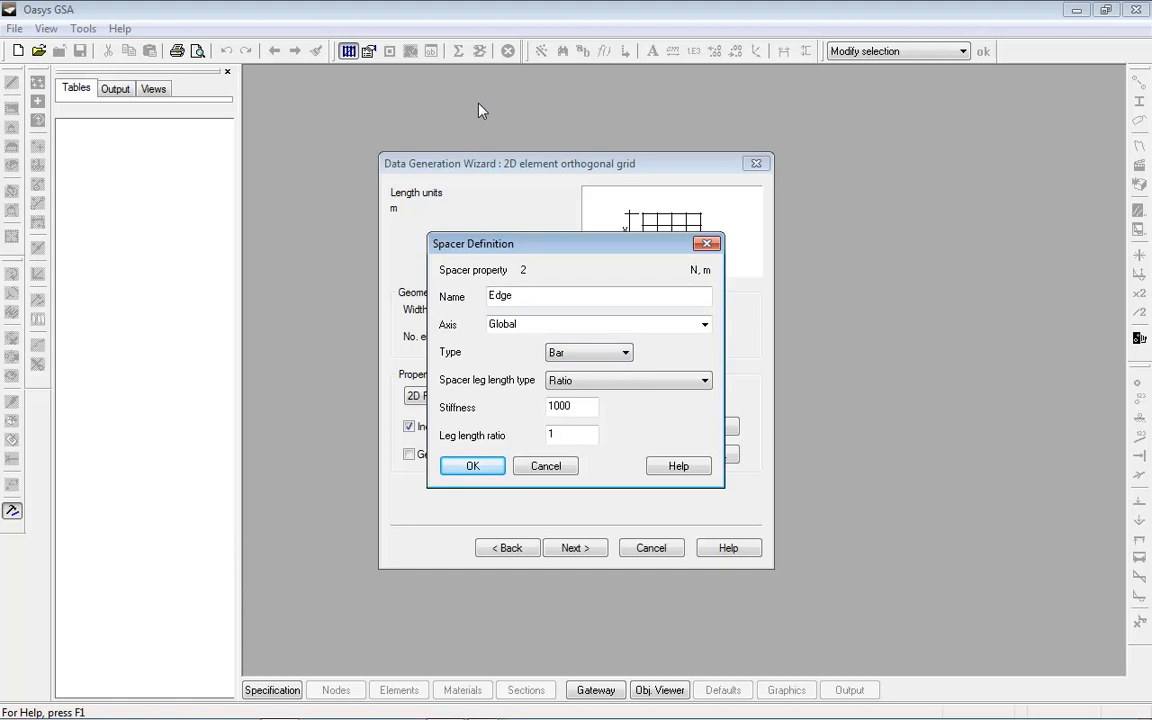
click(473, 466)
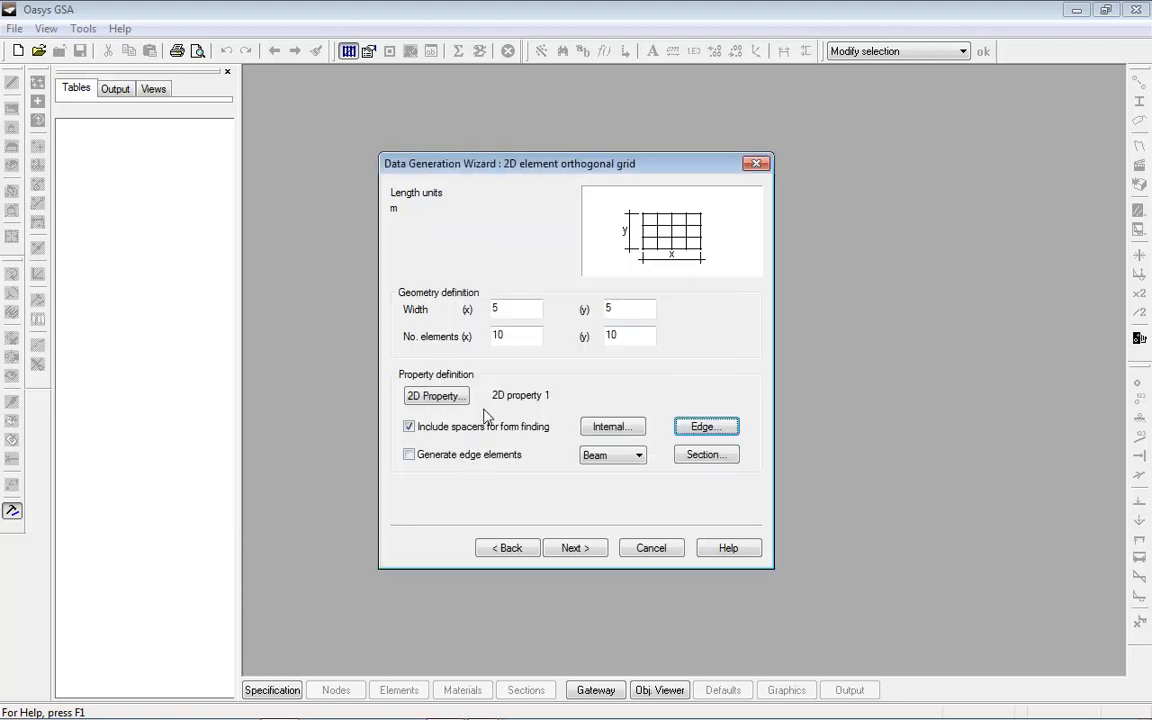
- Enable generation of edge elements and set their type to Tie
click(409, 455)
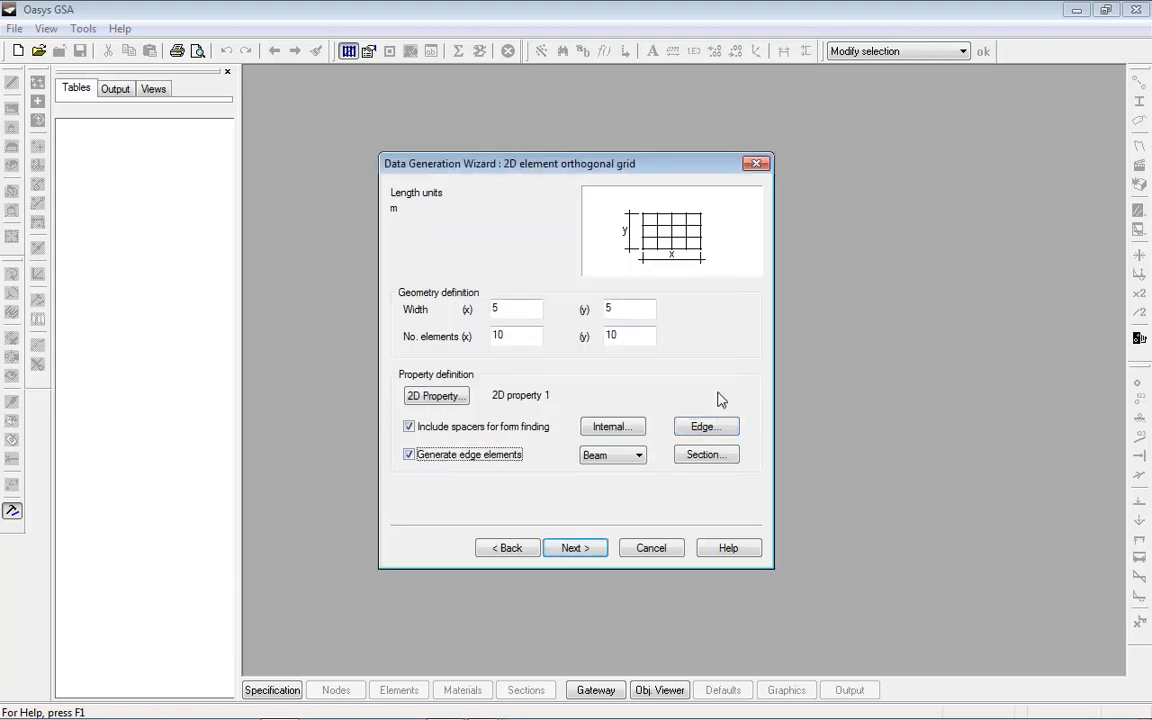
click(597, 455)
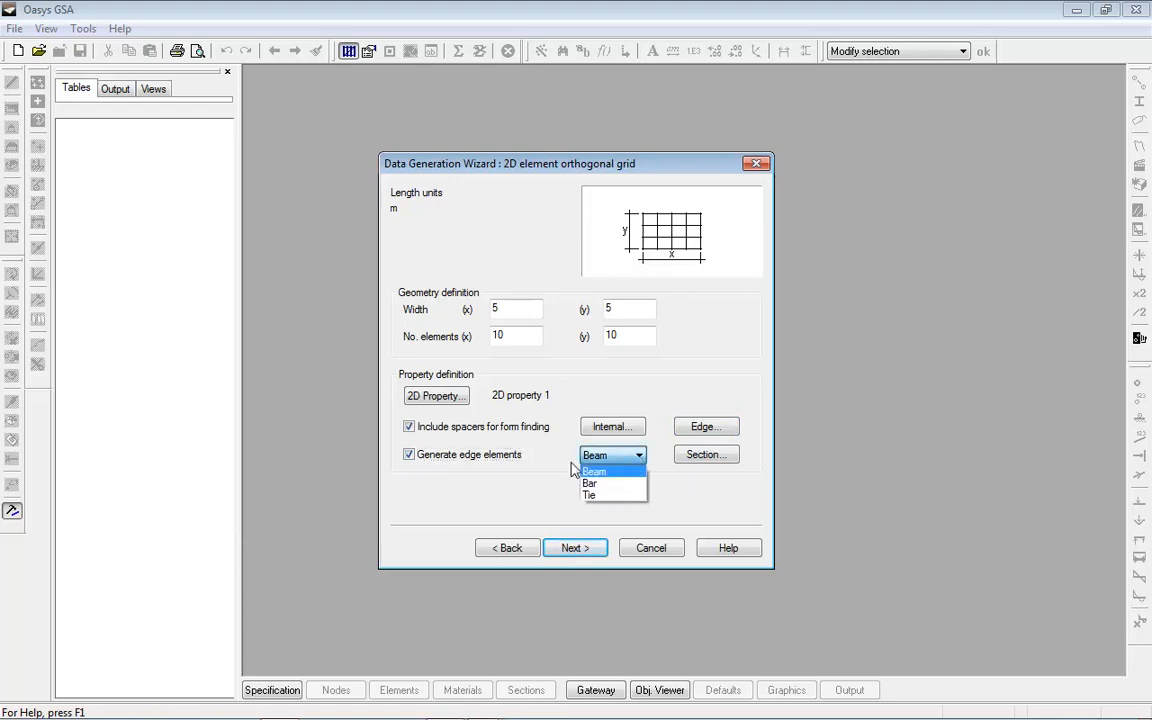
click(594, 497)
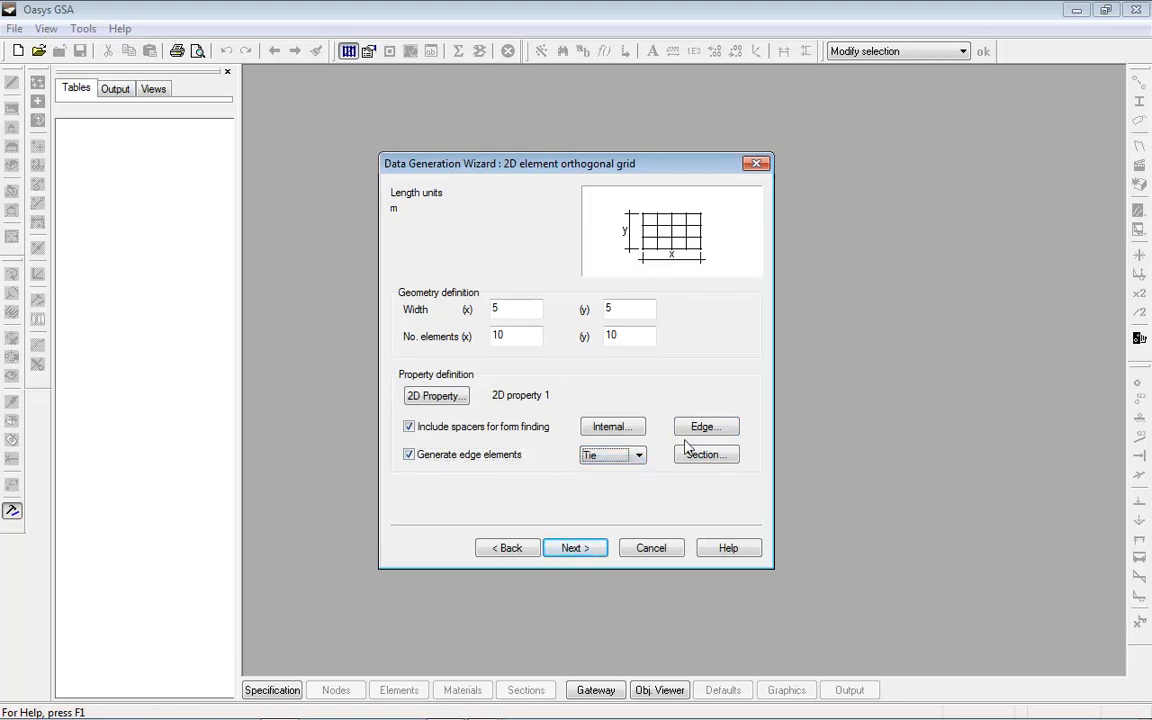
- Define the edge element section as a solid circular steel section named "Edge tie section" with a 10 mm diameter
click(722, 459)
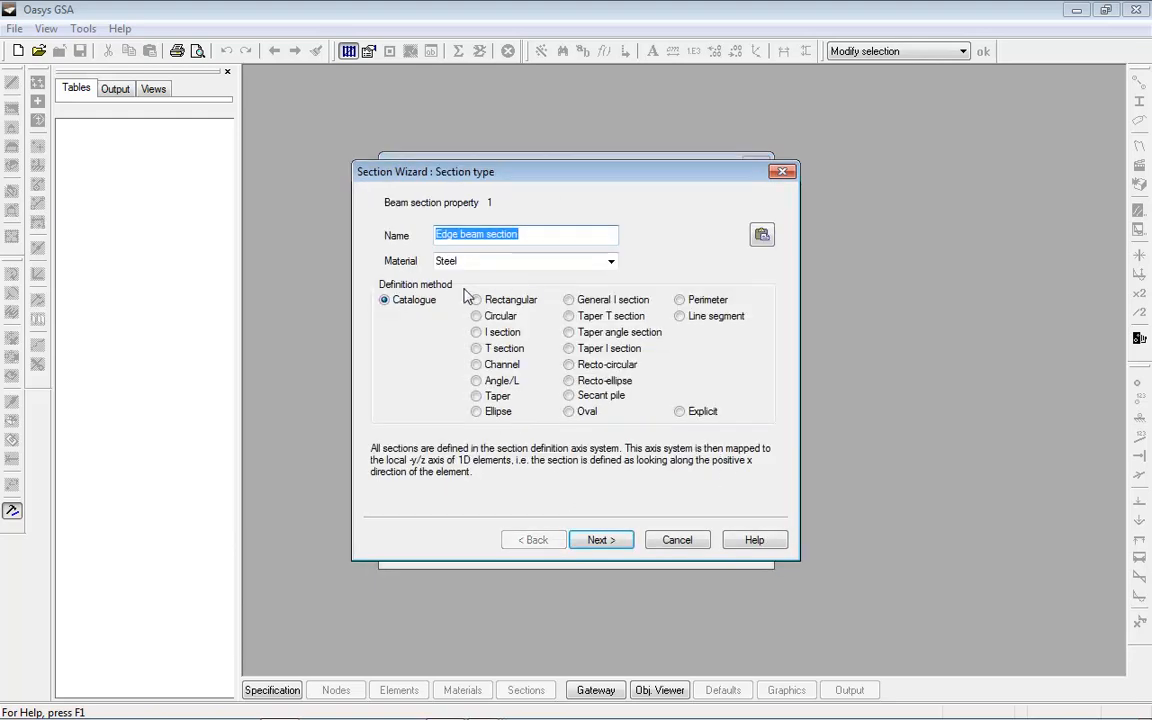
click(476, 316)
double_click(466, 235)
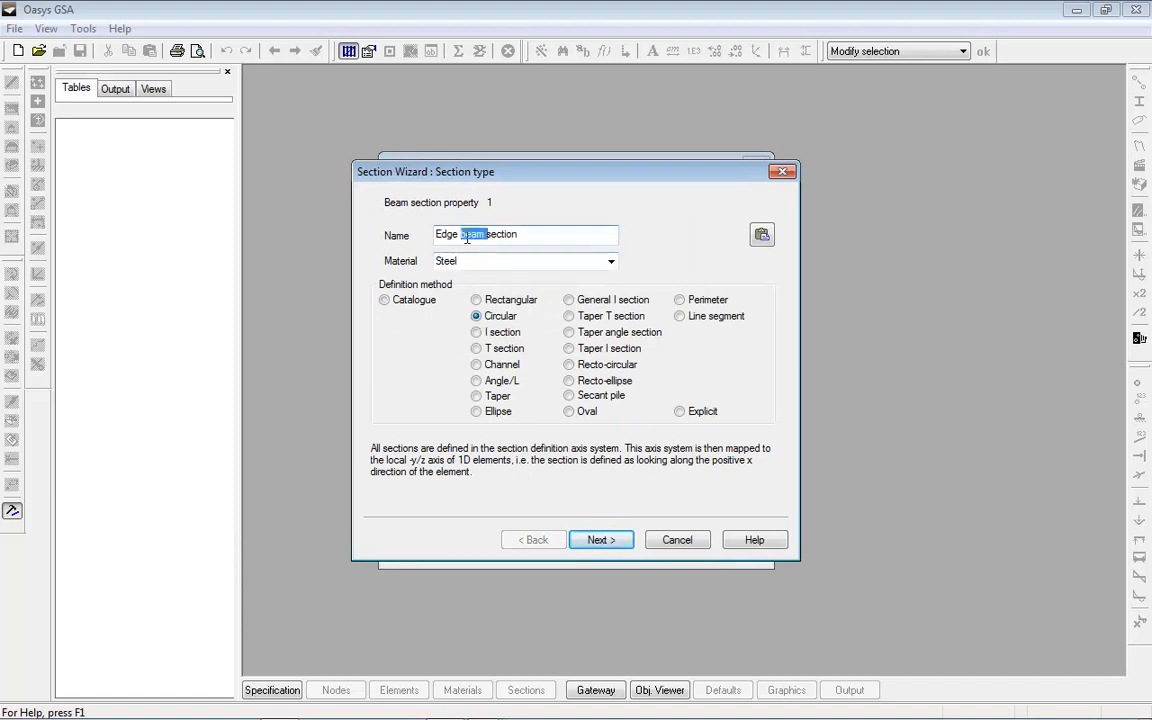
text(tie)
click(600, 540)
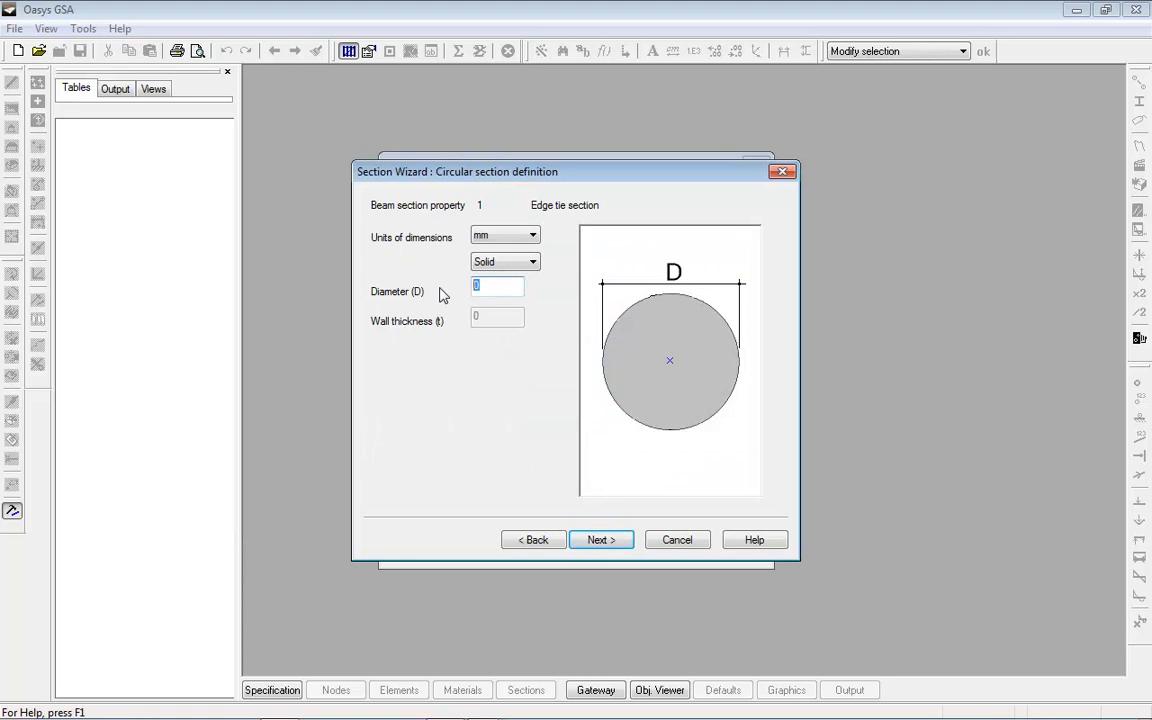
text(10)
click(618, 544)
click(620, 541)
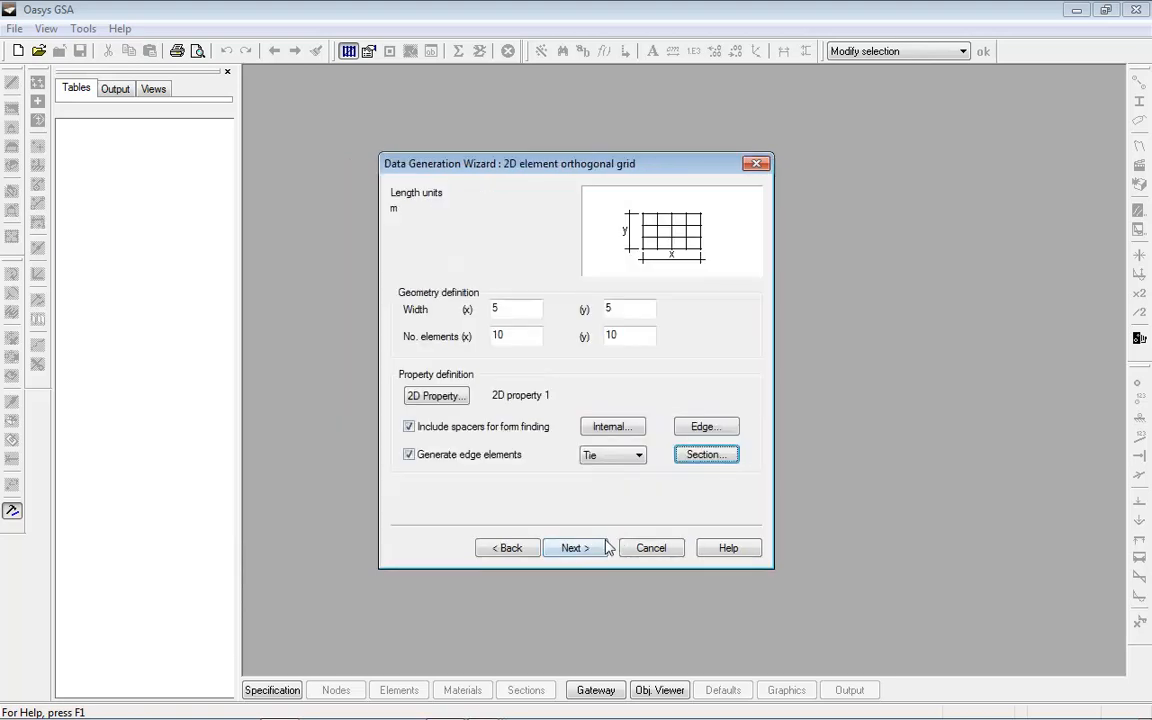
- Generate the 2D element grid from the wizard and show it in an isometric view
click(600, 548)
click(588, 548)
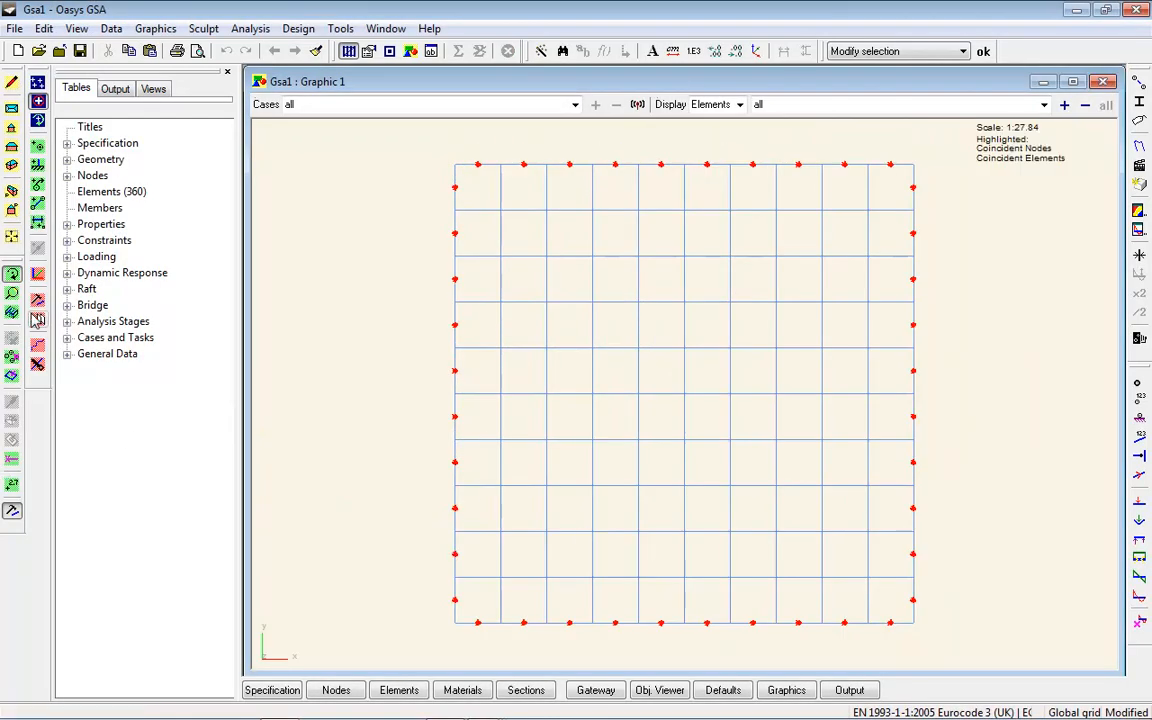
click(10, 191)
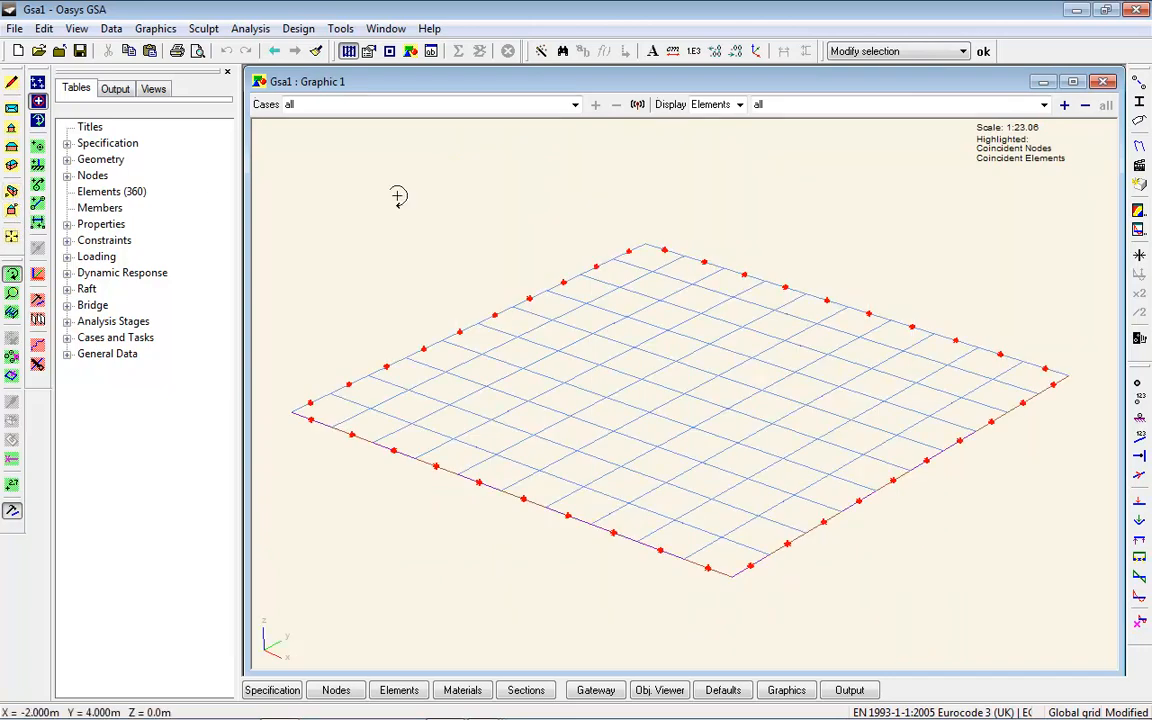
- Display the nodes and apply pin restraints to the grid's front and rear corner nodes as seen in the isometric view
click(1138, 382)
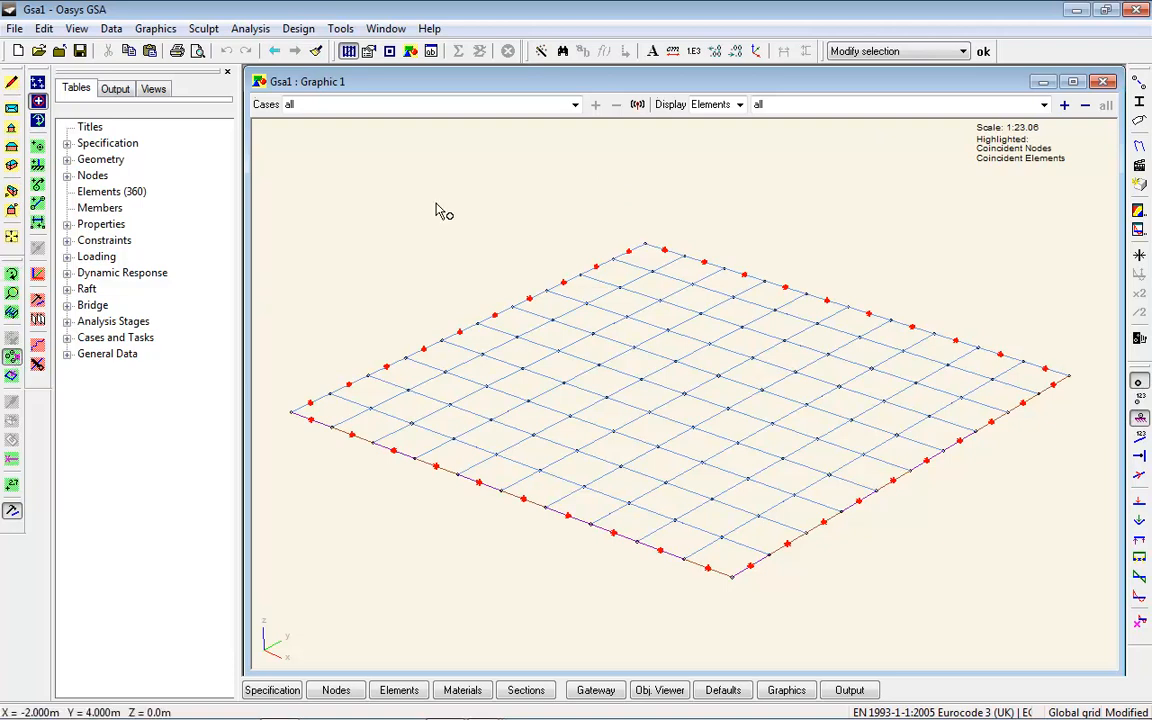
click(641, 246)
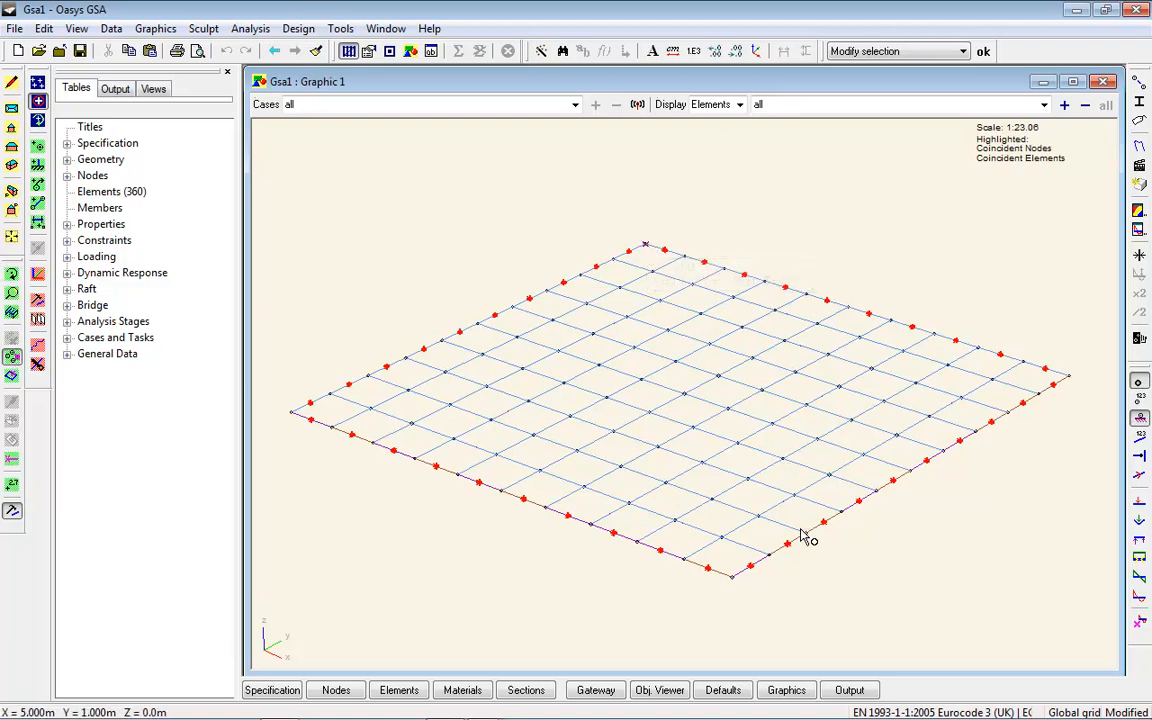
click(733, 578)
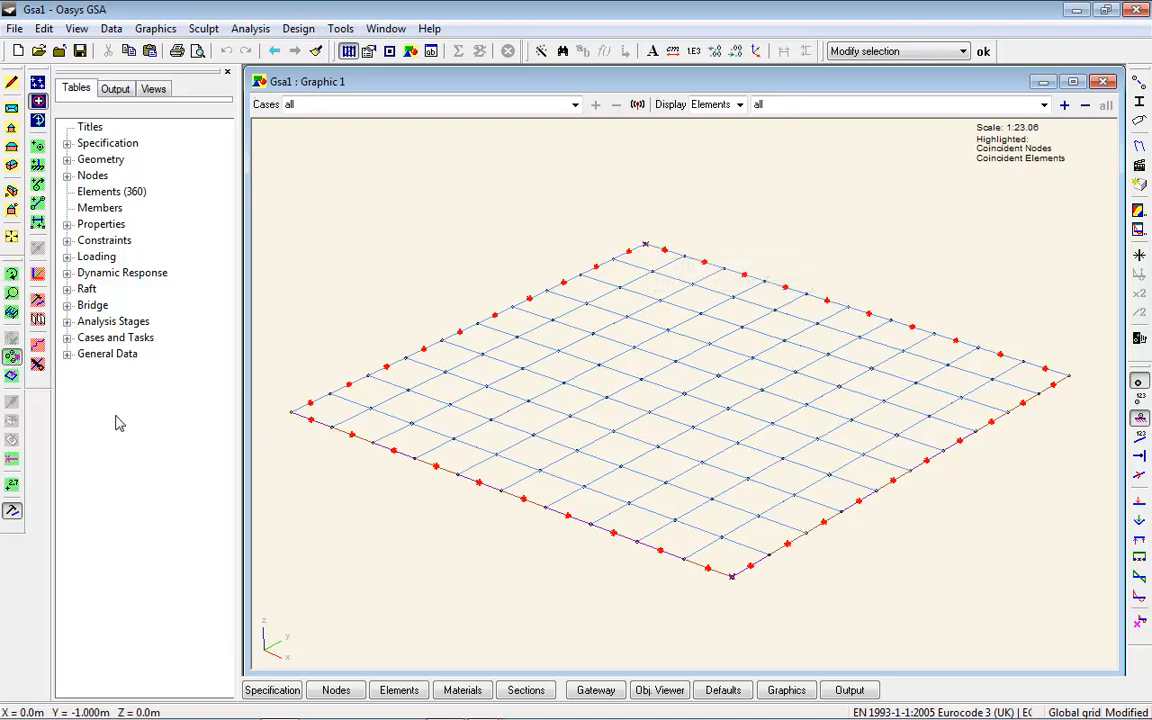
click(39, 304)
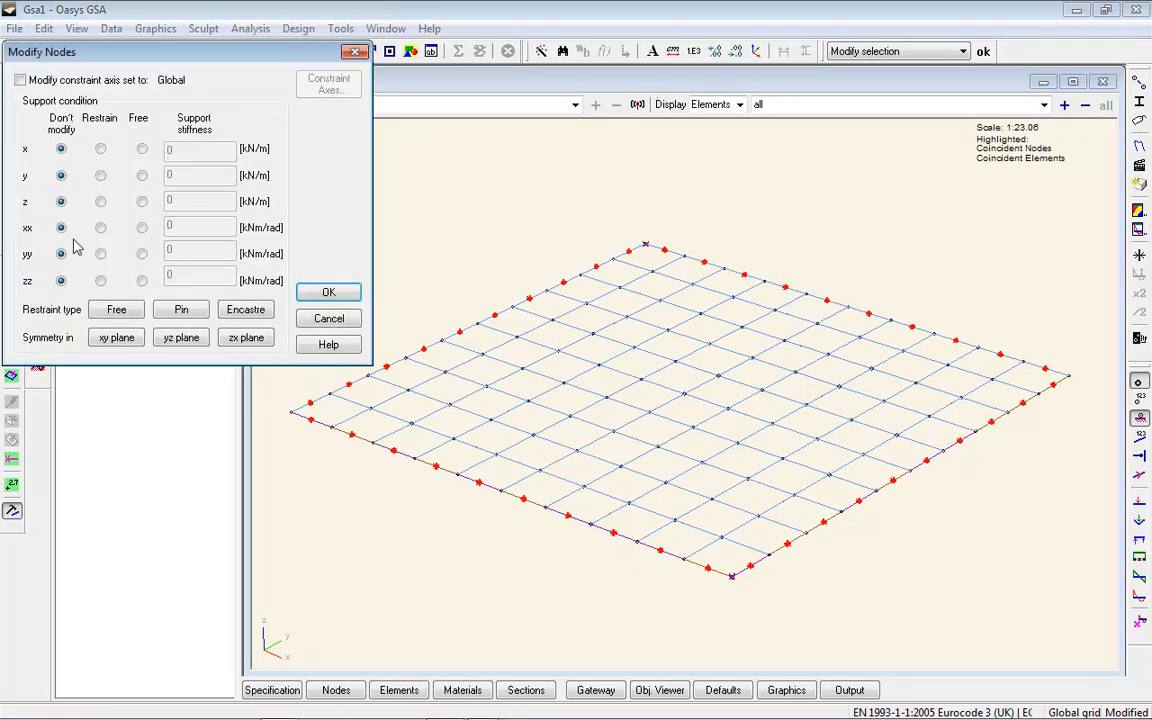
click(180, 309)
click(321, 292)
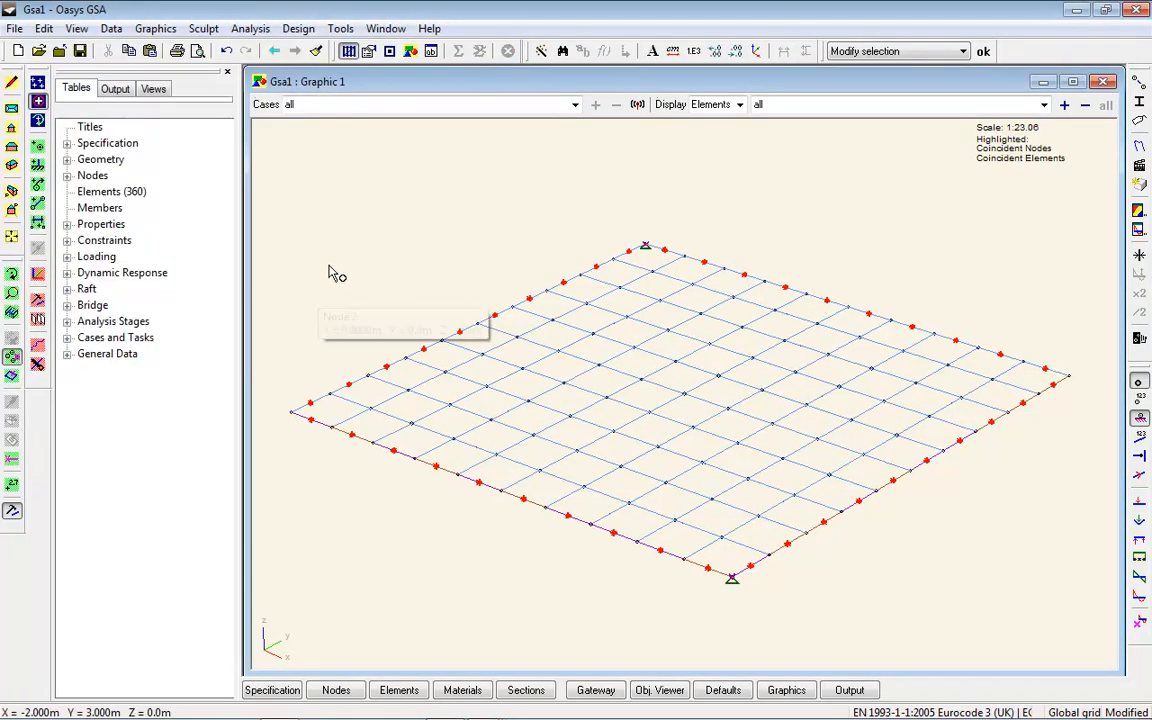
- Move the two unrestrained, opposite corner nodes of the grid up by 2 m in z
click(290, 412)
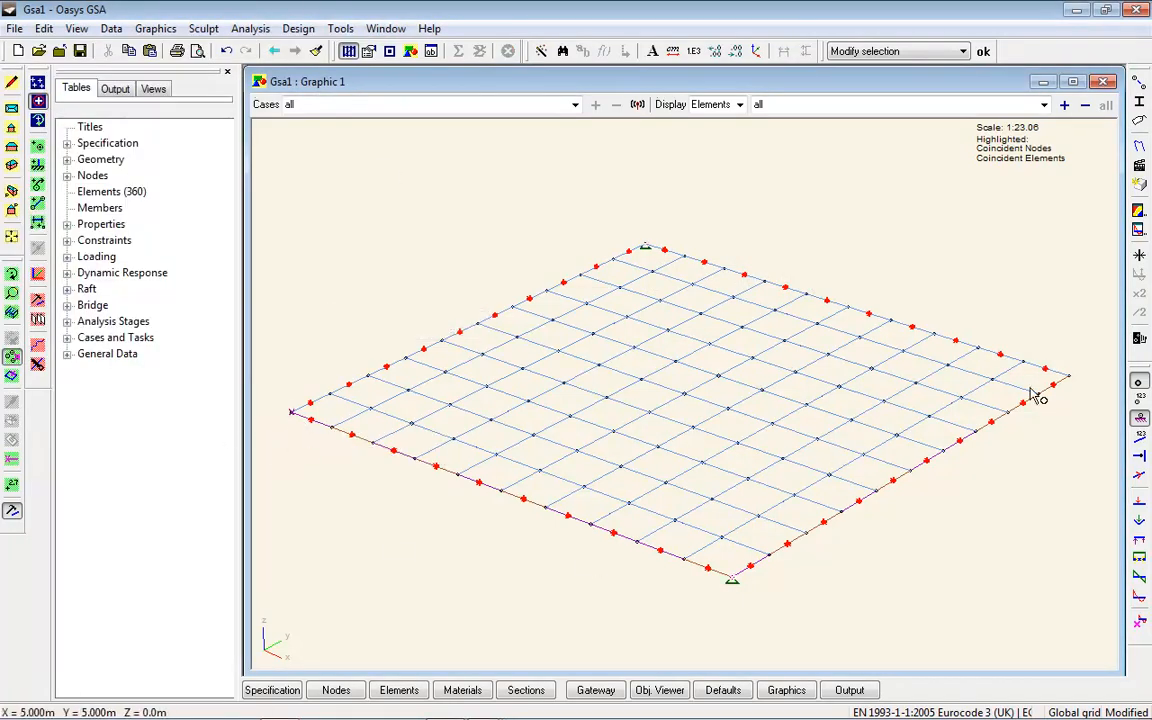
ctrl+click(1070, 377)
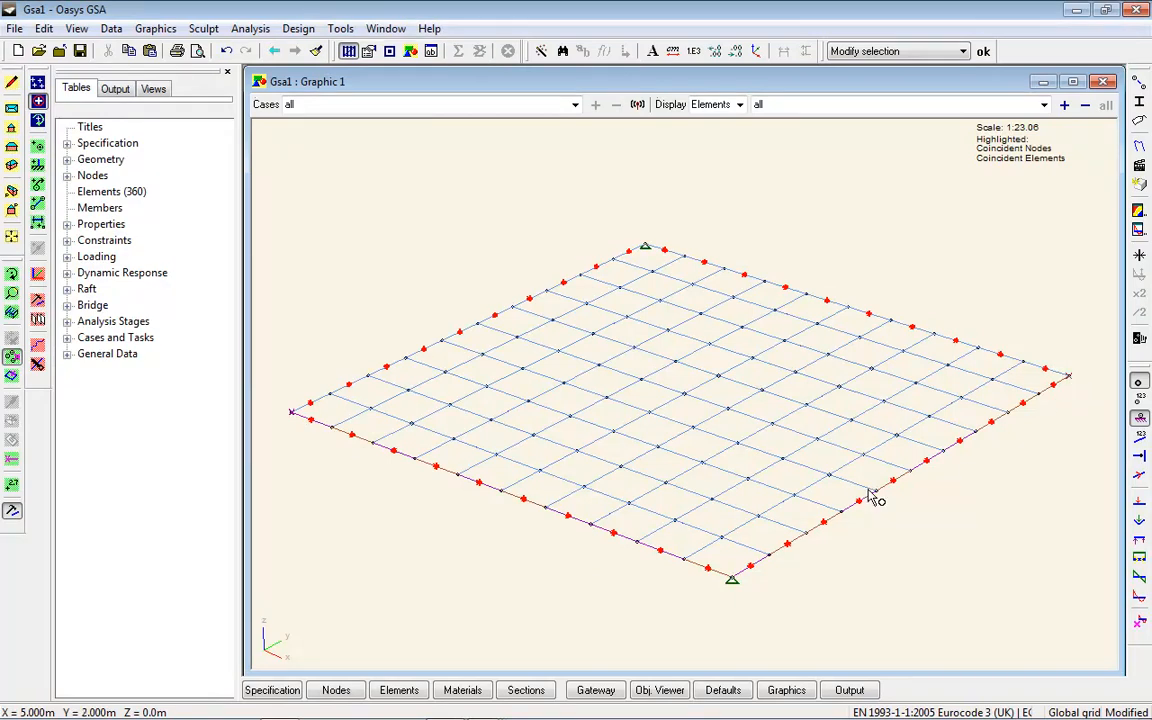
click(37, 319)
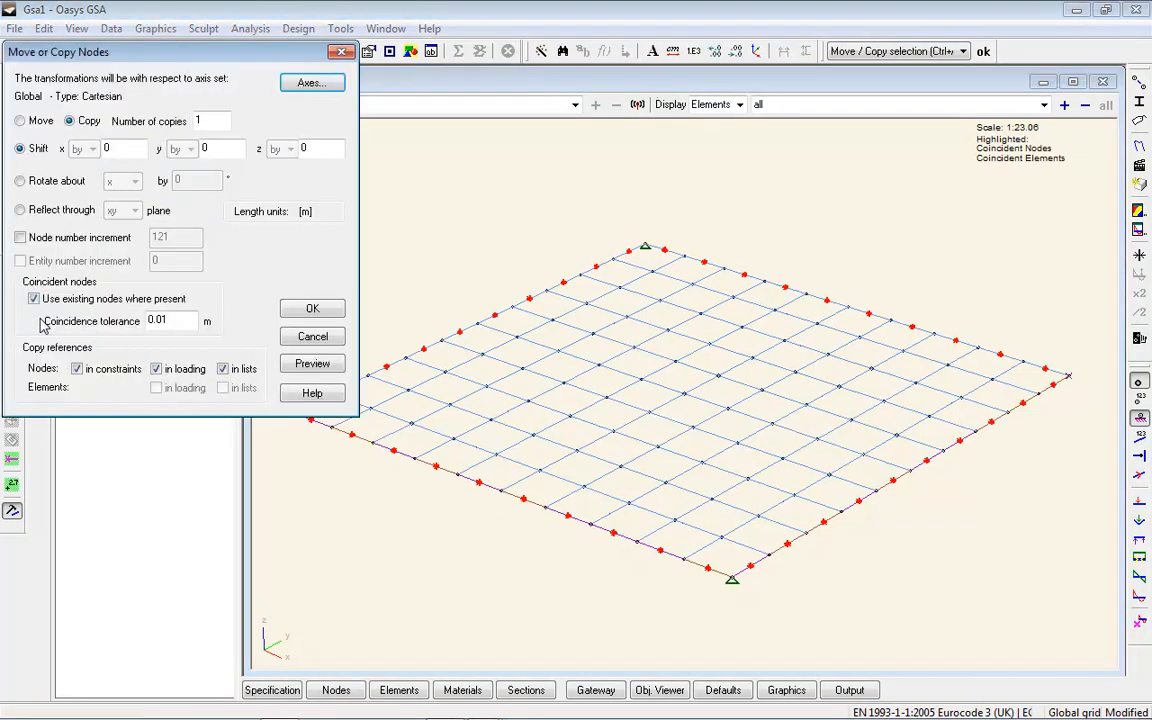
double_click(304, 148)
text(2)
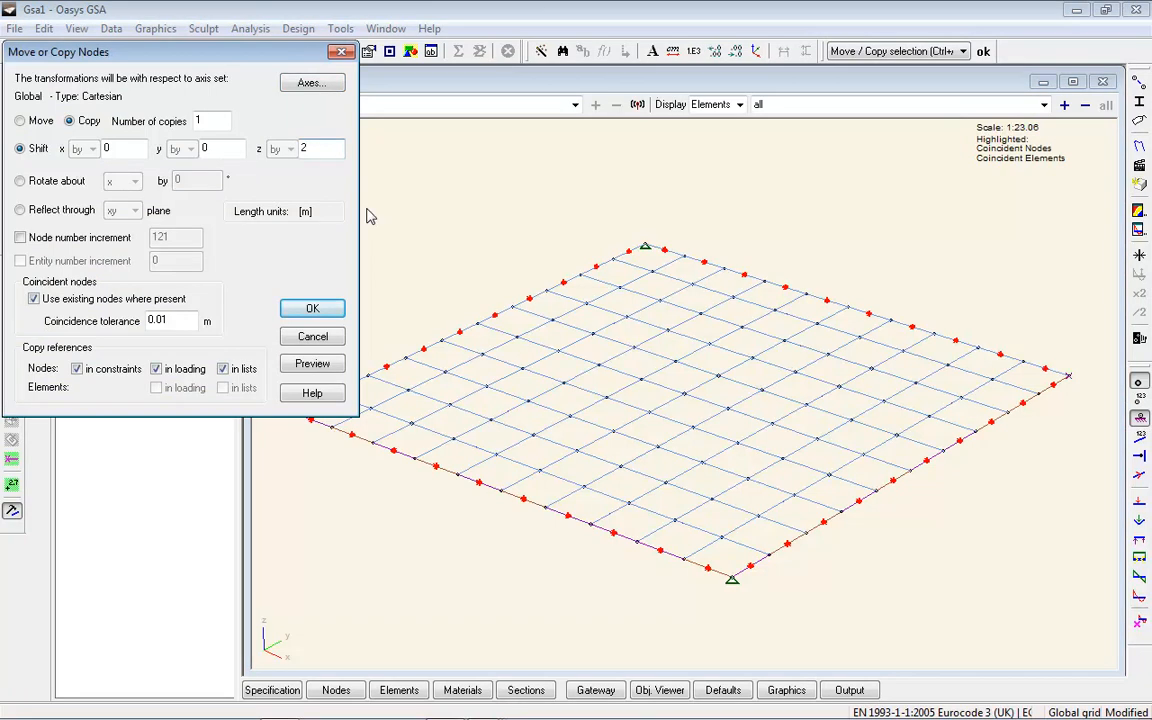
click(313, 364)
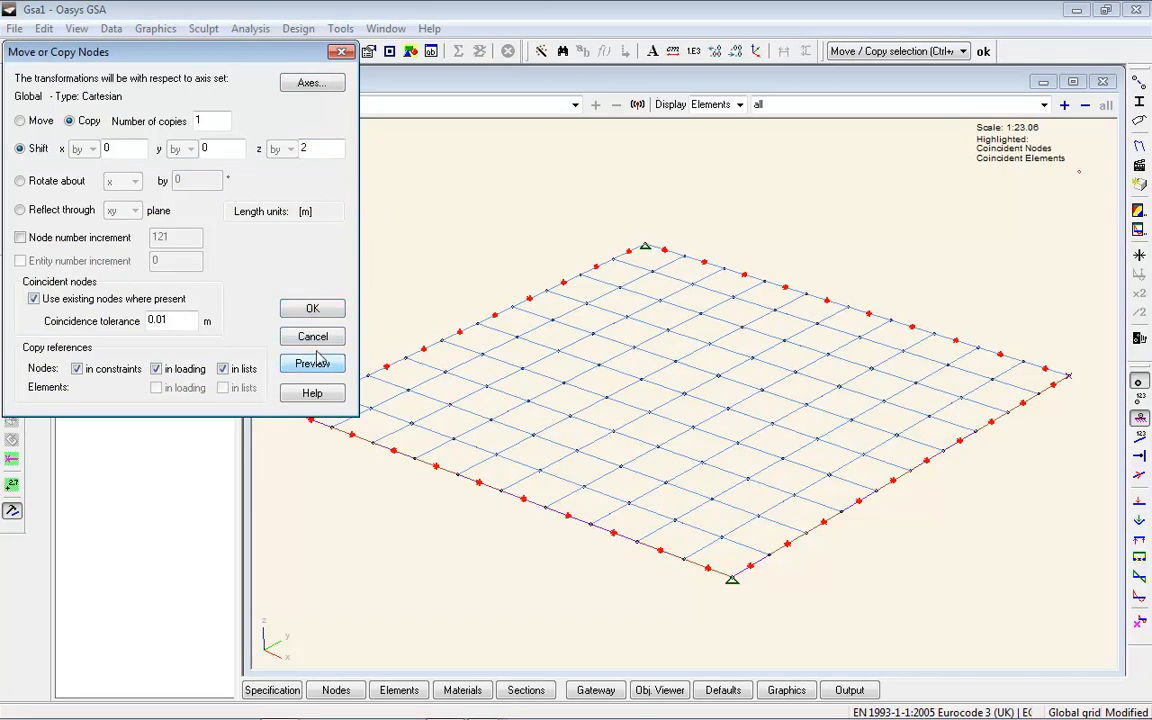
click(20, 120)
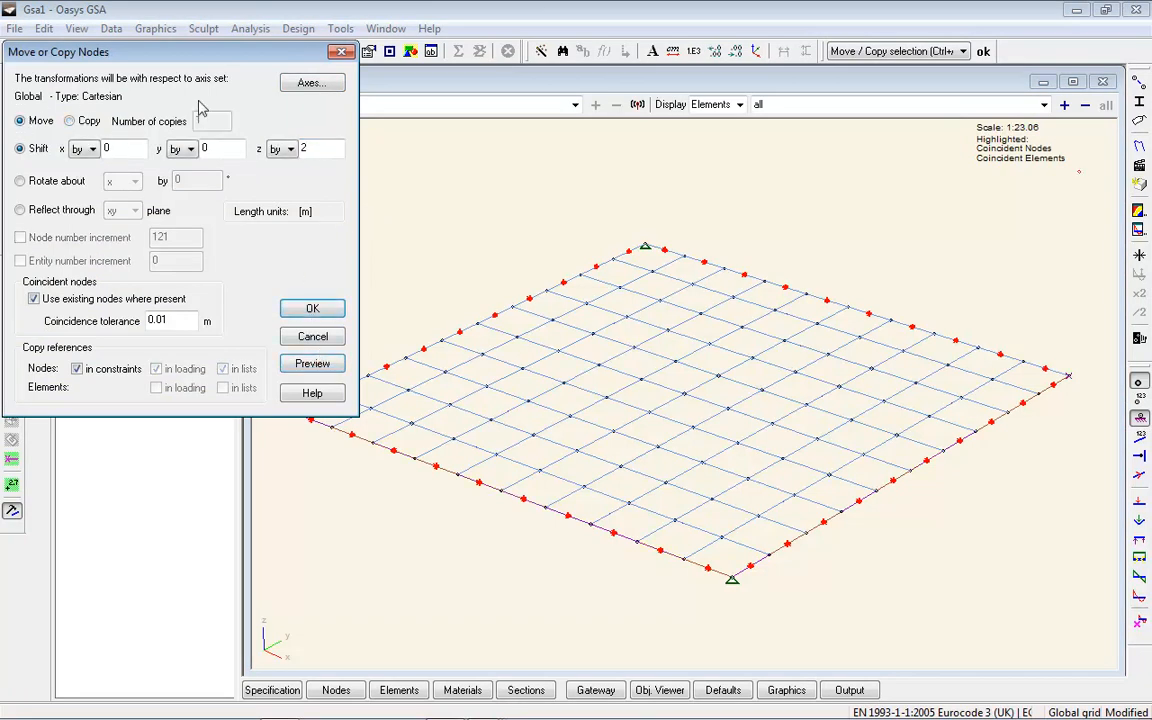
click(325, 365)
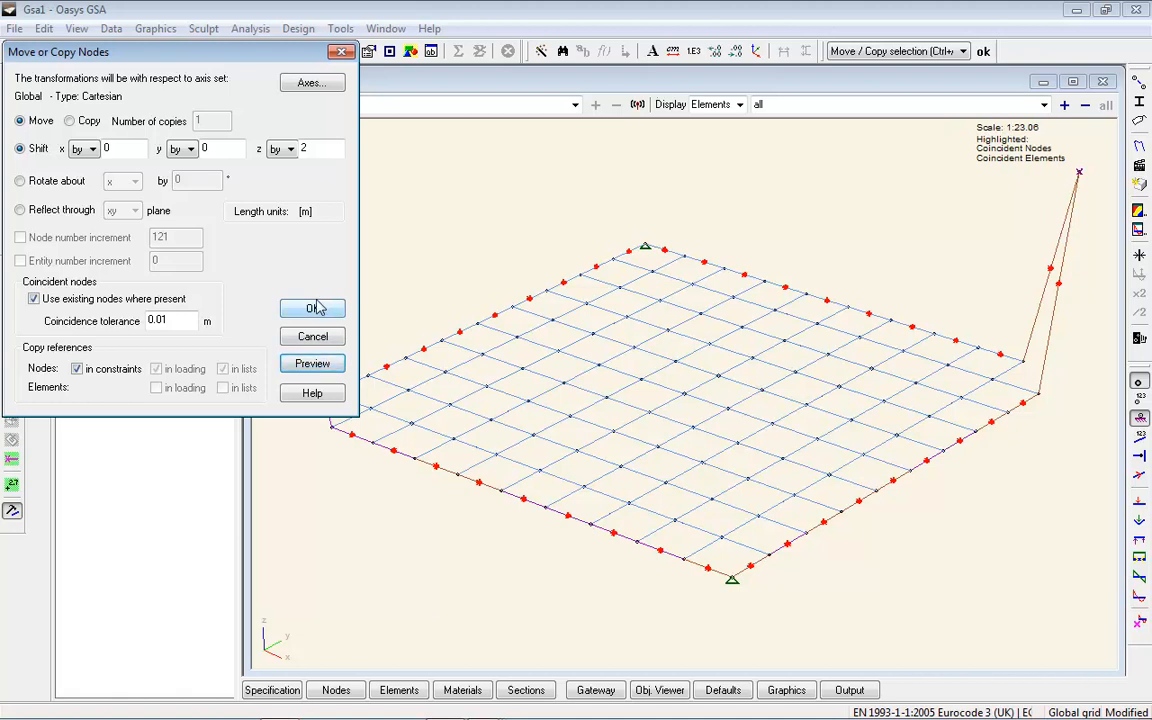
click(313, 308)
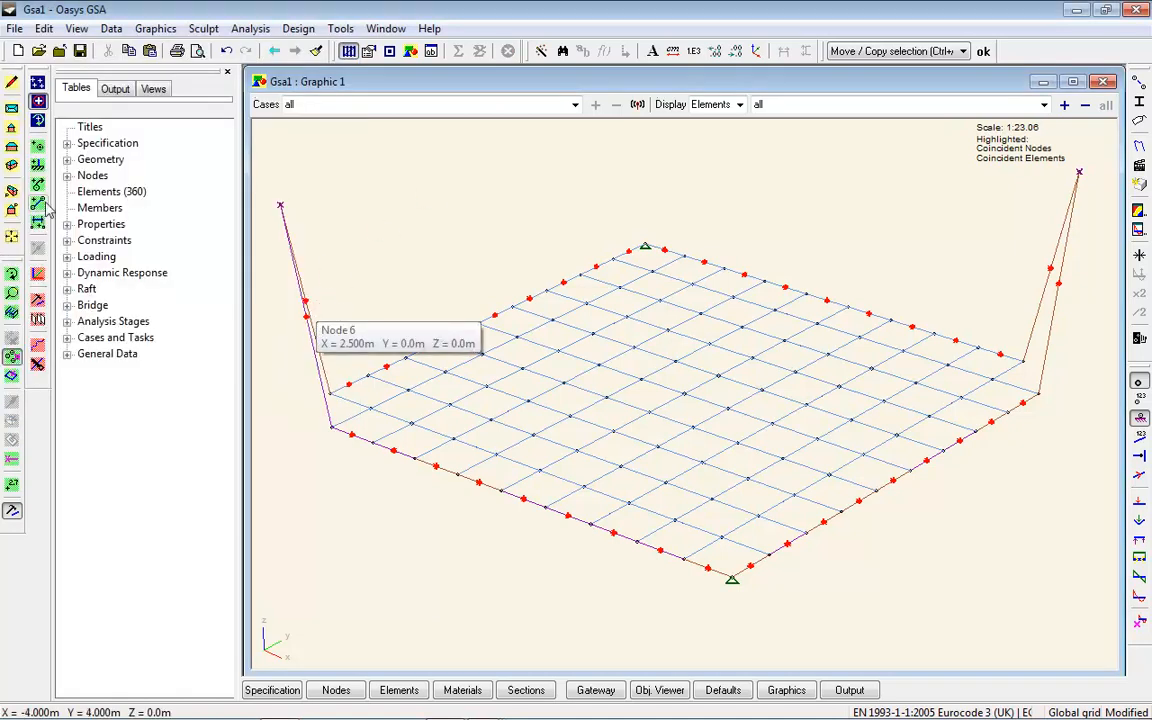
- Restrain the two raised corner nodes in the z direction only
click(38, 300)
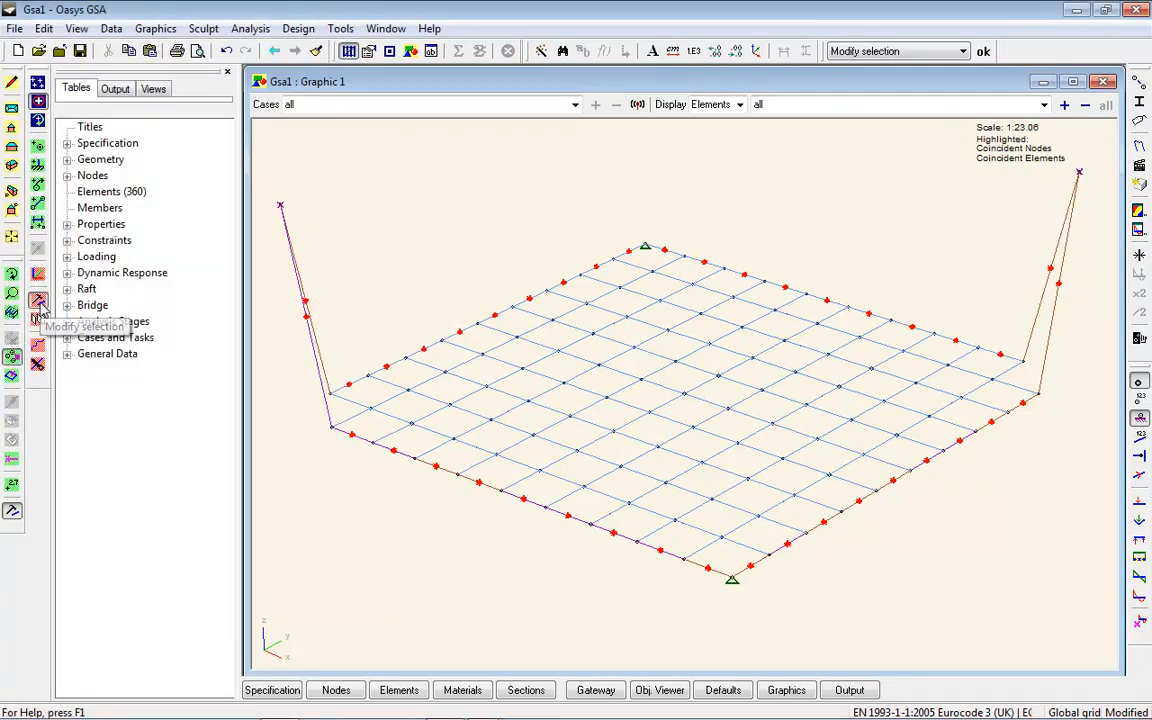
click(38, 303)
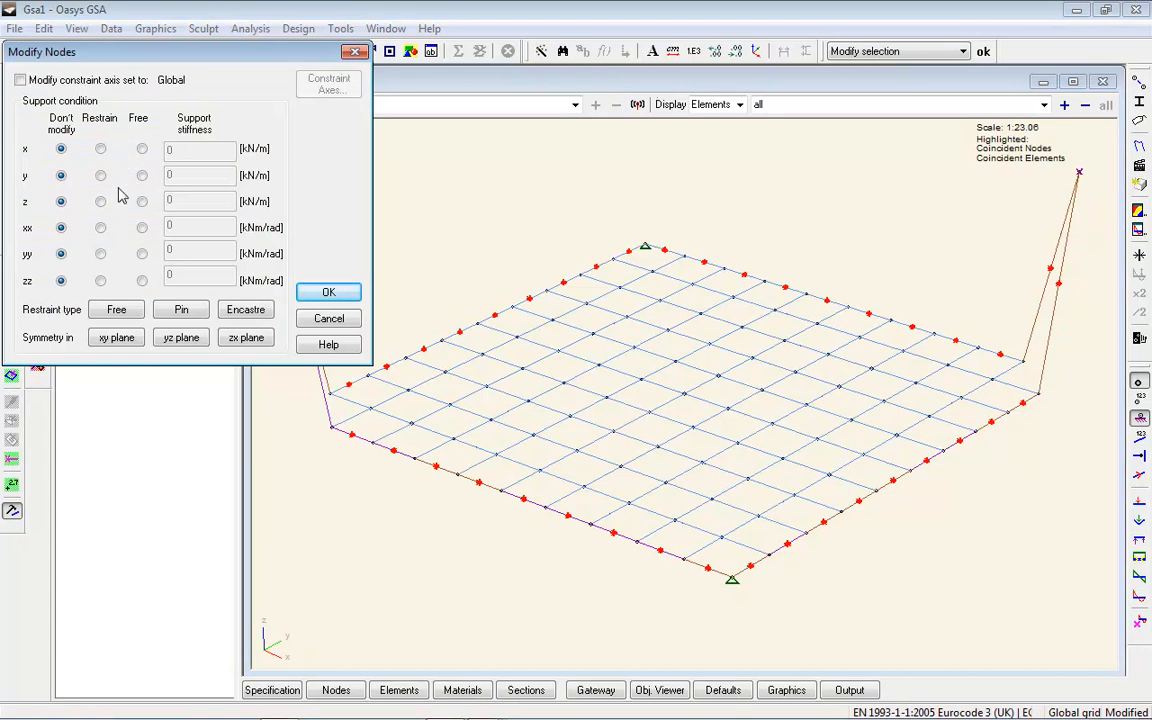
click(101, 202)
click(327, 292)
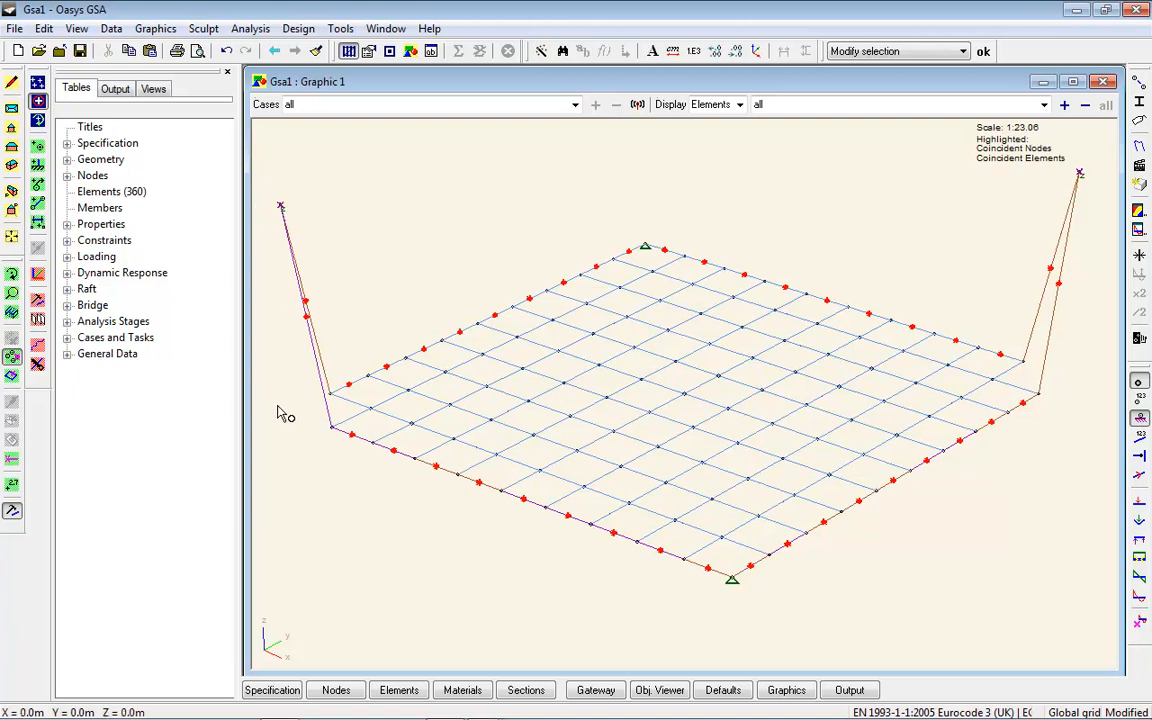
- Extrude the two raised corner nodes along global z in 1 increment of -2 m, including beam elements along the extrusion
click(203, 29)
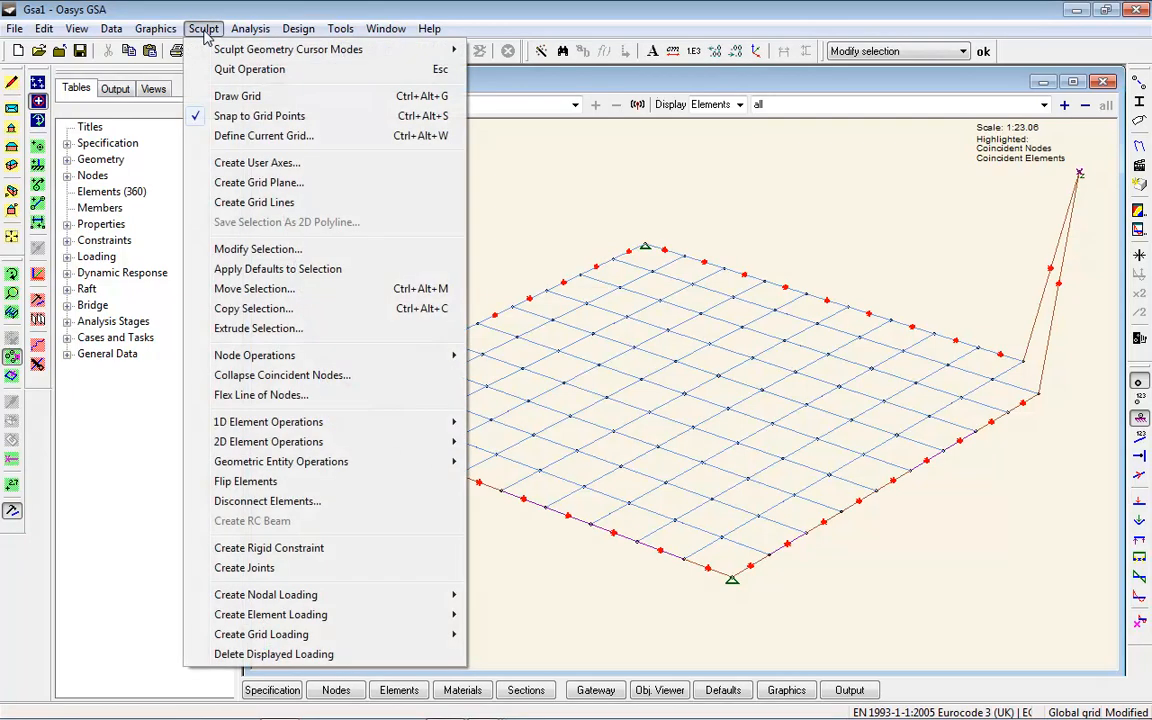
click(262, 328)
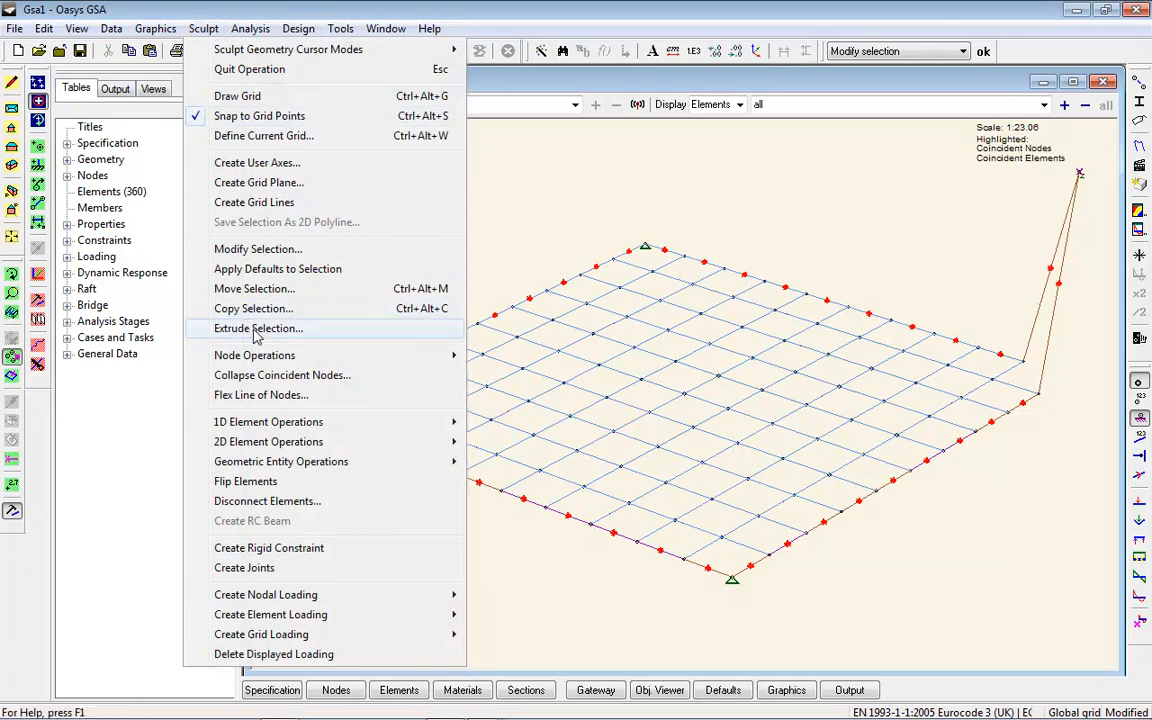
double_click(123, 202)
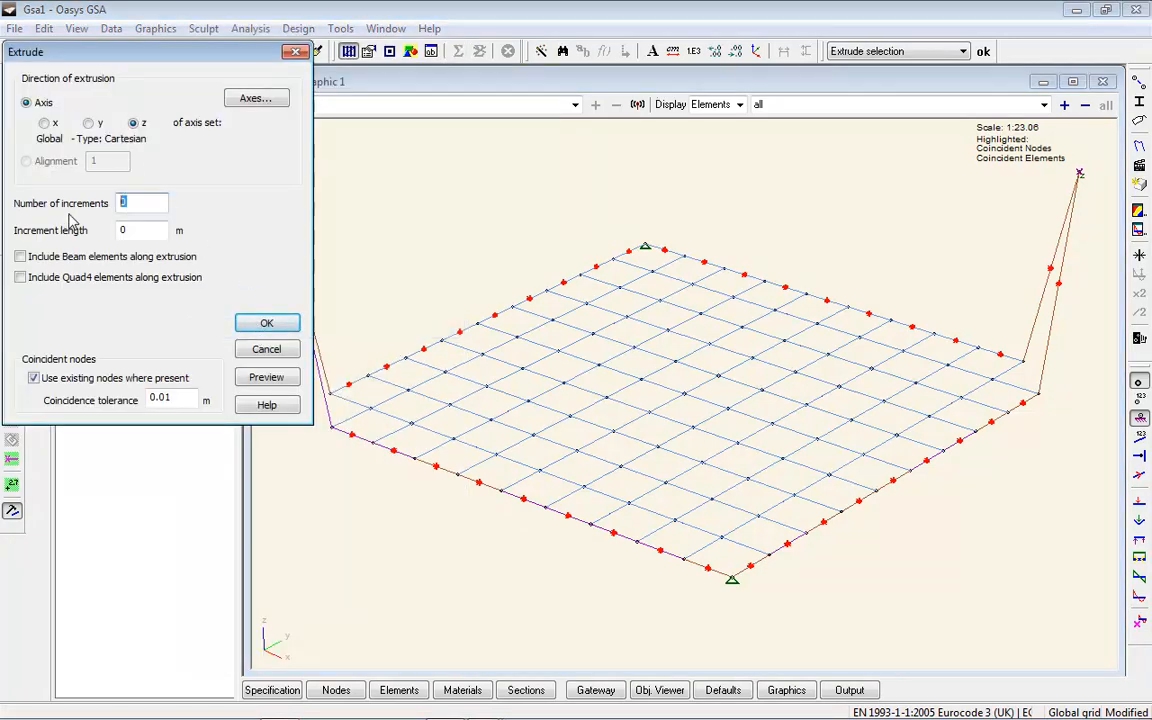
text(1)
key(Tab)
text(-2)
click(20, 256)
click(276, 378)
click(287, 327)
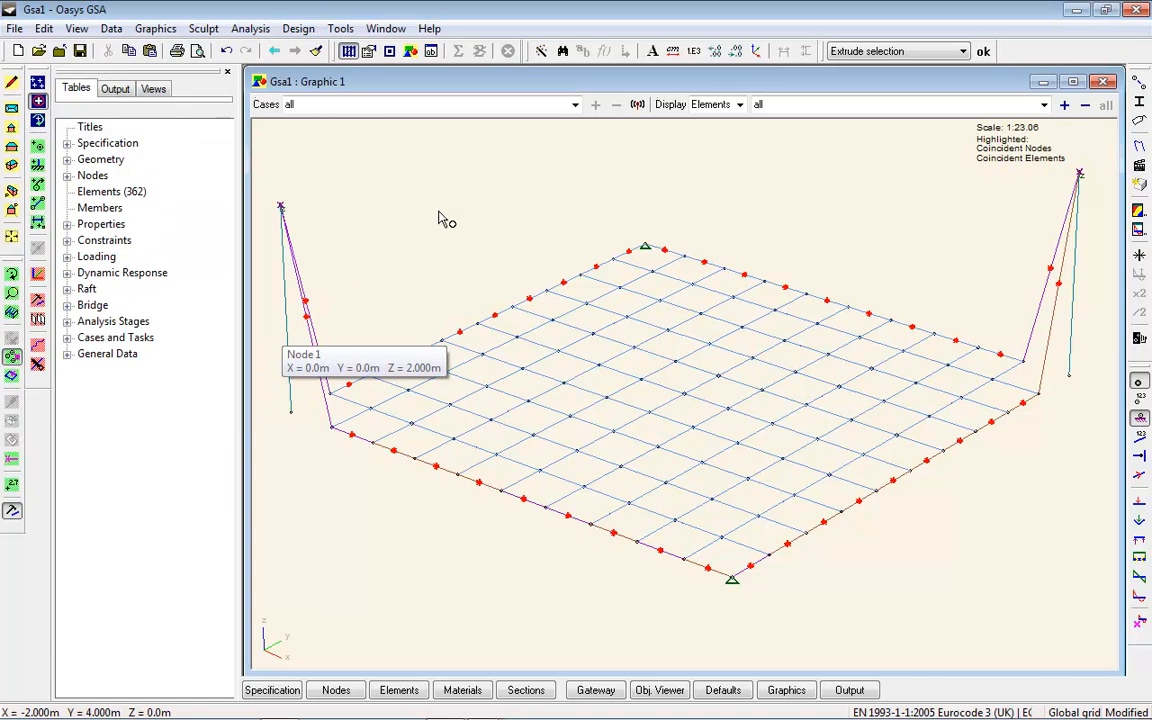
- With the drawing grid shown, add a stay element from each raised corner to a ground grid point outside the fabric, and hide the grid
scroll(440, 220, down, 5)
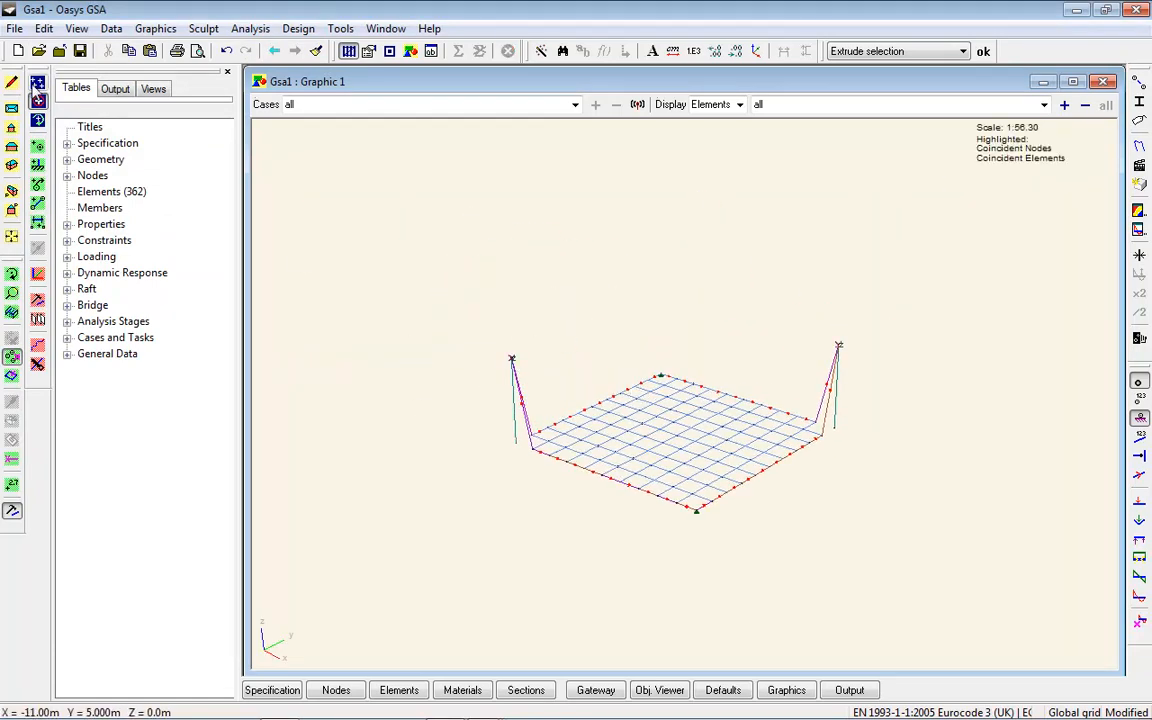
click(38, 83)
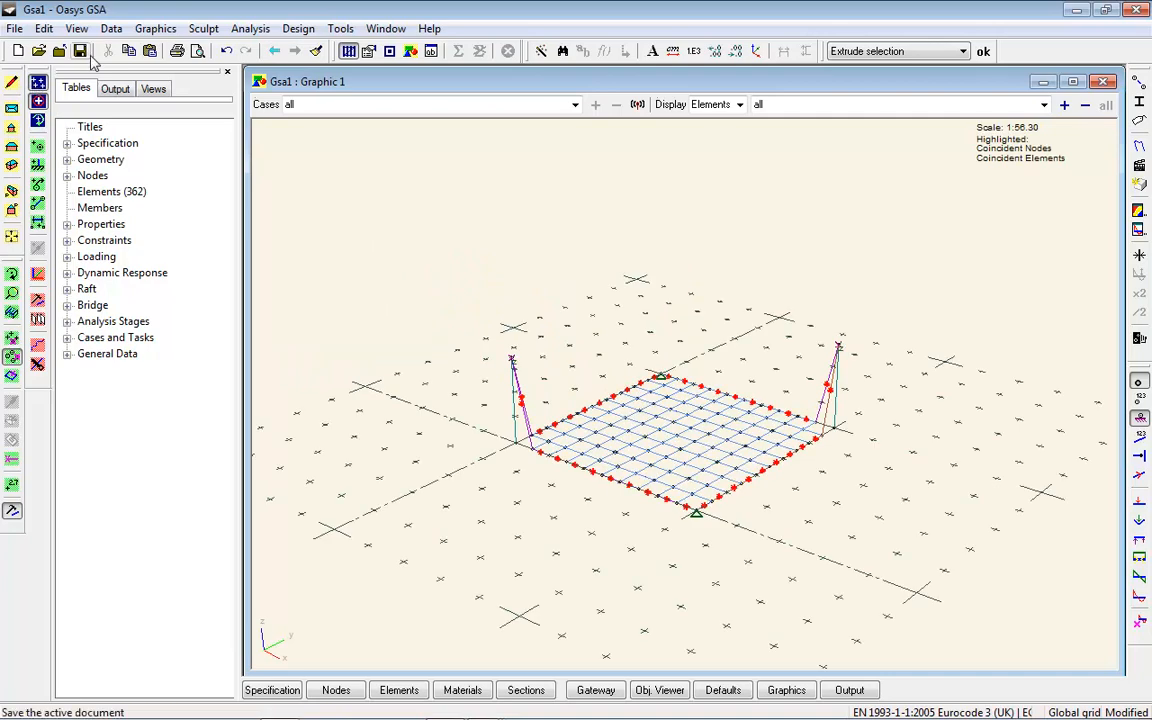
click(38, 202)
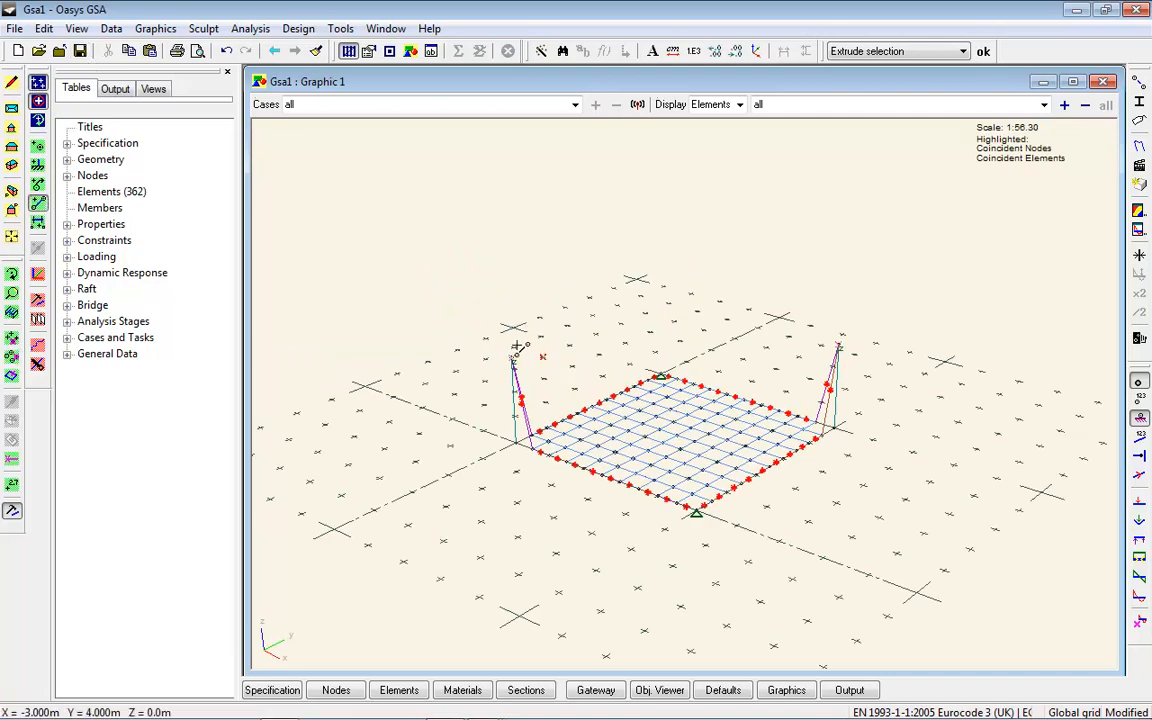
click(513, 358)
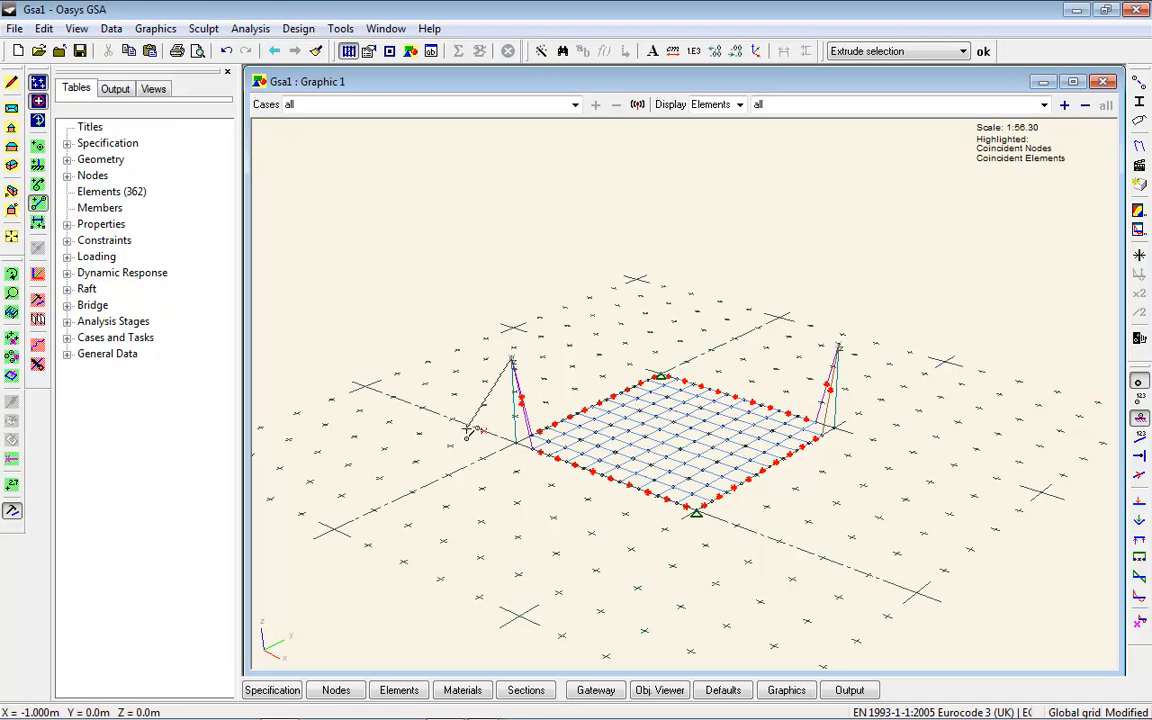
click(382, 450)
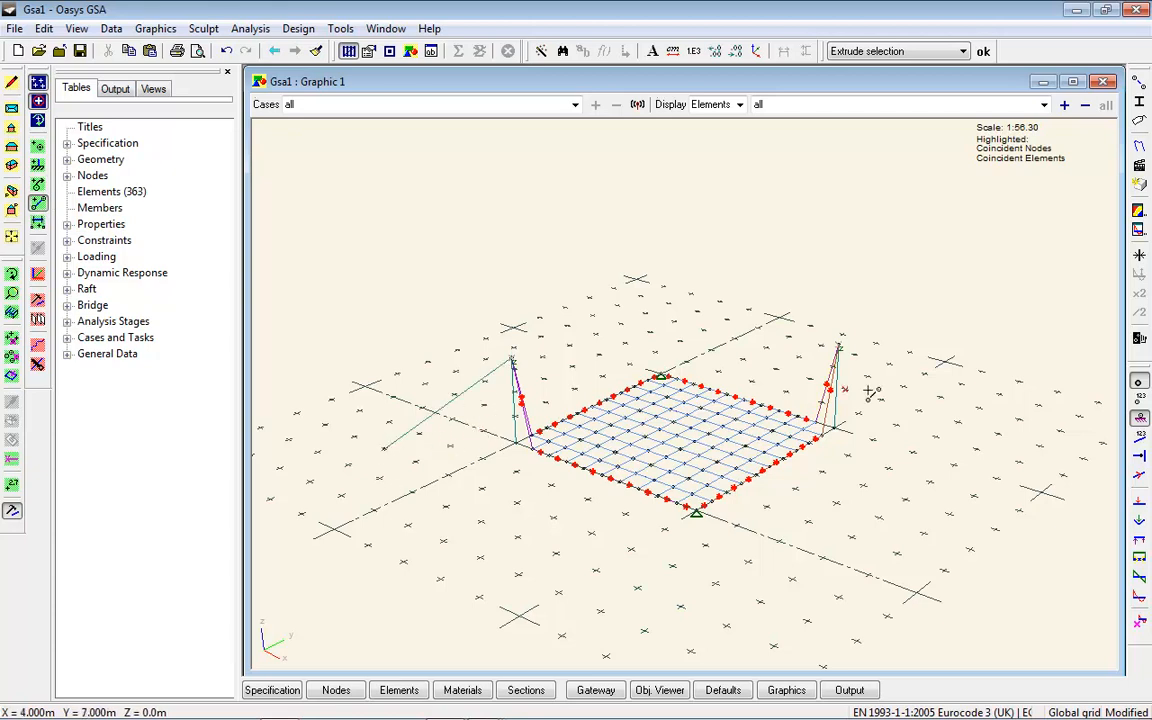
click(840, 347)
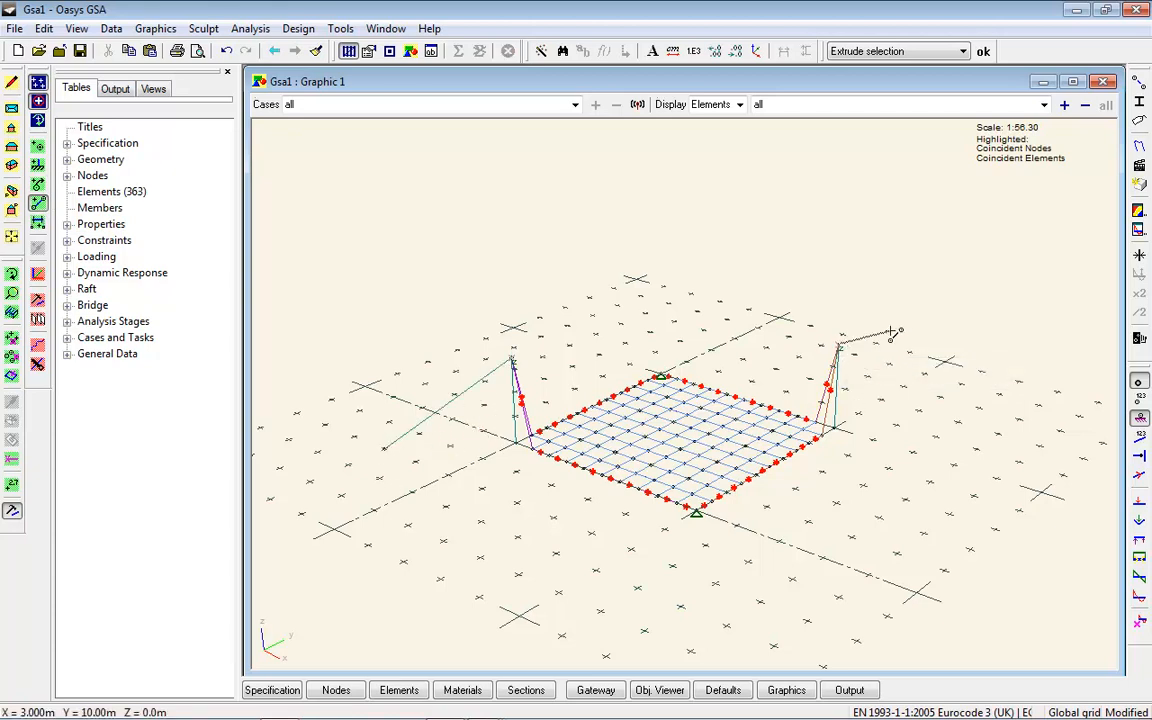
click(958, 422)
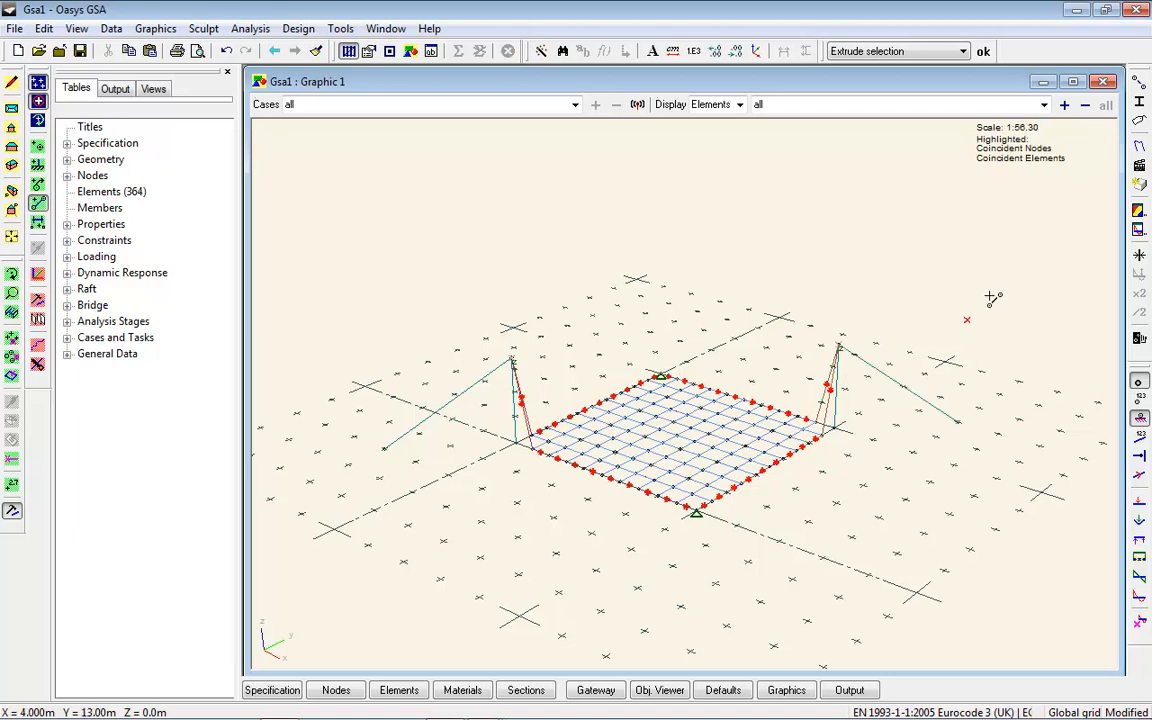
click(12, 238)
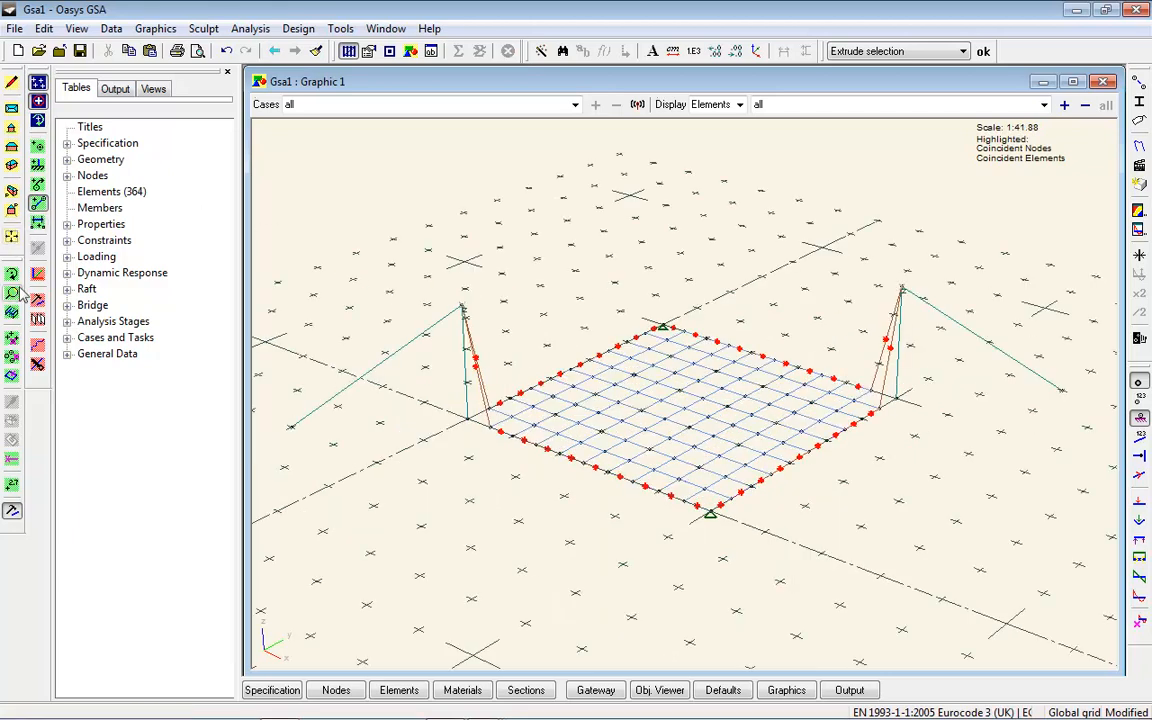
click(12, 275)
drag(726, 315, 622, 322)
click(38, 82)
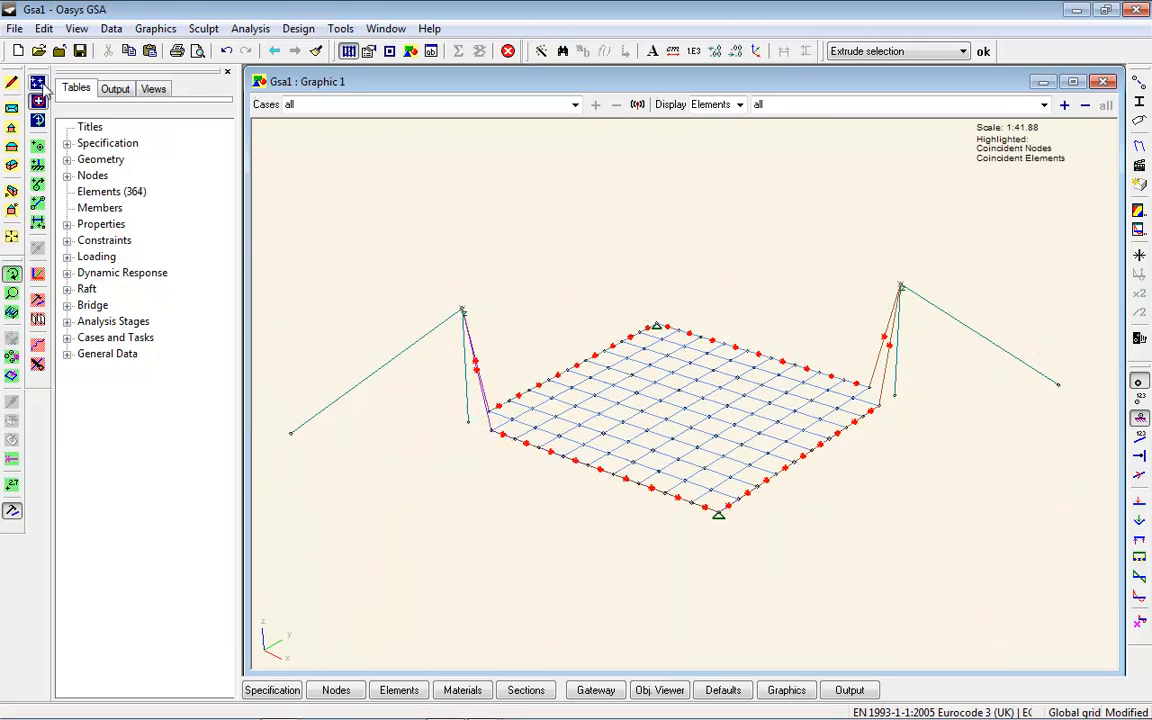
- Apply pin restraints to the four ground nodes at the lower ends of the two posts and two back stays
click(12, 356)
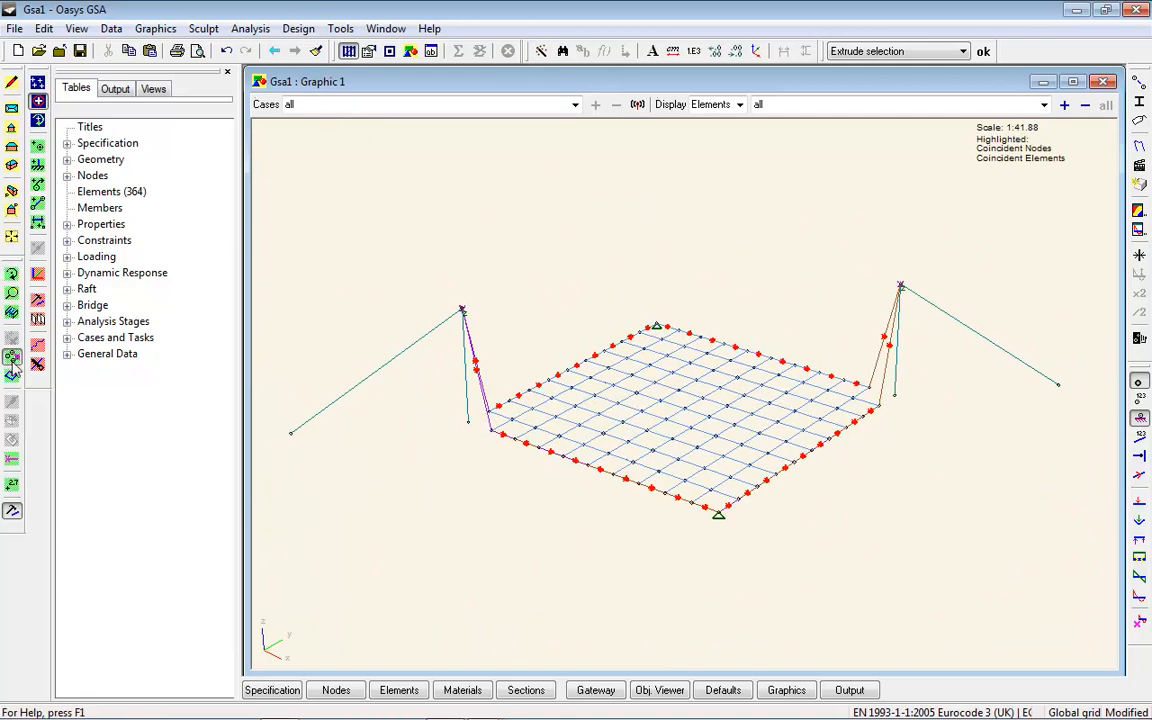
drag(273, 412, 483, 482)
drag(1066, 369, 905, 449)
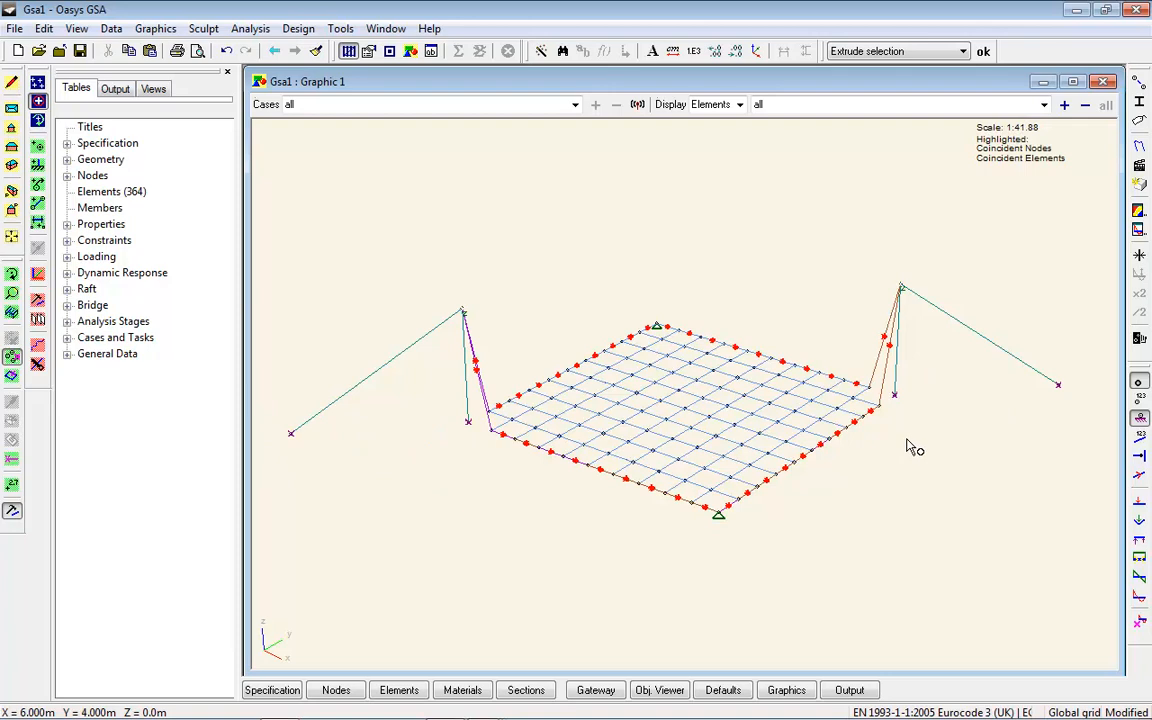
click(39, 297)
click(181, 309)
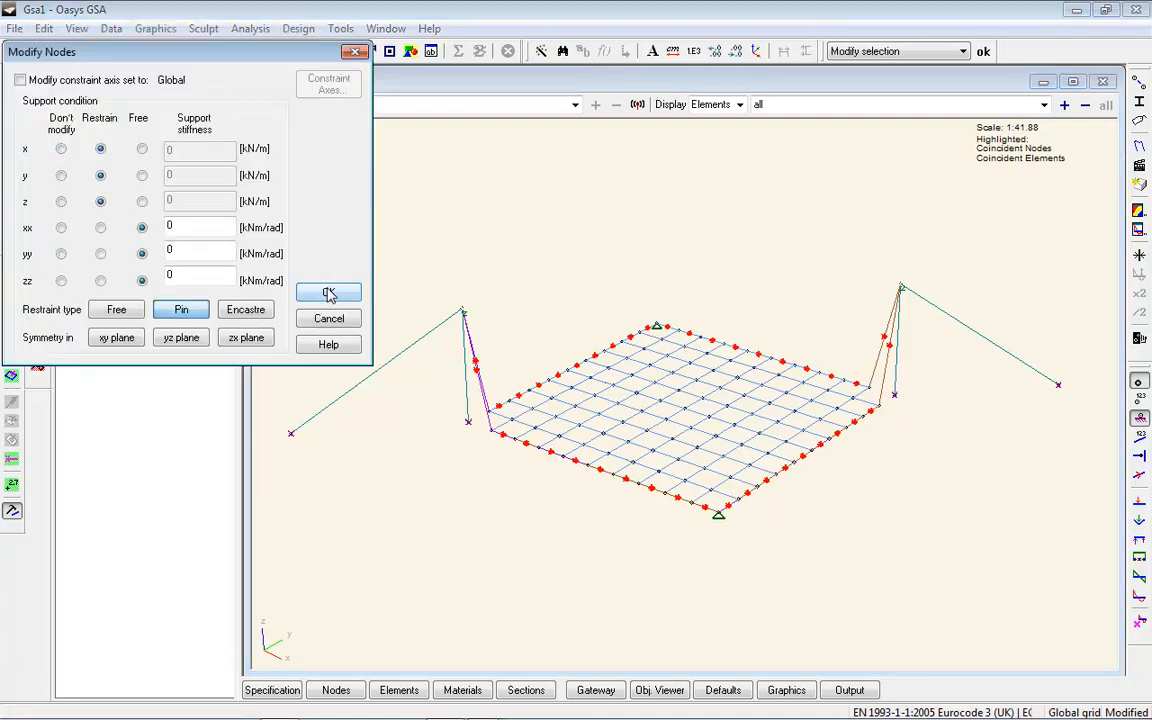
click(328, 291)
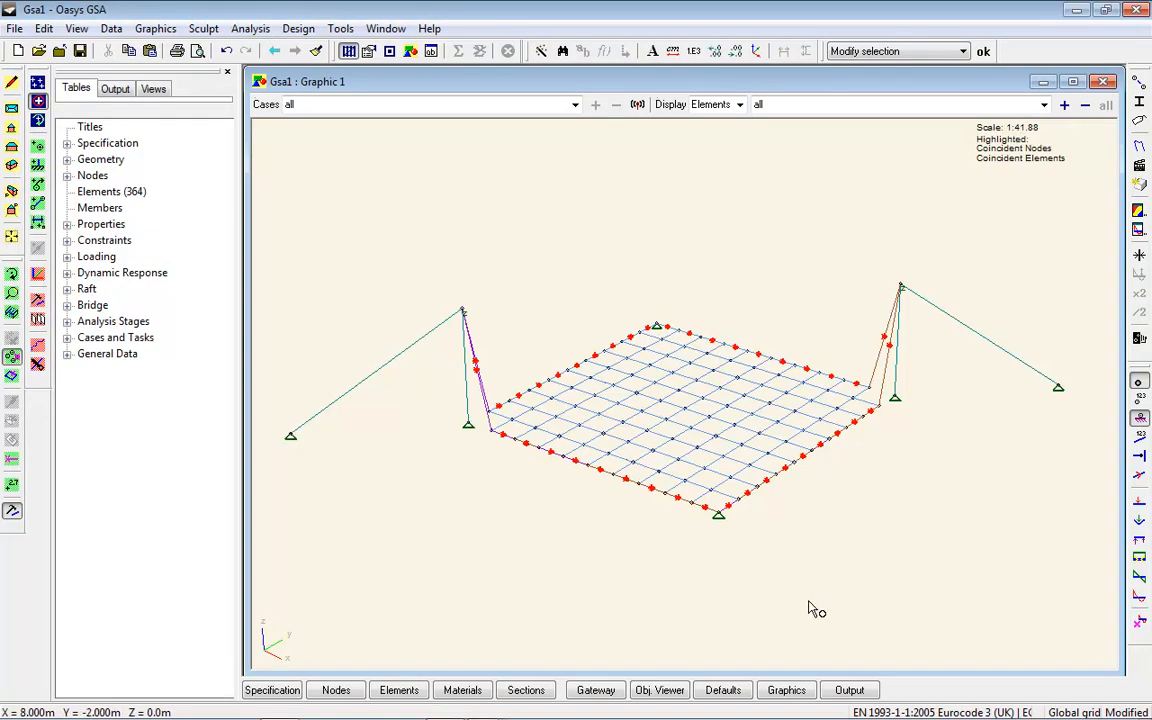
- Open the Beam Sections table and arrange it below a shortened graphic view so both are fully visible
drag(803, 672, 807, 392)
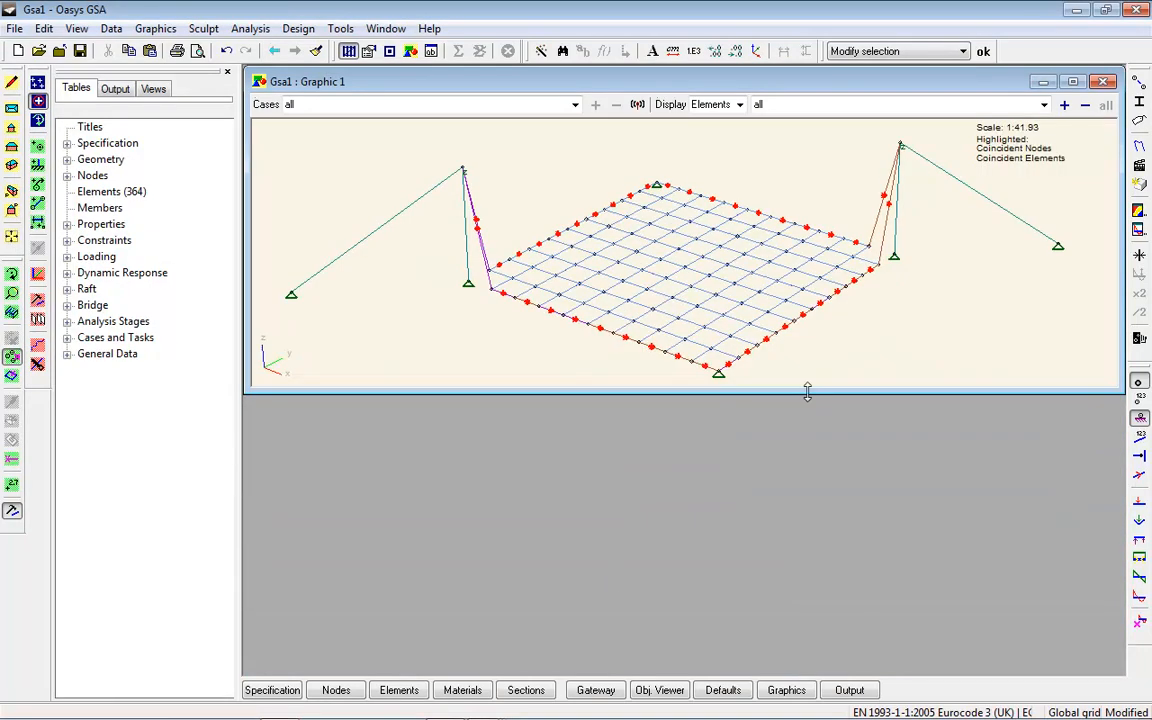
click(527, 690)
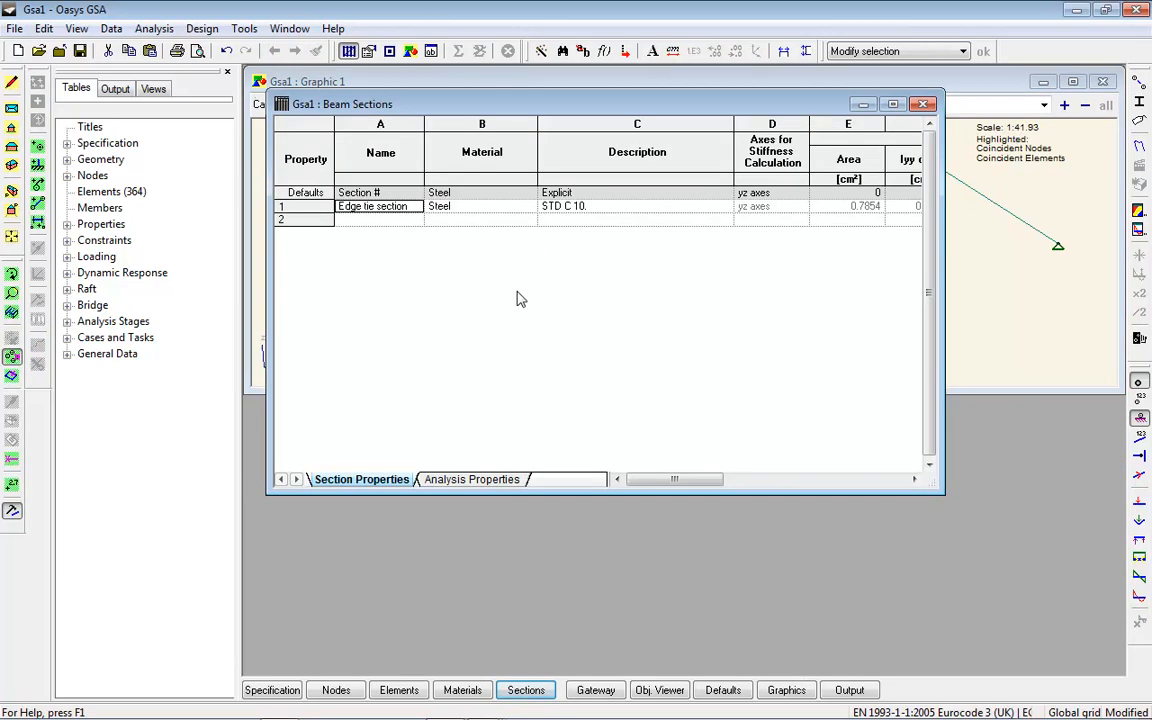
key(ctrl+alt+Down)
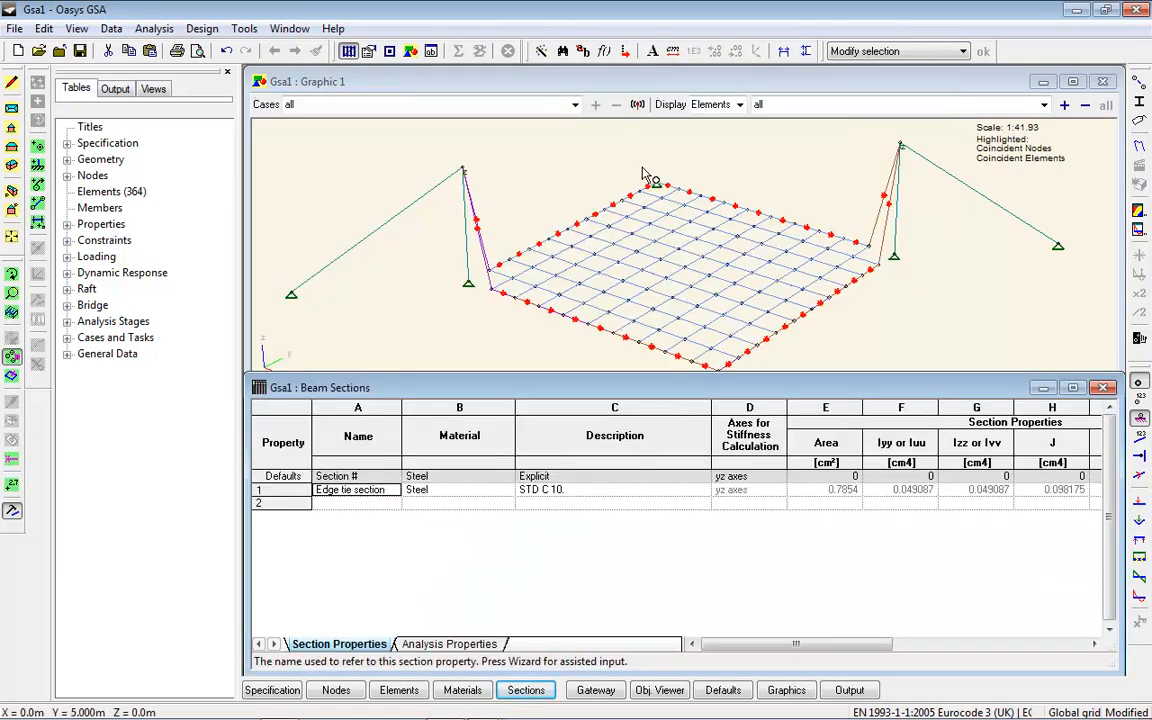
click(640, 71)
double_click(640, 71)
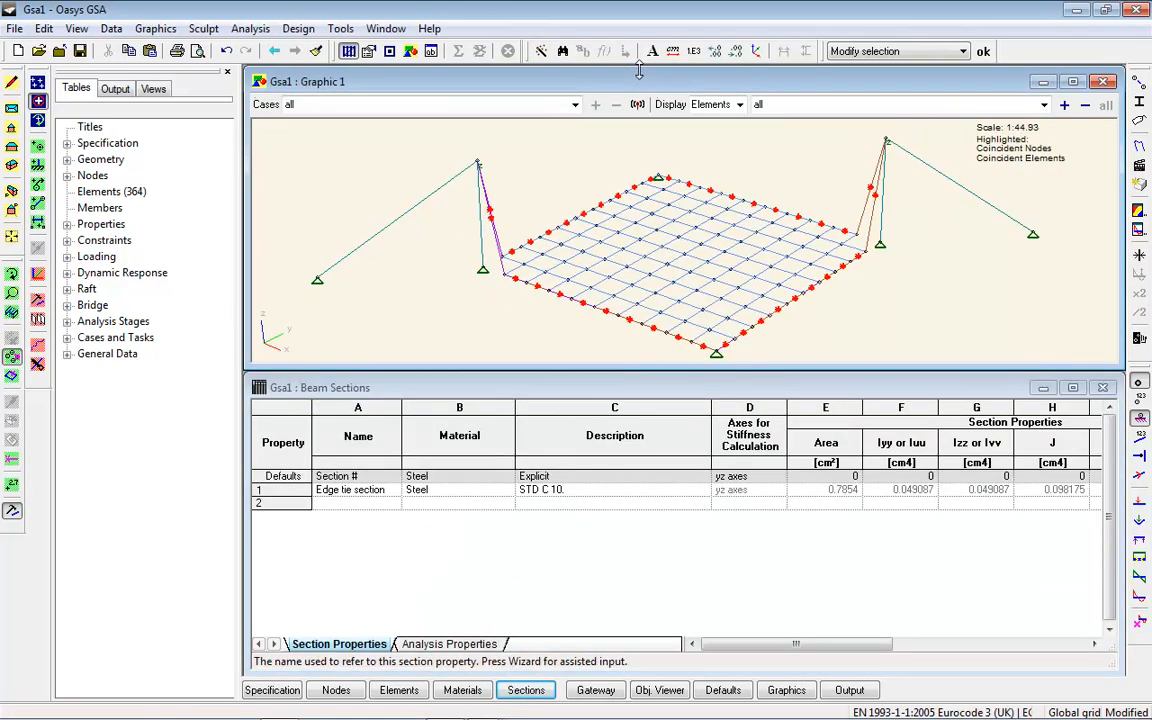
- Define beam section 2 as a steel section named "back stay" with the description STD C 10
click(368, 505)
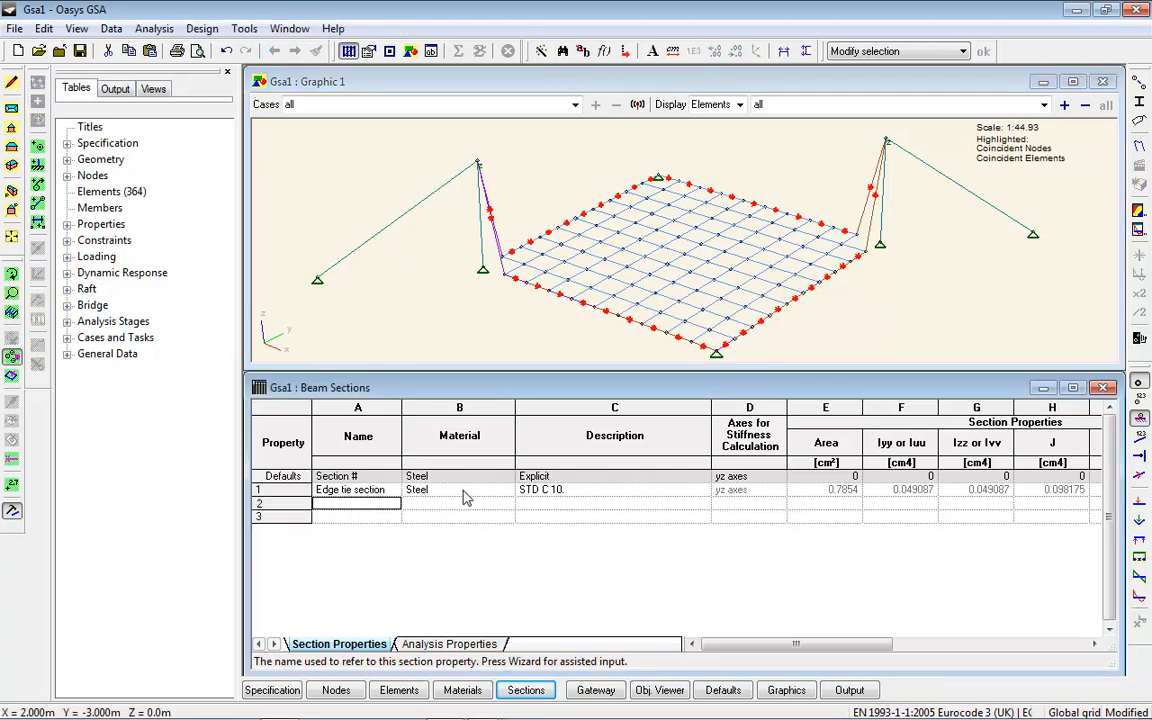
text(ba)
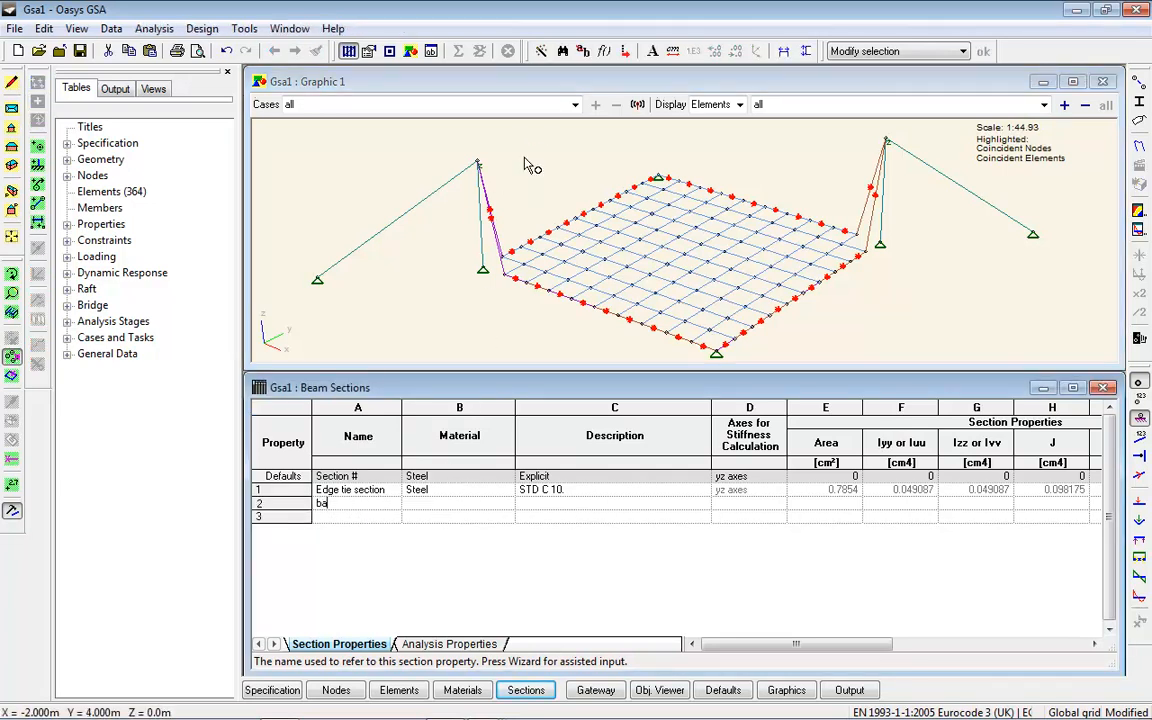
text(ck stay)
key(Tab)
key(Tab)
text(st)
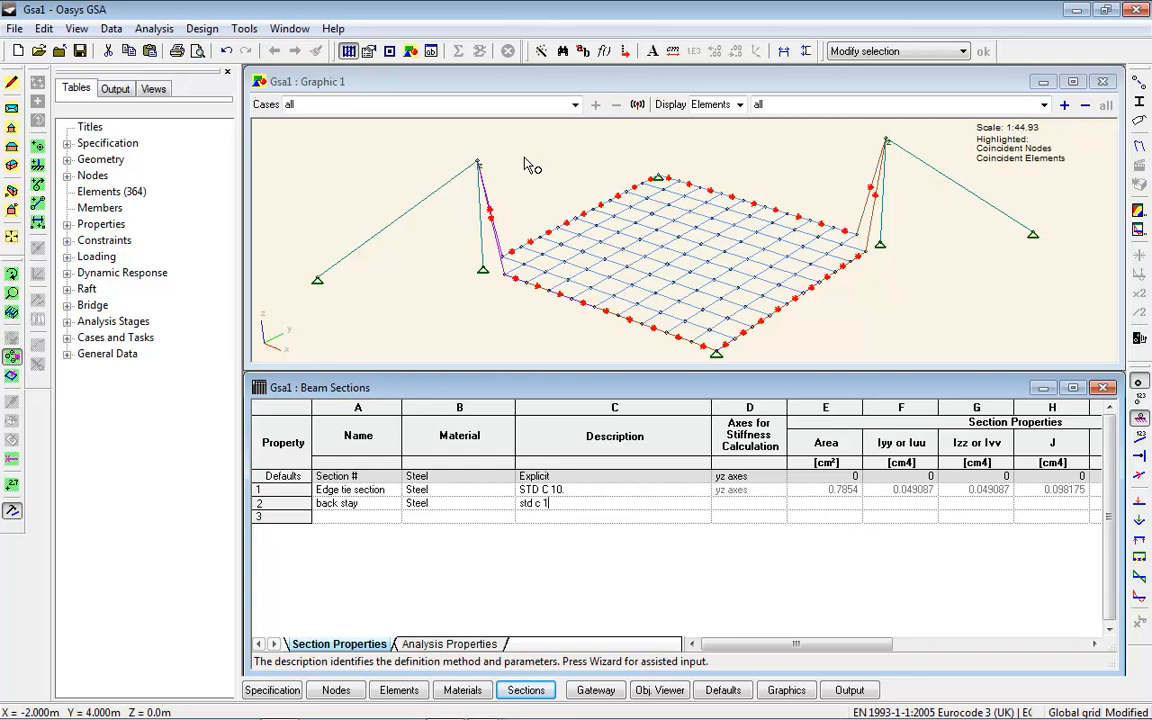
key(Return)
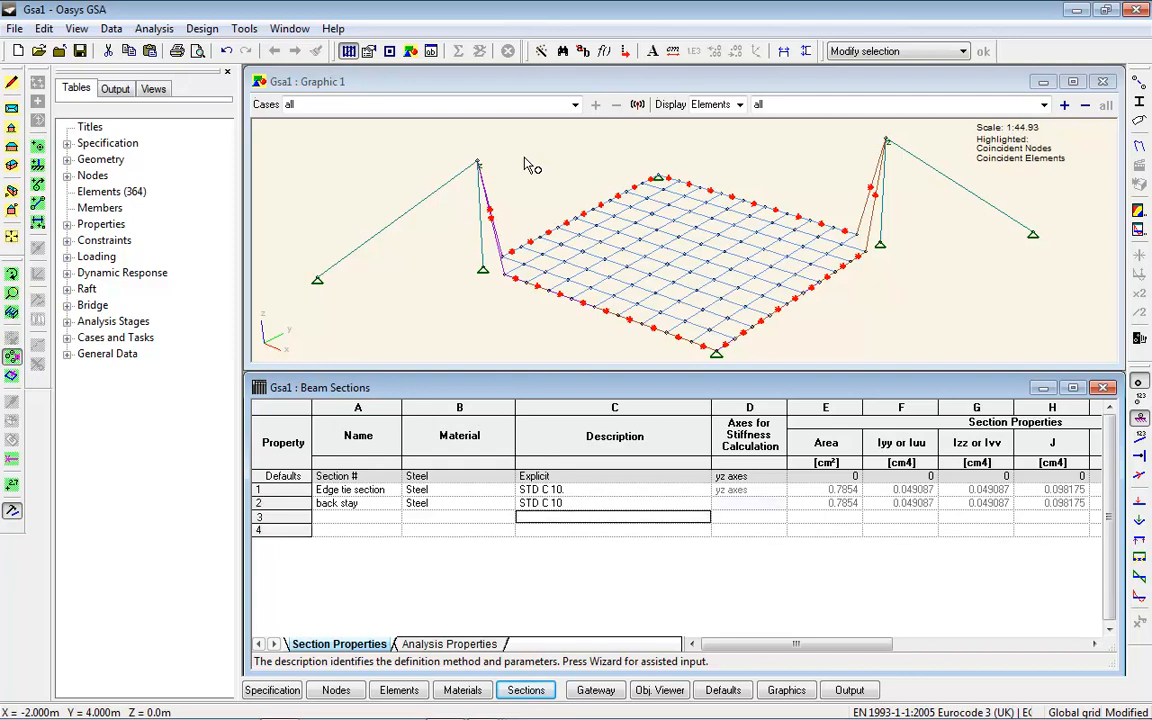
- Define beam section 3 through the section wizard as "post" in steel, using the EN 10210 catalogue CHS section CHS102x3.2
key(Left)
key(Left)
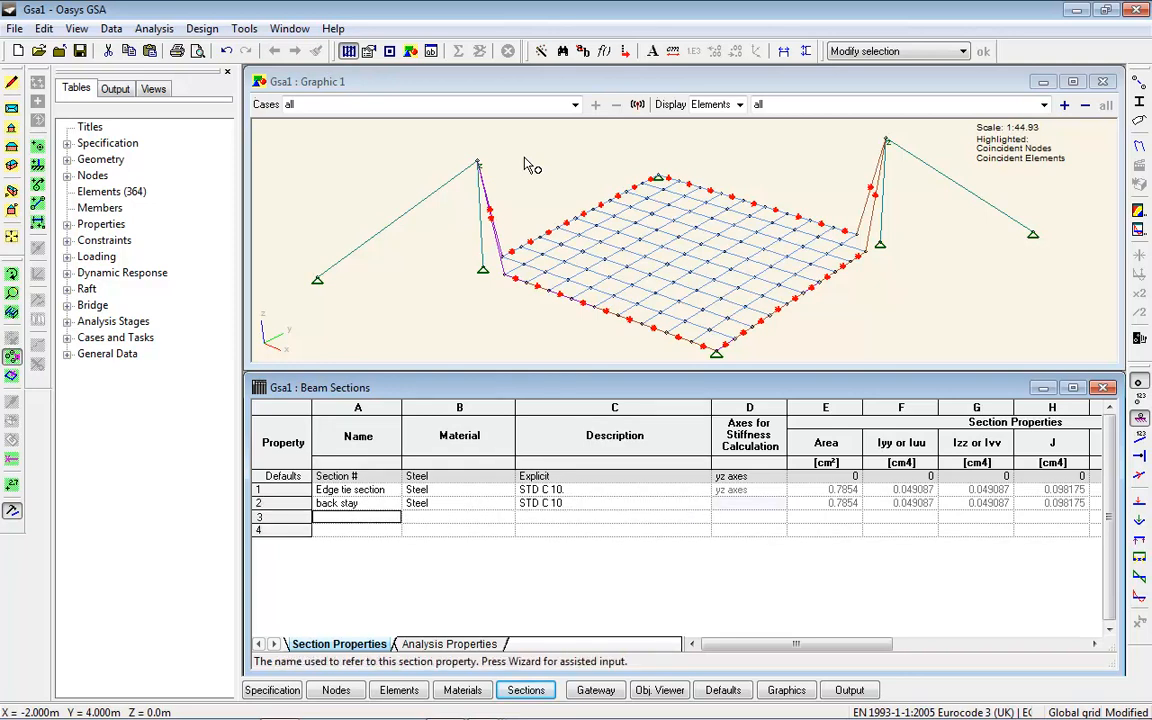
click(483, 51)
text(post)
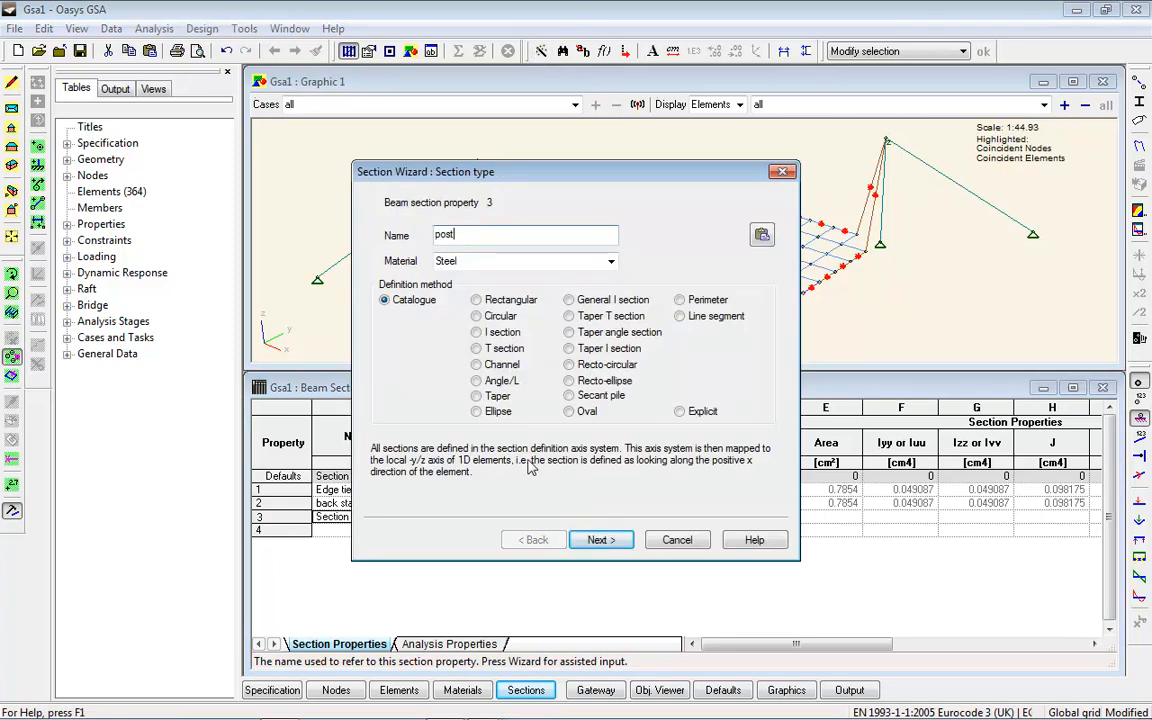
click(601, 540)
click(598, 247)
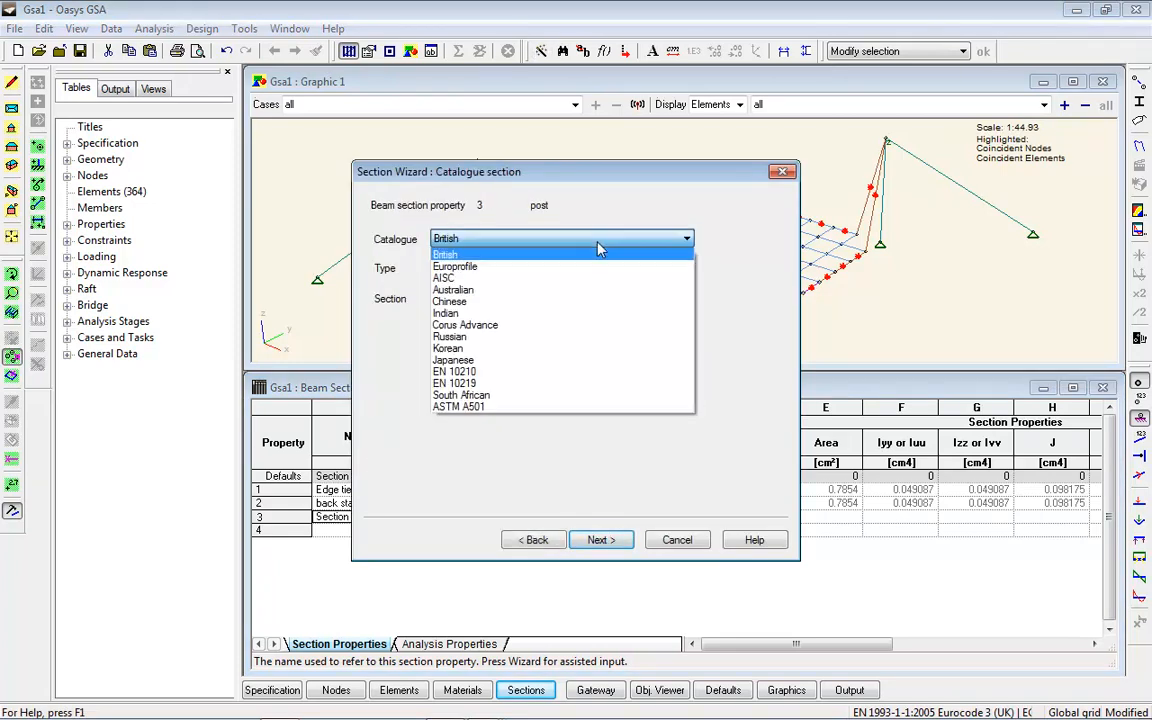
click(505, 380)
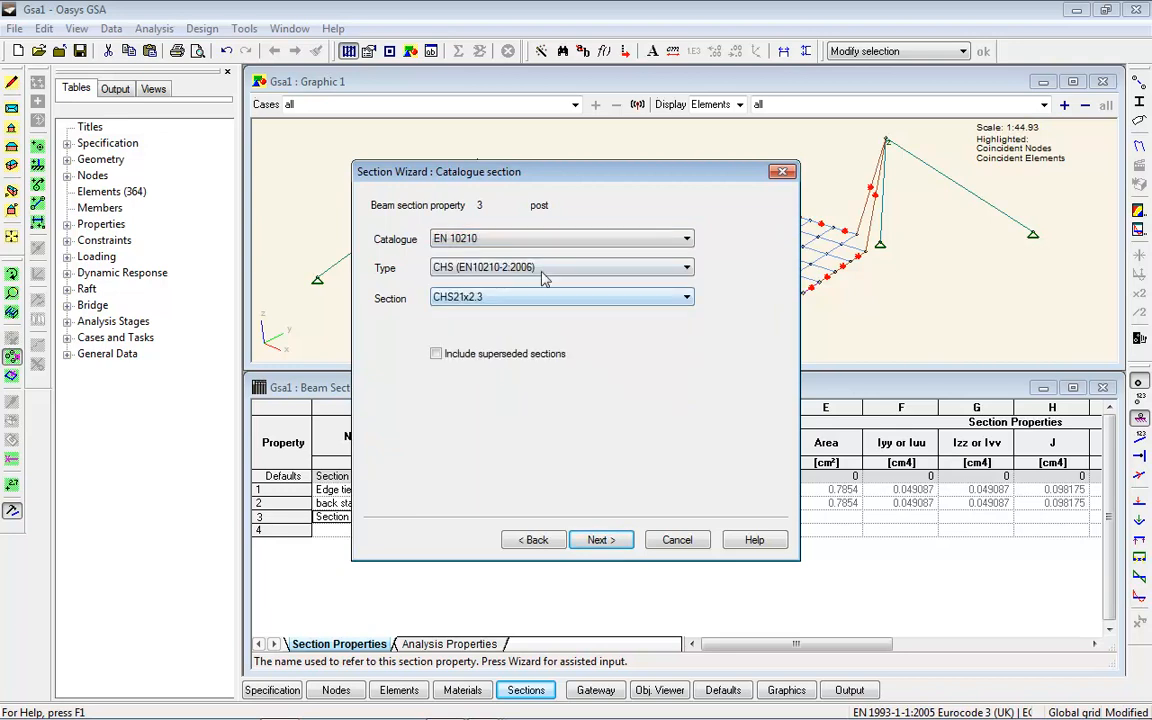
click(560, 297)
drag(680, 345, 686, 386)
click(484, 456)
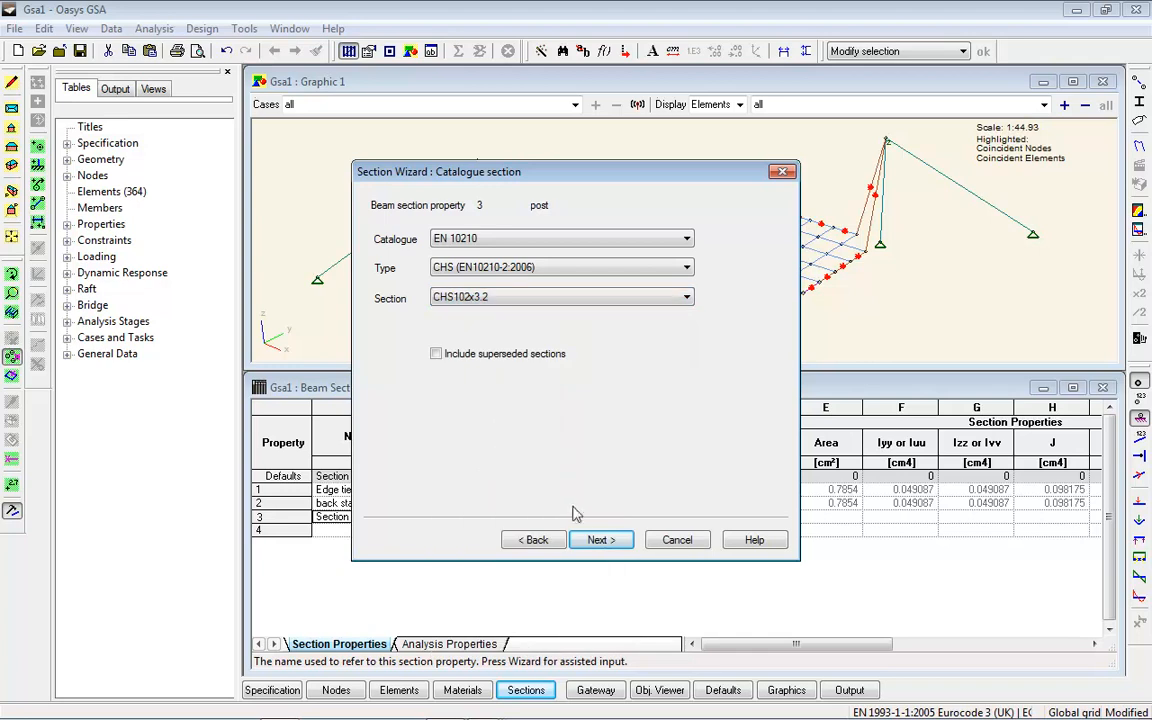
click(591, 540)
click(599, 540)
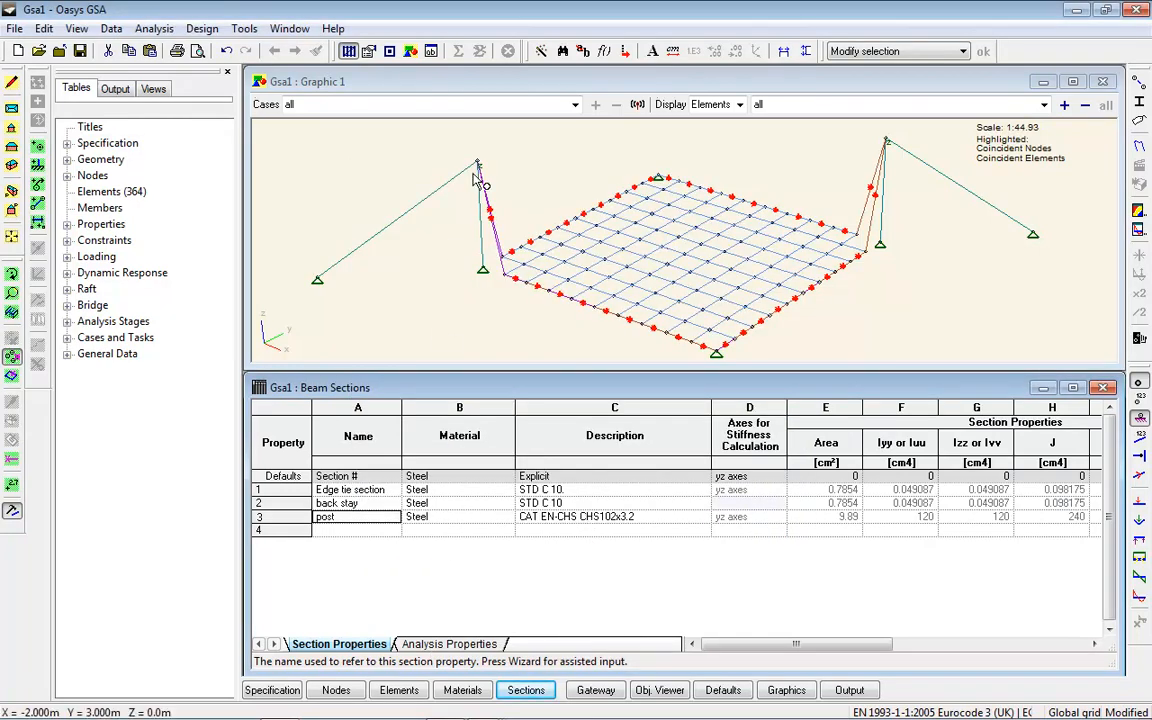
click(512, 88)
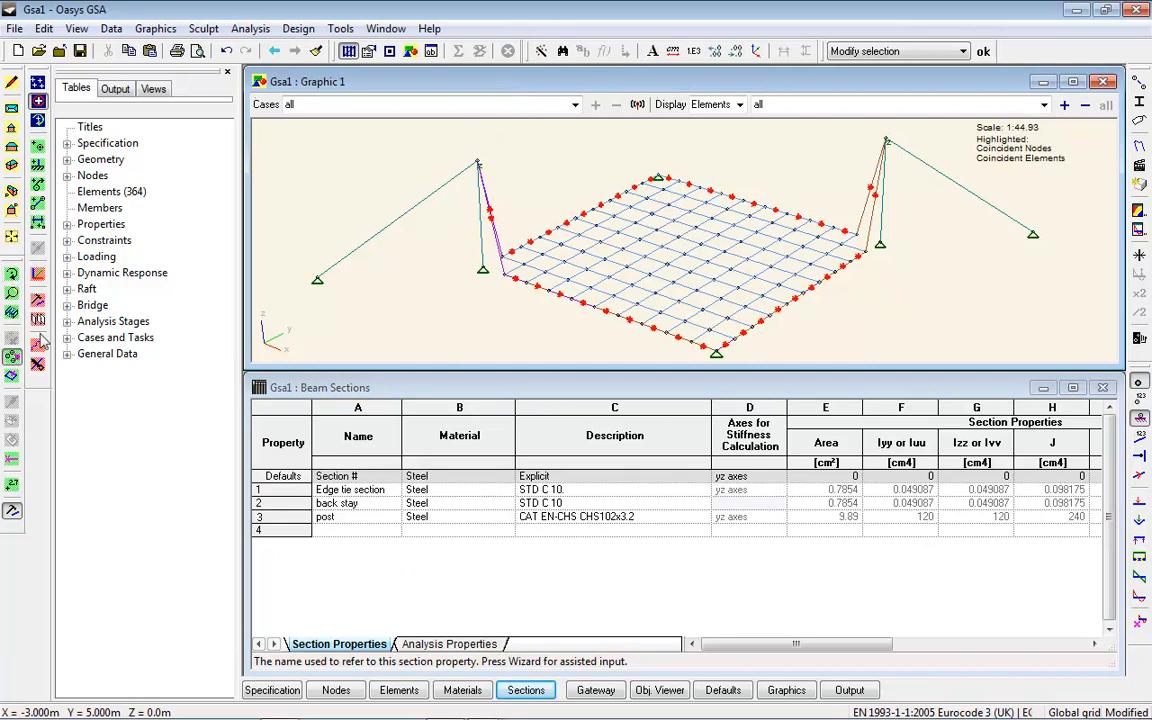
- Select the two posts and change them to bar elements with section property 2
click(12, 373)
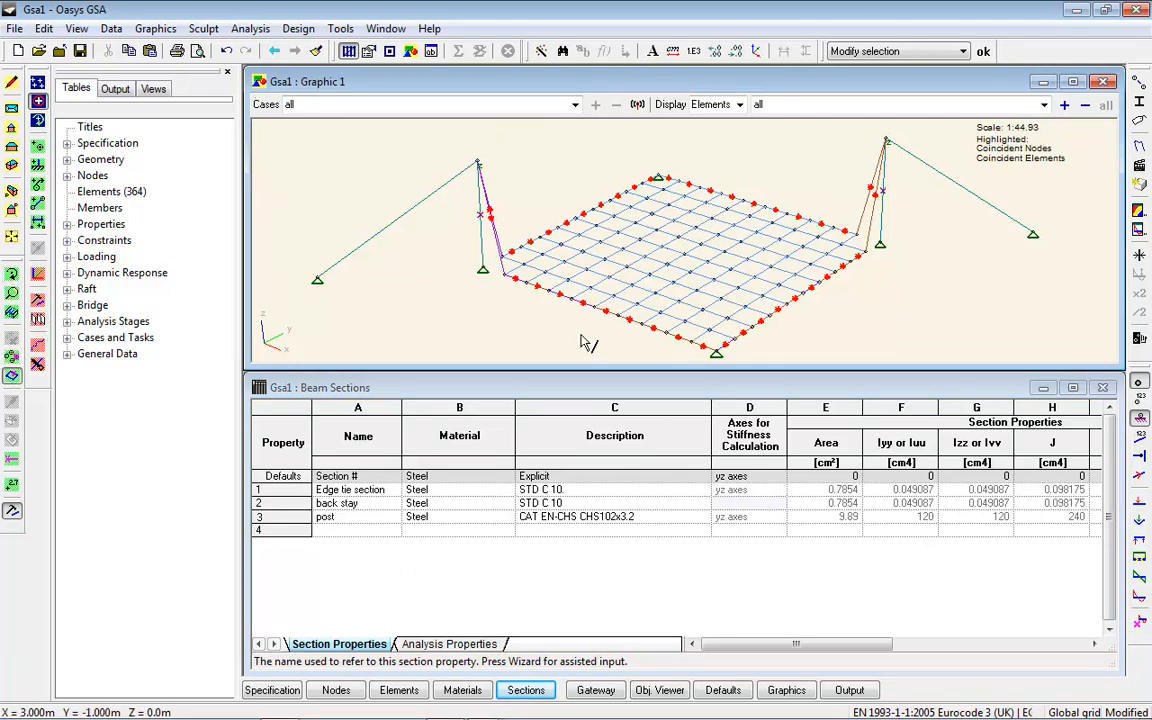
click(38, 270)
click(80, 104)
click(212, 107)
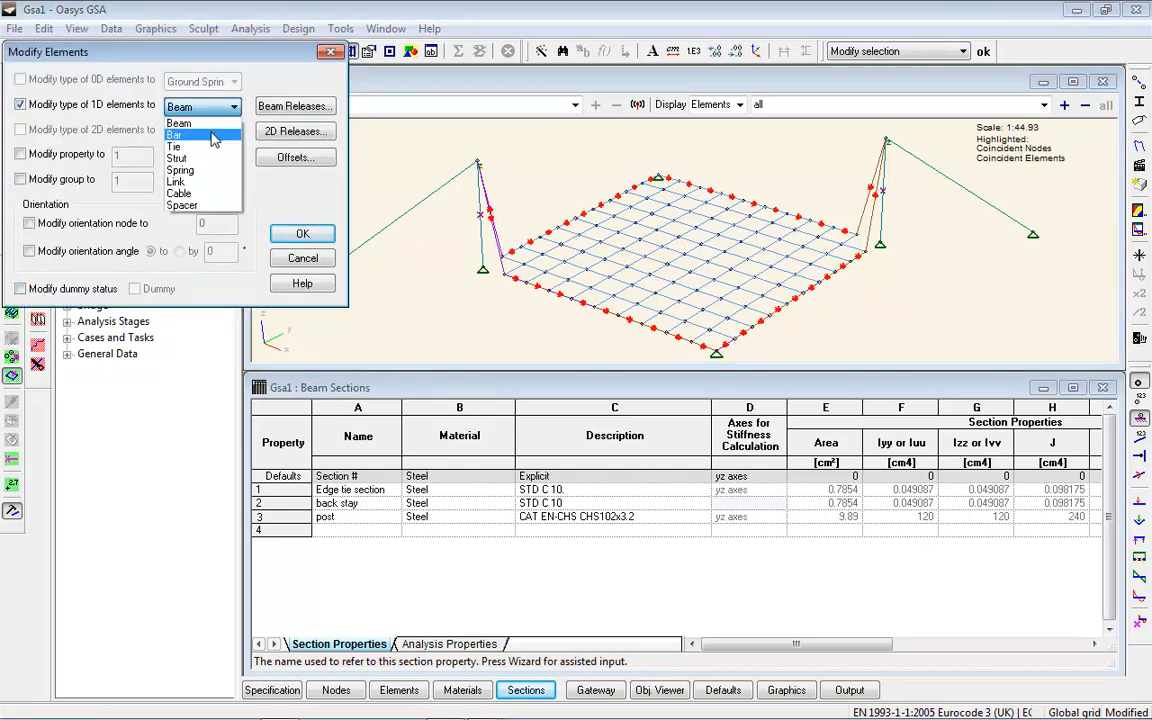
click(213, 136)
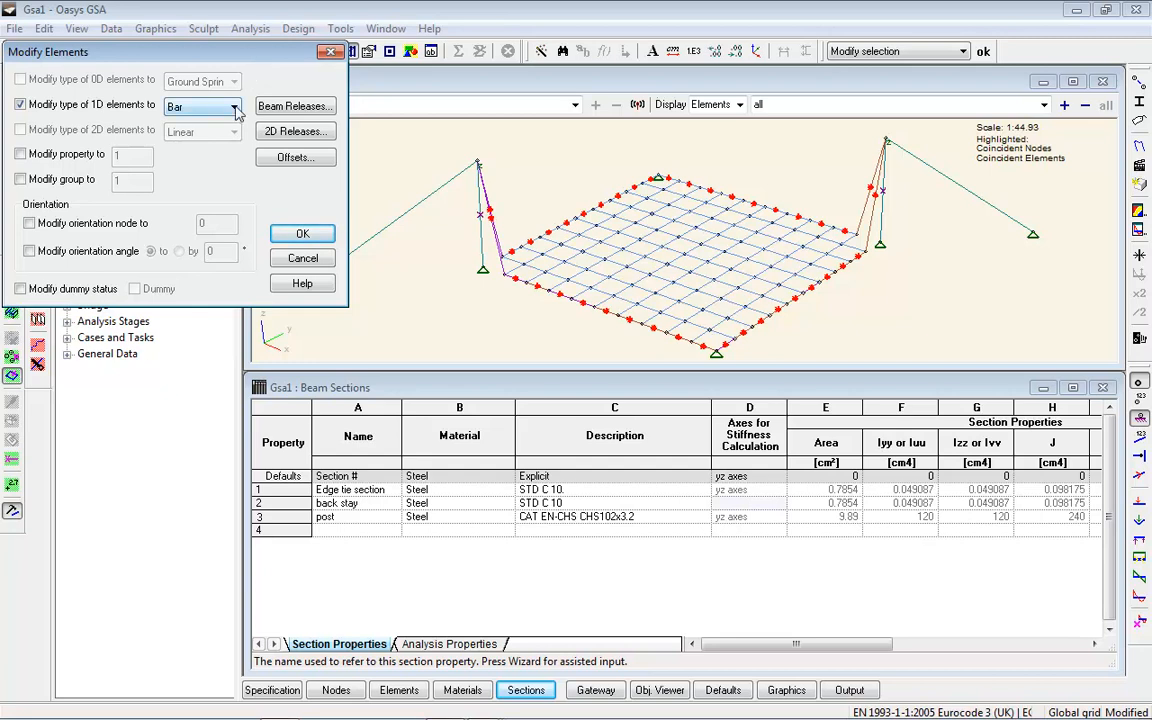
click(20, 155)
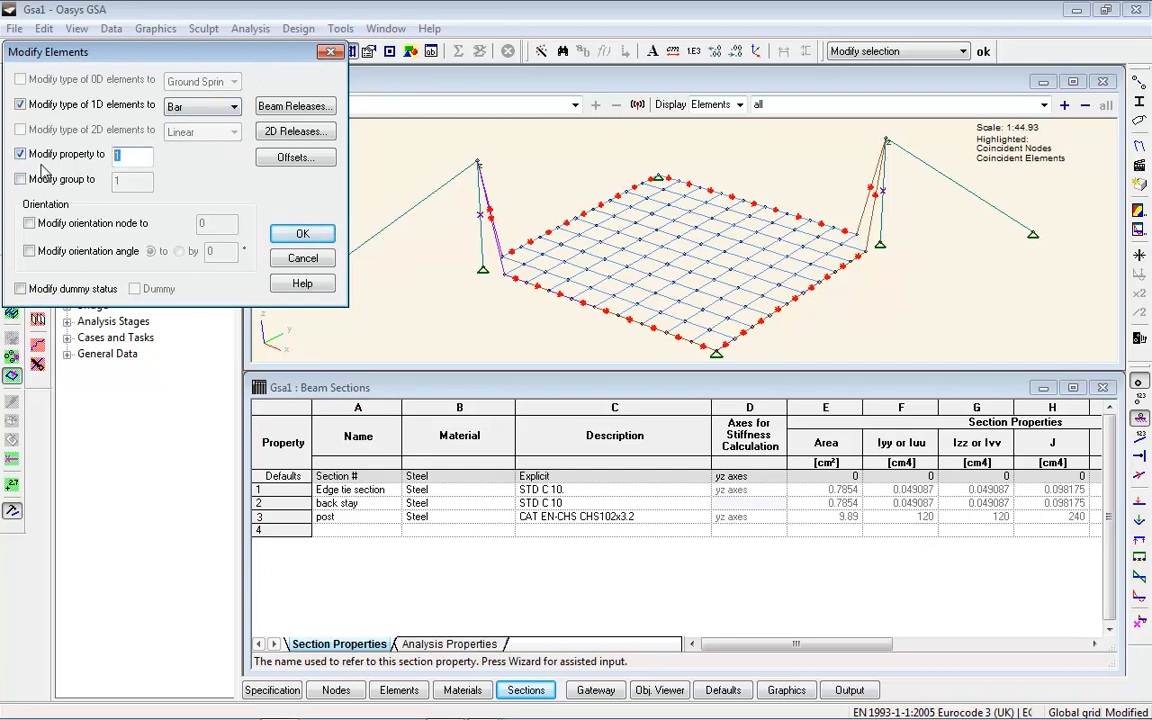
text(2)
click(298, 232)
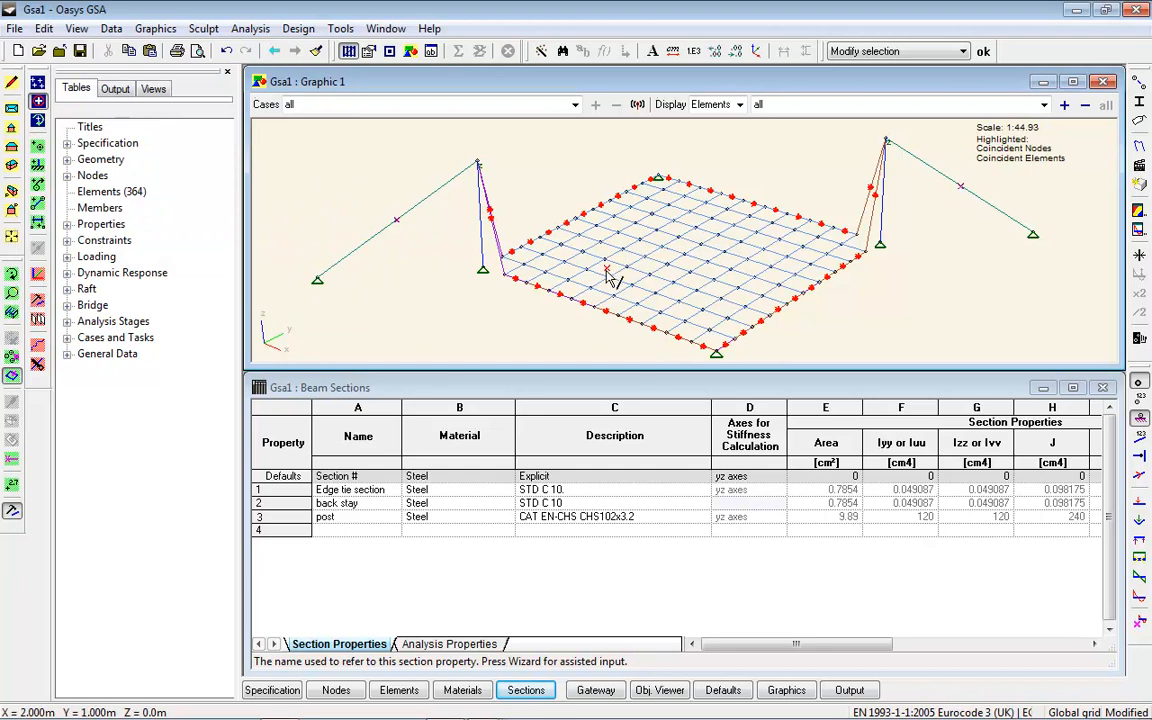
- Change the two back stays to tie elements with section property 2
click(37, 273)
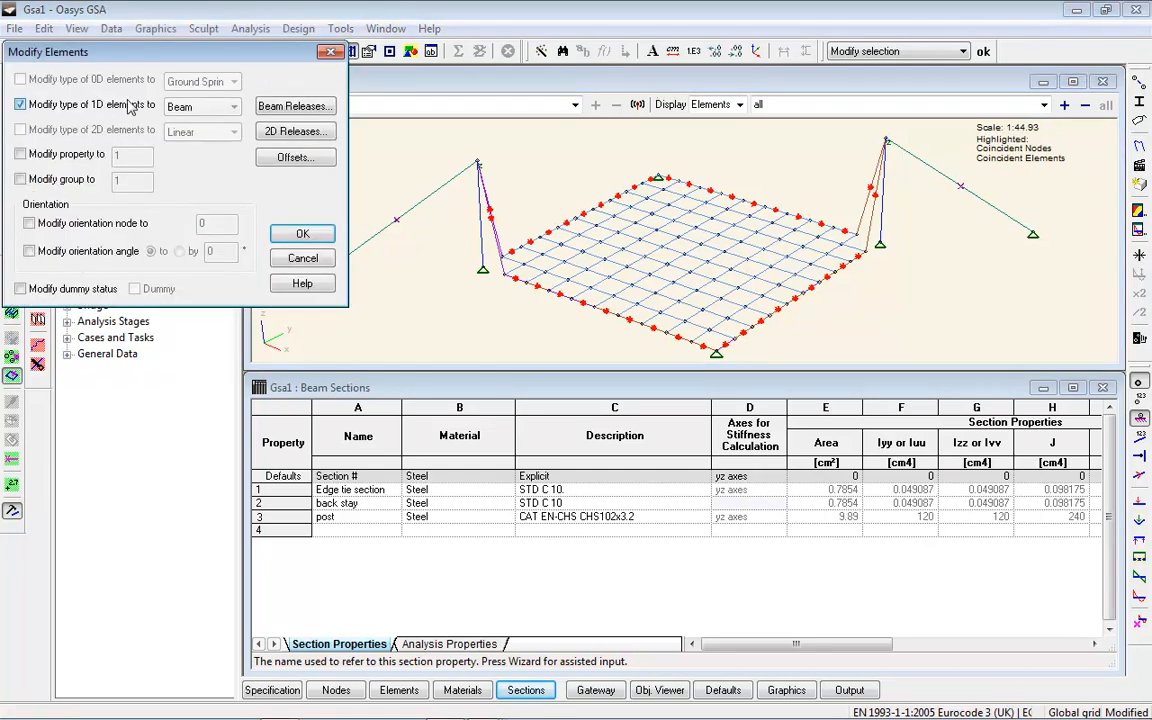
click(200, 106)
click(175, 146)
click(78, 154)
drag(125, 155, 60, 155)
text(2)
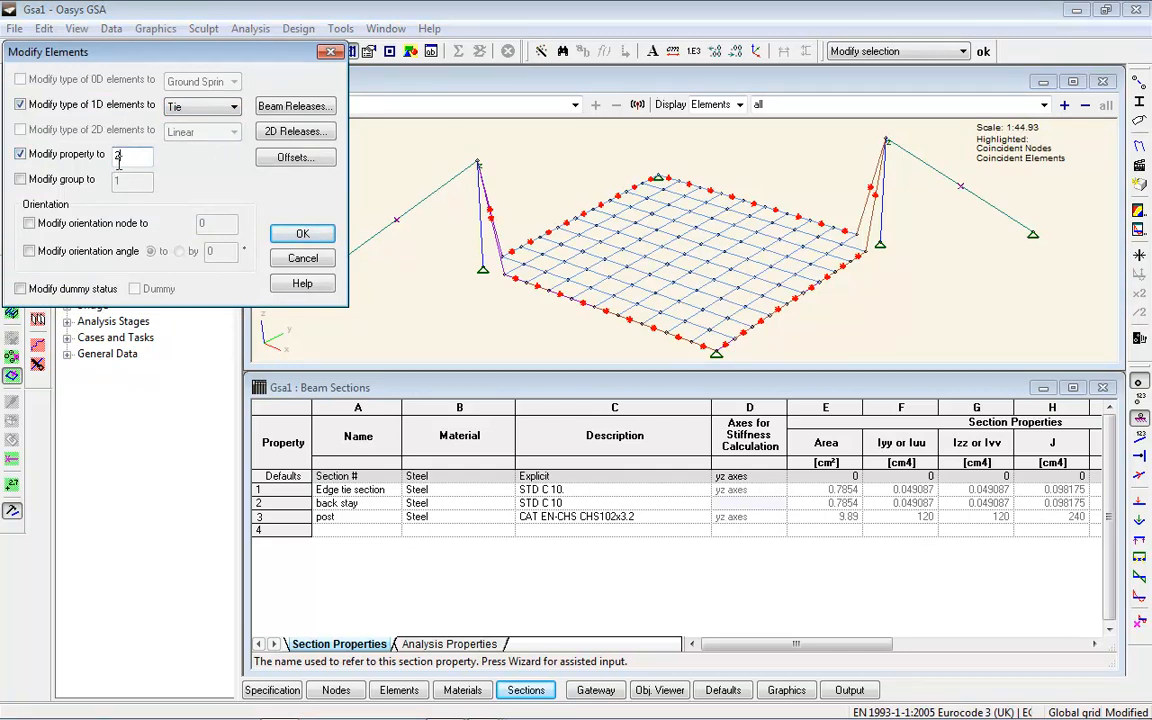
click(234, 108)
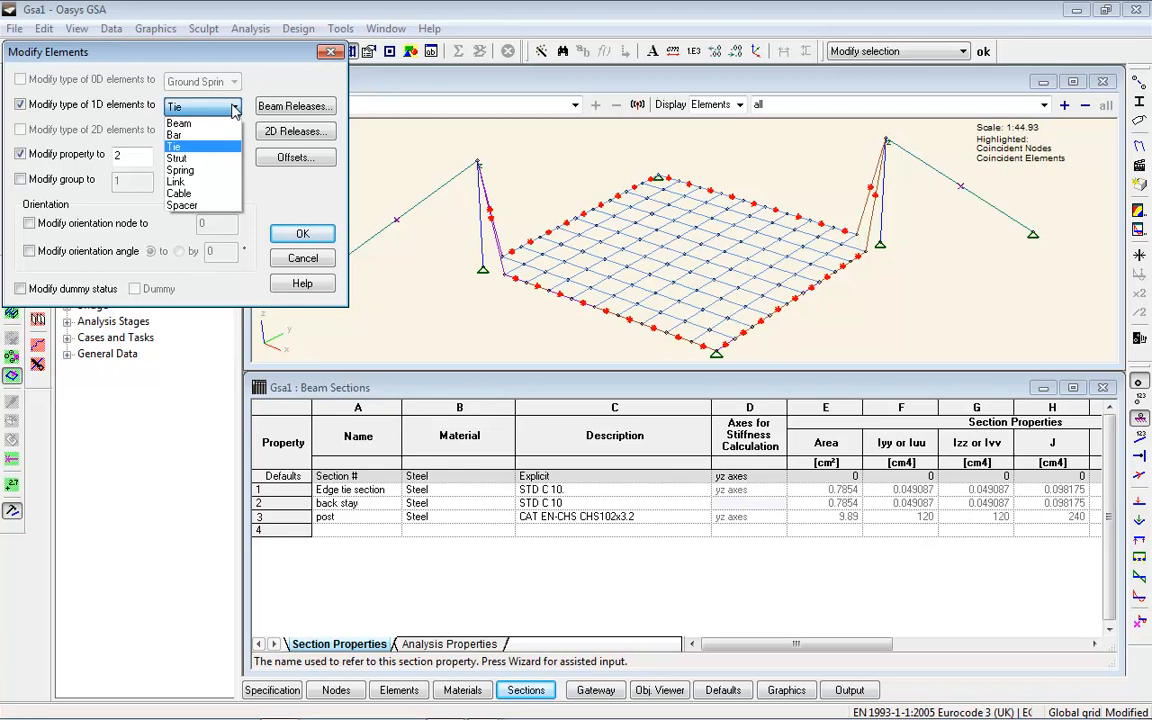
click(259, 63)
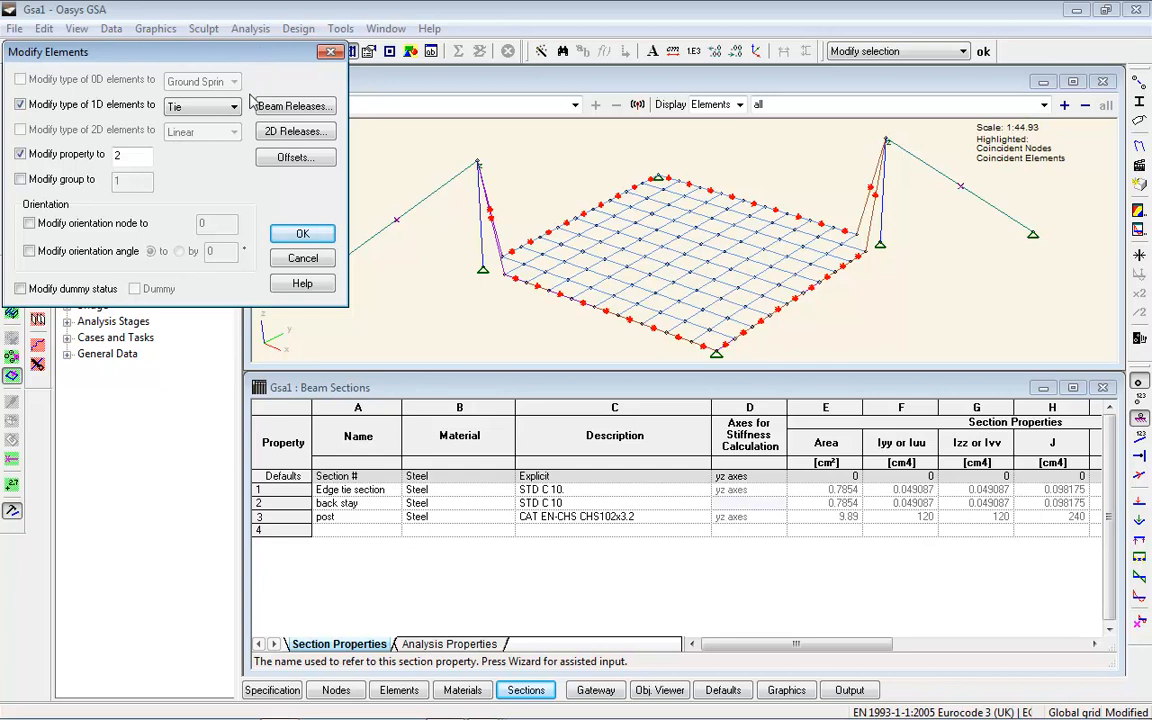
click(298, 233)
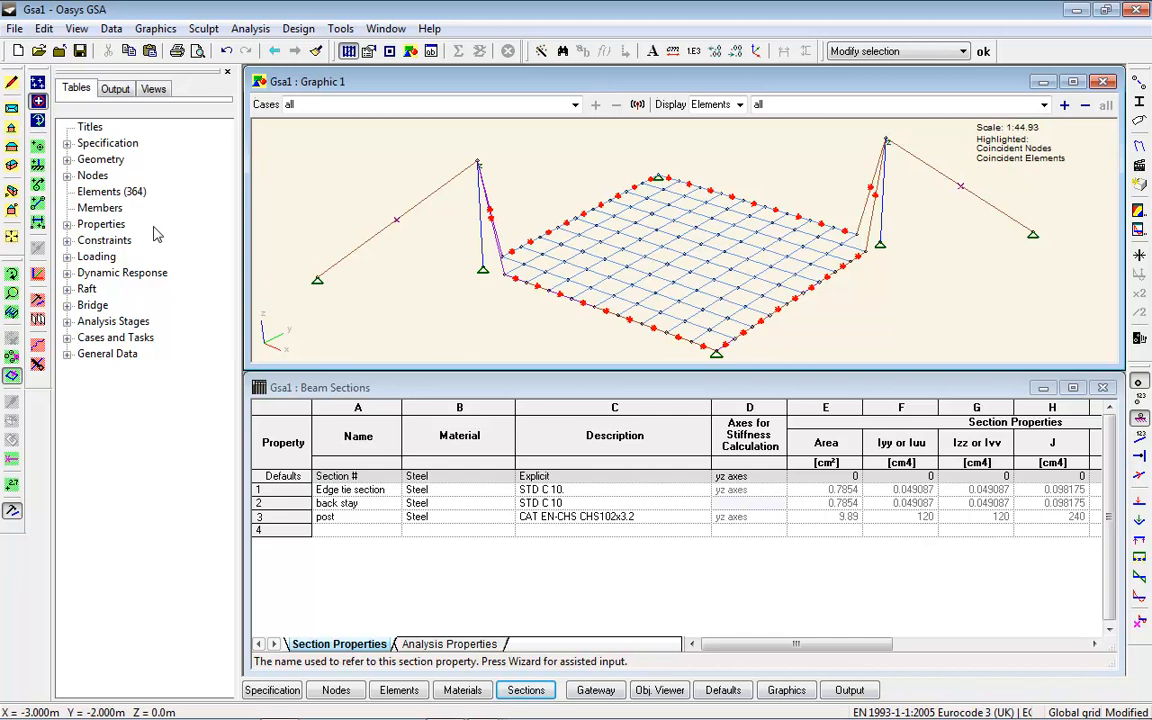
- Create user-defined material 1 through the material wizard with the Fabric material model, keeping the default name and fabric properties
click(66, 224)
click(84, 240)
double_click(141, 272)
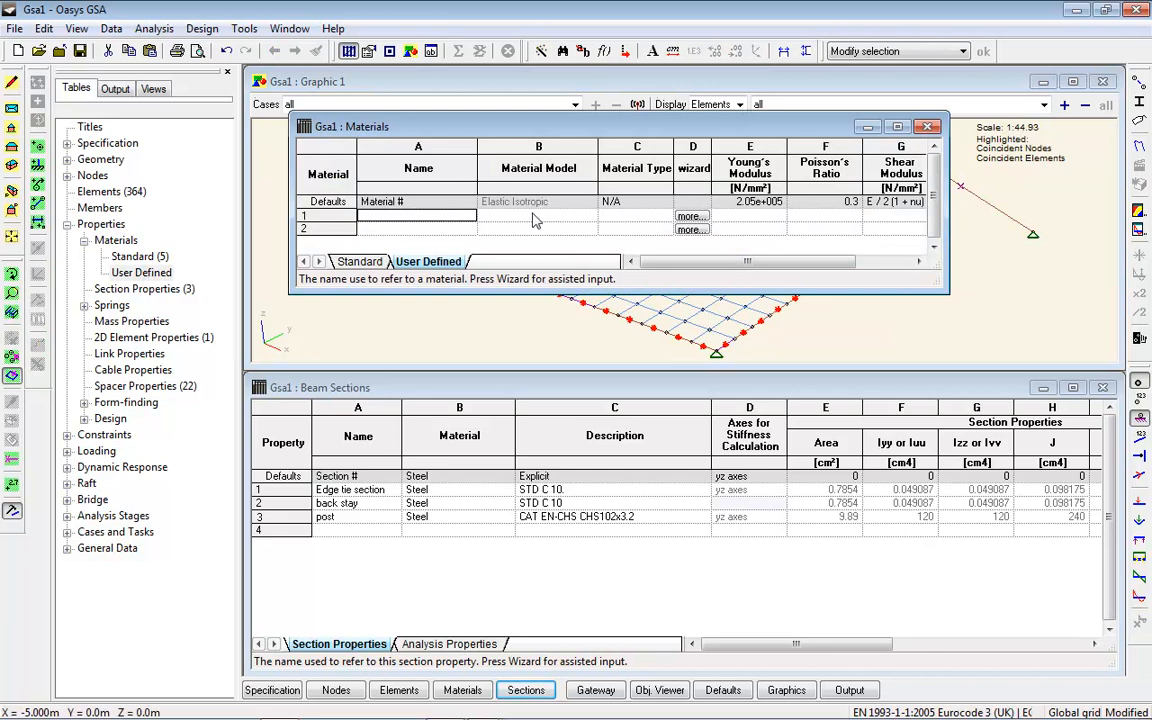
click(692, 217)
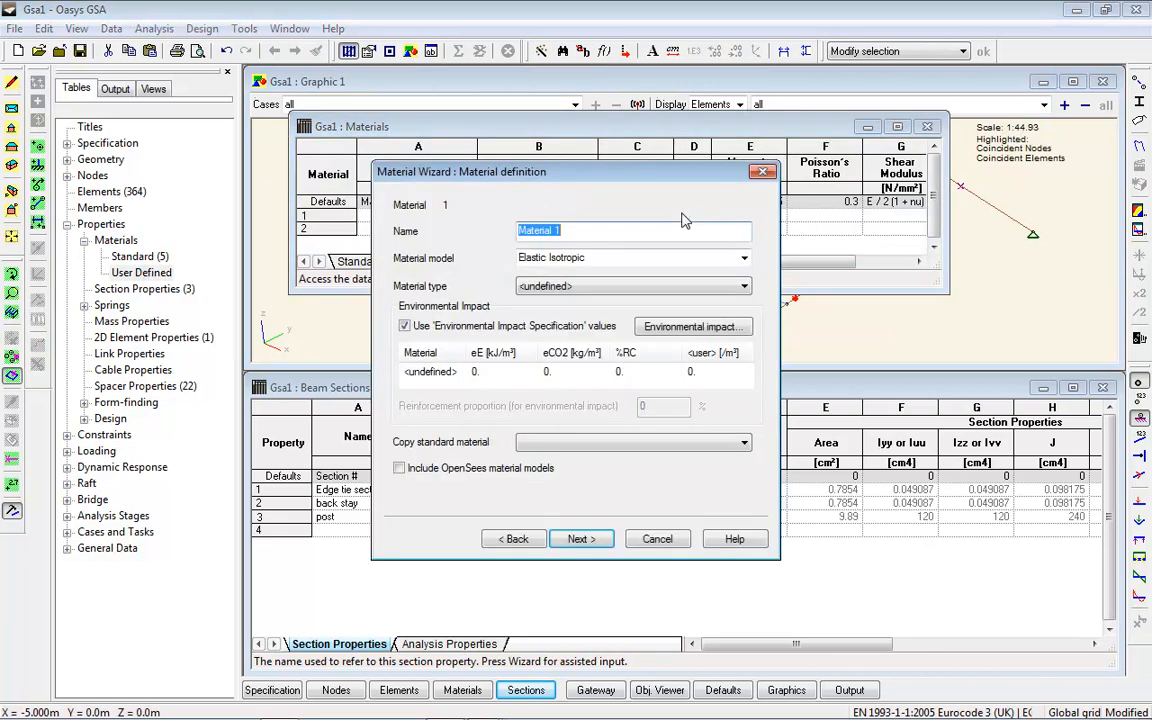
click(742, 259)
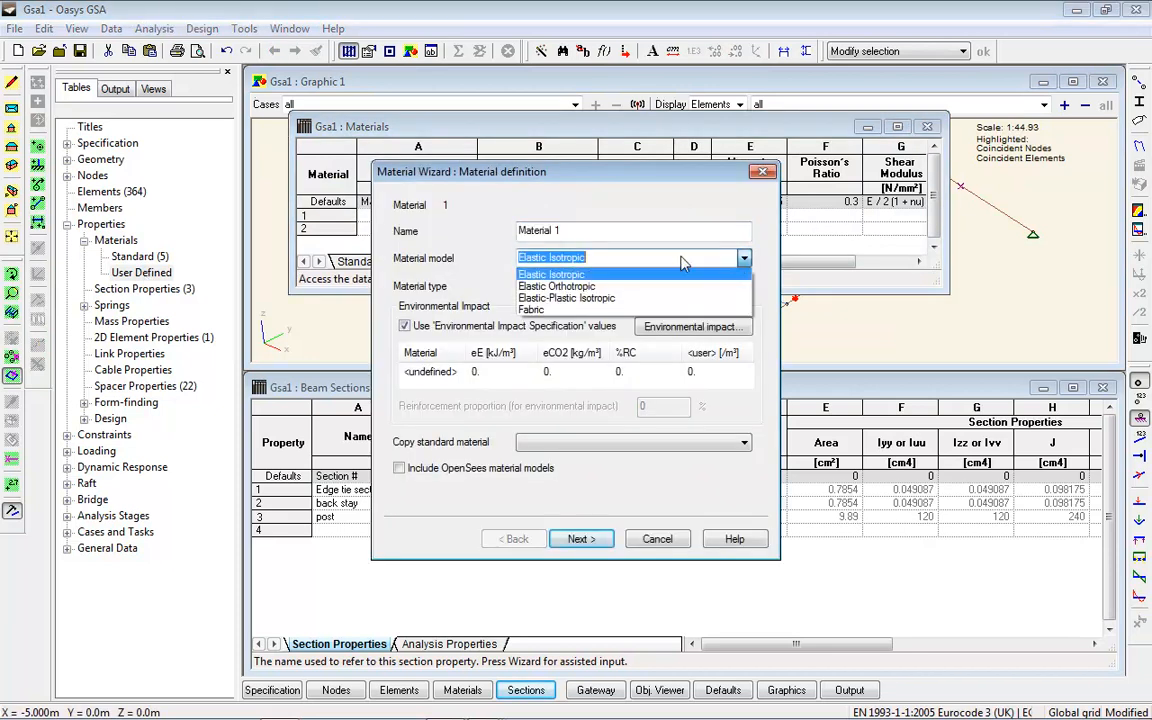
click(553, 312)
click(596, 546)
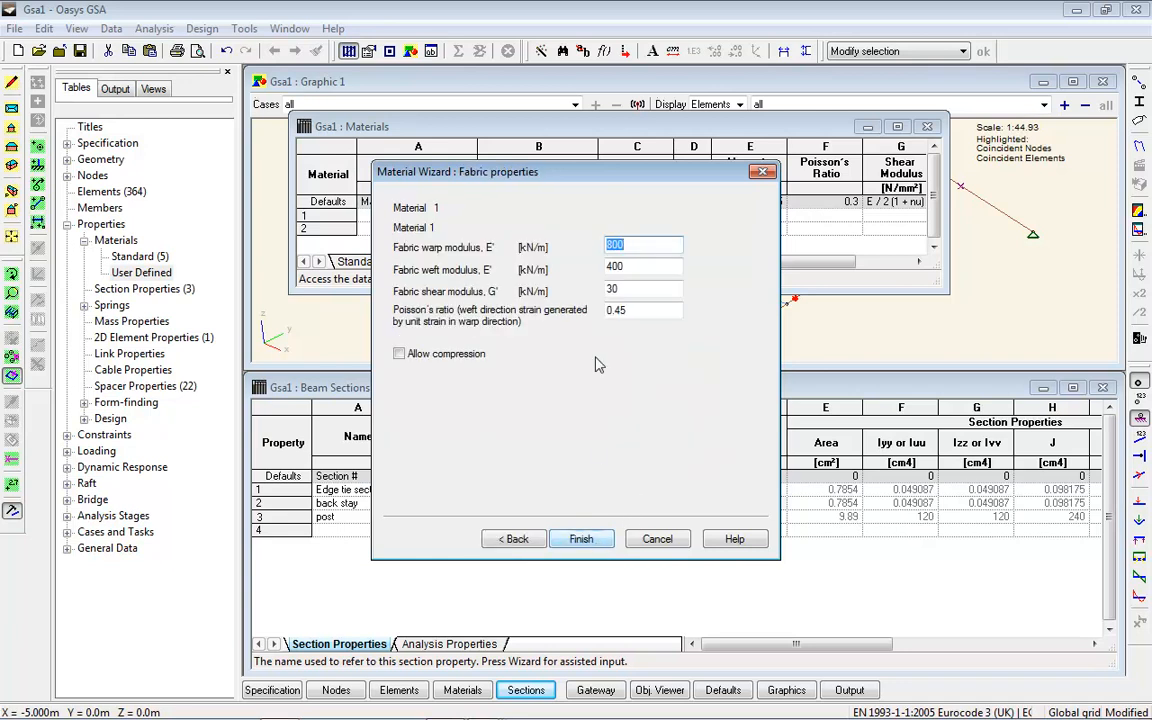
click(582, 539)
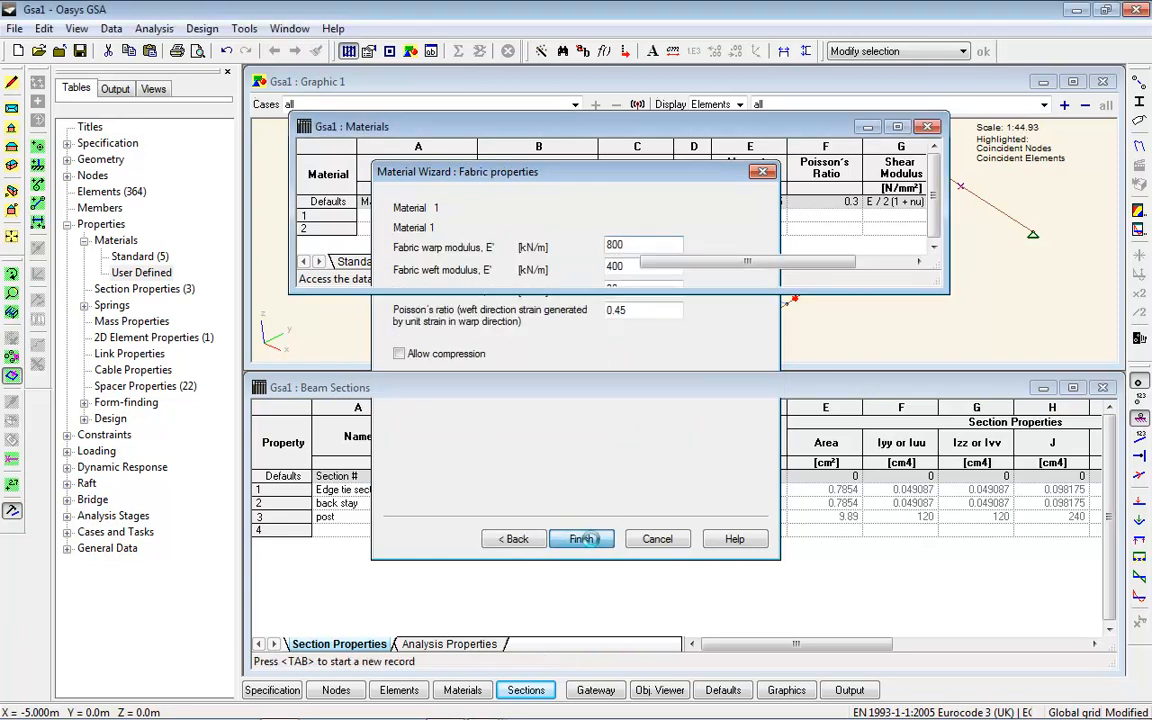
- Assign user-defined Material 1 to the fabric 2D property 1 and close the 2D Element Properties and Materials tables
double_click(150, 337)
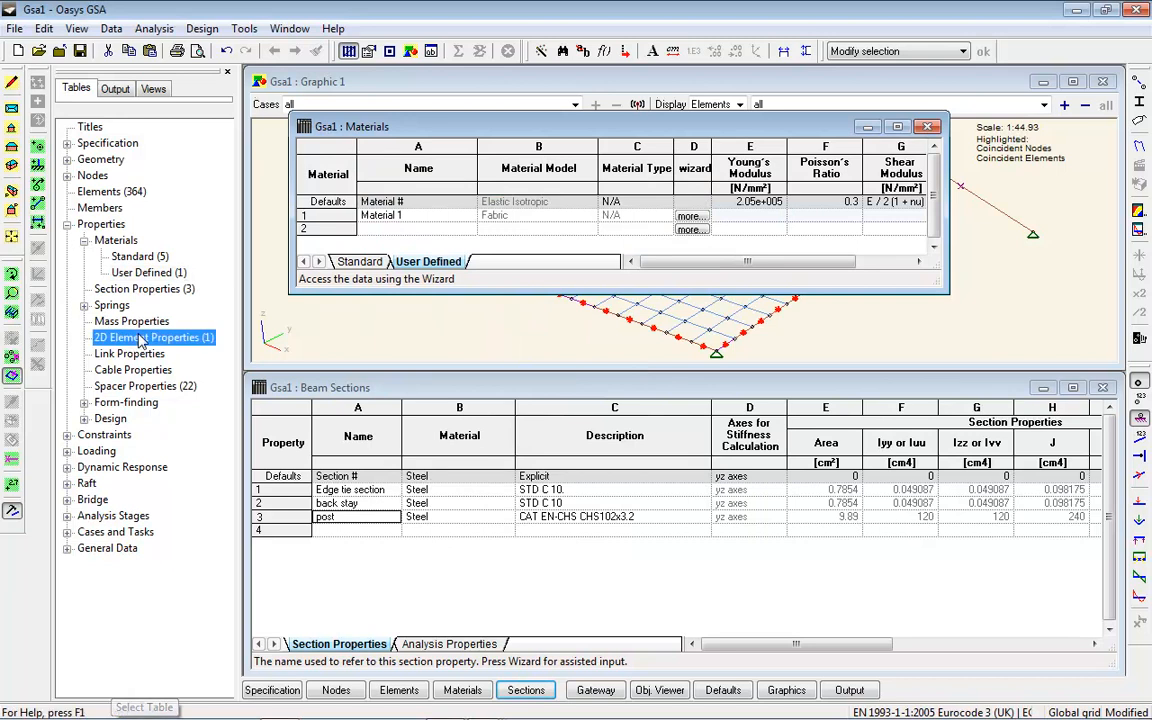
click(715, 238)
click(762, 238)
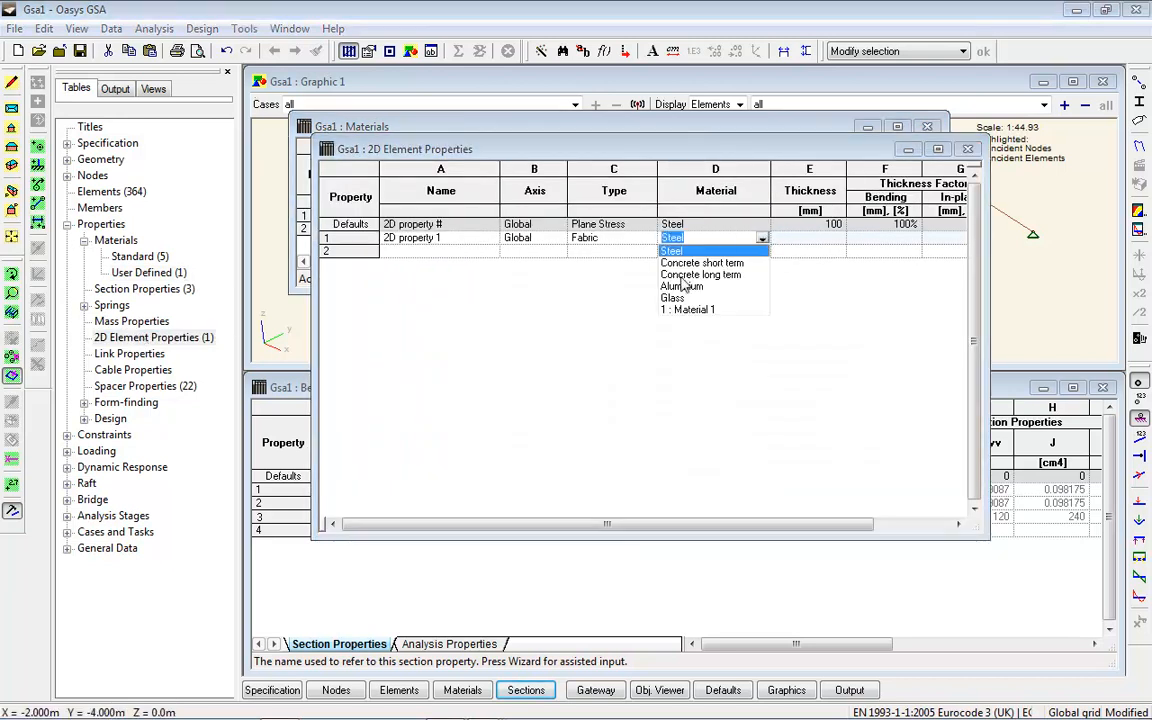
click(680, 345)
click(607, 250)
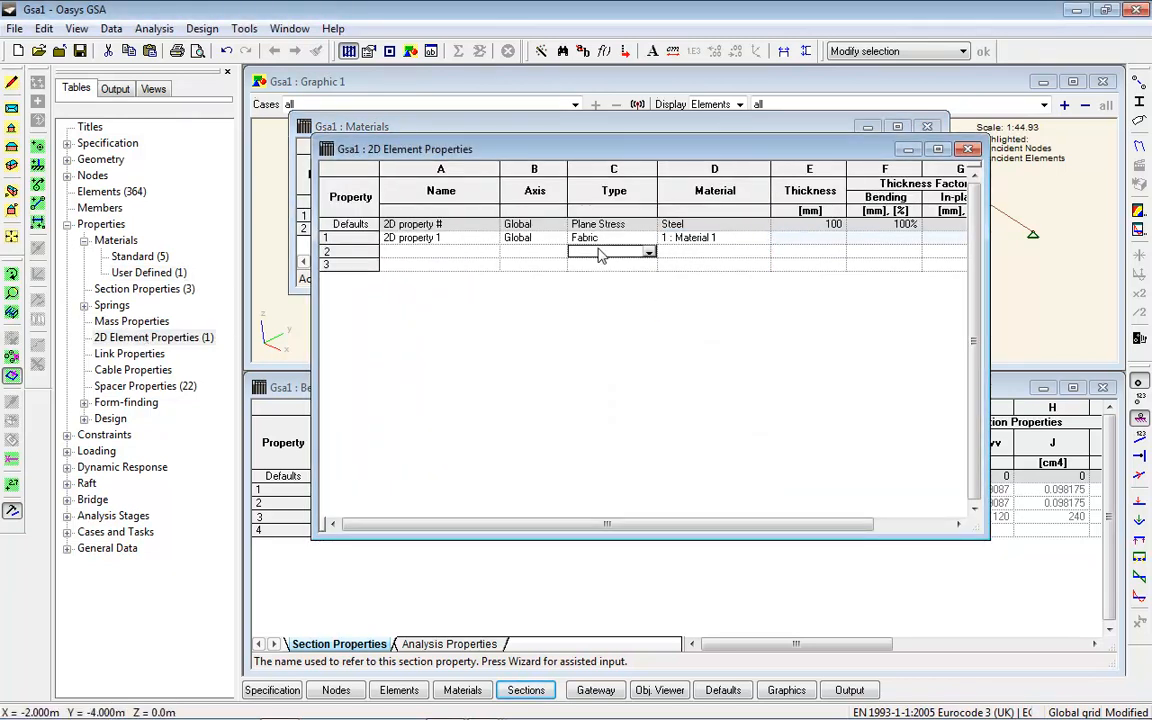
click(969, 149)
click(927, 127)
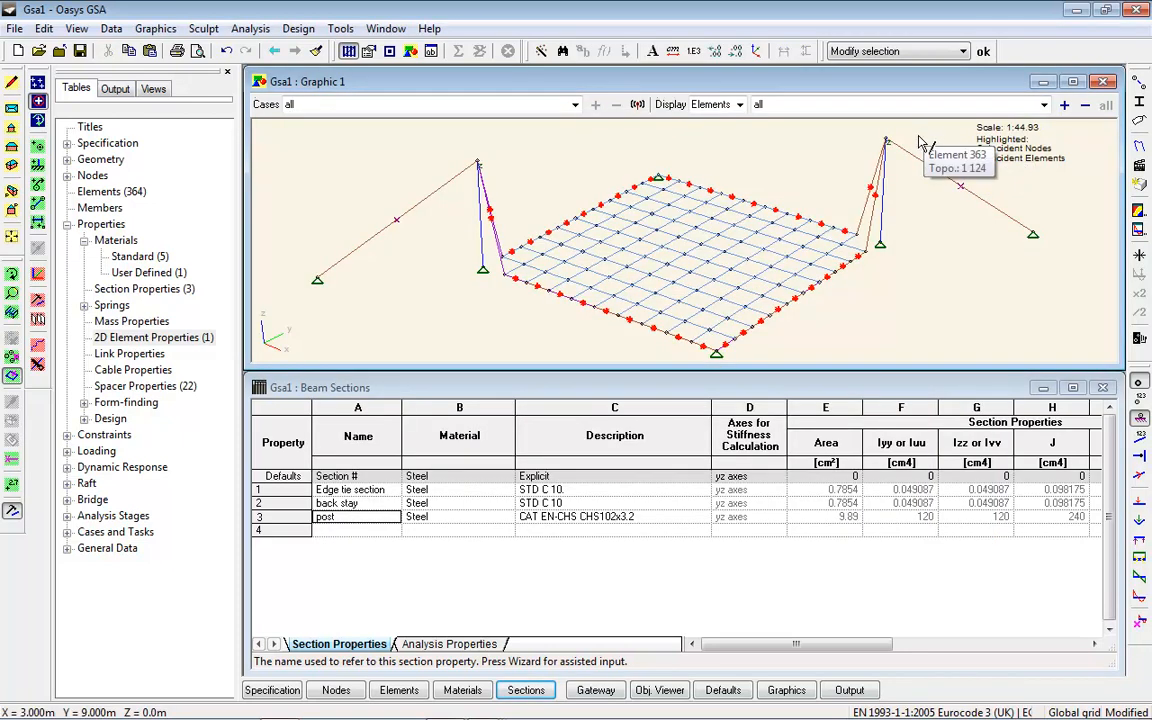
- Open the Soap Film 1D form-finding table, shorten it and place it above the Beam Sections table
click(84, 402)
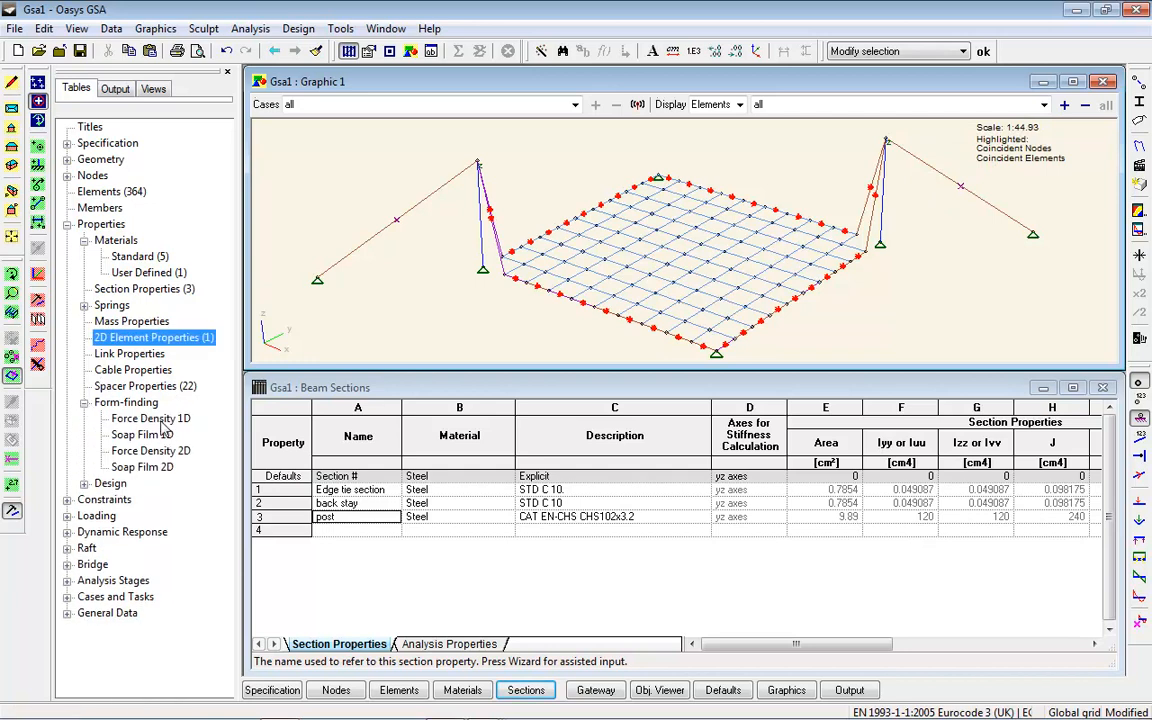
double_click(142, 435)
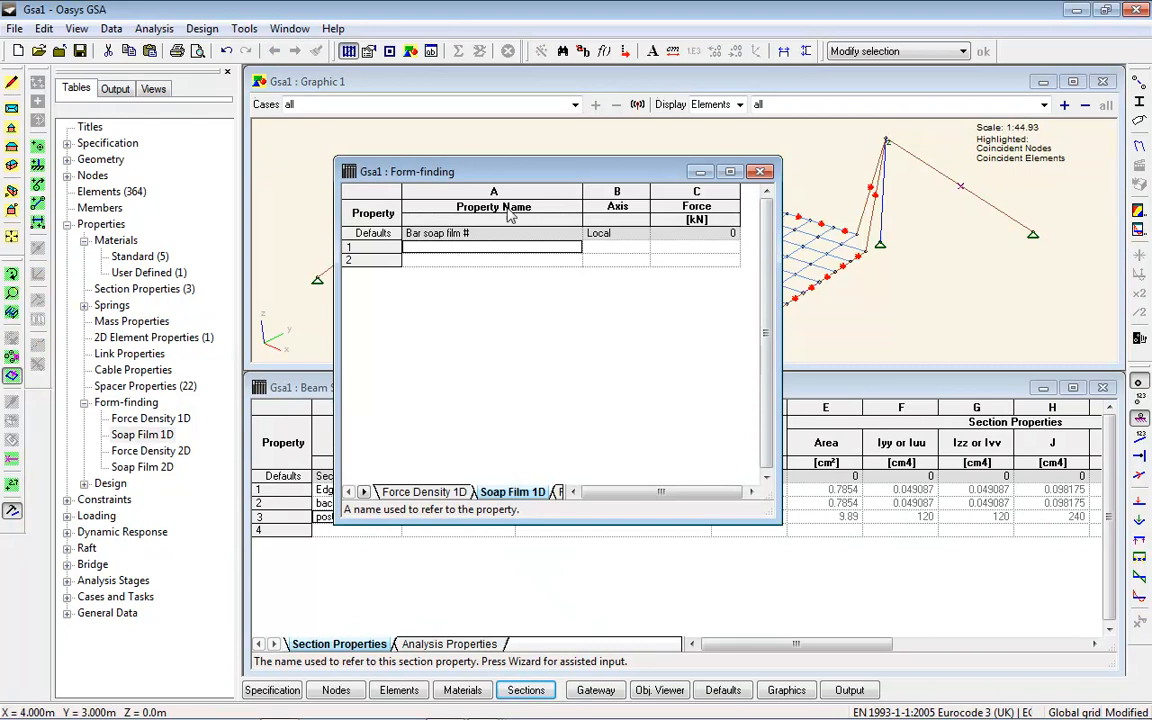
drag(779, 519, 799, 402)
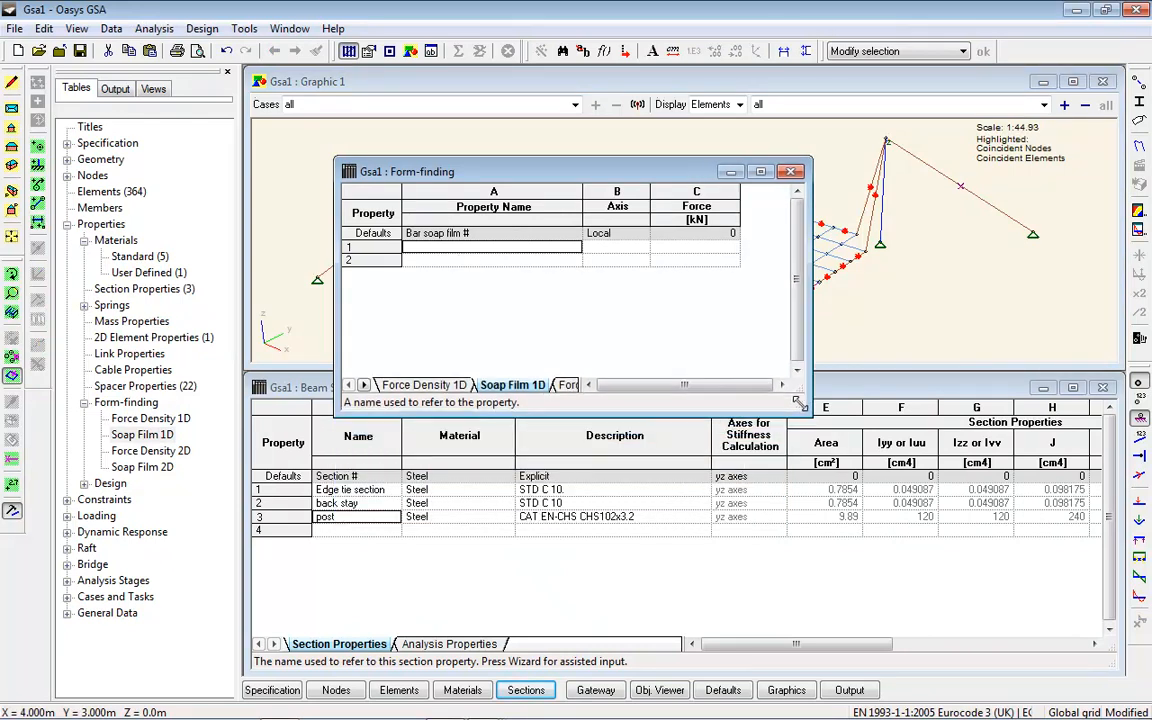
drag(486, 171, 496, 105)
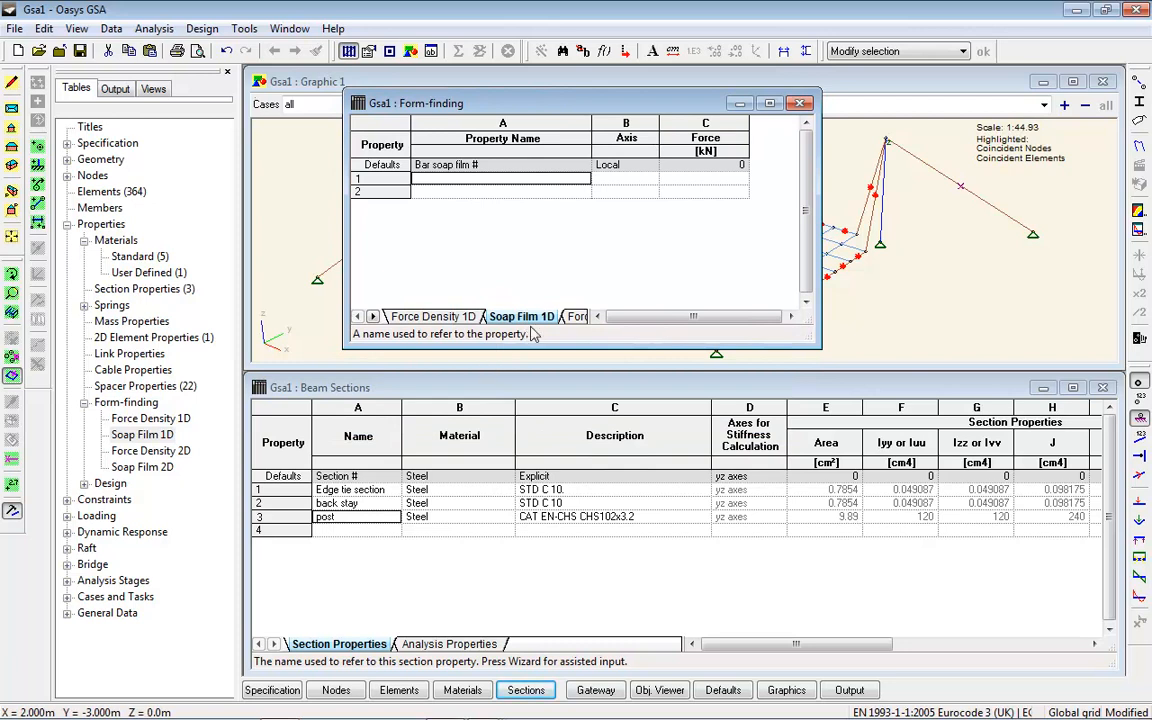
- Define two 1D soap film properties: "edge" with a force of 10 kN and "back stay" with 20 kN
text(edge)
key(Tab)
key(Tab)
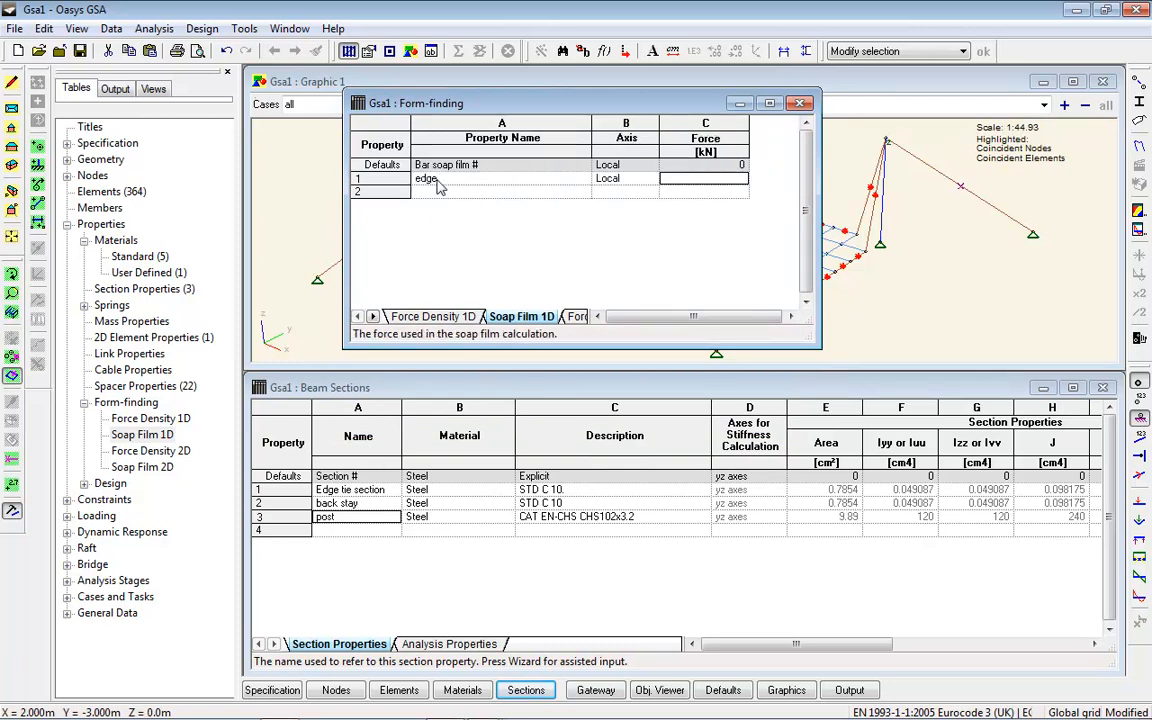
text(10)
key(Tab)
text(ba)
key(Tab)
key(Tab)
text(4)
key(Tab)
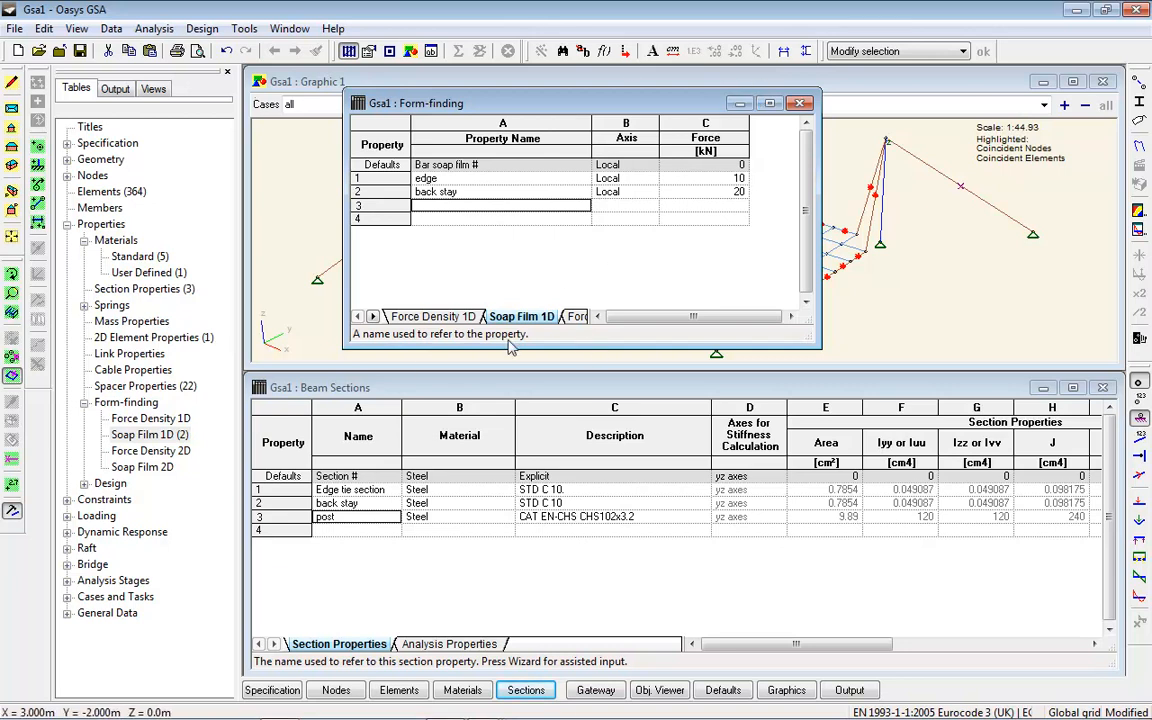
- Define 2D soap film property 1 with x and y stresses of 1 kN/m and close the form-finding table
click(371, 317)
click(371, 317)
click(521, 316)
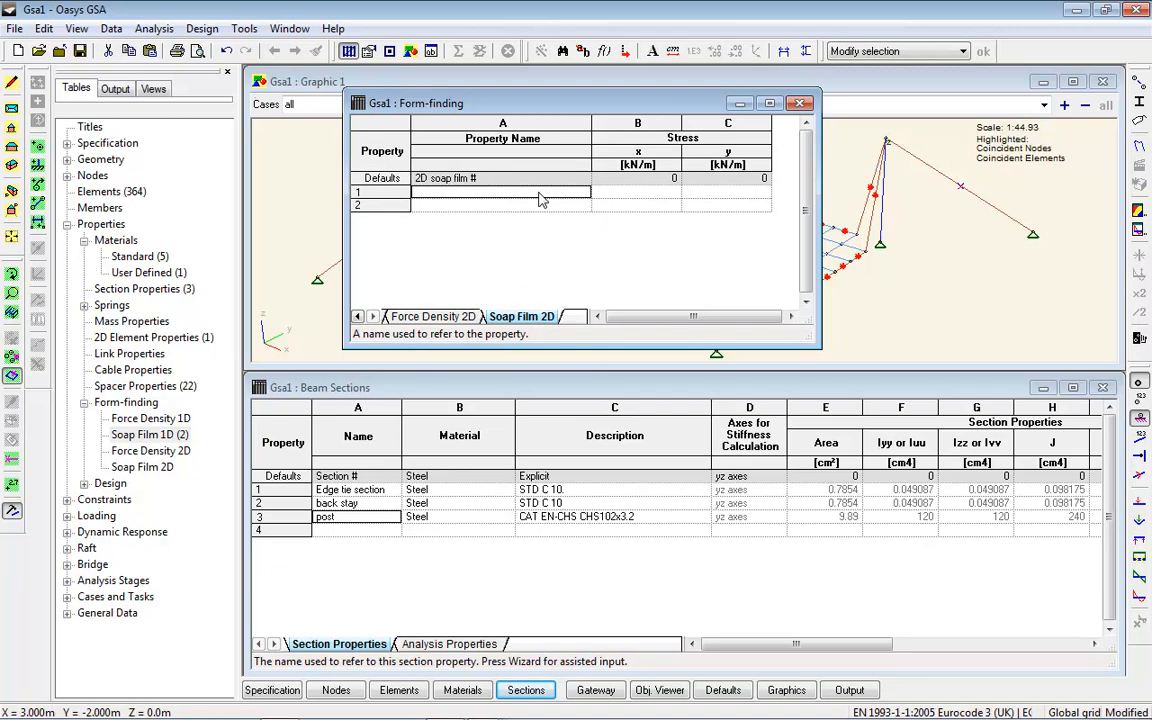
key(Tab)
text(1)
key(Tab)
text(1)
key(Tab)
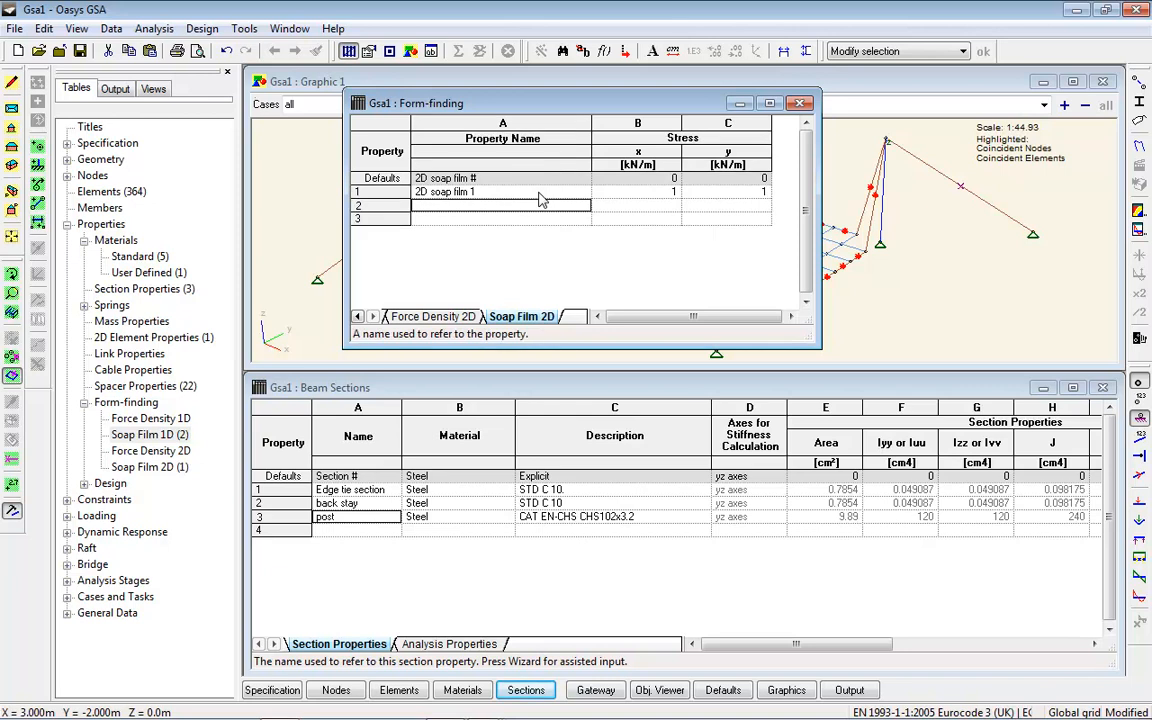
click(801, 104)
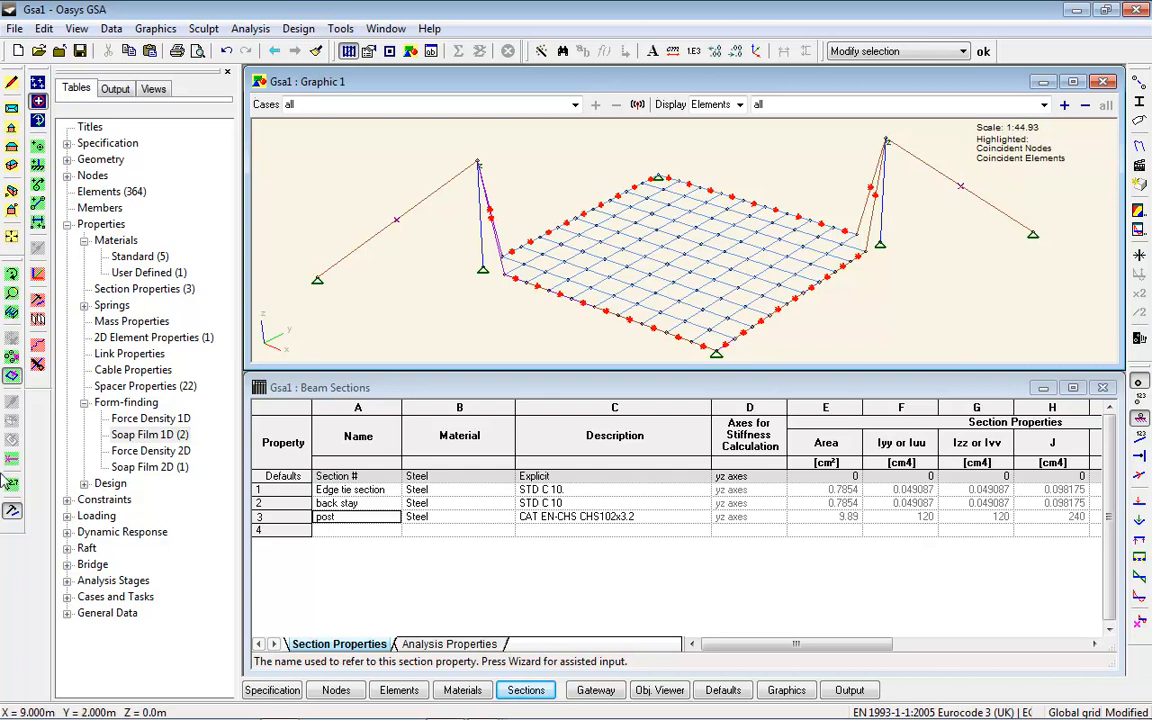
- Close the Beam Sections table and open the Analysis Tasks view
click(67, 596)
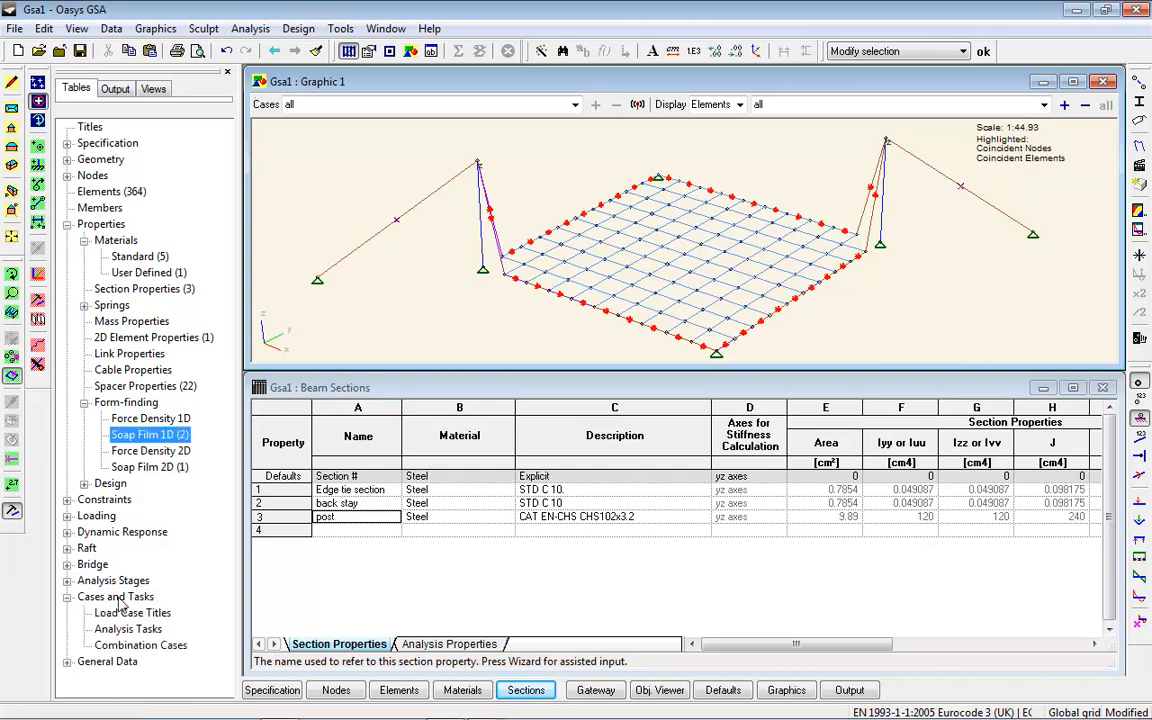
click(1102, 387)
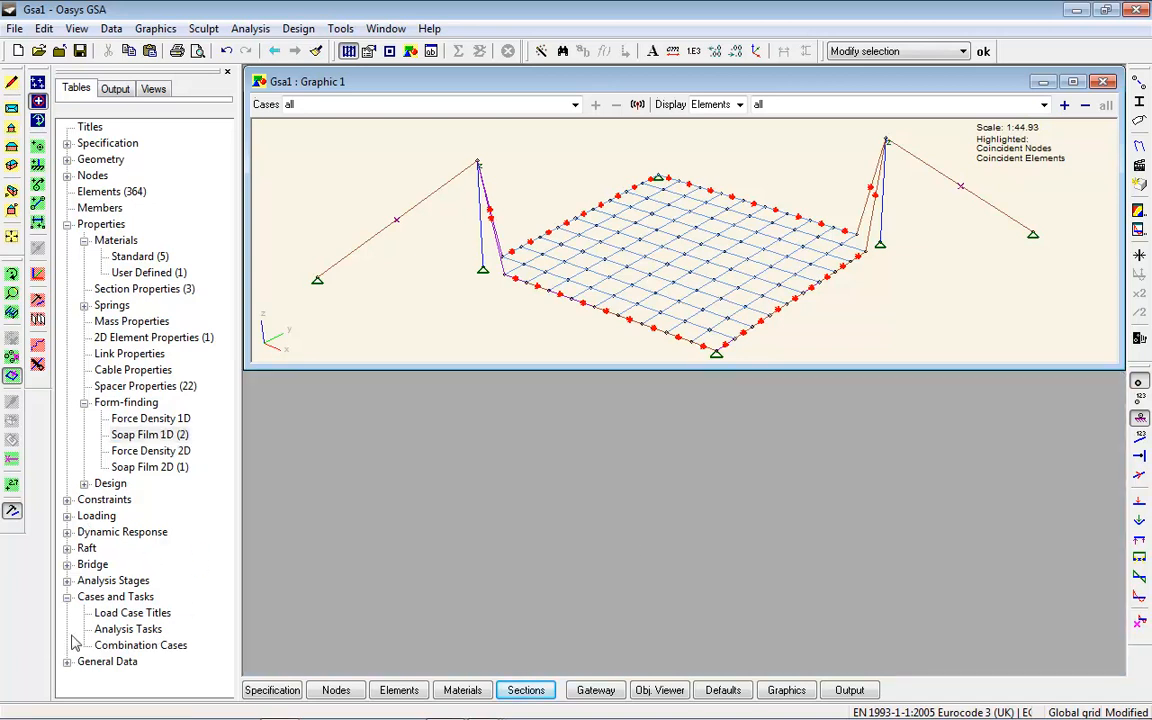
double_click(128, 629)
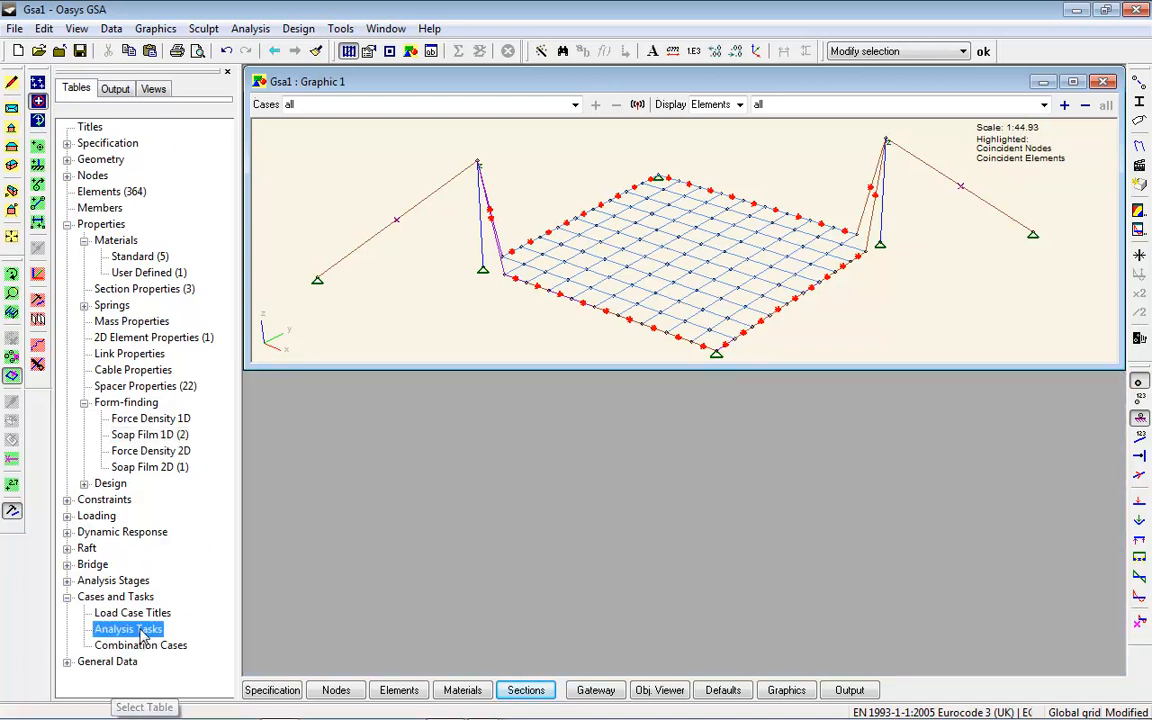
- Create a new analysis task with the Form finding solver option for a soap film analysis
right_click(431, 293)
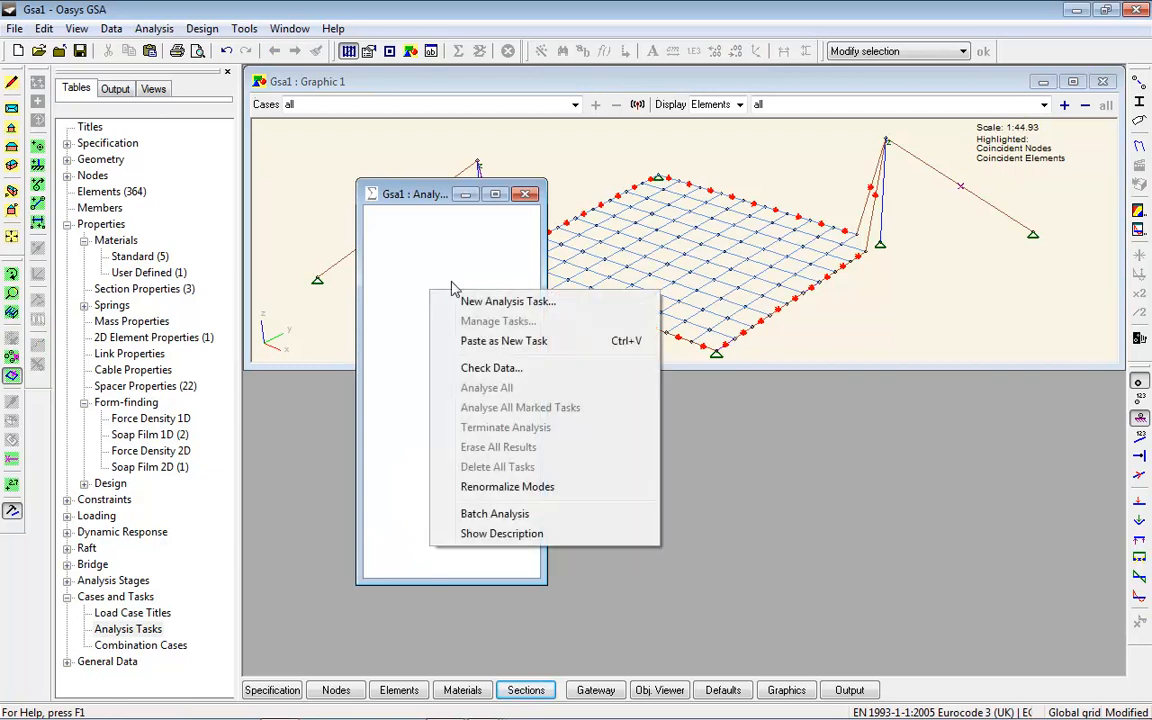
click(504, 302)
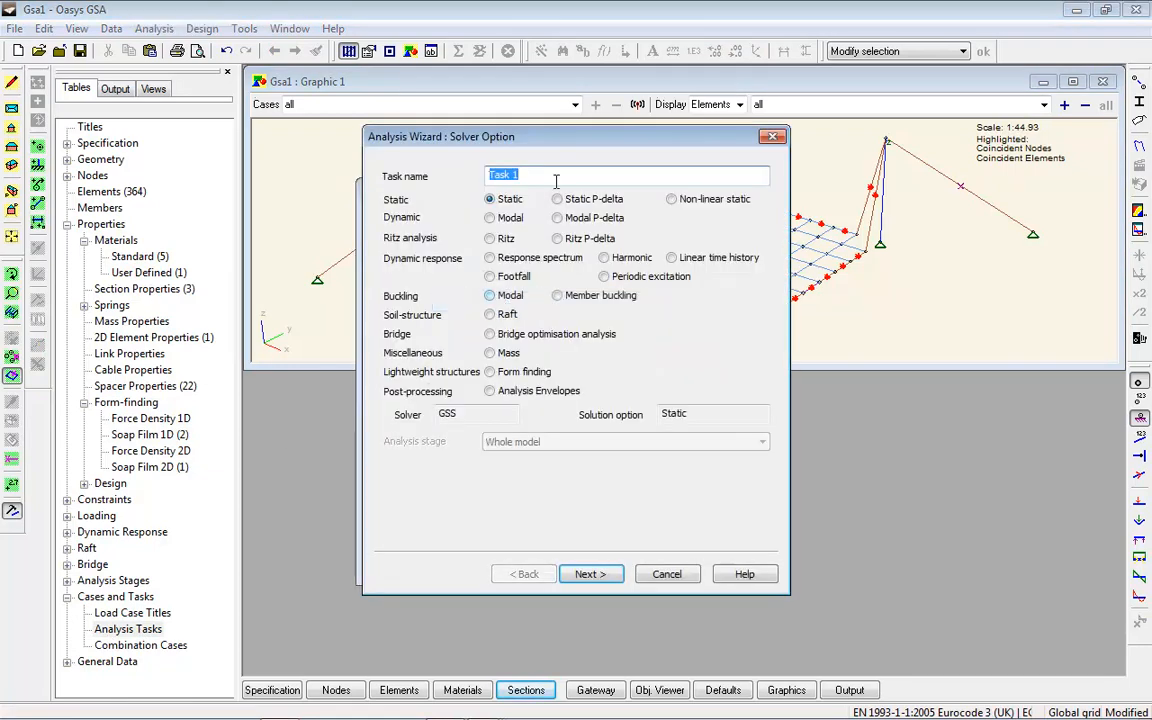
click(490, 372)
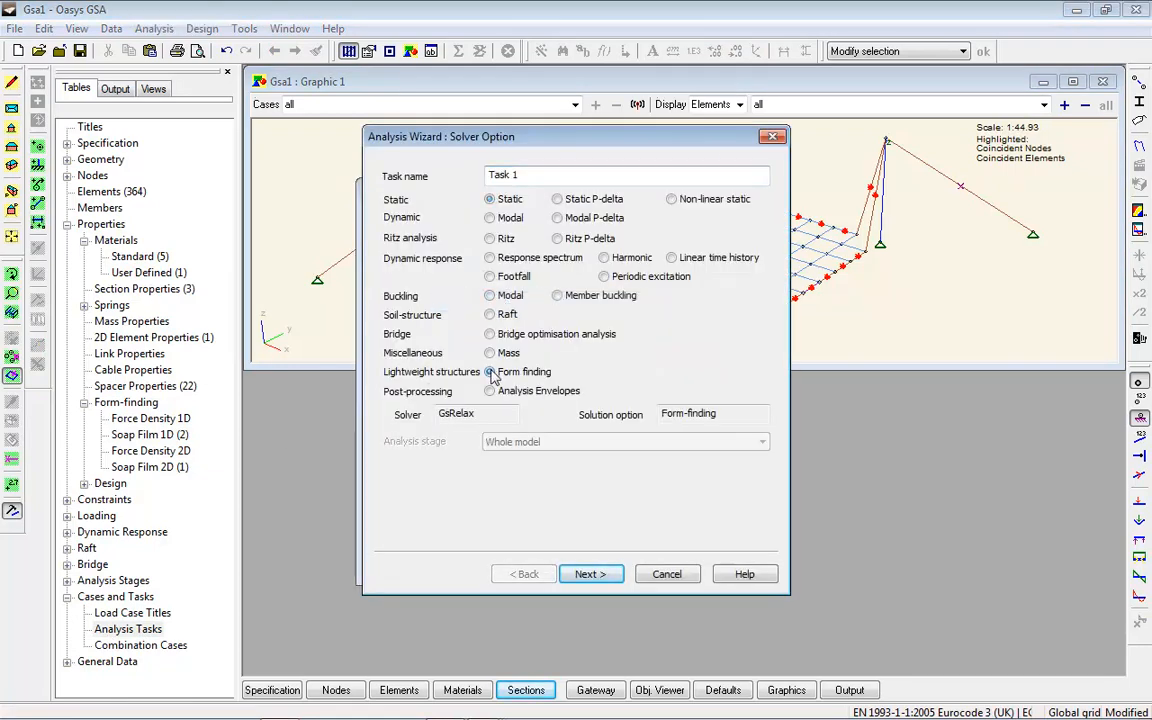
click(592, 575)
click(414, 267)
click(592, 575)
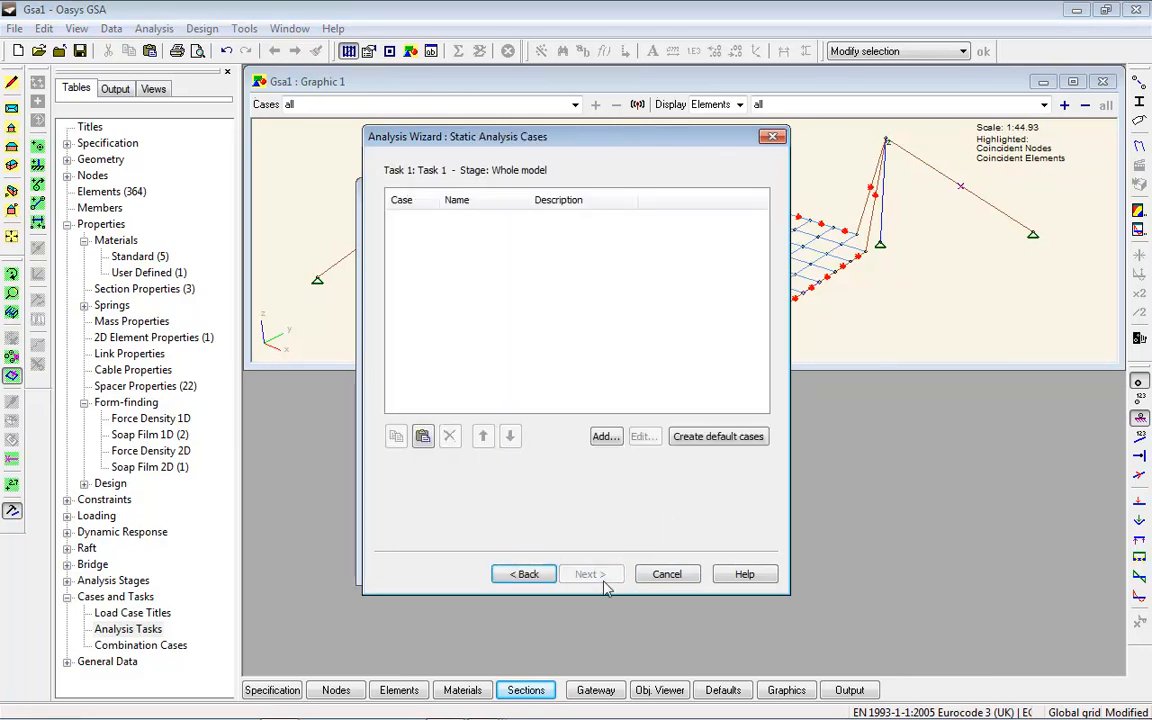
- Add an analysis case without loads to the task and accept the default progress information settings
click(609, 437)
click(461, 491)
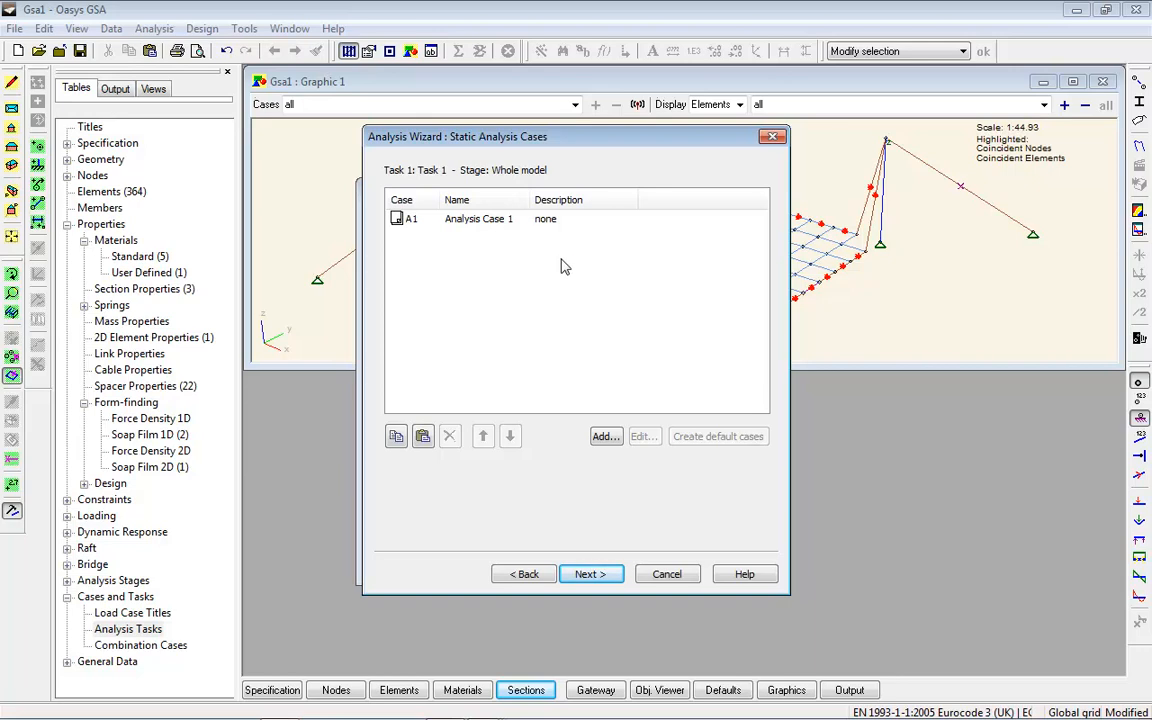
click(589, 574)
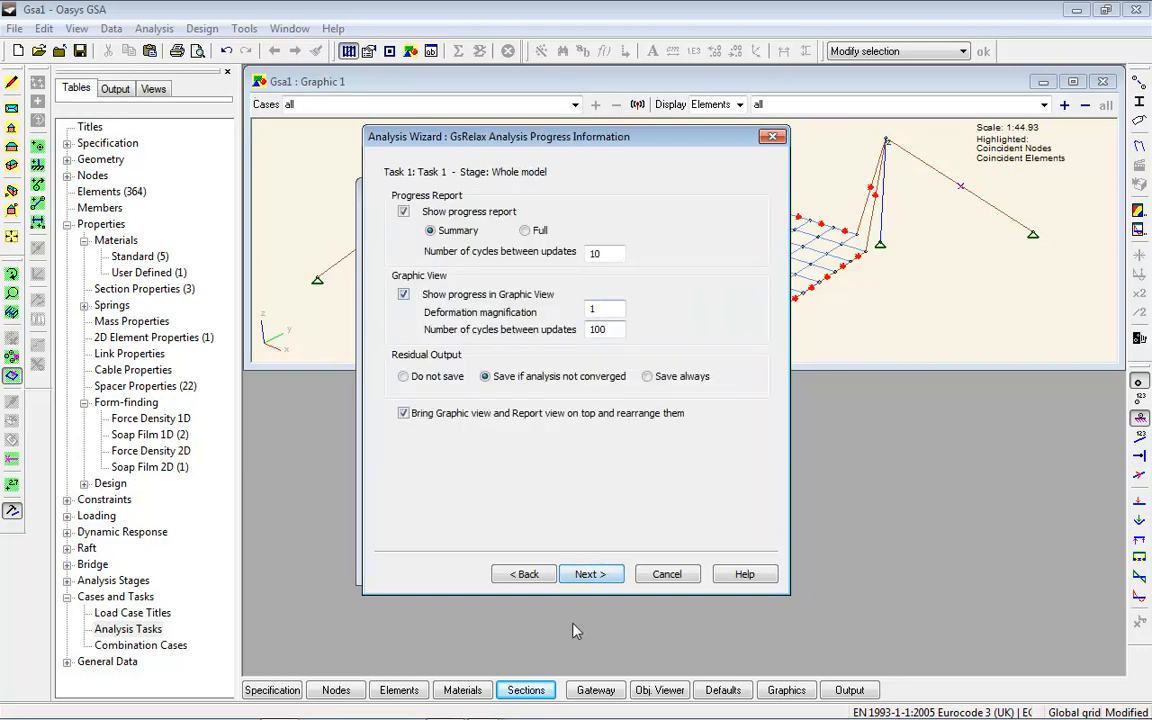
click(596, 575)
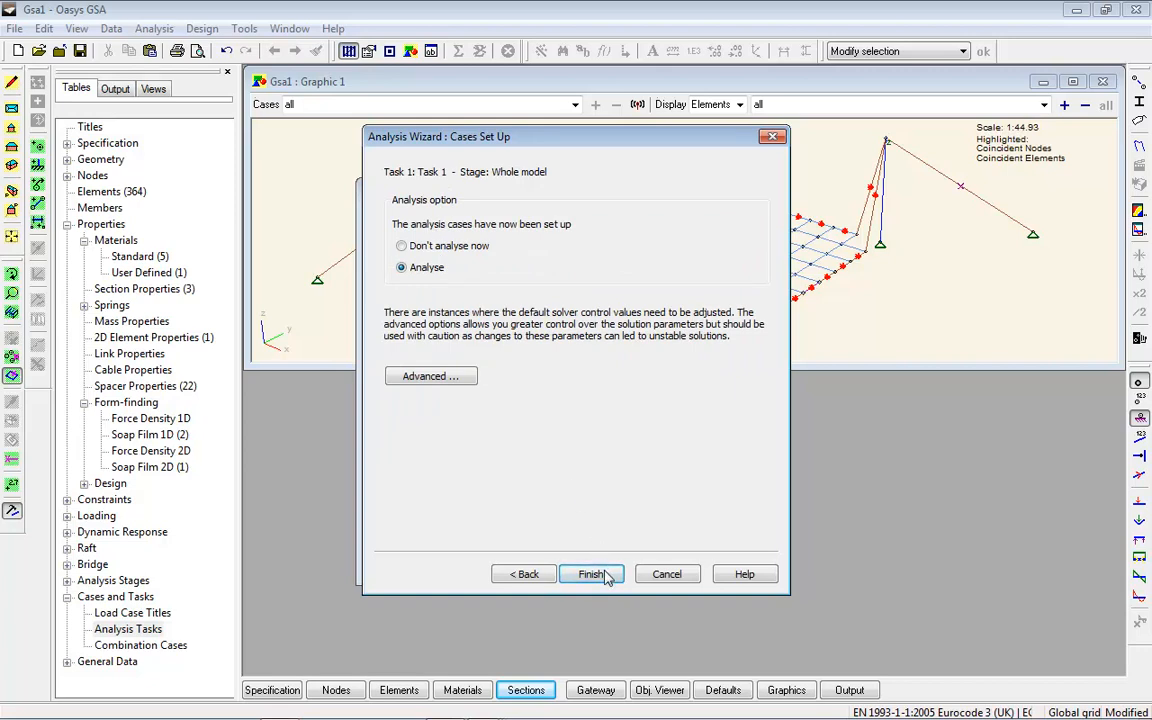
- Run the form-finding analysis and save its results as modified node coordinates and element prestress loads in new load case 1
click(596, 575)
click(662, 444)
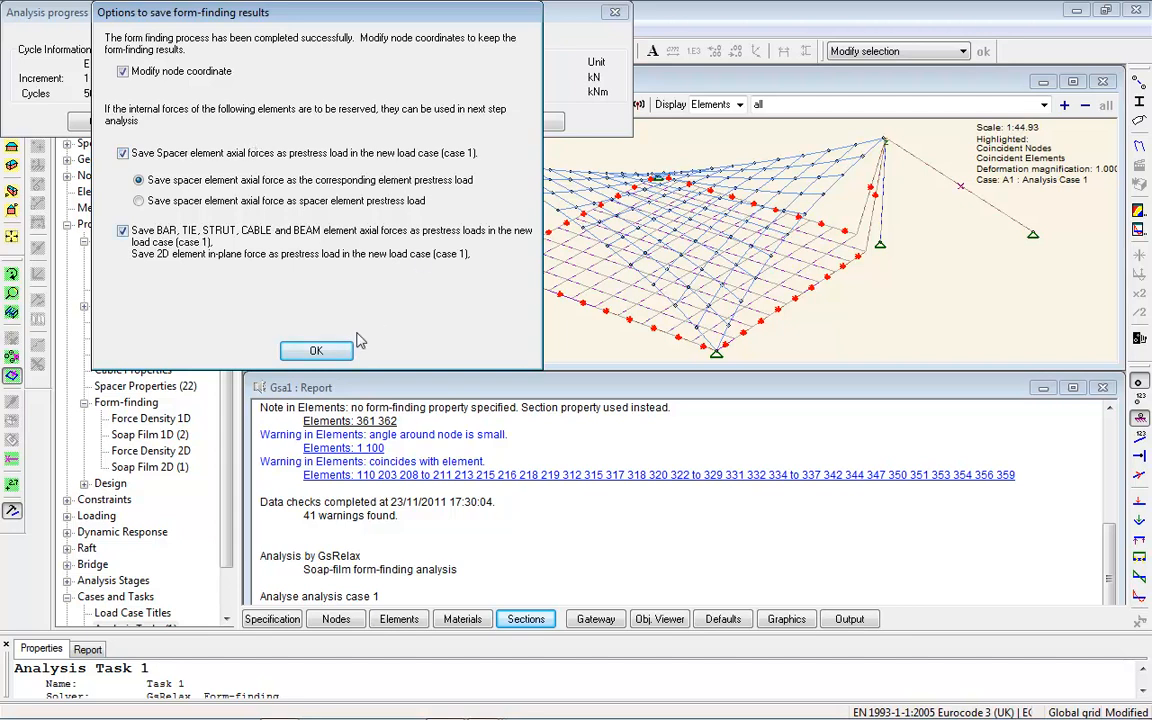
click(316, 352)
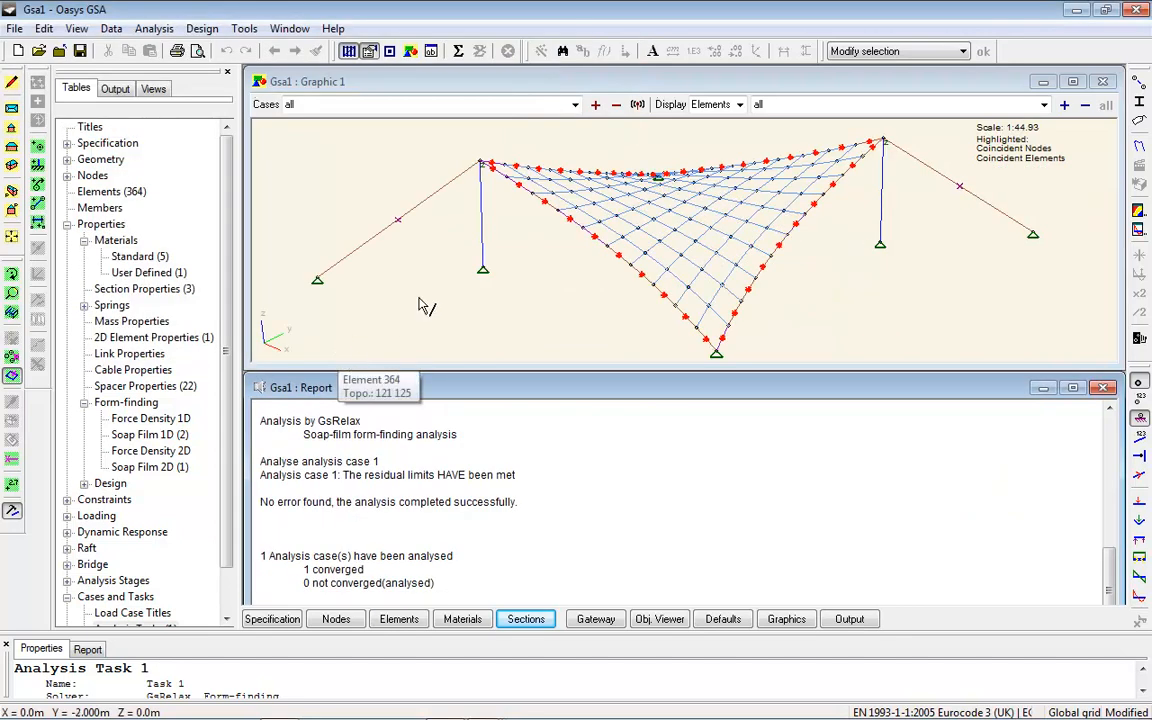
- Close the analysis report and enlarge the graphic window
click(1103, 389)
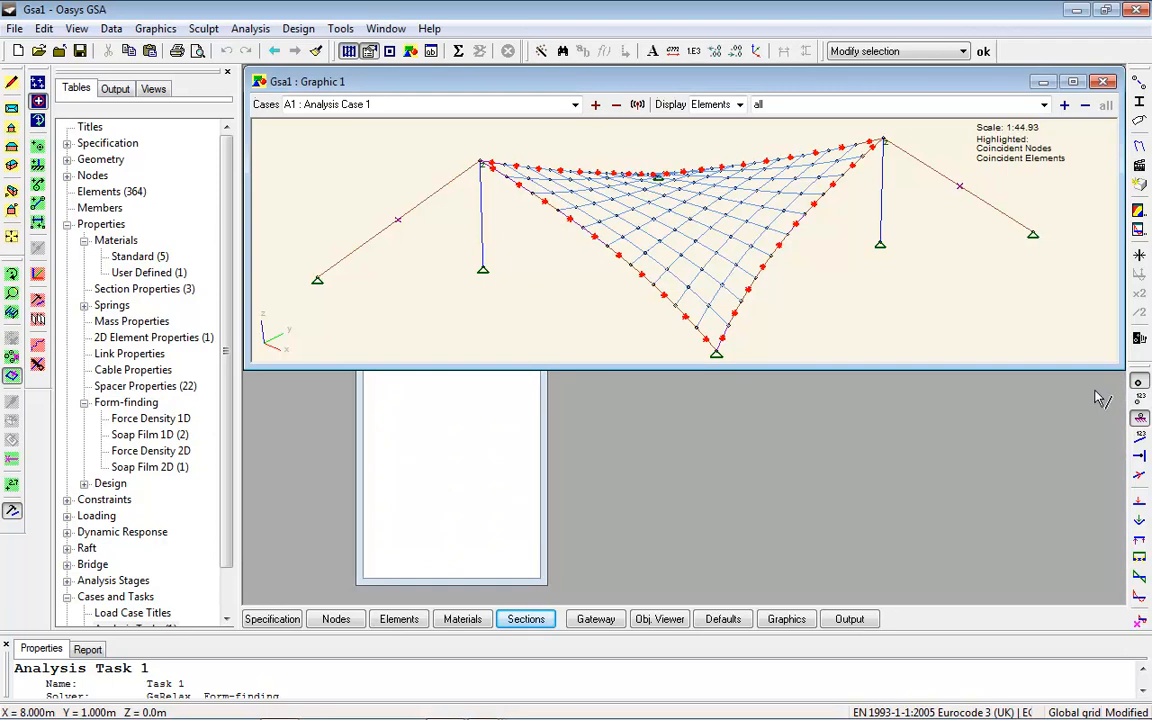
key(r)
drag(616, 327, 689, 363)
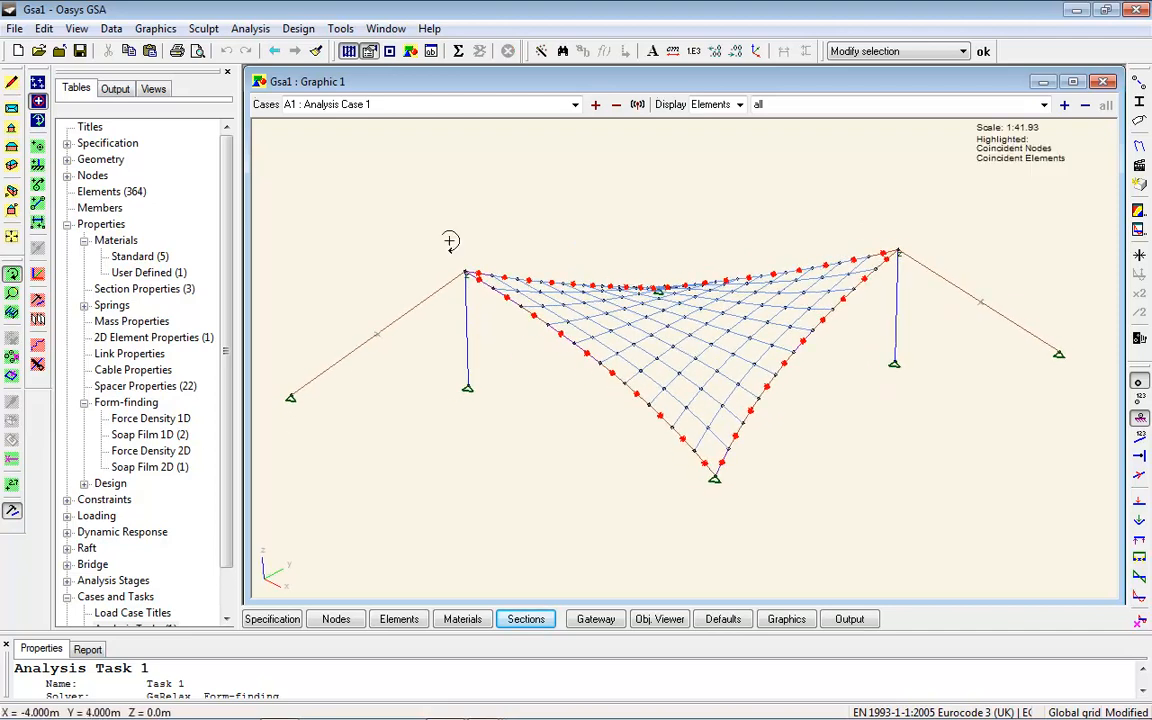
- Inspect the properties of a post-top node and set the restraint type of the two post-top nodes to Free
click(12, 357)
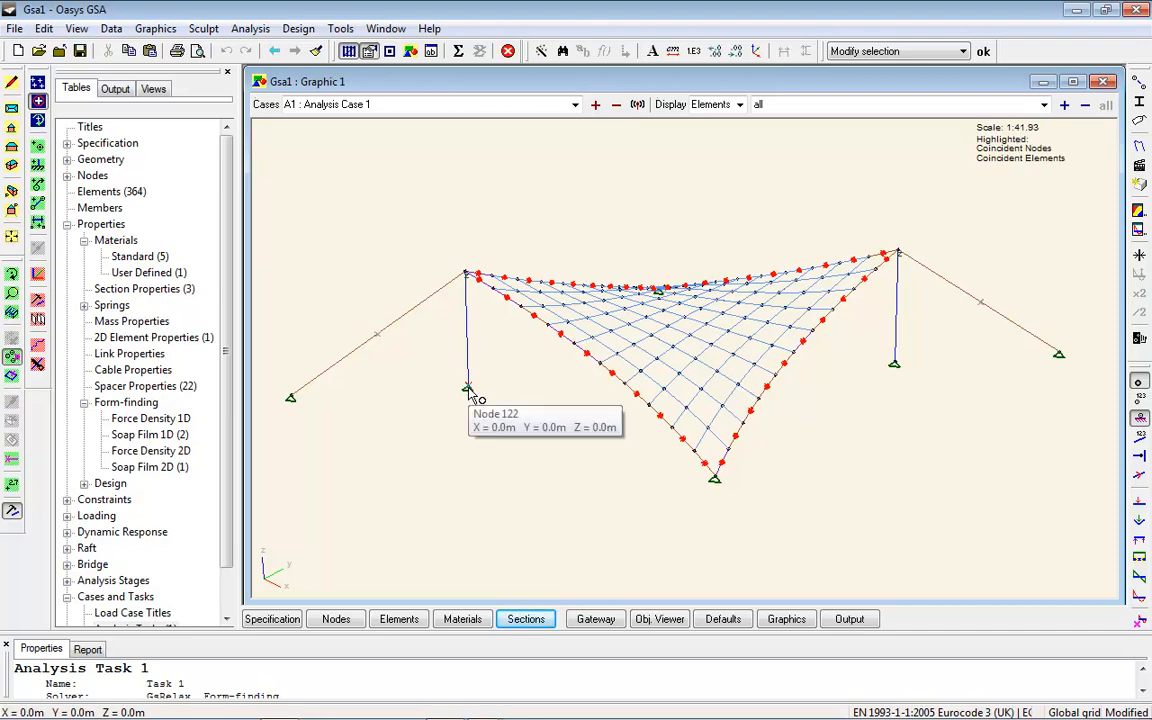
click(466, 273)
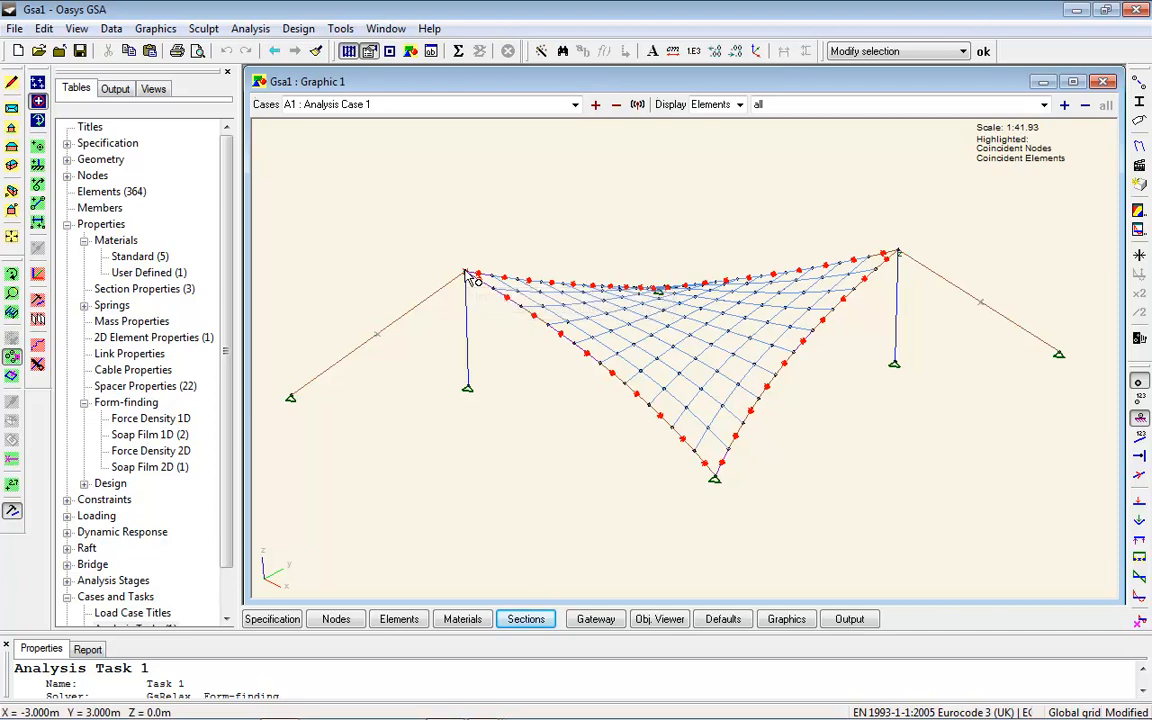
drag(614, 636, 605, 479)
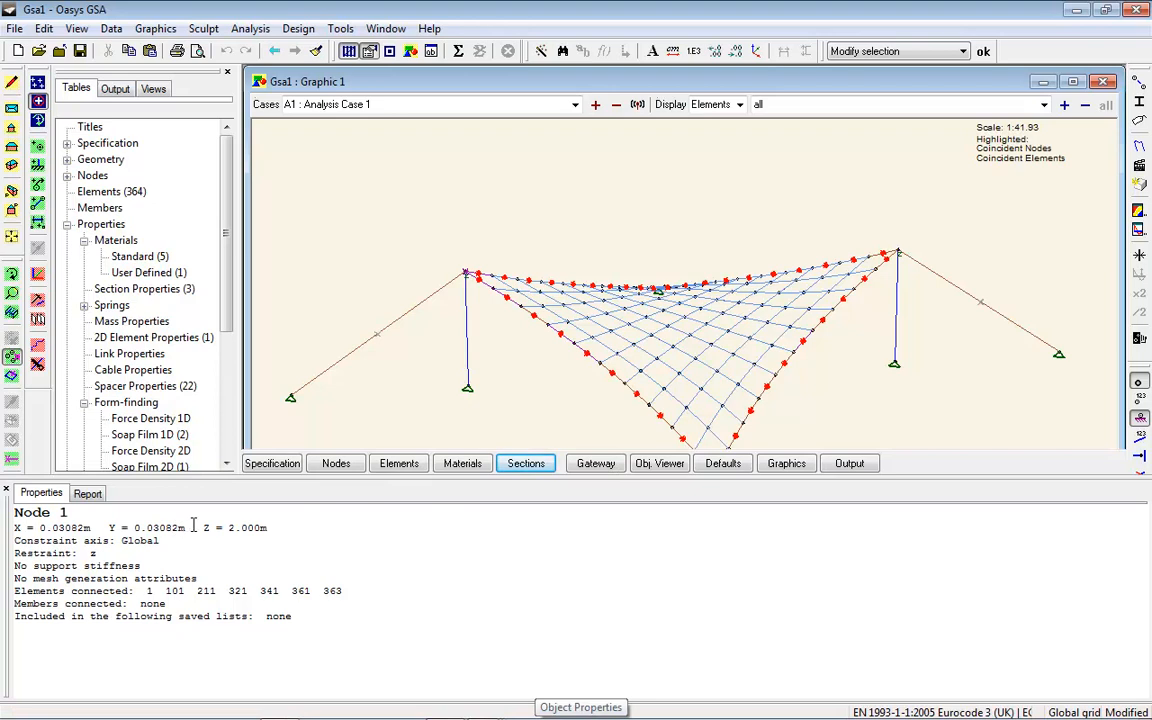
click(369, 51)
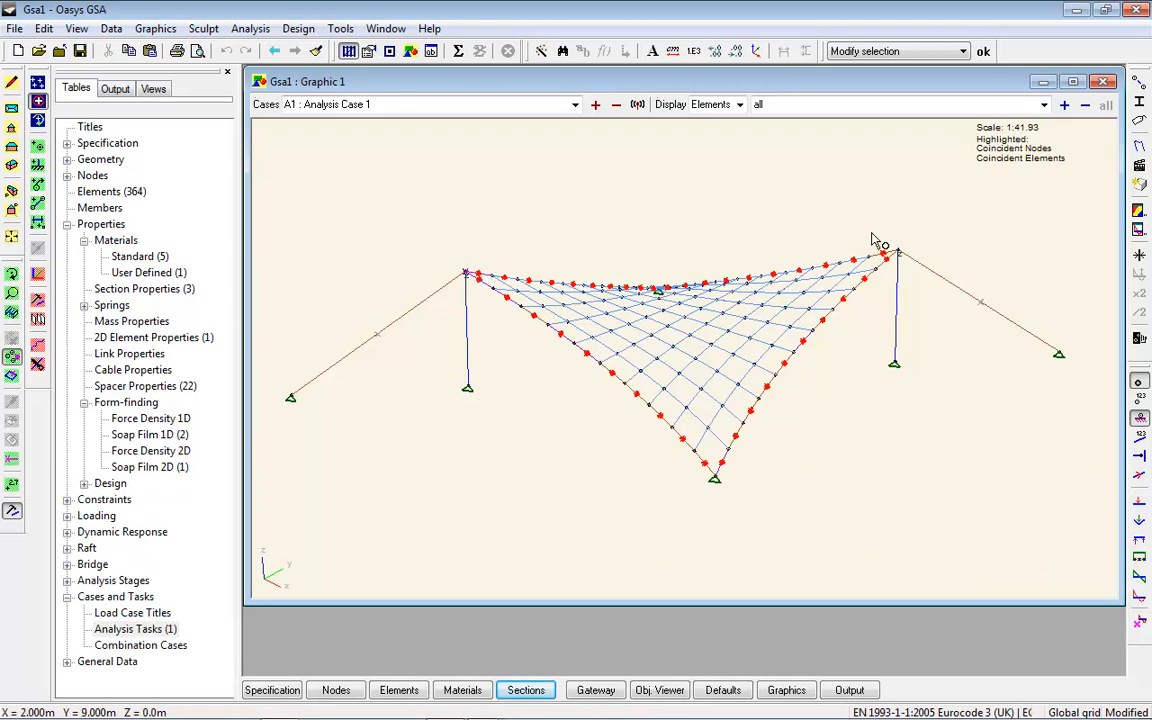
right_click(612, 187)
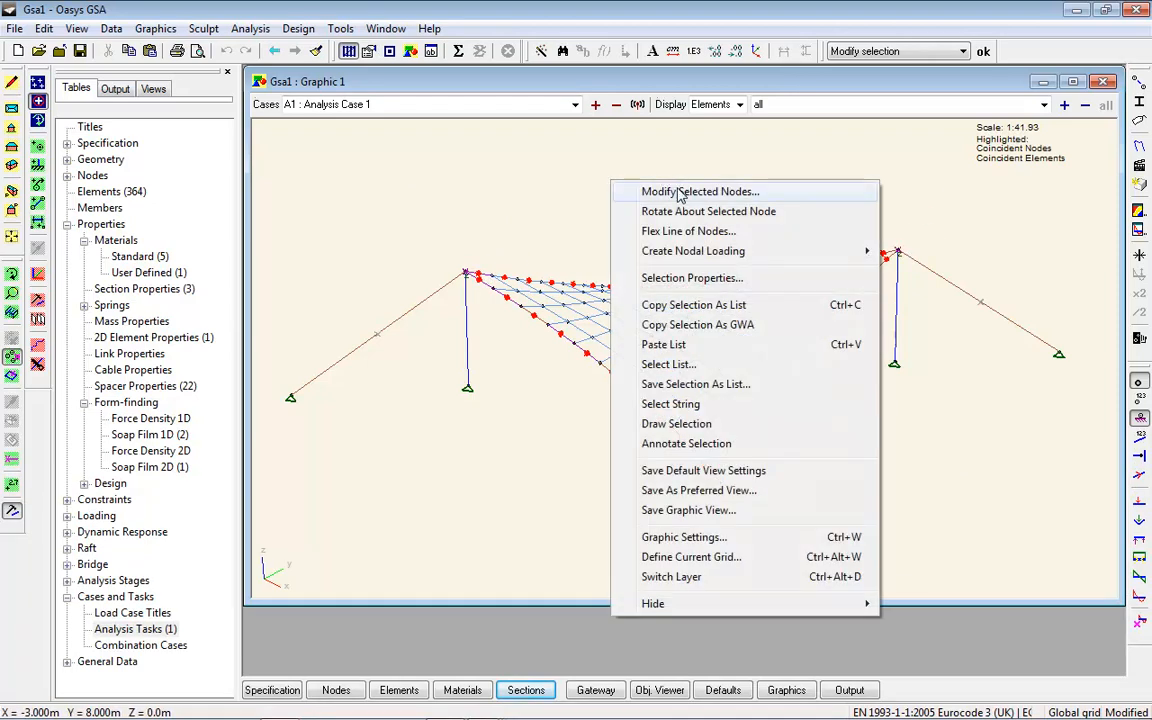
click(650, 189)
click(116, 310)
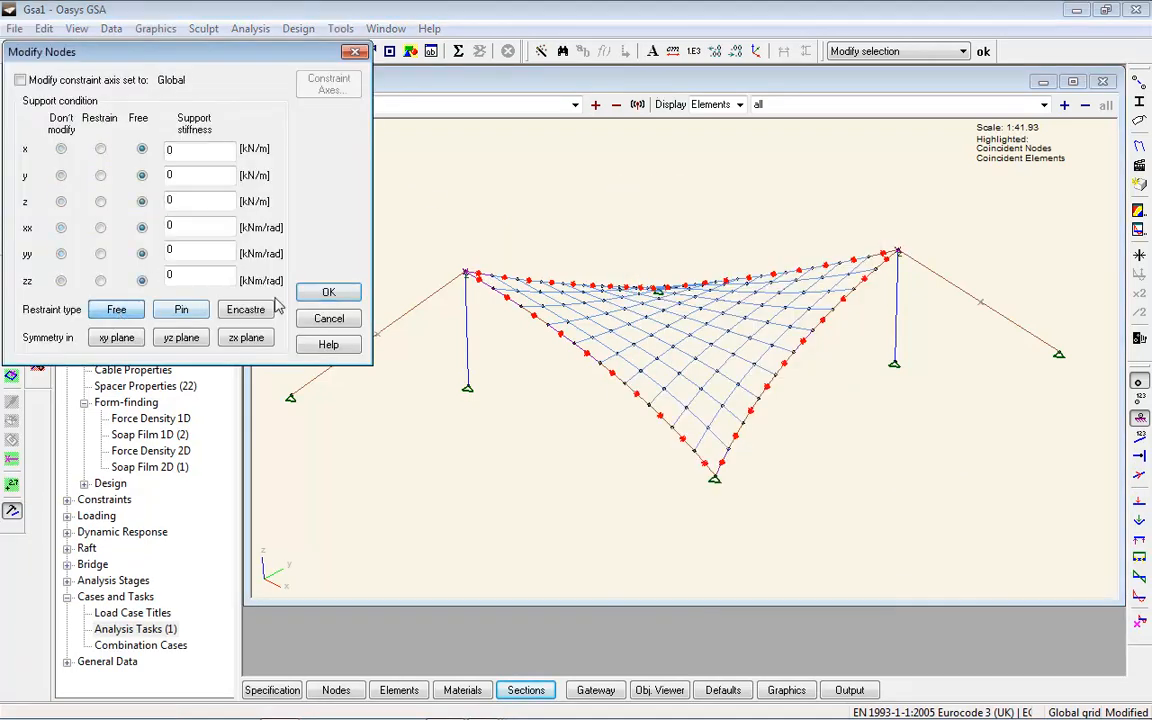
click(328, 292)
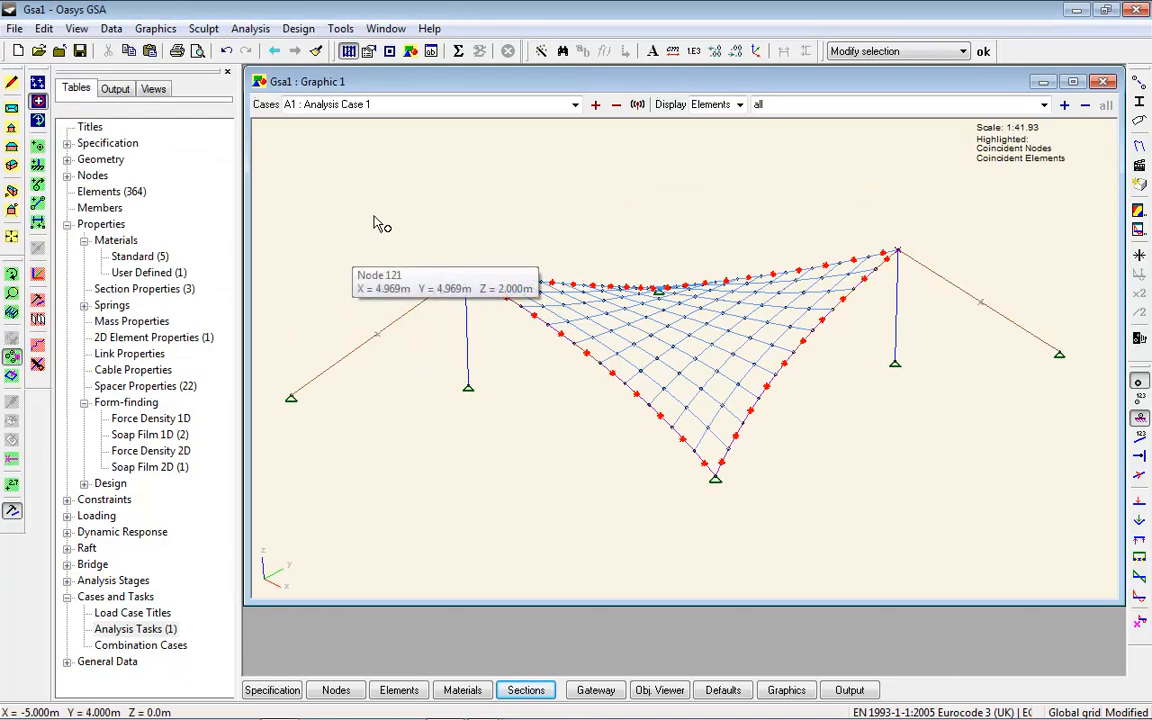
- Add three load case titles, "dead", "snow" and "wind", as cases 2 to 4 and close the table
click(13, 274)
mouse_move(651, 301)
mouse_down()
mouse_move(687, 275)
mouse_move(664, 288)
mouse_up()
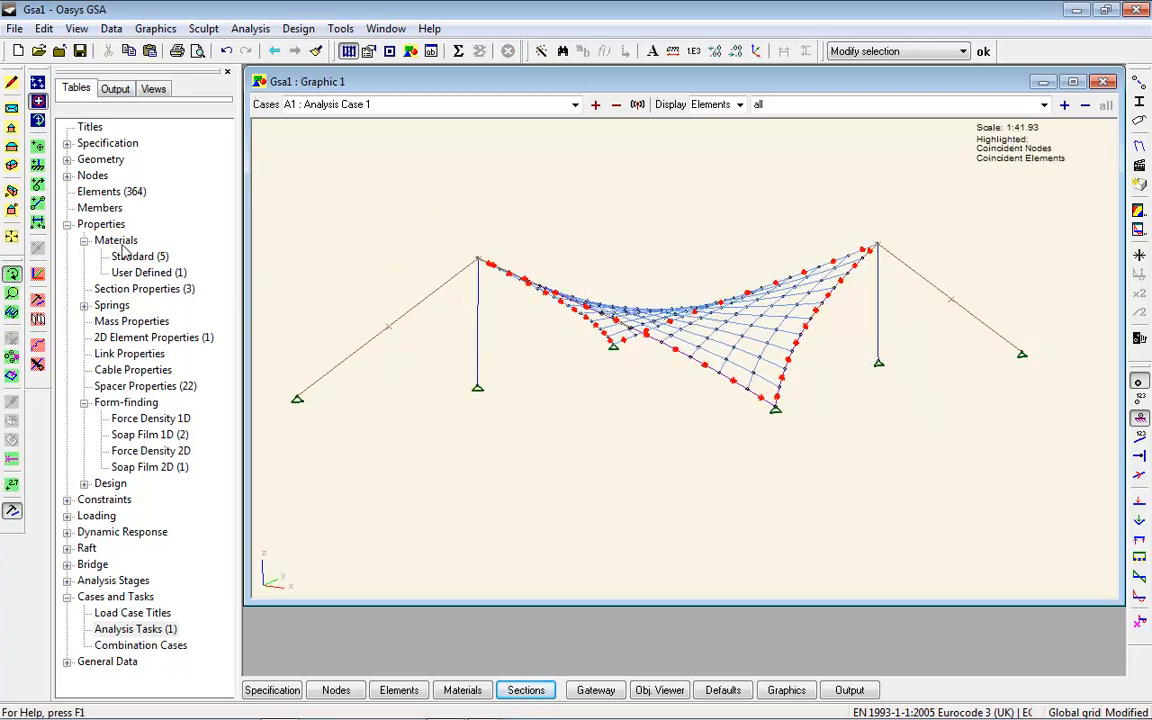
double_click(125, 612)
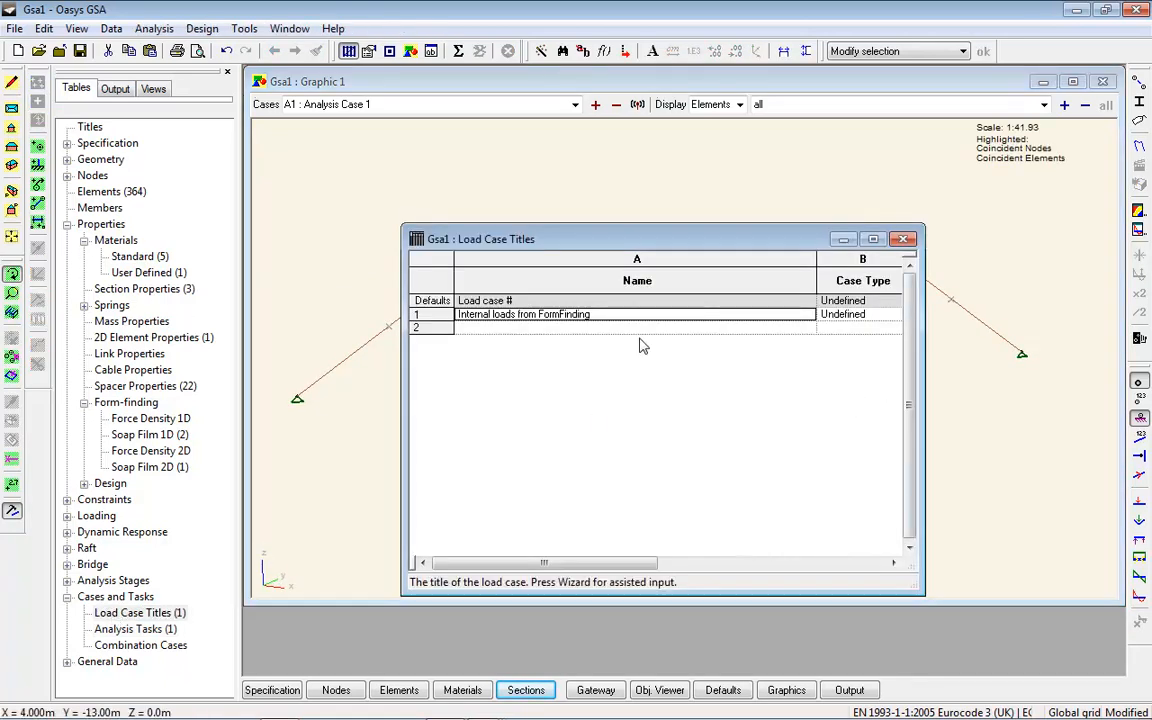
click(617, 330)
text(dead)
key(Return)
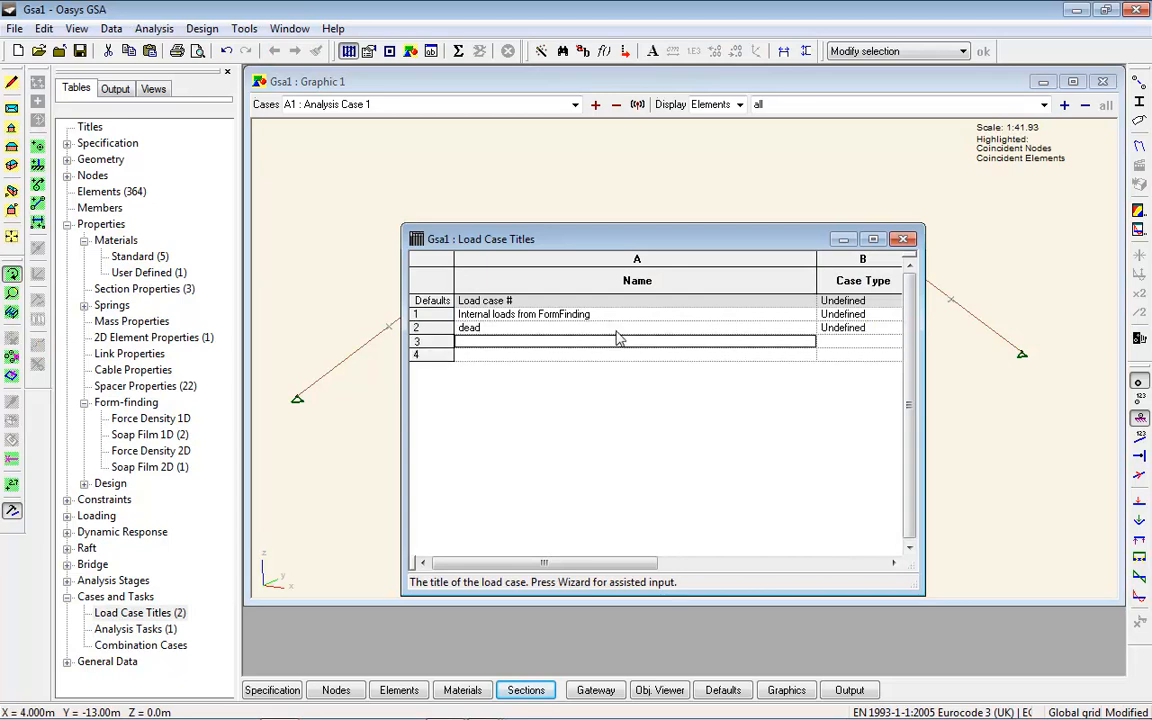
text(snow)
key(Return)
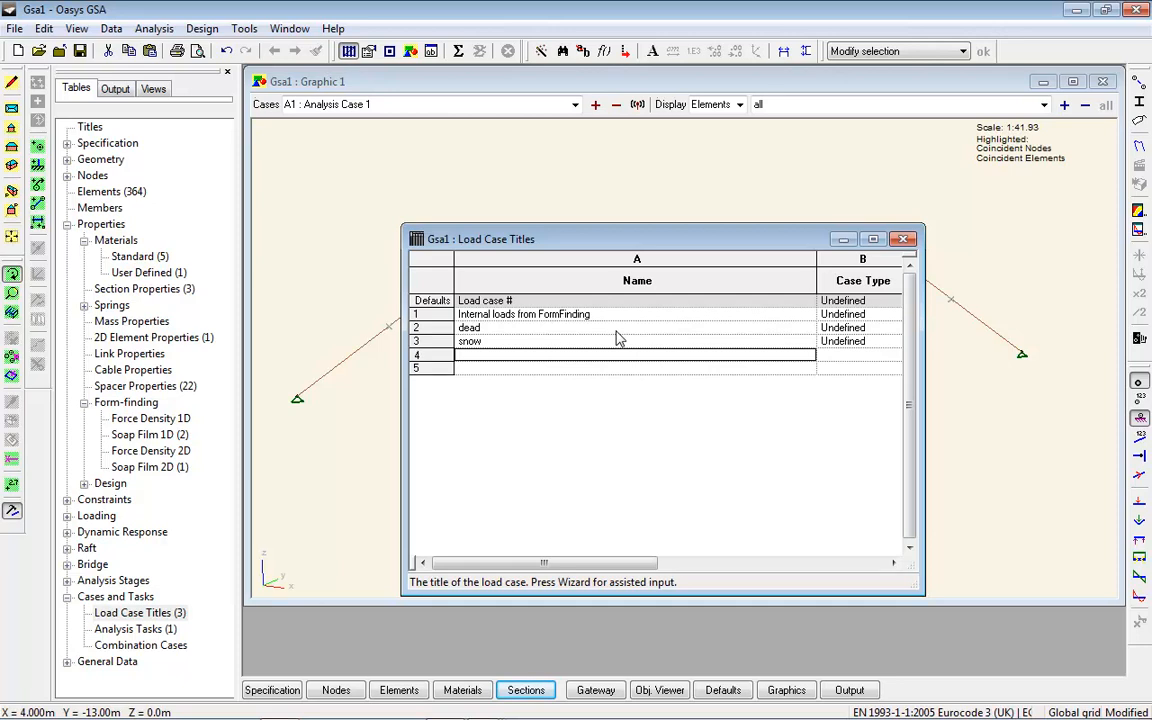
text(wind)
click(617, 338)
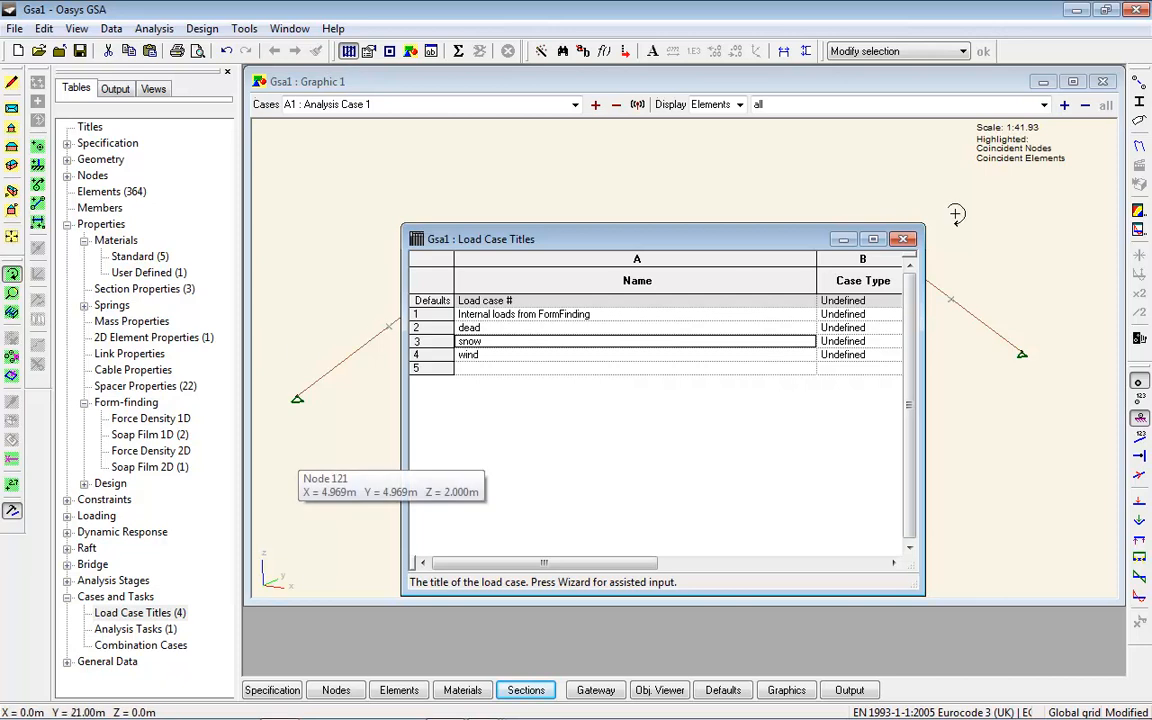
click(904, 241)
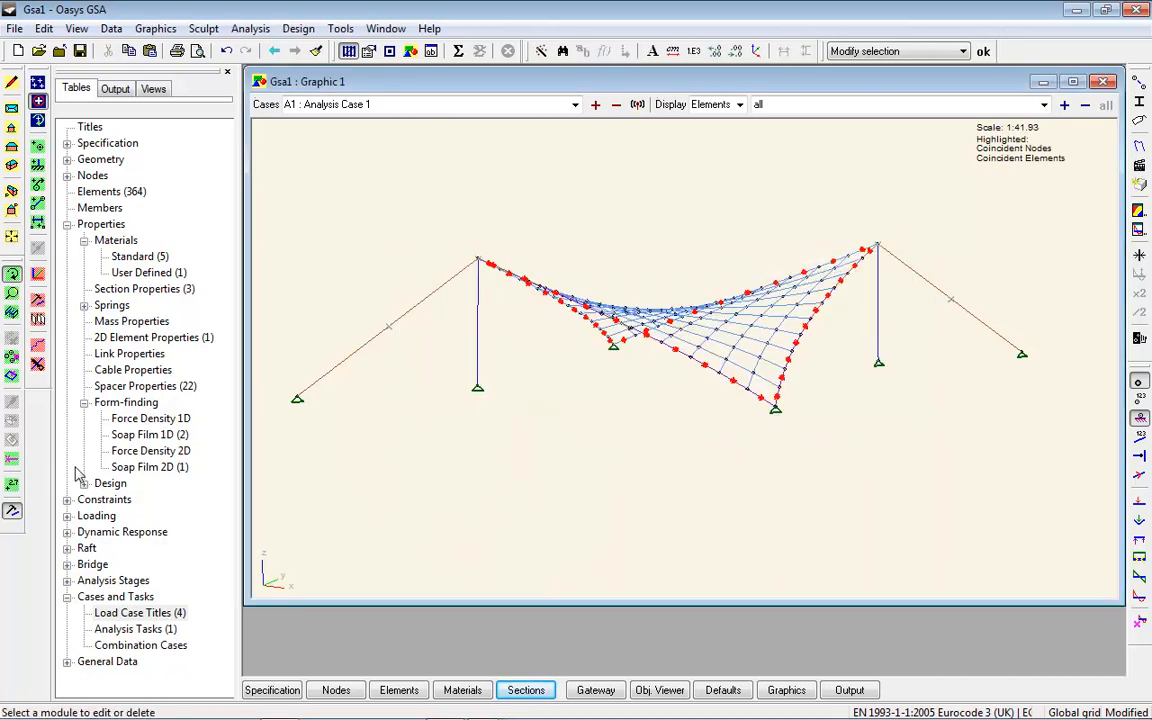
- Add a gravity load for all elements in load case 2 (dead) with a z gravity factor of -1
click(66, 224)
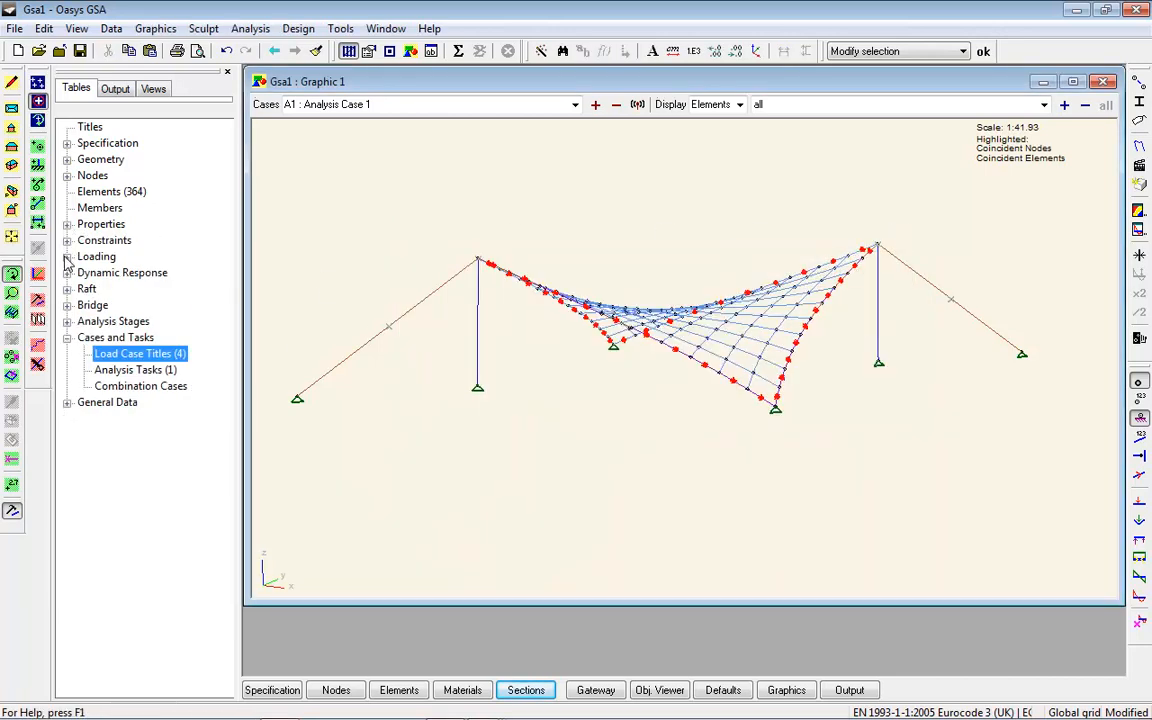
click(66, 256)
click(110, 337)
double_click(110, 338)
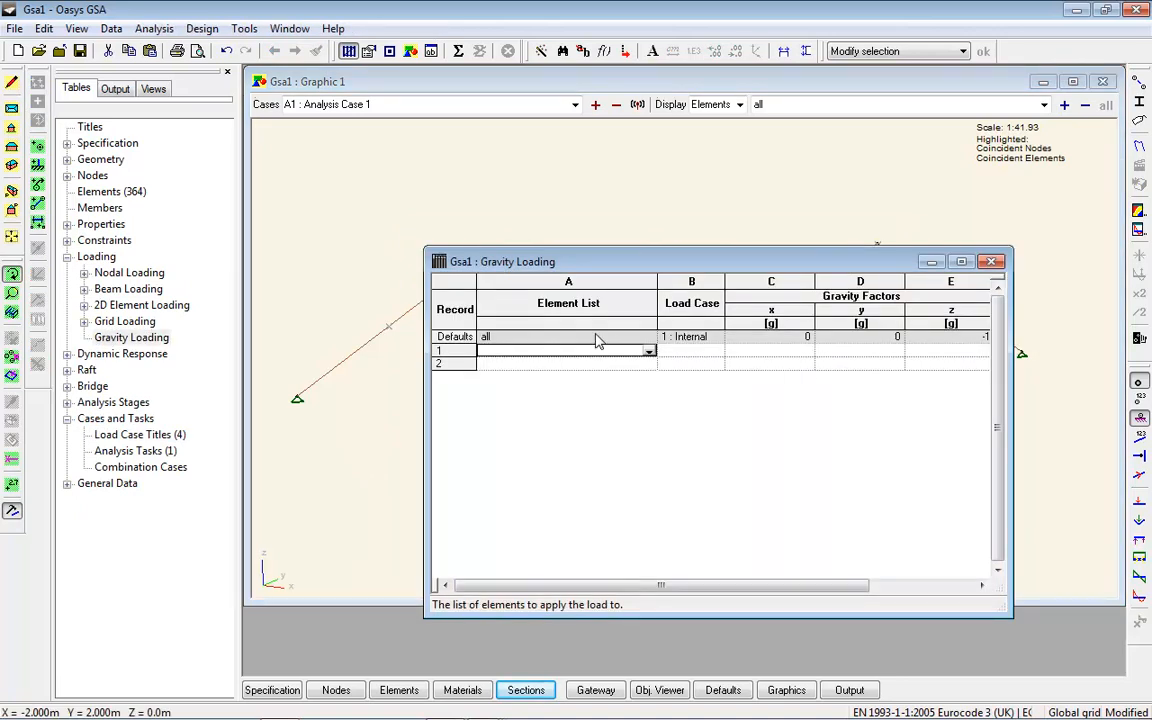
key(Tab)
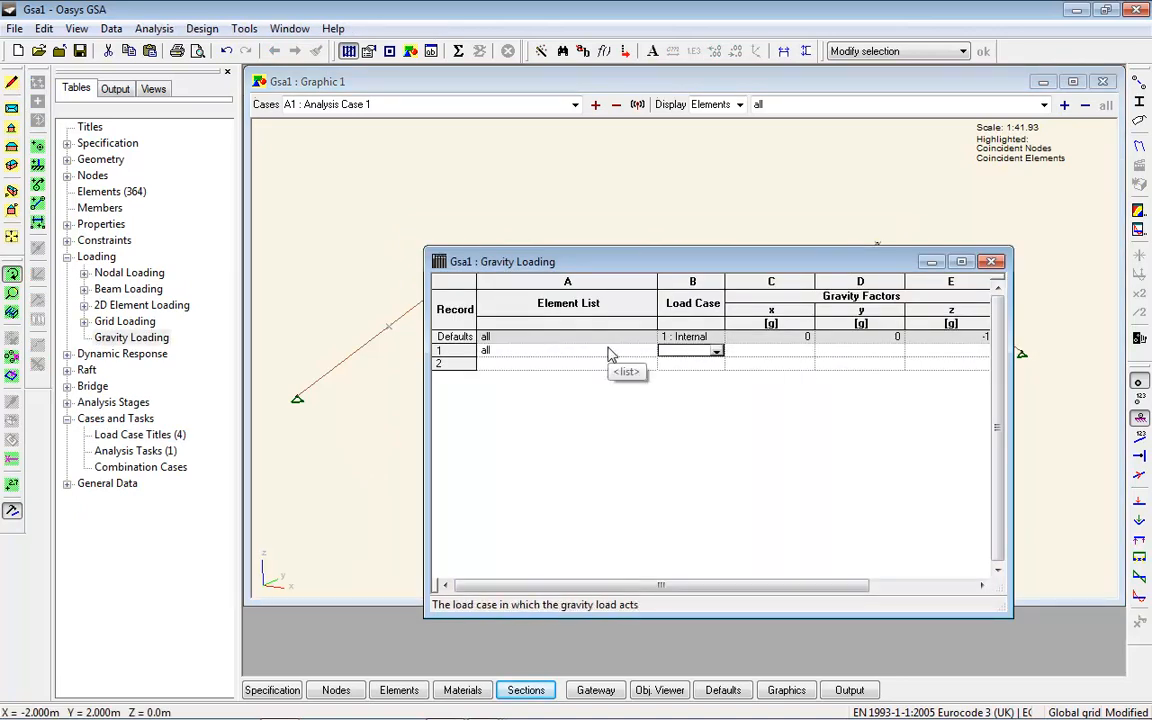
text(2)
key(Tab)
key(Tab)
key(Tab)
key(Tab)
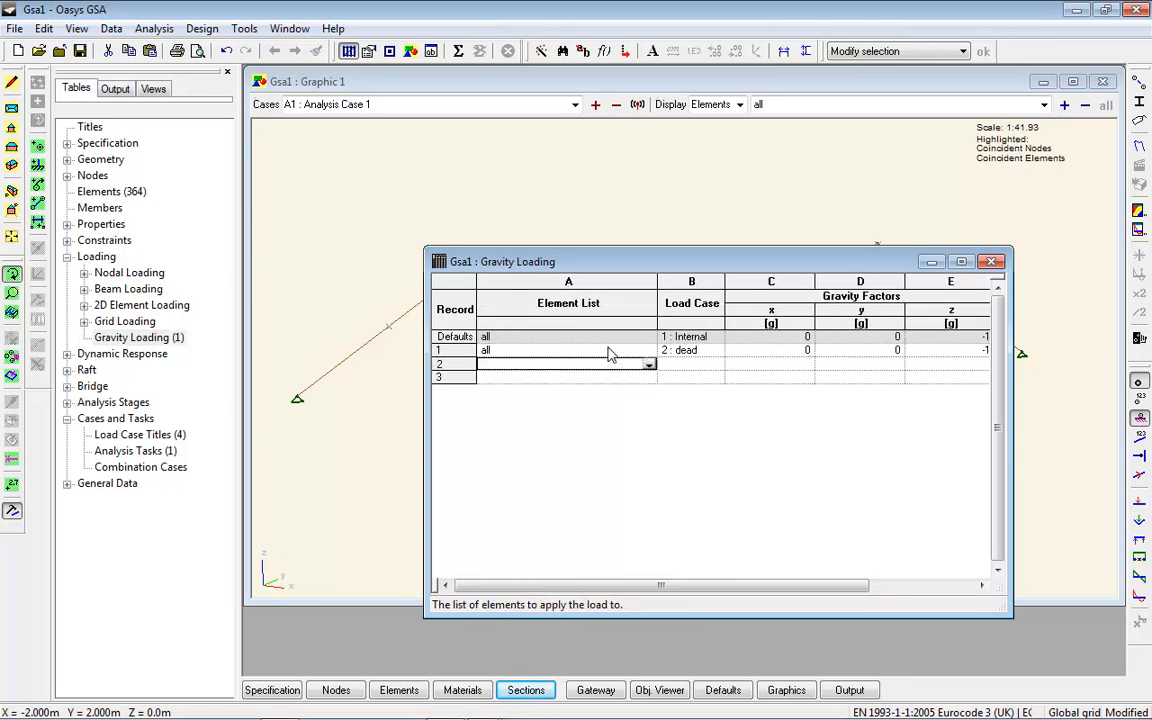
- Fit the column widths of the Gravity Loading table, shorten it and place it below the model
click(785, 51)
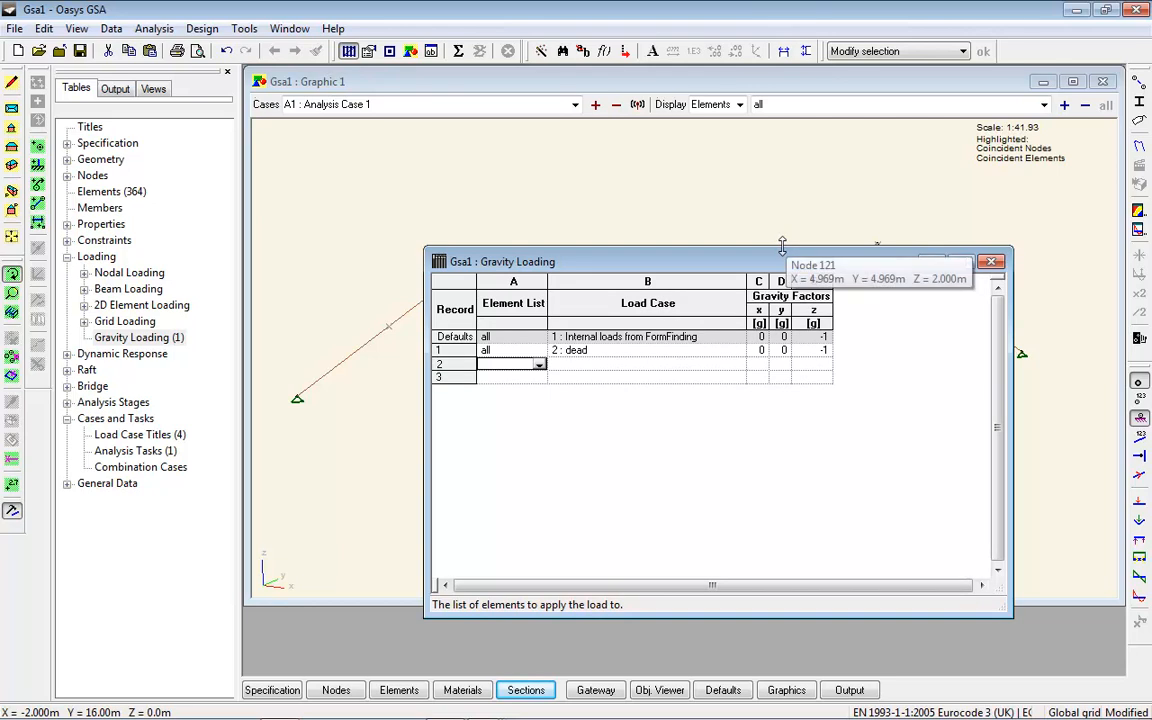
drag(706, 248, 710, 376)
drag(786, 389, 664, 422)
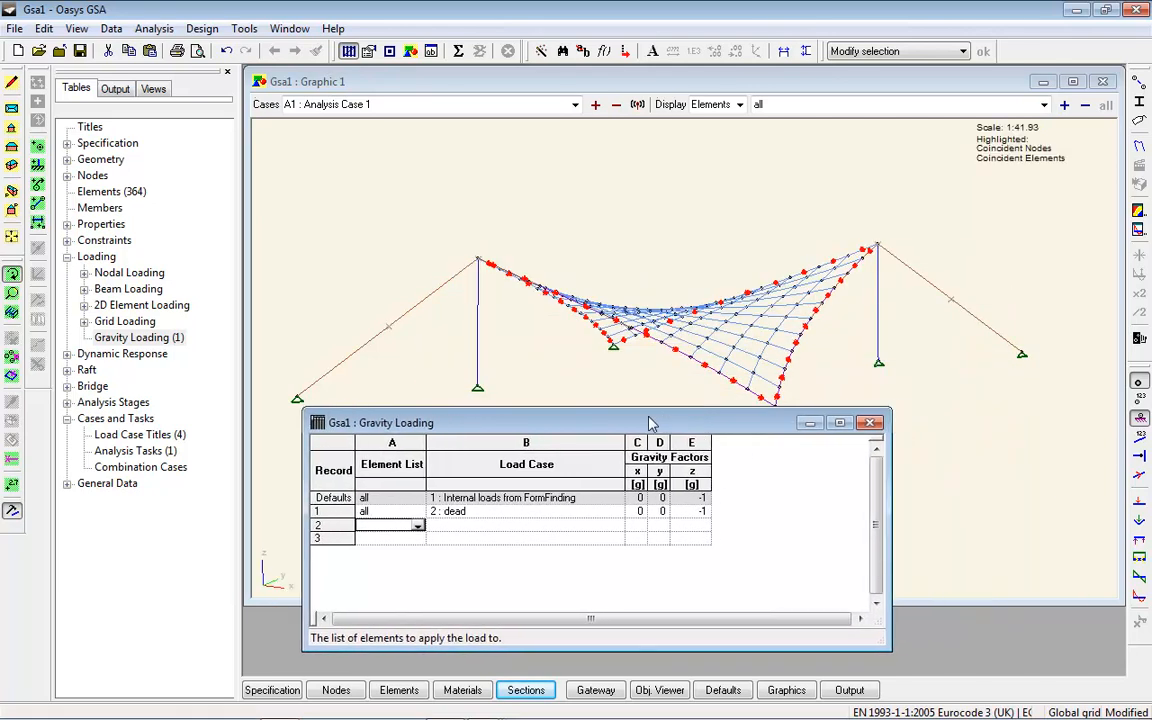
- Open the 2D Element Loading table for face loads and resize it to show the pressure columns
click(84, 289)
click(84, 370)
double_click(133, 387)
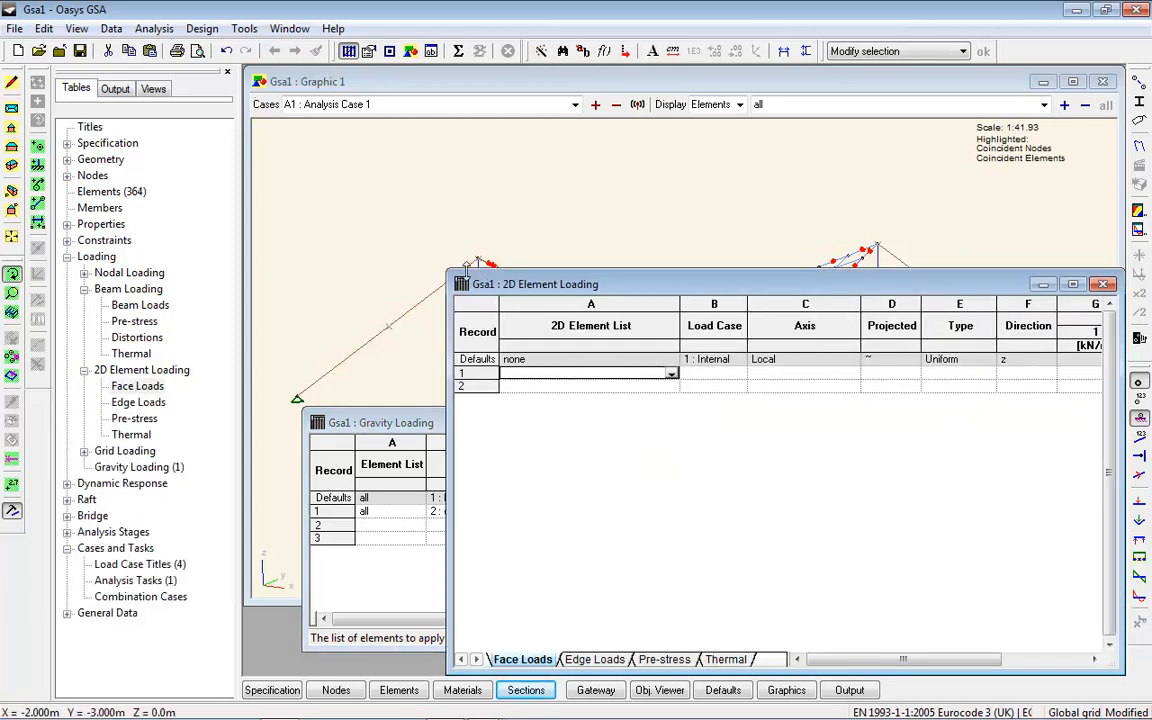
drag(445, 270, 265, 312)
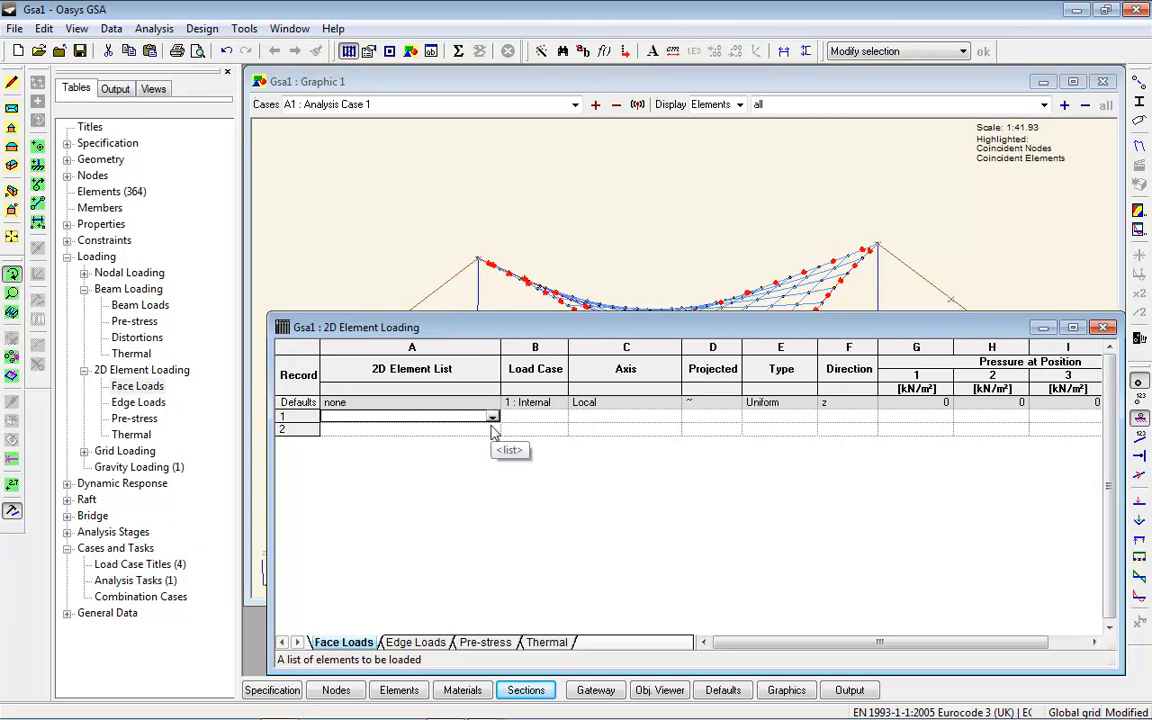
- Add a uniform, projected snow face load of -0.6 kN/m² on PA1 in load case 3, along global z
text(pa1)
key(Tab)
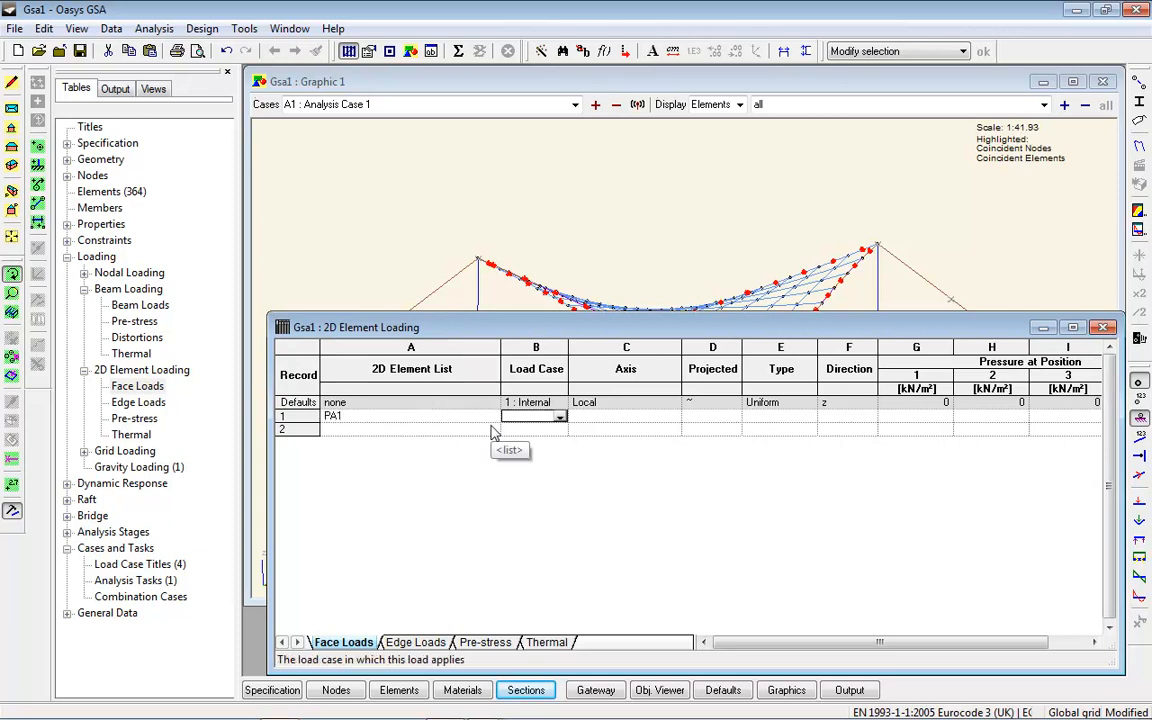
click(559, 417)
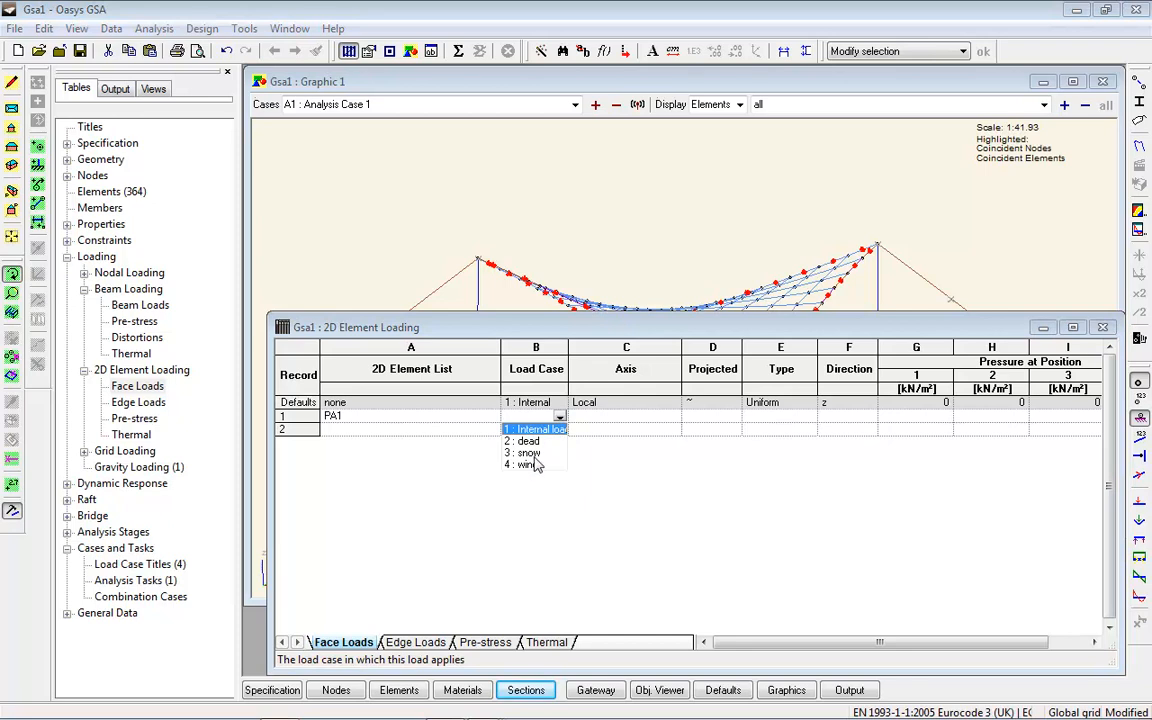
click(547, 457)
click(673, 416)
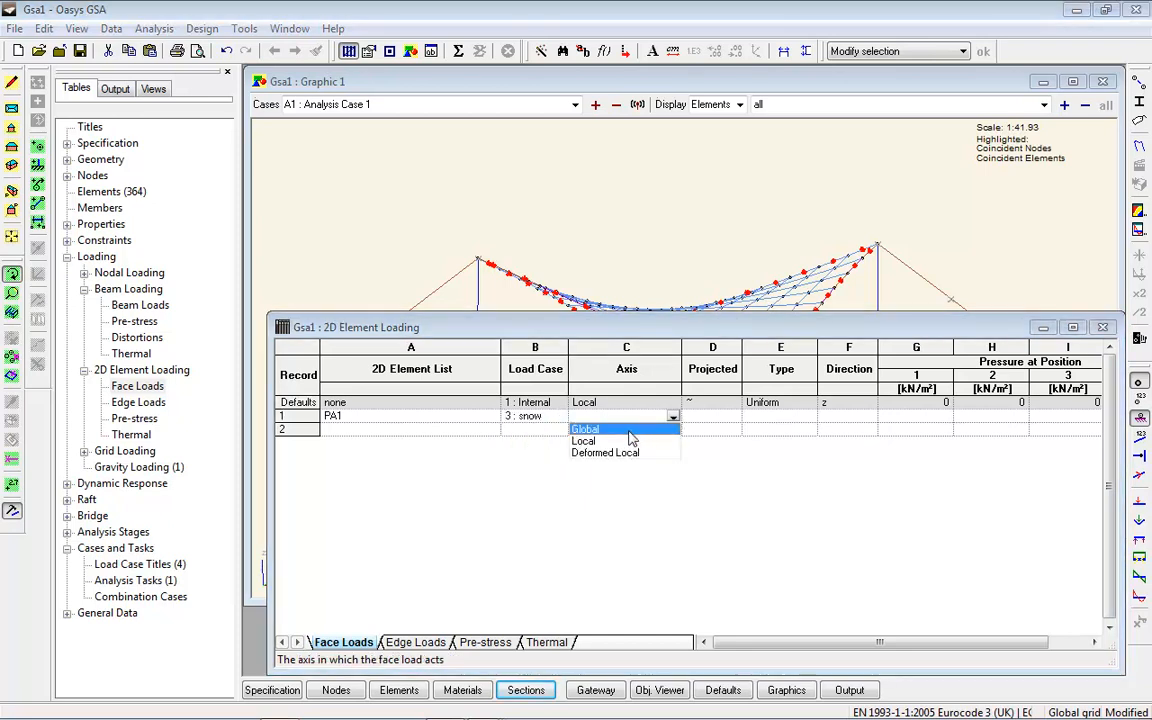
click(650, 432)
click(733, 416)
click(706, 441)
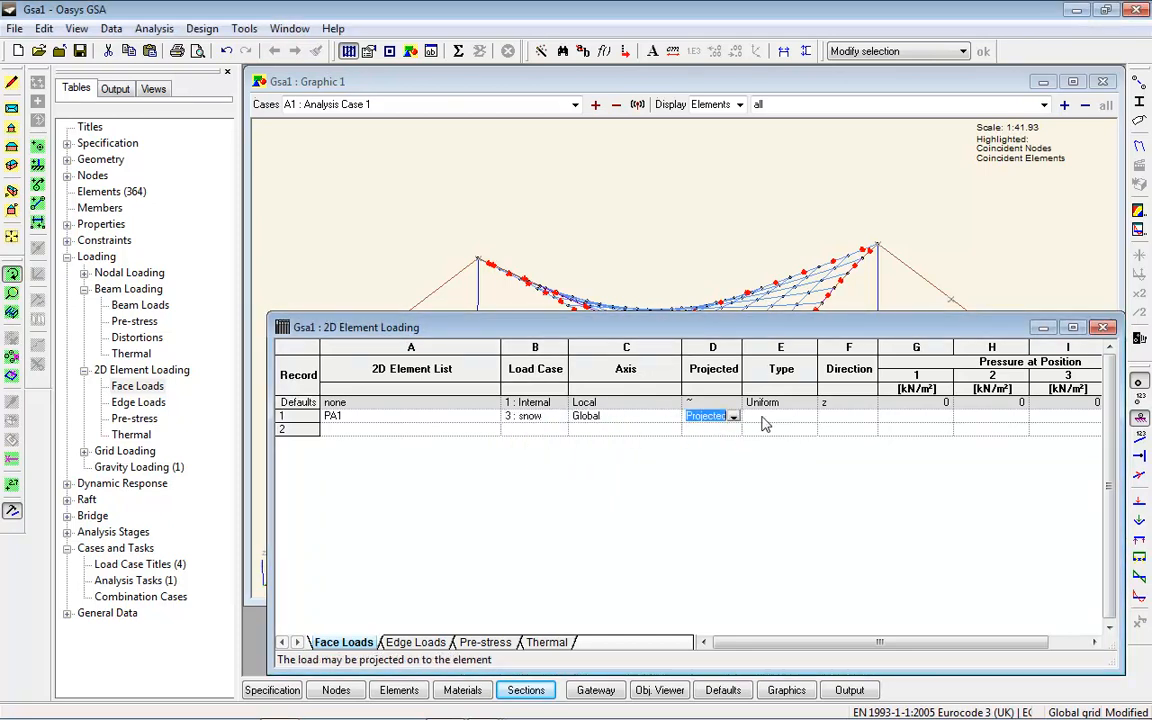
key(Tab)
key(Tab)
key(Tab)
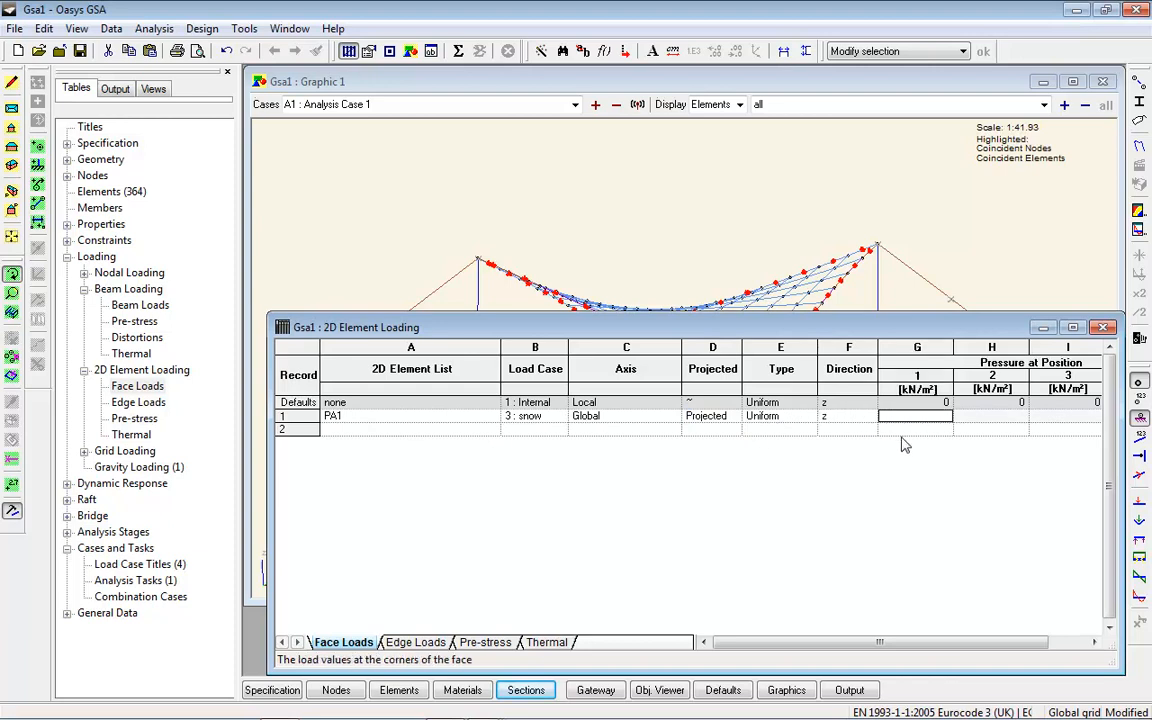
click(940, 418)
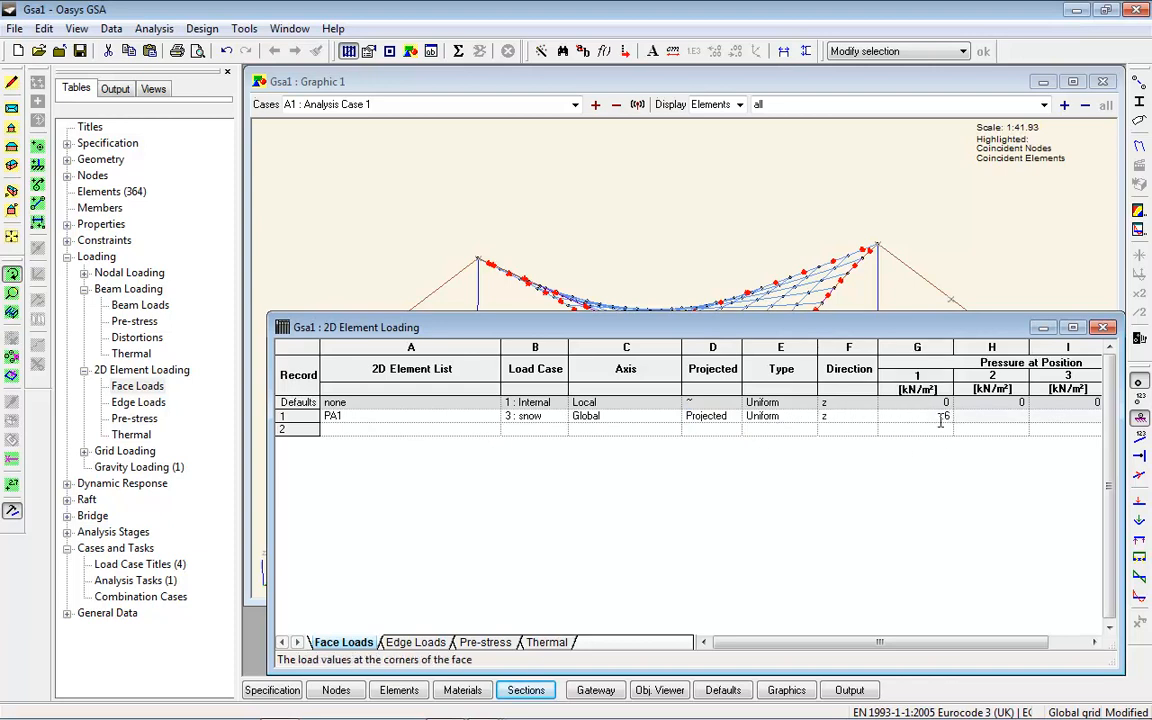
key(Return)
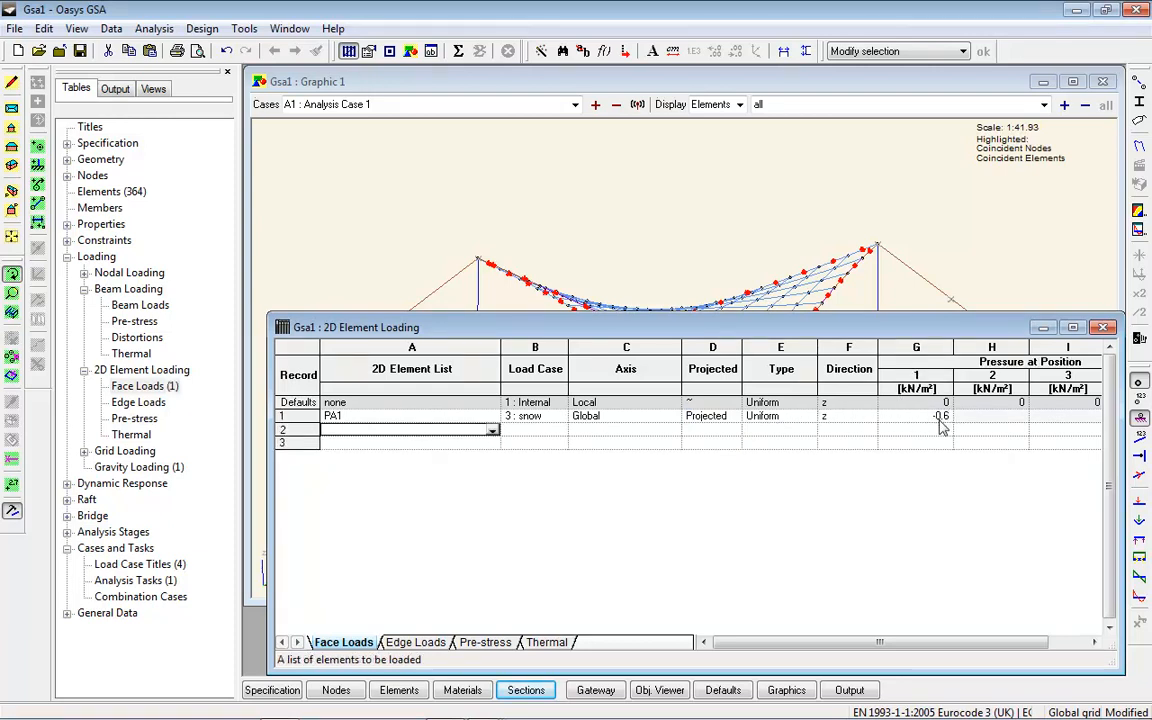
- Add a uniform wind face load of 1 kN/m² on PA1 in load case 4, along local z
text(pa1)
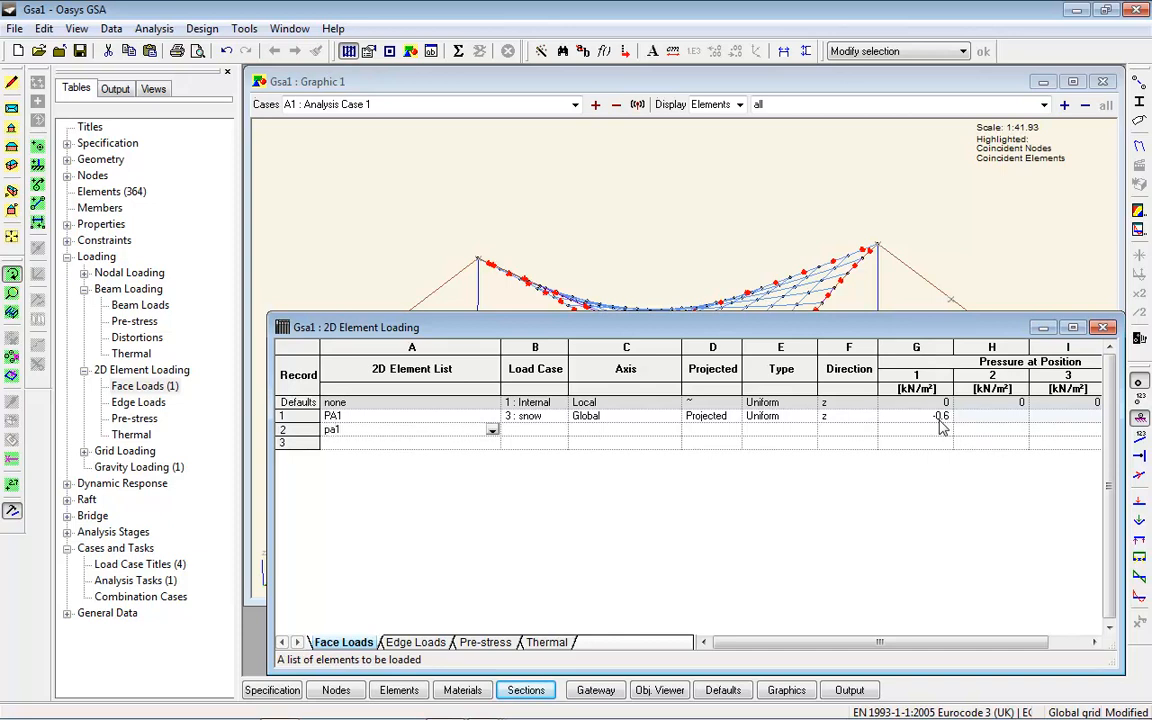
key(Tab)
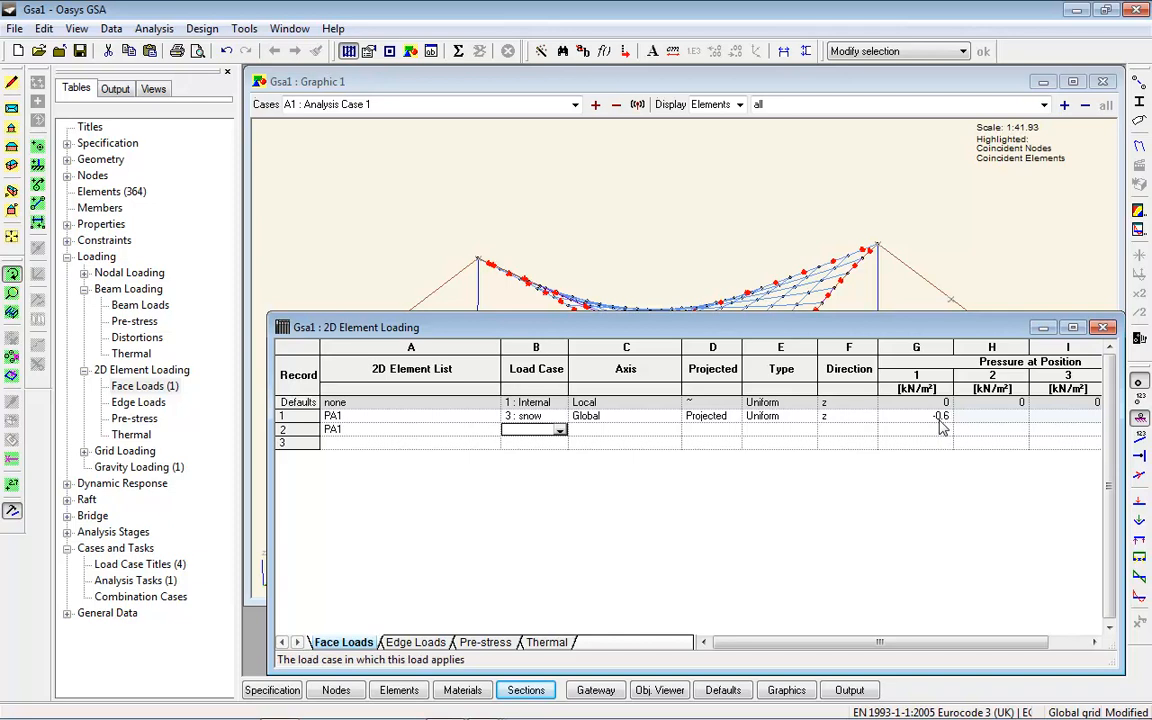
text(4)
key(Tab)
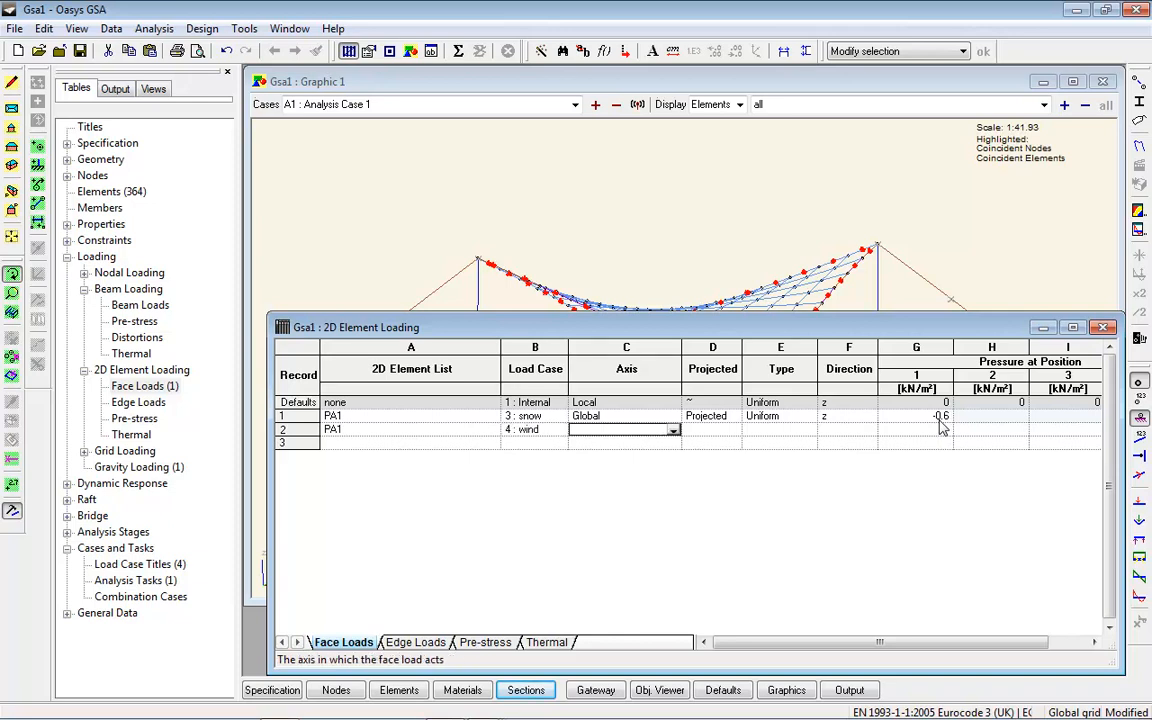
key(Tab)
key(Tab)
key(Tab)
key(Tab)
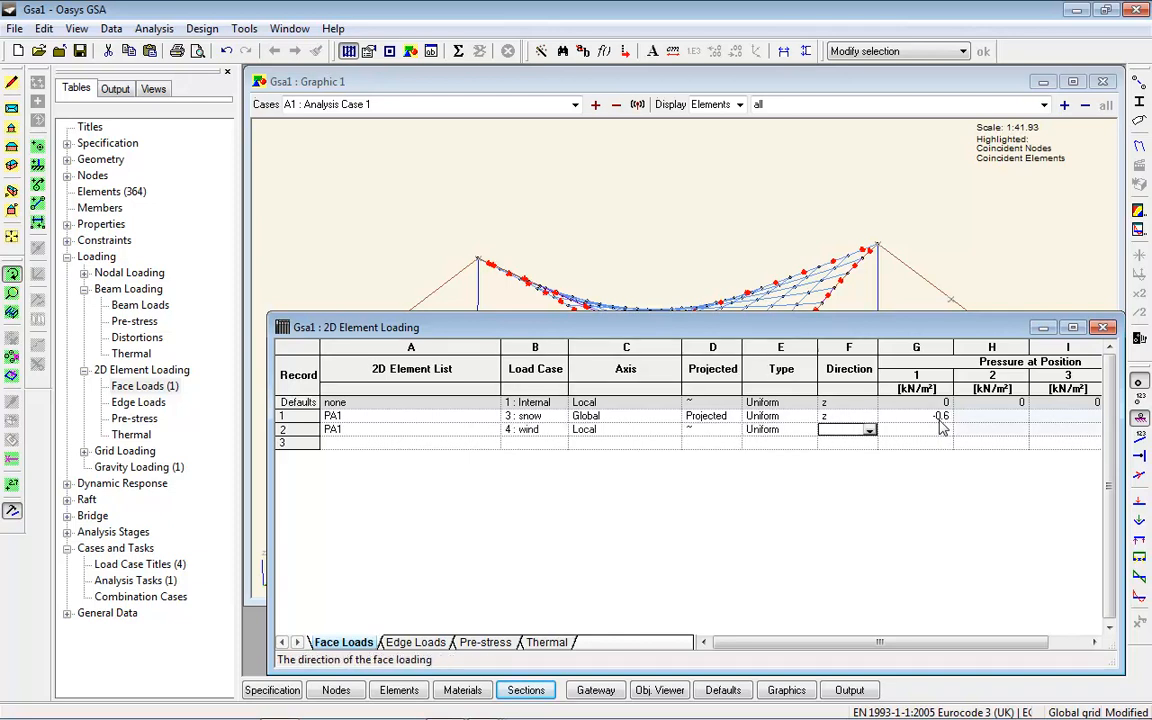
text(1)
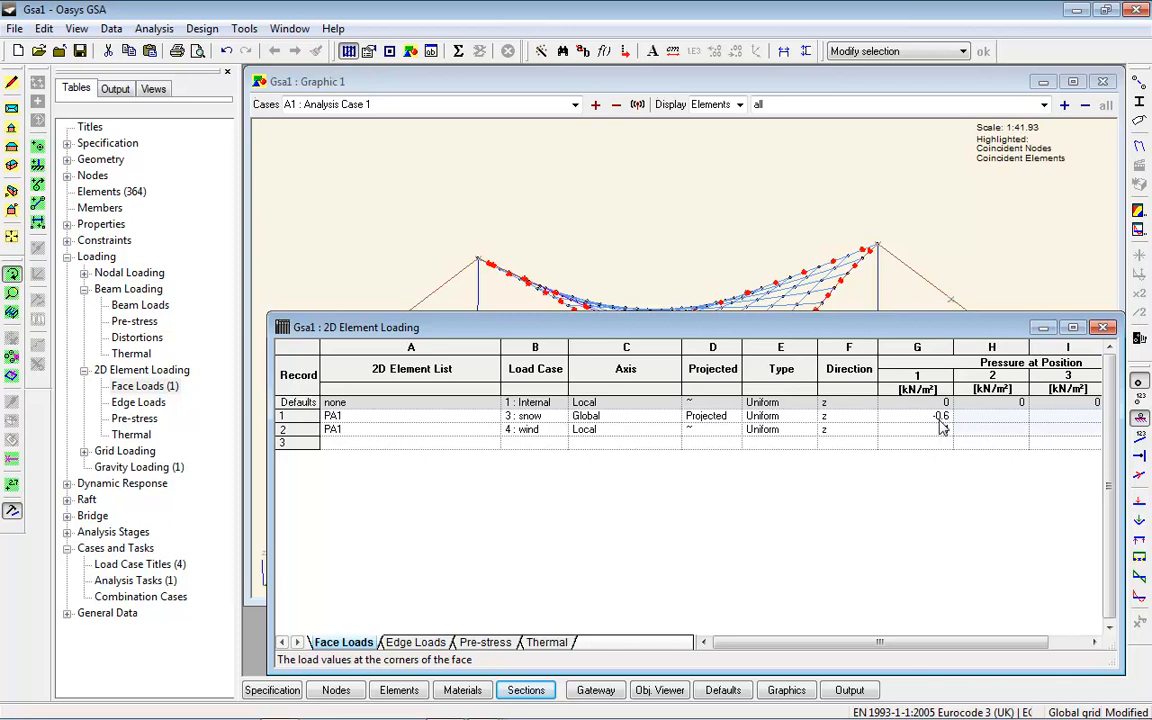
key(Return)
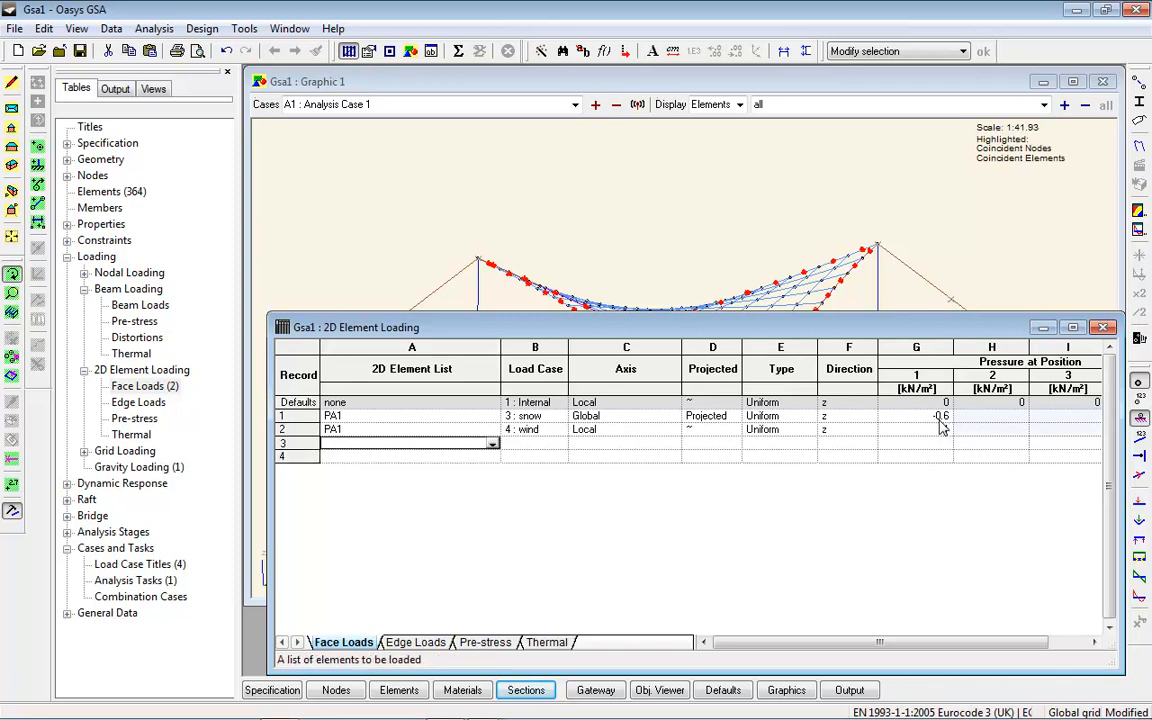
- Arrange the graphic view above the 2D Element Loading table so both are fully visible
key(alt+Down)
key(alt+Down)
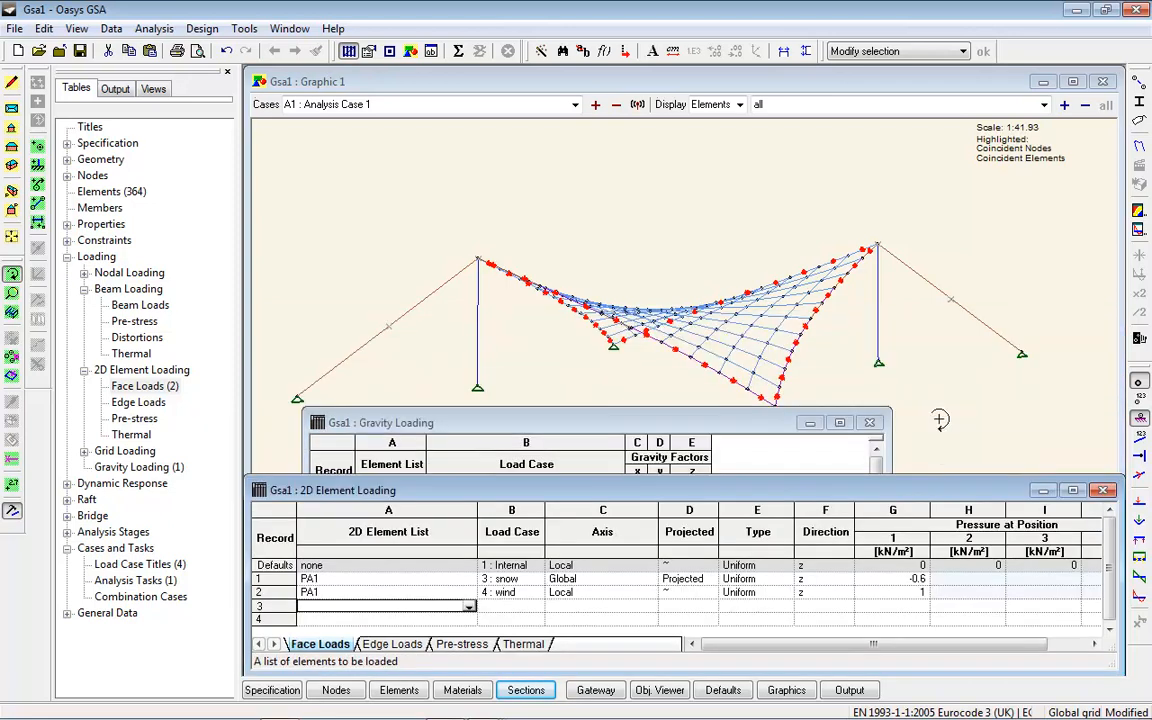
click(783, 82)
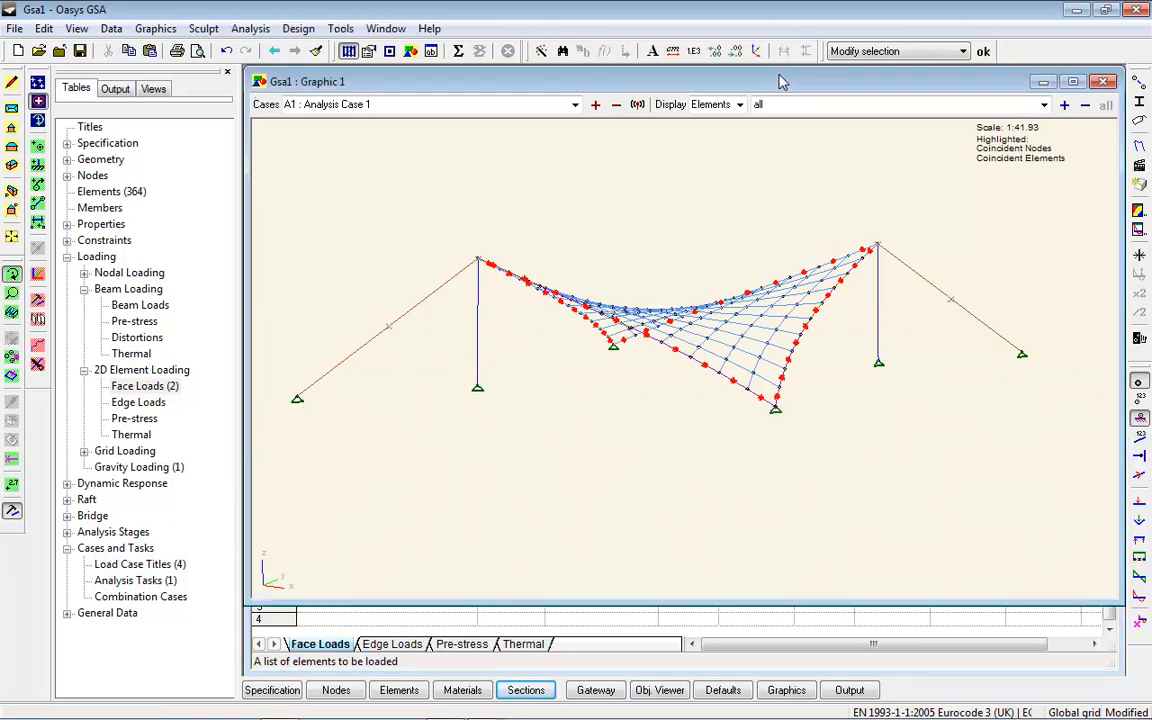
key(alt+Up)
key(alt+Up)
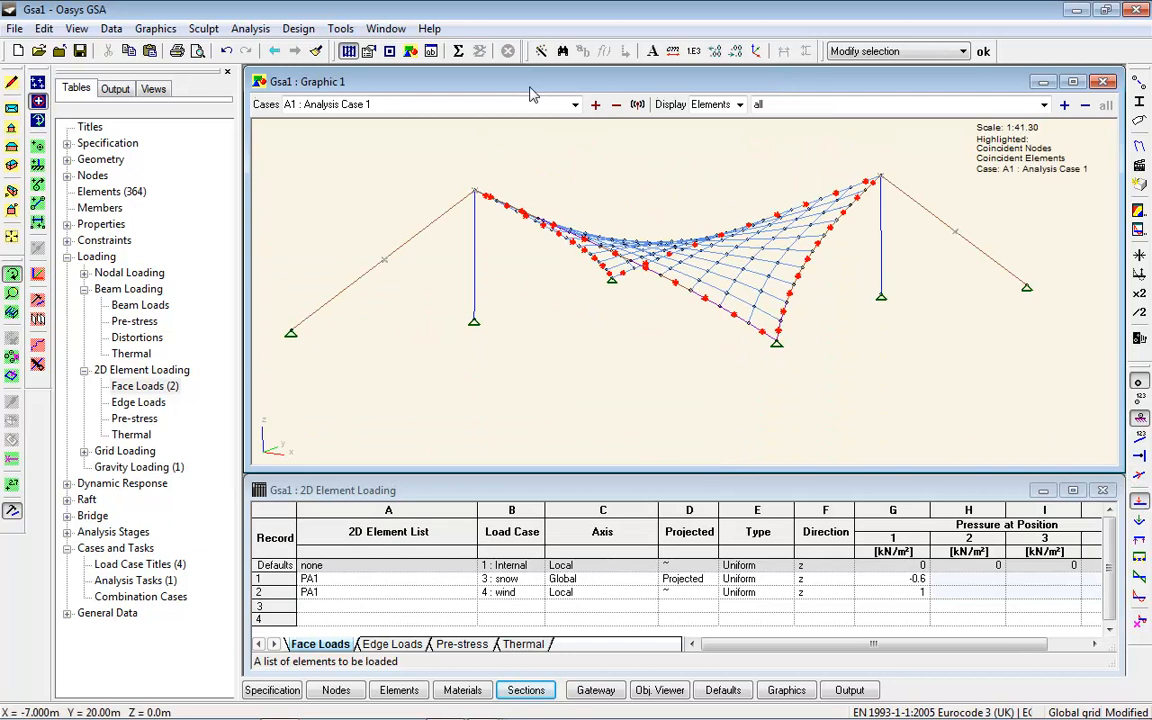
- Display the dead, snow and wind load cases in turn on the model and examine the load arrows' directions
click(595, 104)
click(595, 104)
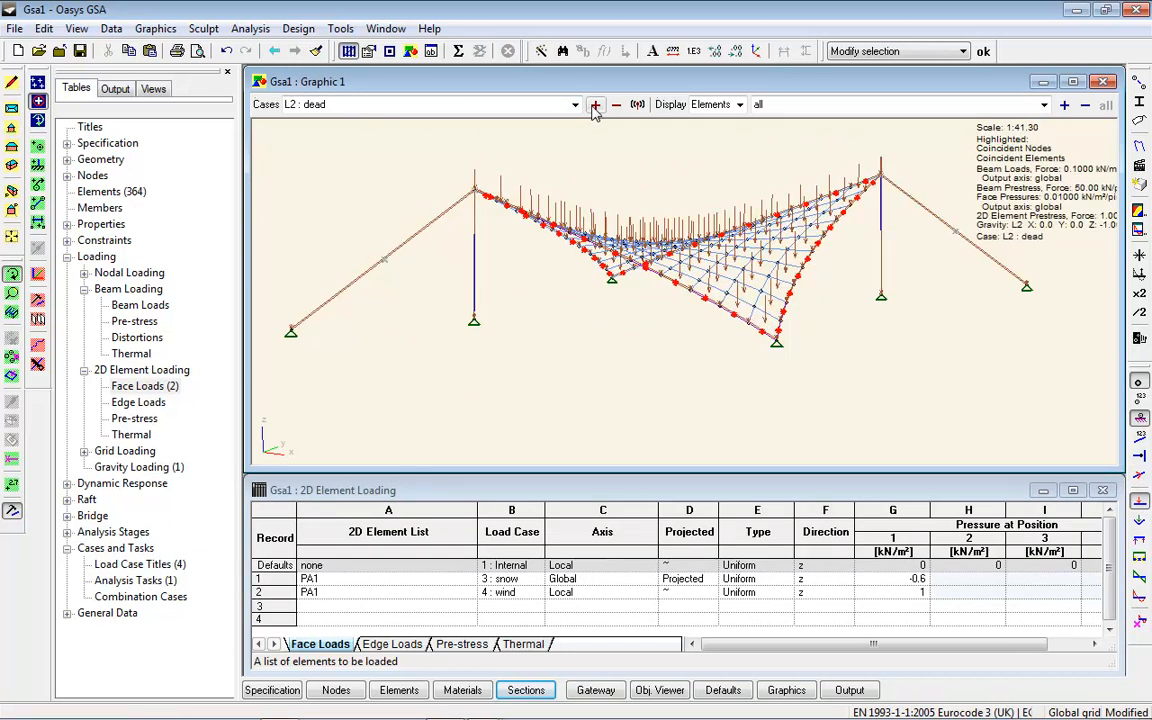
click(595, 104)
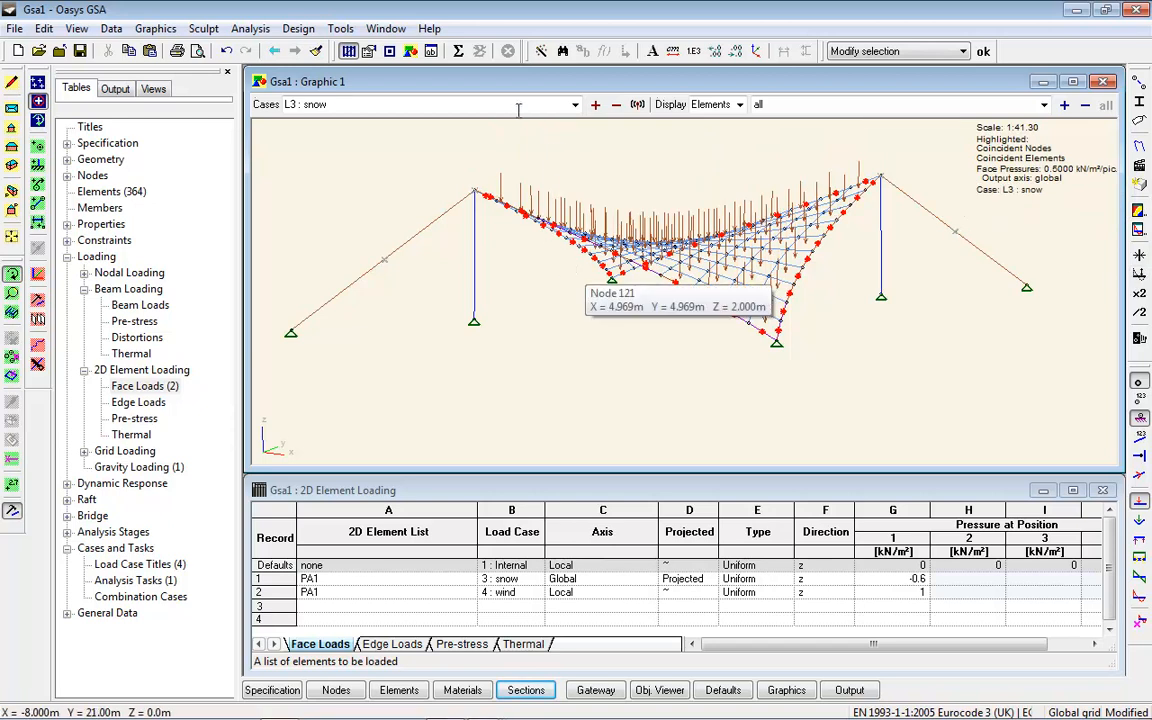
click(596, 104)
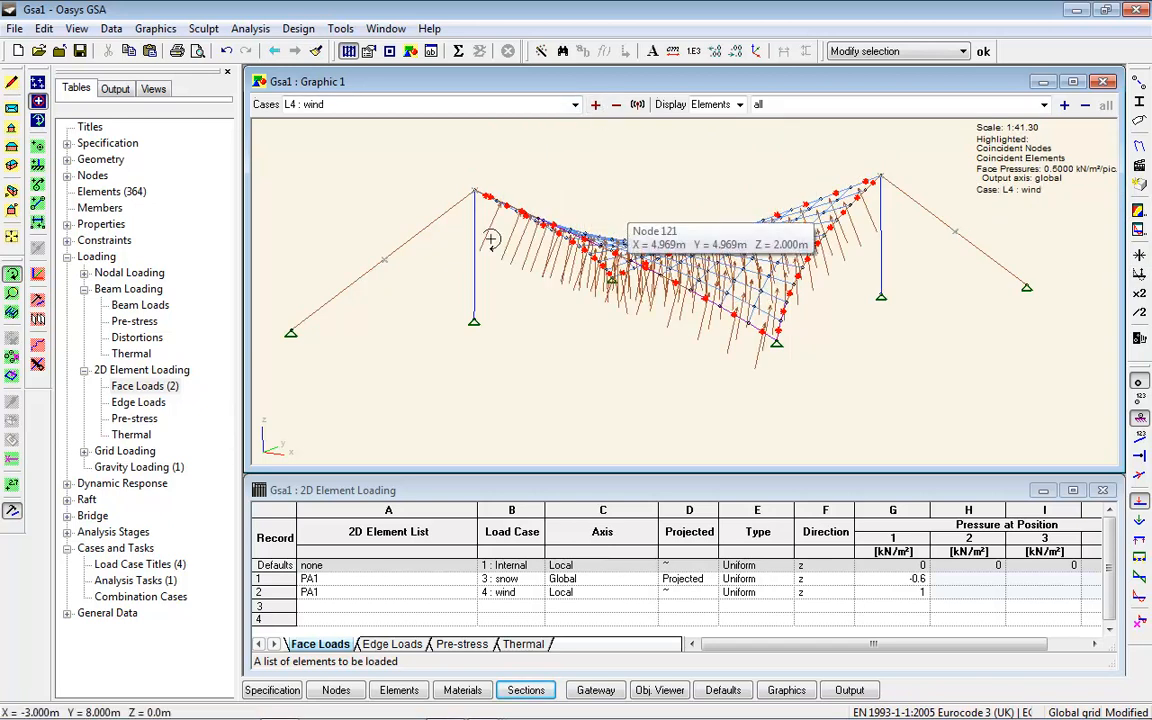
drag(572, 318, 605, 313)
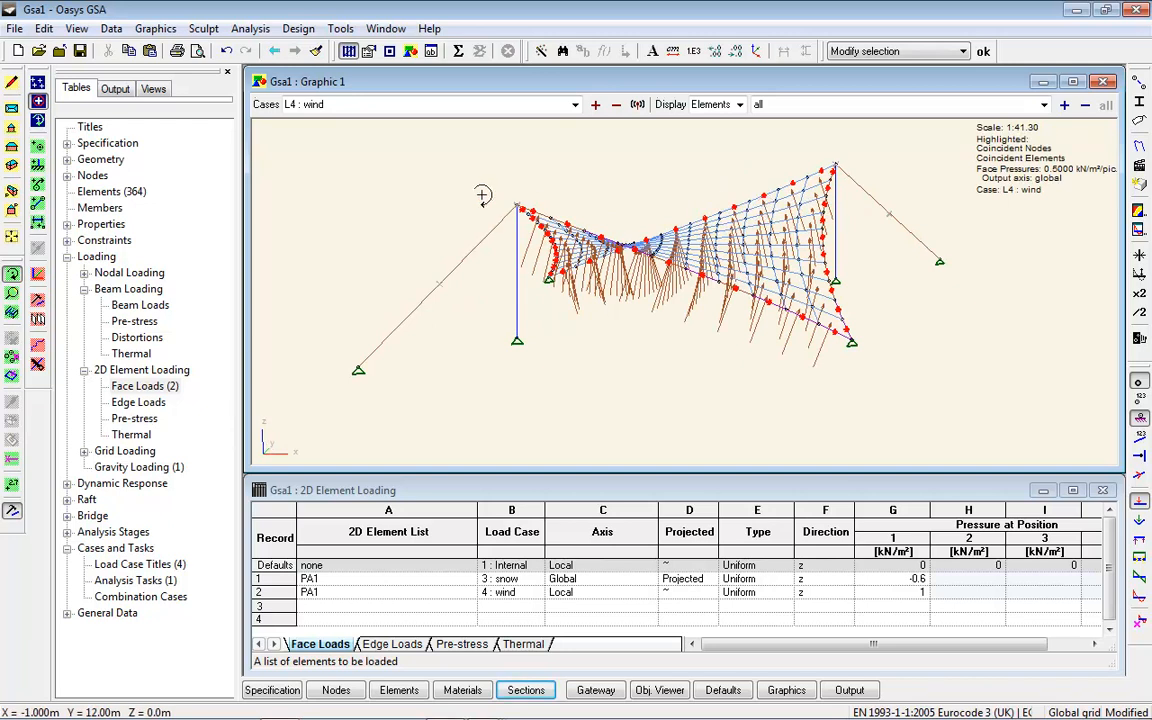
drag(717, 278, 701, 296)
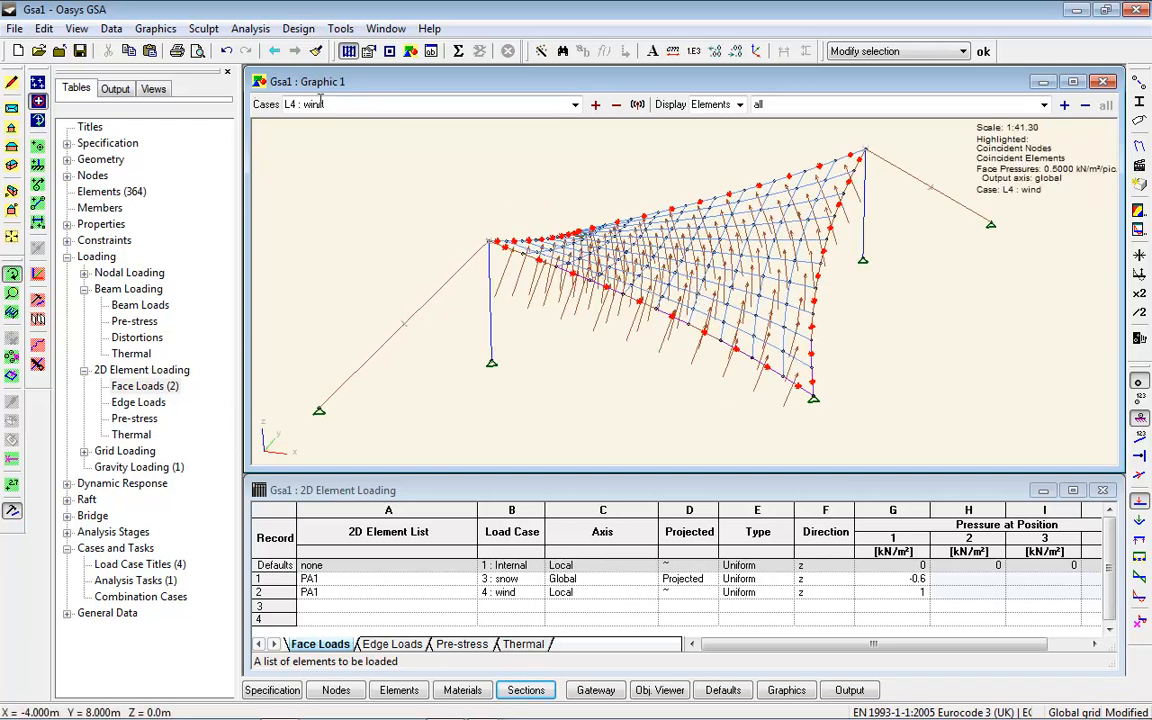
- Start a new non-linear static analysis task, Task 2, including element slenderness and without automatic load increments
click(249, 28)
click(267, 50)
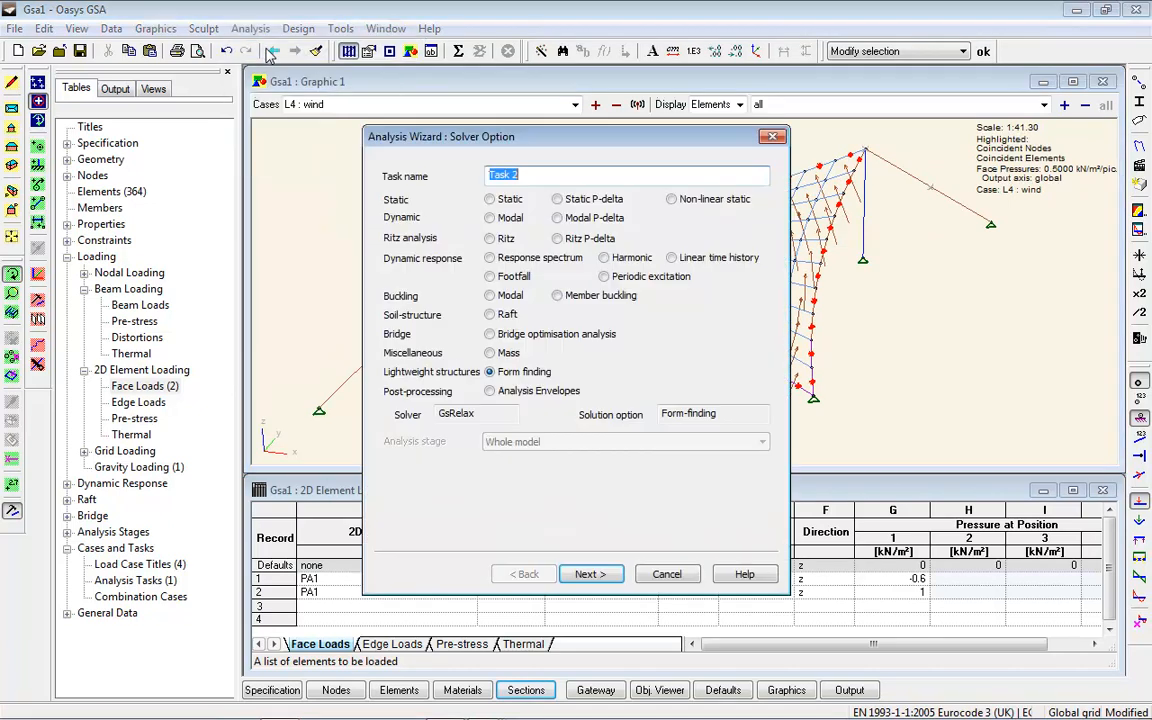
click(684, 201)
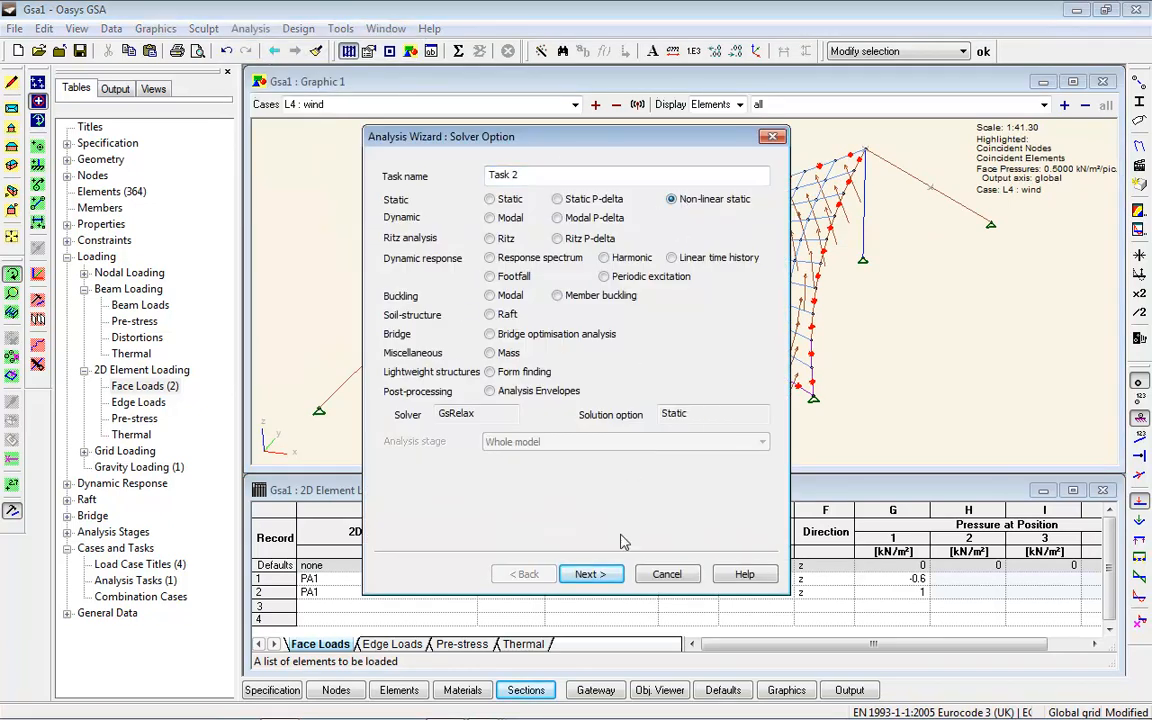
click(588, 574)
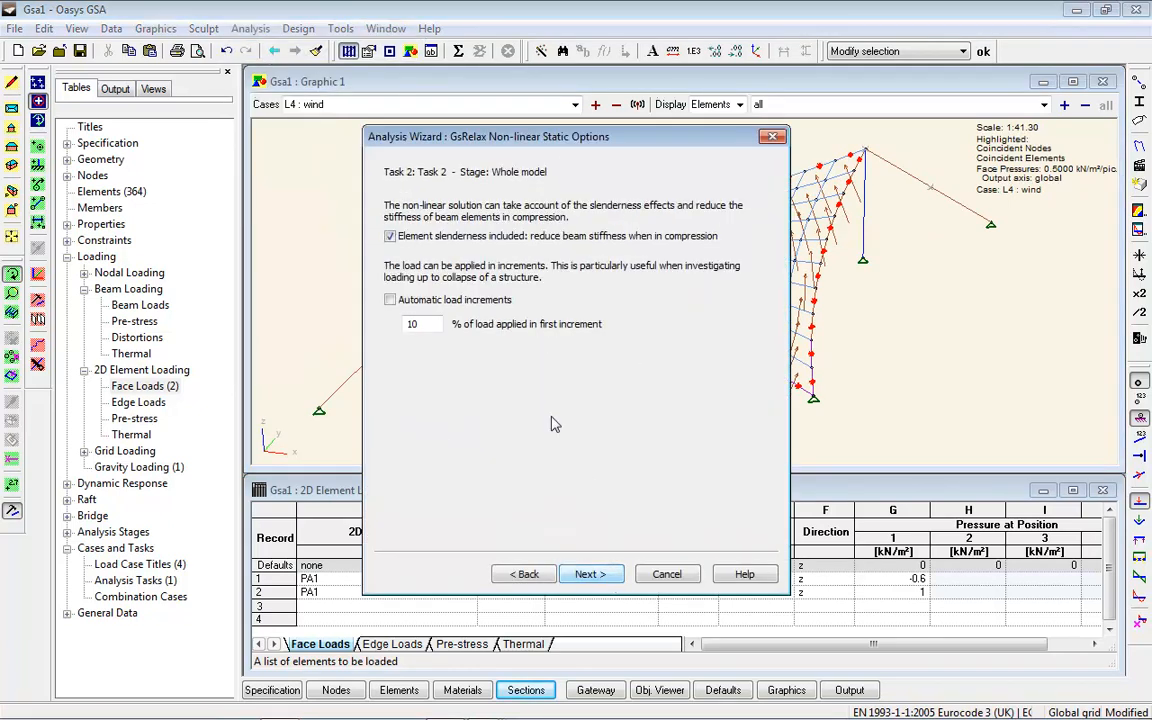
click(588, 574)
- Add an analysis case named "D+L" with the description L1 + L2 + L3
click(601, 436)
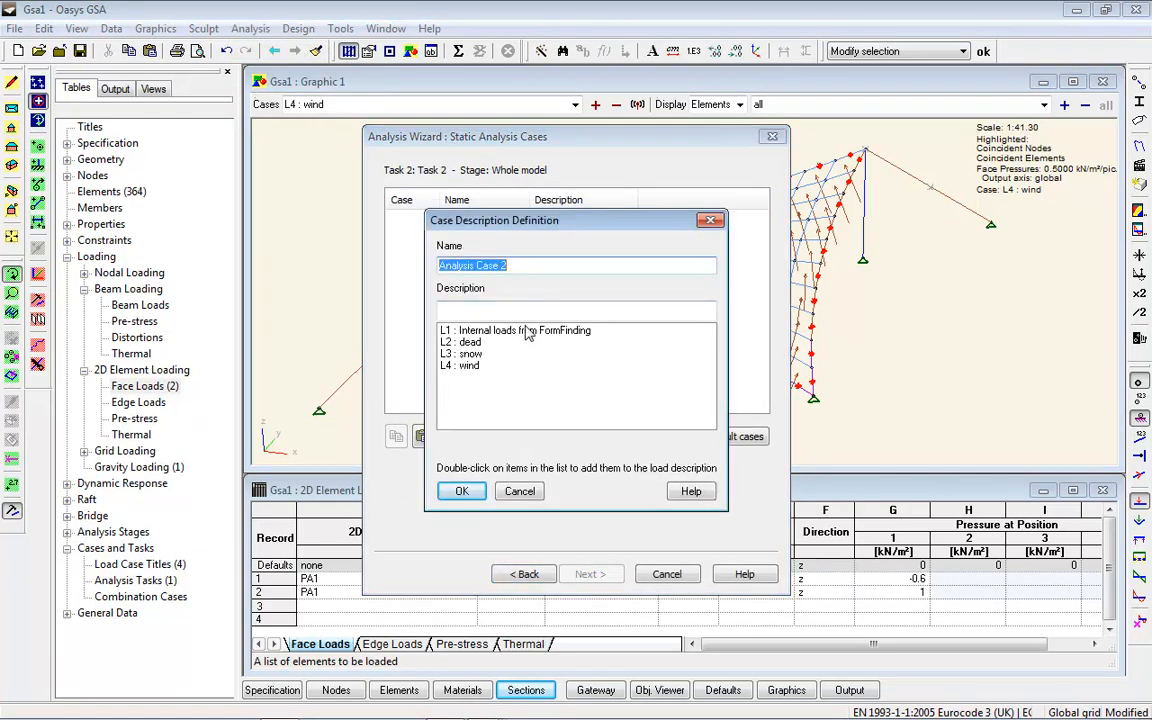
text(d+L)
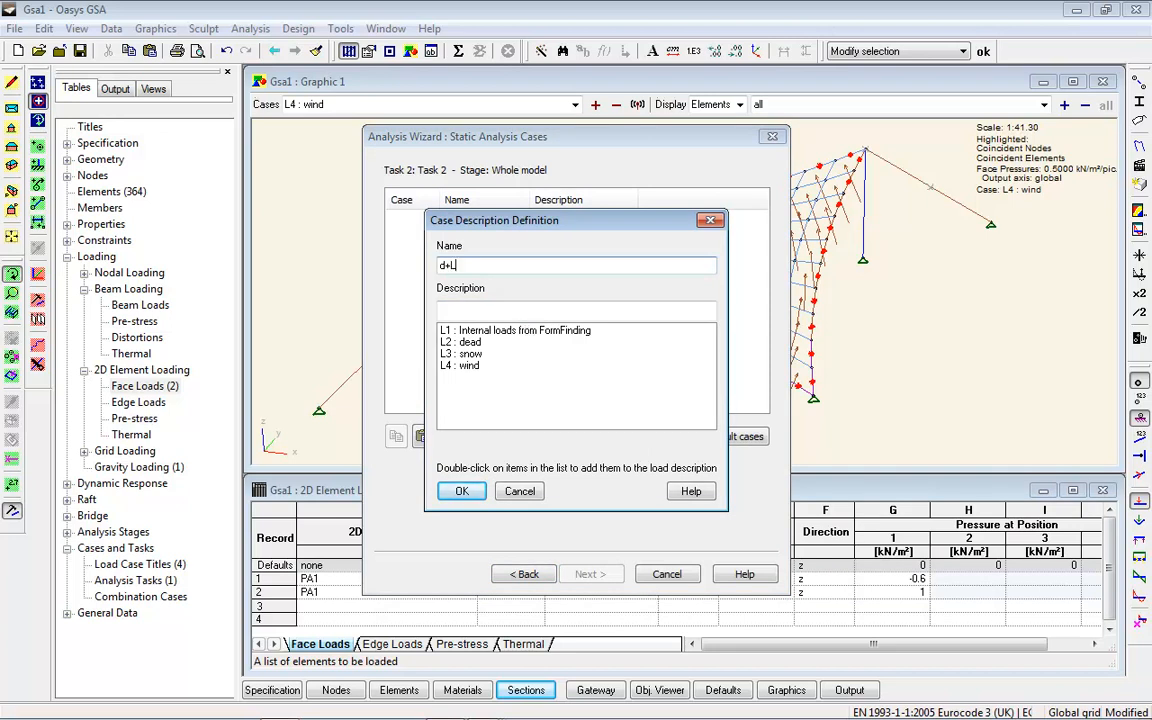
text(D)
double_click(527, 331)
click(477, 344)
double_click(477, 346)
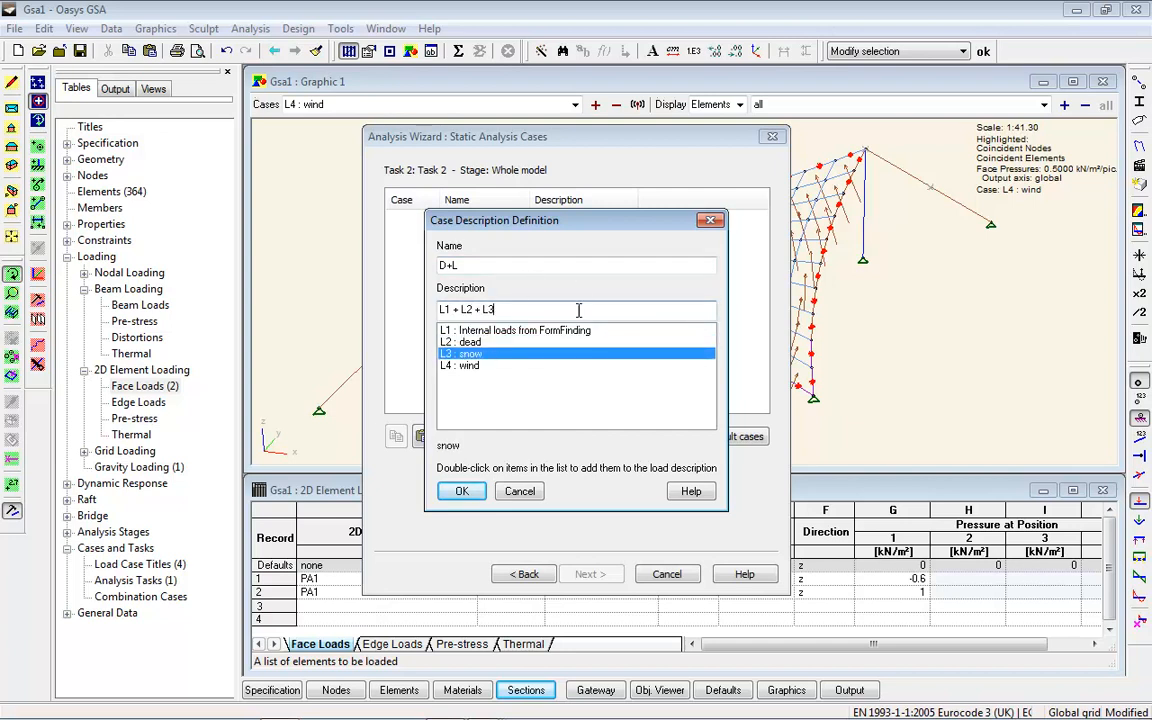
click(462, 491)
- Add an analysis case named "D+W" with the description L1 + L2 + L4
double_click(546, 388)
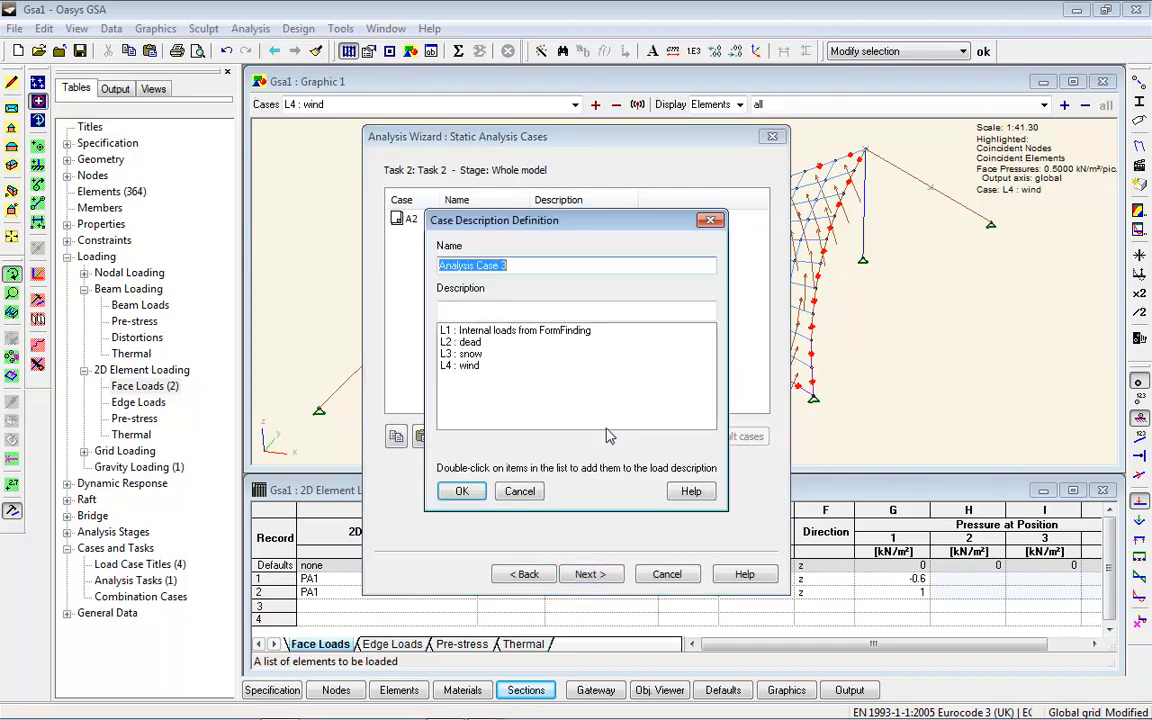
text(D+W)
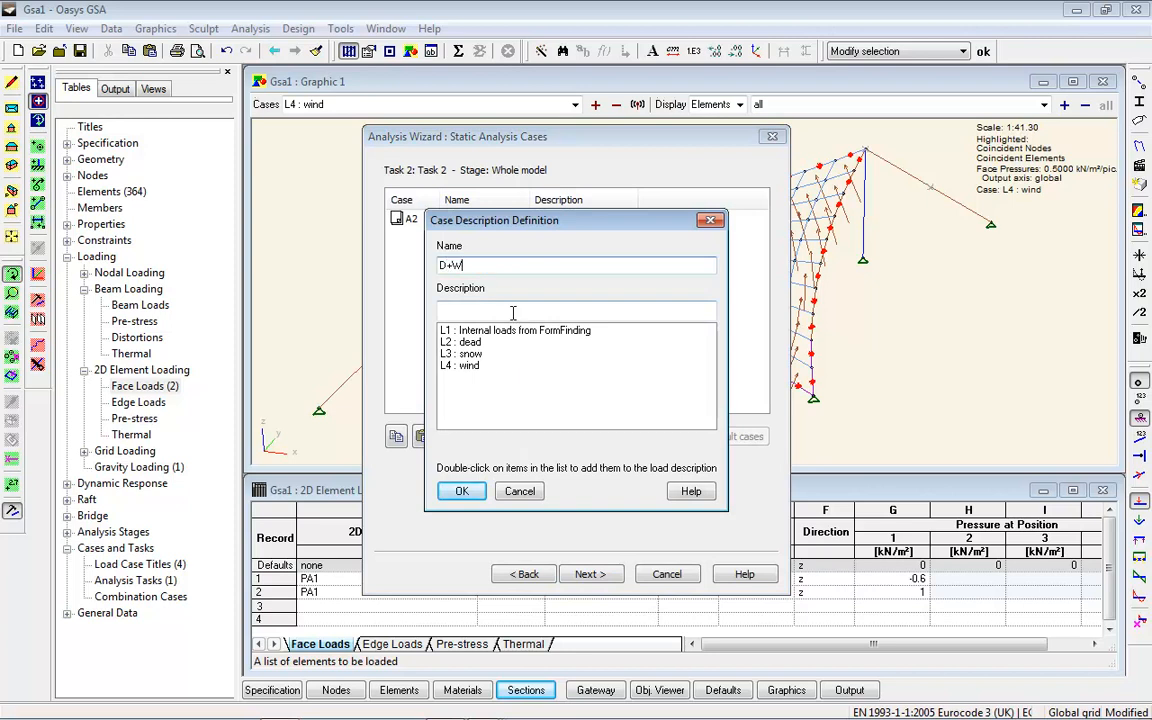
double_click(470, 330)
double_click(465, 342)
click(470, 354)
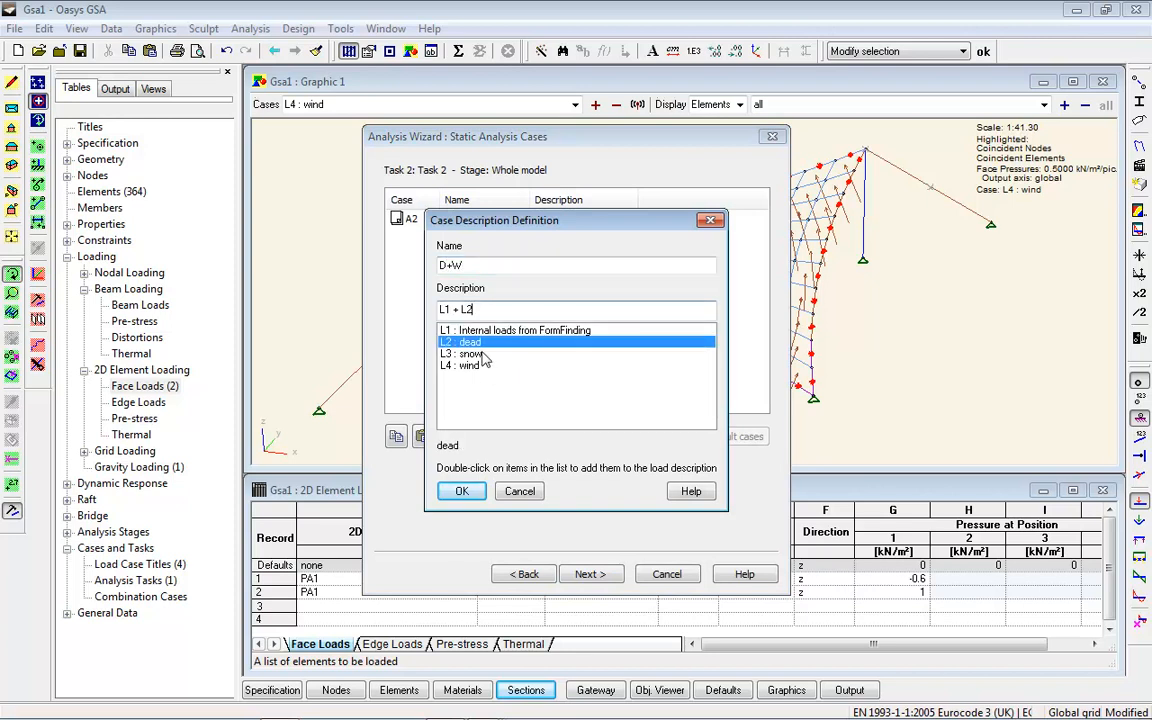
click(484, 368)
double_click(483, 367)
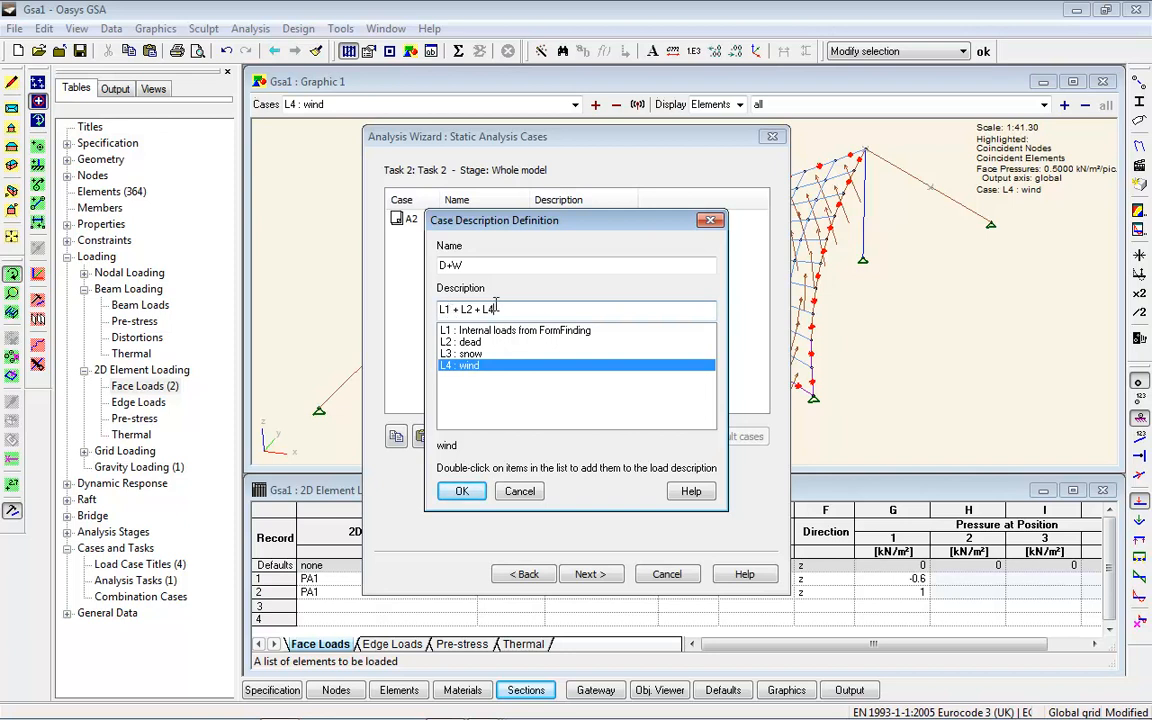
click(479, 492)
- Set the progress view's deformation magnification to 1, complete the remaining analysis options and run the analysis
click(598, 576)
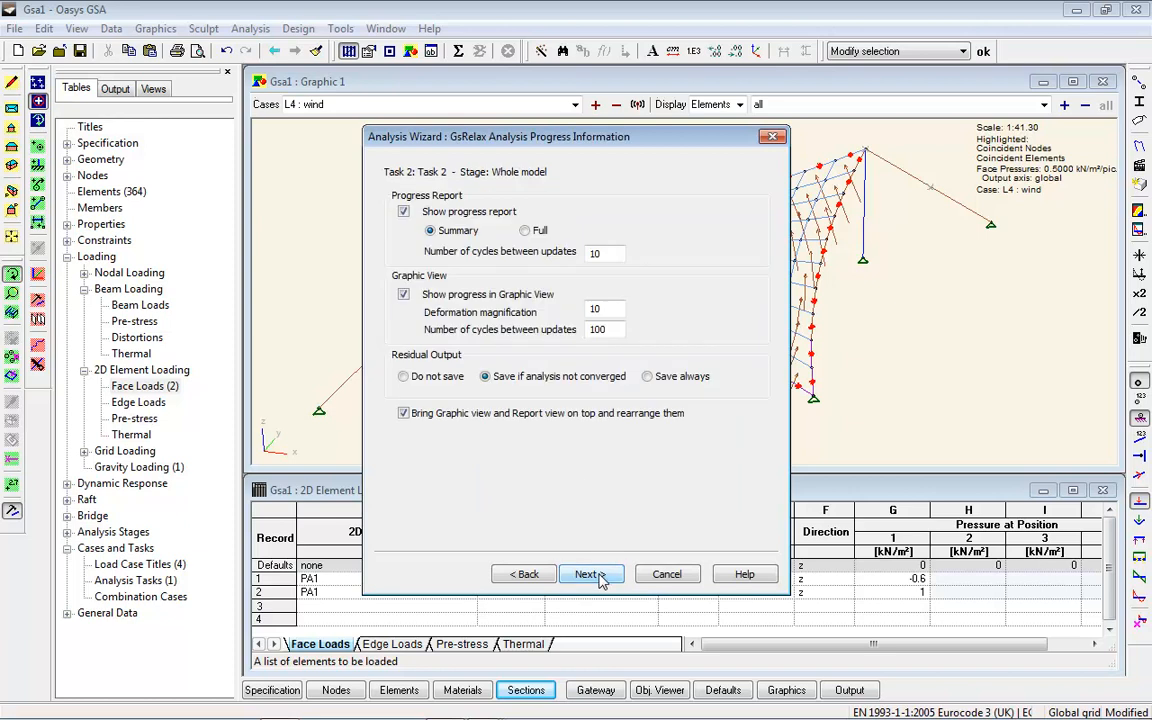
click(617, 308)
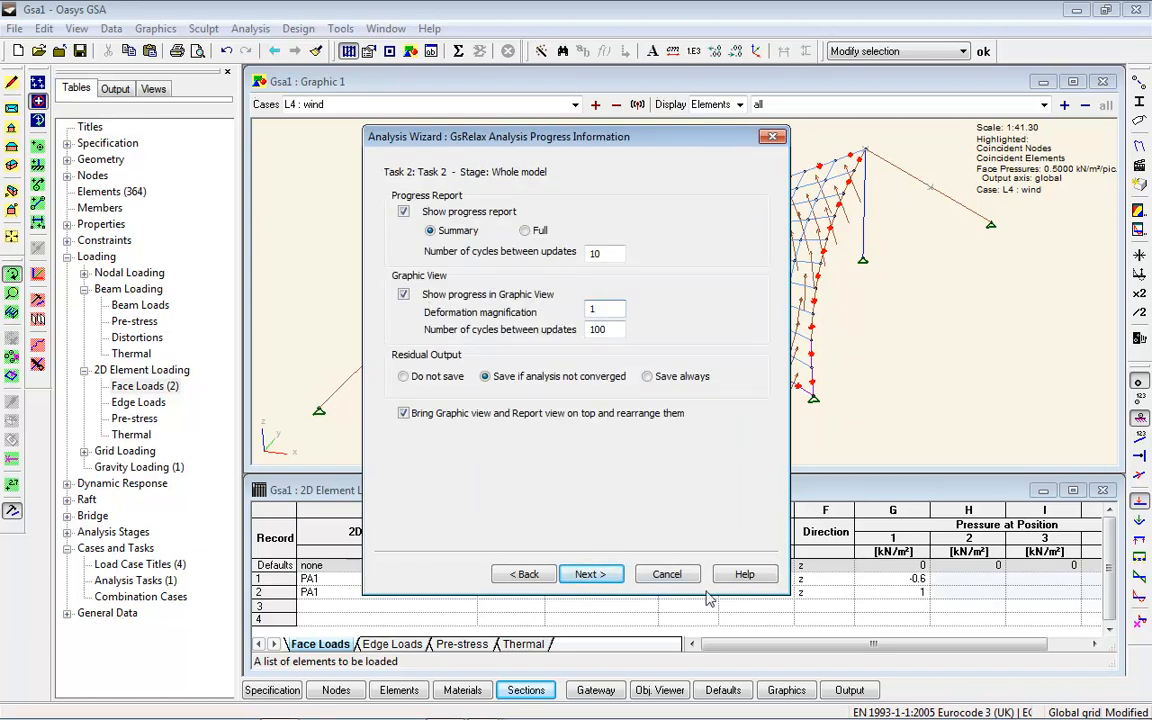
click(592, 574)
click(401, 268)
click(591, 574)
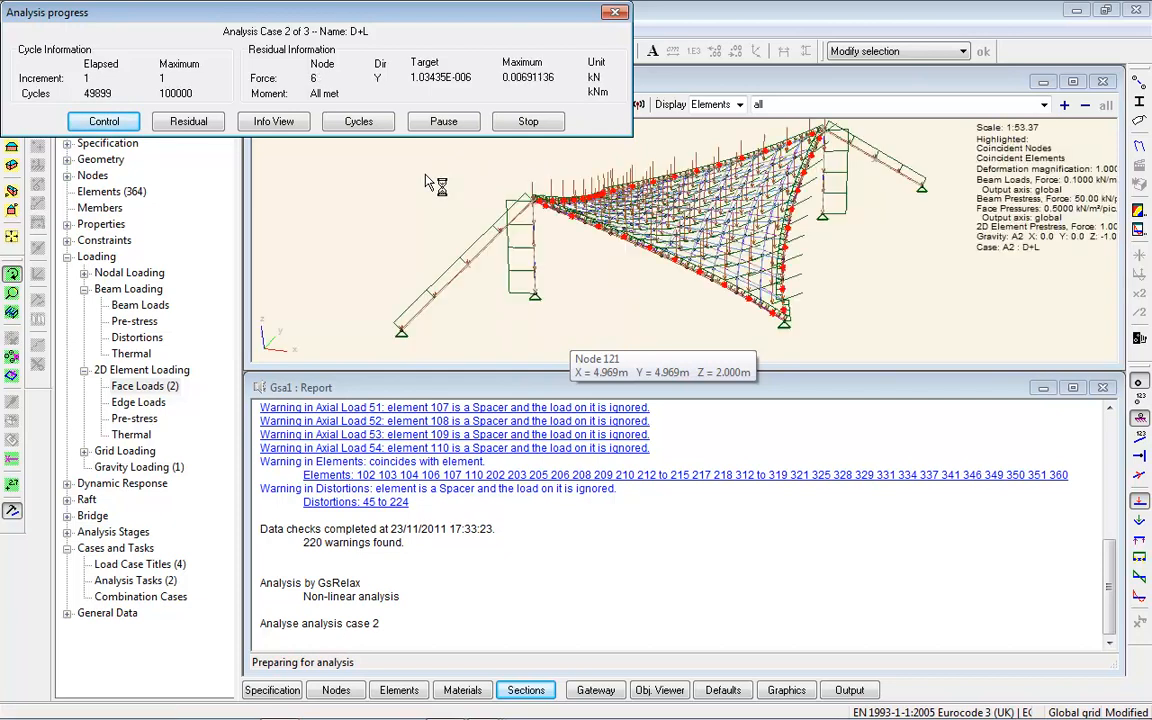
- Switch the running analysis to artificial damping in the convergence control and check the analysis report
click(105, 121)
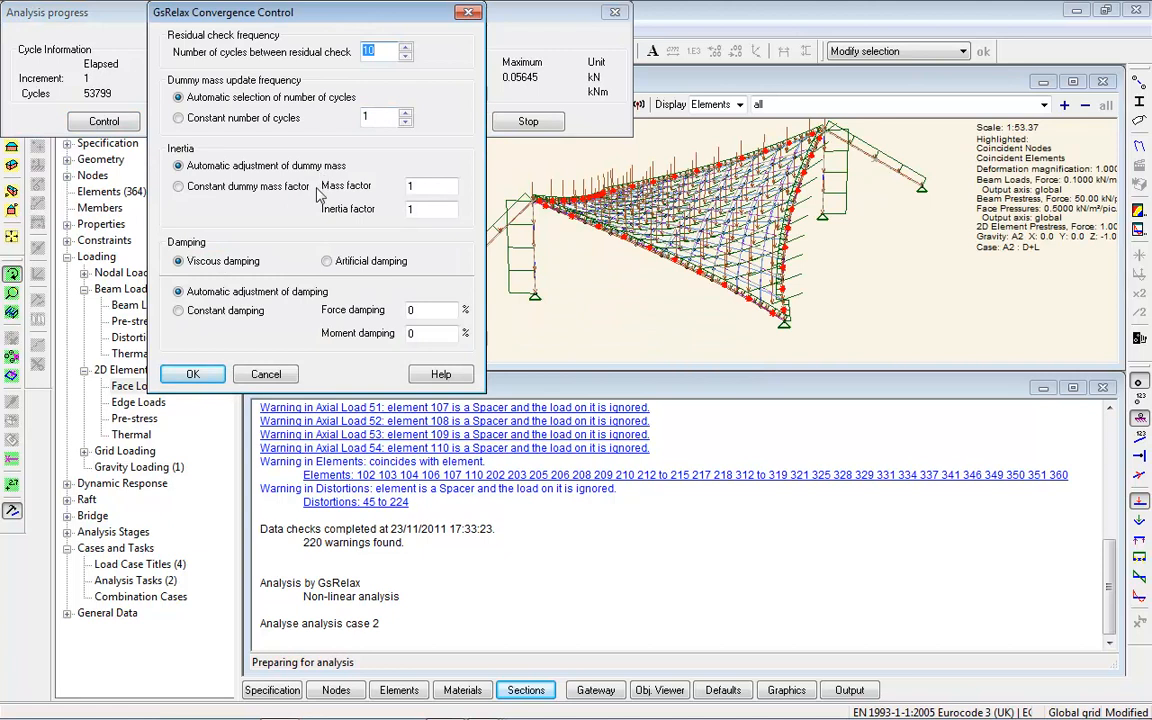
click(327, 262)
click(193, 374)
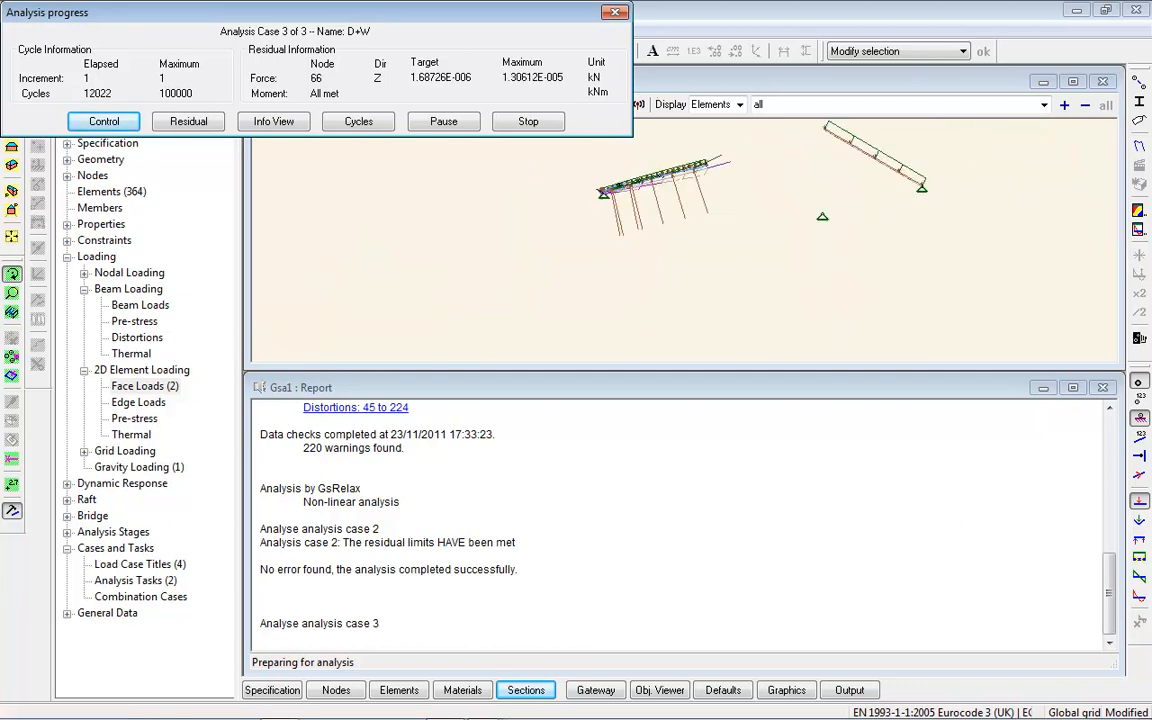
mouse_move(1112, 591)
mouse_down()
mouse_move(1112, 566)
mouse_move(1112, 585)
mouse_up()
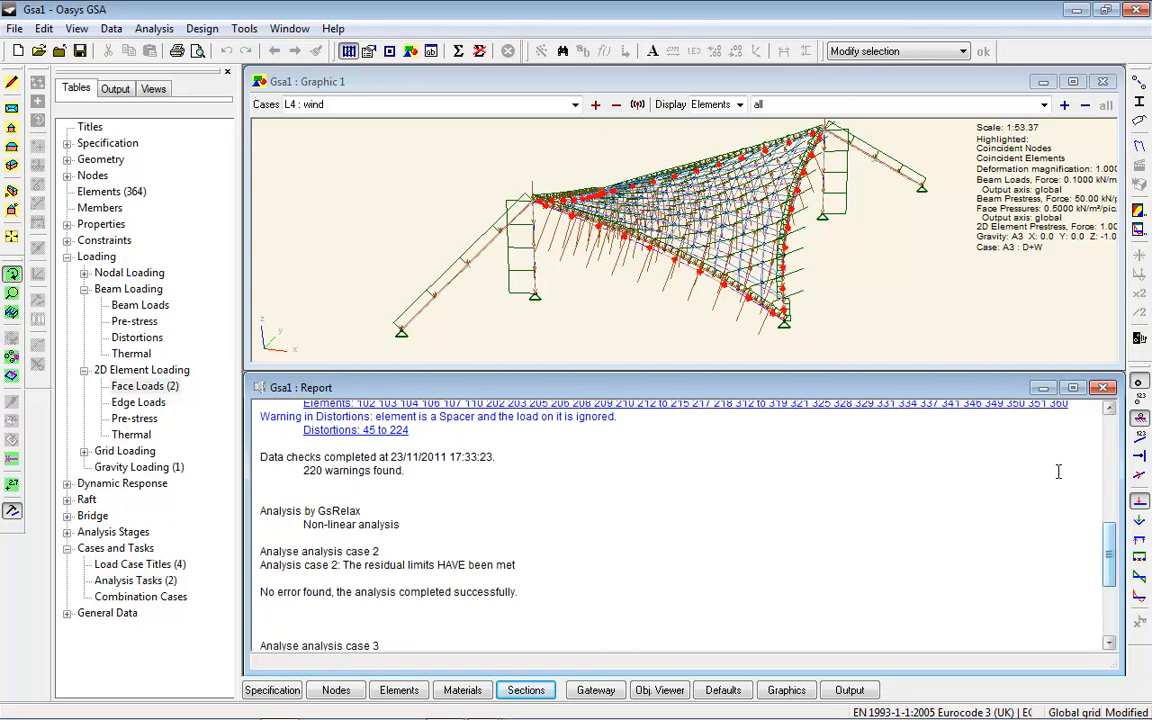
- Maximise the graphic view and contour the 2D elements' resolved translation |U| for case A3: D+W
click(643, 75)
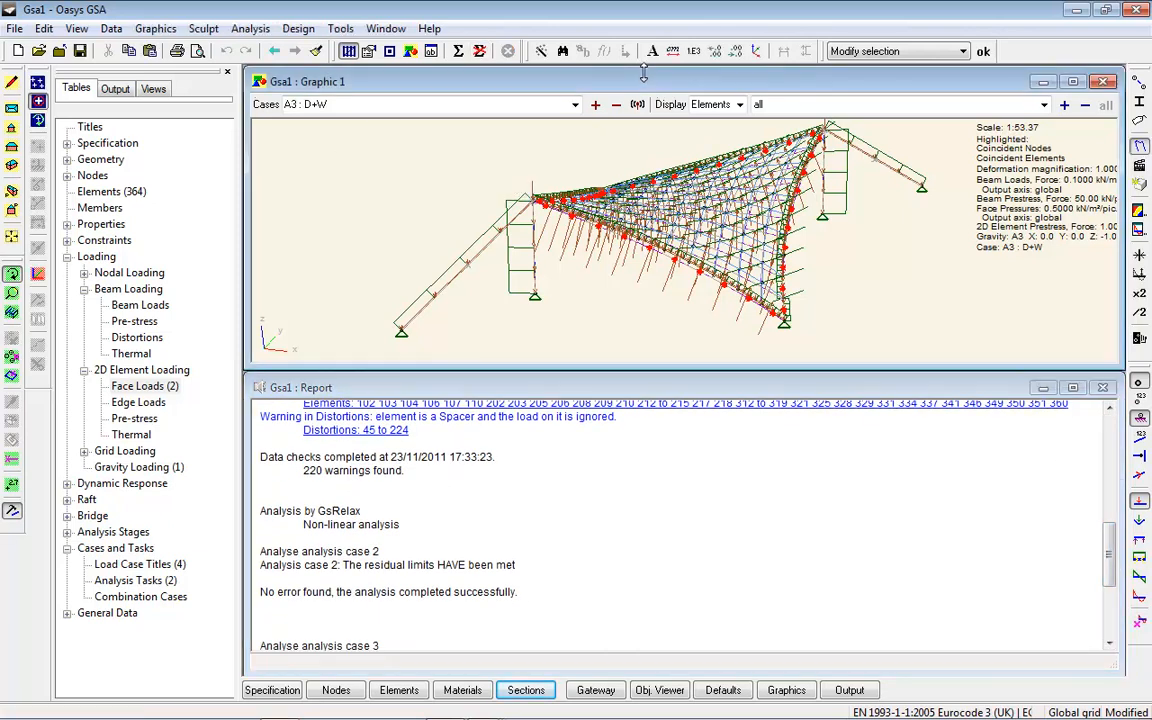
click(1073, 81)
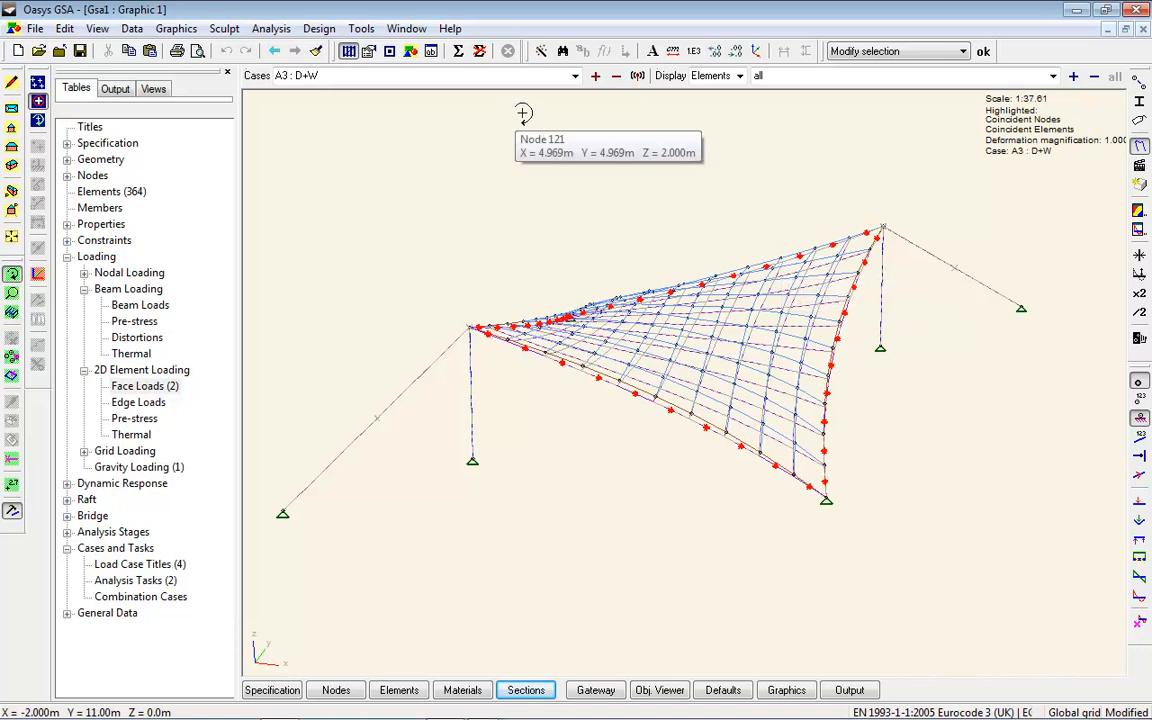
click(1139, 212)
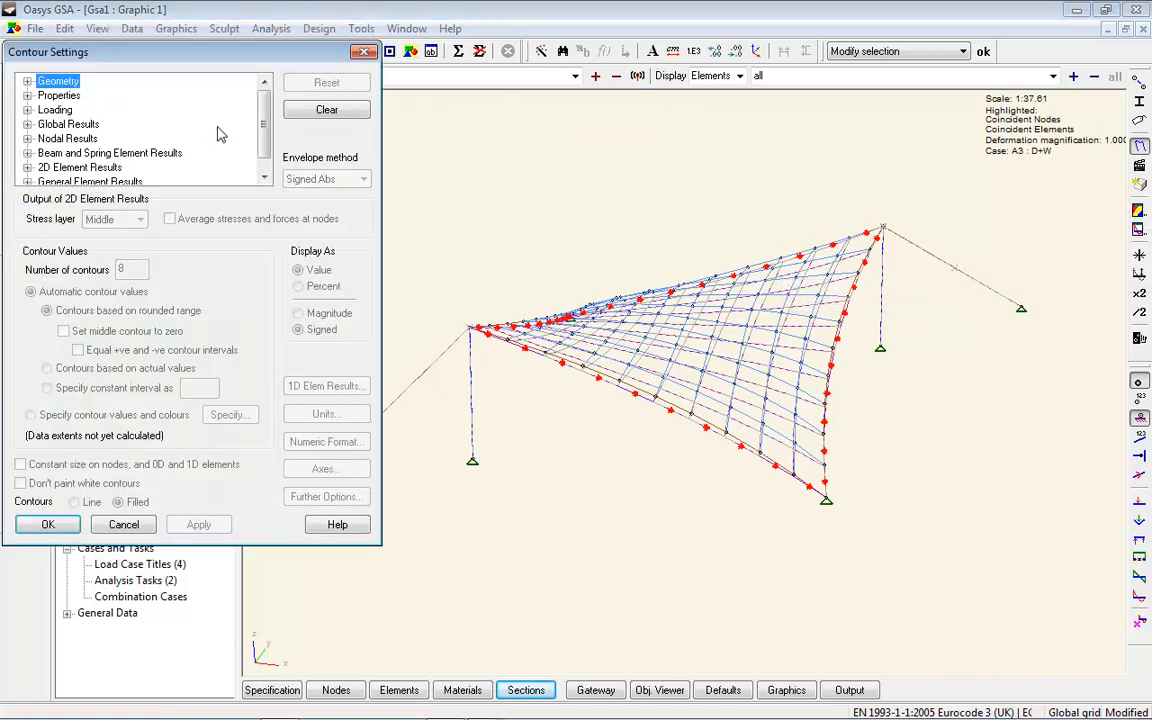
scroll(260, 125, down, 1)
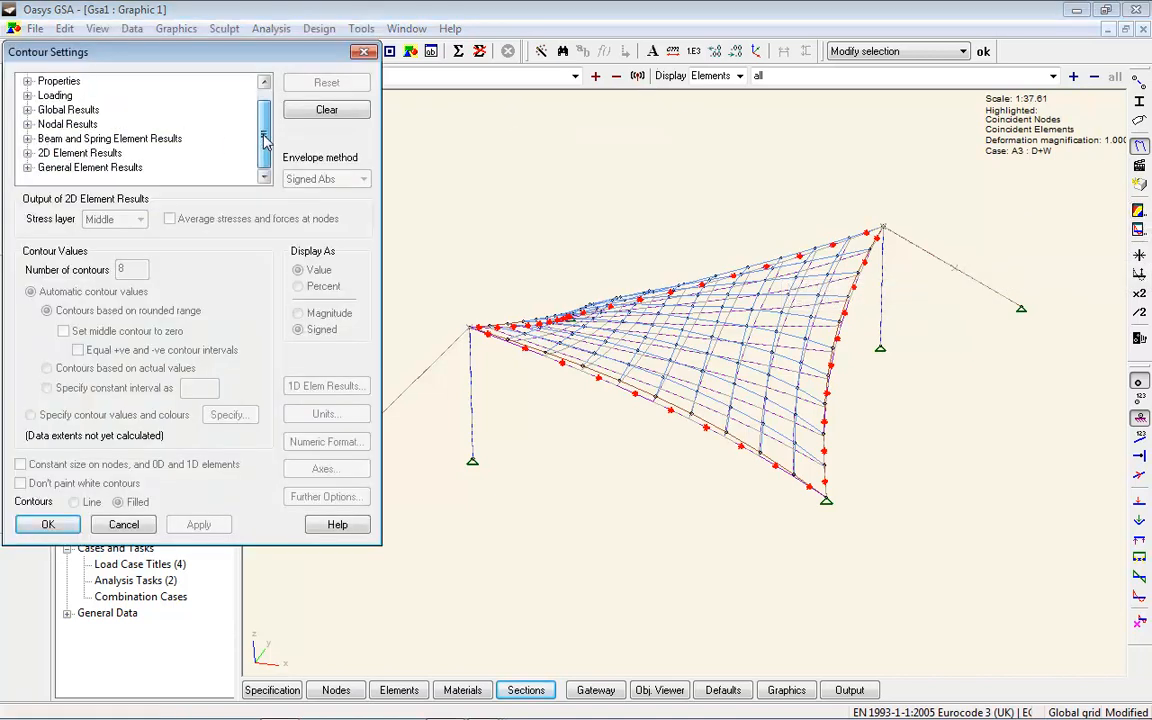
click(28, 153)
click(44, 139)
click(130, 153)
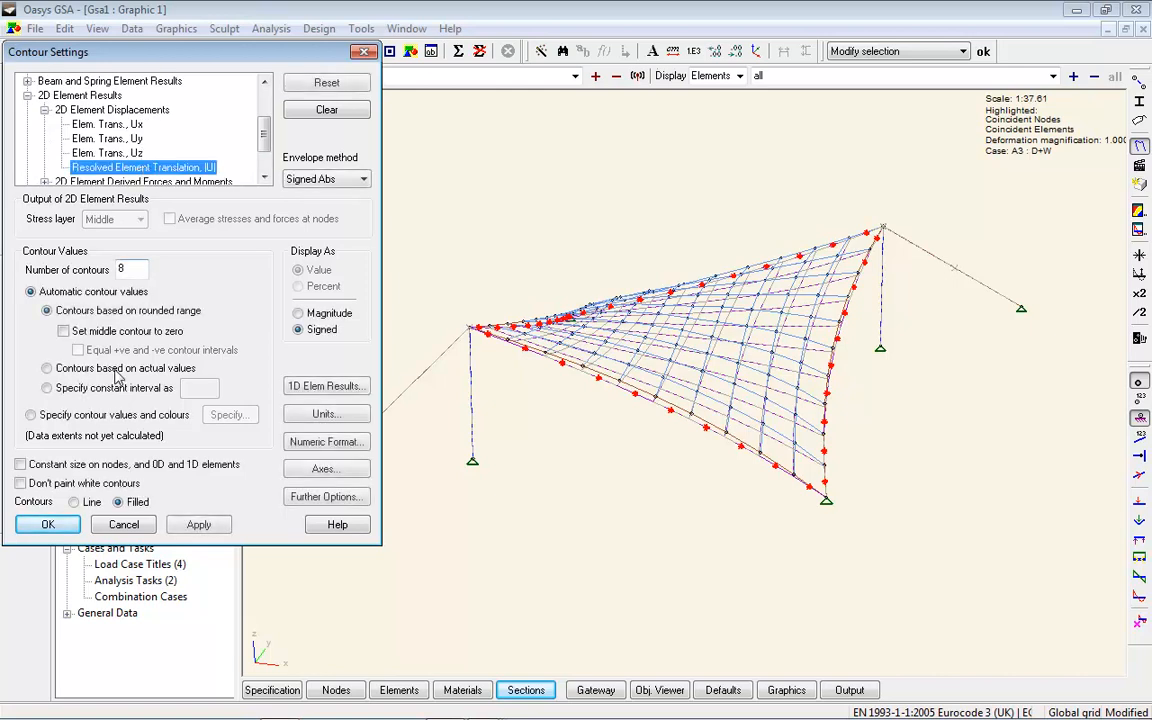
click(48, 524)
drag(880, 300, 815, 316)
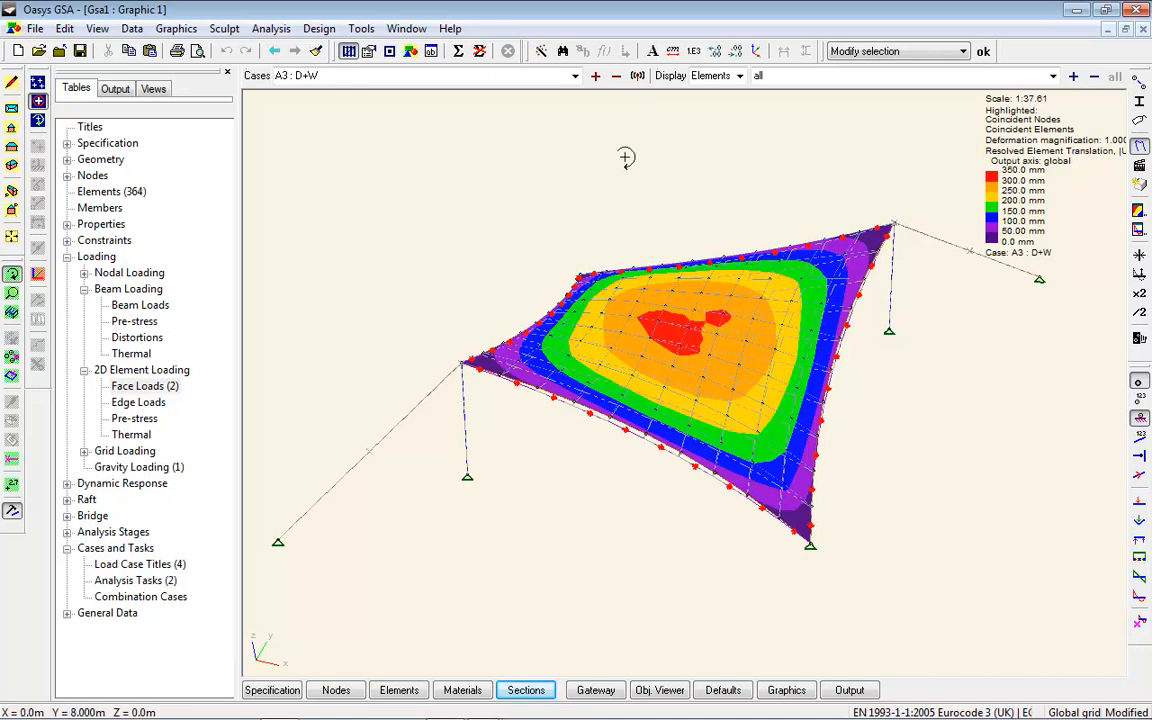
- Switch the results to case A2: D+L and contour the global deformed elevation in z
click(617, 77)
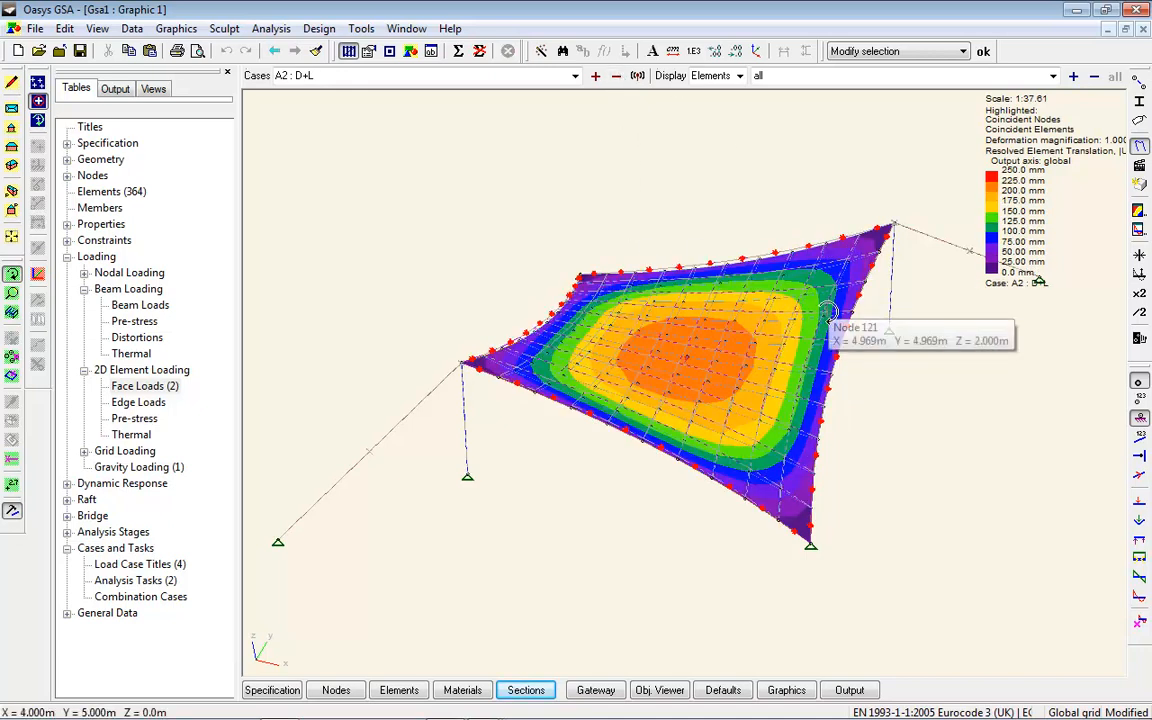
mouse_move(710, 360)
mouse_down()
mouse_move(710, 372)
mouse_move(719, 361)
mouse_up()
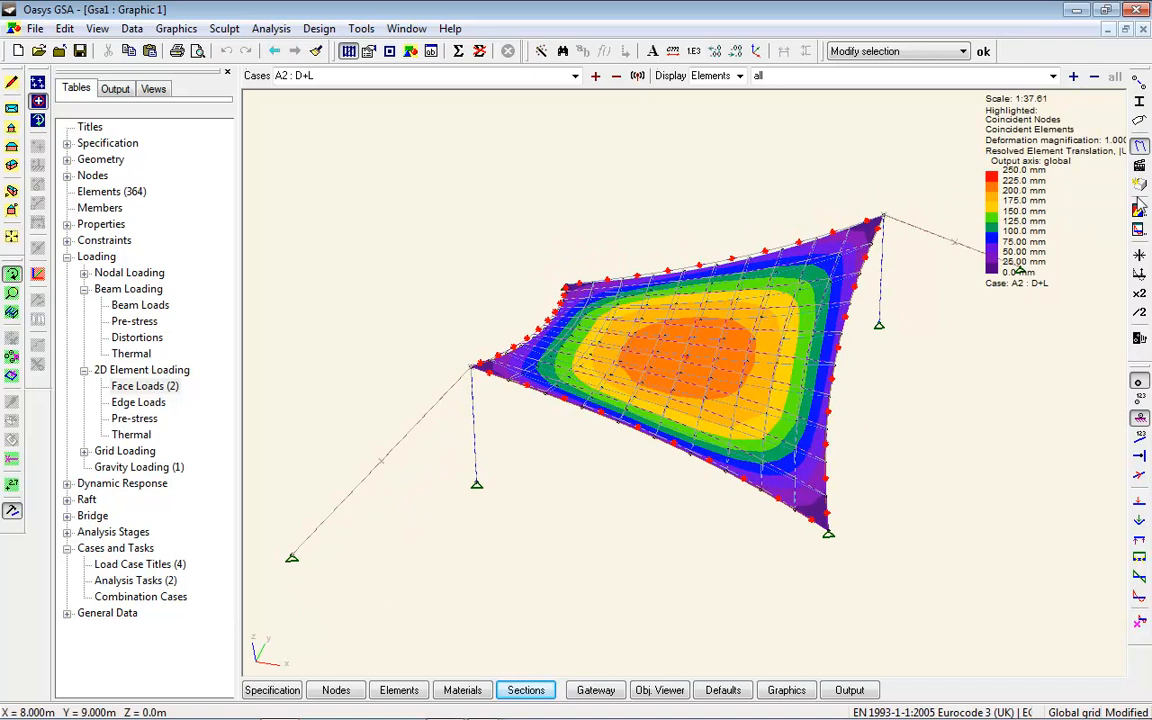
click(1139, 211)
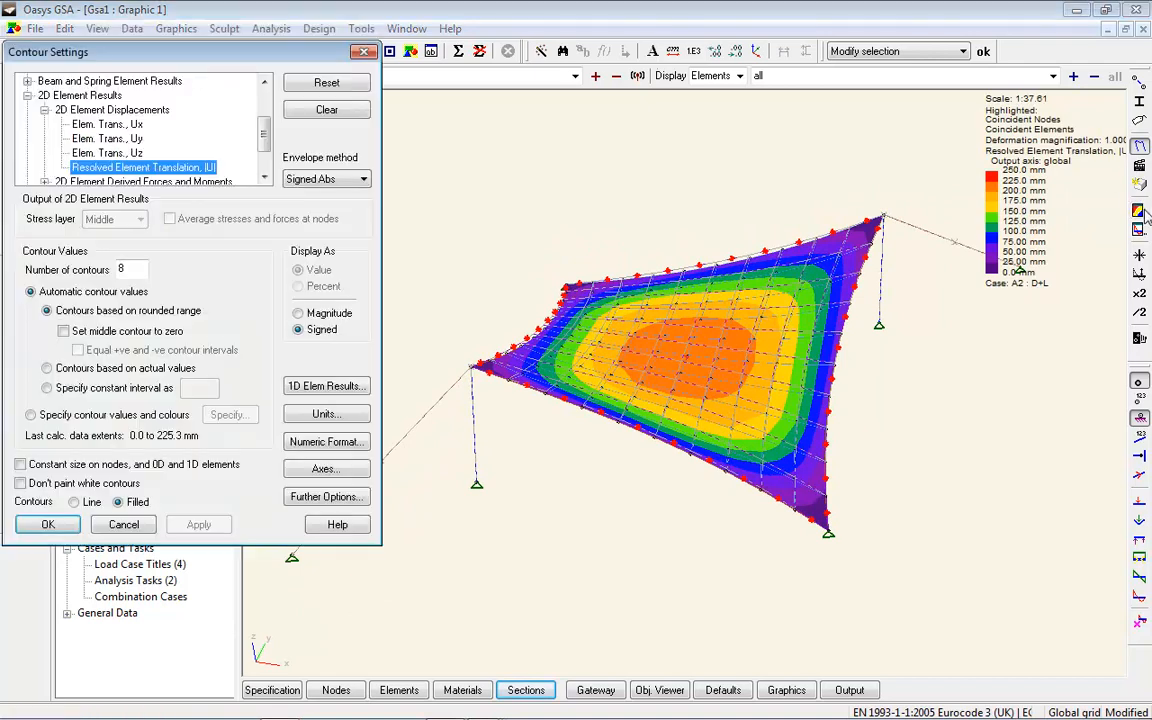
click(28, 95)
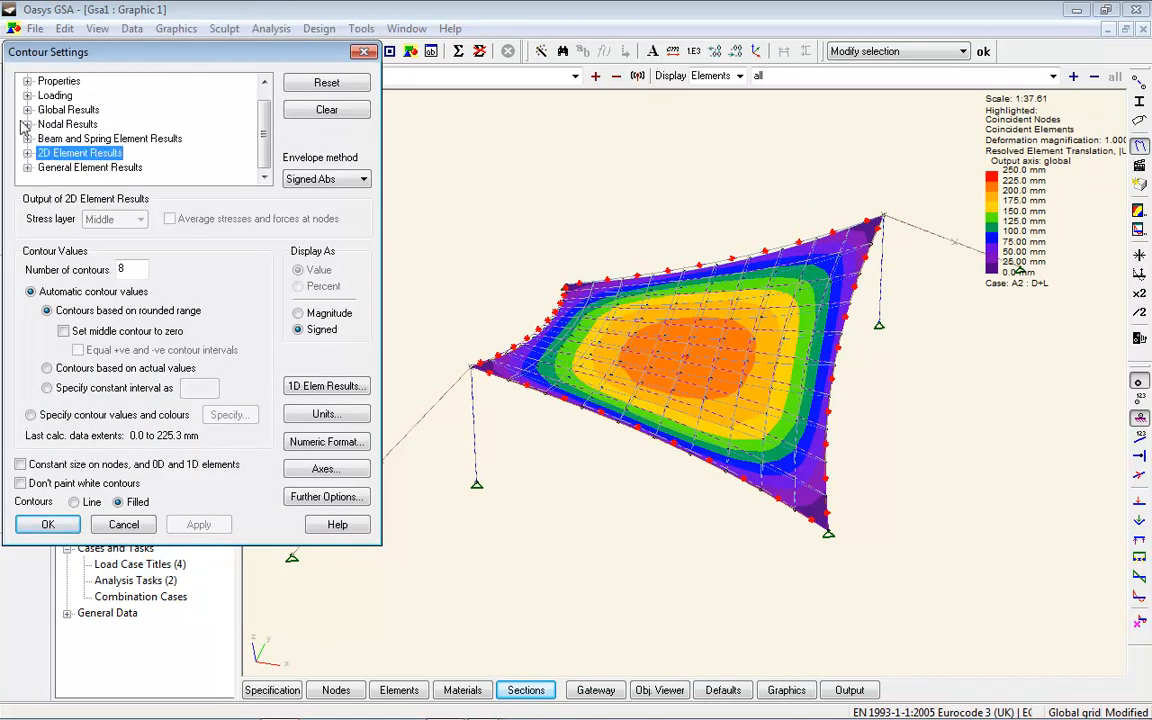
click(28, 110)
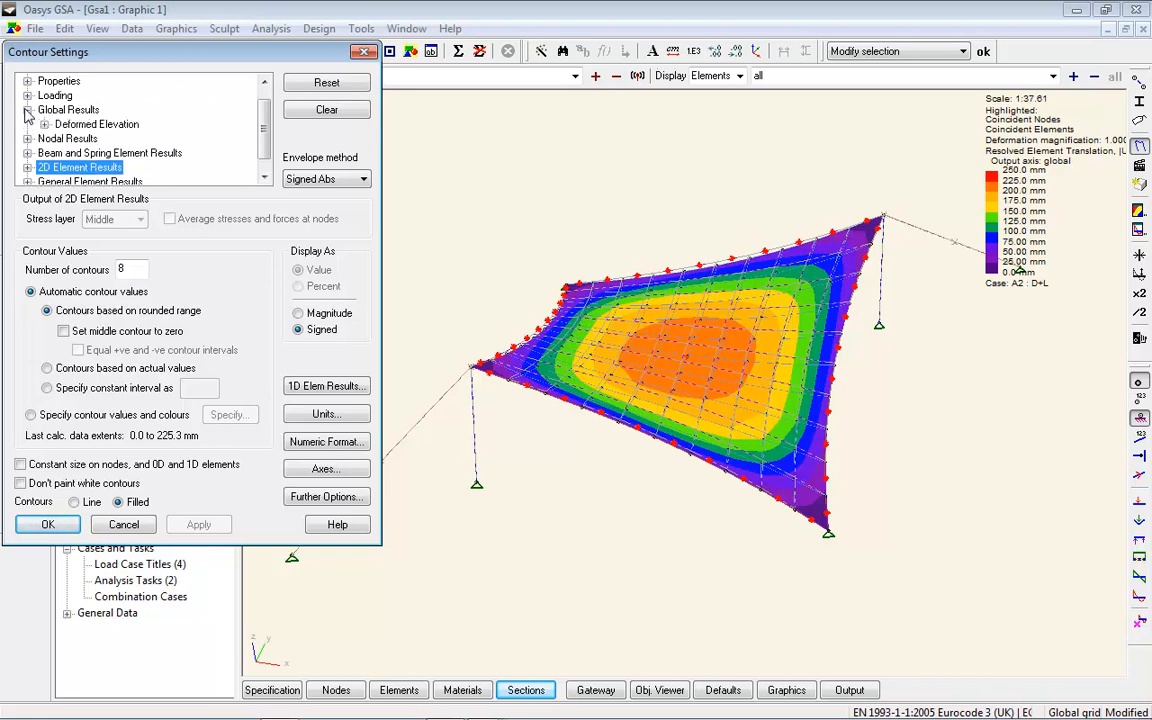
click(44, 124)
click(112, 164)
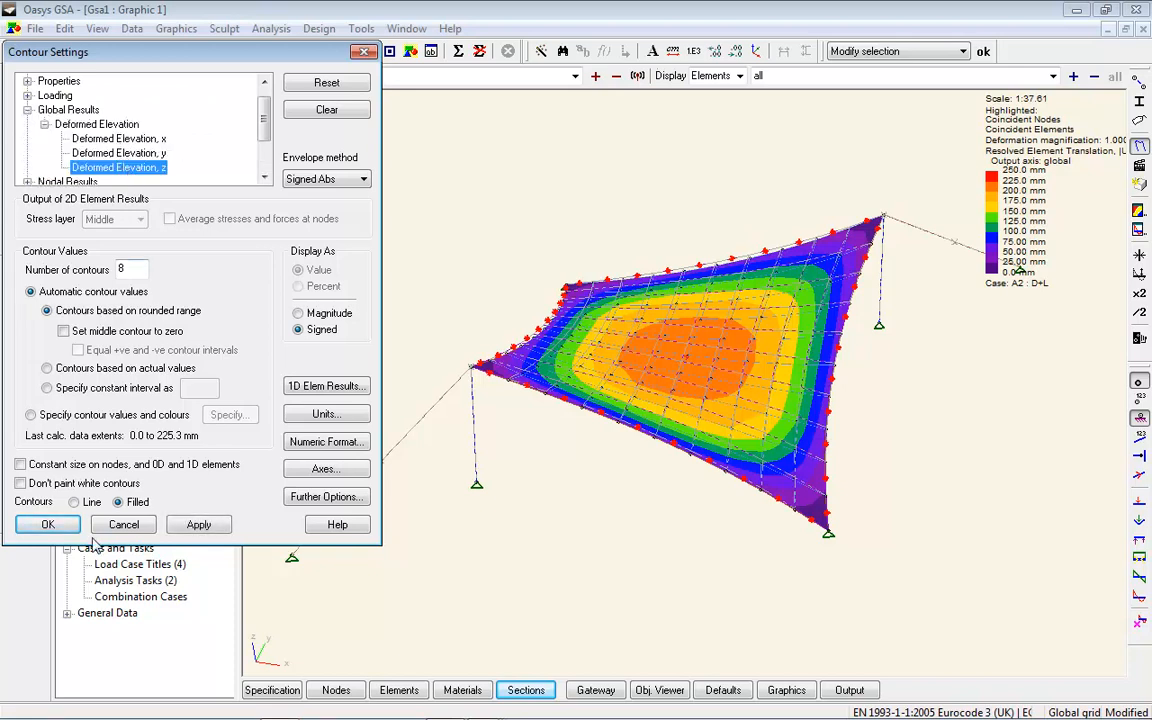
click(199, 525)
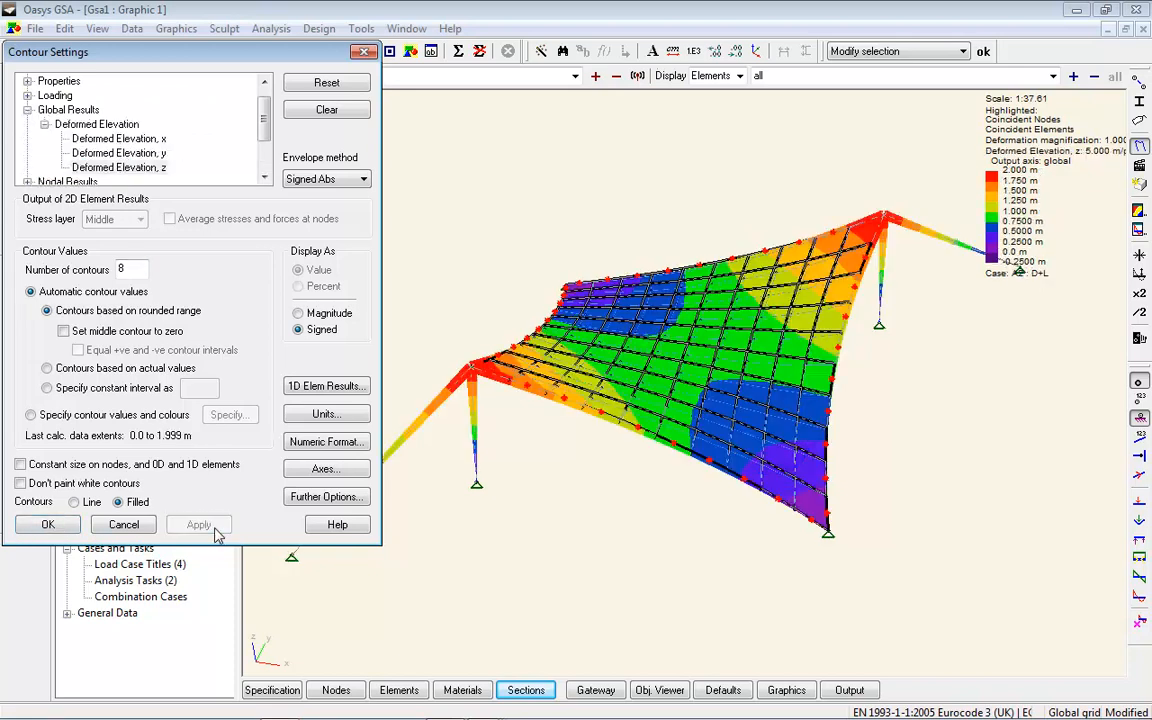
click(63, 532)
- Limit the displayed elements to "all not PG1 to PG*" and view the fabric in plan
click(800, 76)
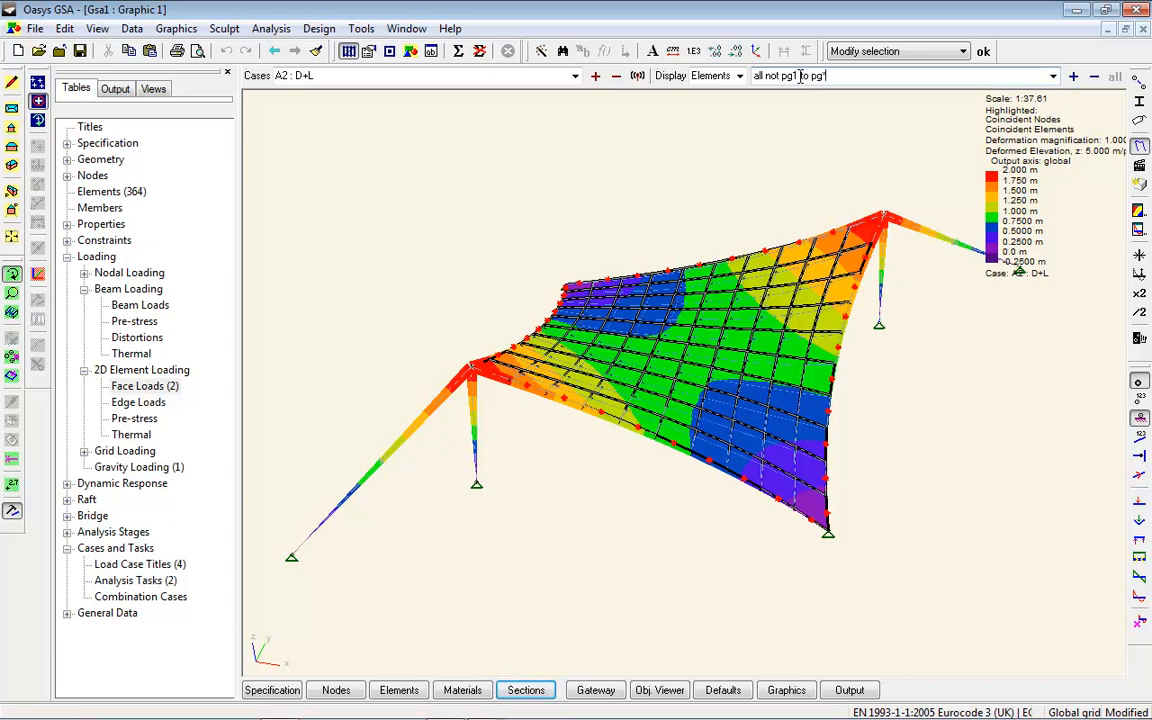
text(all not pg1 to pg*)
key(Return)
drag(643, 263, 634, 316)
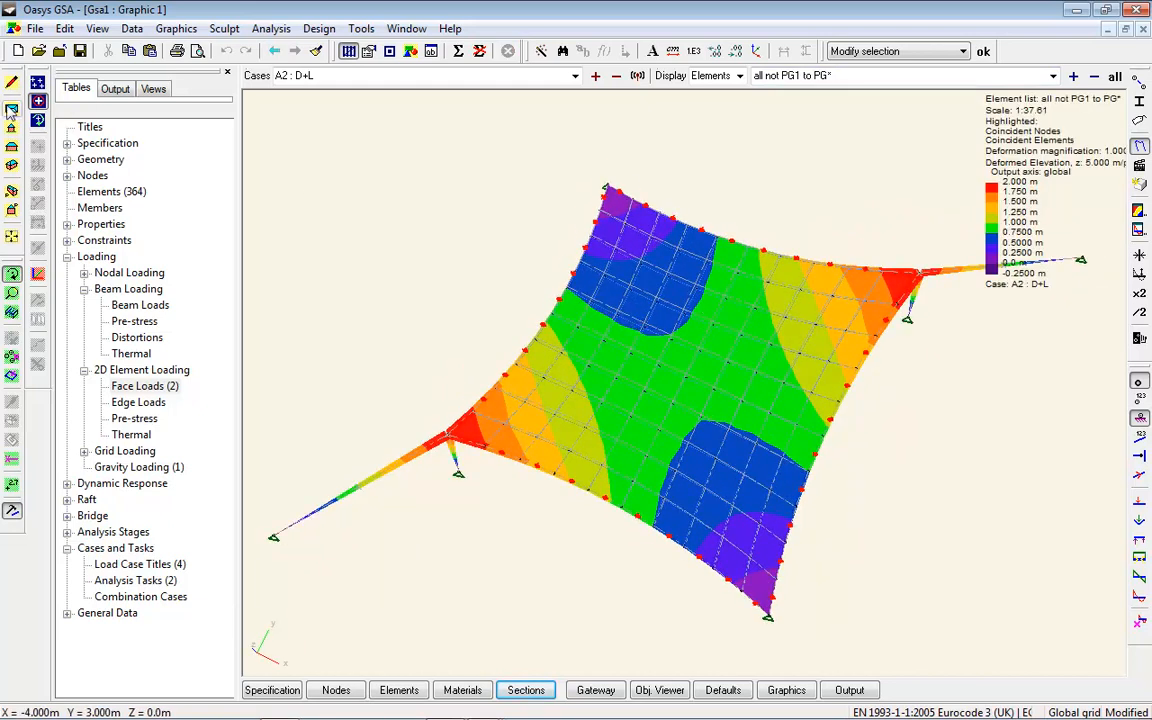
click(11, 110)
scroll(707, 400, up, 1)
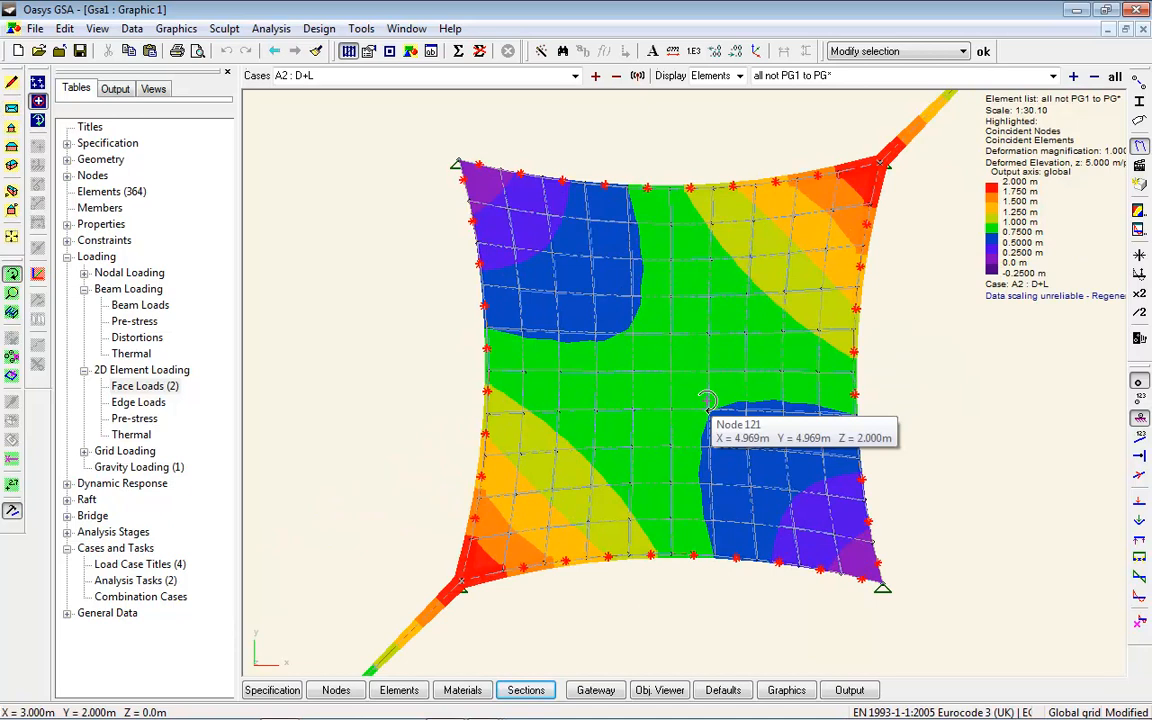
scroll(707, 400, up, 1)
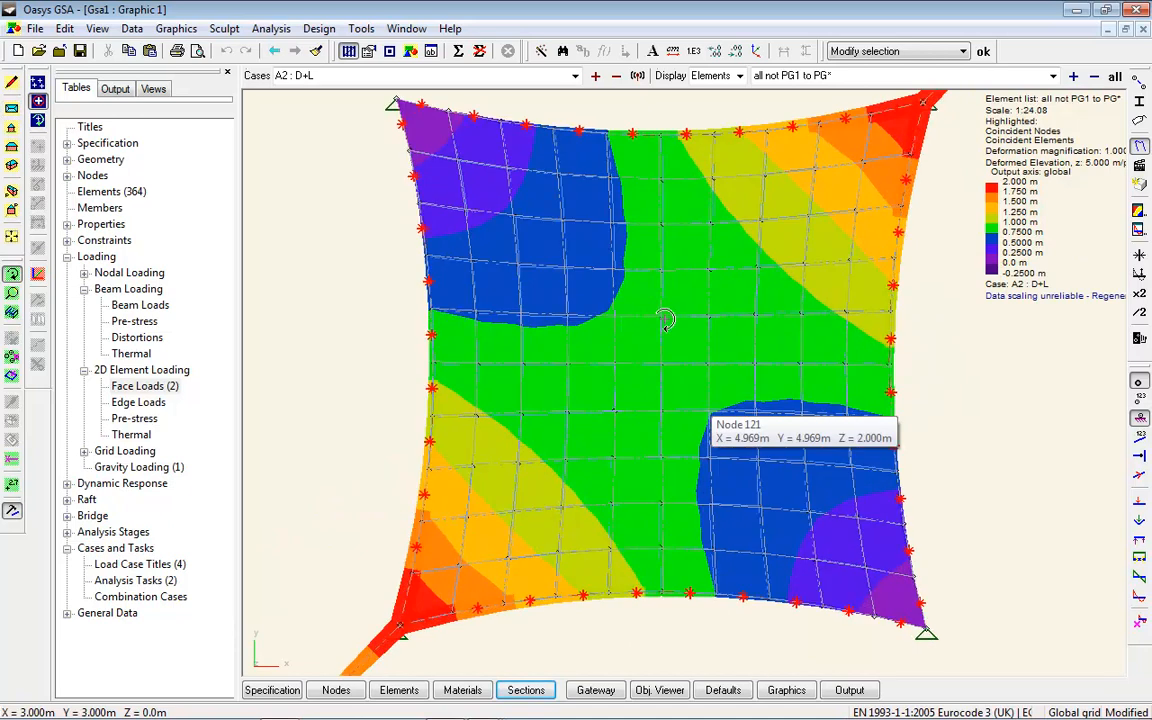
- Give the elevation contours a constant interval of 0.1 m and refine it to 0.01 m
click(1136, 212)
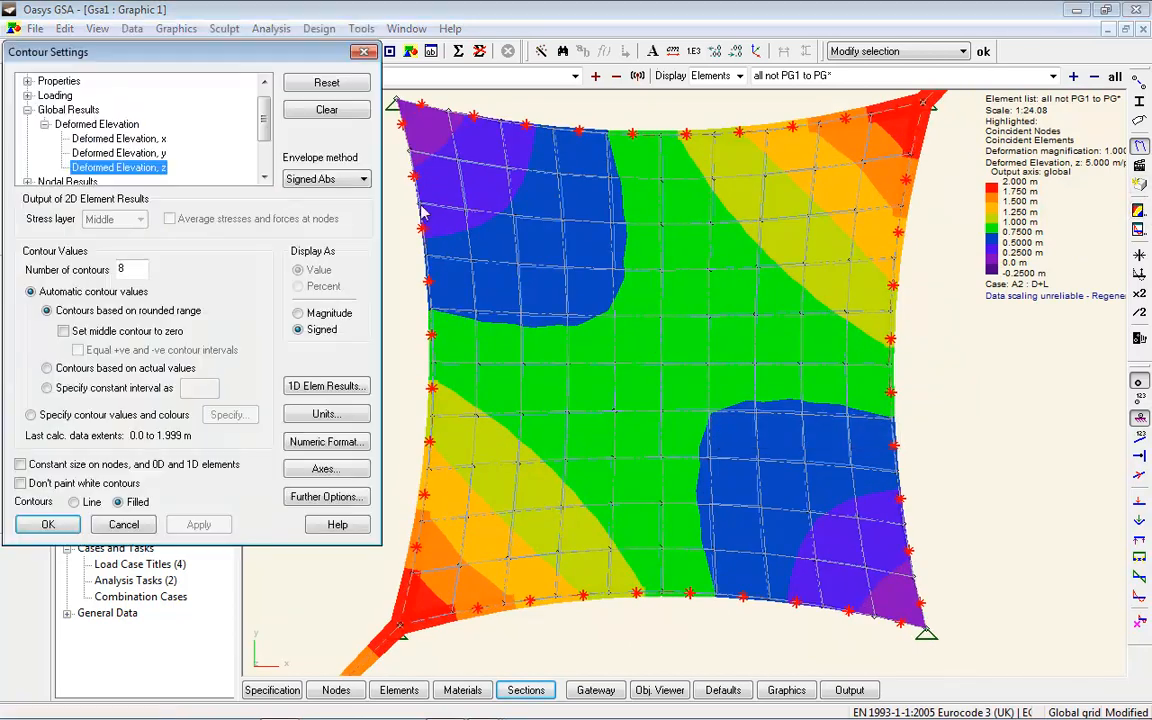
click(90, 389)
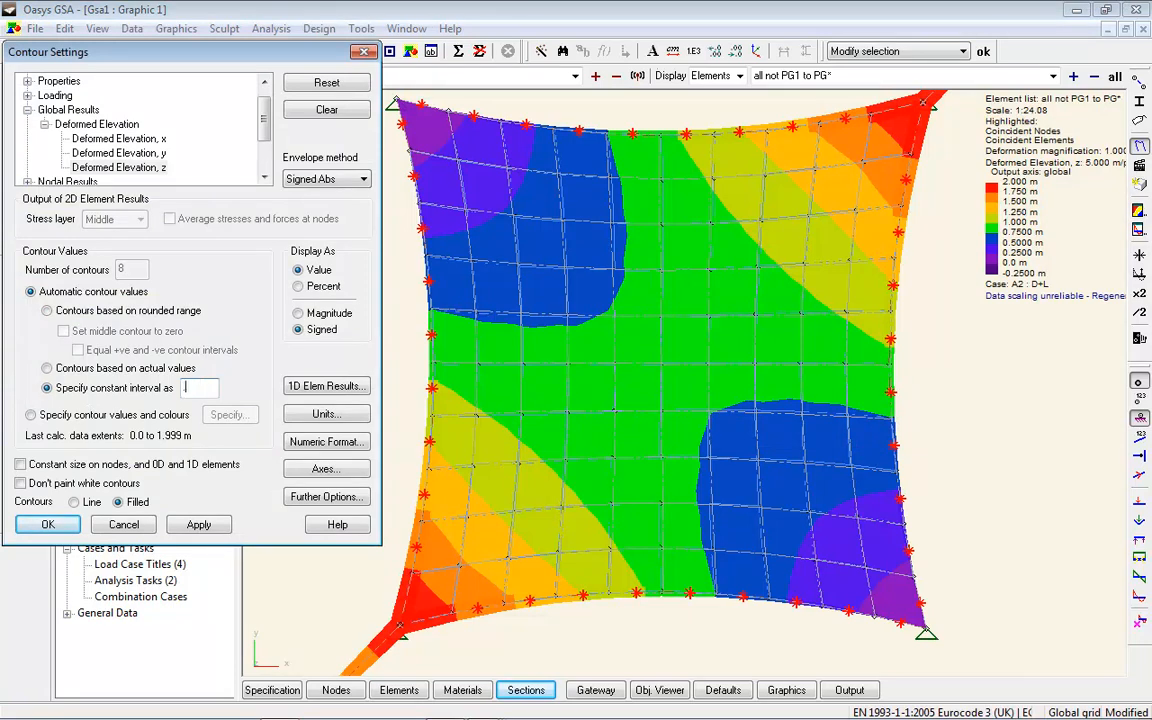
click(199, 525)
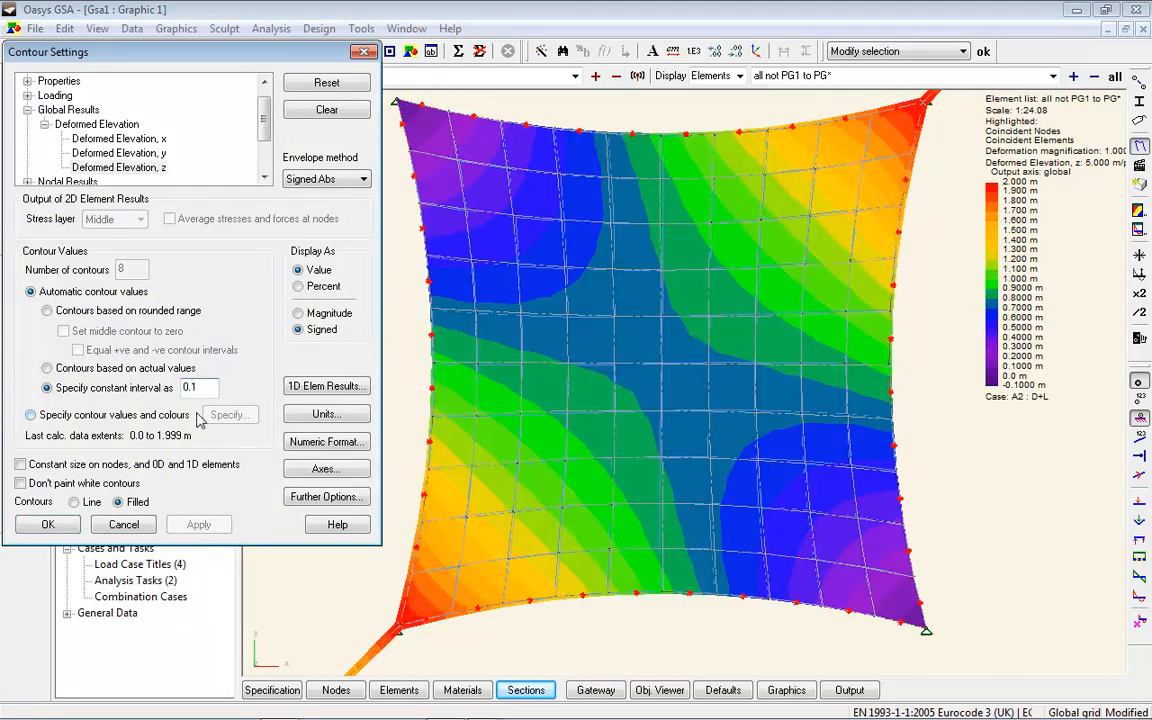
text(0)
click(199, 525)
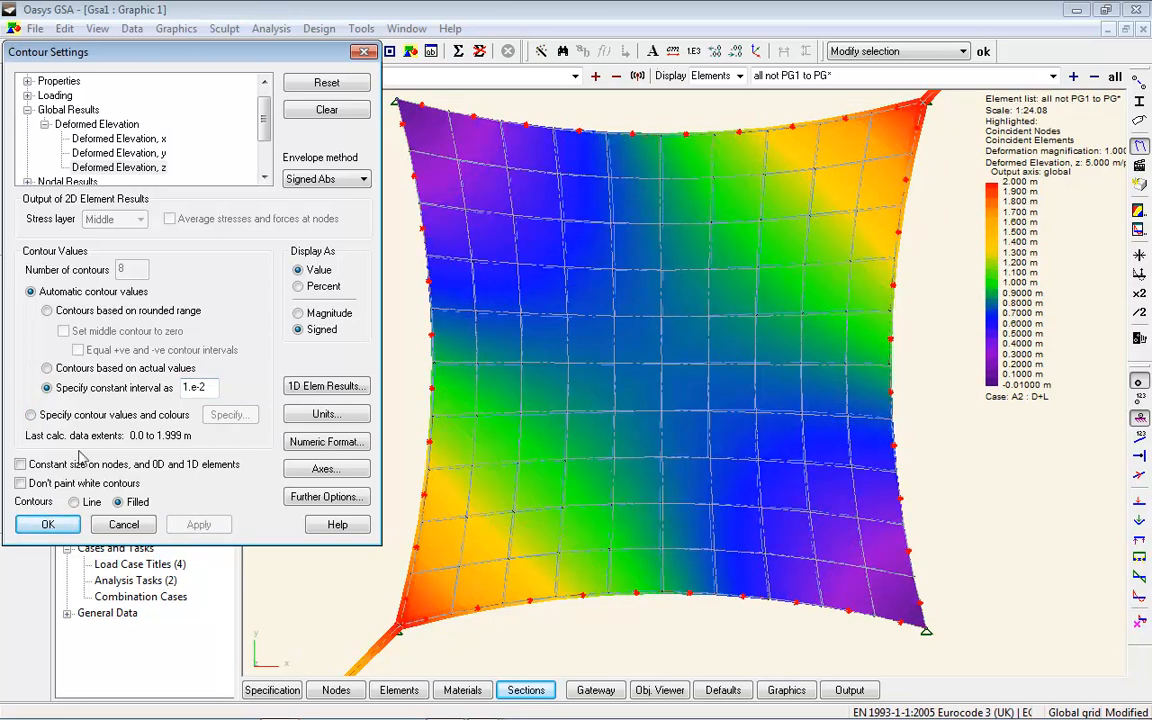
- Display the elevation contours as lines and examine their pattern across the fabric's centre in plan and 3D
click(74, 502)
click(185, 527)
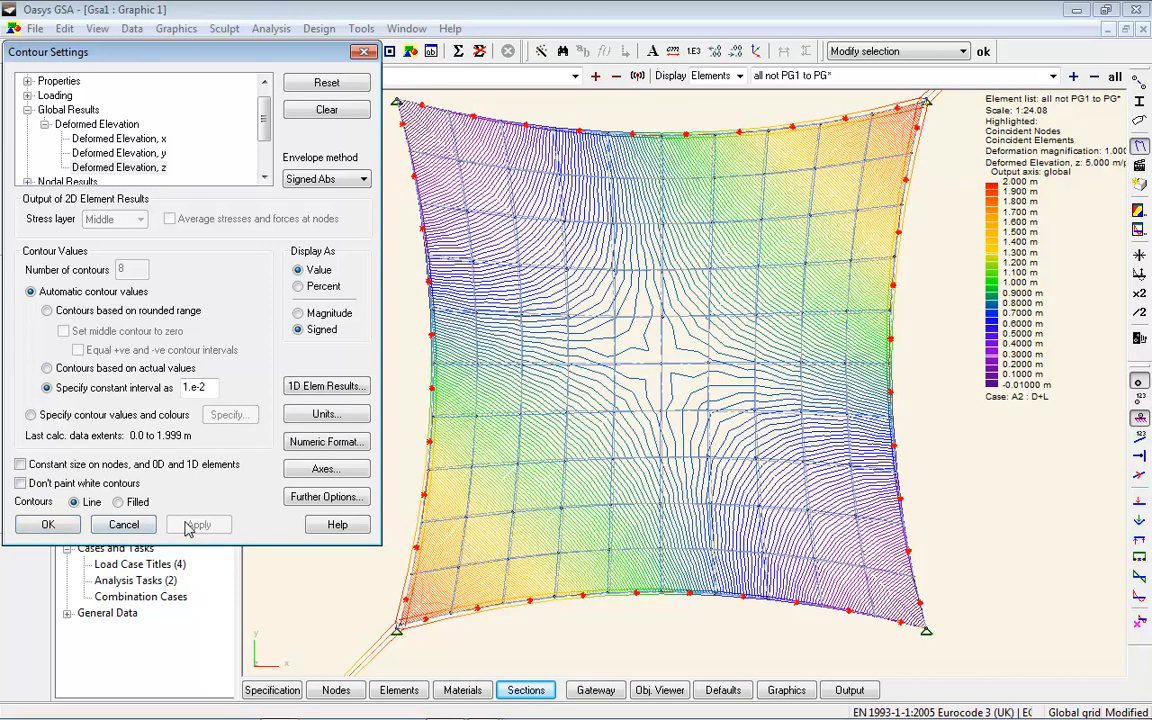
click(48, 527)
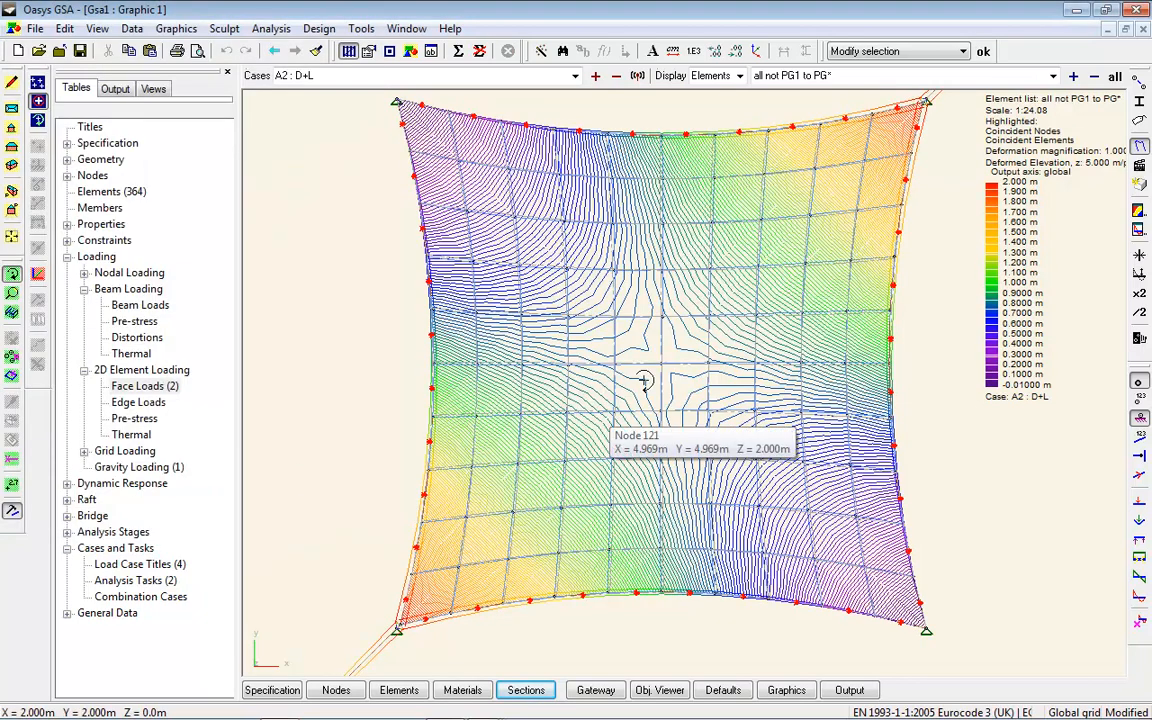
scroll(681, 383, up, 2)
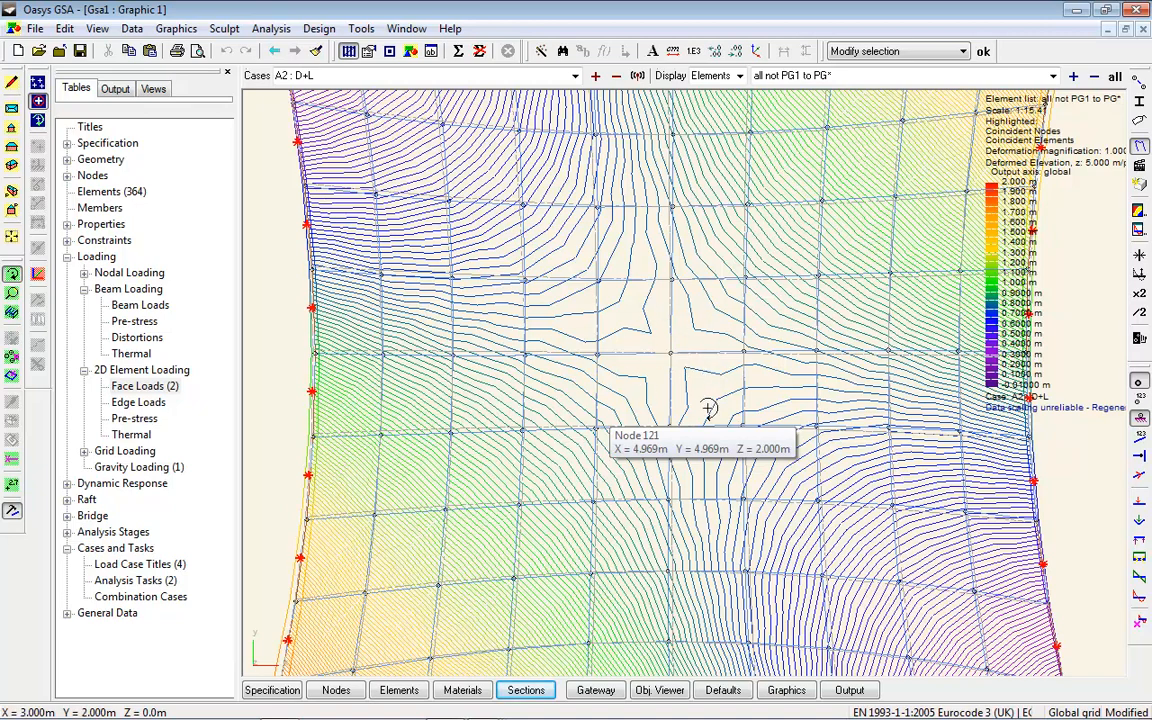
drag(694, 406, 686, 328)
scroll(686, 328, down, 1)
mouse_move(706, 374)
mouse_down()
mouse_move(689, 373)
mouse_move(698, 375)
mouse_up()
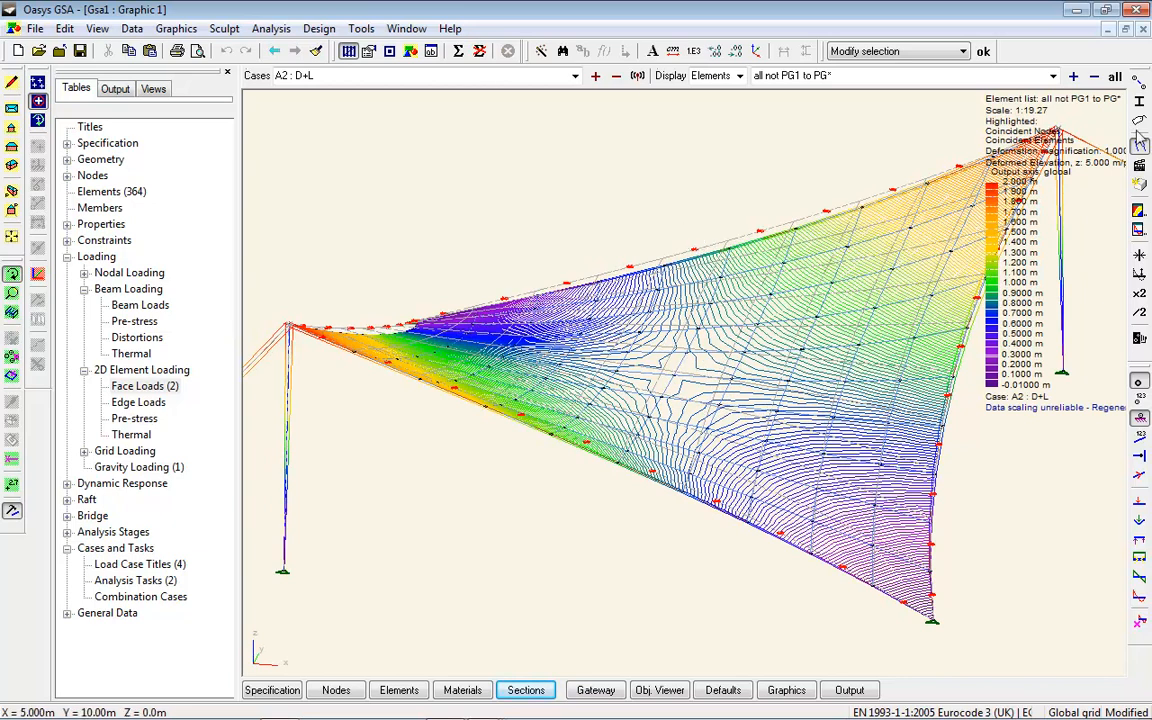
- Turn off the deformed shape and contour the 2D elements' maximum force, Nmax
click(1139, 146)
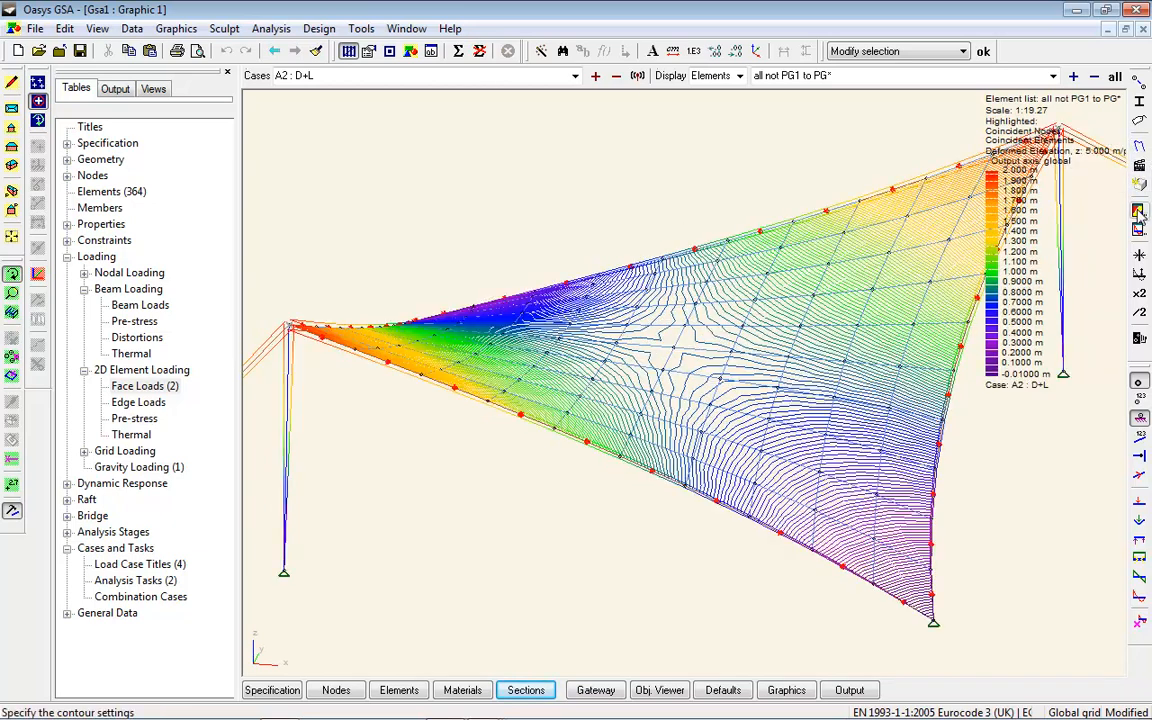
click(1138, 212)
click(29, 110)
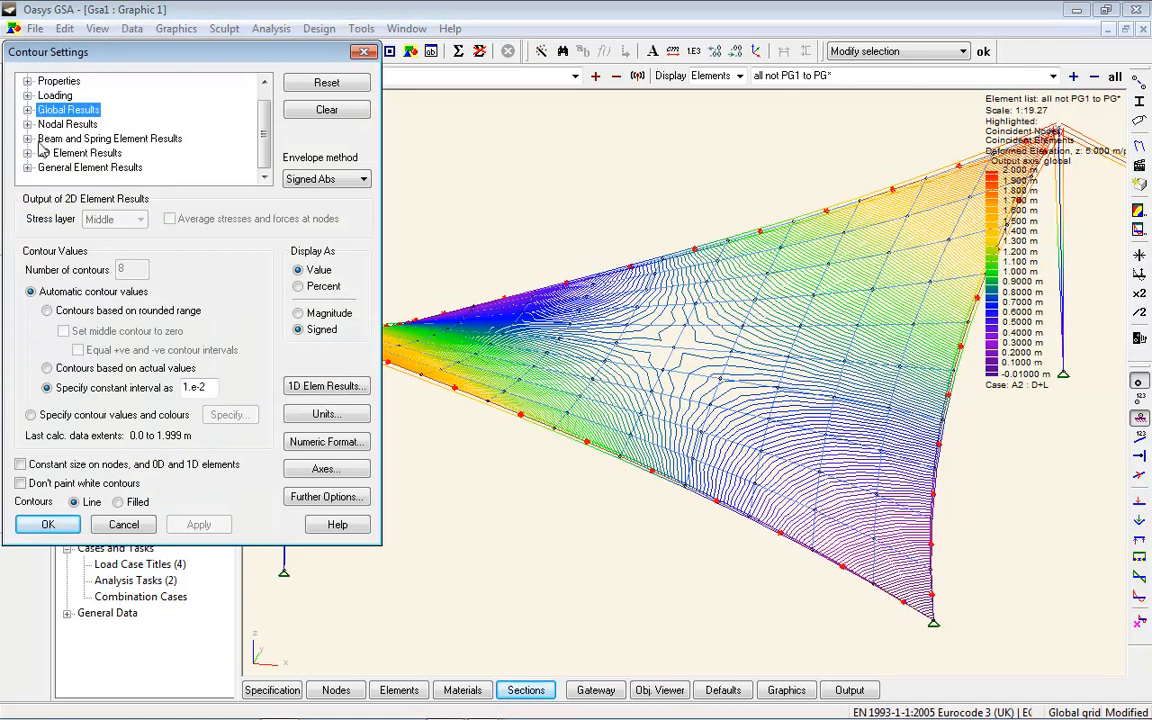
click(29, 152)
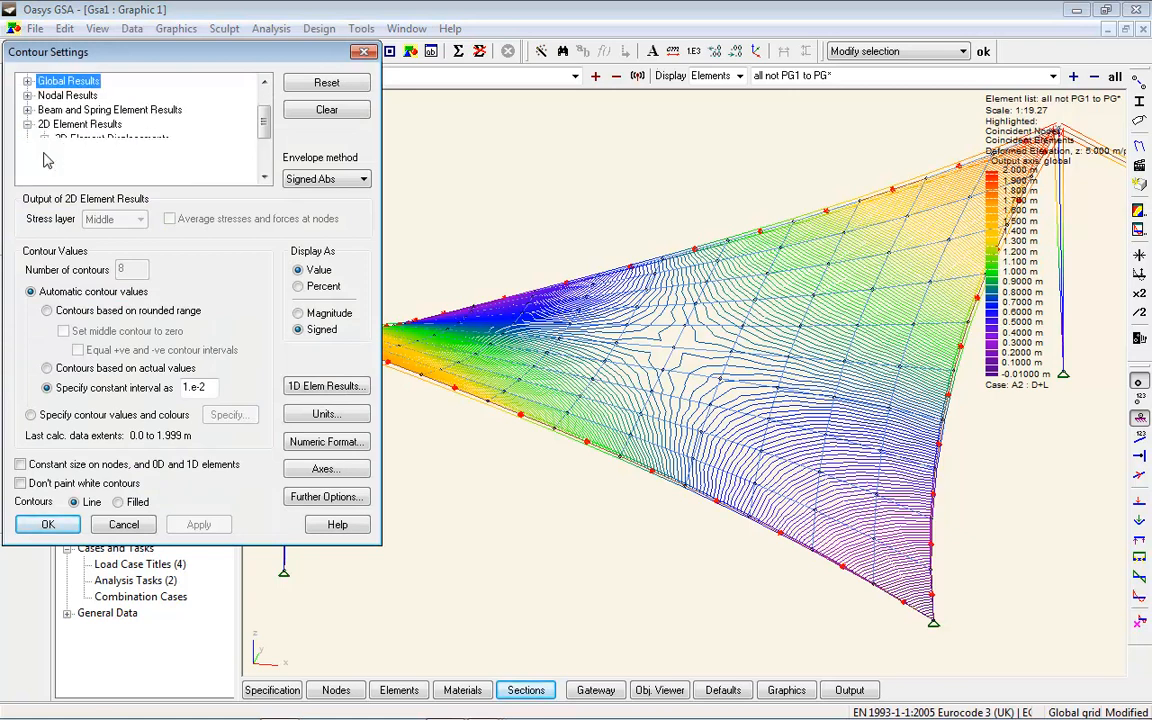
click(44, 154)
click(160, 139)
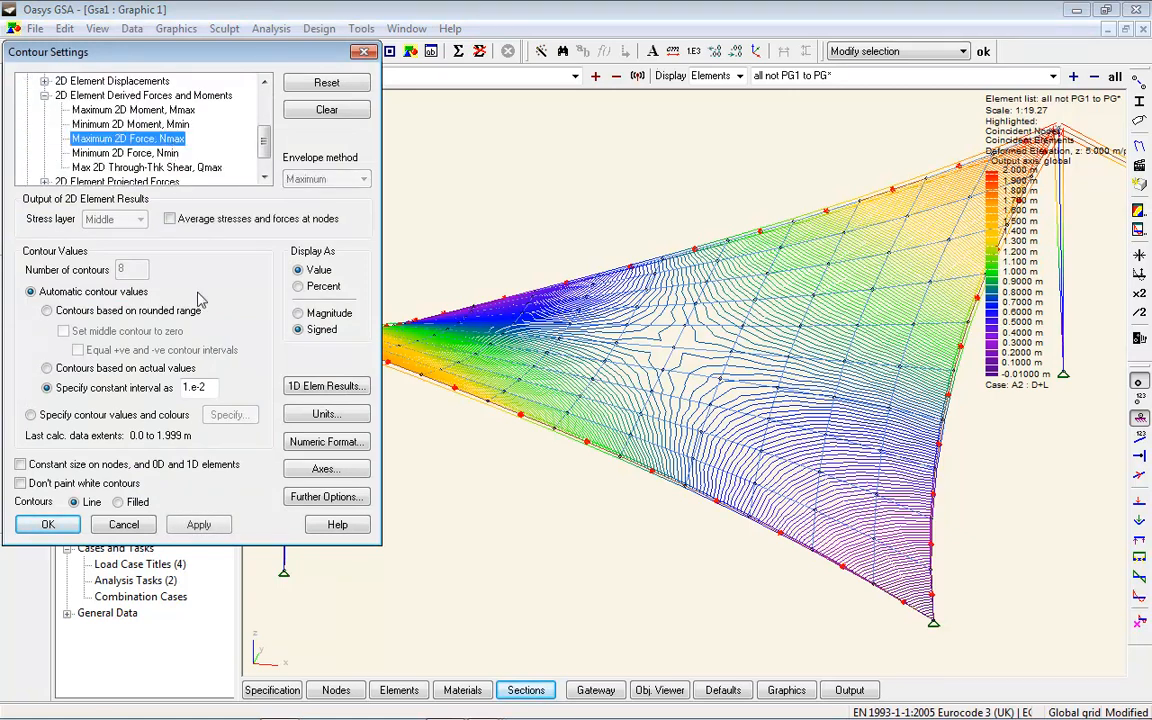
click(198, 524)
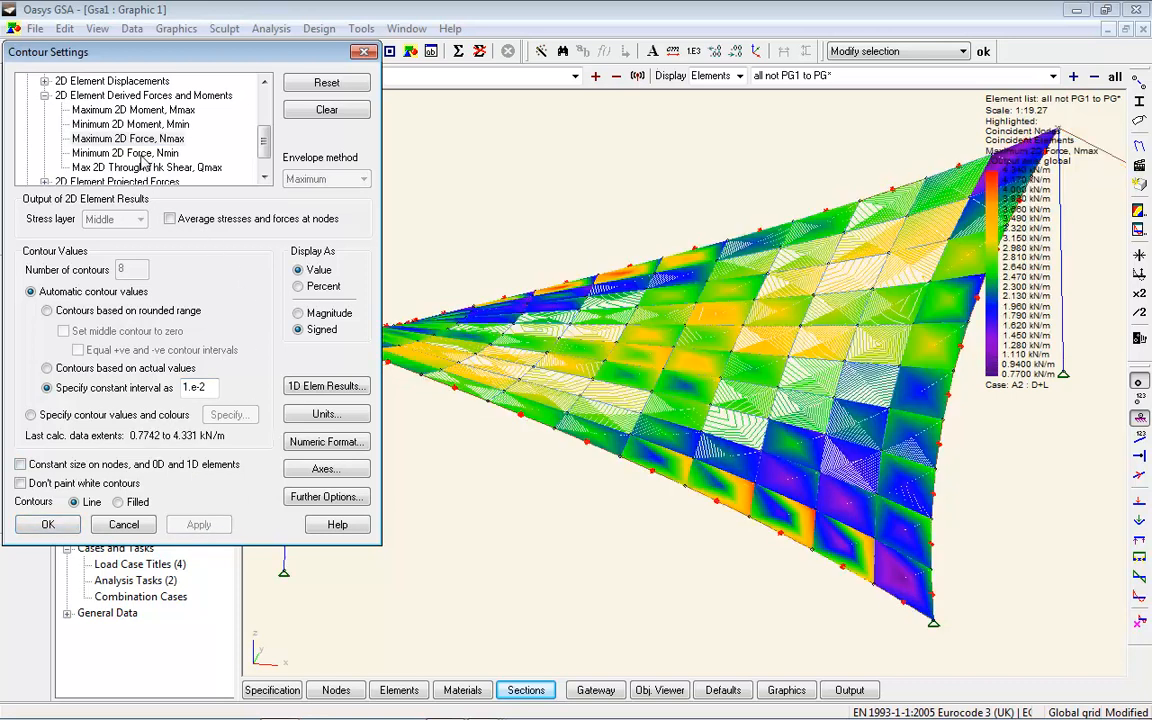
- Change the Nmax contours to filled, with automatic values based on a rounded range
click(118, 502)
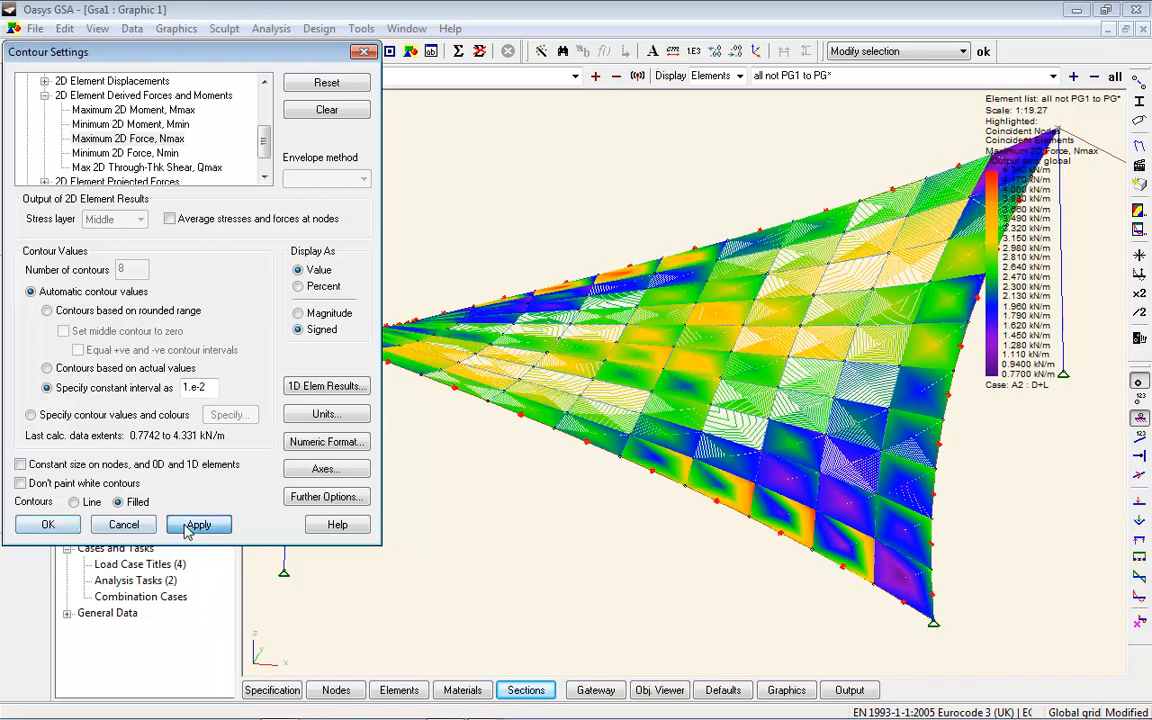
click(198, 524)
click(105, 313)
click(198, 524)
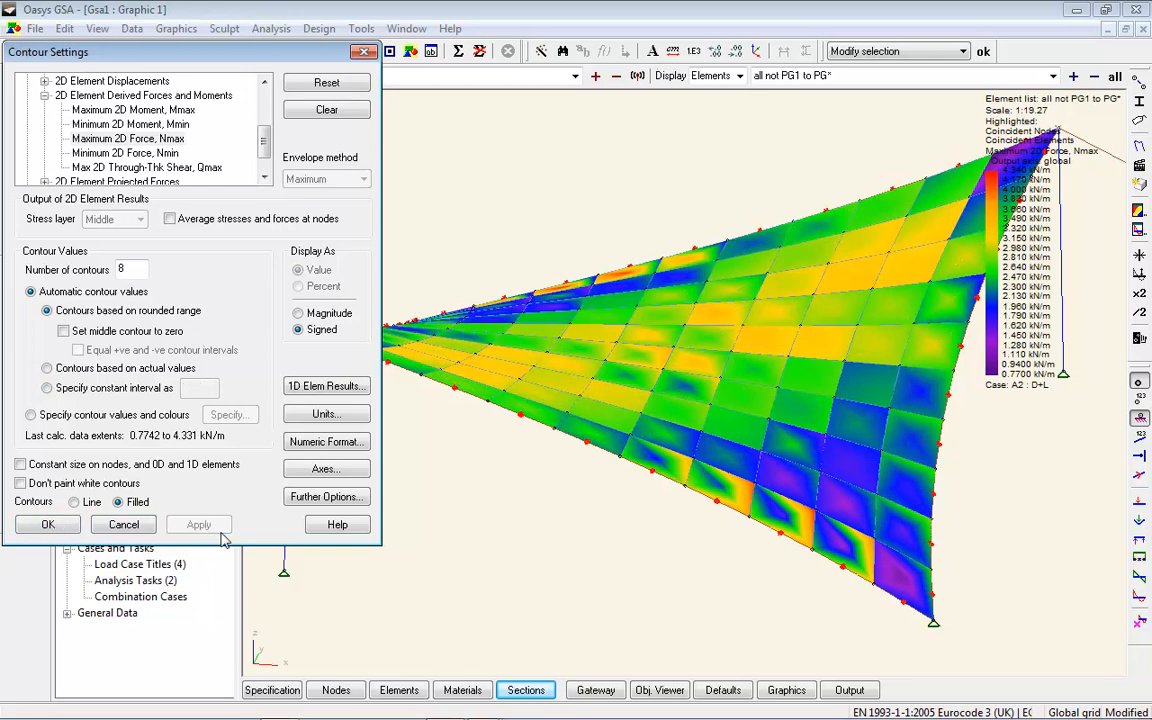
- Confirm the rounded-range Nmax contours and show the whole fabric model in plan
click(48, 525)
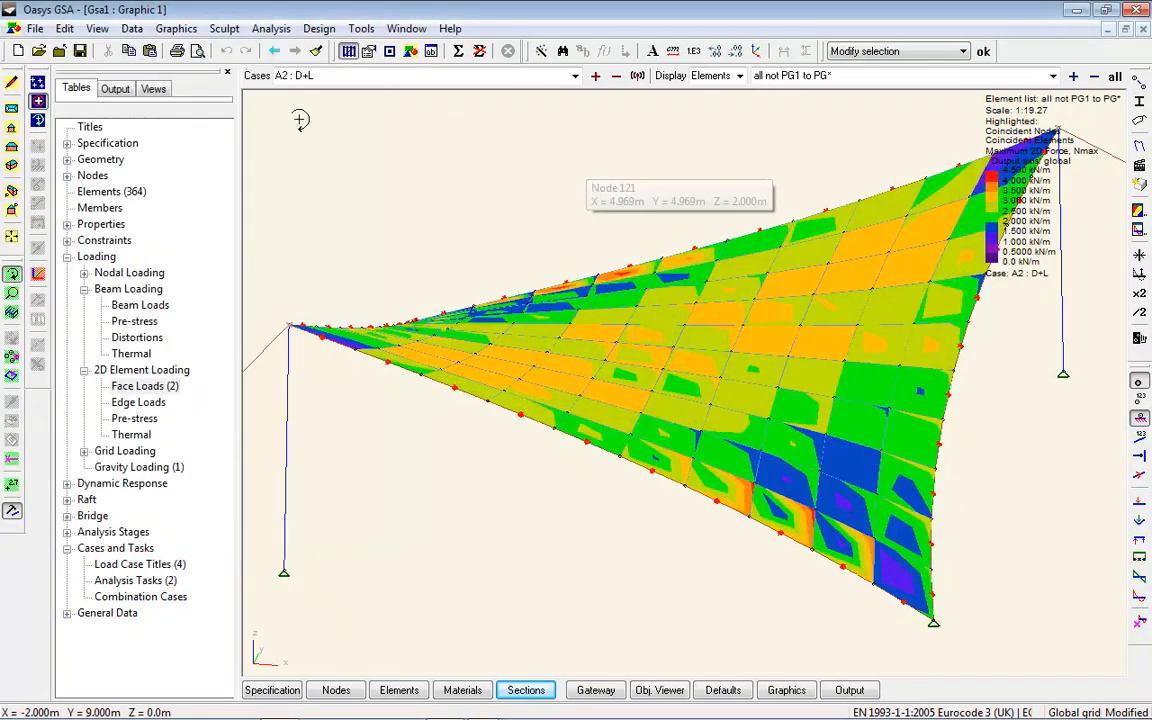
click(12, 109)
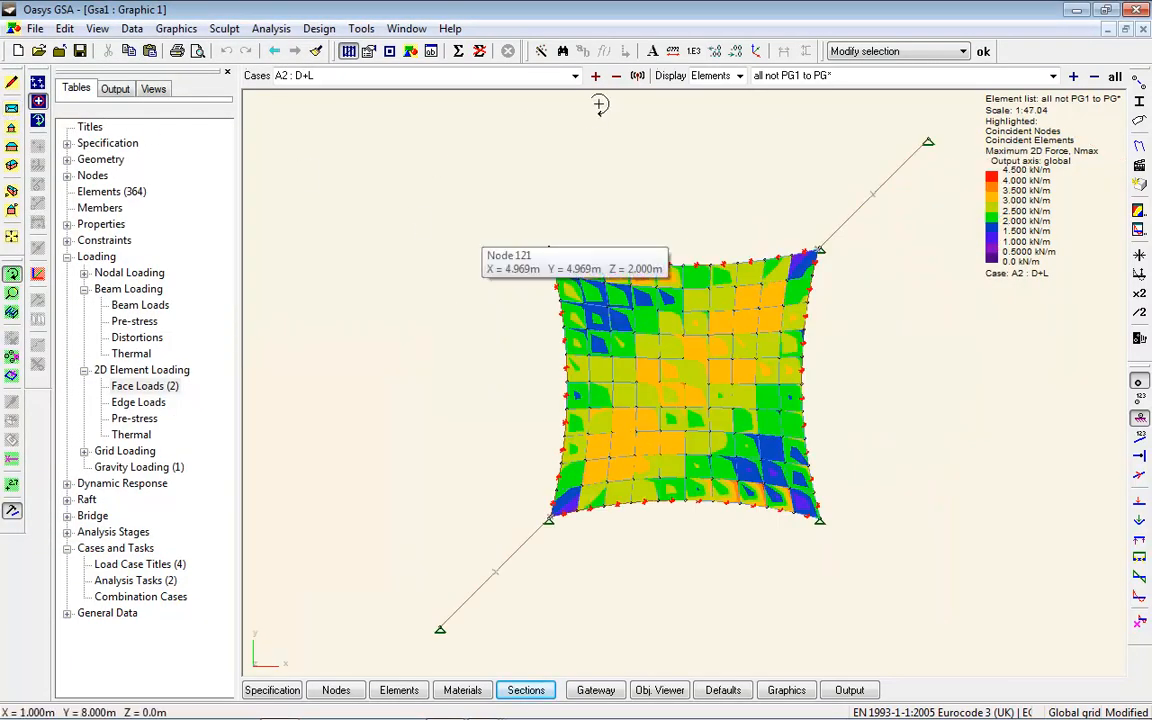
- Create combination case 1, named envelope, as the envelope of analysis cases A2 (D+L) and A3 (D+W)
double_click(140, 596)
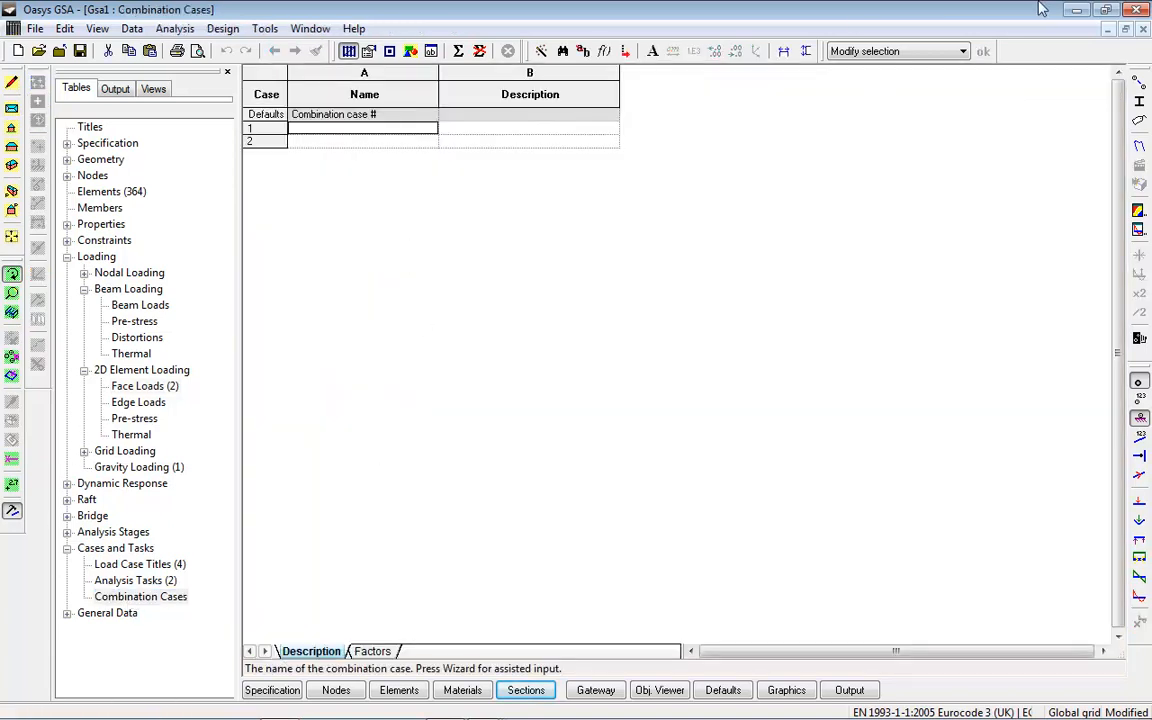
click(1125, 29)
click(541, 51)
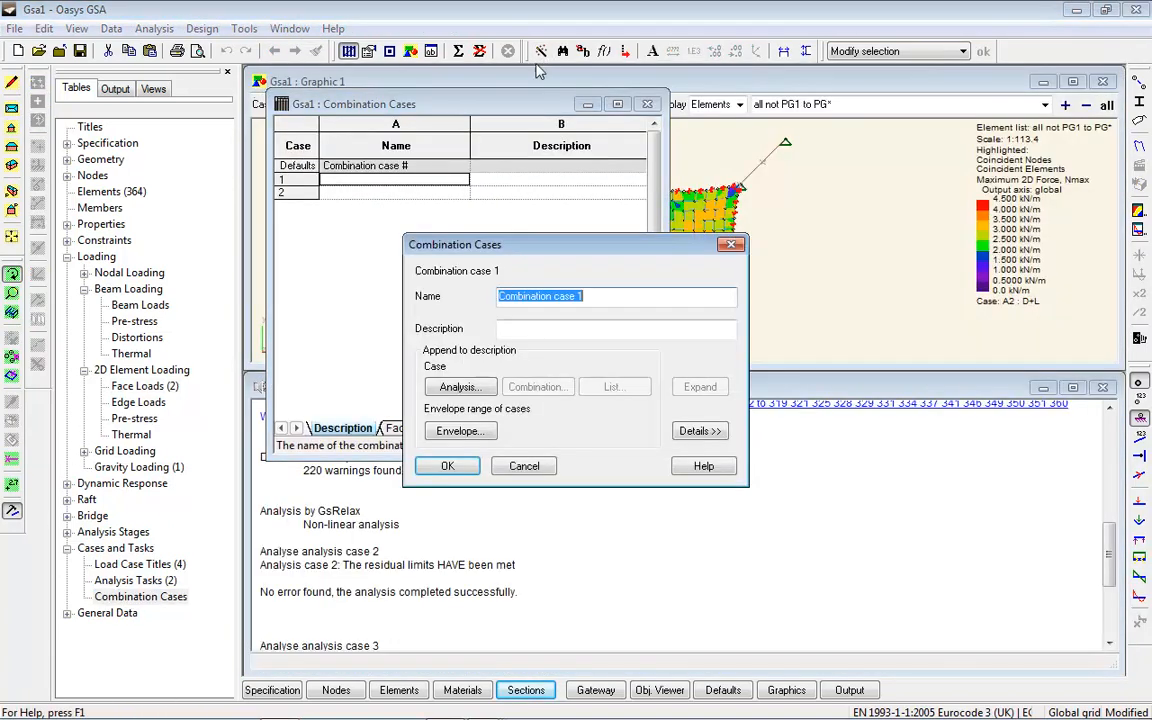
text(env)
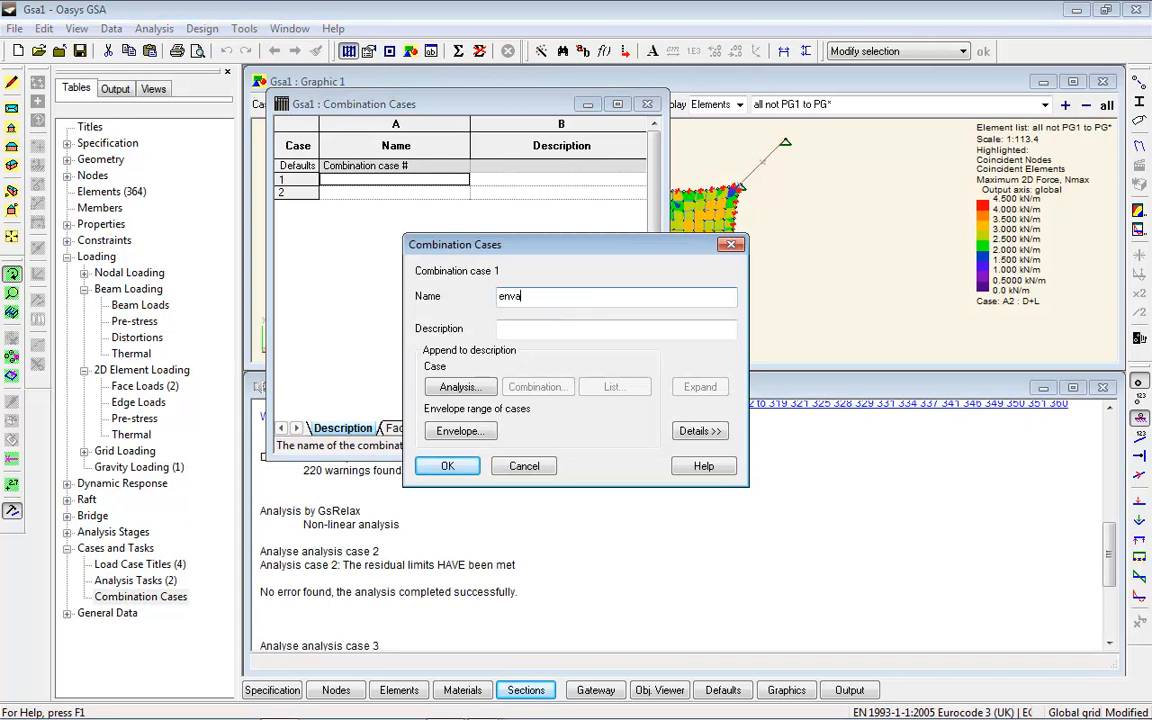
click(459, 431)
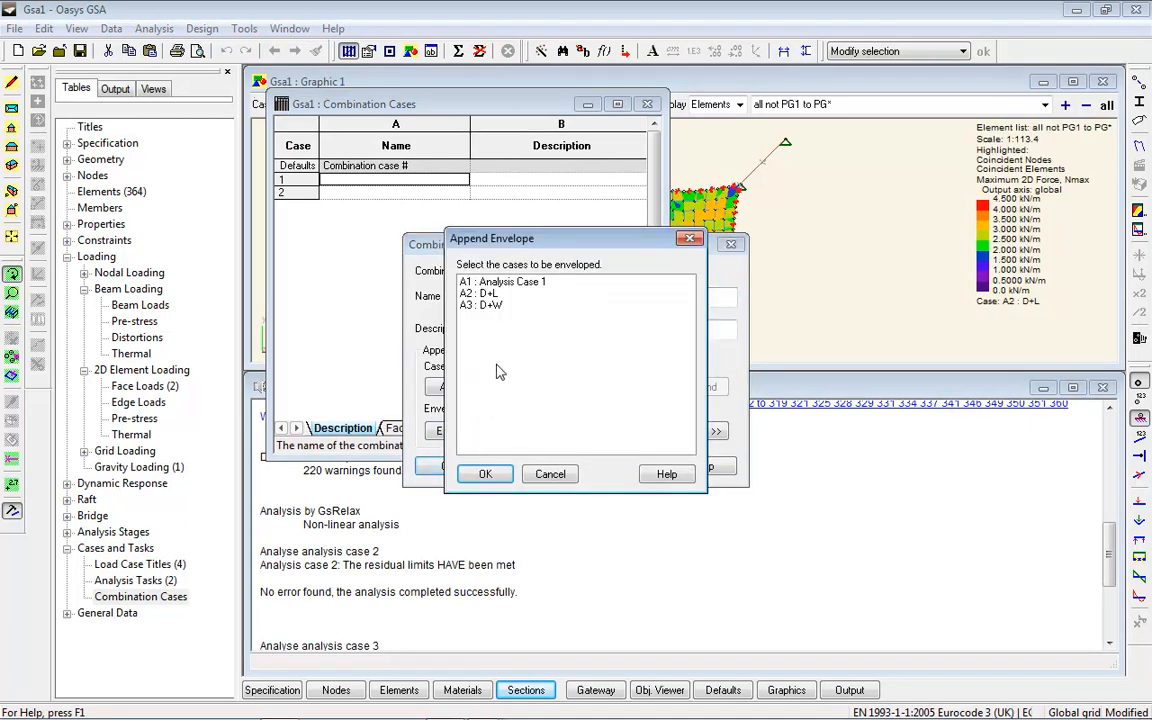
click(485, 472)
click(445, 466)
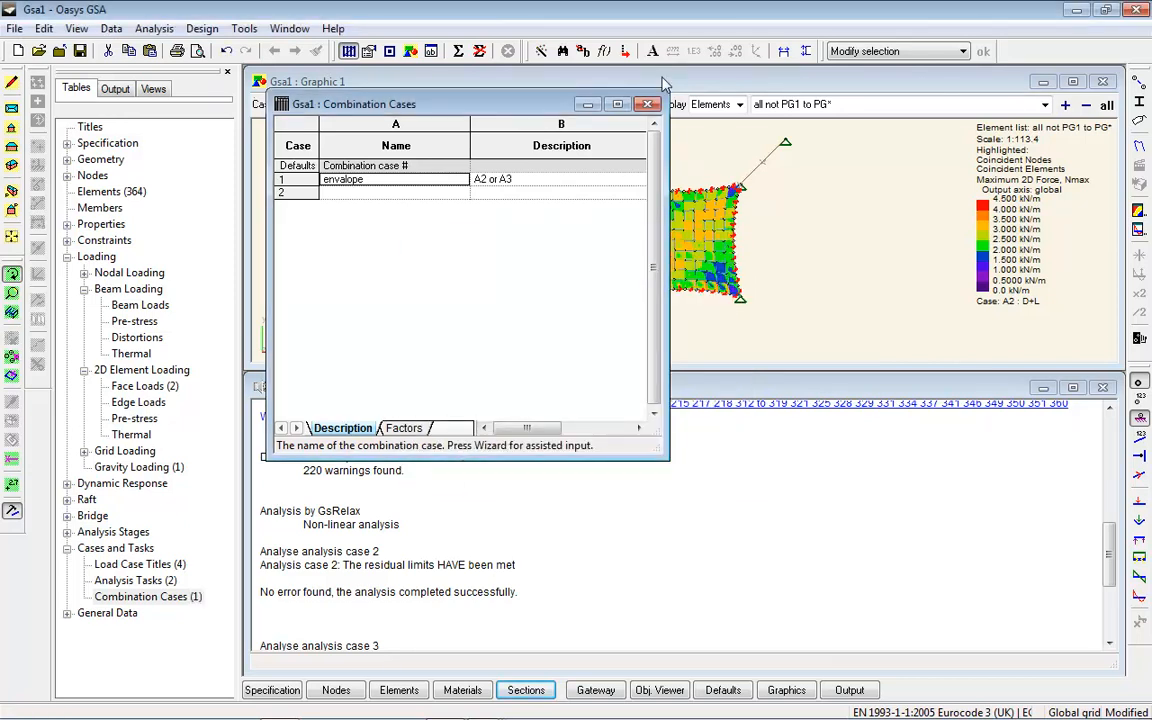
- Display the Nmax contours for combination case C1 in an enlarged graphic window and examine the whole fabric
click(662, 84)
click(596, 104)
click(597, 105)
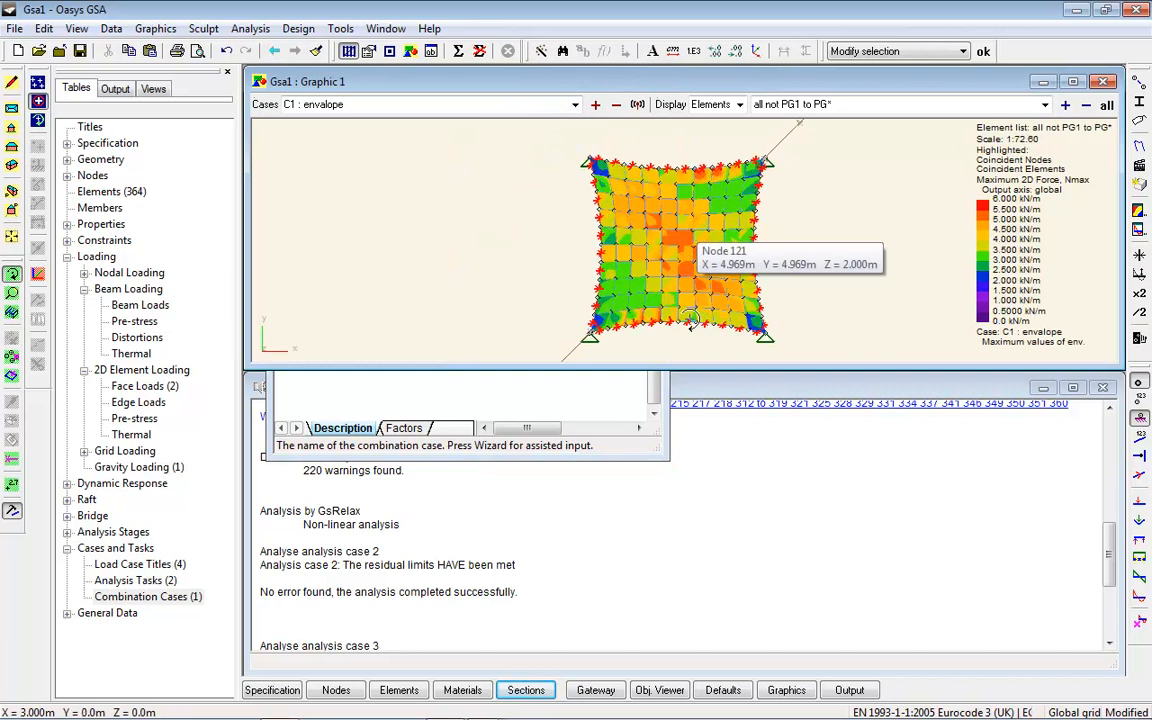
drag(692, 369, 680, 673)
scroll(645, 397, up, 3)
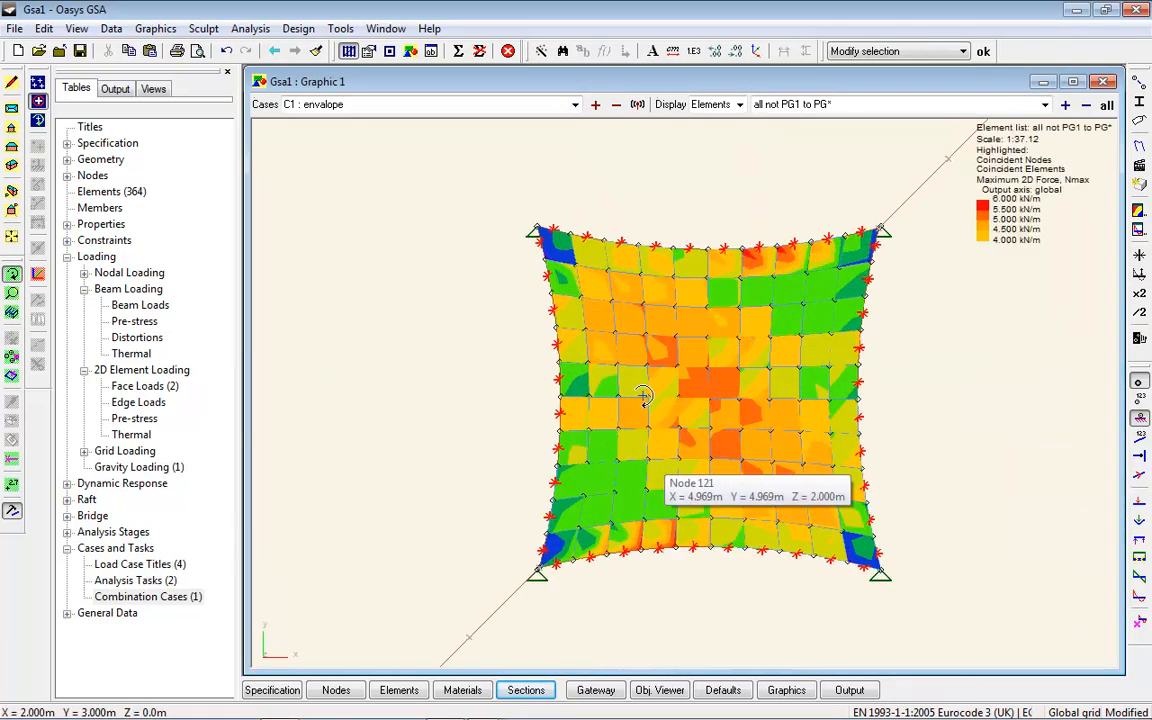
mouse_move(761, 378)
mouse_down()
mouse_move(700, 386)
mouse_move(745, 378)
mouse_up()
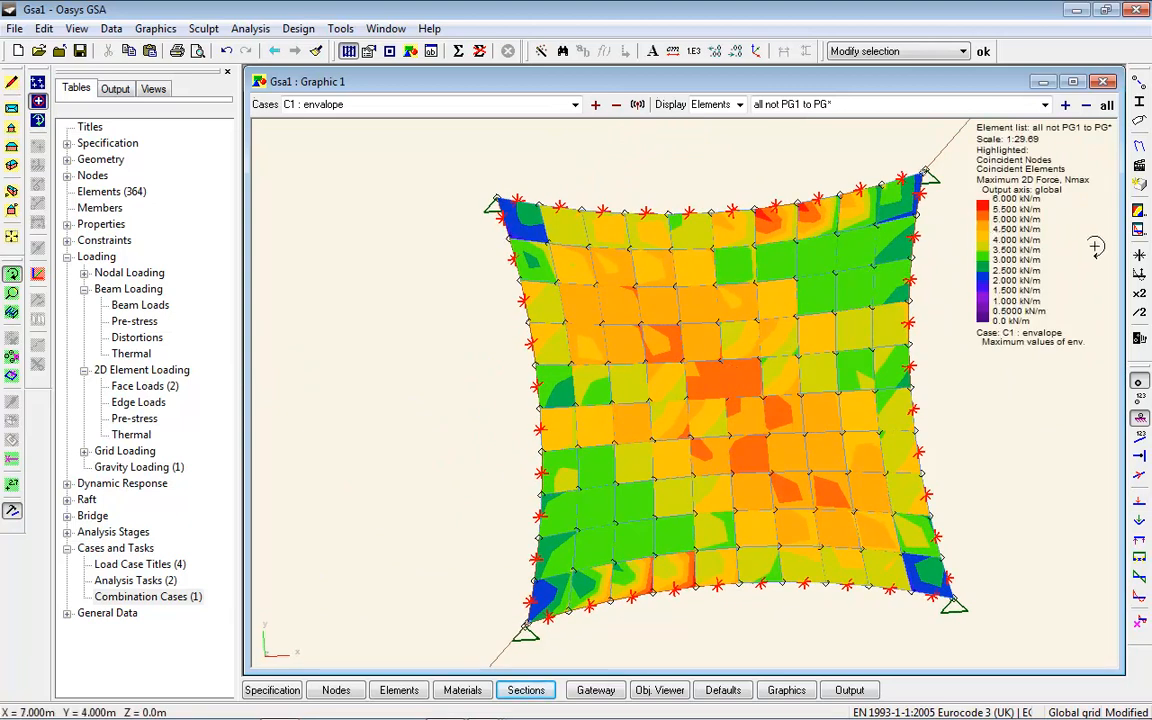
- Contour the envelope case's minimum 2D force, Nmin, on the fabric
click(1139, 210)
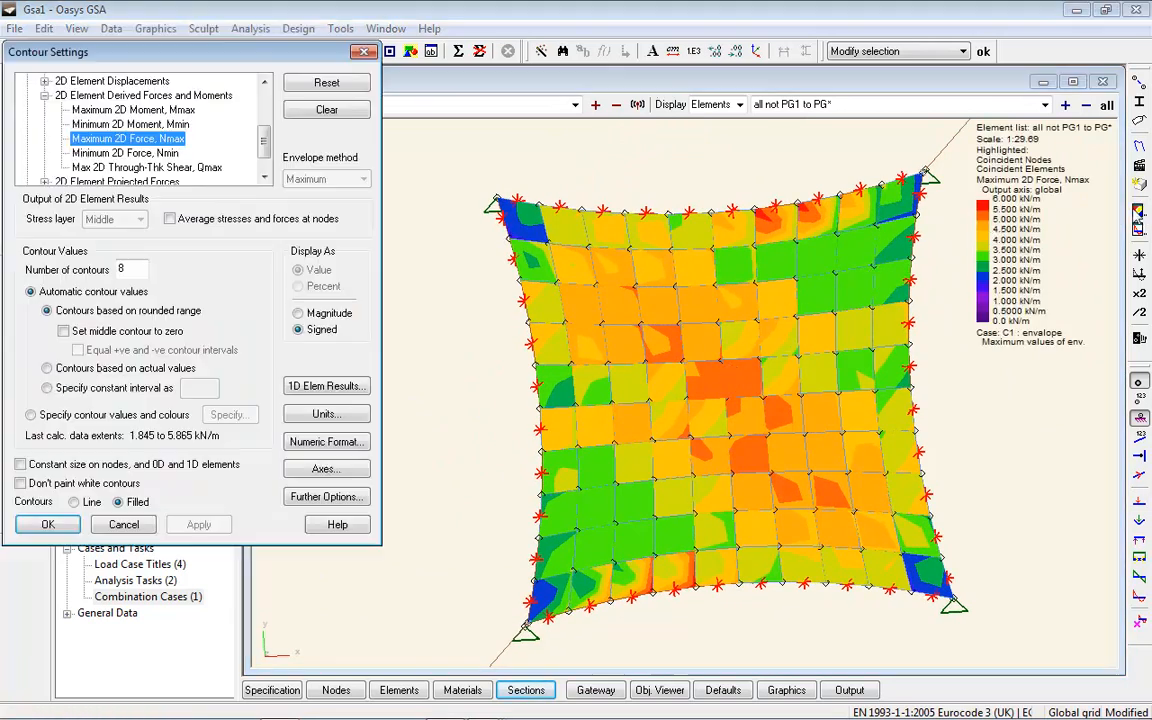
click(140, 154)
click(198, 523)
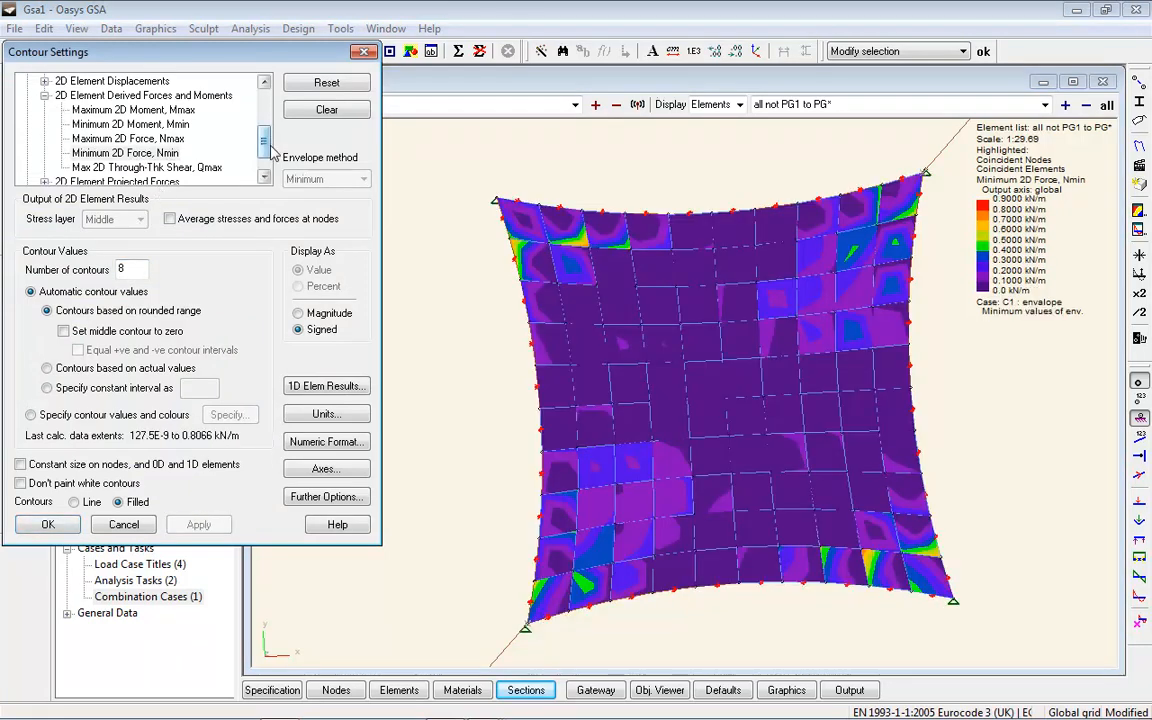
- Contour the envelope's projected 2D forces Nx and Ny in turn, and examine the Ny pattern in 3D
scroll(265, 154, down, 1)
click(44, 152)
click(100, 110)
click(198, 524)
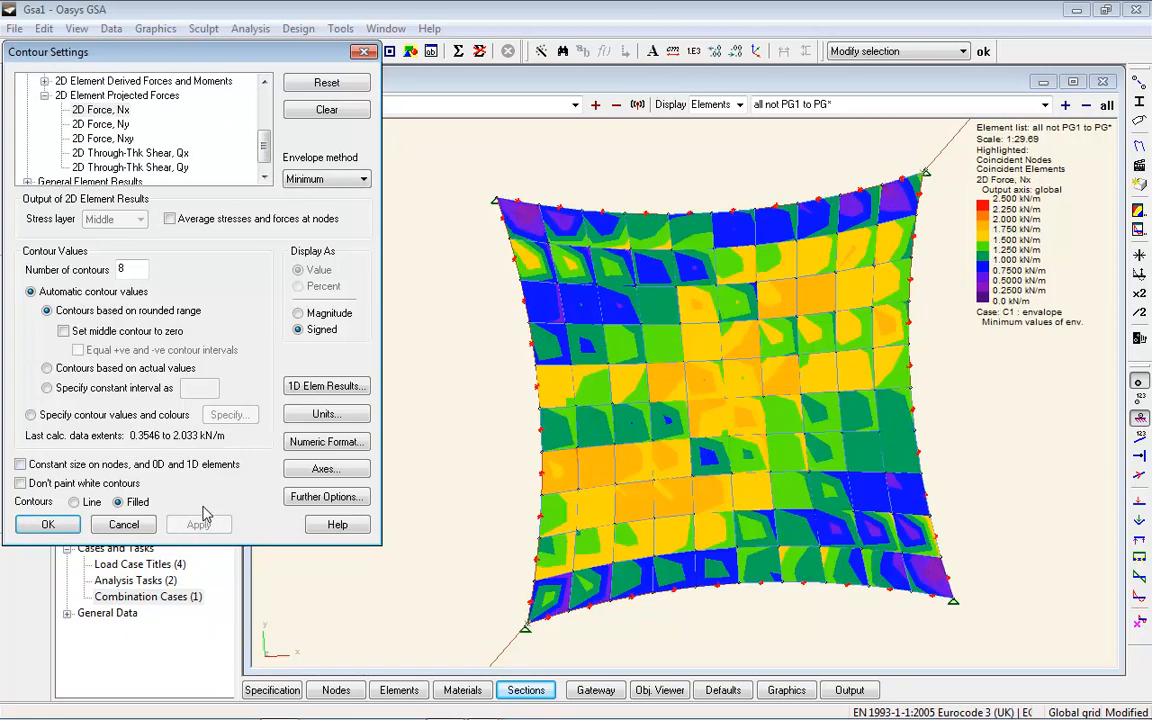
click(102, 124)
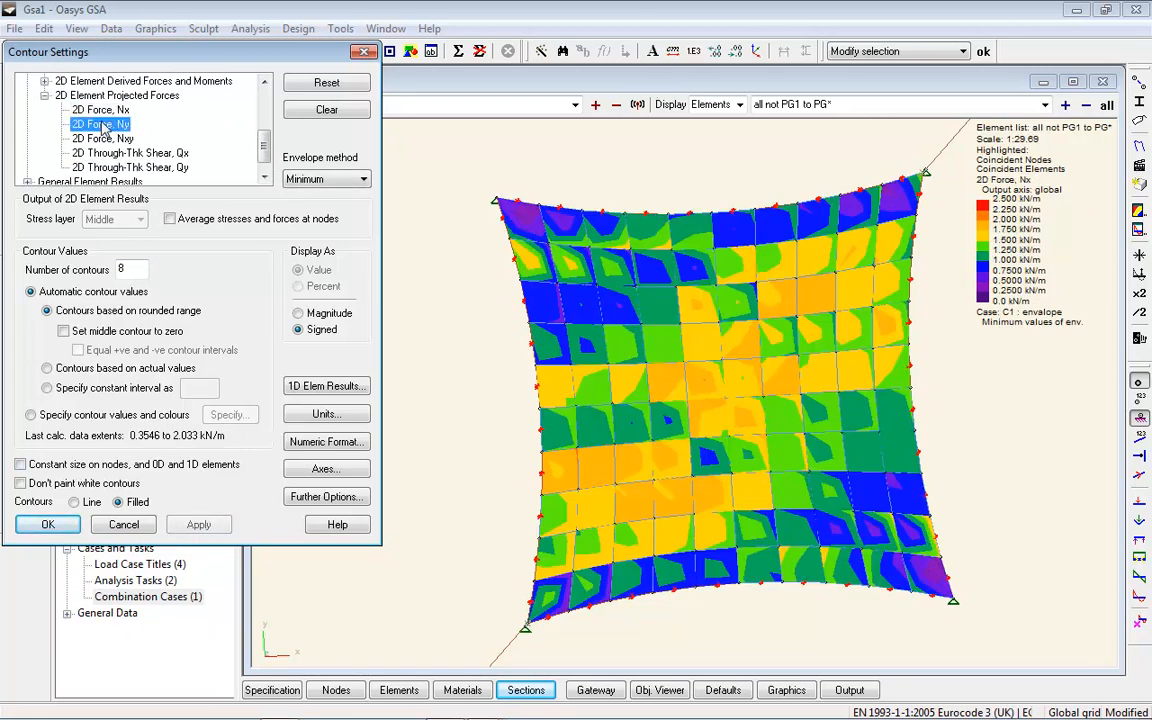
click(198, 524)
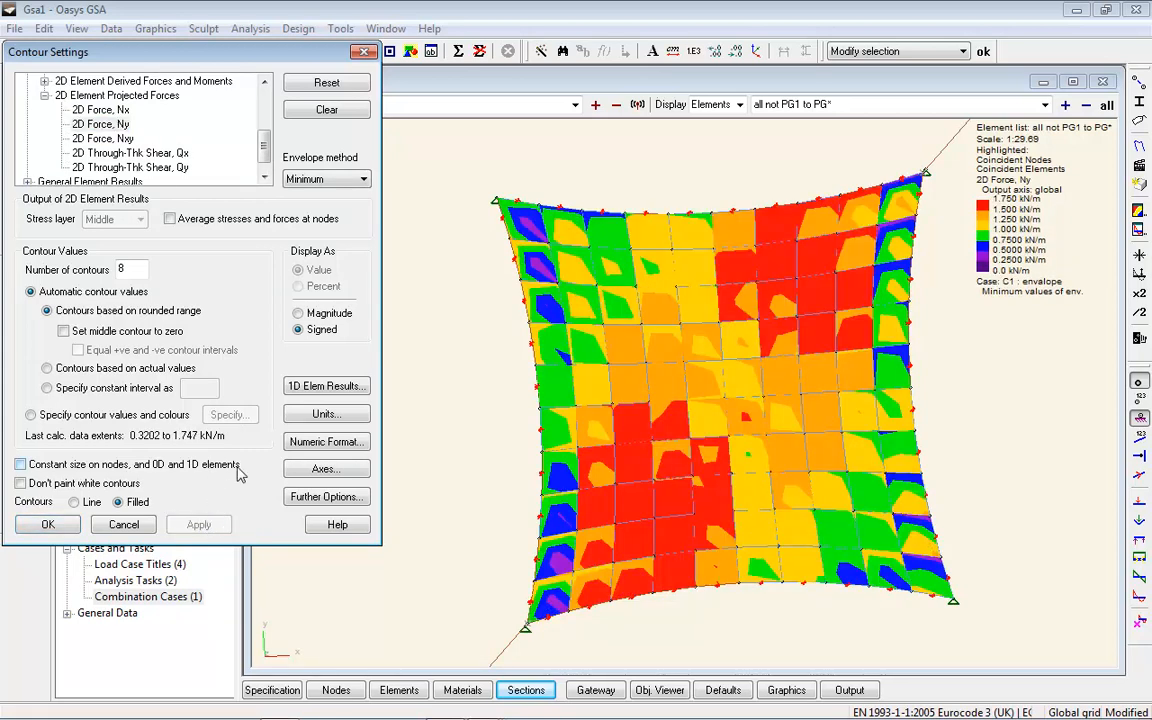
click(49, 525)
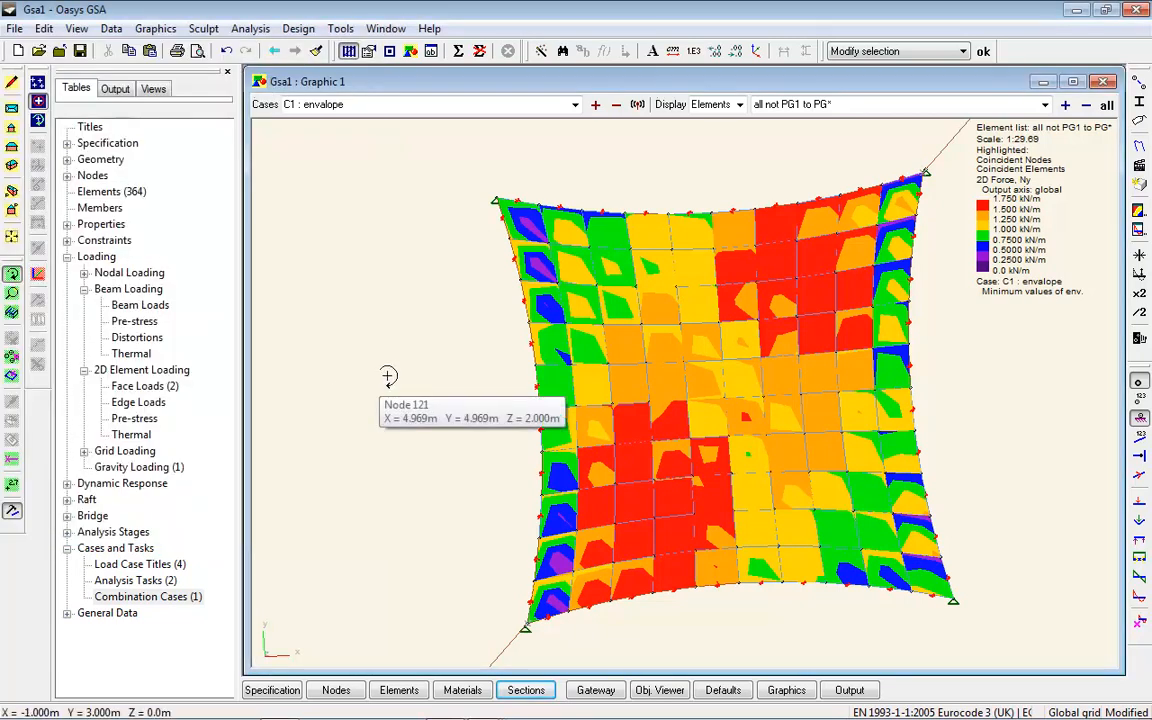
drag(674, 474, 686, 376)
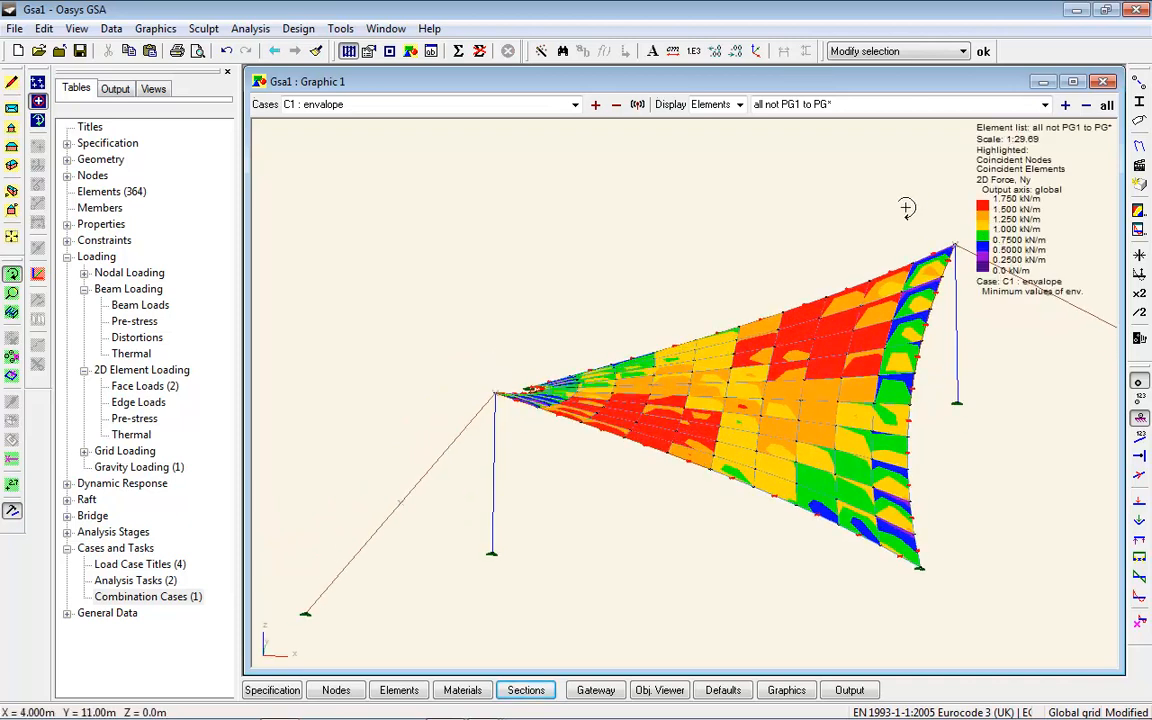
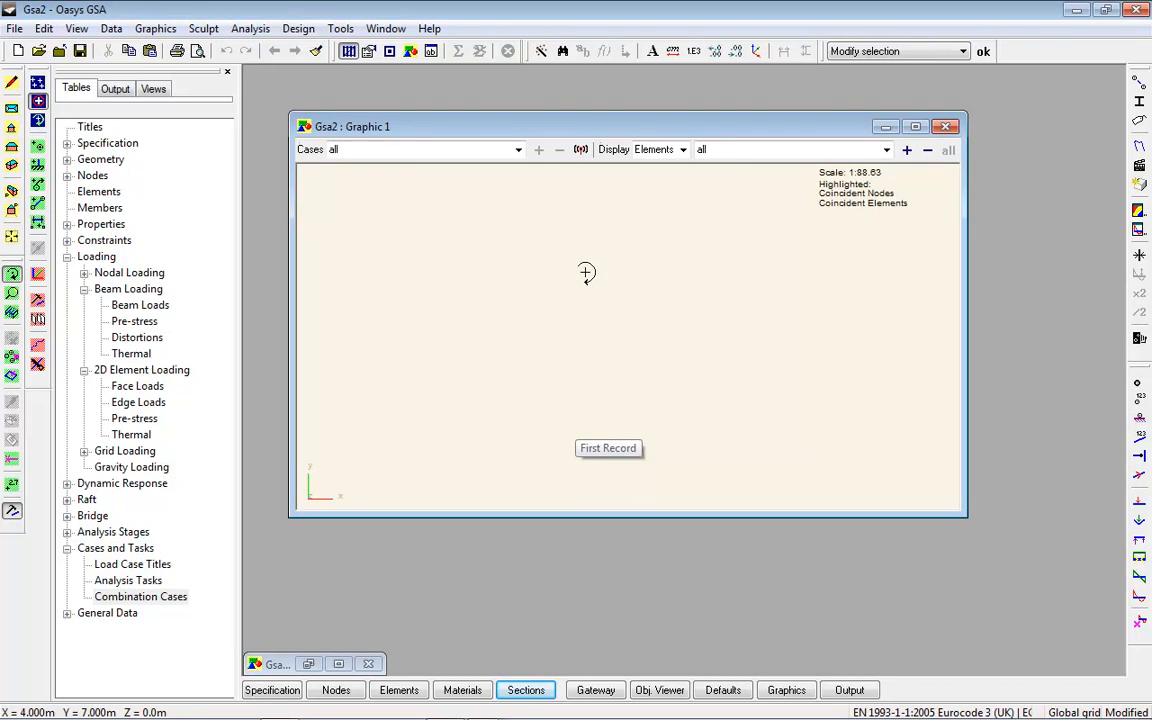
- Draw a single 1D element about 10 m long along the x axis in the new Gsa2 model and display its nodes
key(shift+F4)
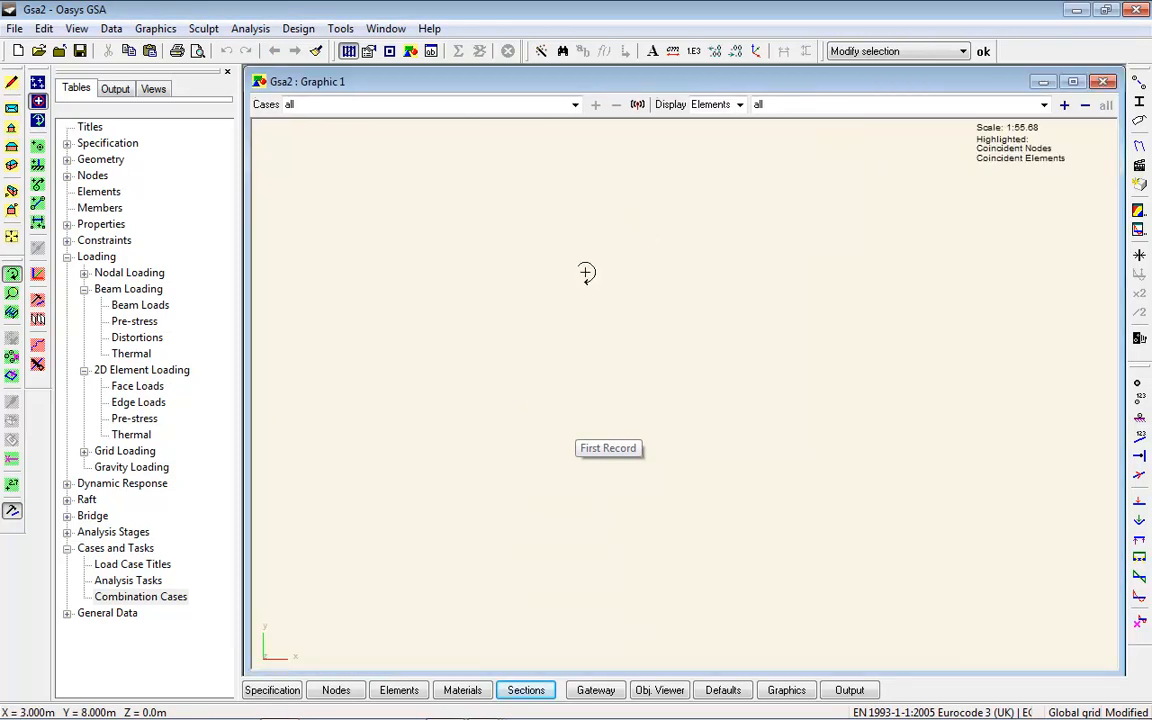
click(37, 82)
click(38, 205)
click(455, 622)
click(911, 622)
click(37, 82)
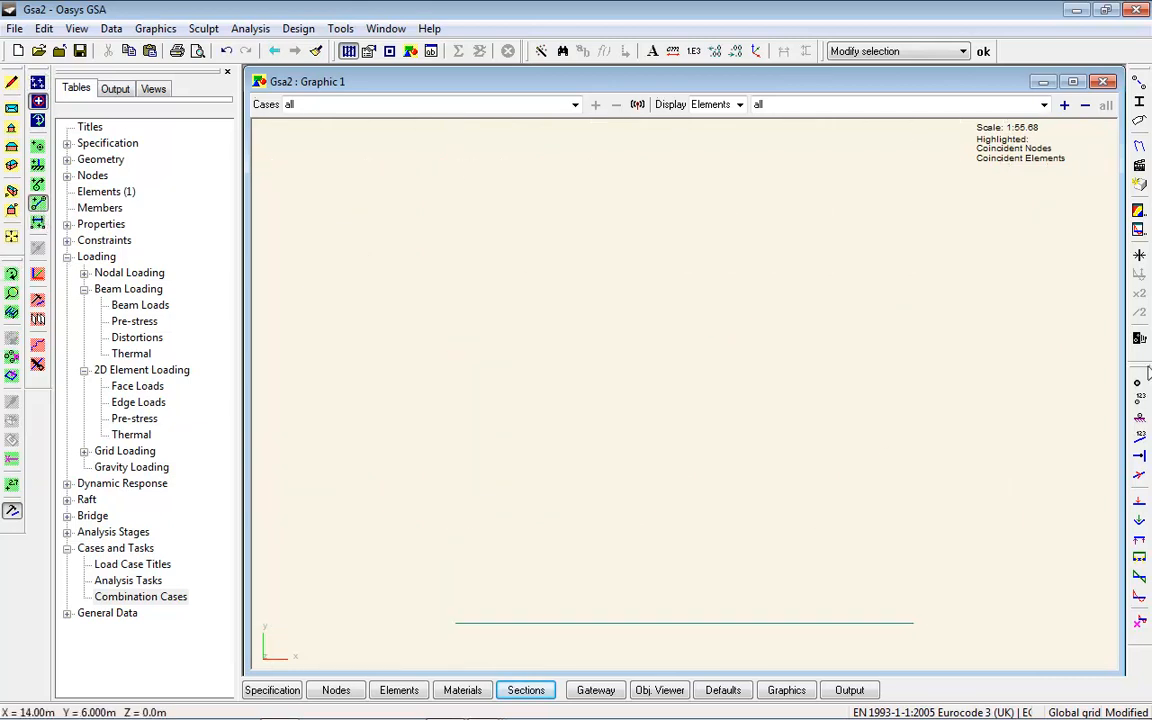
click(1138, 382)
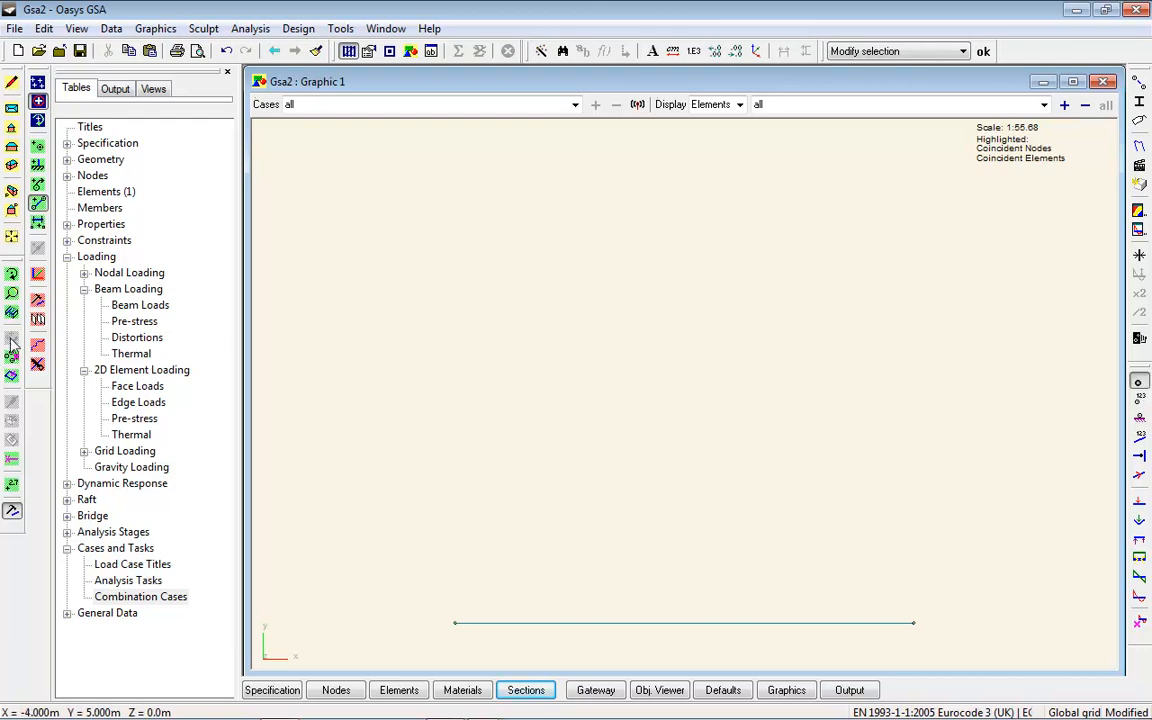
- Split the 1D element into 10 equal parts
click(11, 376)
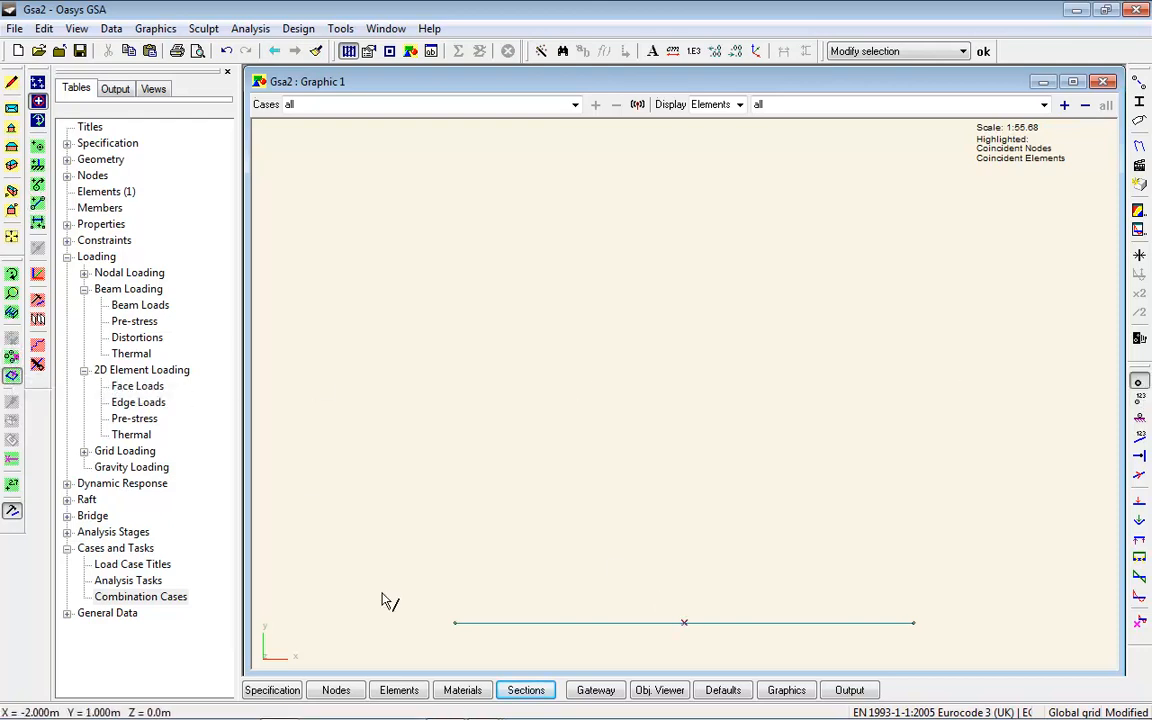
click(38, 365)
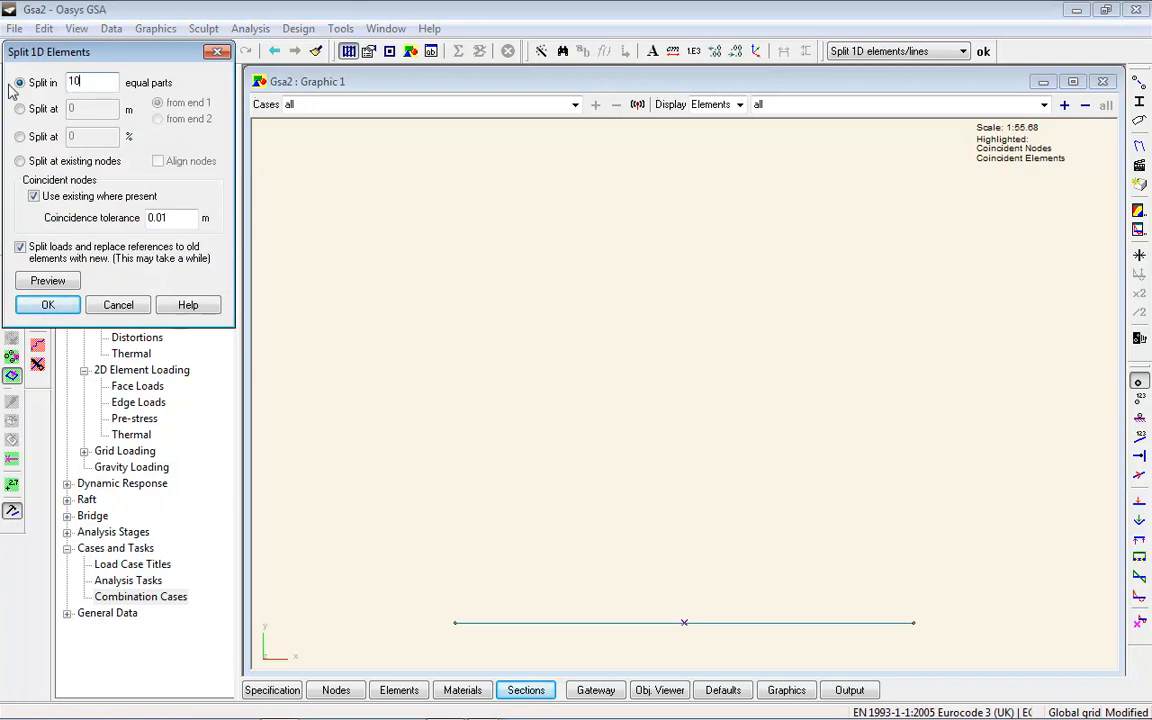
click(72, 302)
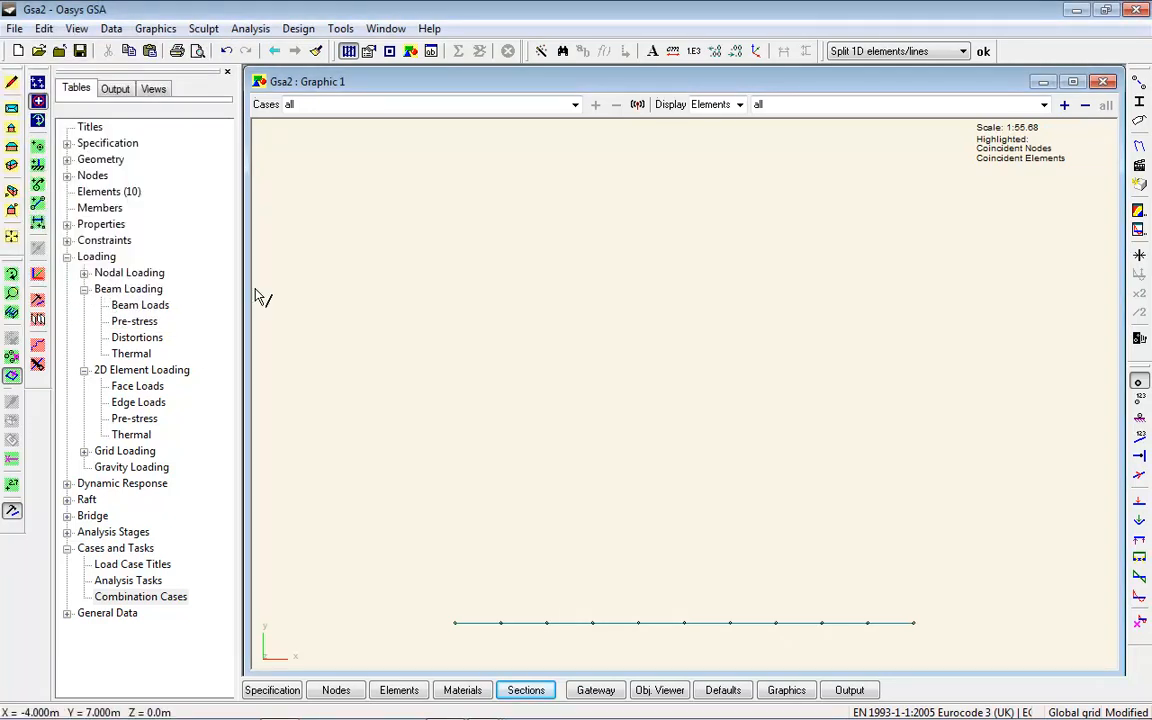
- Select all ten elements along the line in isometric view and modify their 1D element type
click(15, 171)
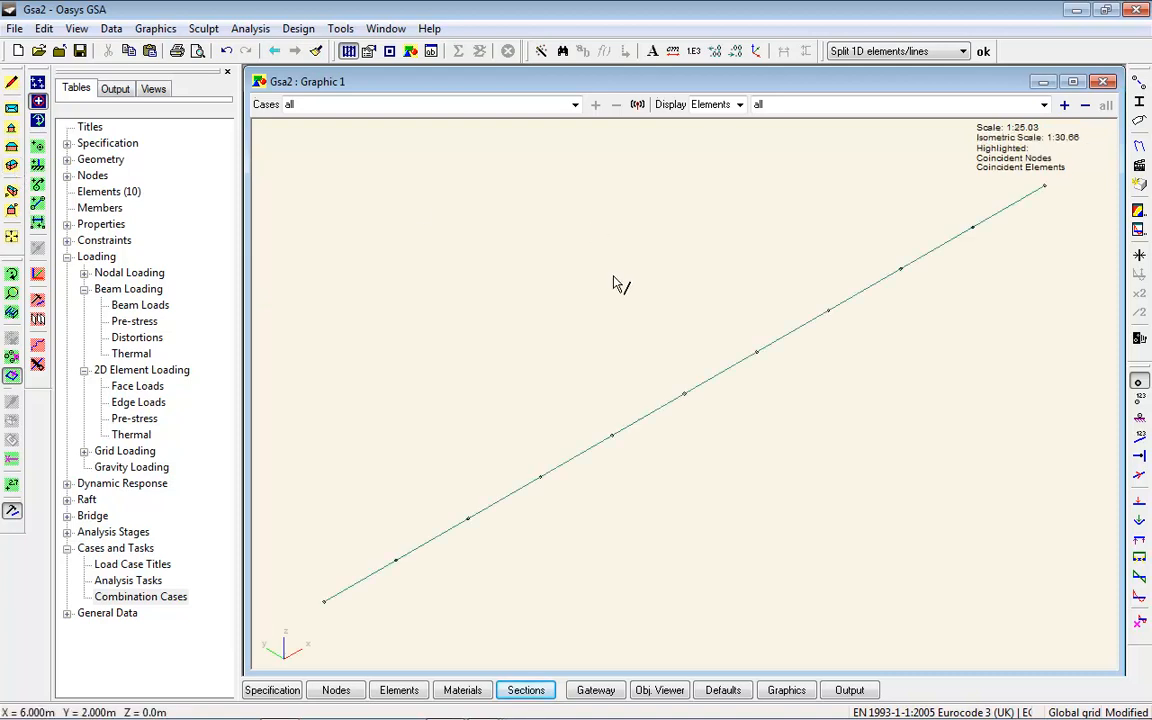
drag(1095, 180, 300, 600)
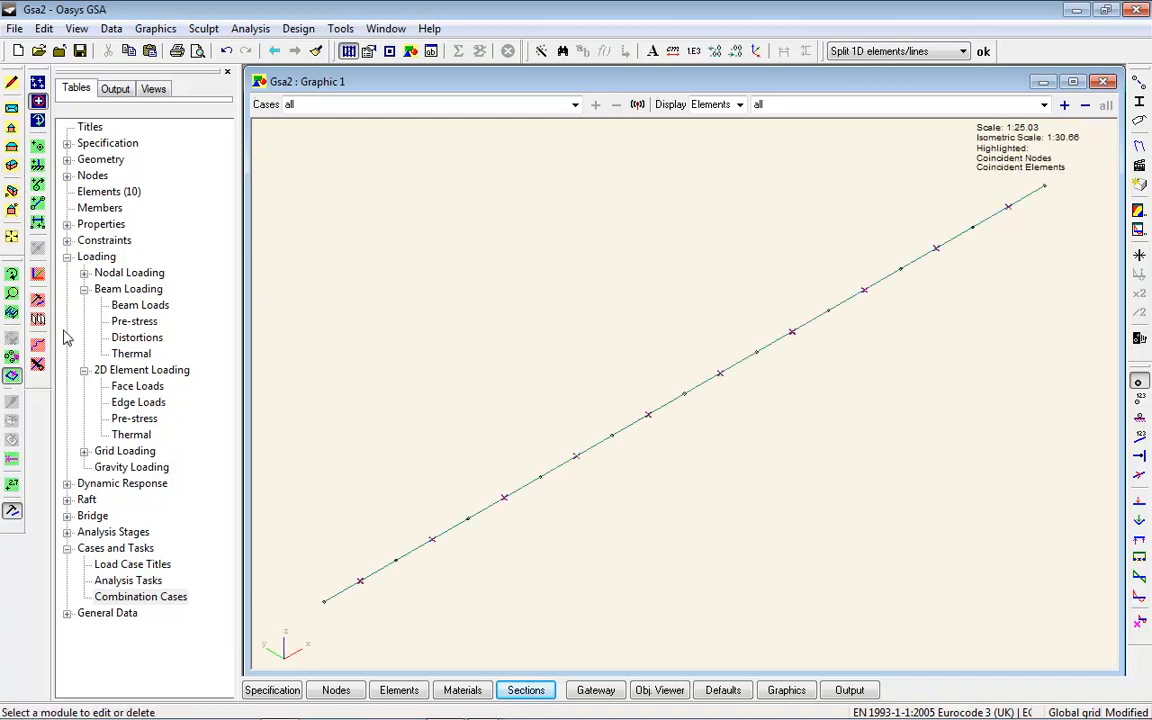
click(37, 316)
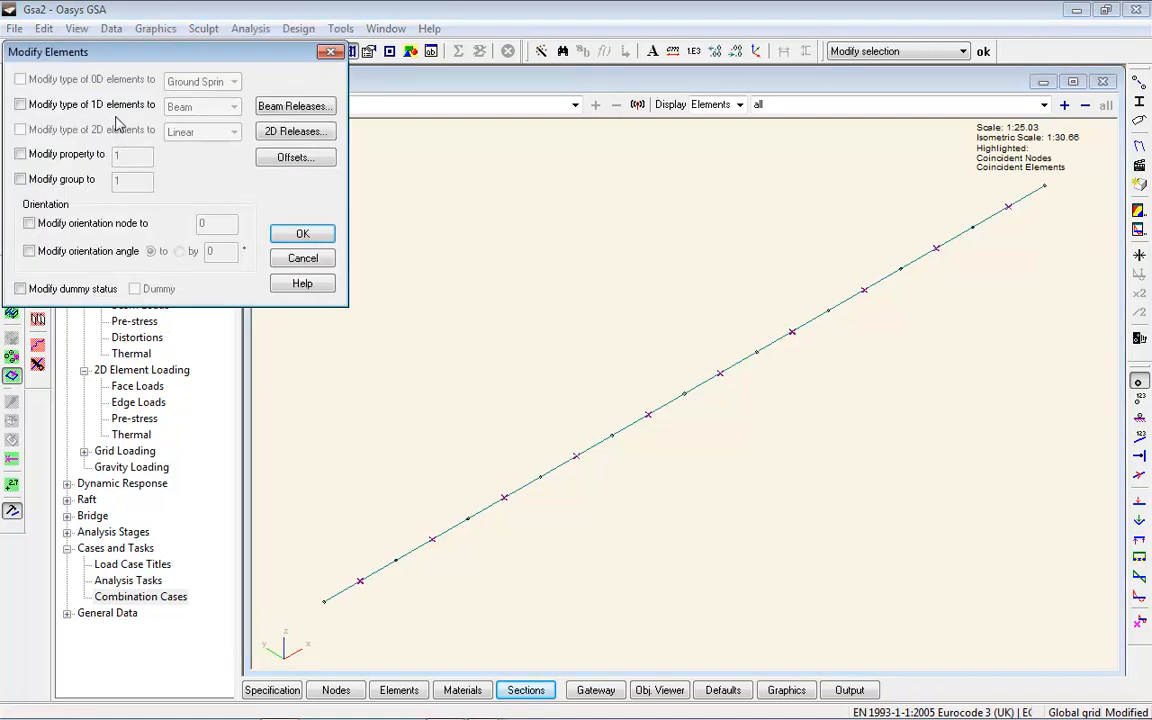
click(62, 106)
click(233, 106)
click(190, 146)
click(290, 235)
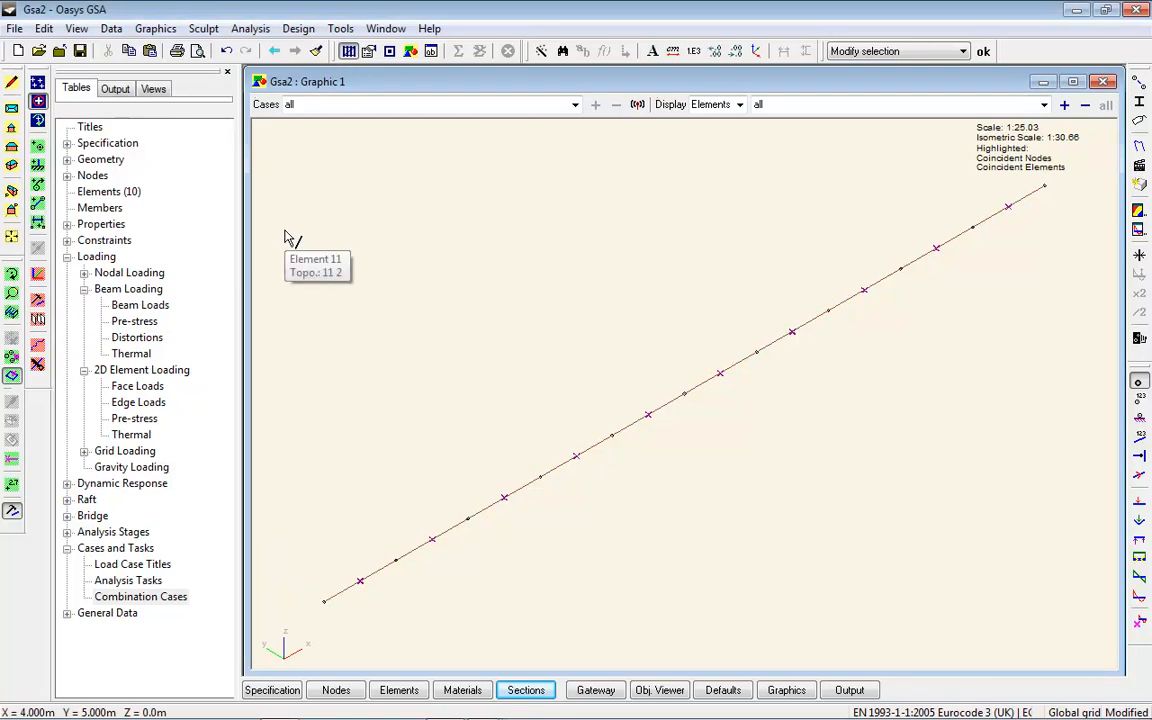
- Copy the ten selected elements once, shifted by 2 m in z, to form the upper chord
click(37, 298)
click(306, 147)
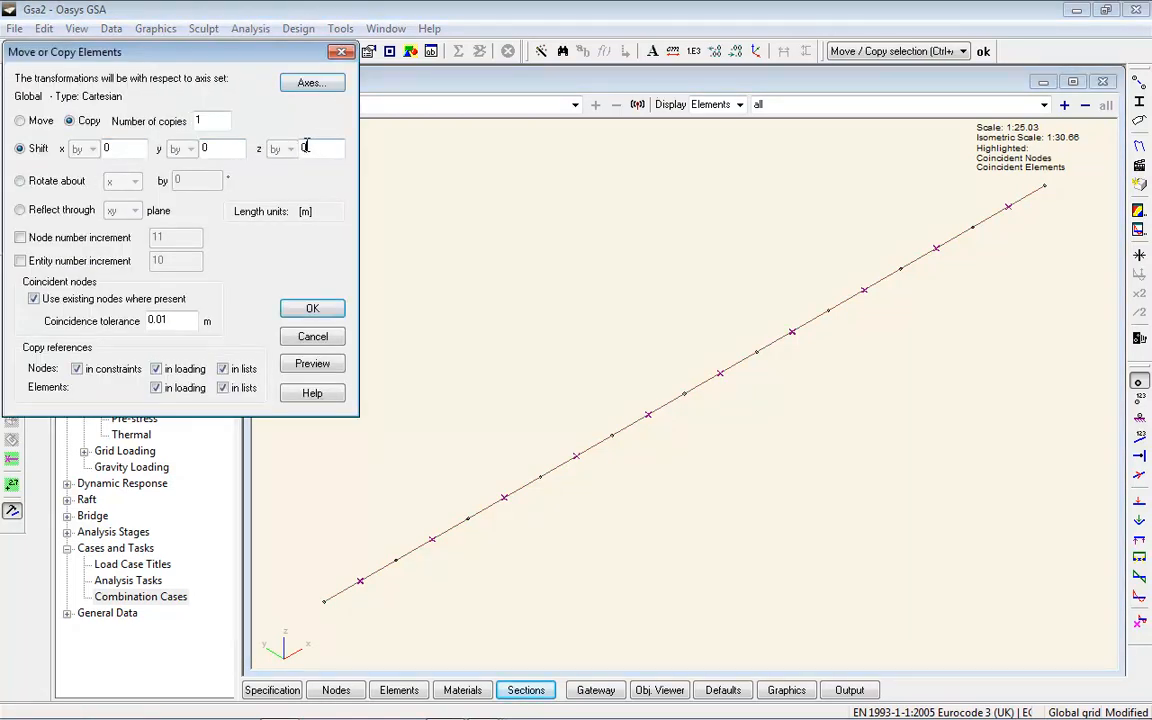
text(2)
click(322, 362)
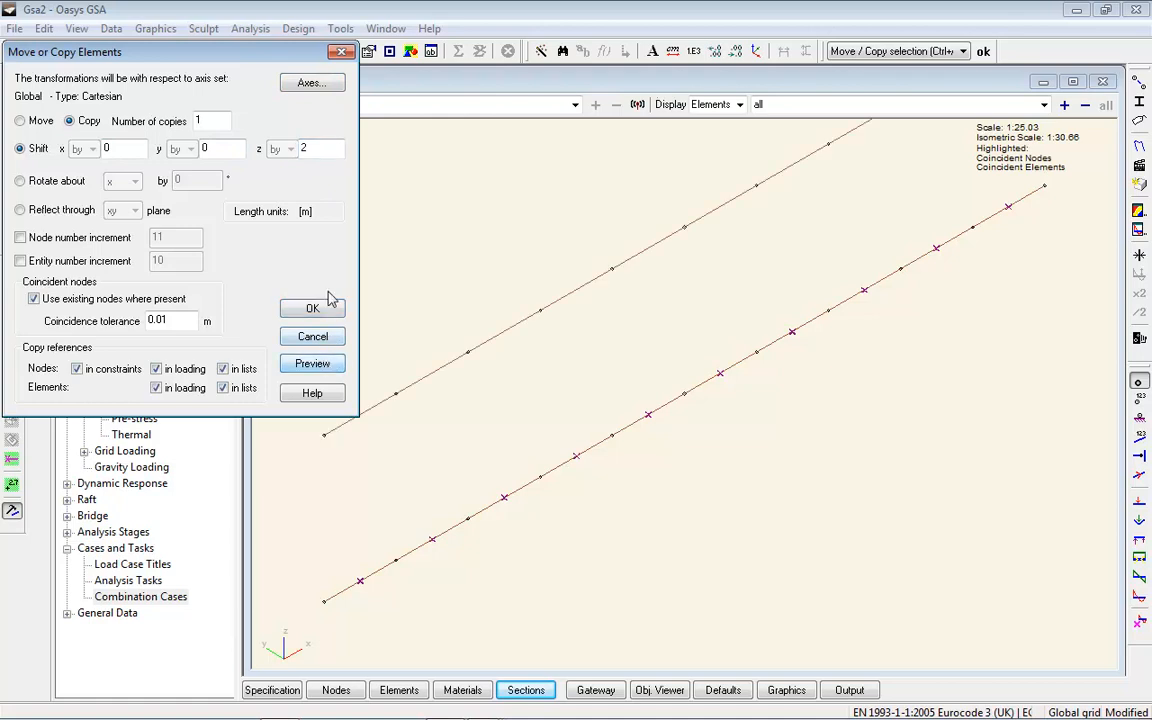
click(322, 309)
click(12, 237)
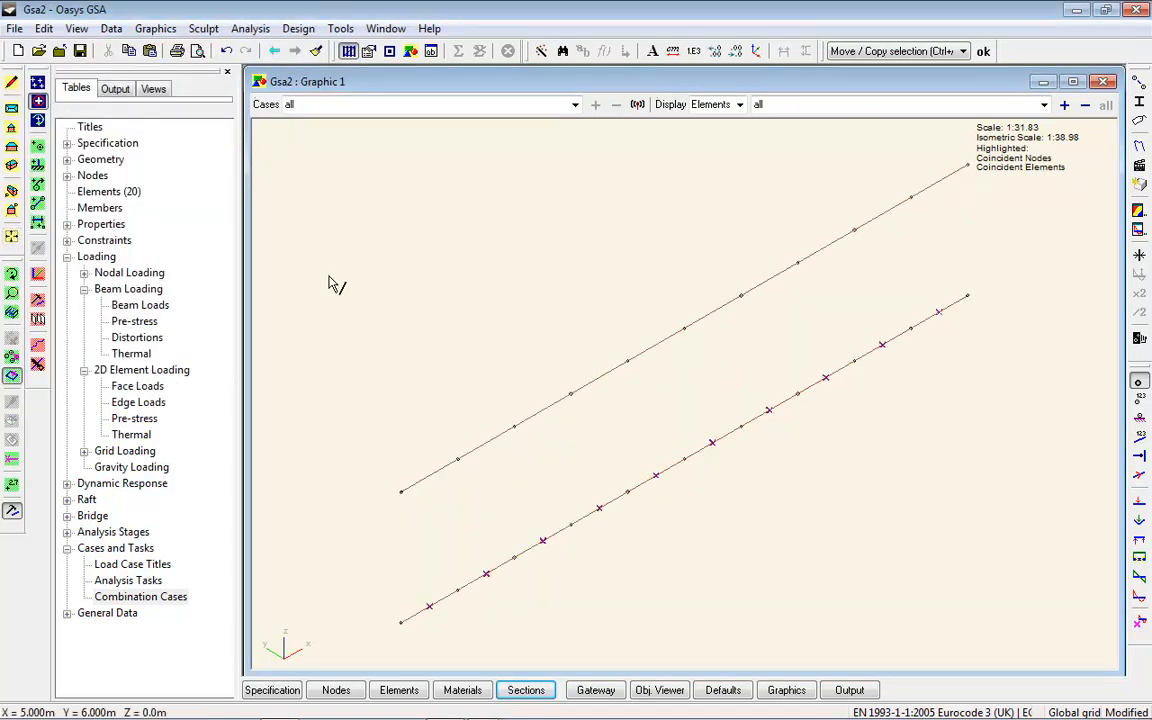
- In the x-z elevation view, draw ten zigzag diagonal elements between the chords, from the upper chord's x = 0 end node to its x = 10 m end node
click(12, 147)
click(361, 228)
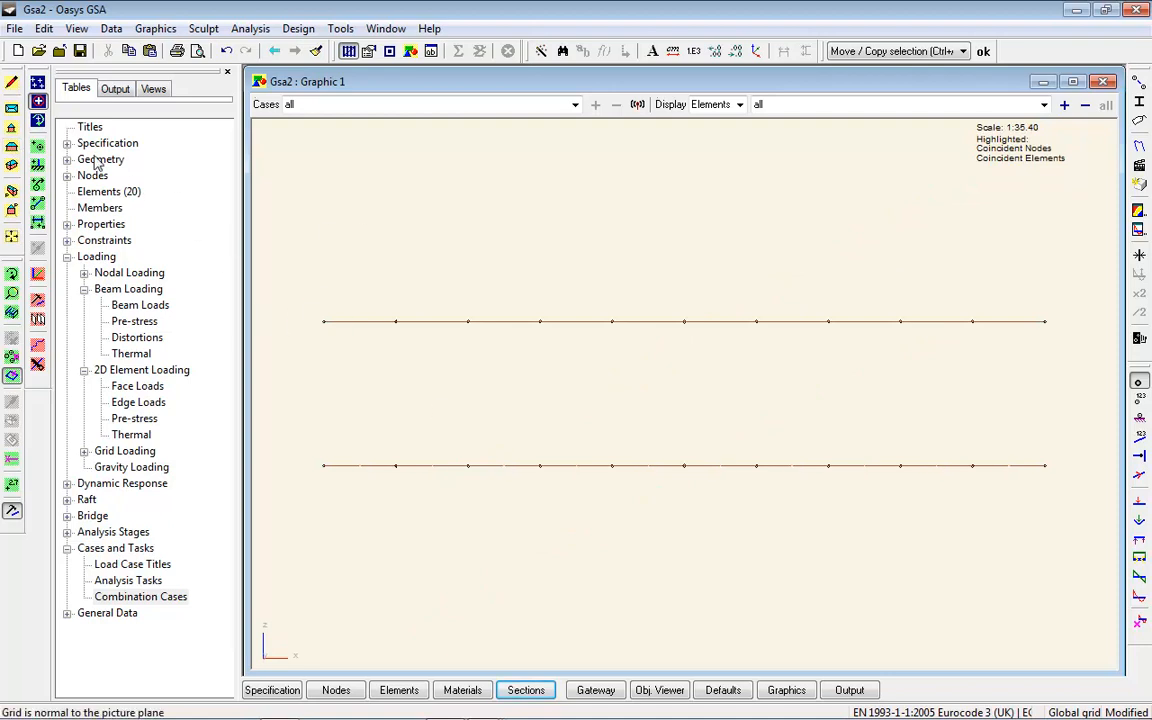
click(38, 204)
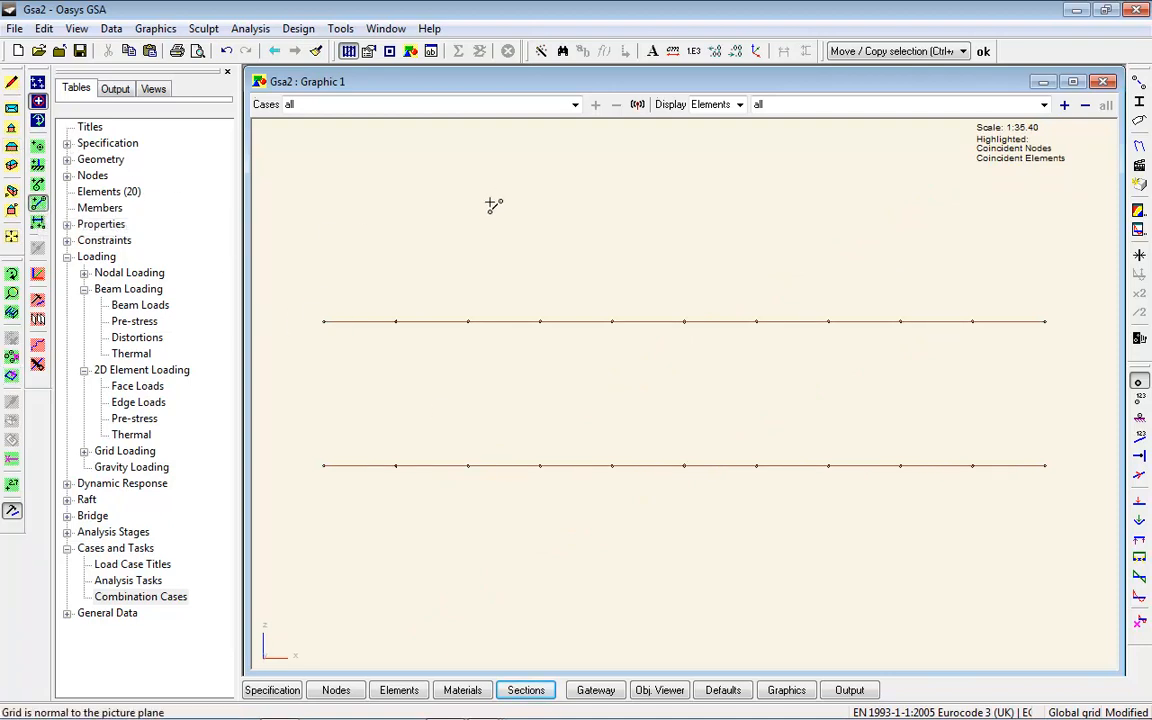
click(325, 322)
click(396, 465)
click(469, 323)
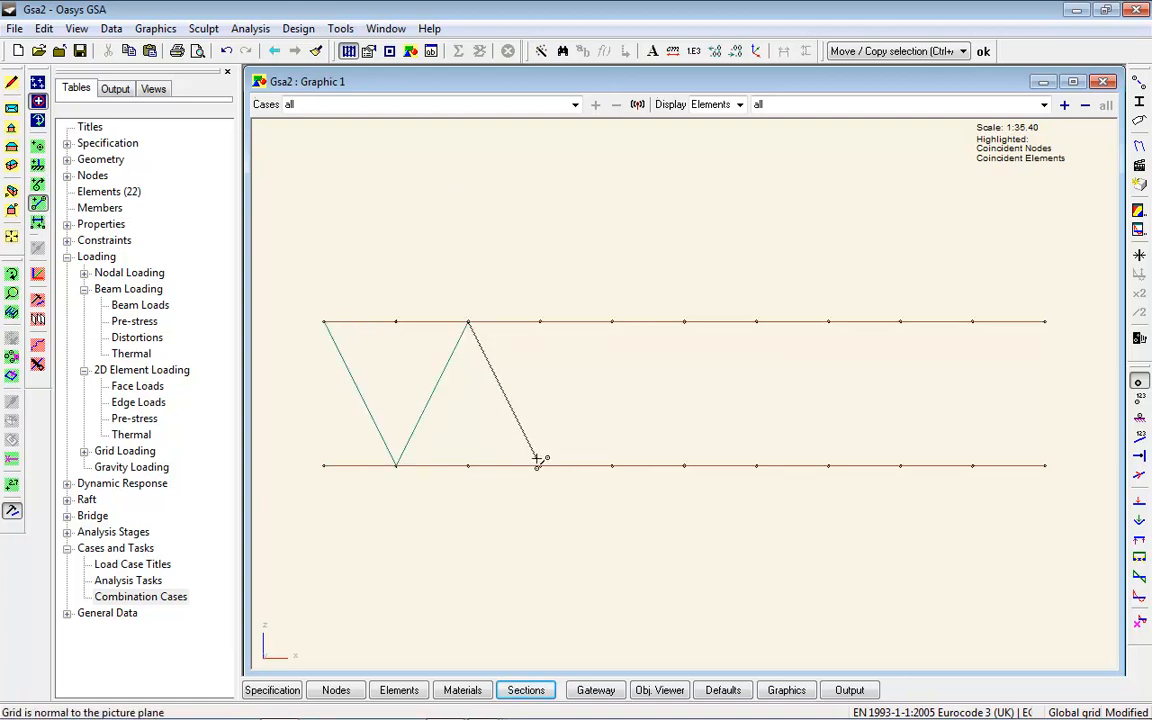
click(612, 322)
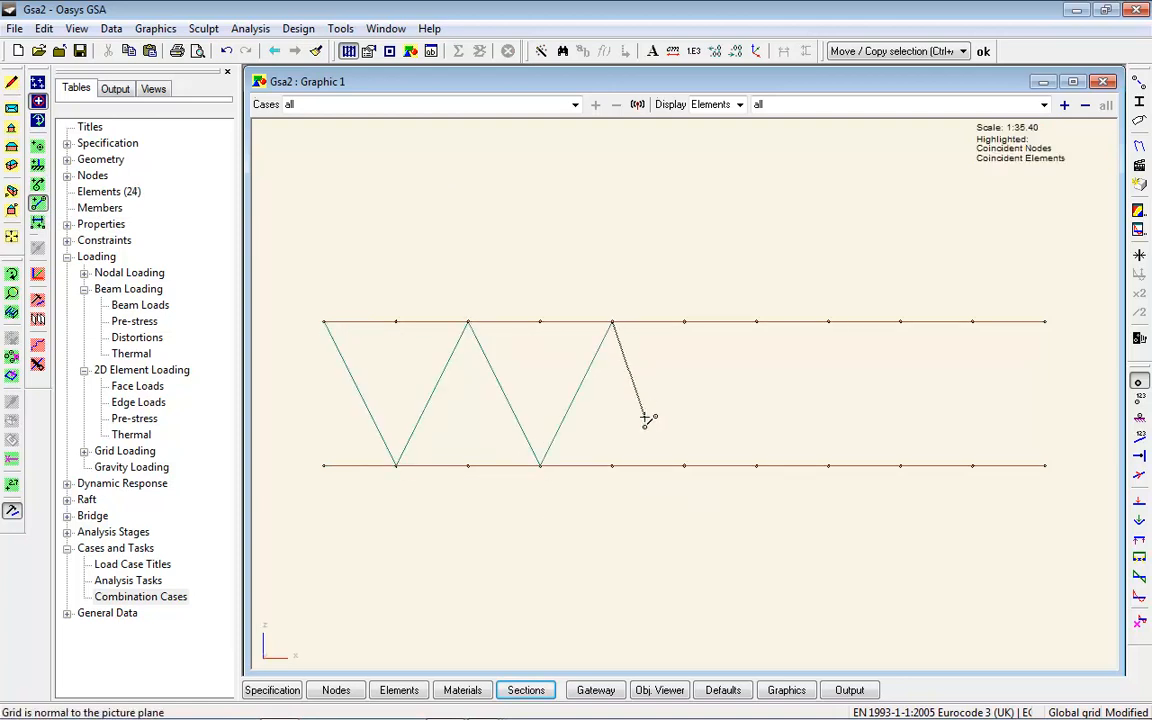
click(684, 465)
click(756, 322)
click(828, 465)
click(900, 322)
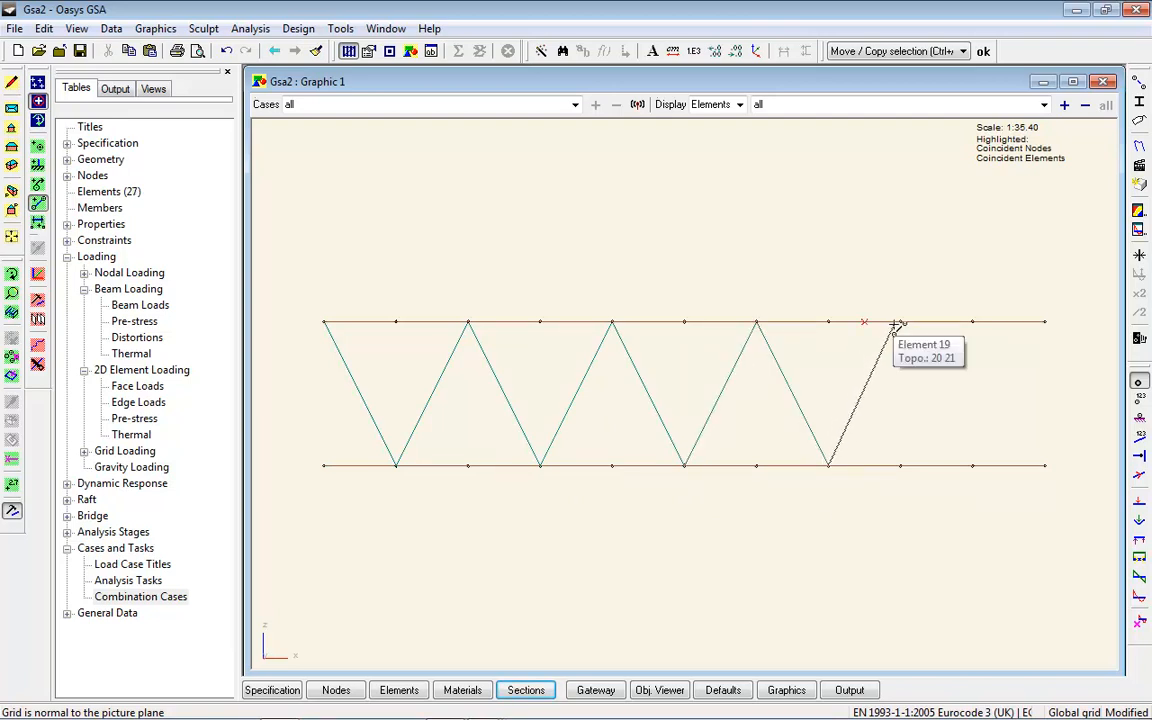
click(972, 465)
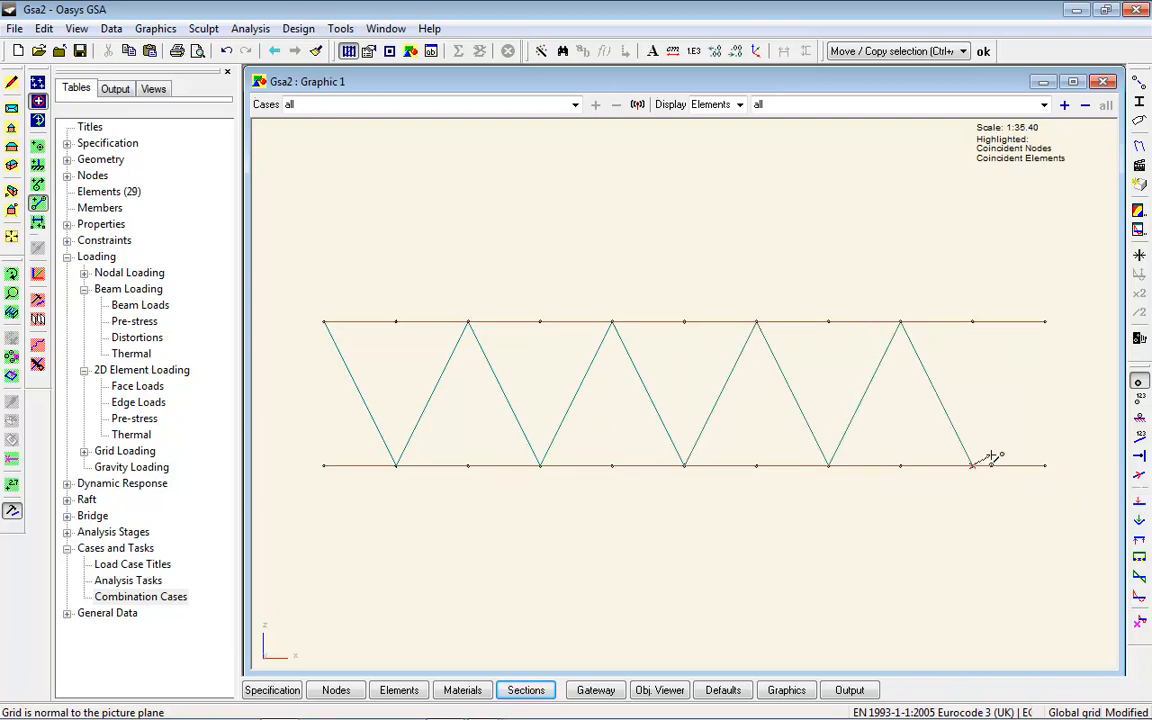
click(1050, 321)
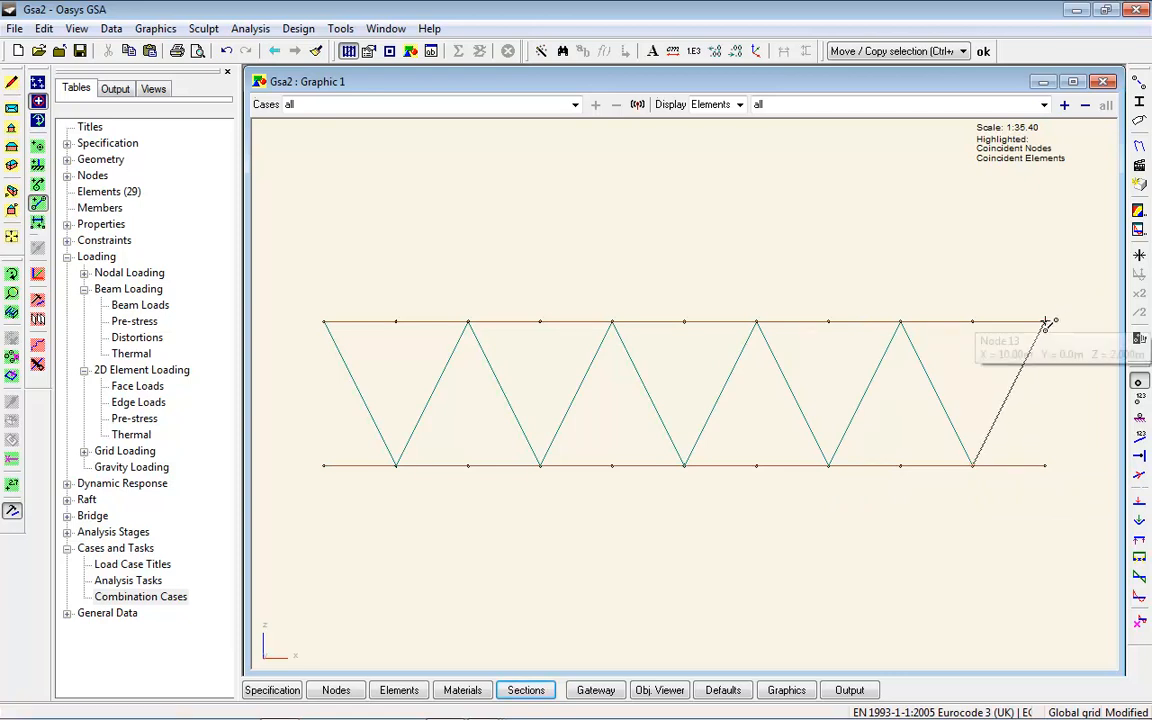
- Draw ten opposing zigzag diagonals from the lower chord's first node to its last node, crossing the existing diagonals in every bay
click(324, 465)
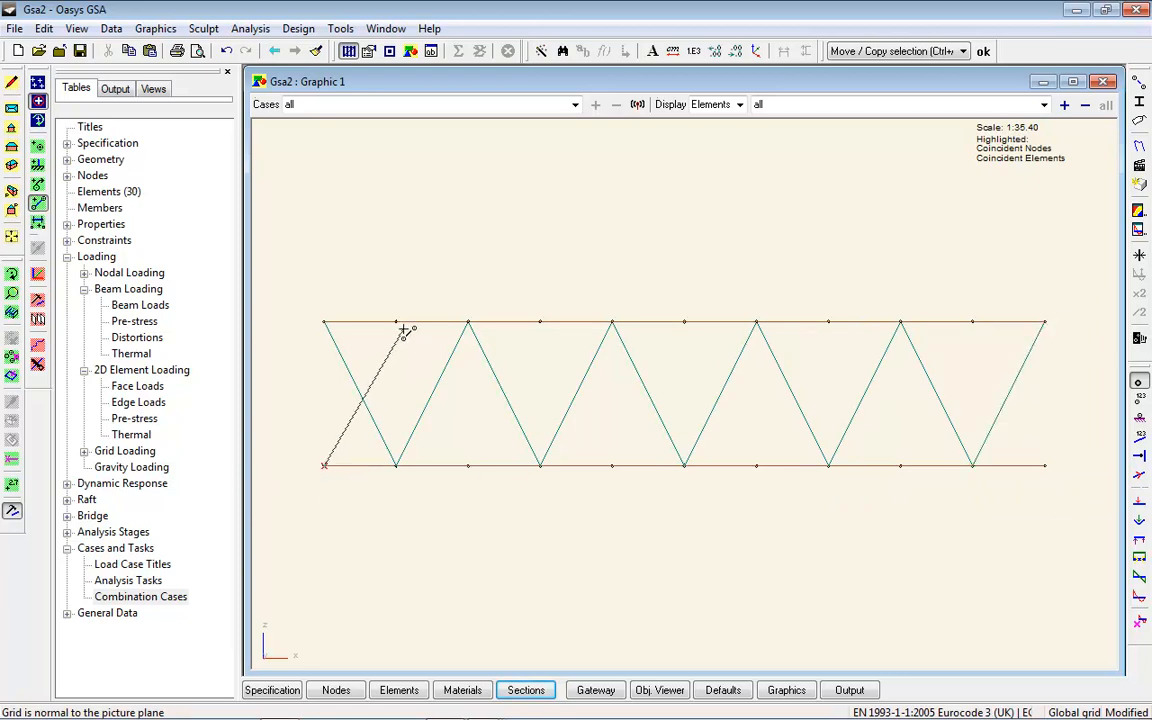
click(396, 322)
click(468, 465)
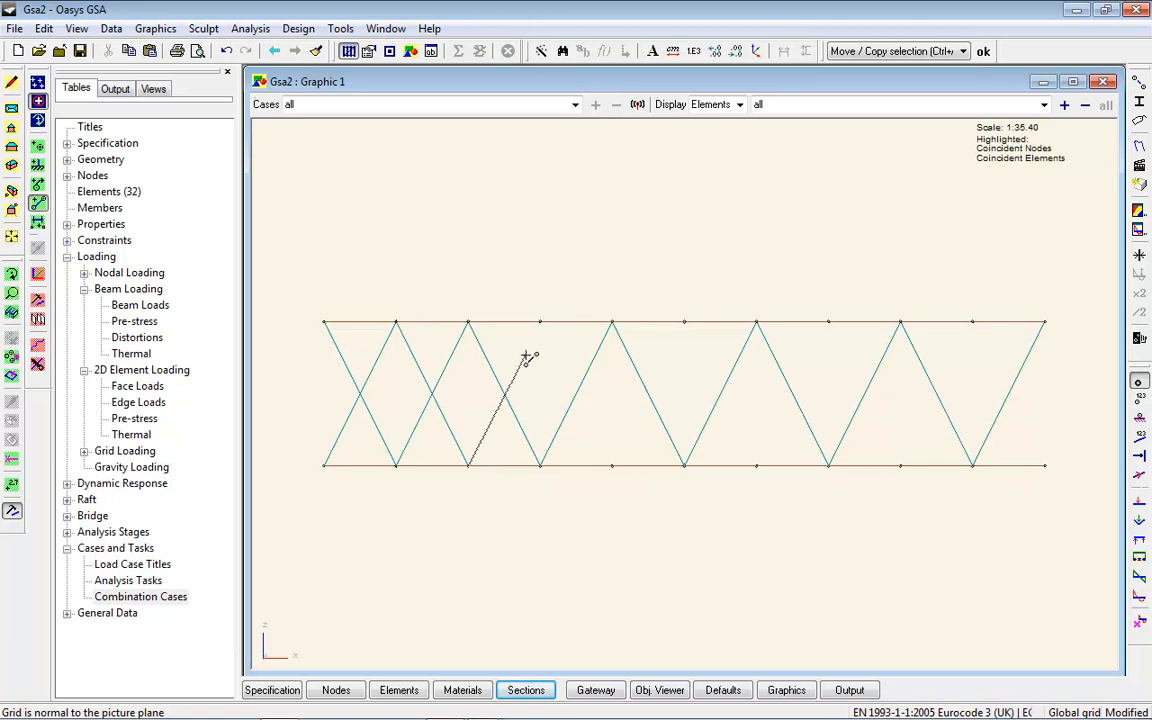
click(540, 322)
click(612, 465)
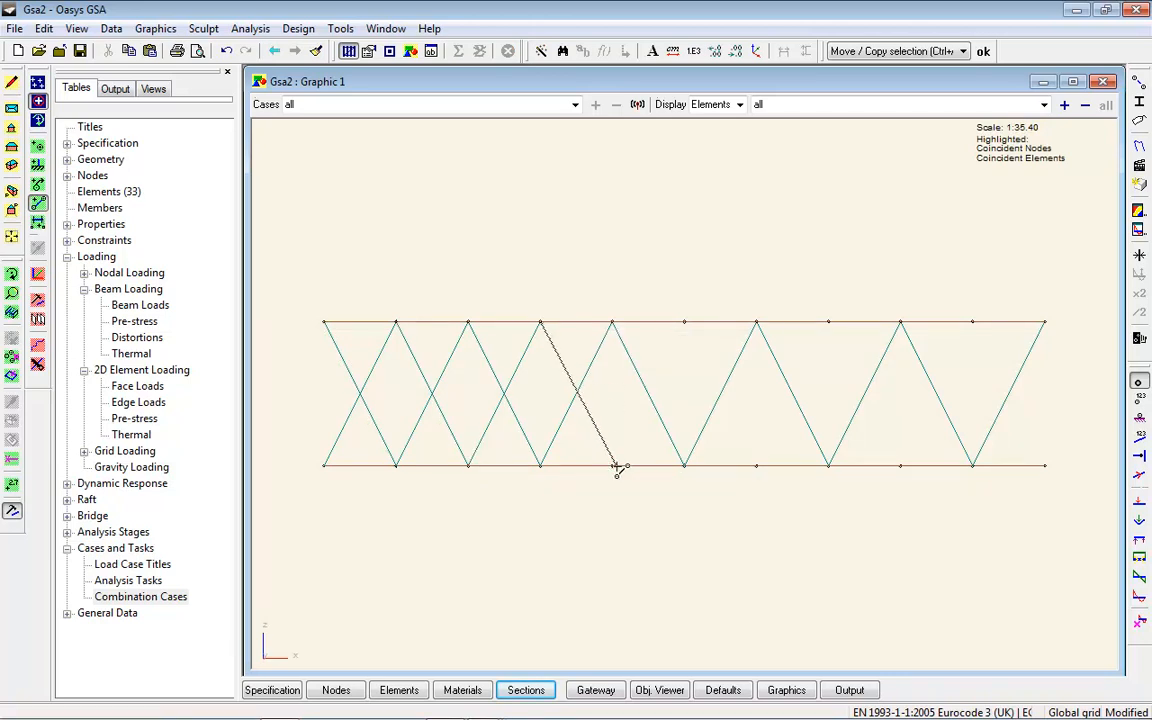
click(684, 322)
click(756, 465)
click(828, 322)
click(900, 465)
click(972, 322)
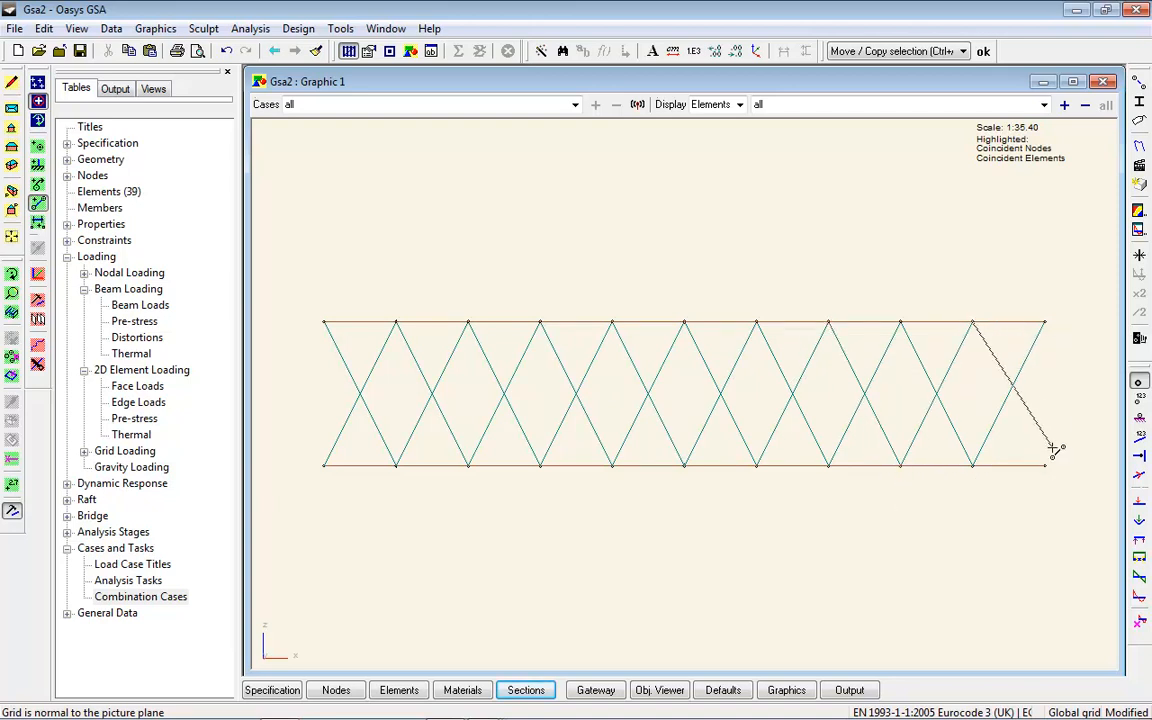
click(1045, 465)
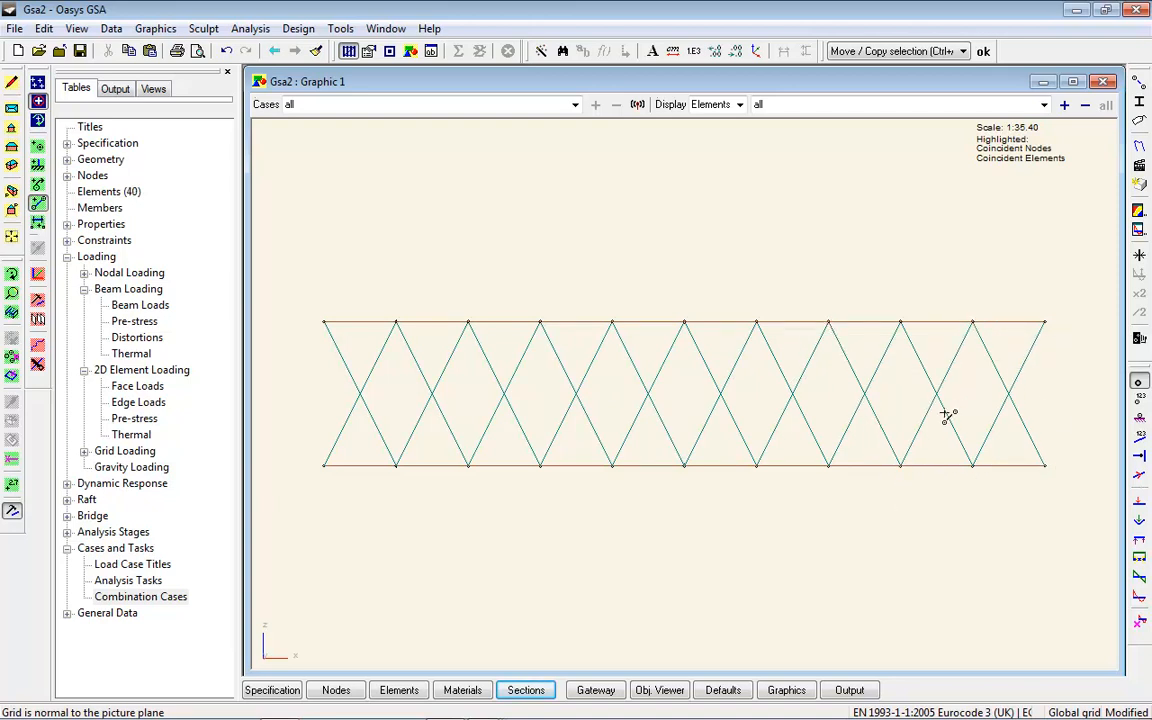
- Change the diagonal elements of the truss to the Bar element type
drag(1030, 357, 322, 437)
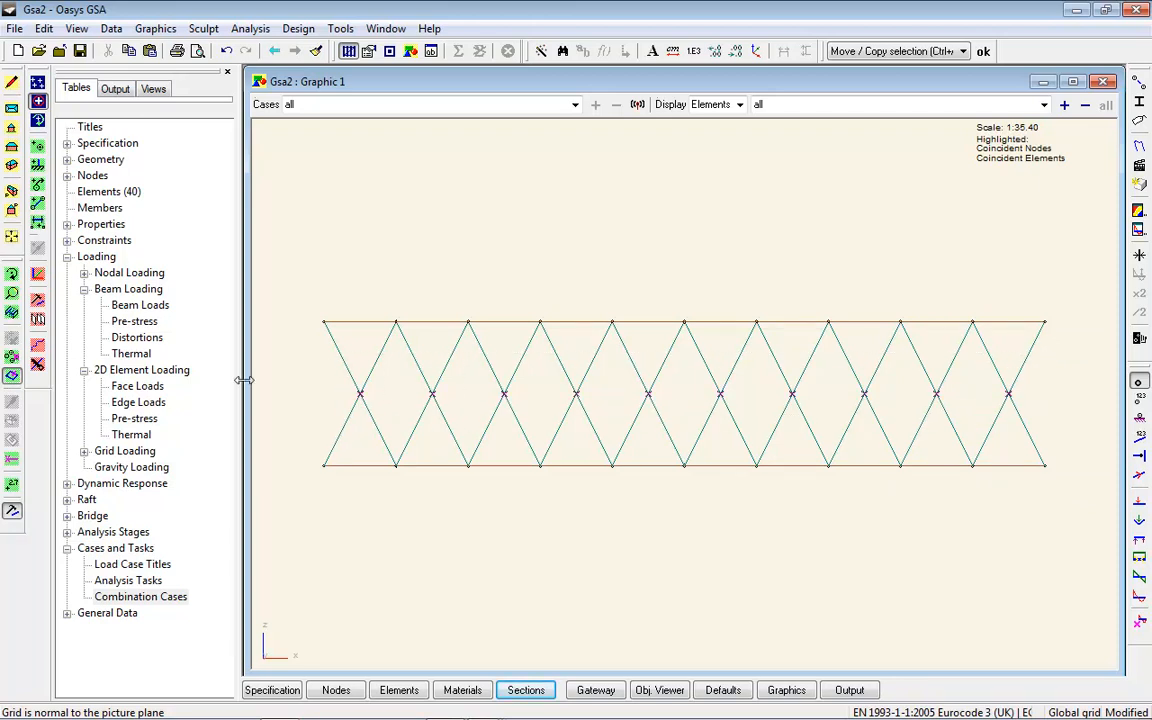
click(14, 293)
click(225, 106)
click(229, 134)
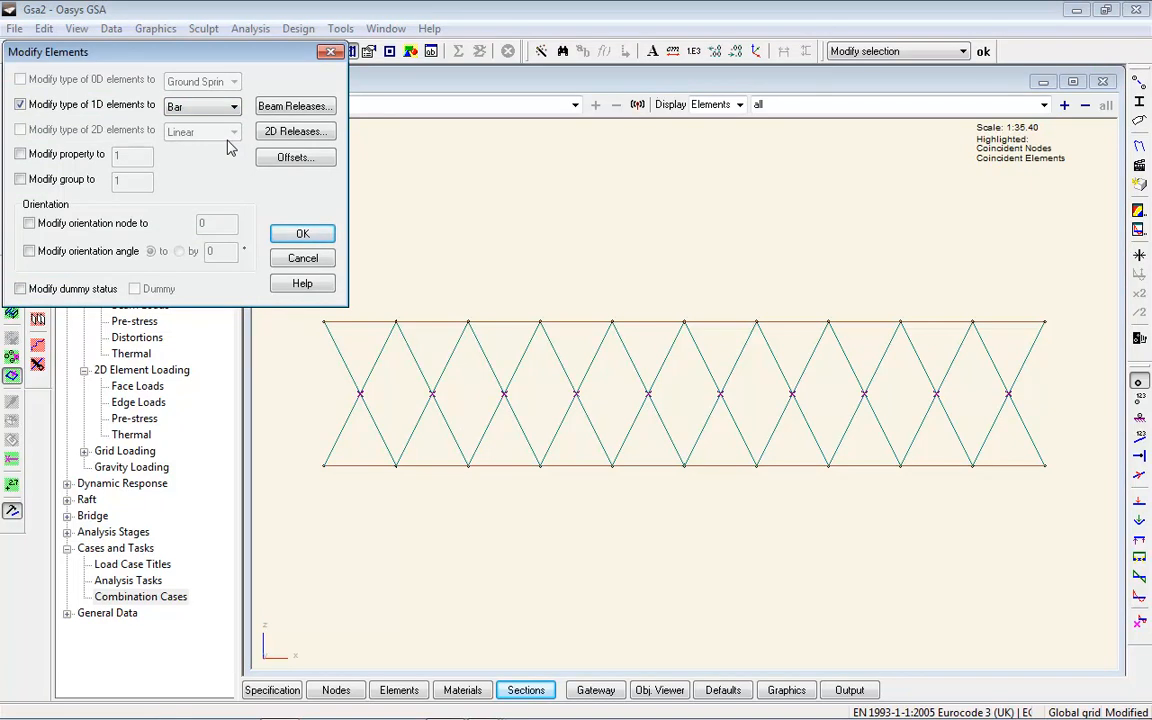
click(305, 234)
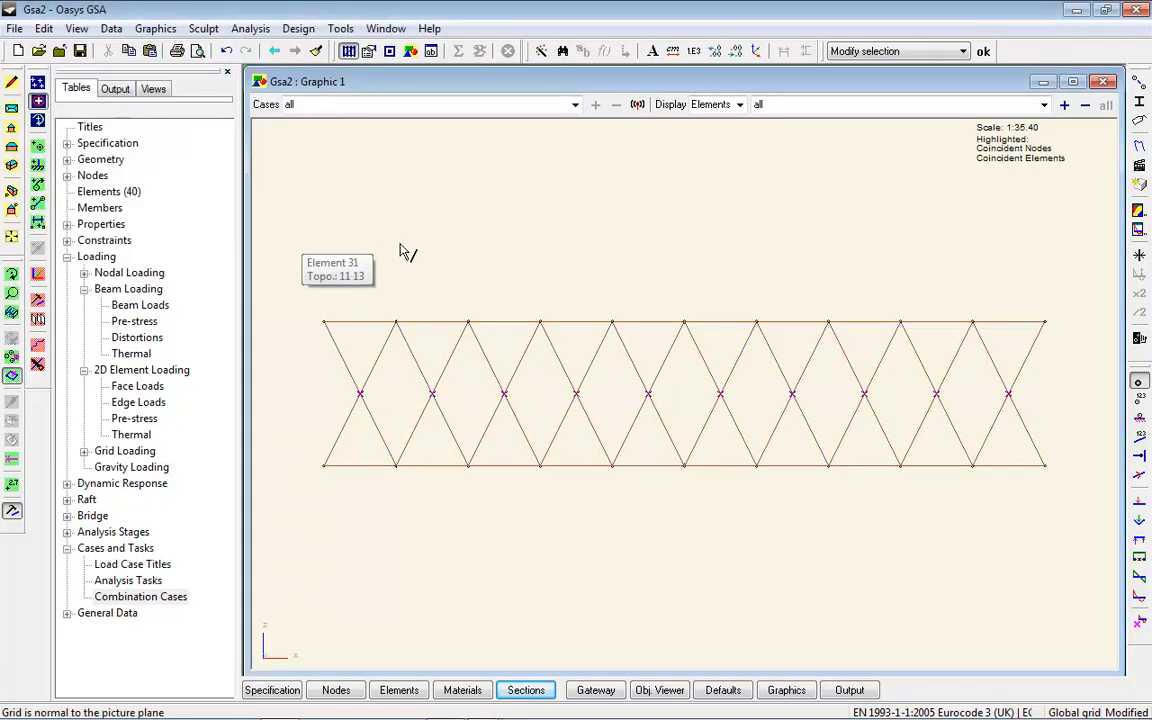
- Make one copy of all truss elements, shifted 2 m in the y direction
click(11, 185)
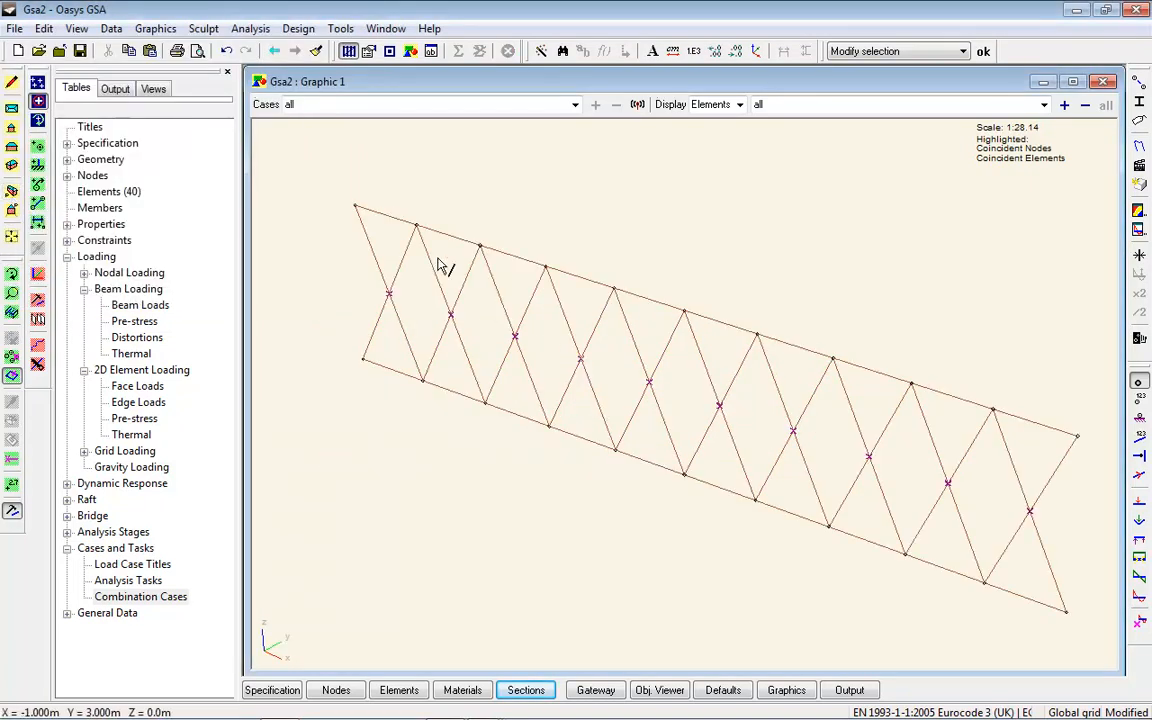
drag(320, 178, 1017, 591)
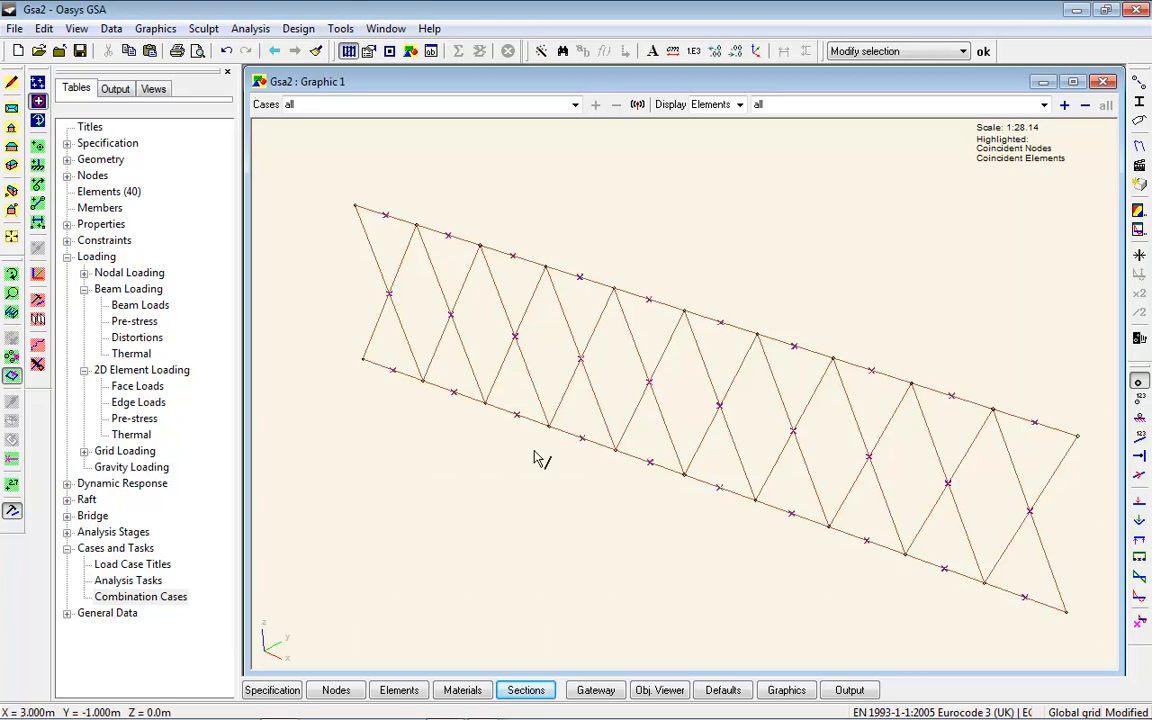
click(37, 298)
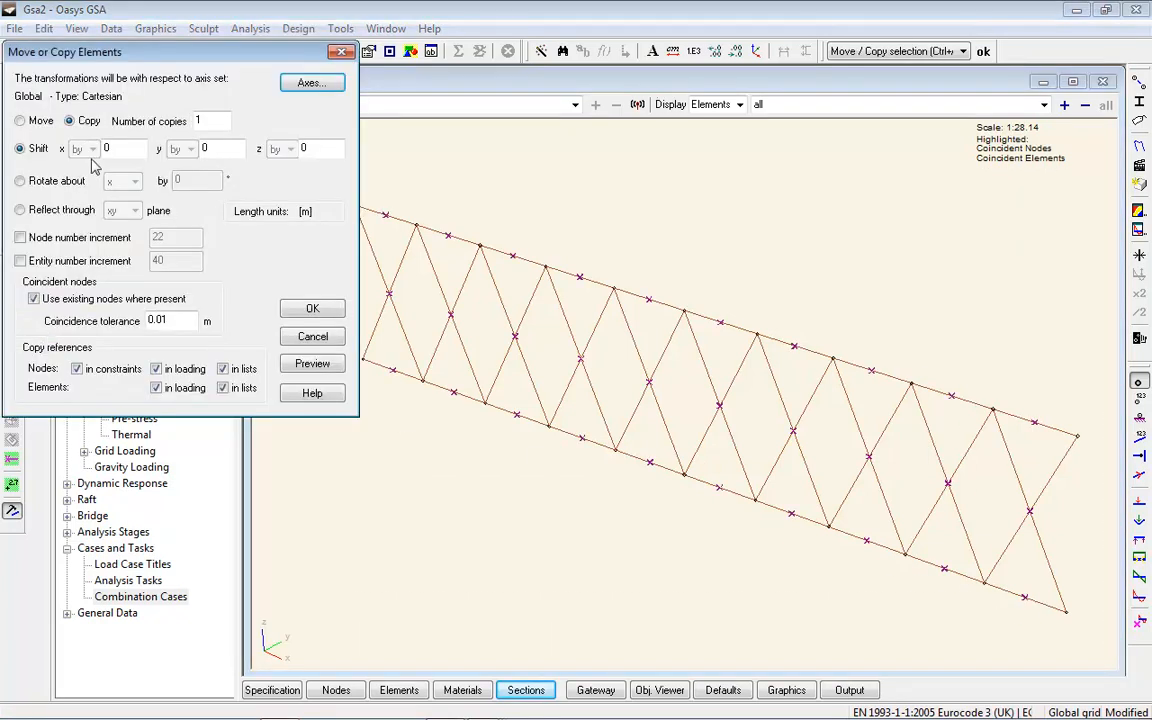
click(312, 365)
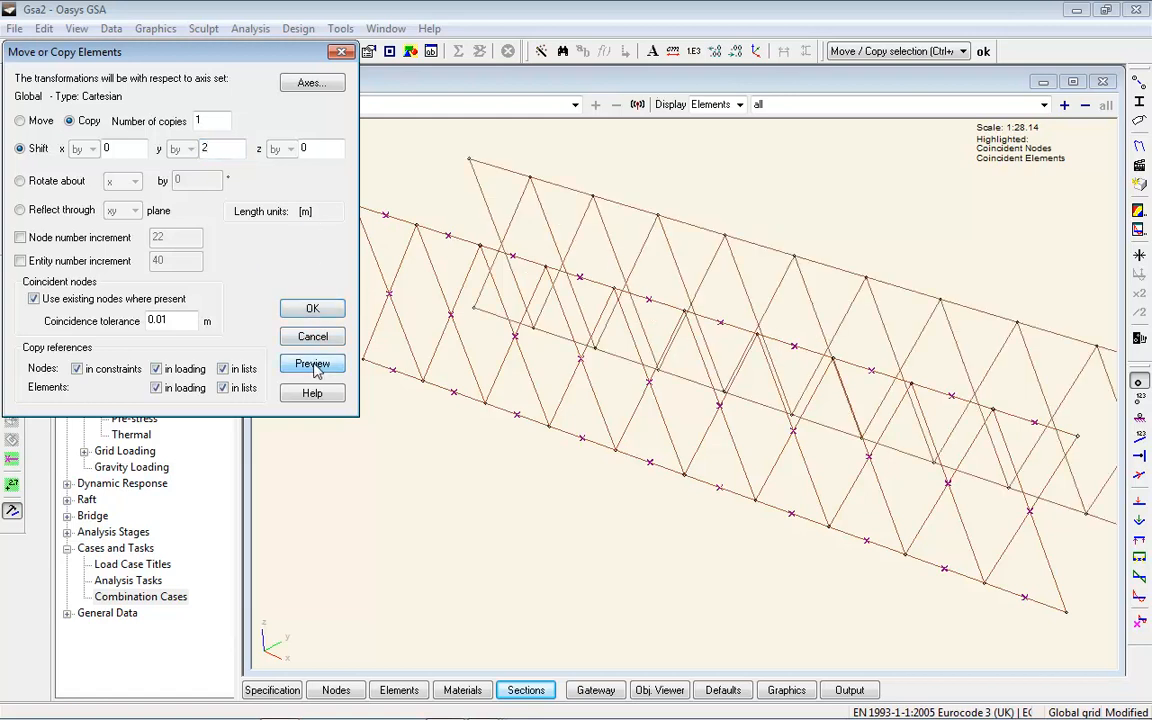
click(313, 310)
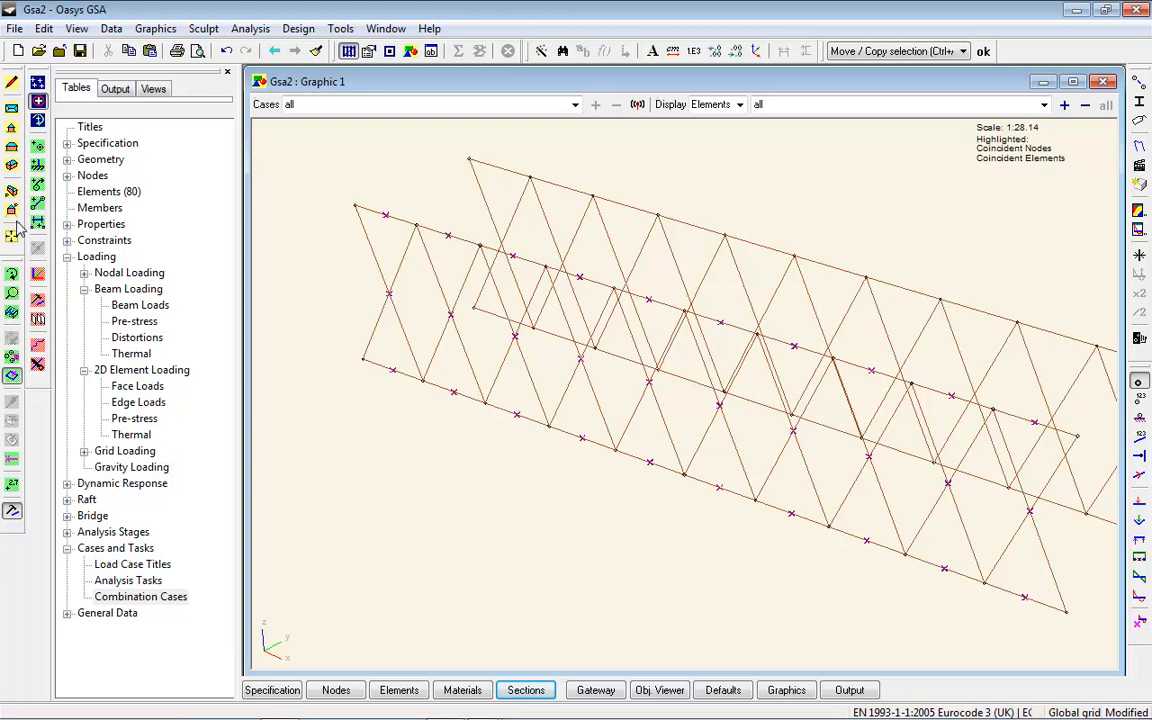
- Isolate the bottom chords of both trusses and show them in plan
click(12, 148)
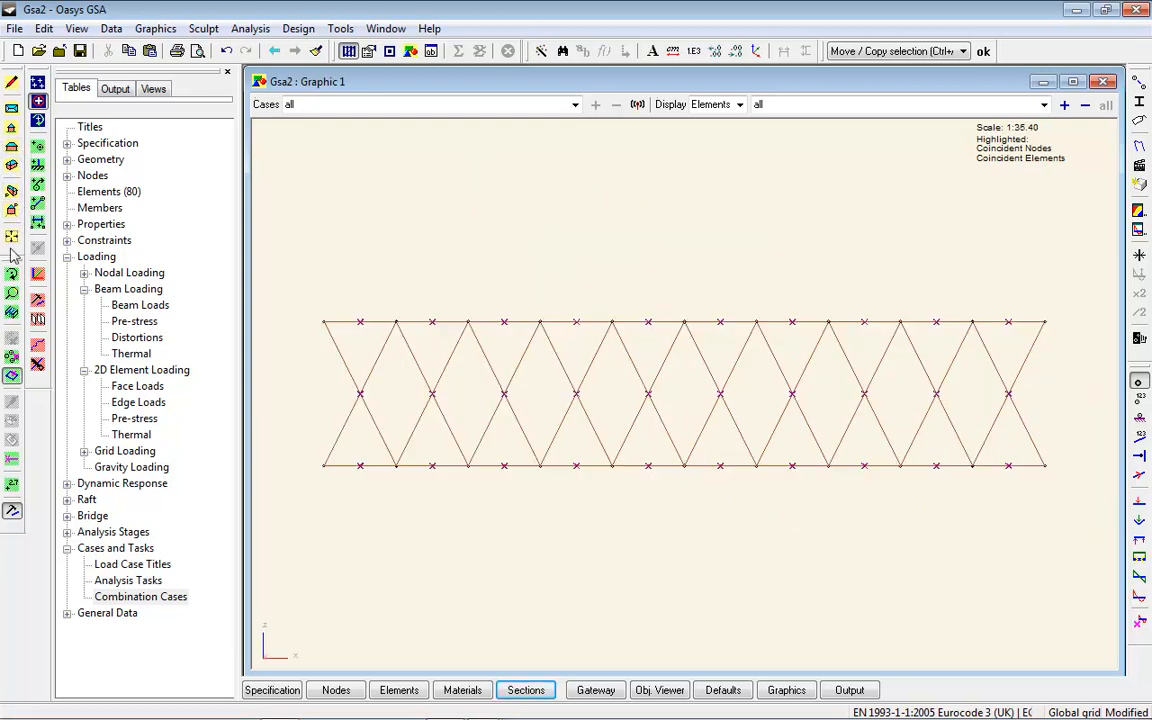
click(12, 313)
drag(288, 441, 1063, 502)
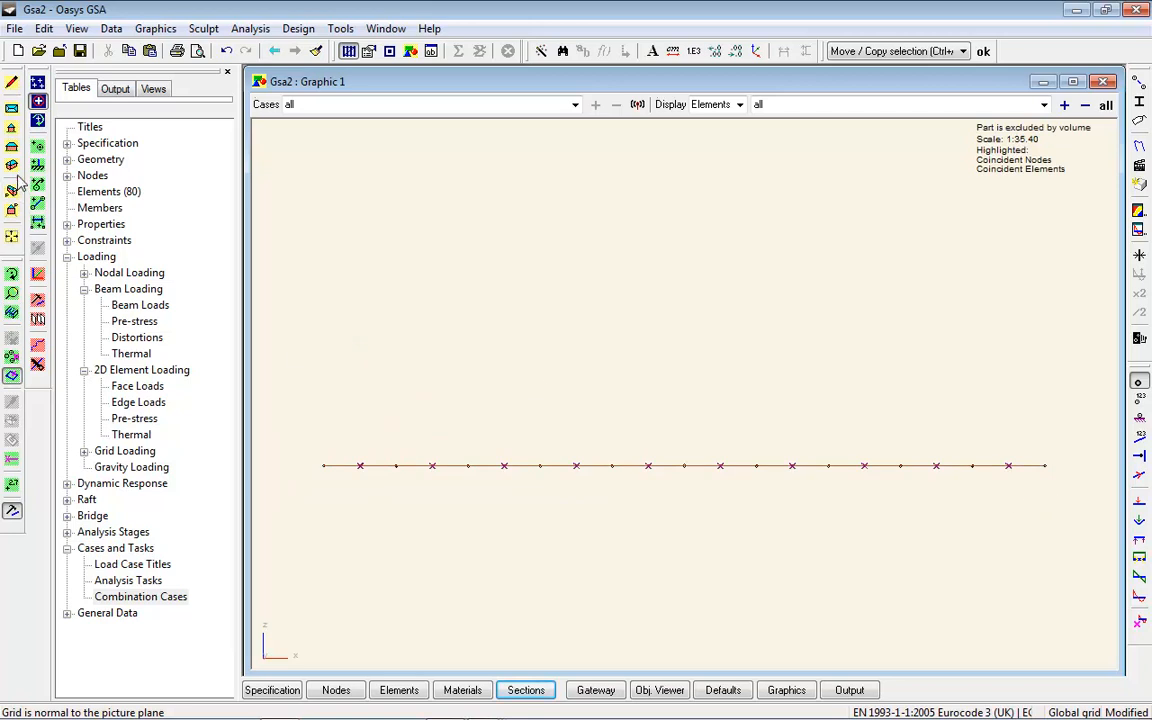
click(12, 110)
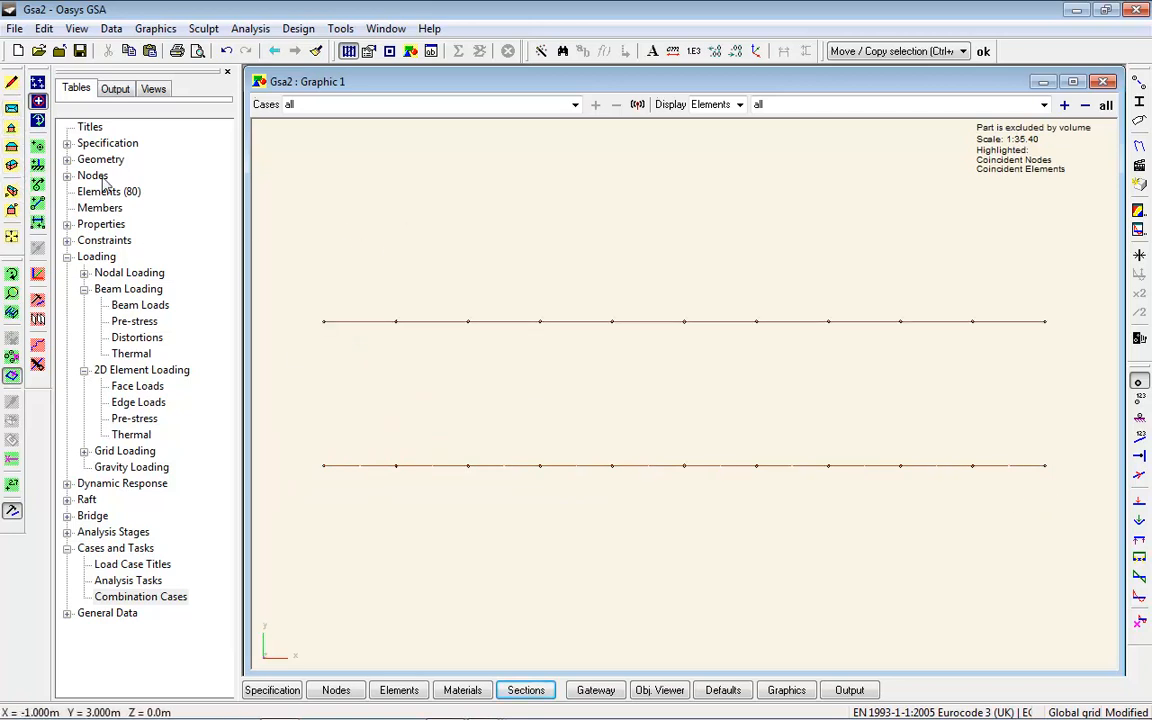
- Set the default type for new elements to Tie
click(390, 51)
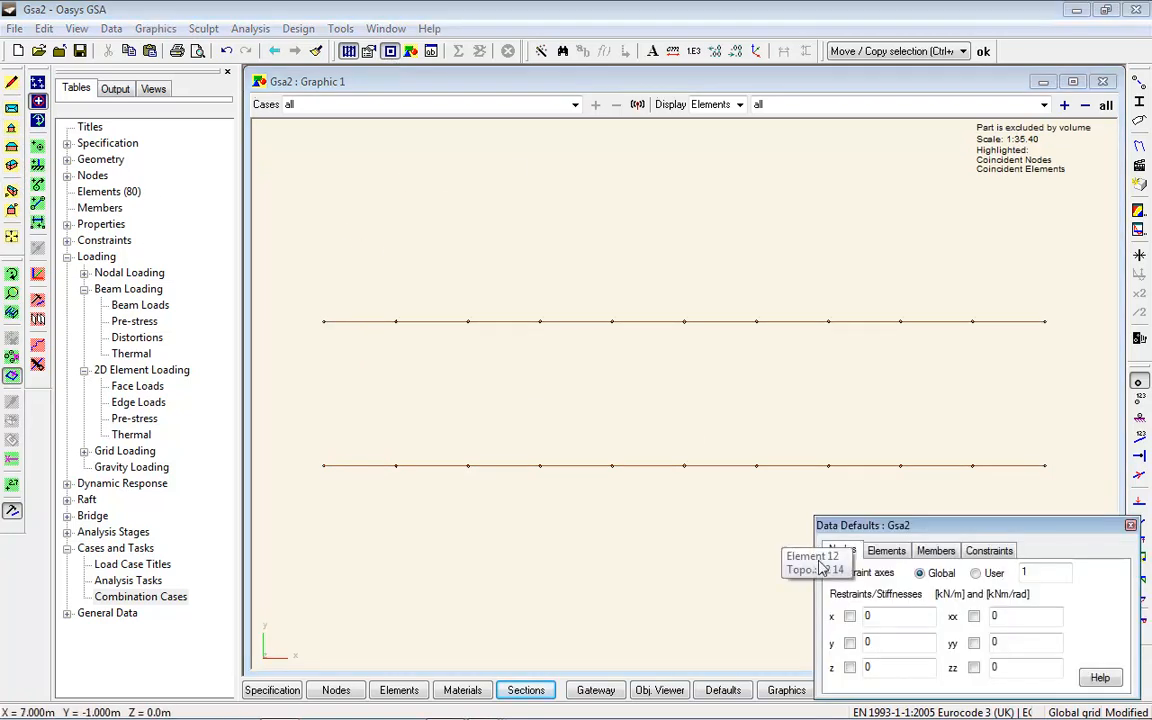
click(886, 550)
click(940, 580)
click(940, 438)
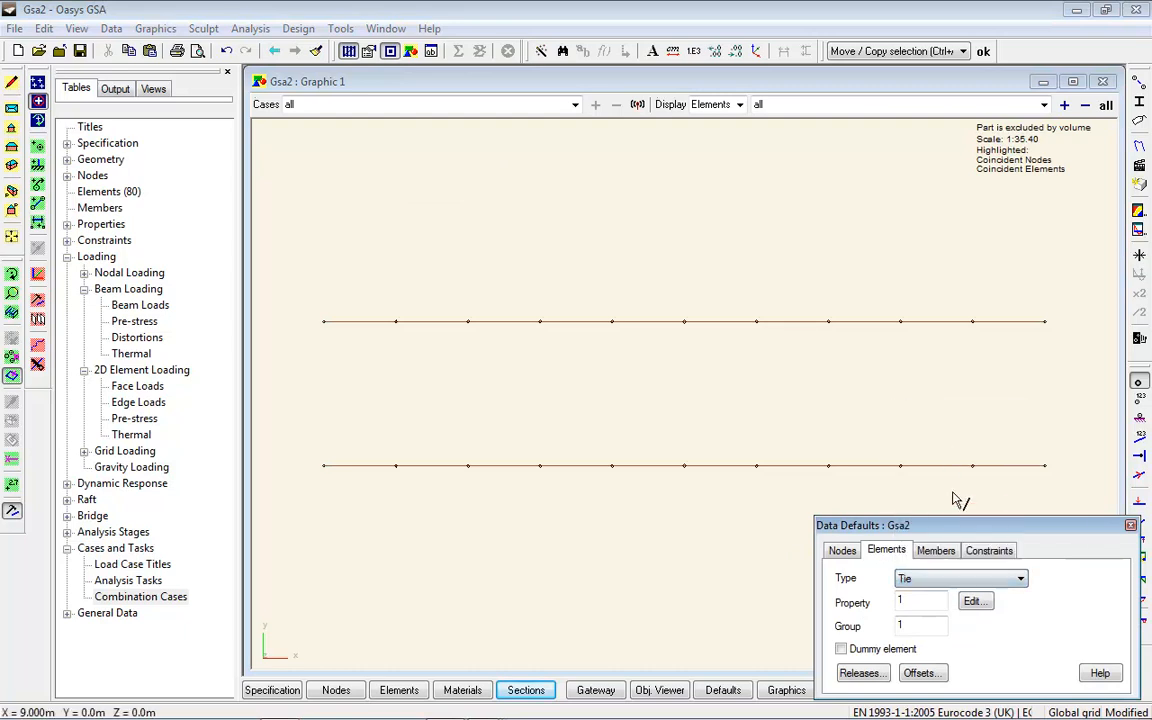
- Add a zigzag of elements between the two bottom chords, from X 0, Y 2 m to X 10, Y 2 m, meeting alternate nodes
click(37, 203)
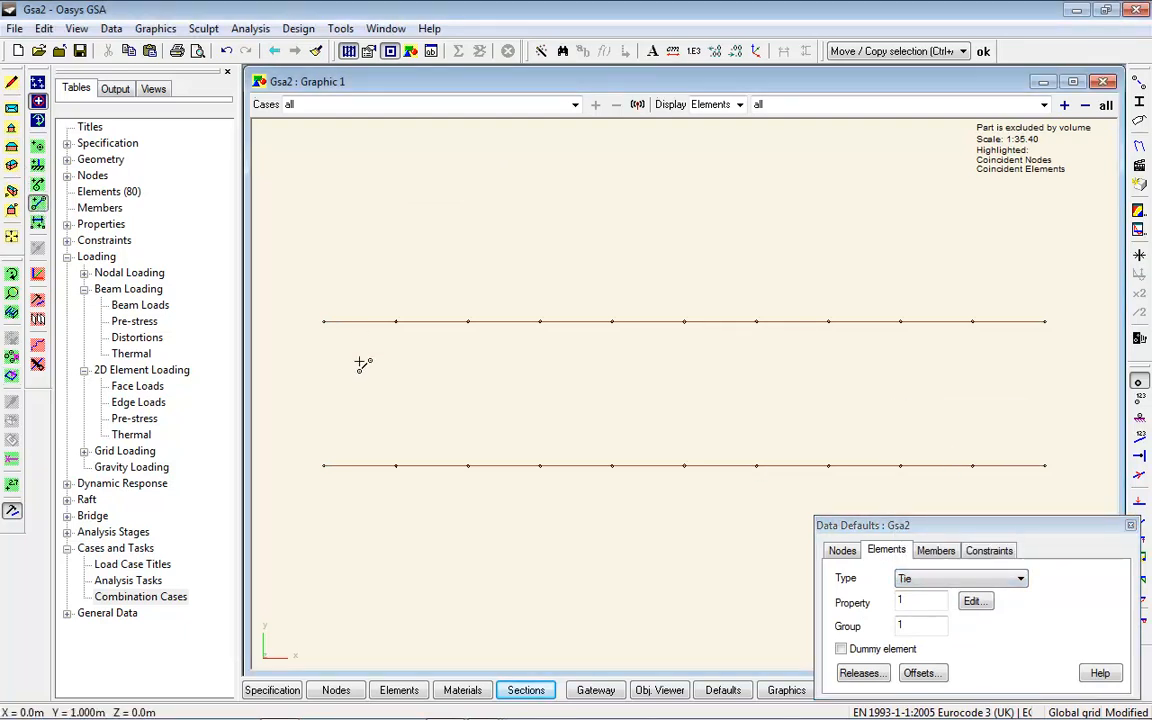
click(323, 322)
click(396, 465)
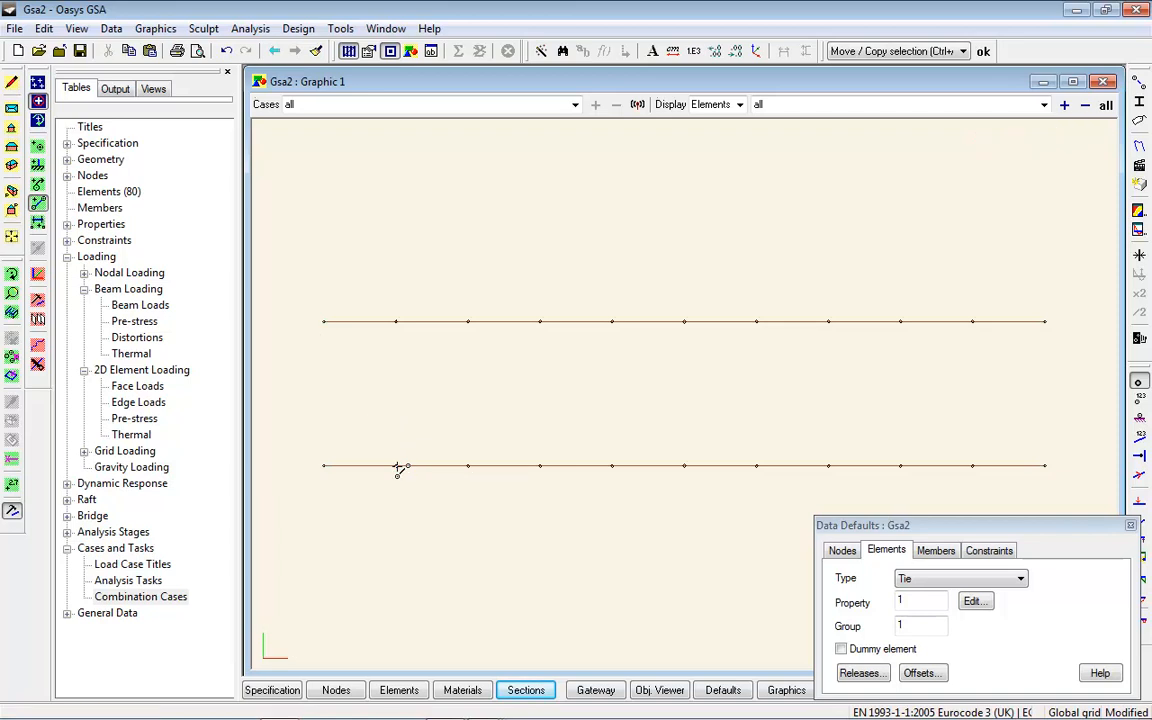
click(468, 322)
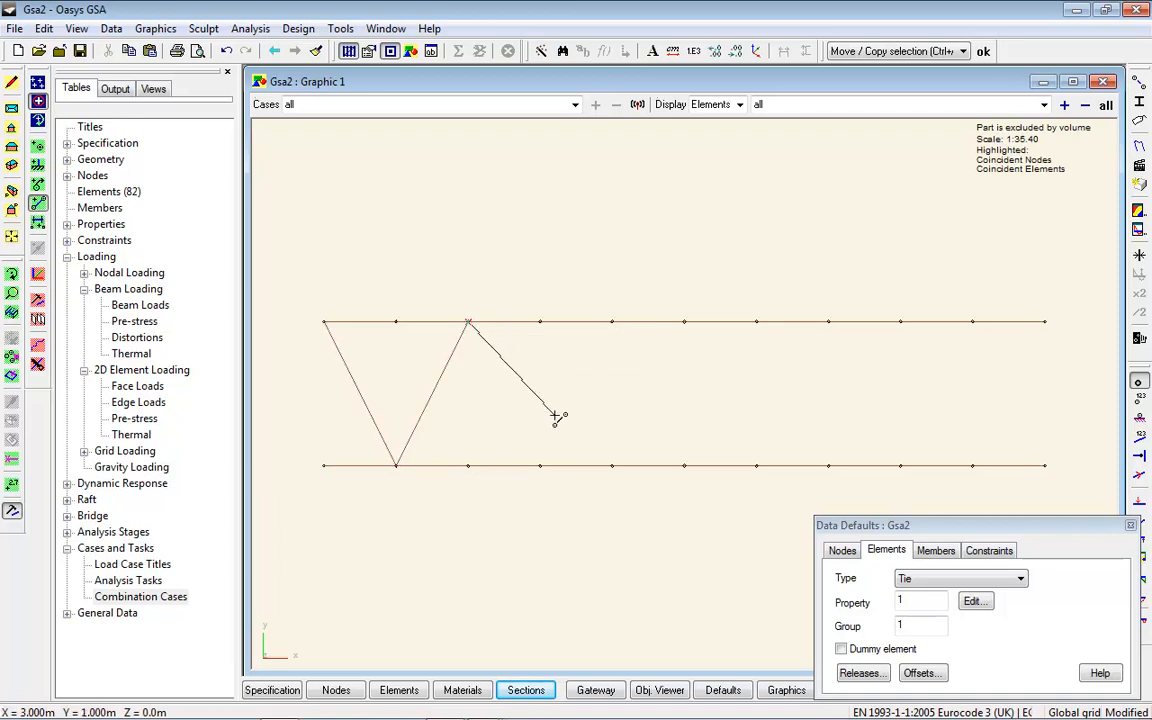
click(540, 465)
click(612, 322)
click(684, 465)
click(756, 322)
click(828, 465)
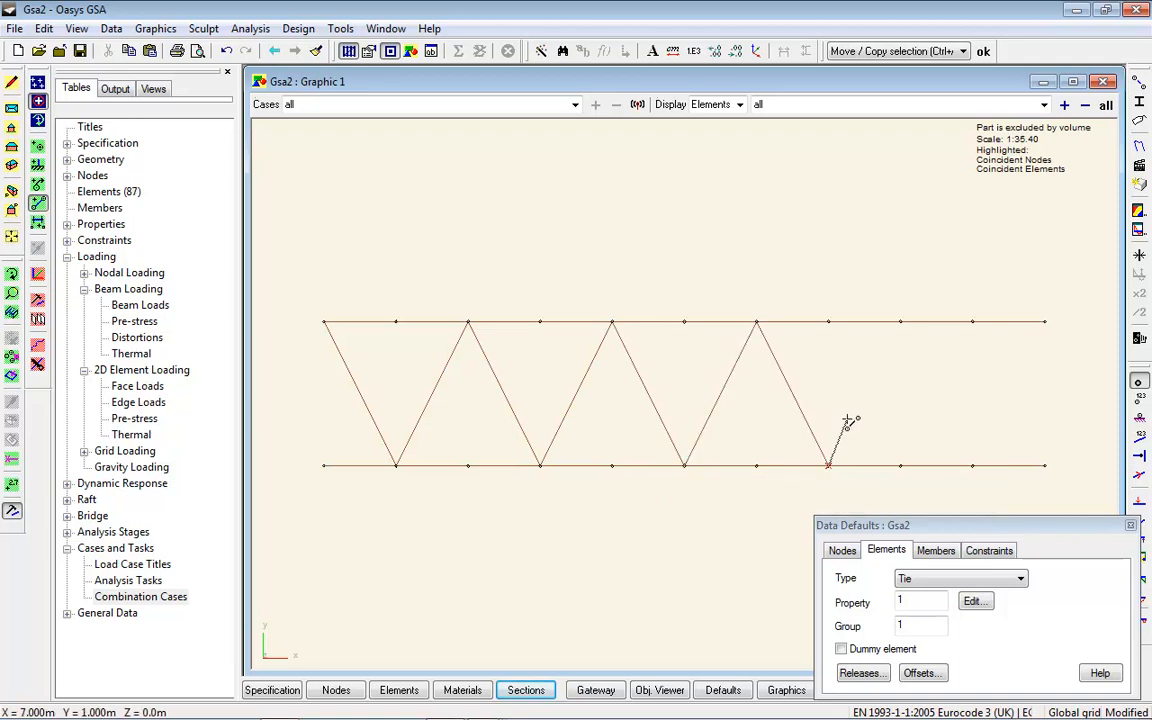
click(900, 322)
click(972, 465)
click(1044, 322)
- Add the opposite zigzag of bracing elements from X 0, Y 0 to X 10 m, Y 0, and dismiss the data defaults
click(324, 465)
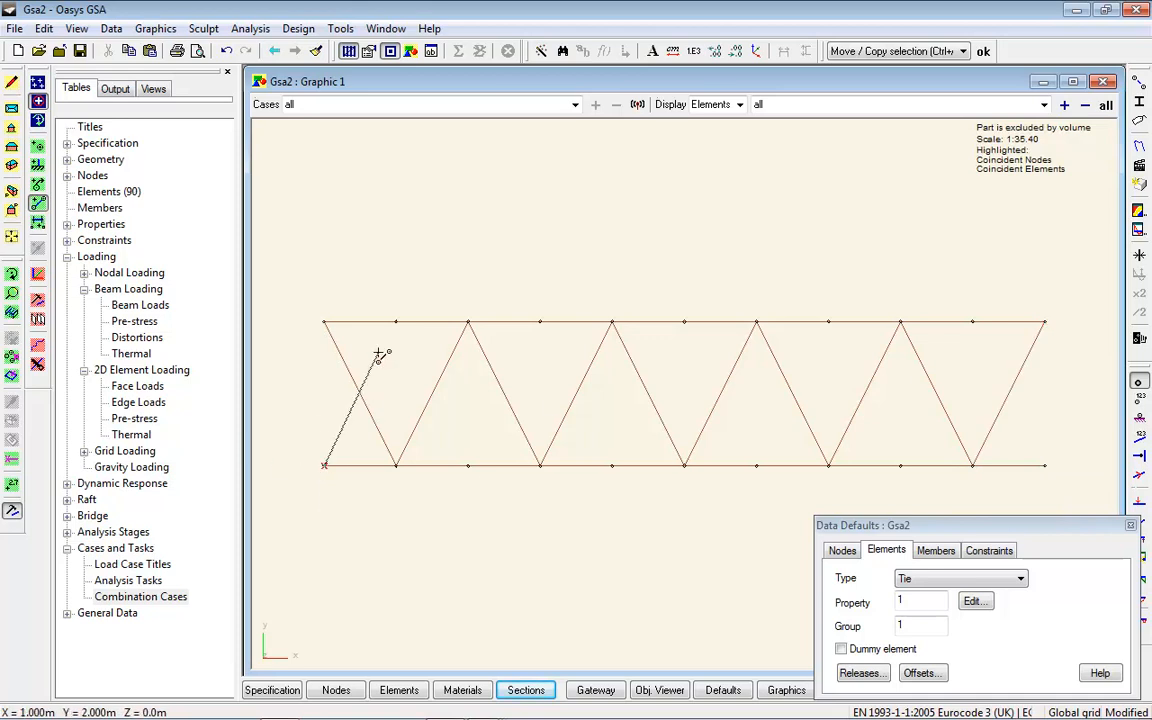
click(396, 322)
click(468, 465)
click(540, 322)
click(612, 465)
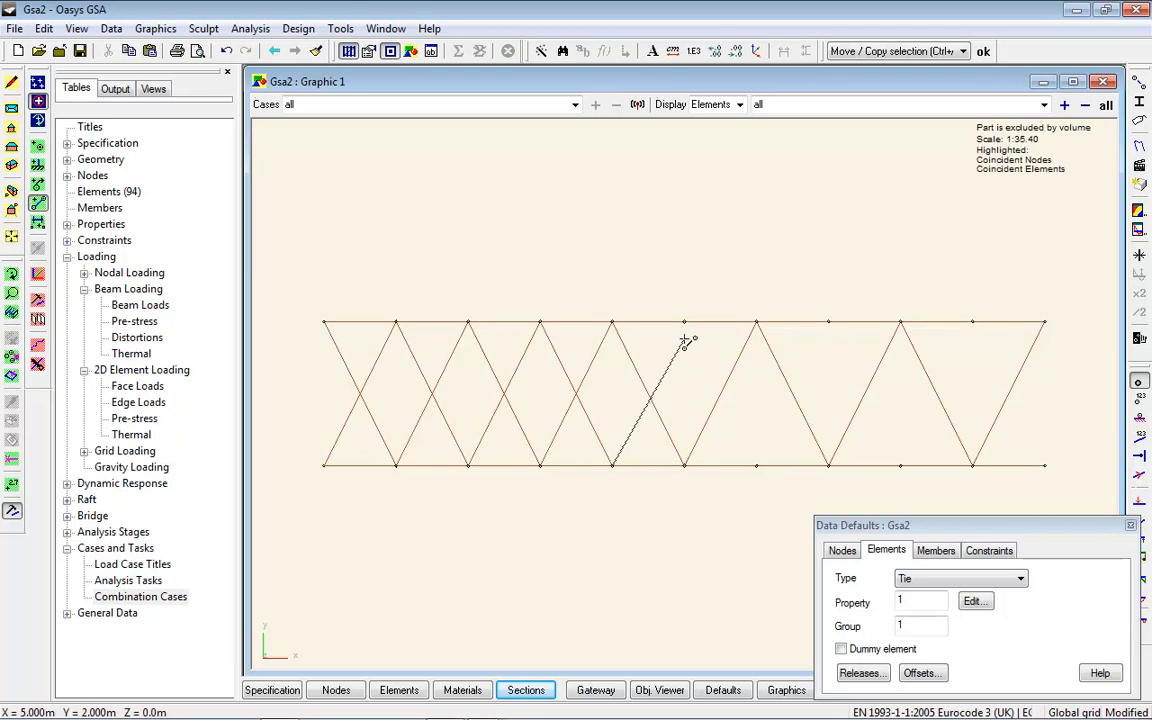
click(684, 322)
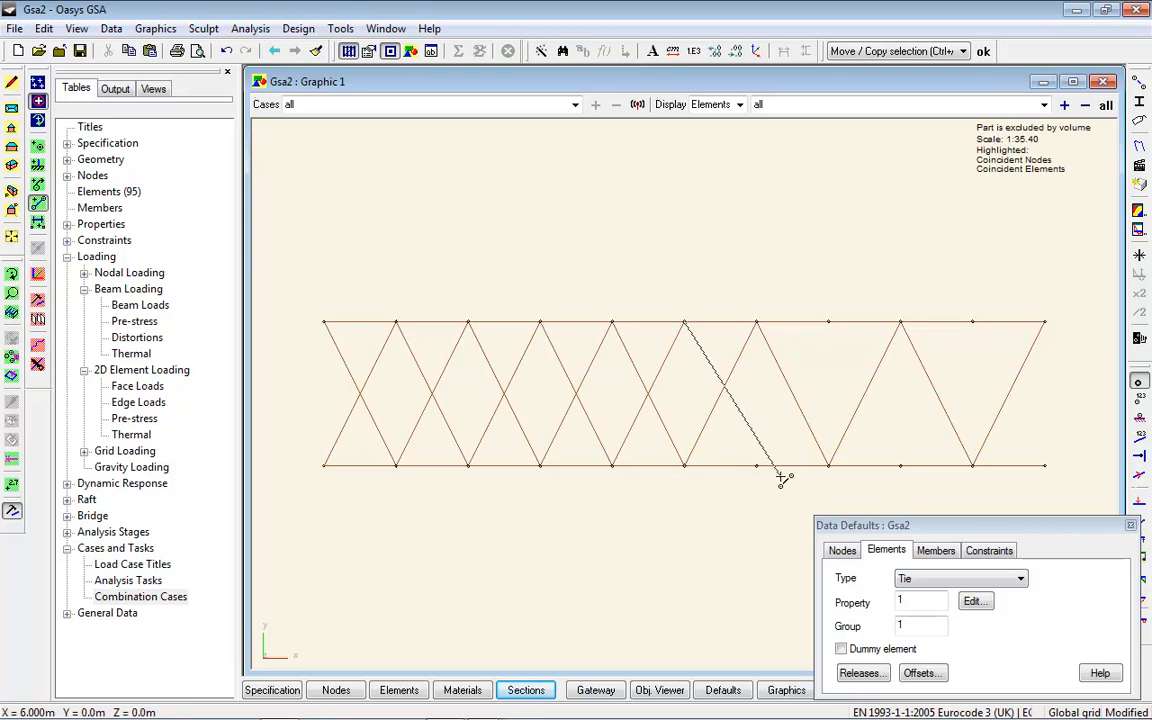
click(756, 465)
click(828, 322)
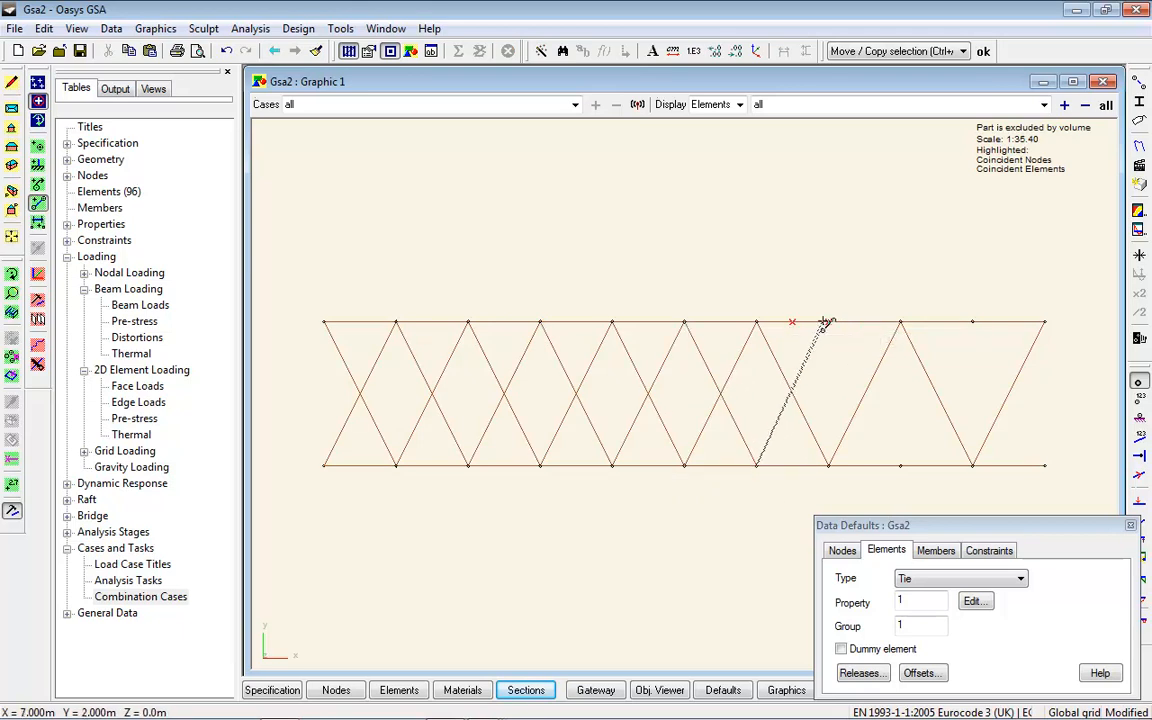
click(900, 465)
click(972, 322)
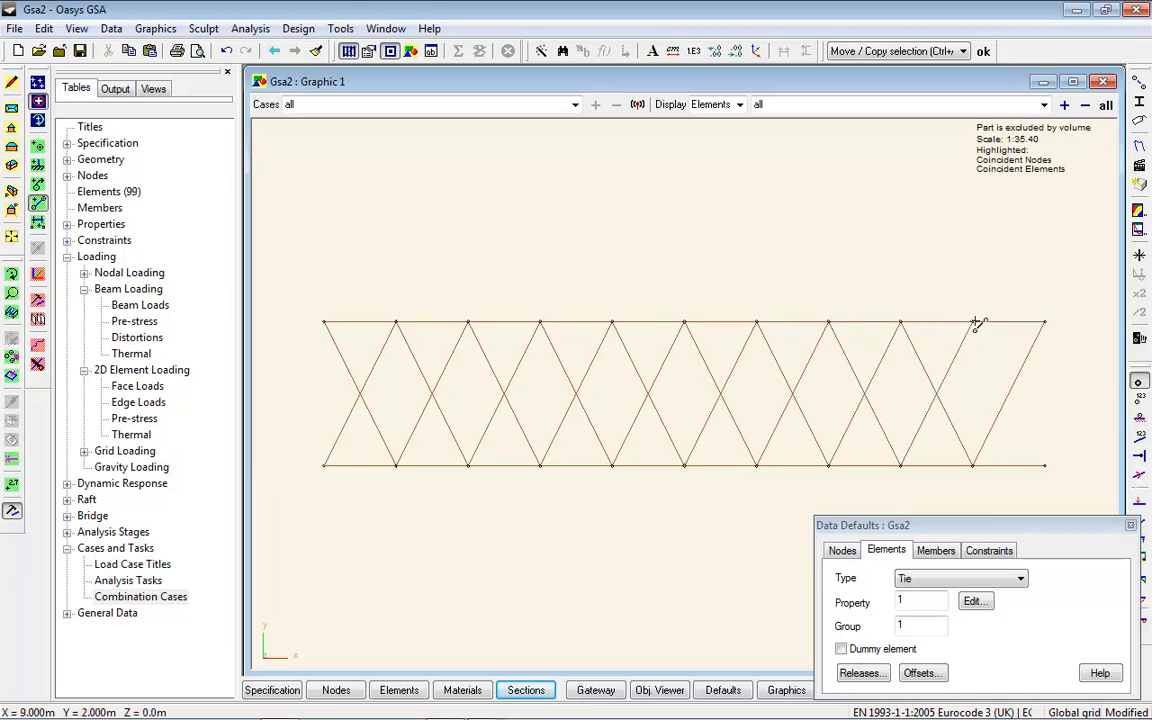
click(1045, 465)
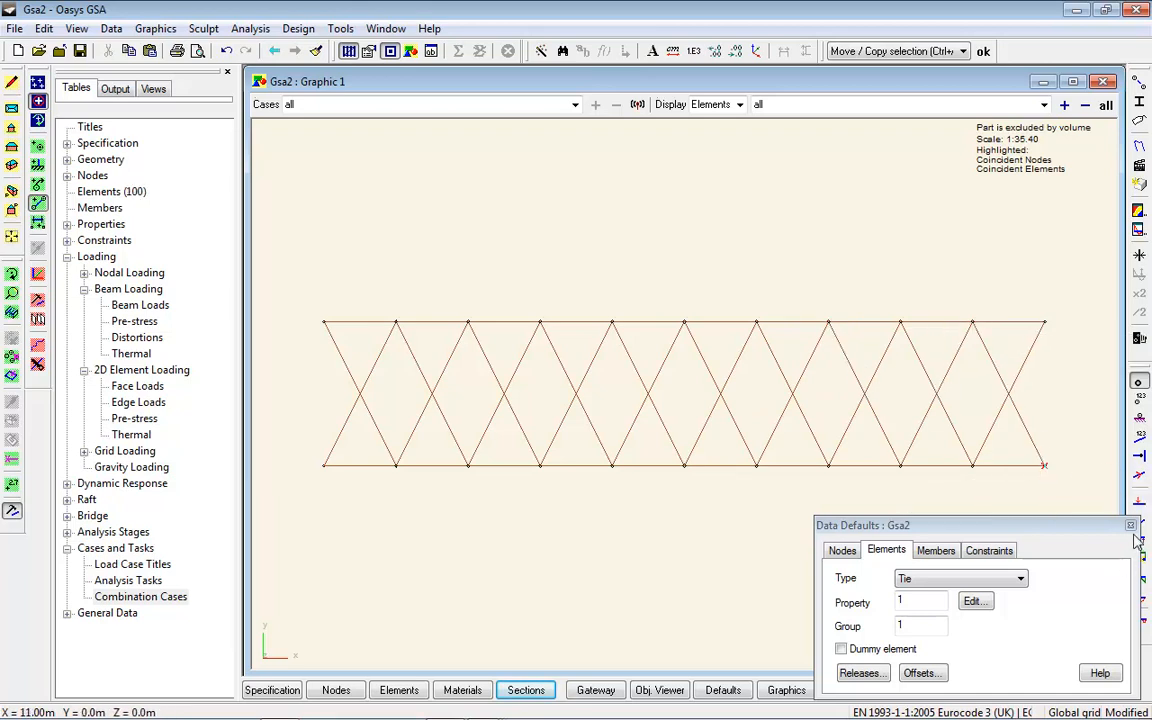
click(1130, 525)
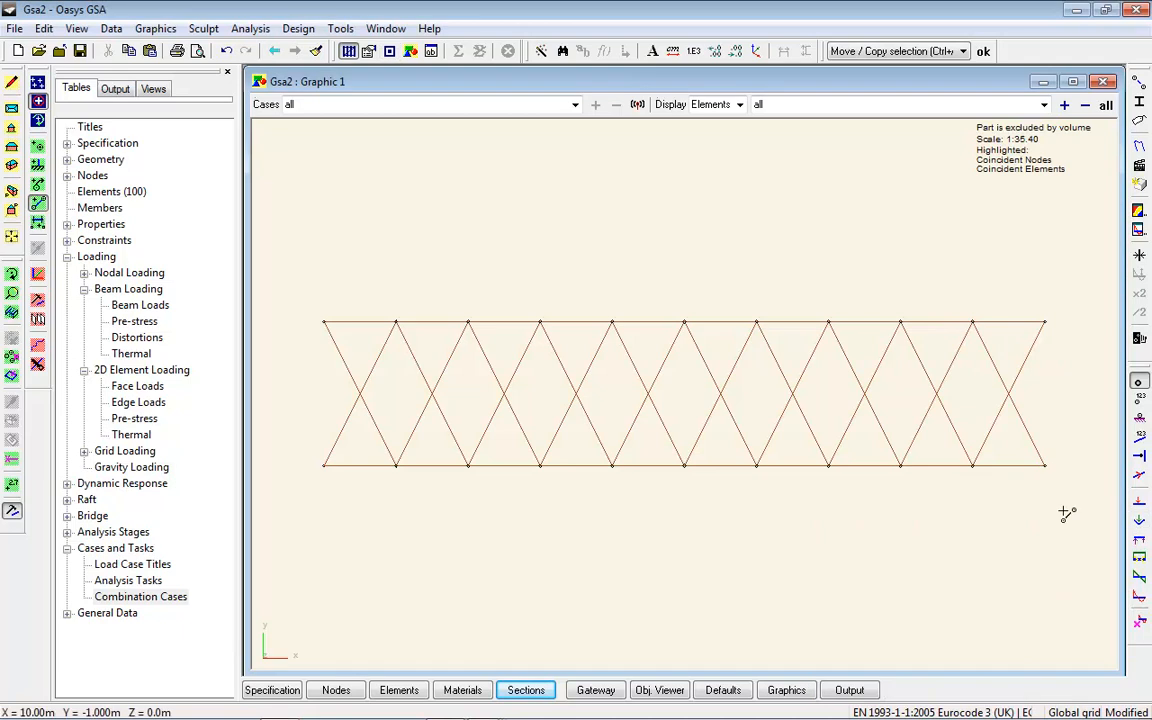
- Display the whole model in 3D with elements coloured by property and labelled with property references
click(12, 188)
click(1107, 106)
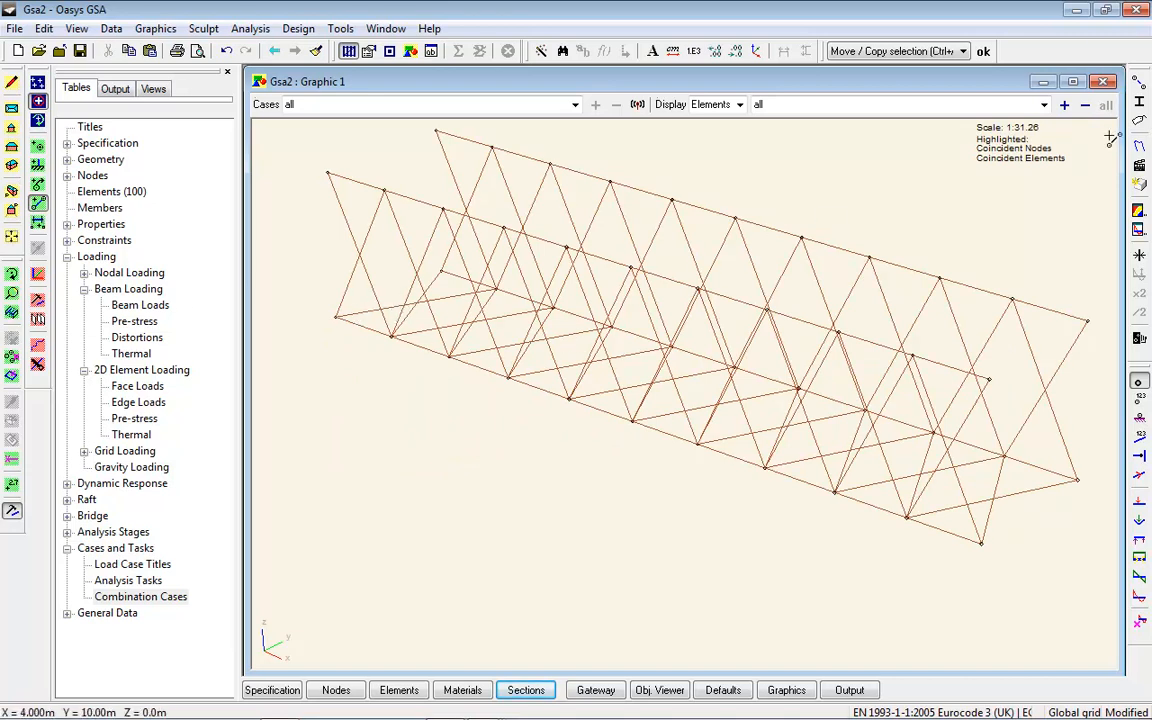
click(1139, 121)
click(314, 78)
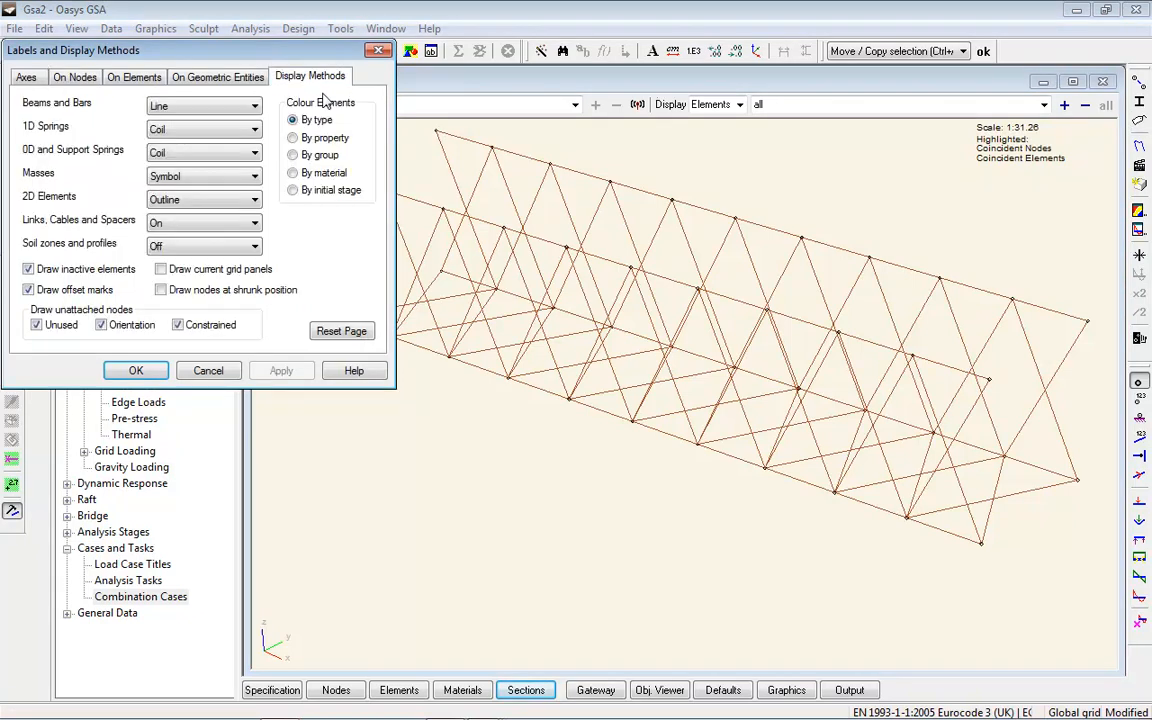
click(320, 139)
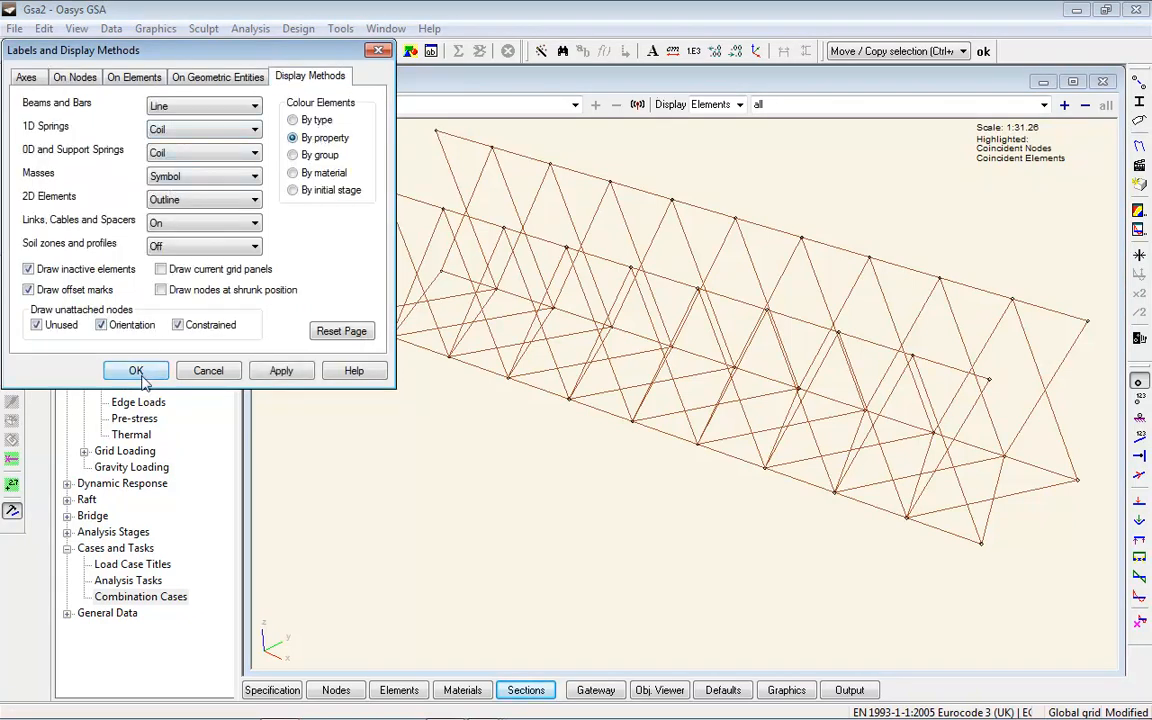
click(133, 77)
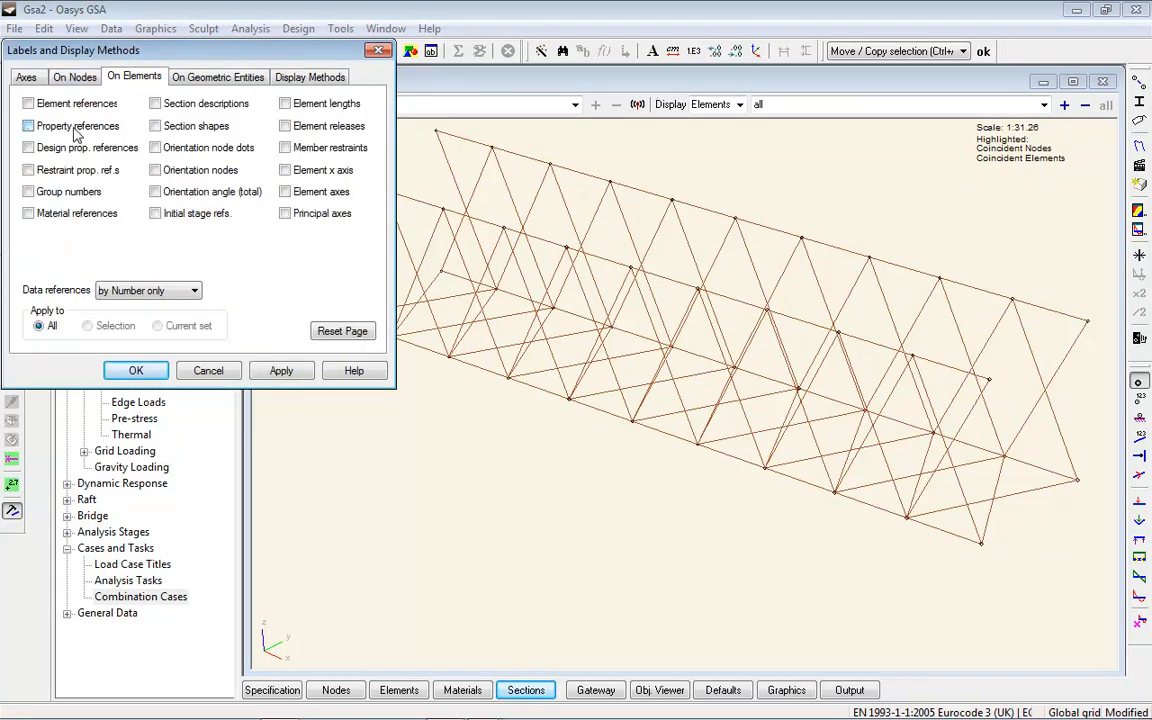
click(125, 370)
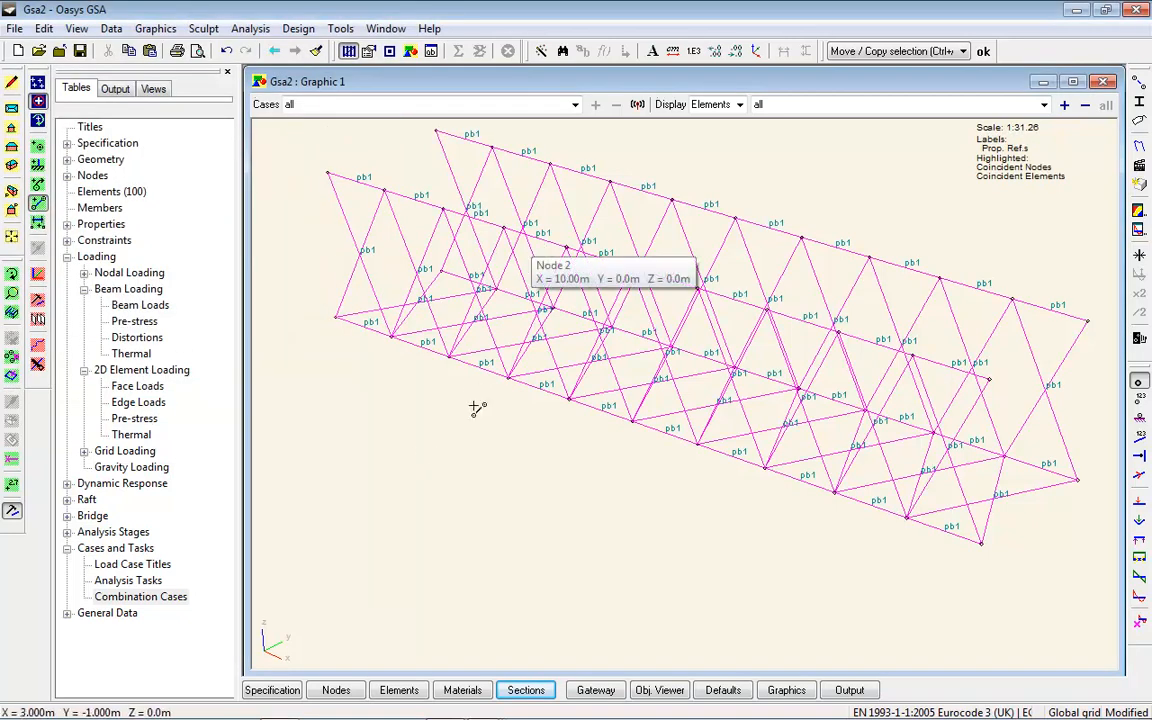
- Define beam section 1 as a solid circular steel section with a 10 mm diameter
click(524, 690)
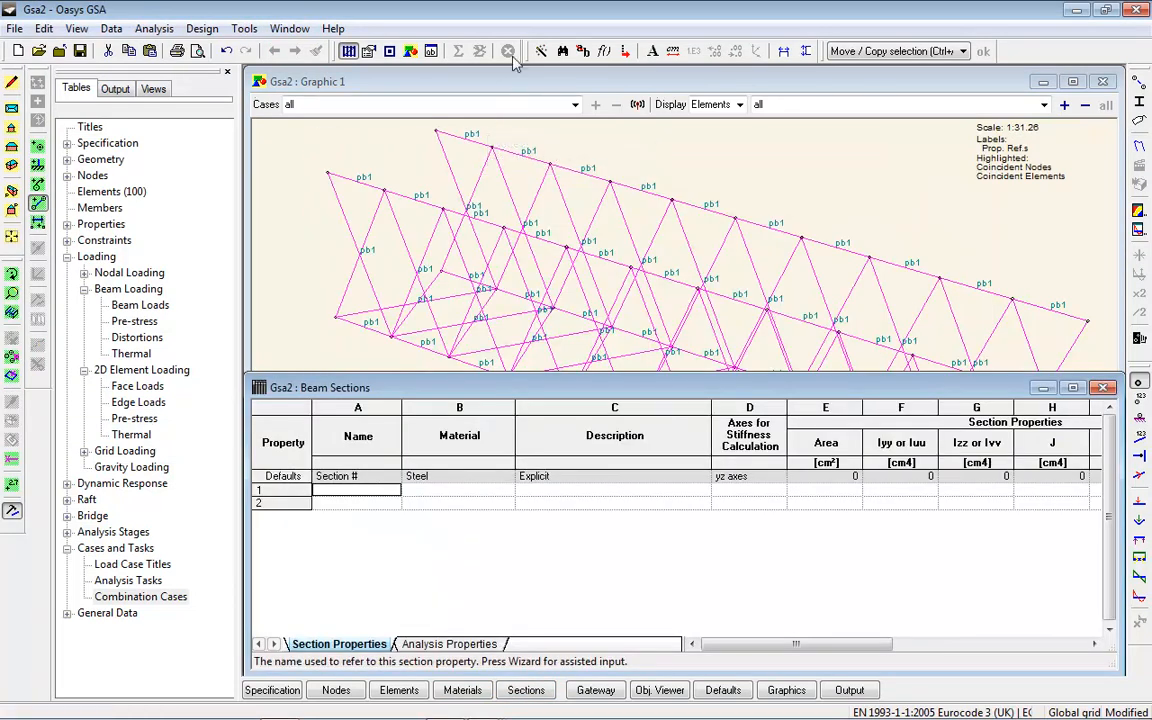
click(541, 51)
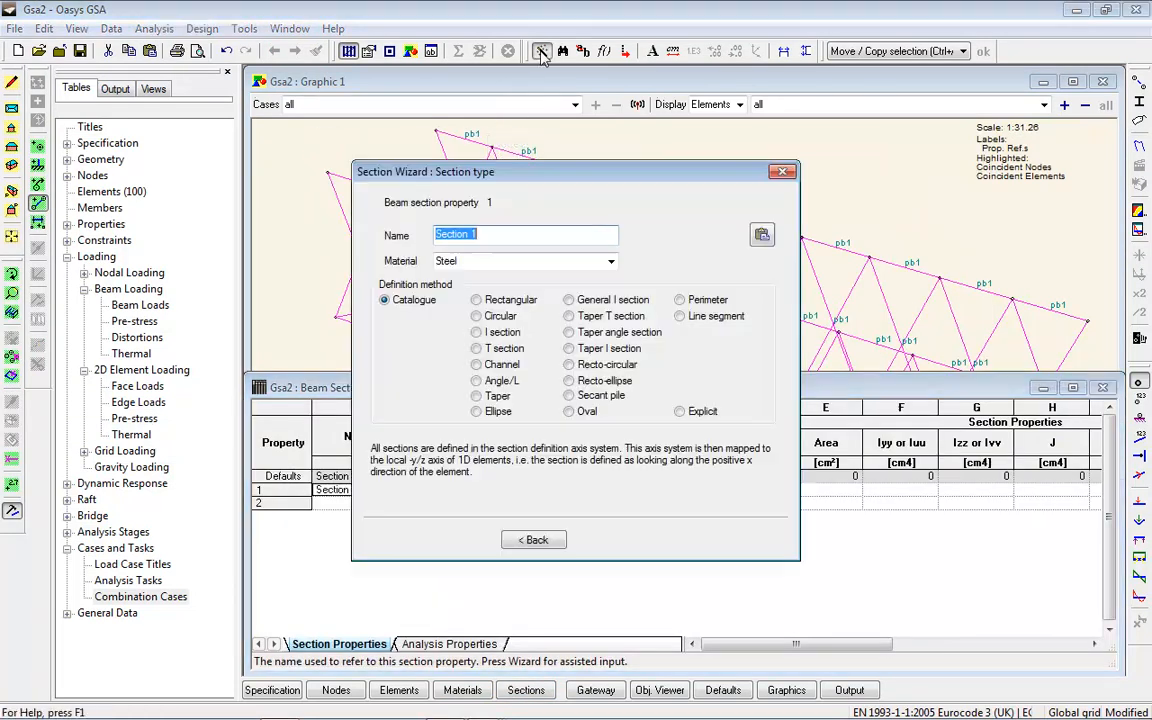
click(479, 316)
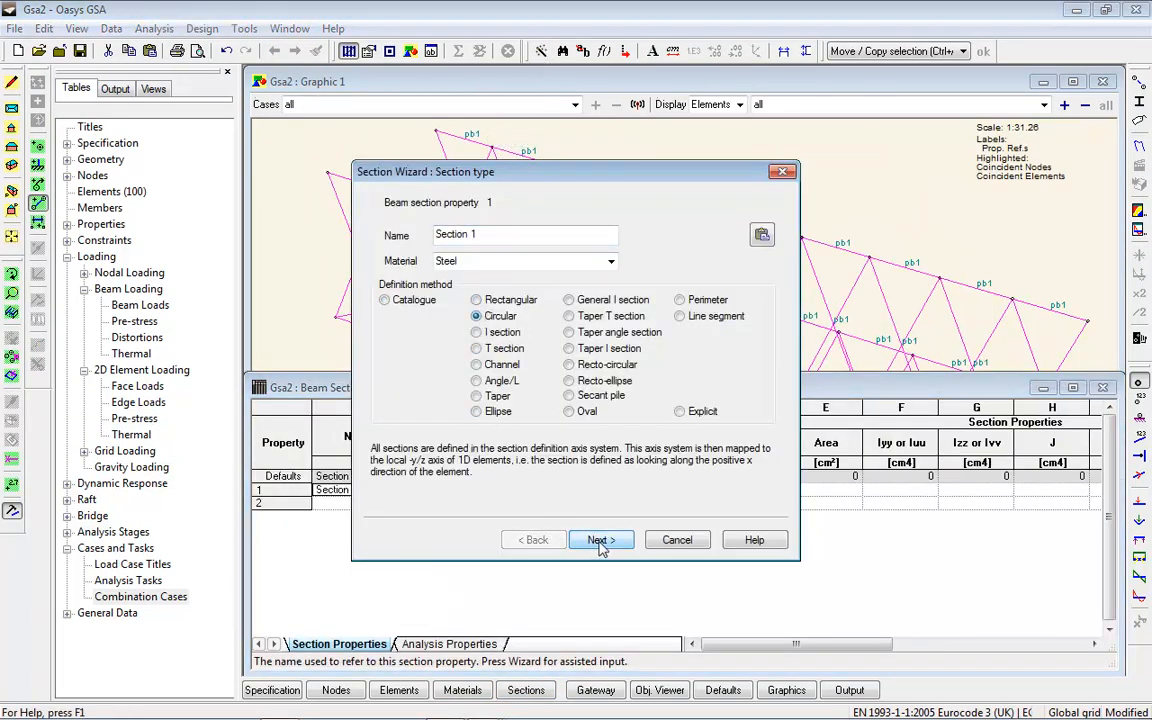
click(600, 540)
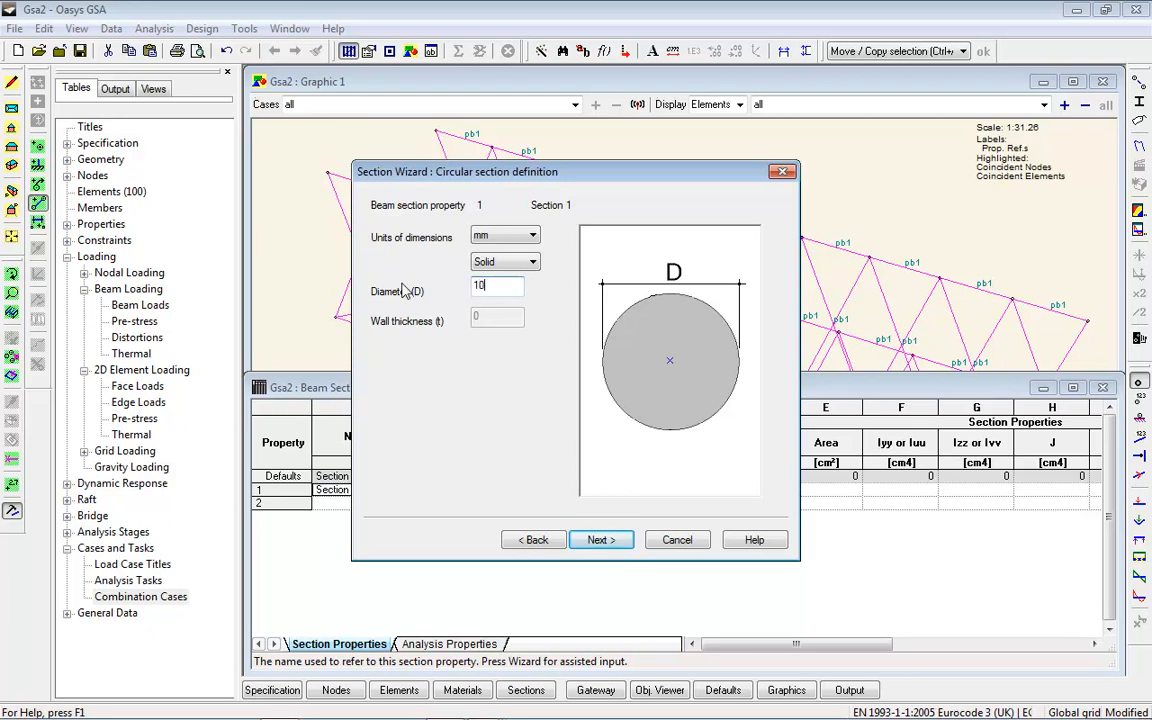
key(Return)
key(Return)
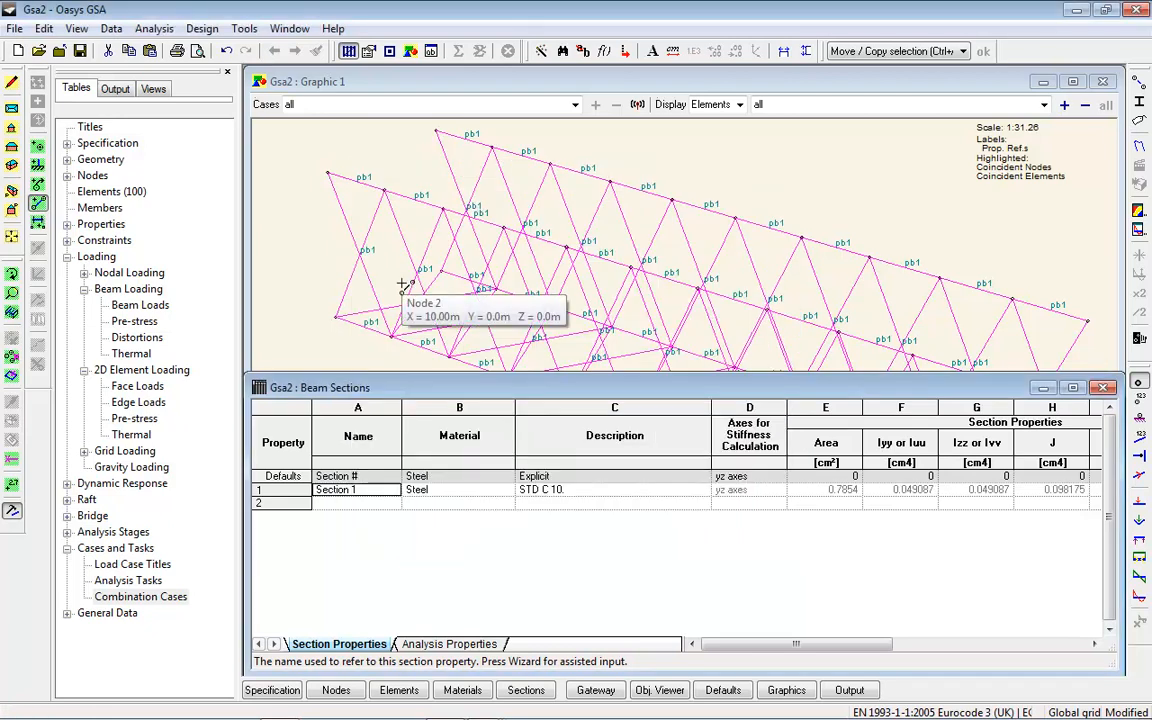
click(595, 490)
key(Down)
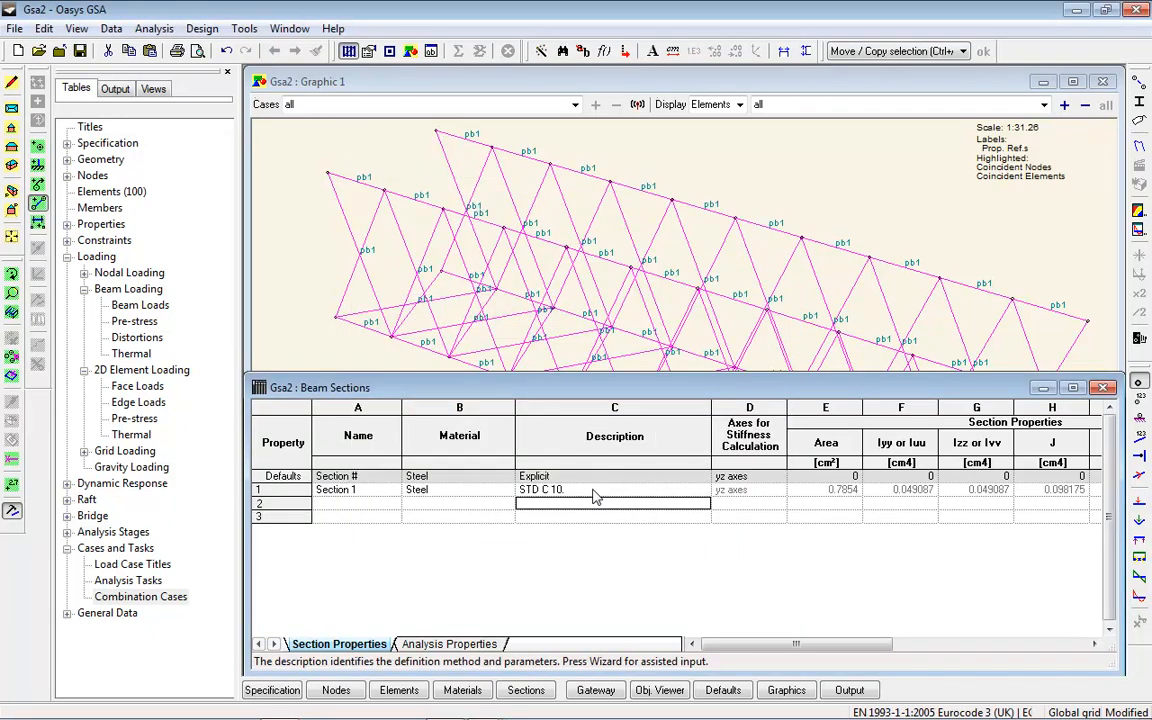
- Define beam sections 2, 3 and 4 as steel with the description STD C 10
text(STD C 10.)
key(Down)
text(STD C 10.)
key(Down)
text(STD C 10.)
key(Up)
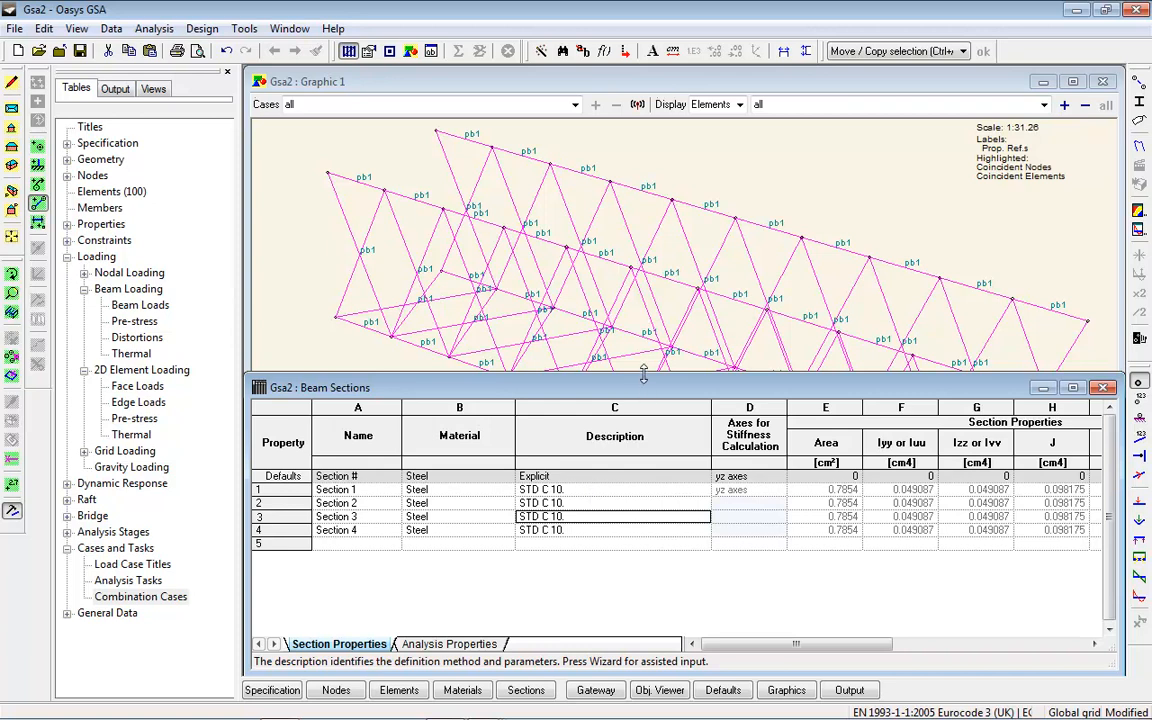
- Select the top chord elements in the side elevation and change their property to 2
click(627, 85)
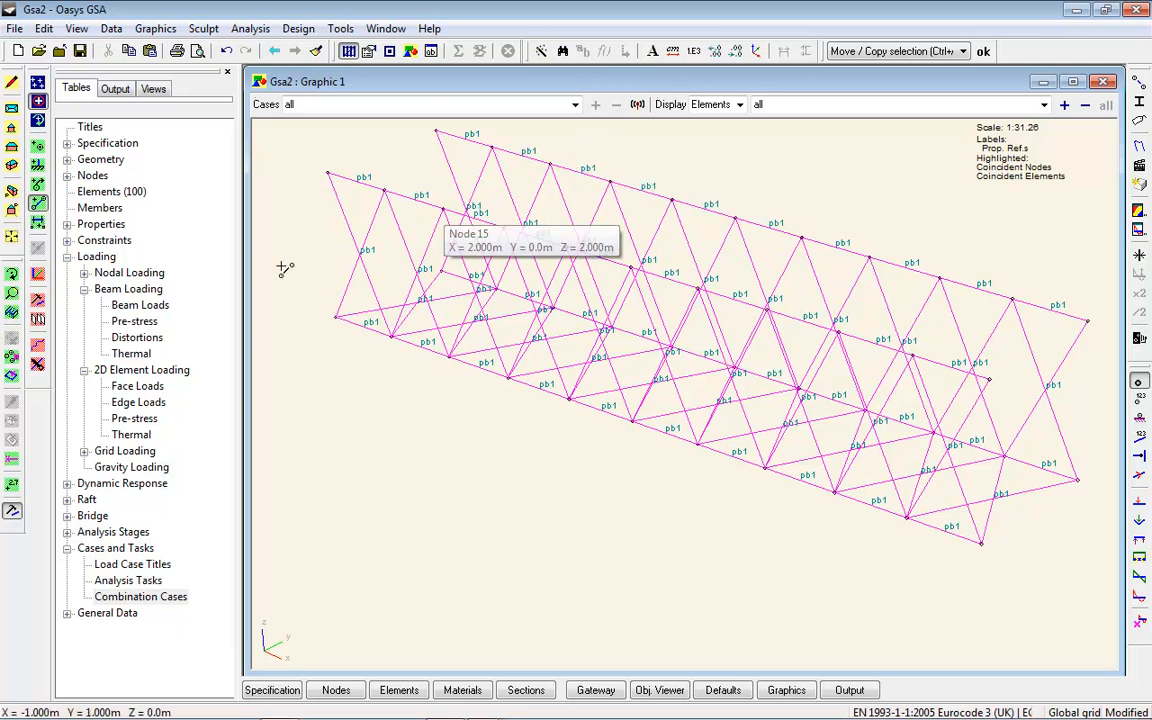
click(11, 148)
click(12, 372)
drag(258, 264, 1100, 337)
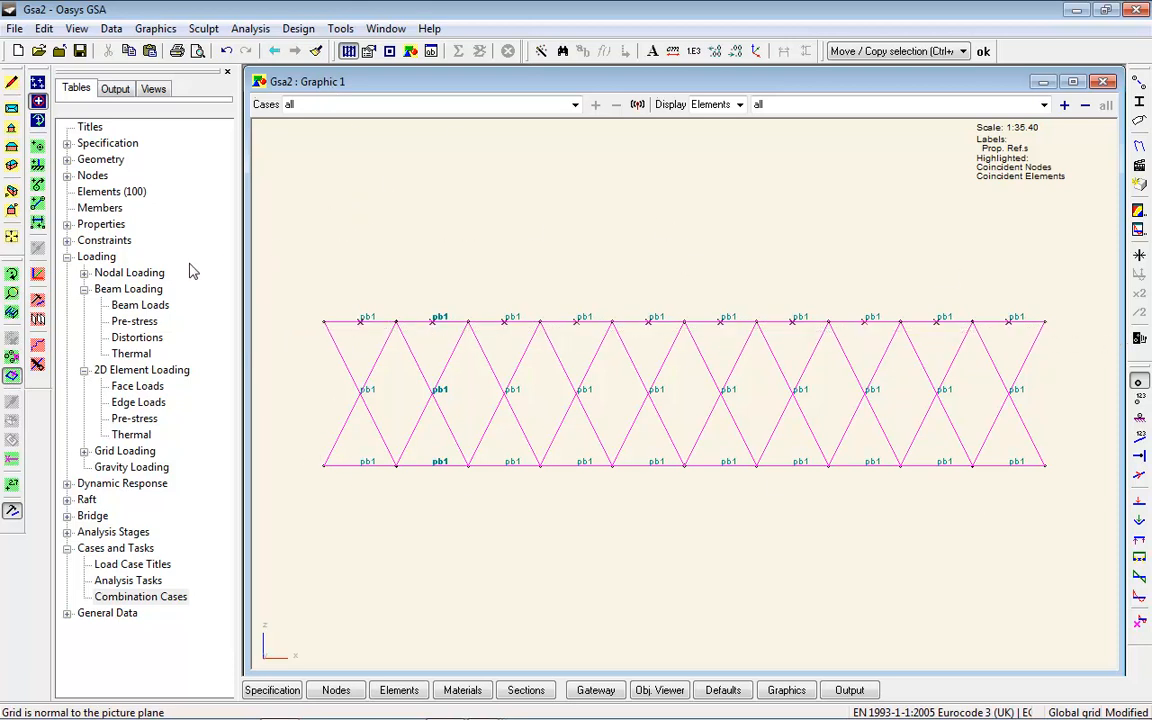
click(38, 275)
click(58, 155)
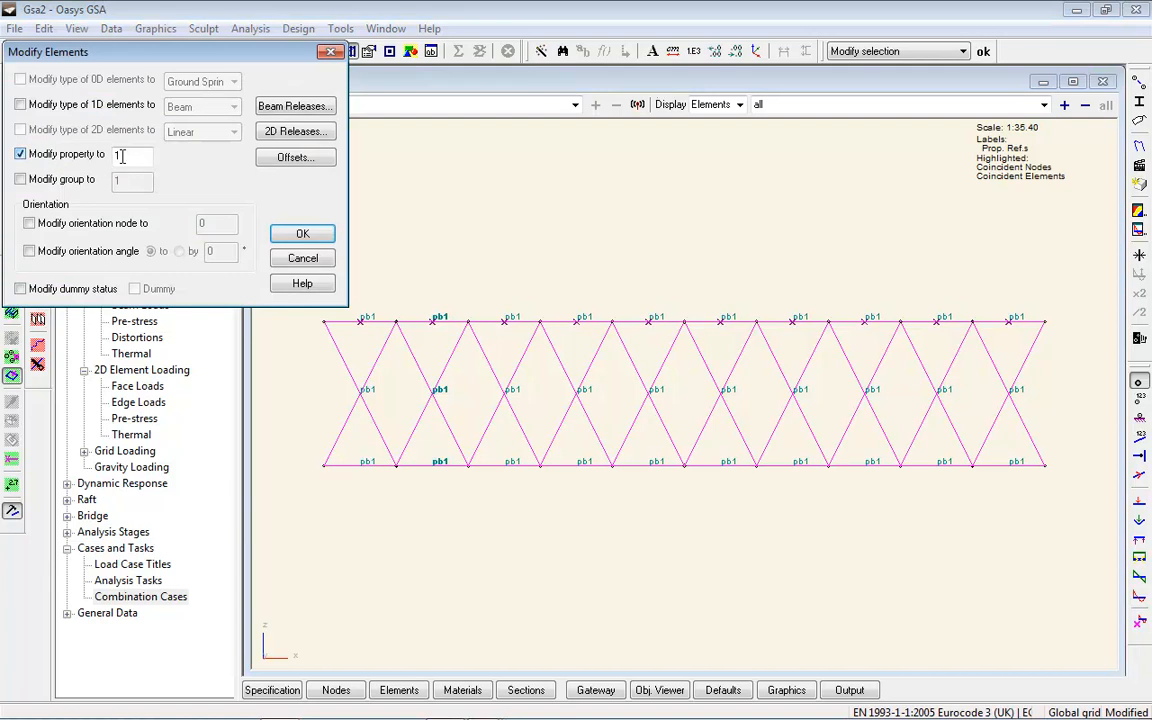
click(296, 236)
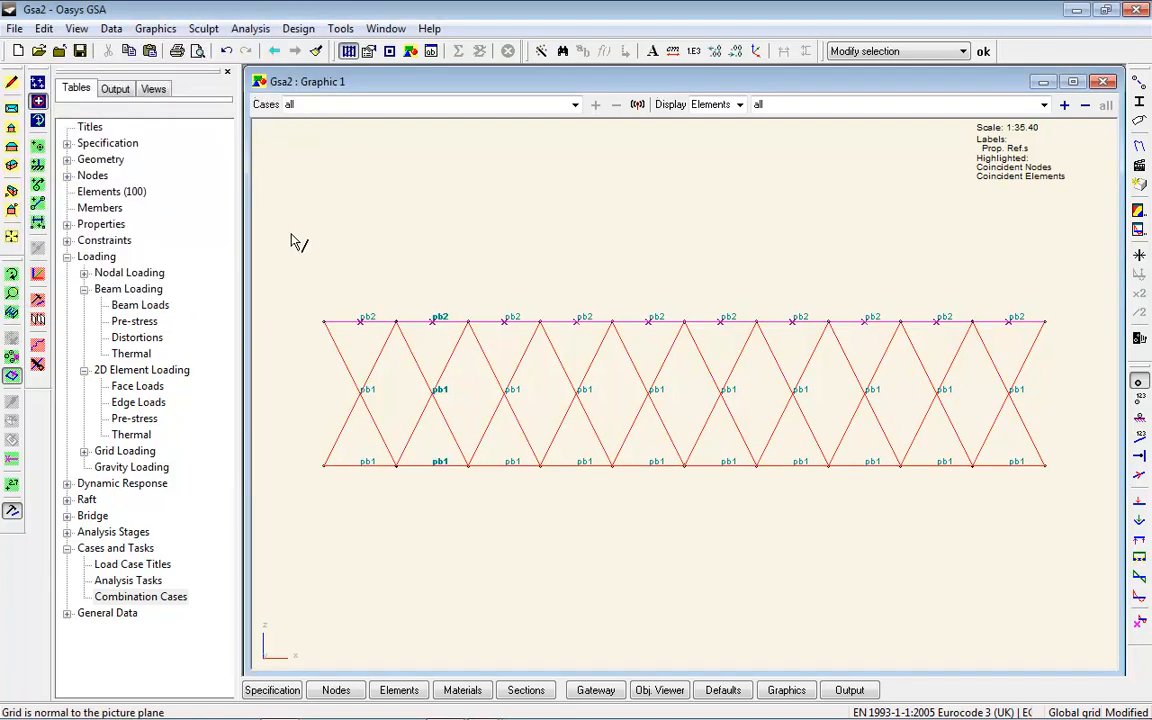
- Select the diagonal elements of the trusses in the side elevation and change their property to 3
drag(1046, 358, 296, 395)
click(37, 273)
click(56, 155)
text(3)
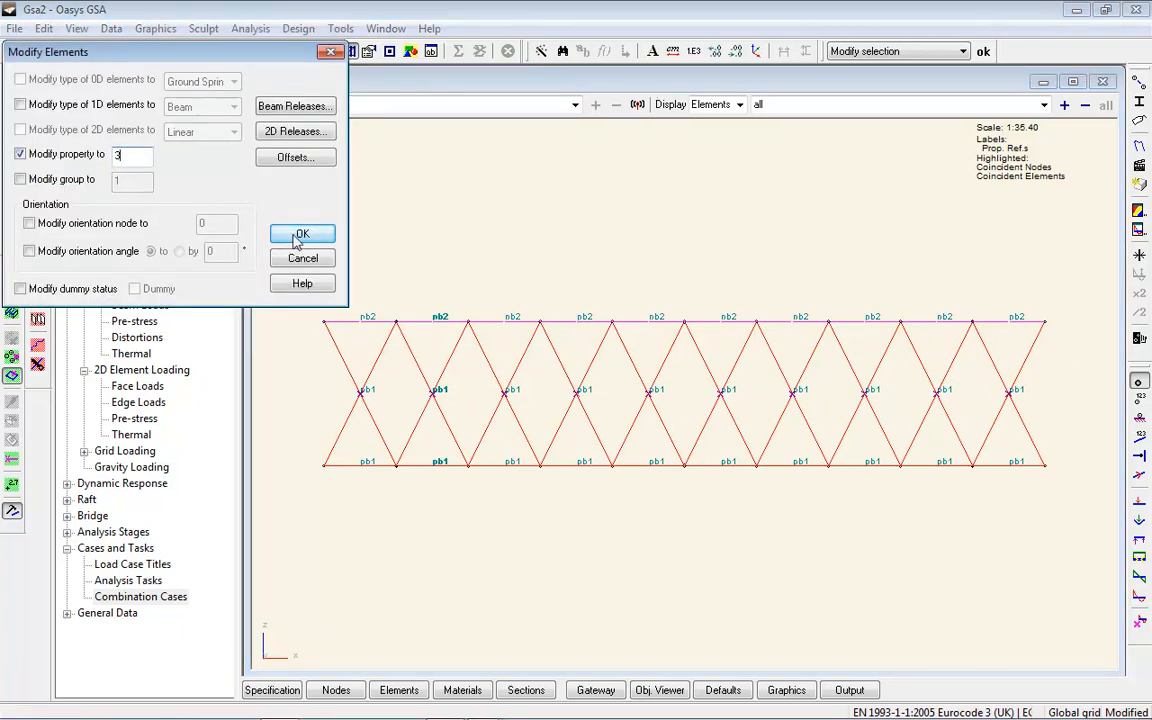
click(303, 233)
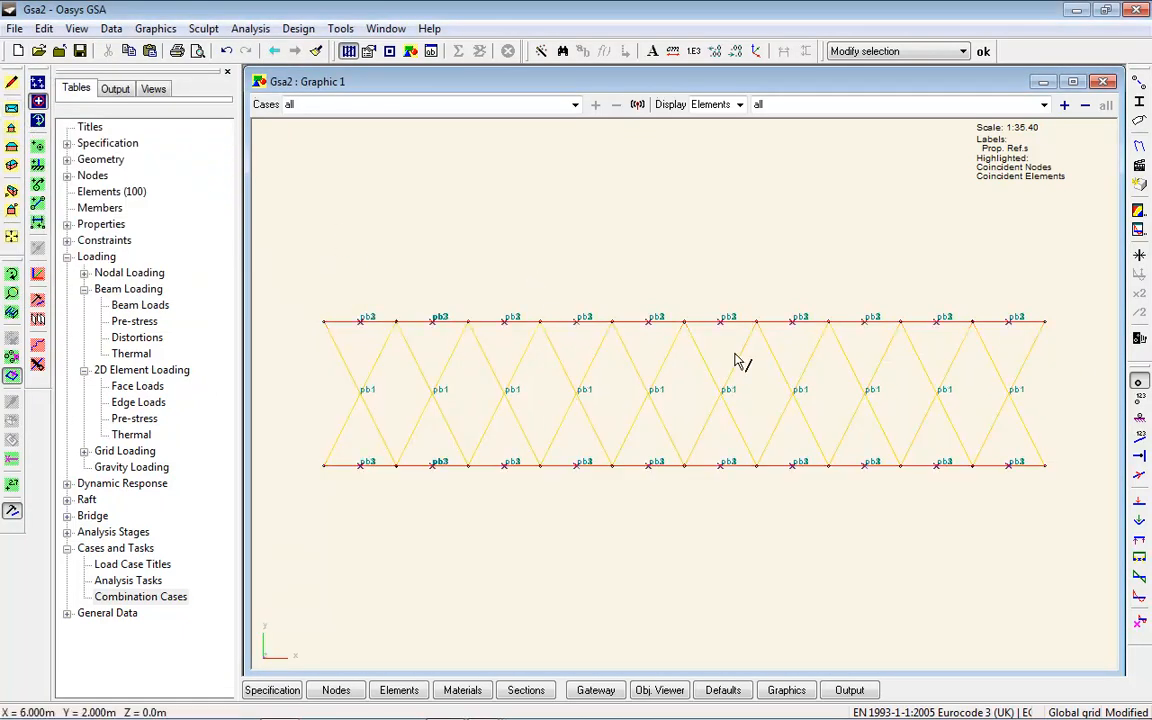
- Select the bottom bracing elements in the plan view, change their property to 4, and return to the 3D view
drag(1048, 369, 342, 410)
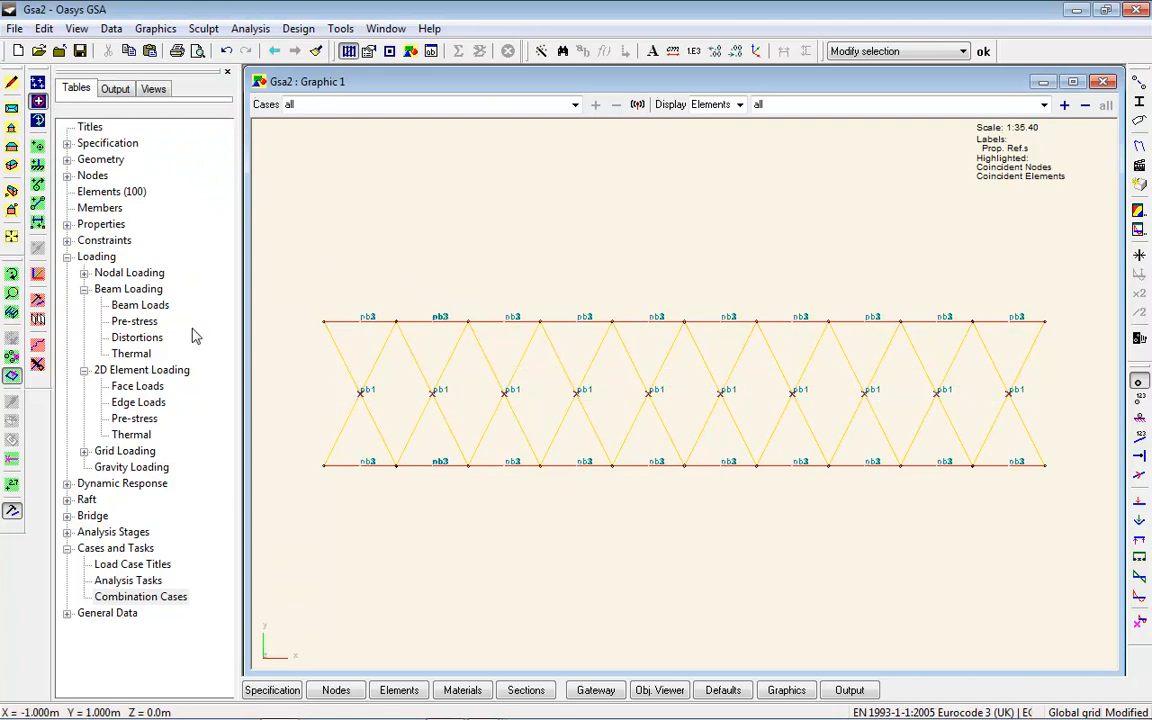
click(37, 262)
click(72, 158)
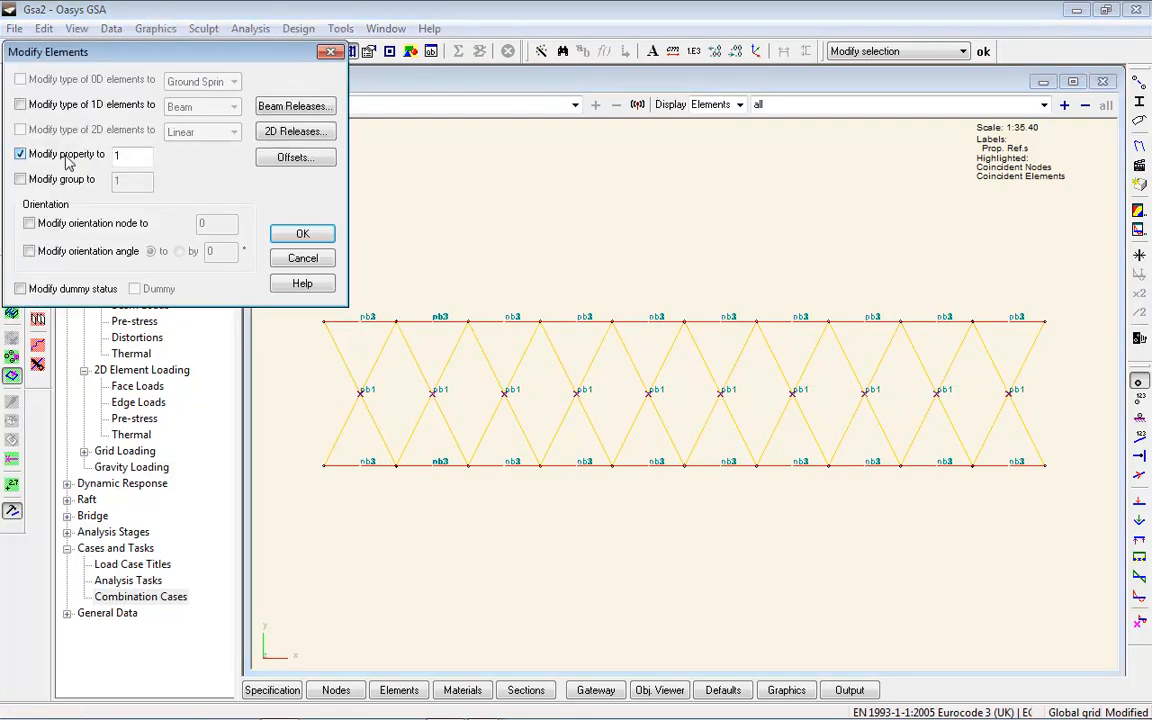
text(4)
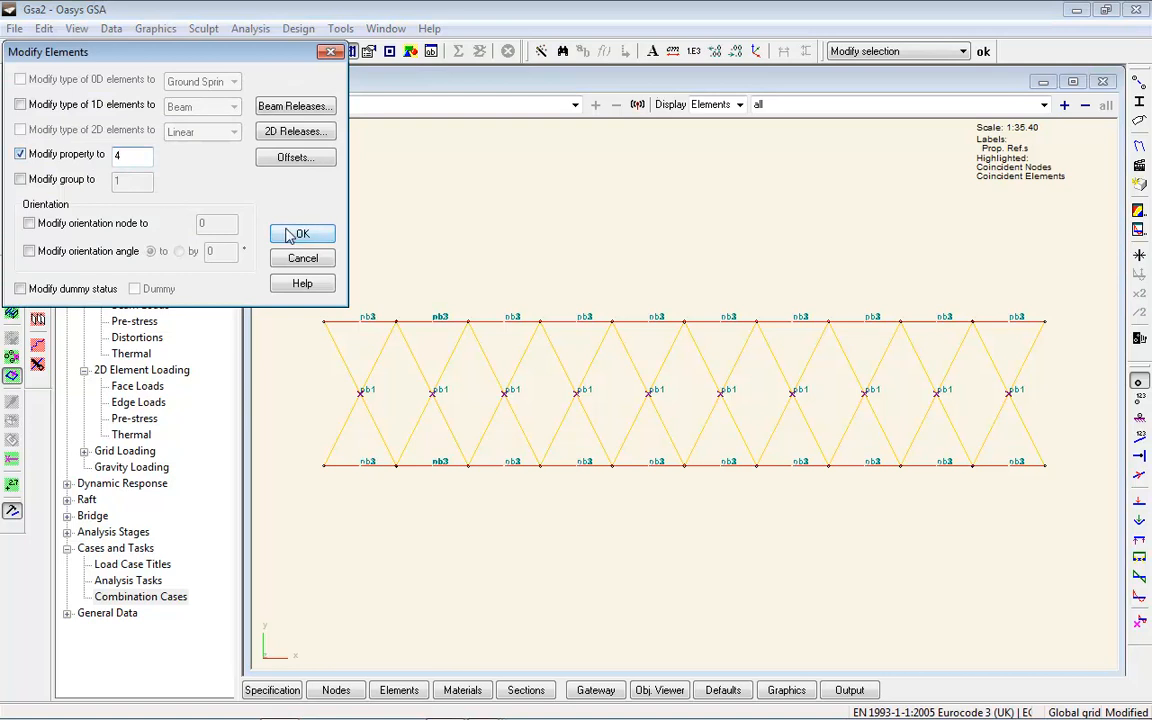
click(301, 233)
click(12, 193)
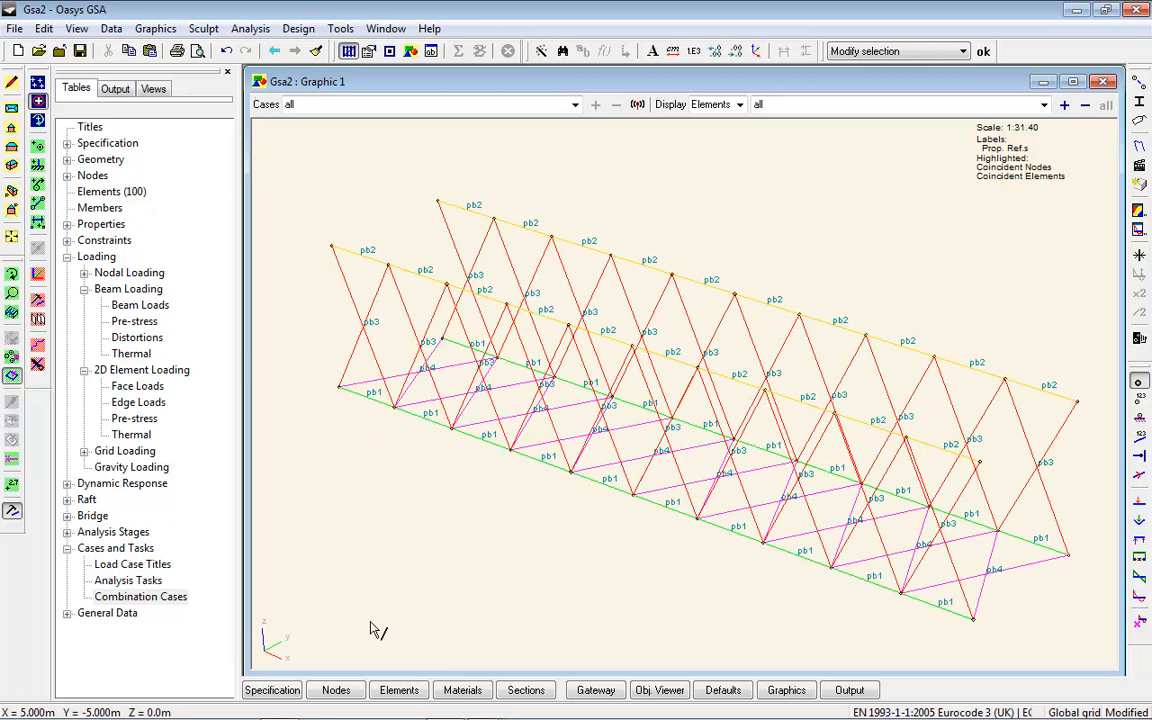
- Open the beam sections table and the Force Density 1D form-finding table, arranging both alongside the model
click(526, 690)
drag(548, 376, 548, 455)
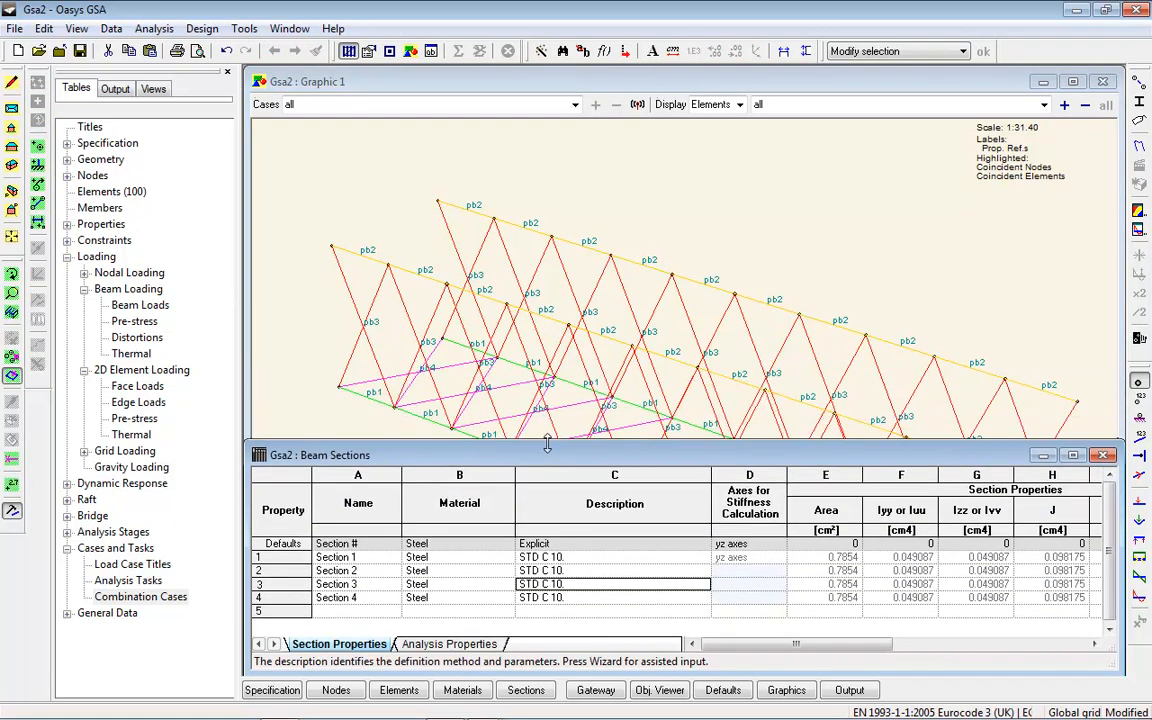
click(66, 256)
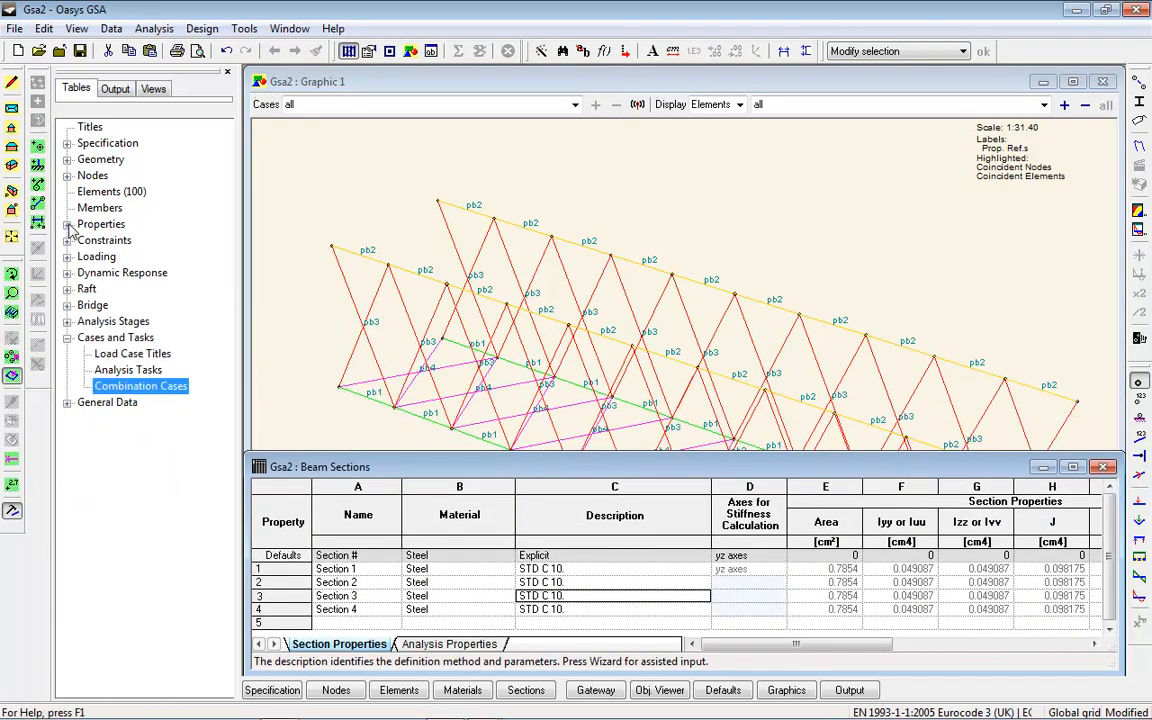
click(66, 224)
double_click(135, 419)
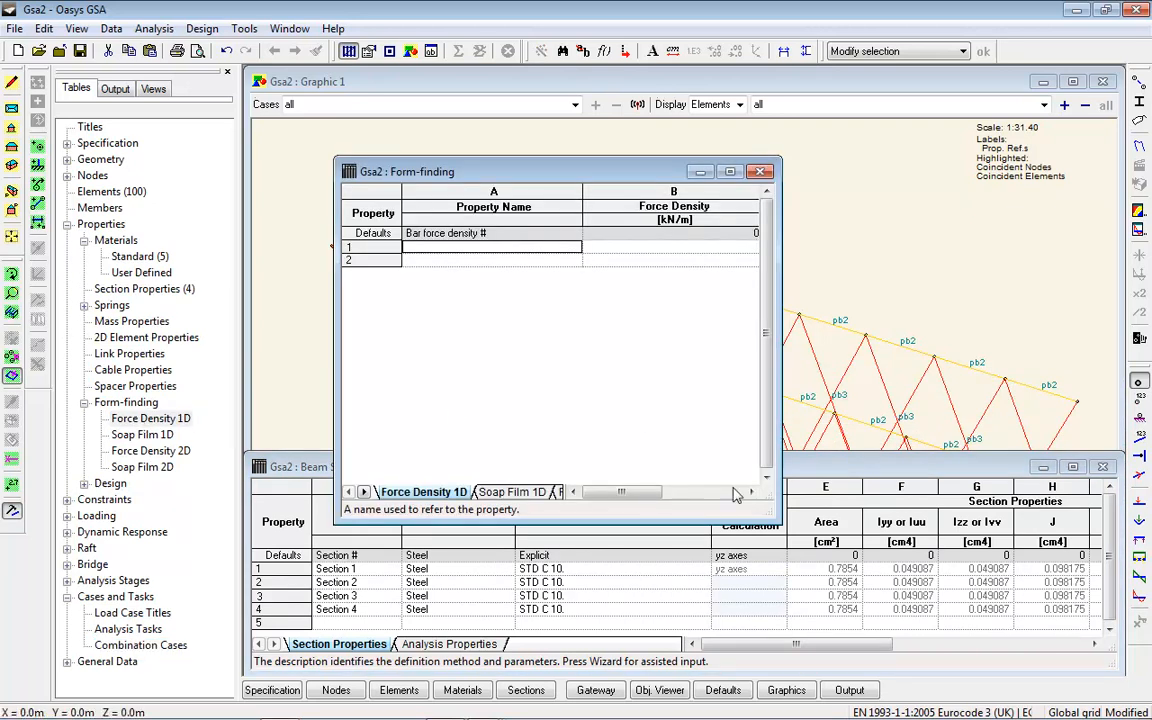
drag(768, 511, 772, 387)
drag(614, 177, 562, 126)
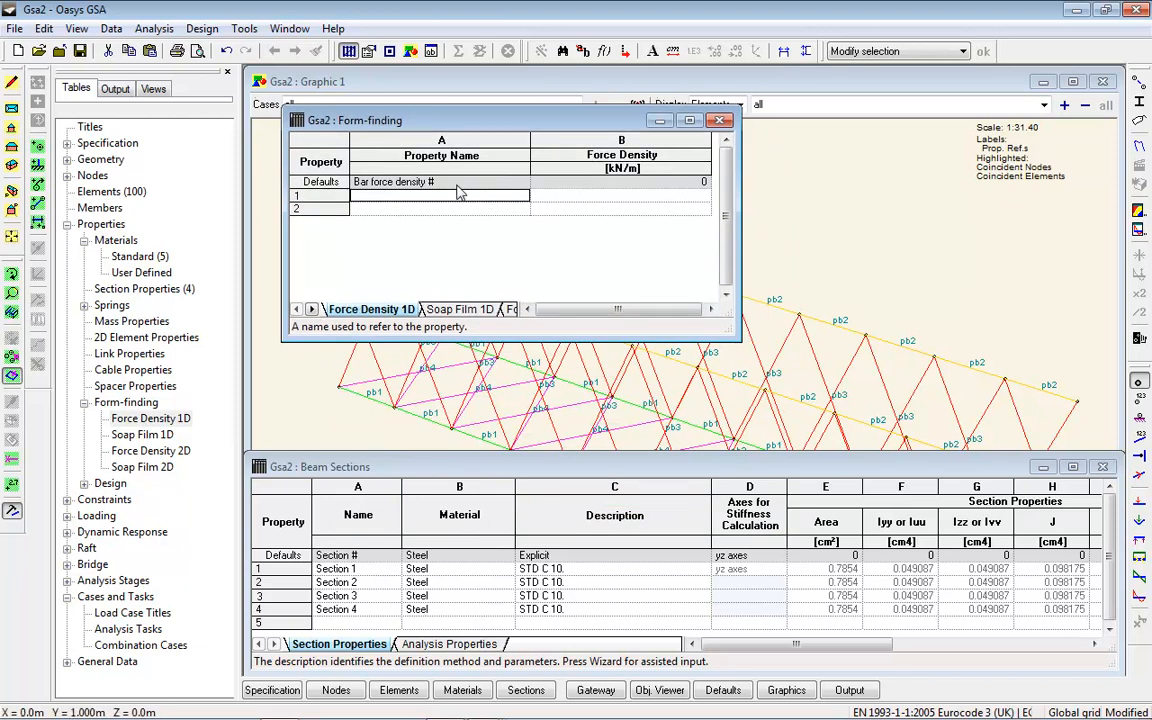
- Enter 1D force densities of 40 kN/m for property 1 and 10 kN/m for property 2
key(Return)
text(40)
key(Return)
key(Return)
text(10)
key(Return)
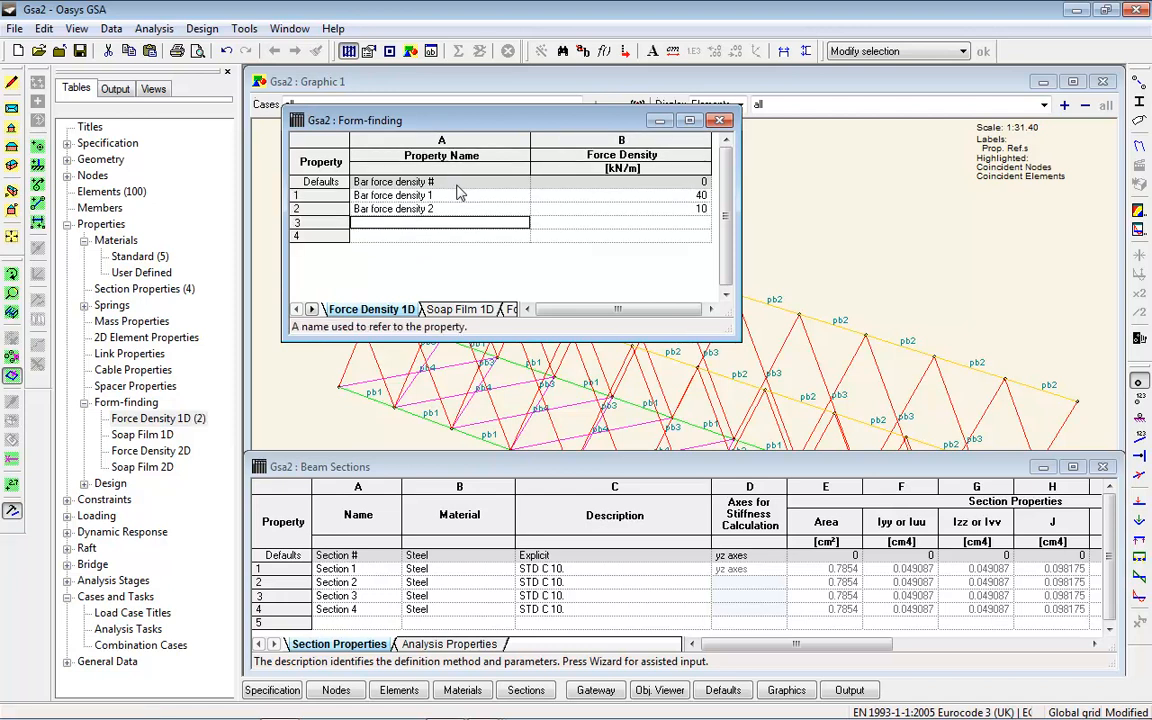
- Enter a 1D force density of 1 kN/m for properties 3 and 4, and close both tables
key(Return)
text(1)
key(Return)
key(Return)
text(1)
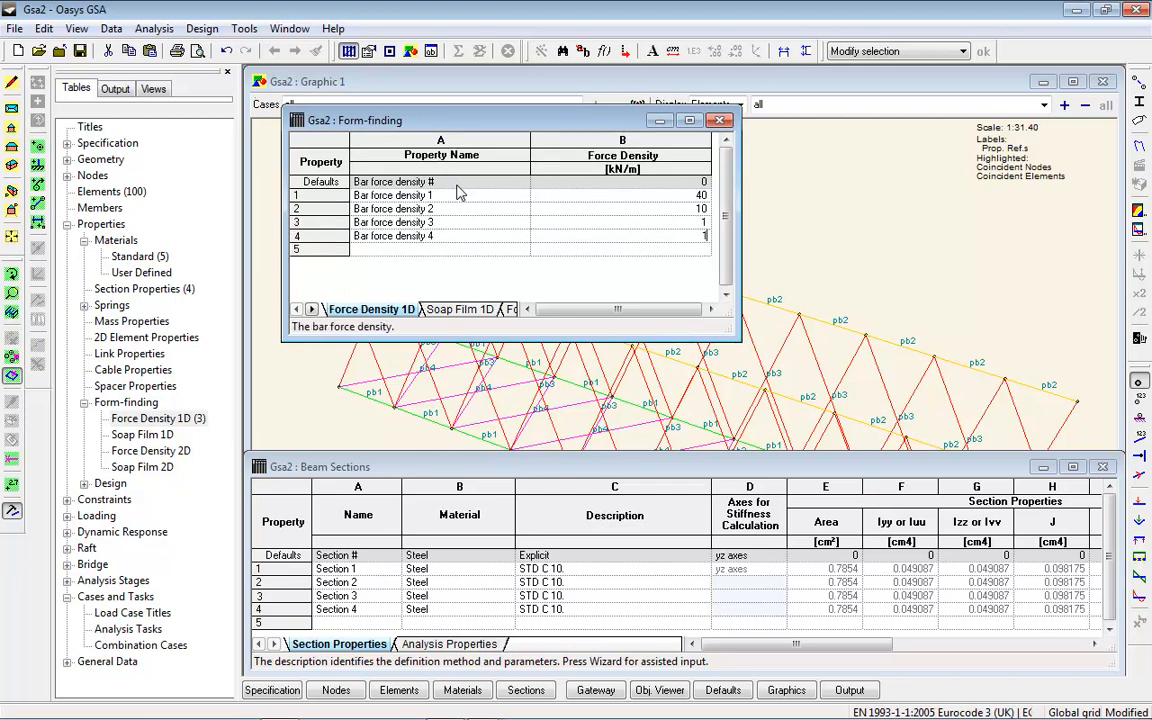
key(Return)
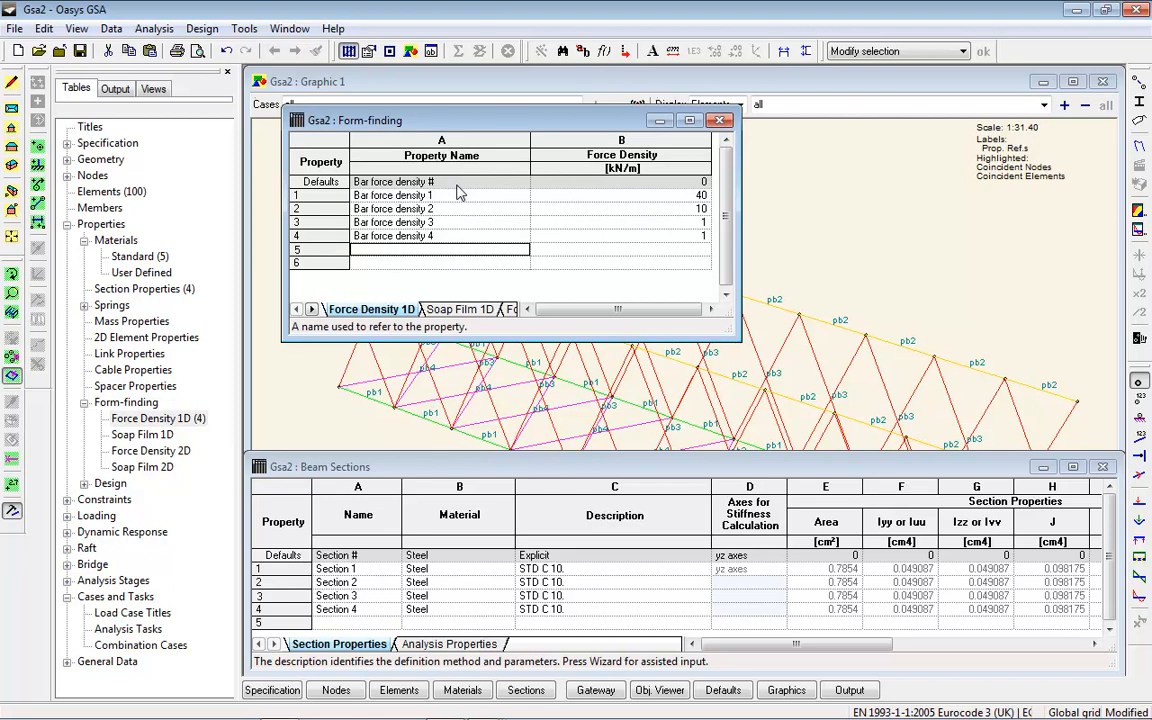
click(721, 121)
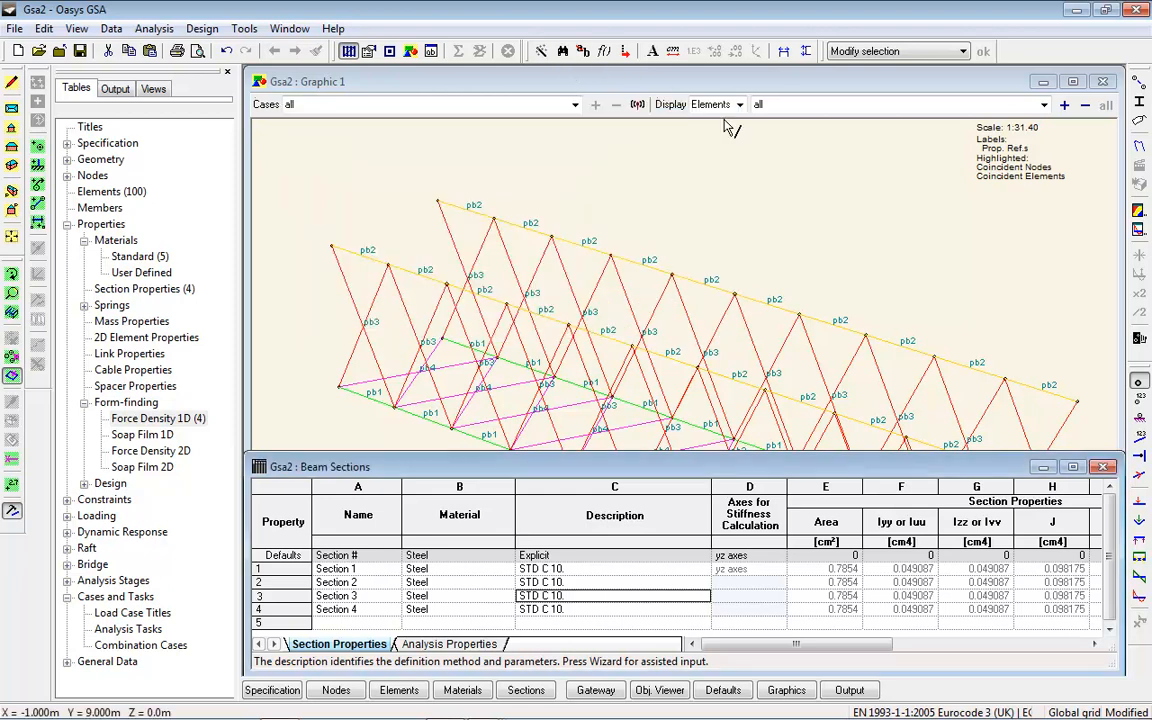
click(1102, 468)
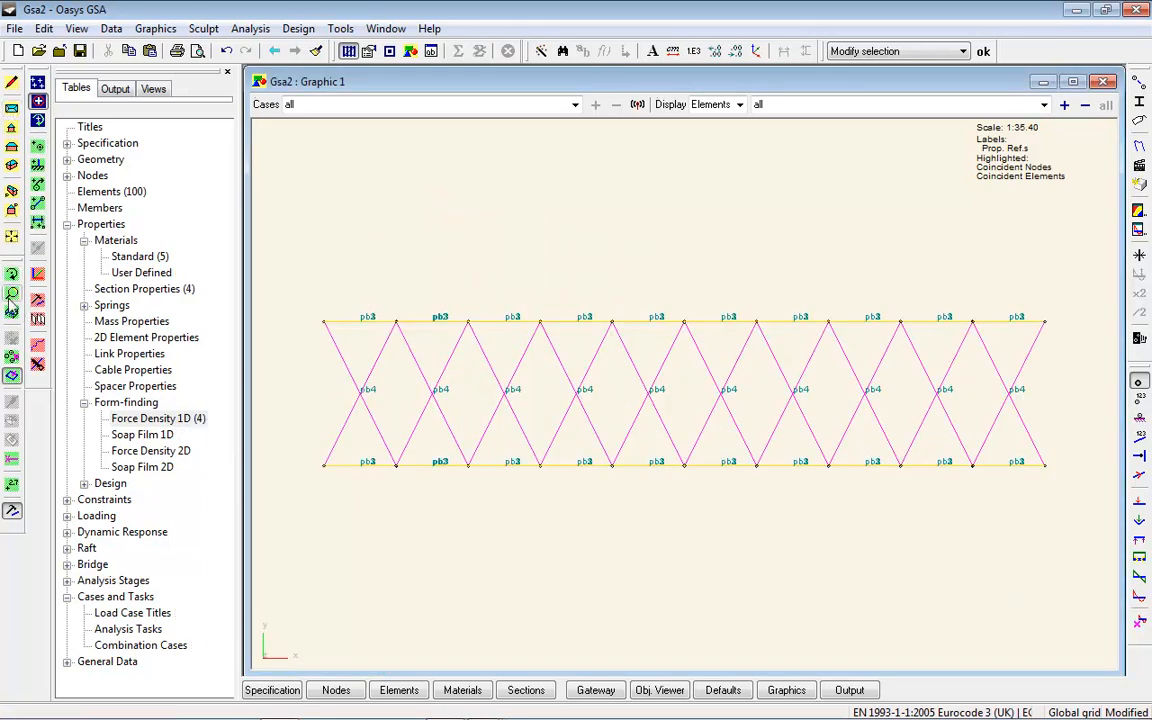
- Select all nodes at both ends of the trusses in plan and apply pinned restraints to them
click(11, 356)
drag(292, 272, 332, 452)
drag(1070, 312, 1030, 520)
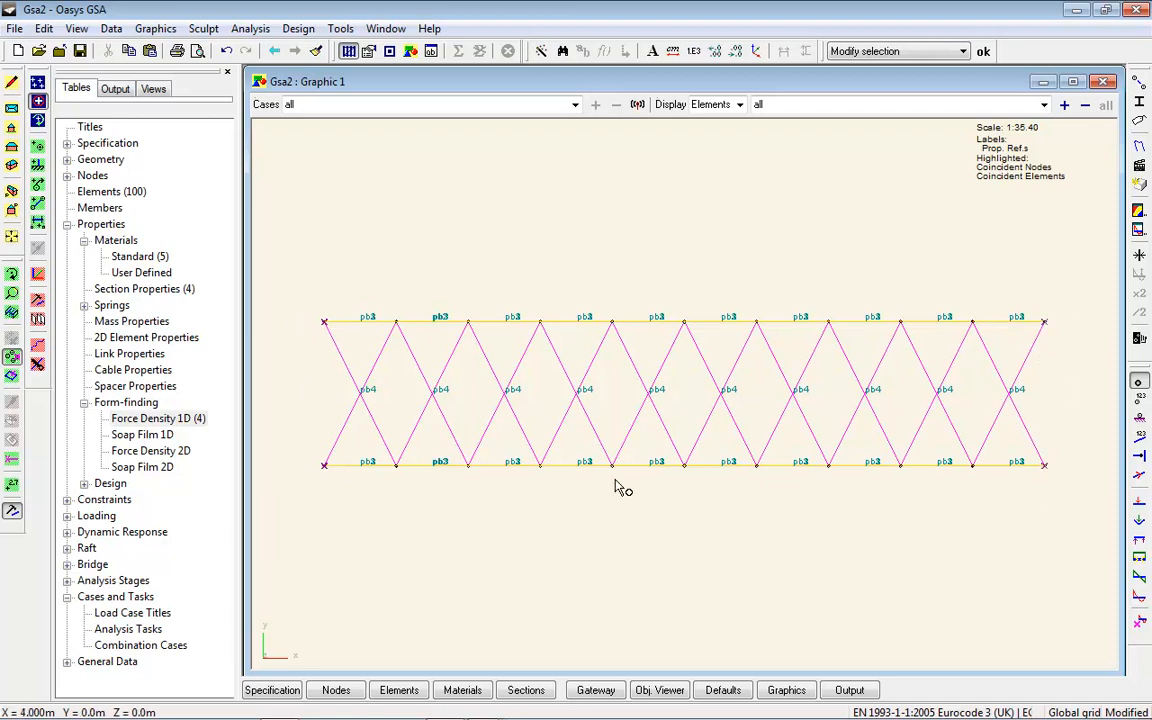
click(37, 272)
click(182, 310)
click(328, 292)
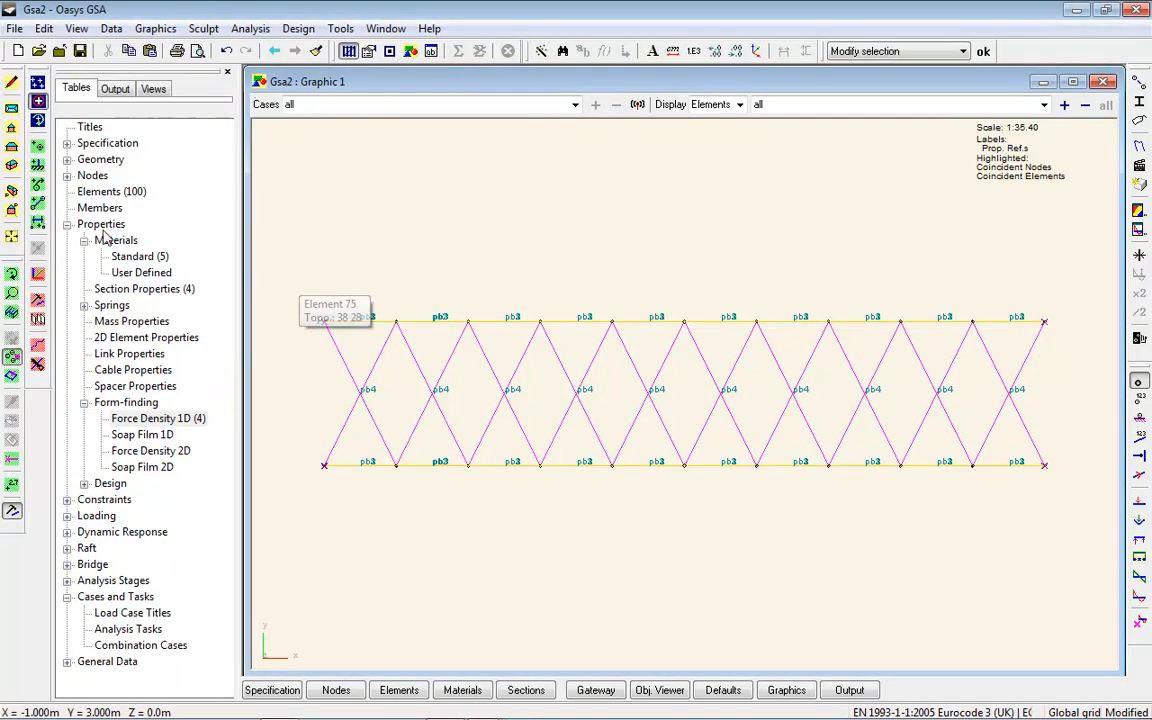
- Display the restraint symbols on the nodes and show the whole model in 3D
click(11, 166)
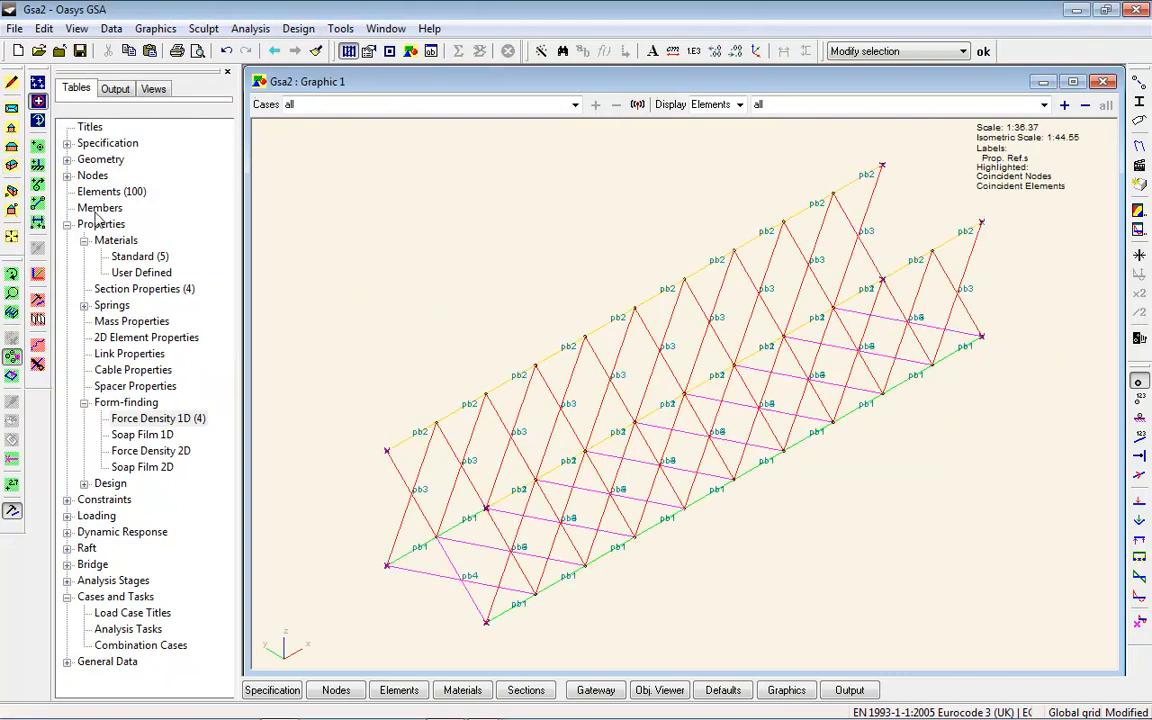
click(1140, 420)
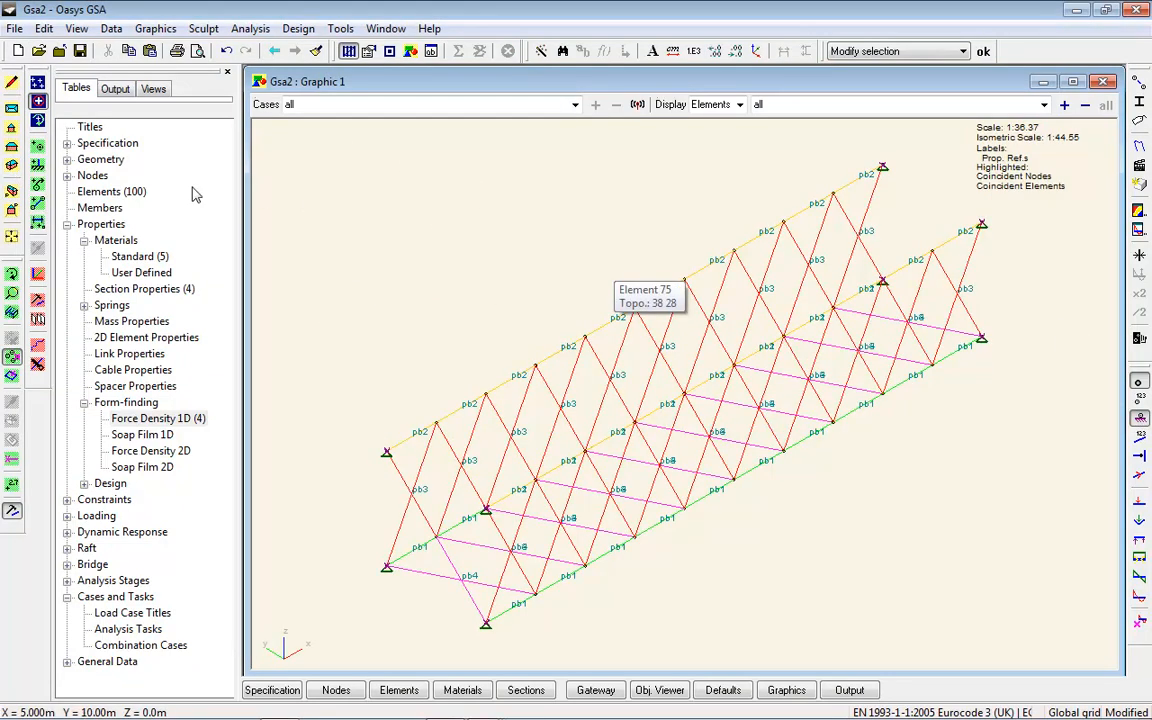
click(13, 190)
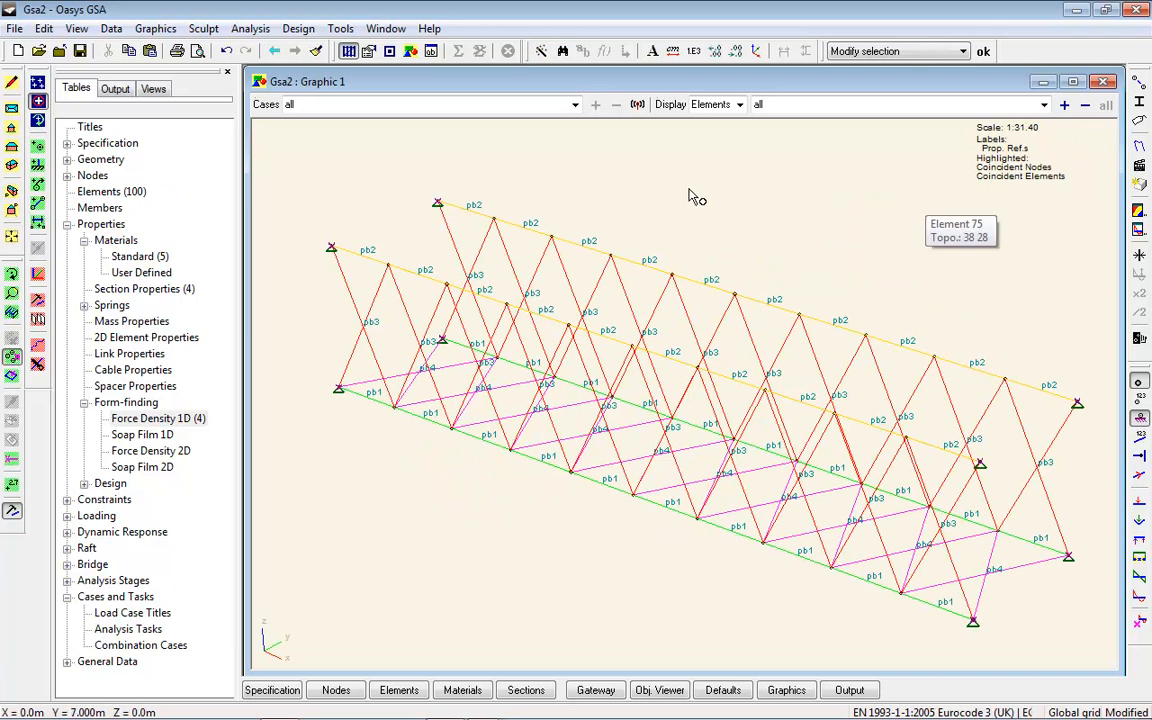
- Set up a new analysis task, Task 1, with the form-finding solver and the force density method
click(250, 28)
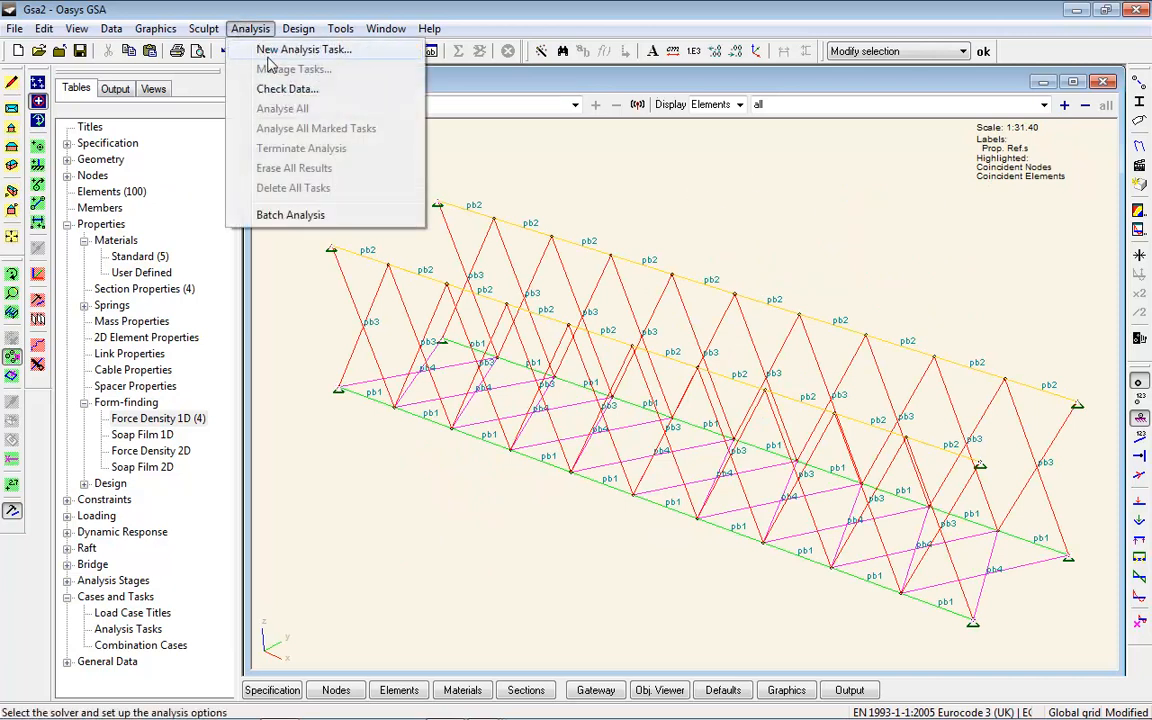
click(290, 47)
click(489, 371)
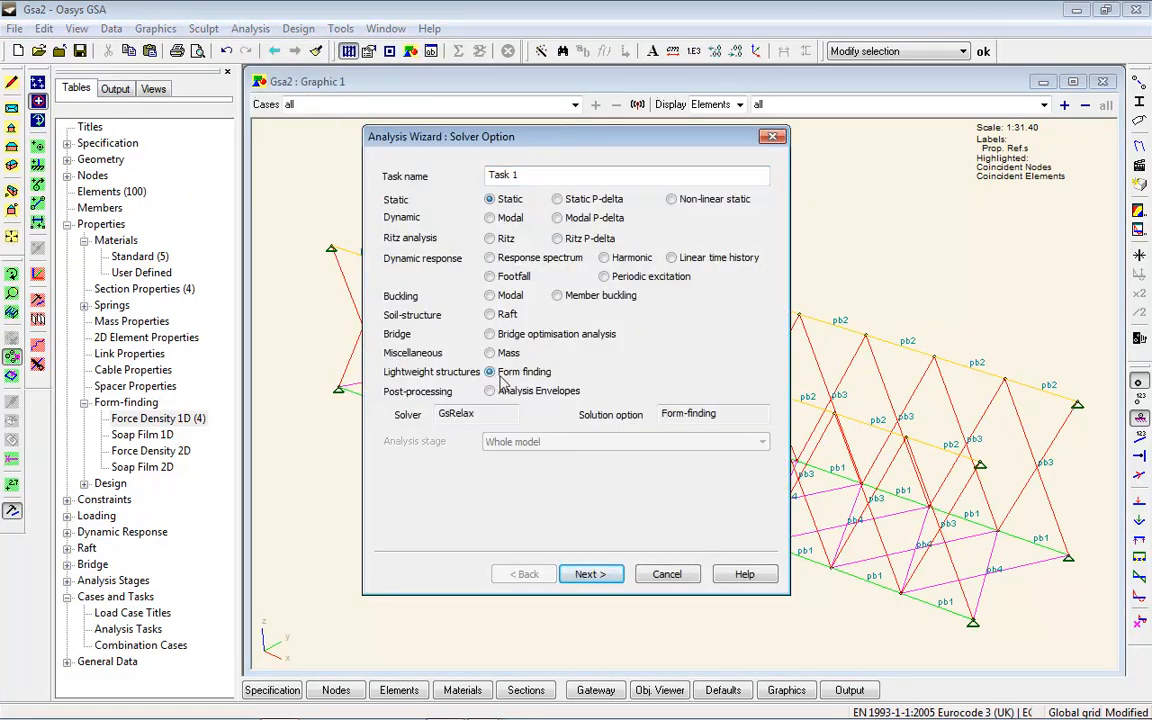
click(590, 574)
click(430, 291)
click(590, 574)
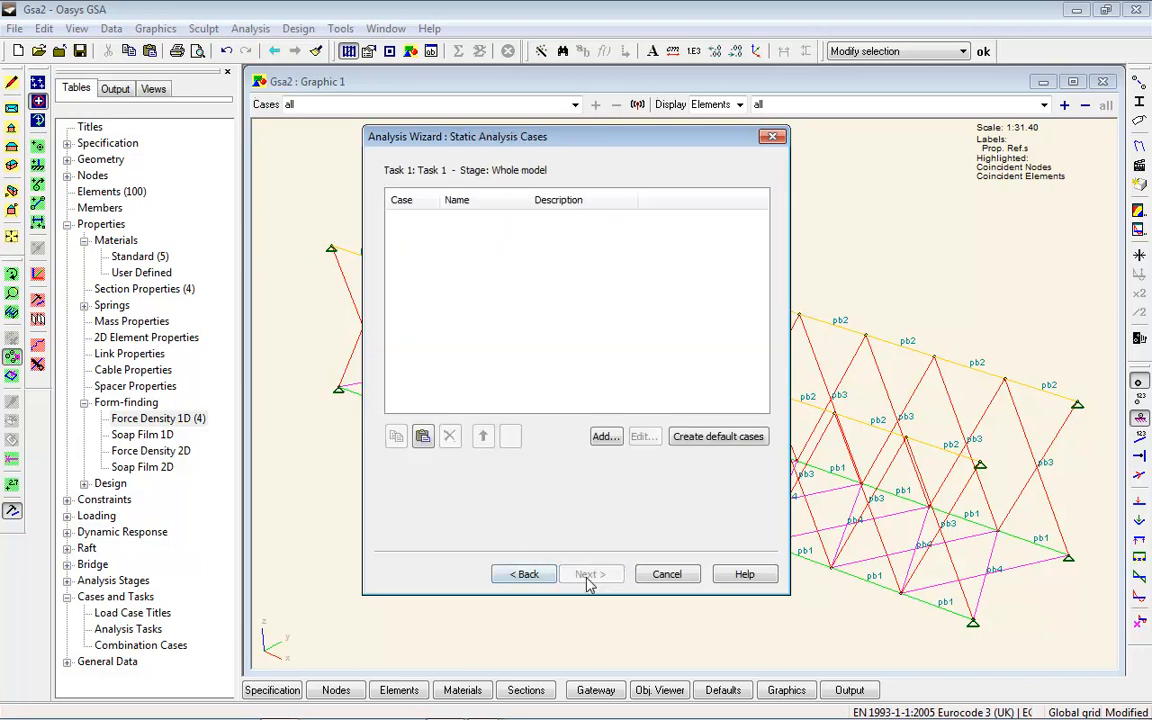
- Add Analysis Case 1 without any loads to the form-finding task
click(605, 436)
click(463, 489)
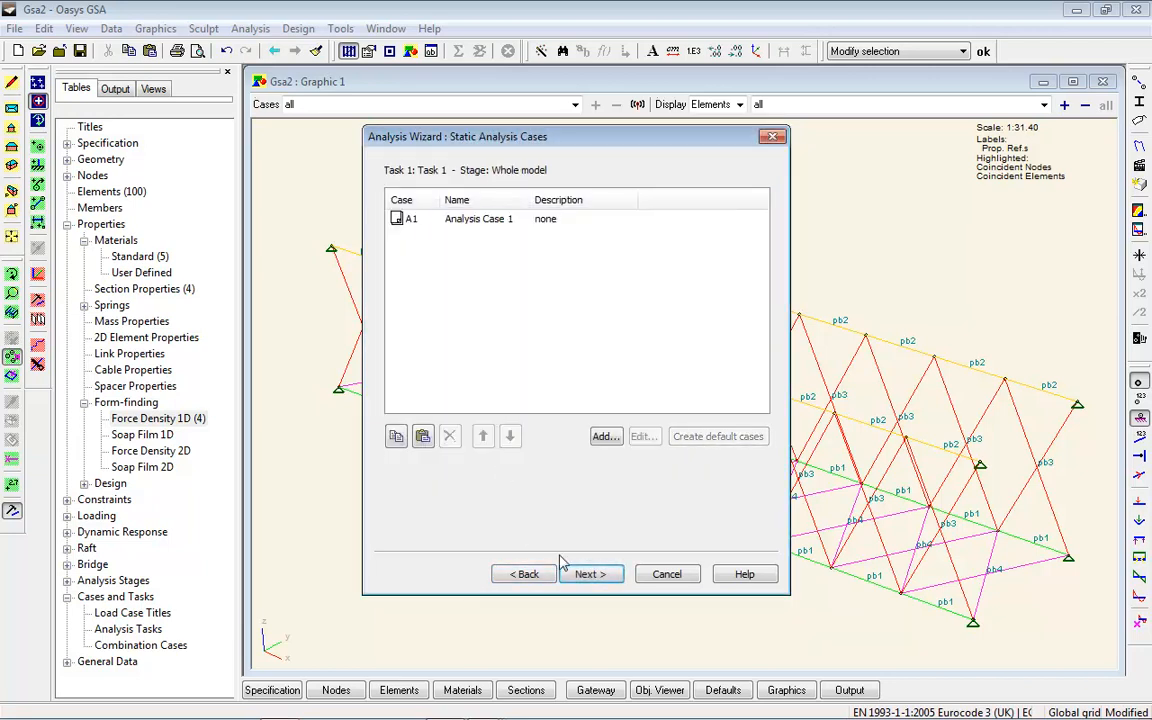
click(588, 574)
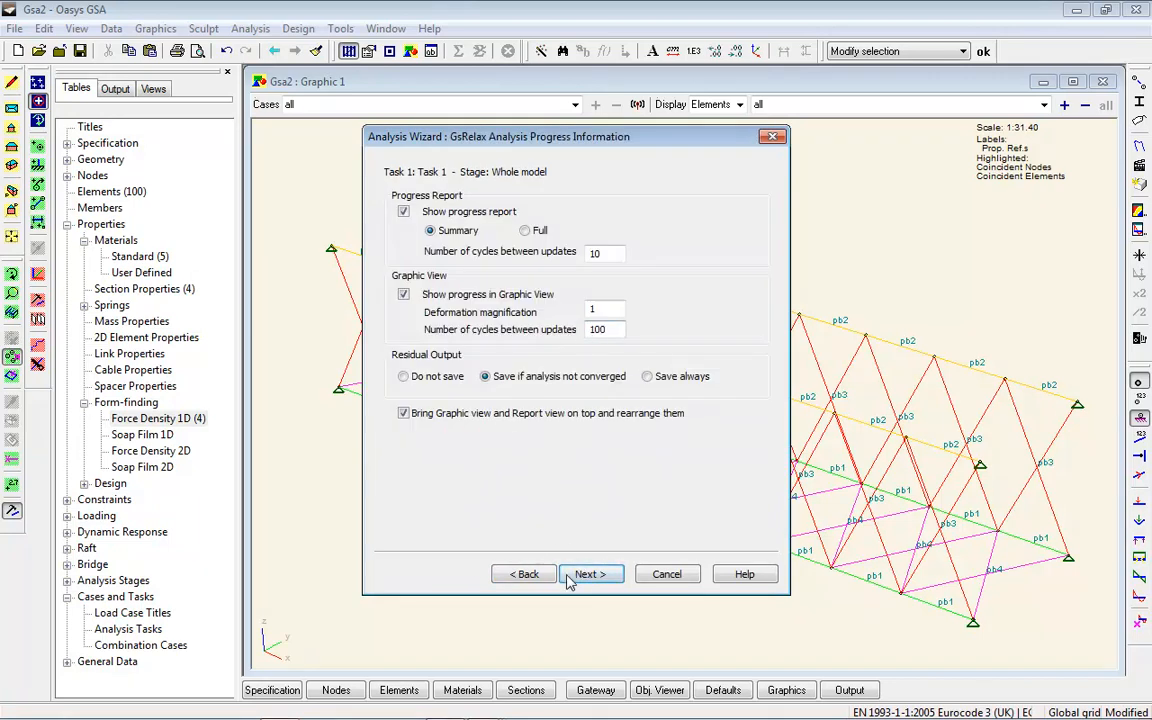
- Run the form-finding analysis, saving the modified node coordinates and the element axial forces as prestress loads in case 1
click(569, 576)
click(590, 502)
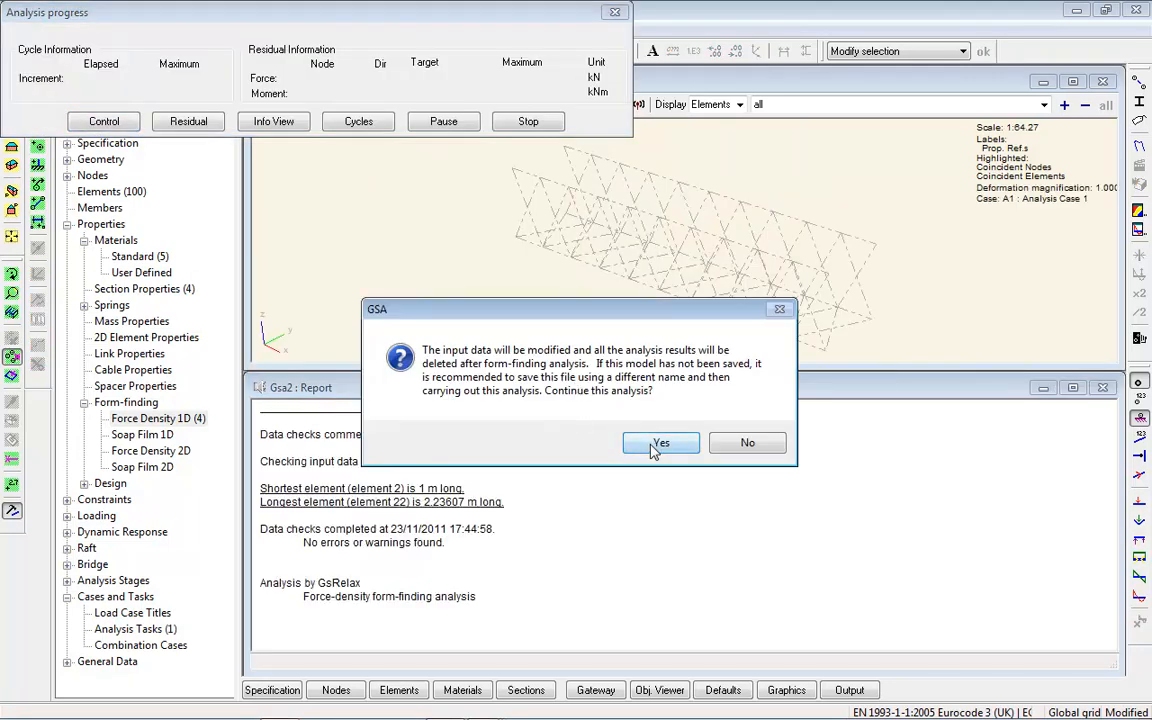
click(656, 445)
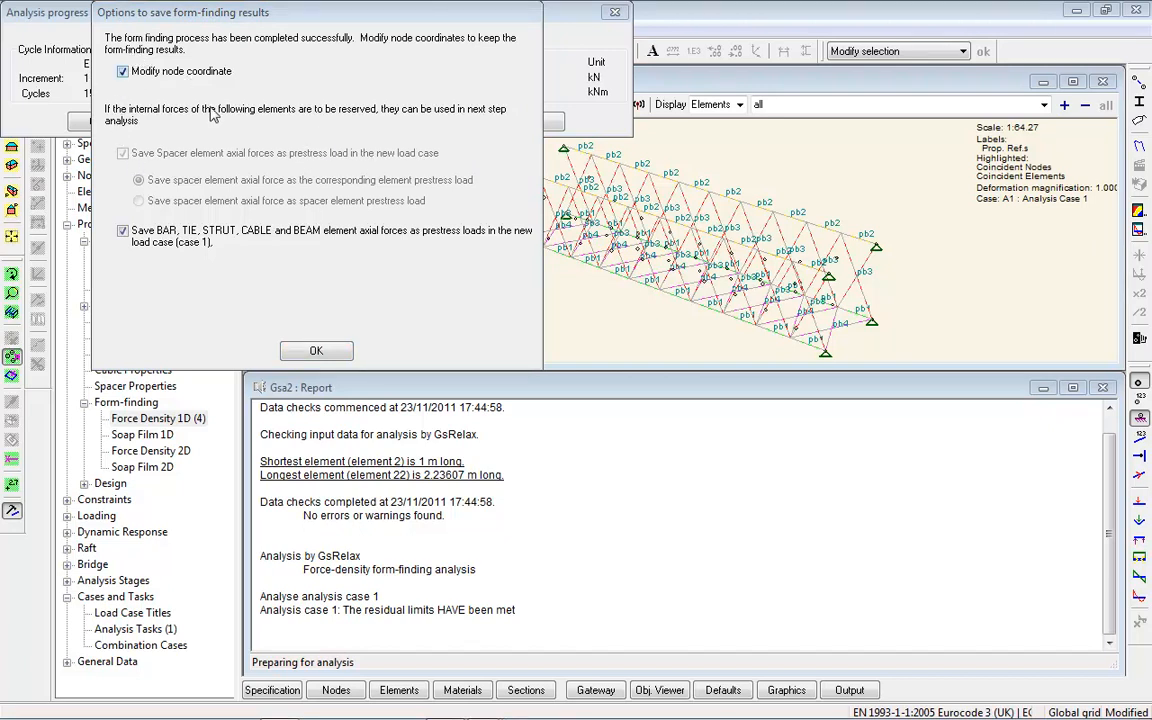
click(330, 355)
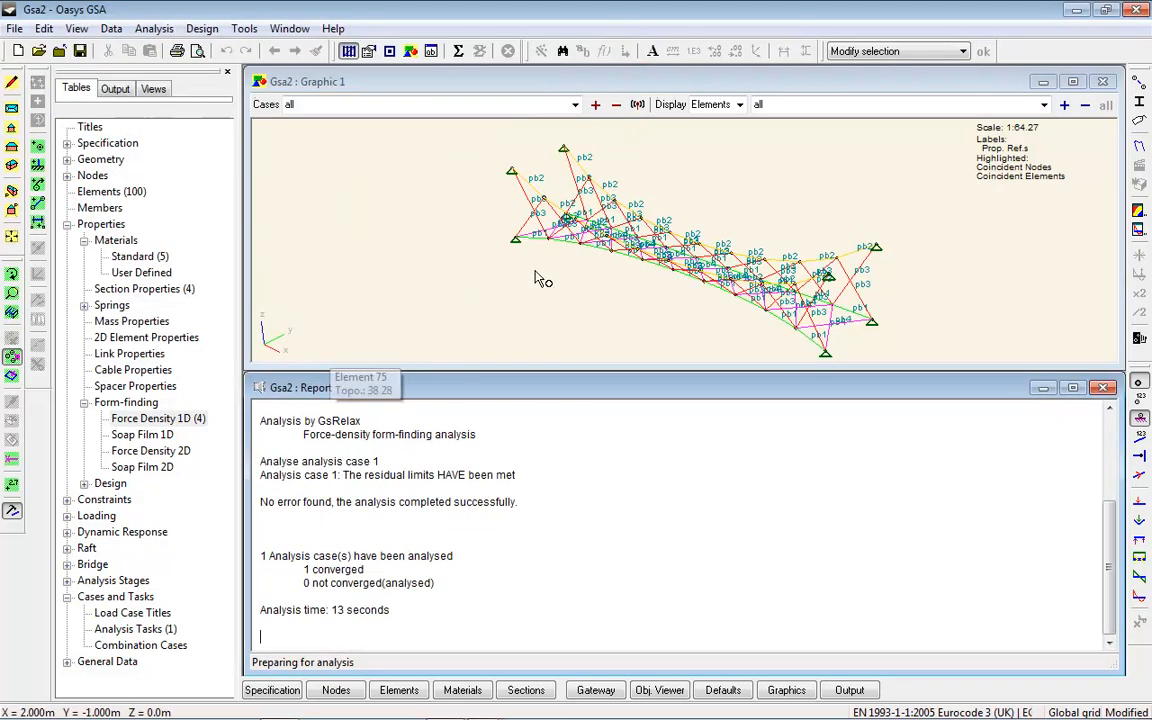
- Maximize the graphic view of the form-found truss and turn off the property reference labels on the elements
double_click(765, 90)
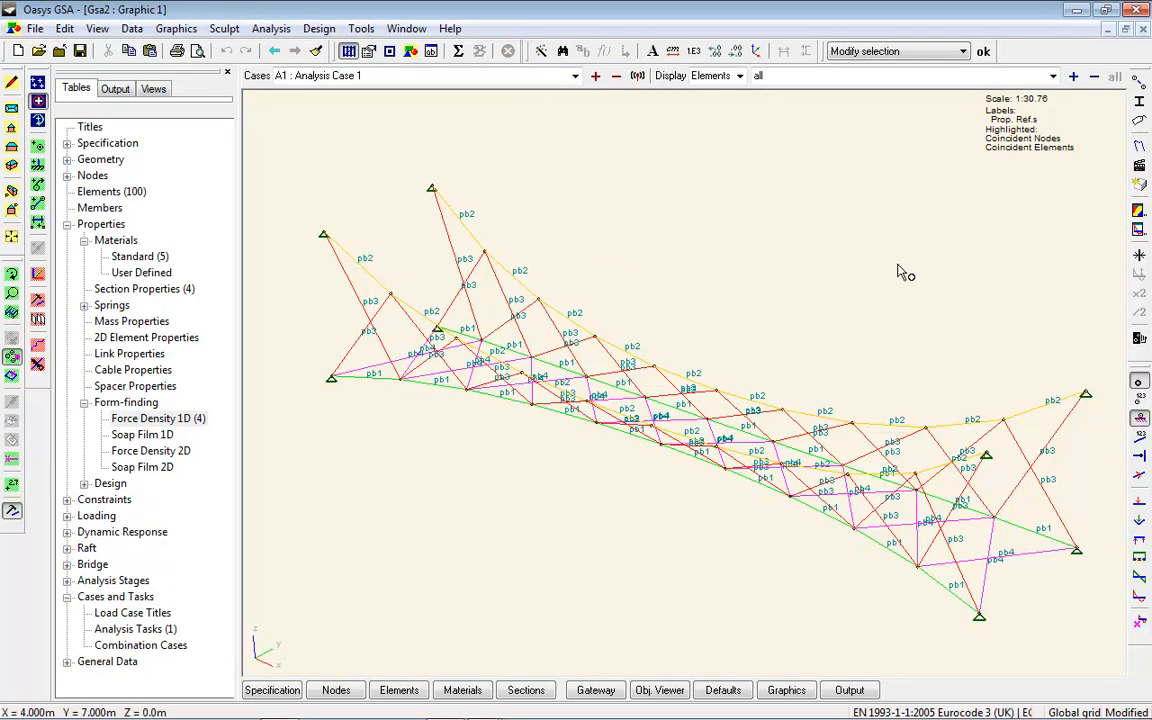
click(1140, 121)
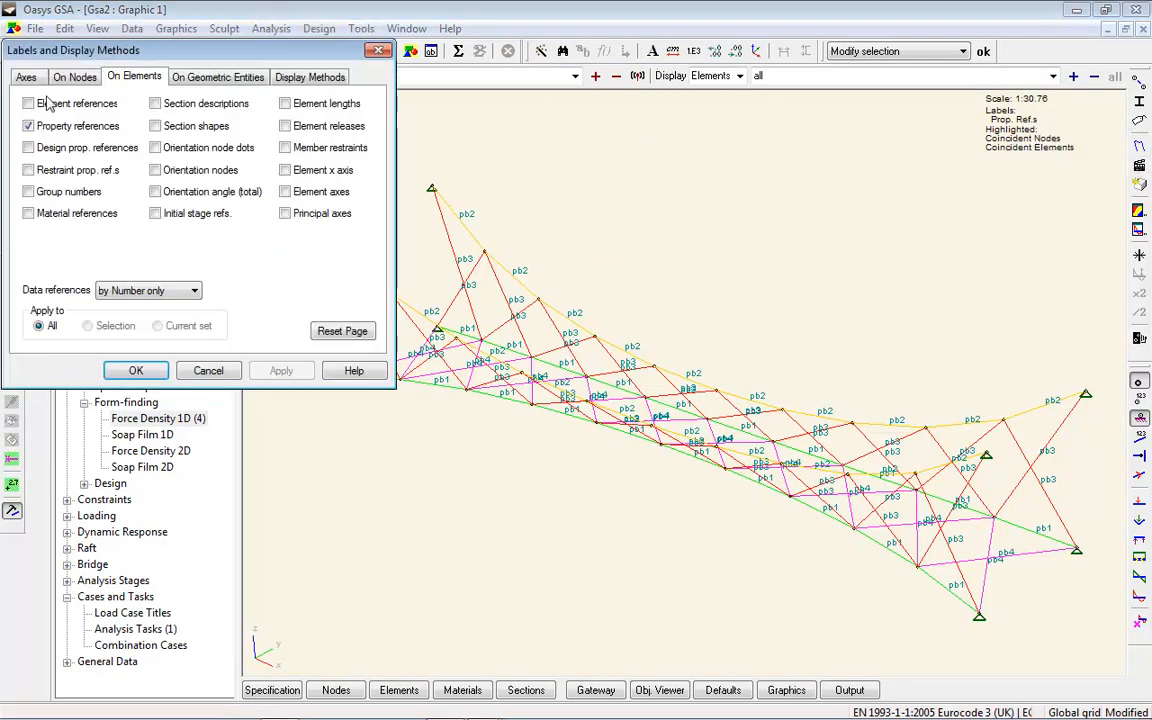
click(62, 118)
click(122, 338)
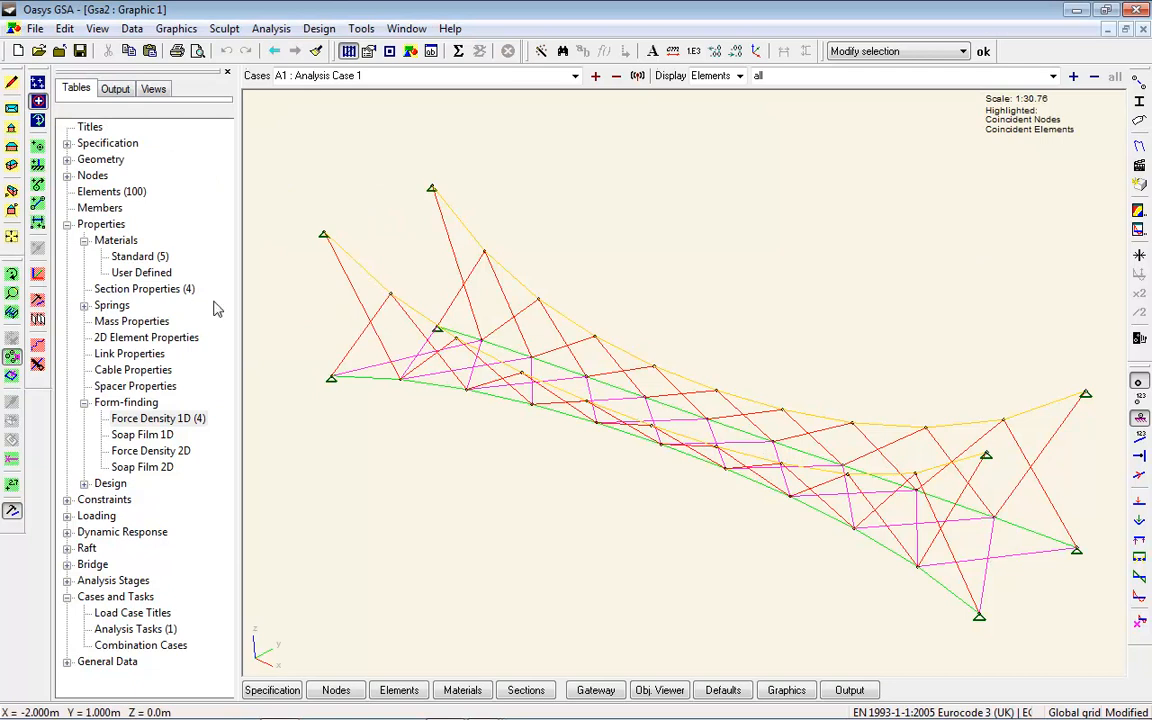
- Rotate the form-found truss to inspect its shape and view it in side elevation
click(12, 273)
drag(722, 346, 668, 323)
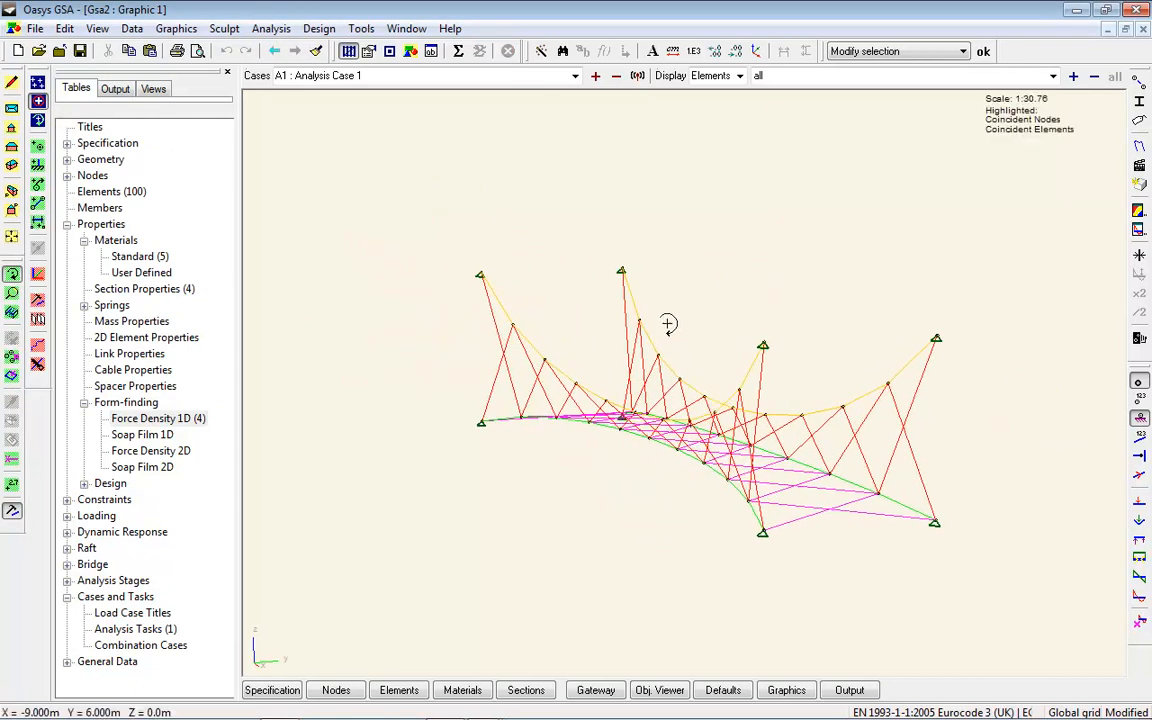
click(12, 146)
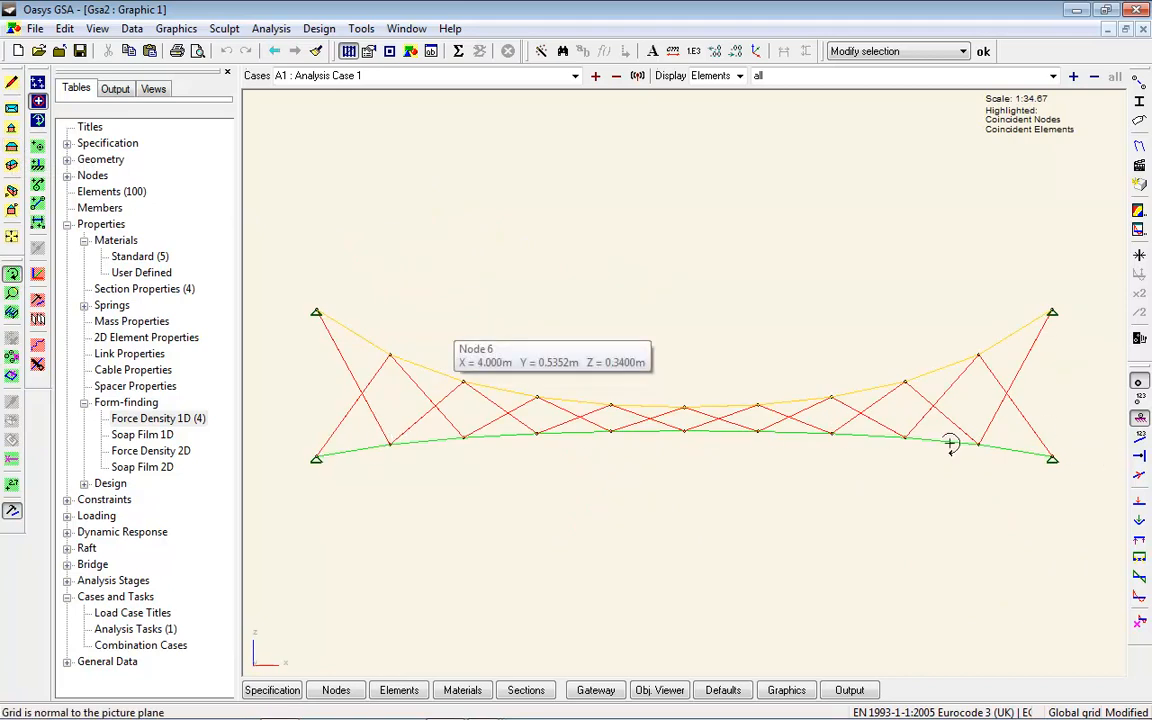
- Show load case L1, Internal loads from FormFinding, with the prestress force values labelled on all elements
click(575, 76)
click(425, 91)
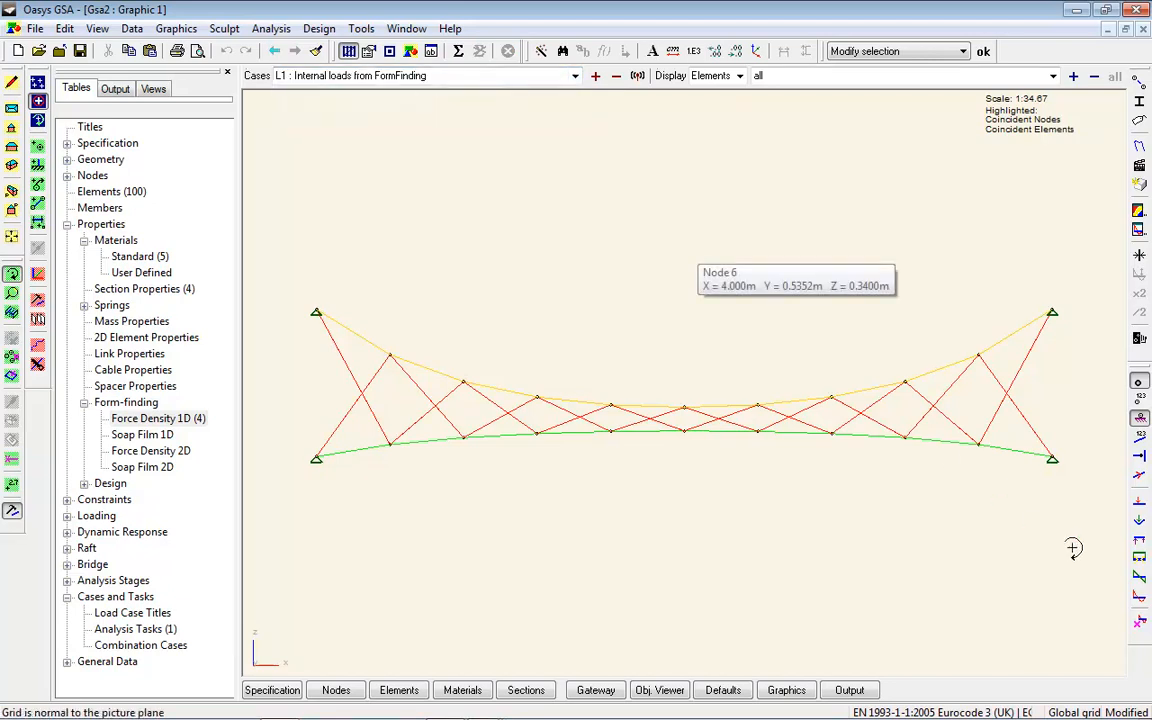
click(12, 484)
drag(285, 251, 1090, 567)
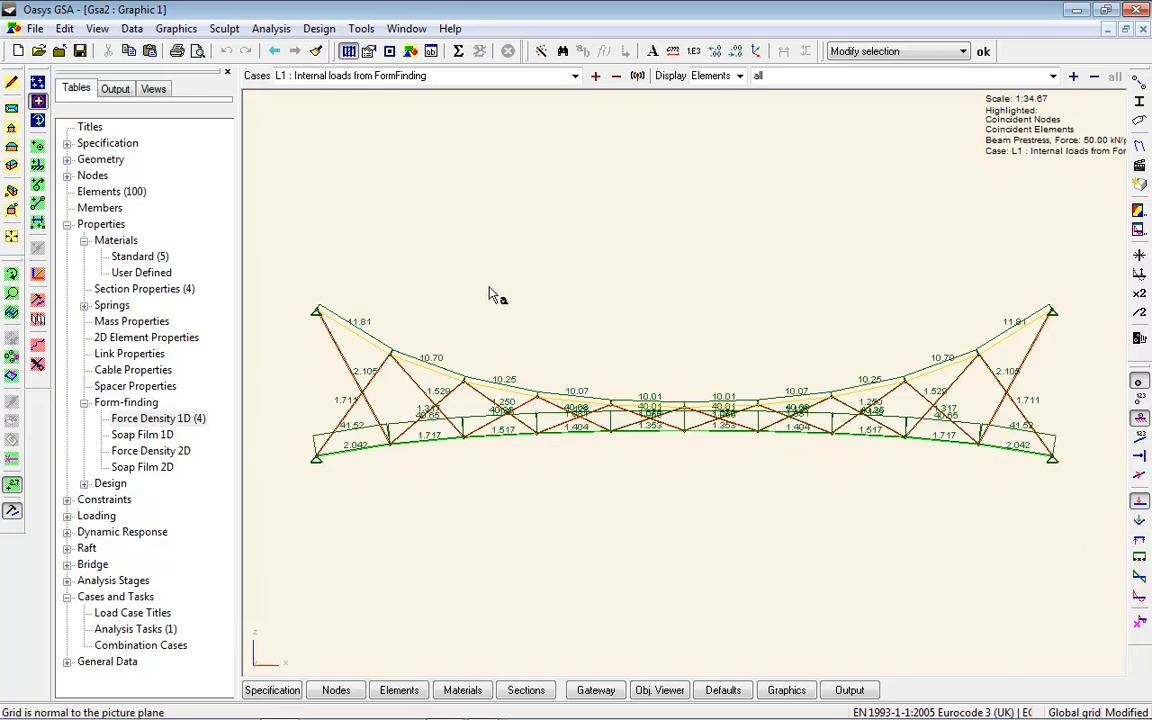
- Examine the prestress forces of element lists PB1, PB2, PB3 and PB4 in turn, viewing PB4 in plan, and show all elements again
click(853, 77)
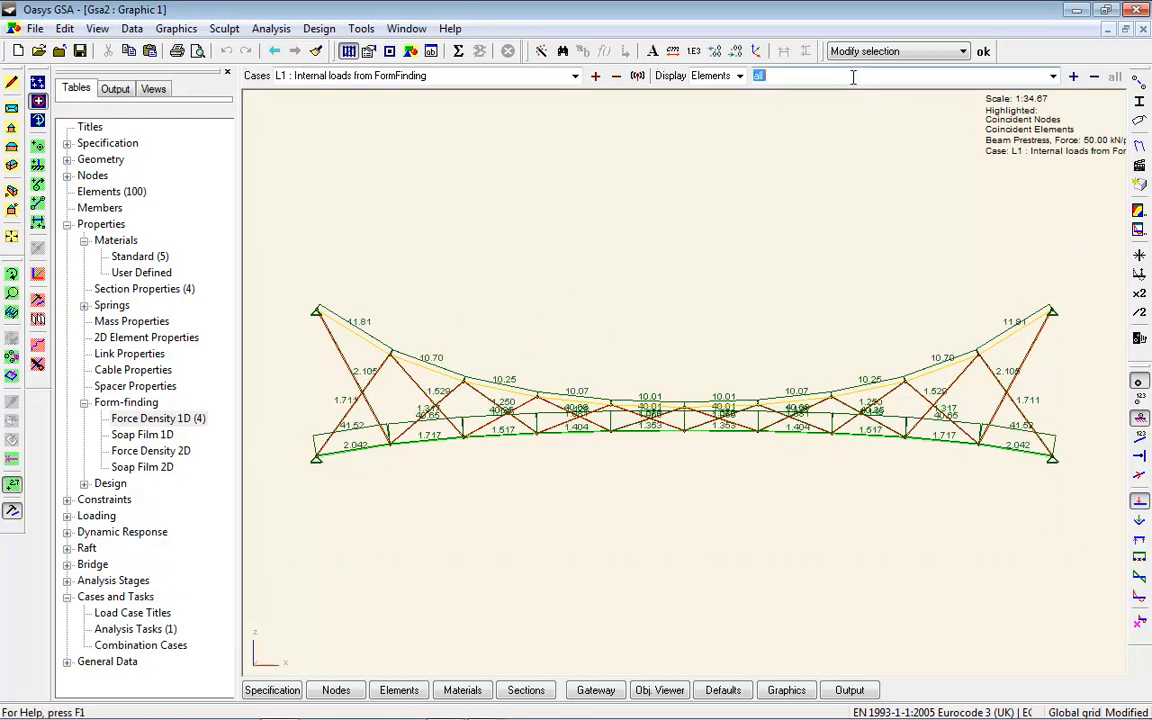
text(pb1)
key(Return)
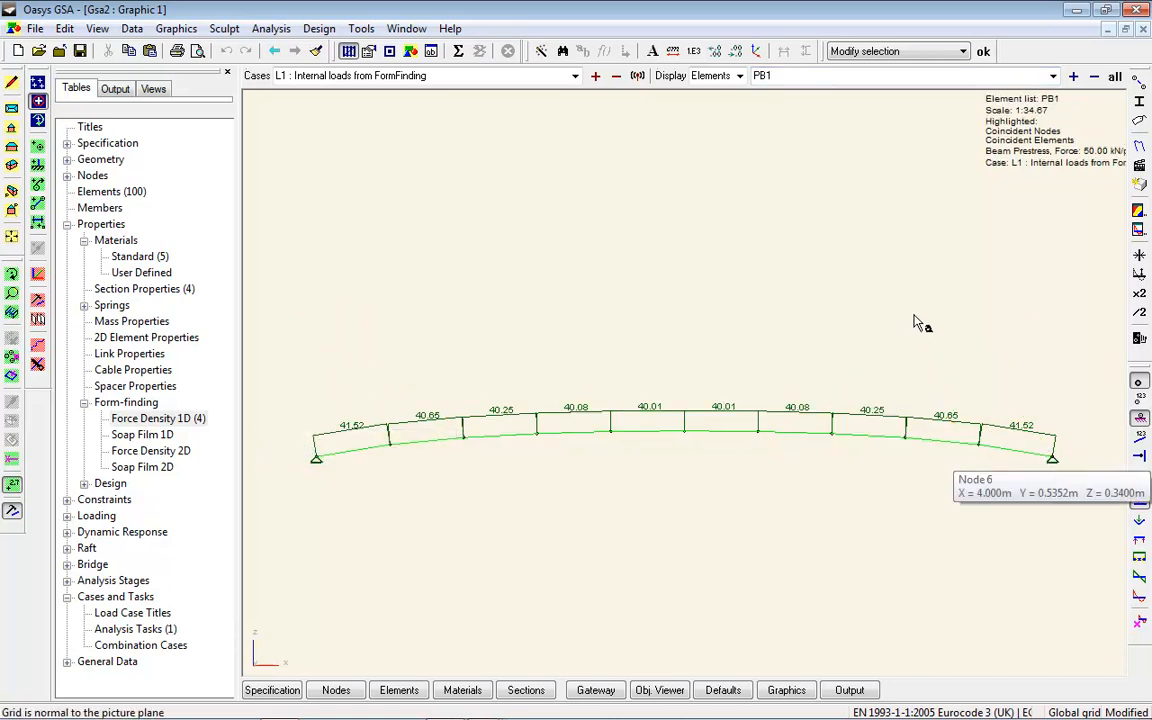
click(1073, 78)
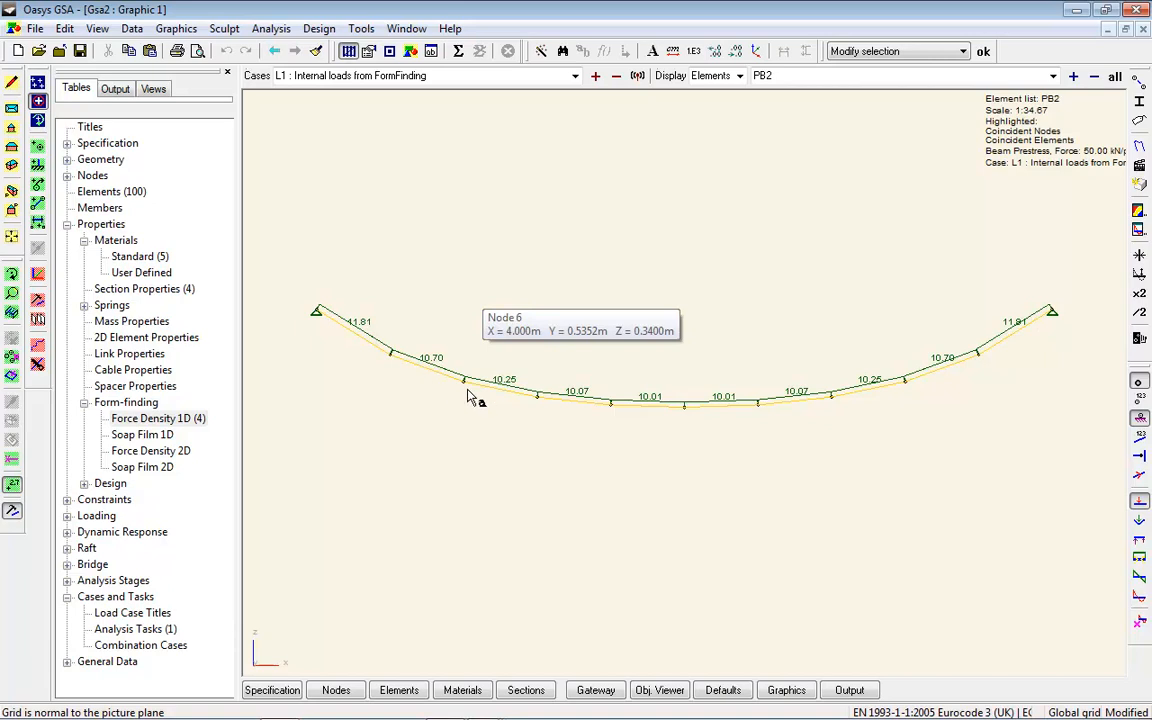
click(1073, 77)
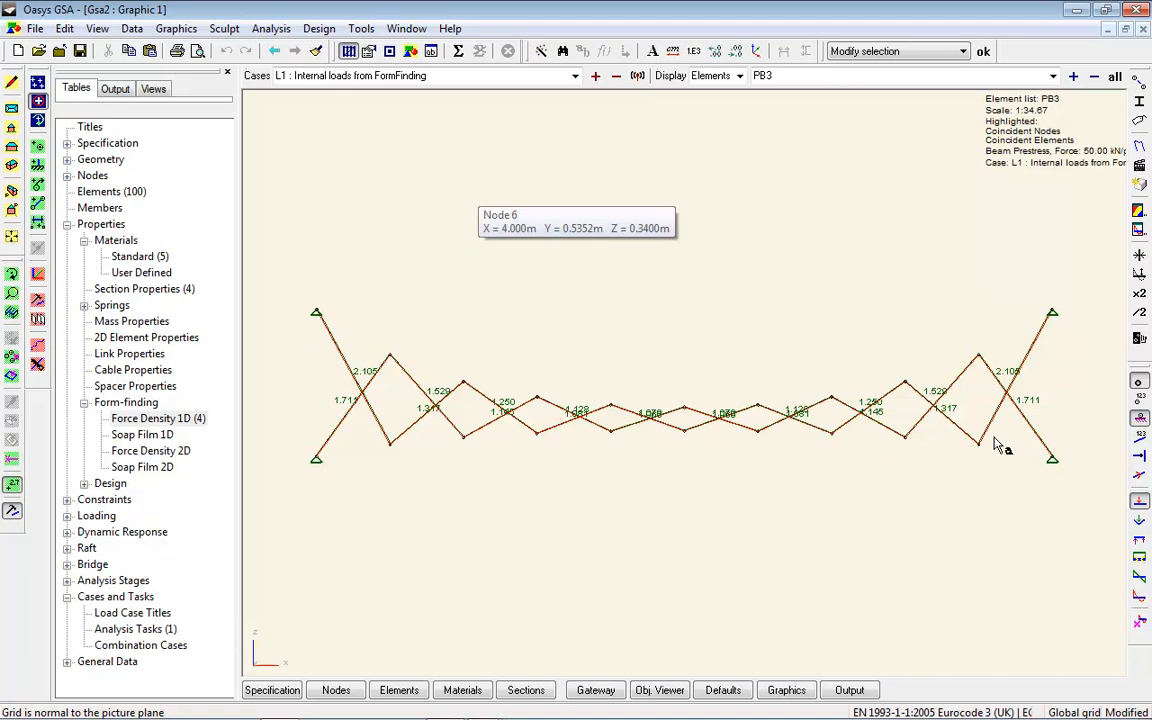
click(1077, 79)
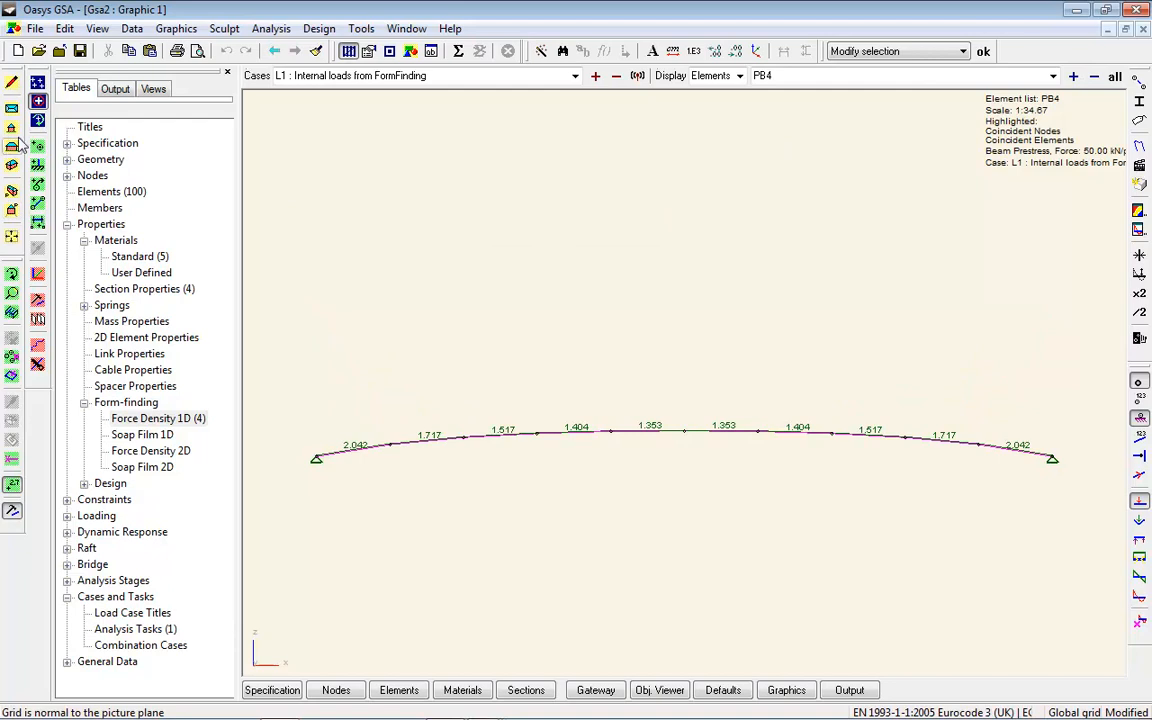
click(12, 108)
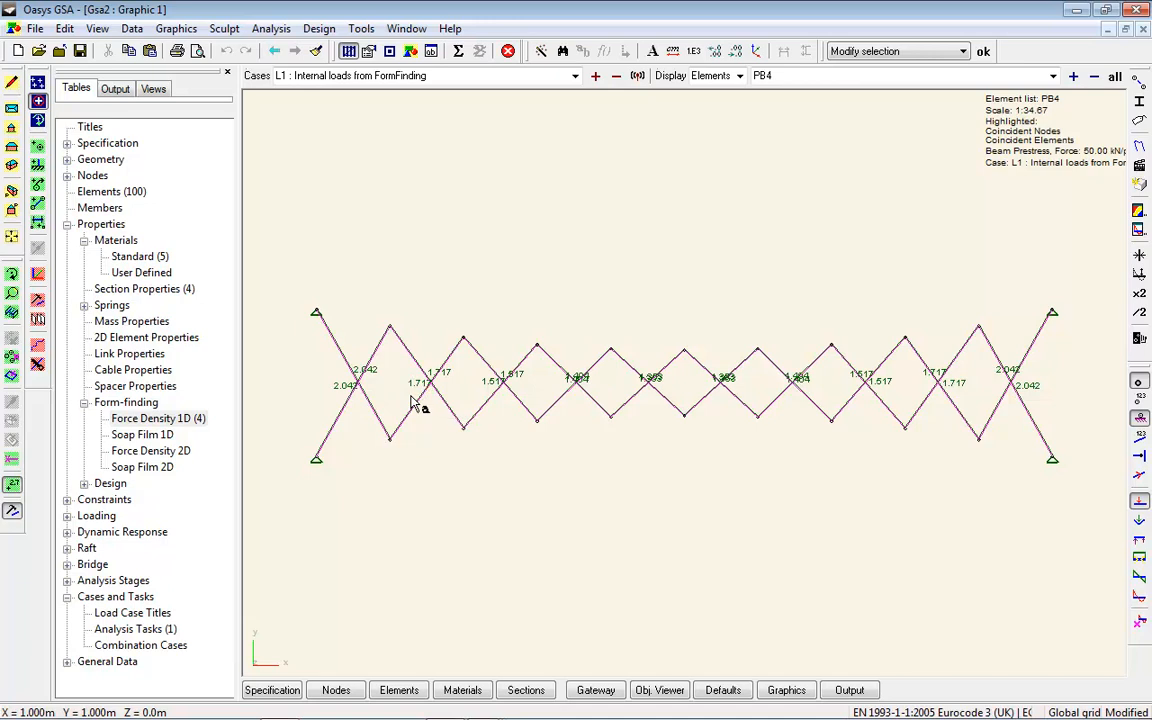
click(1113, 77)
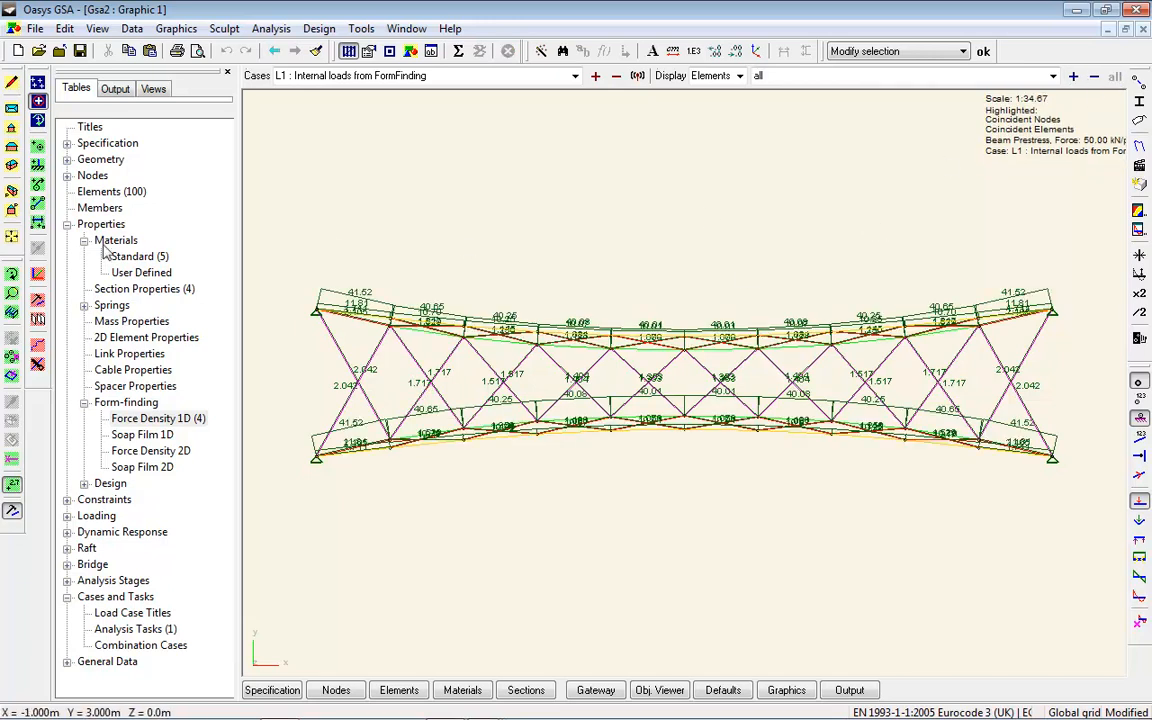
click(11, 191)
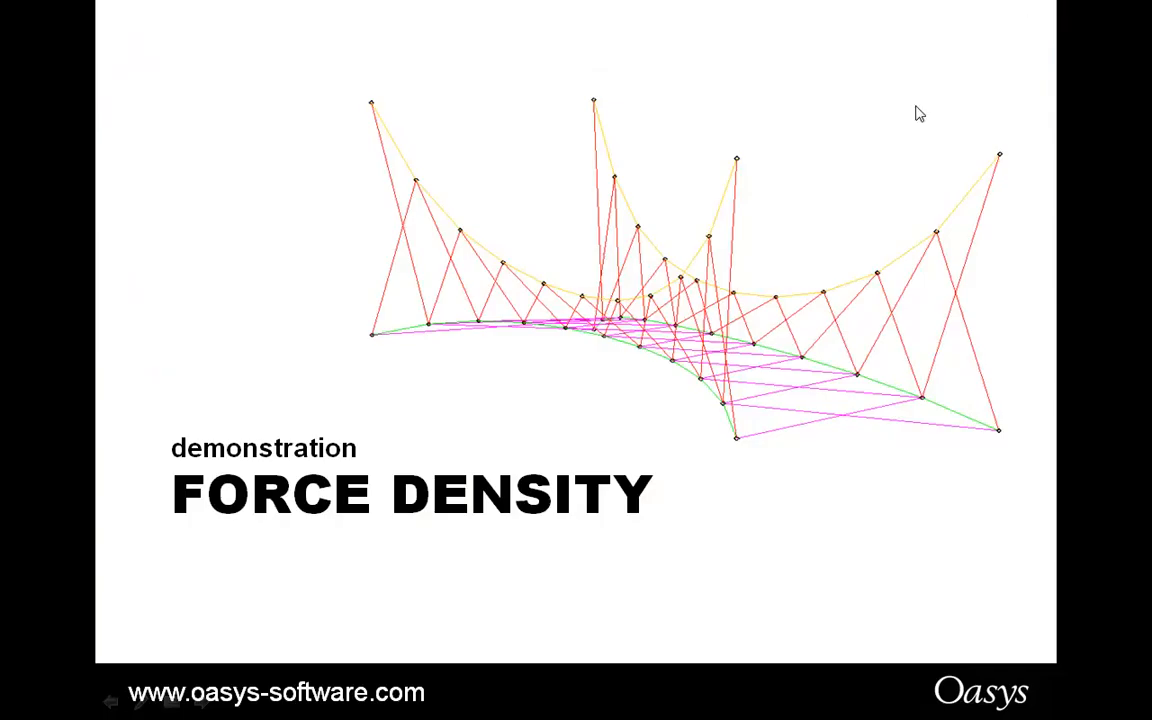
click(916, 106)
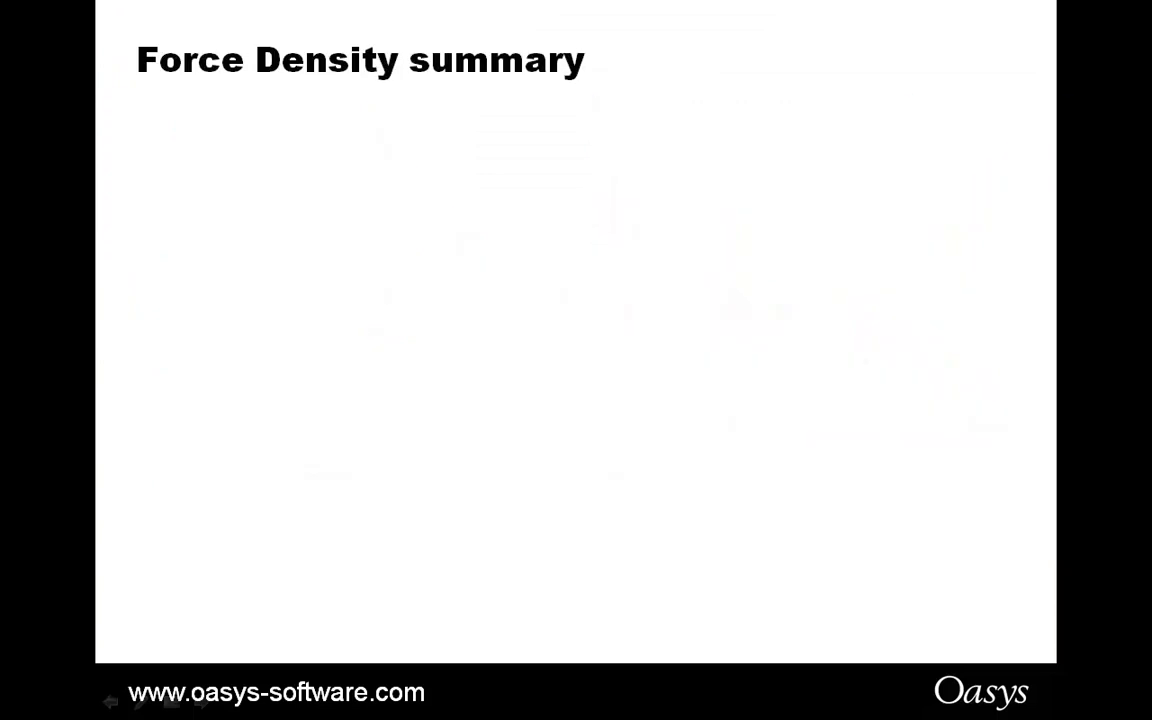
key(Right)
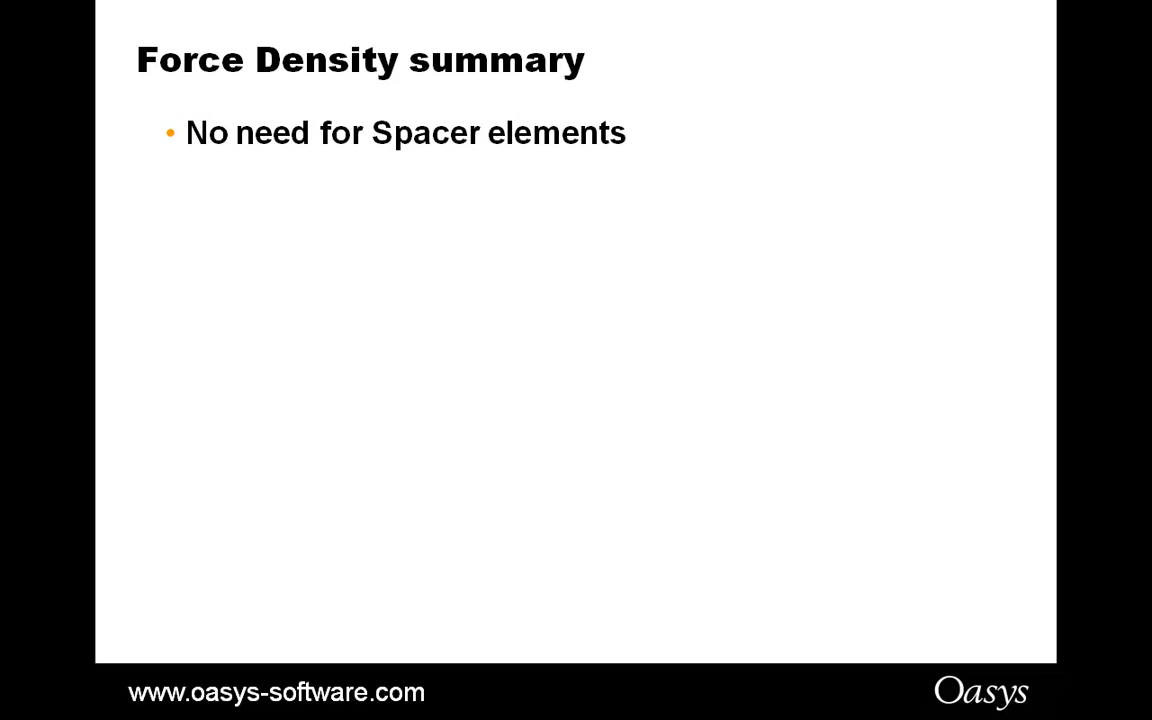
key(Right)
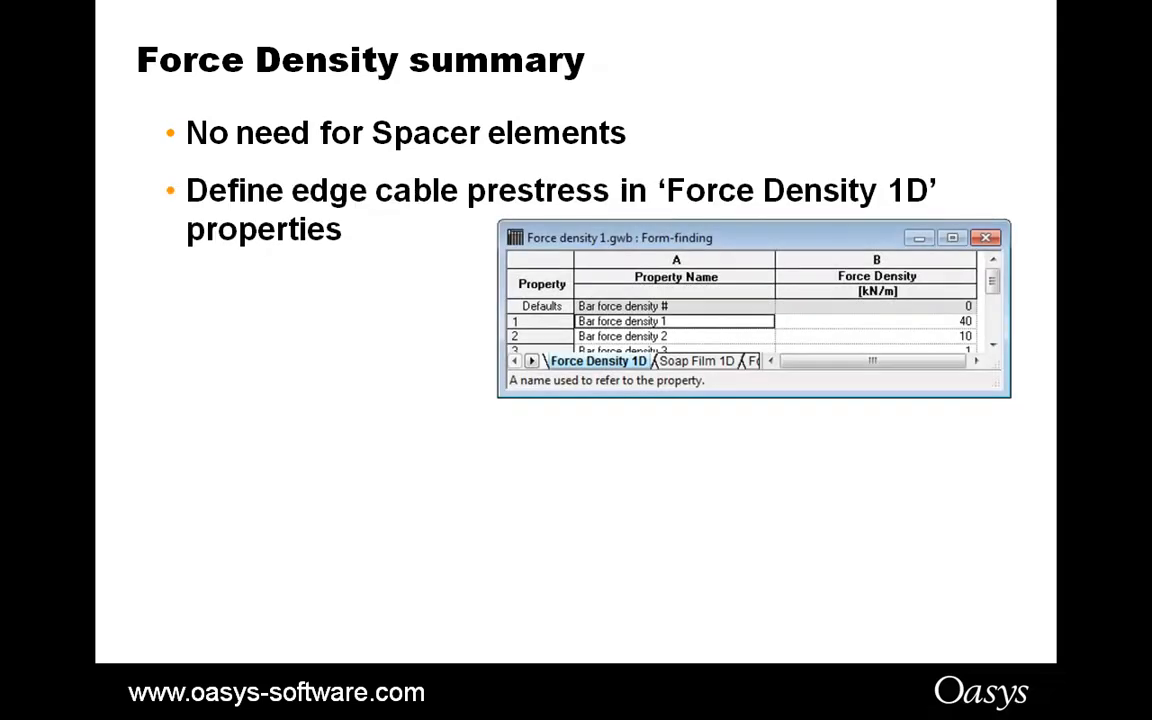
key(Right)
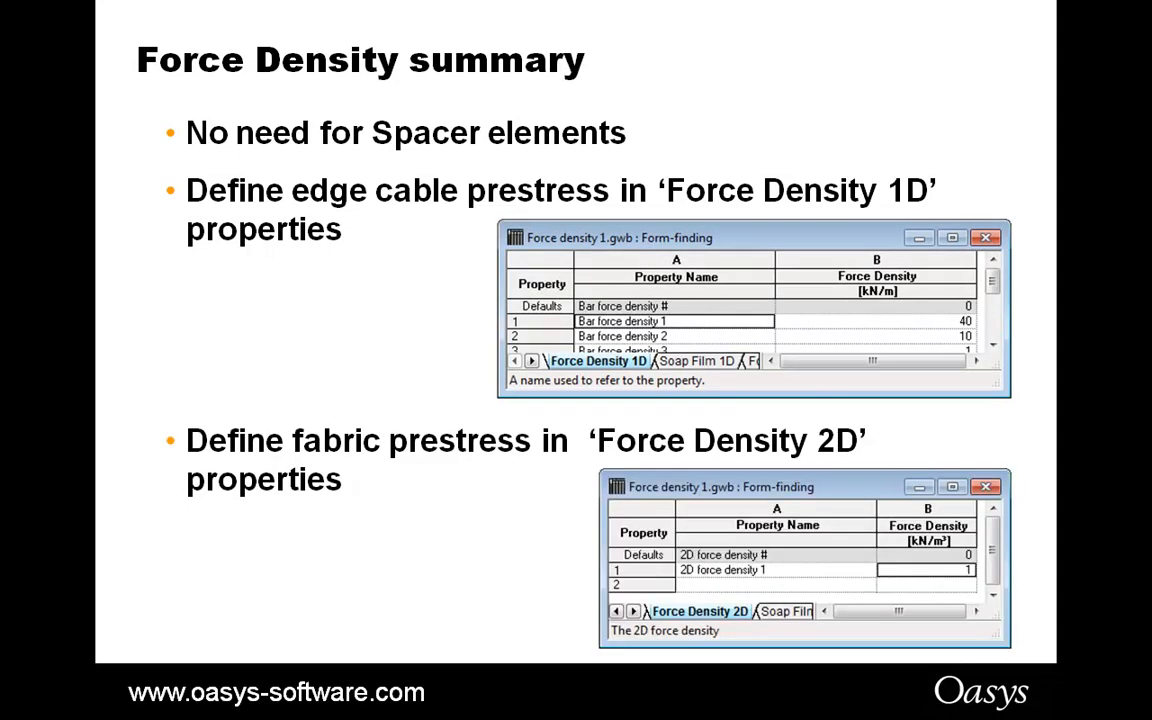
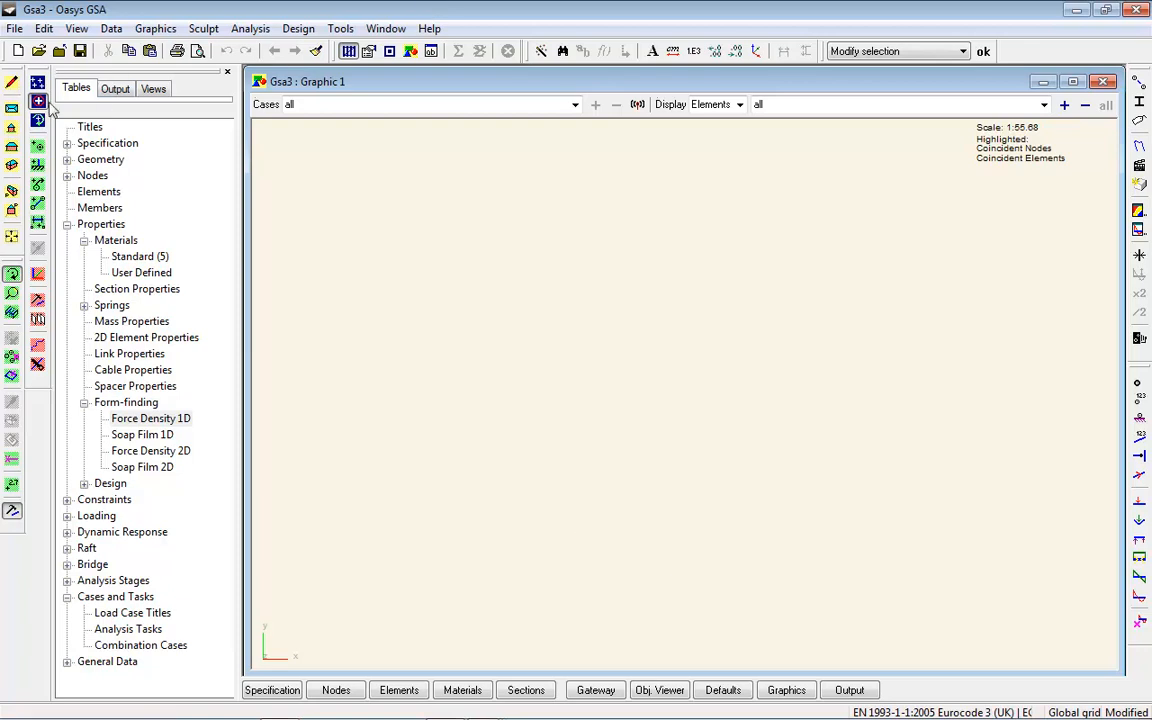
- Draw four beam elements forming a closed 1 m square with its first corner at the grid origin
click(36, 184)
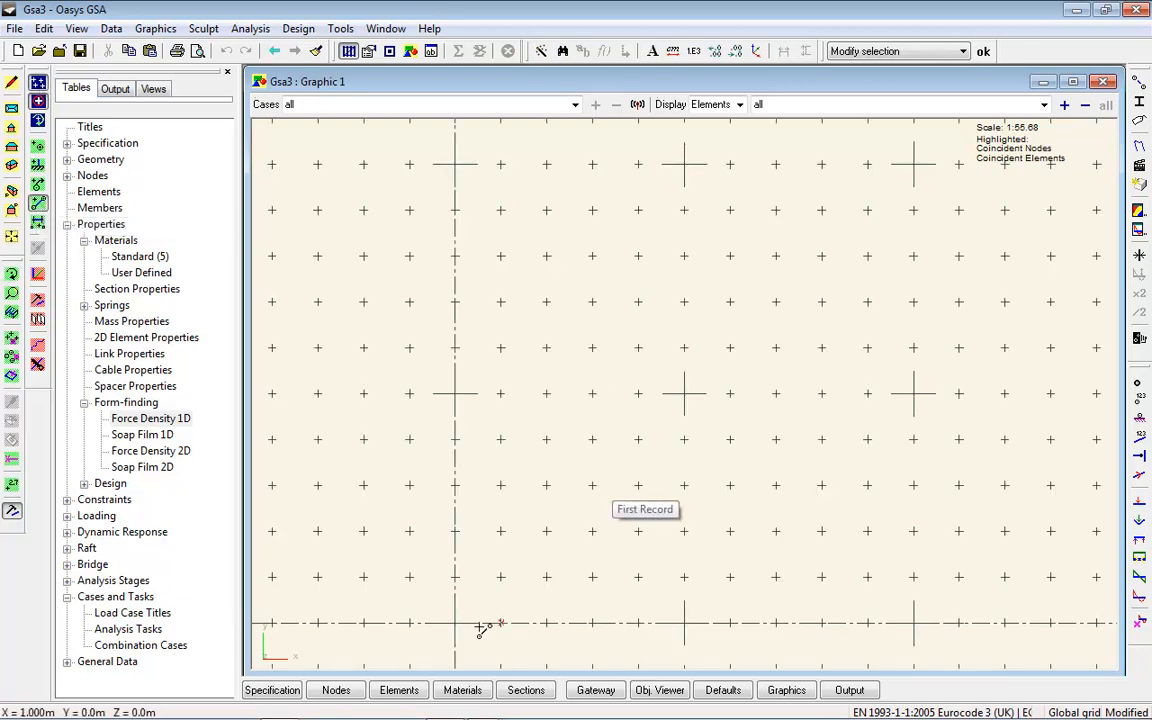
click(455, 622)
click(501, 622)
click(501, 577)
click(455, 577)
click(456, 620)
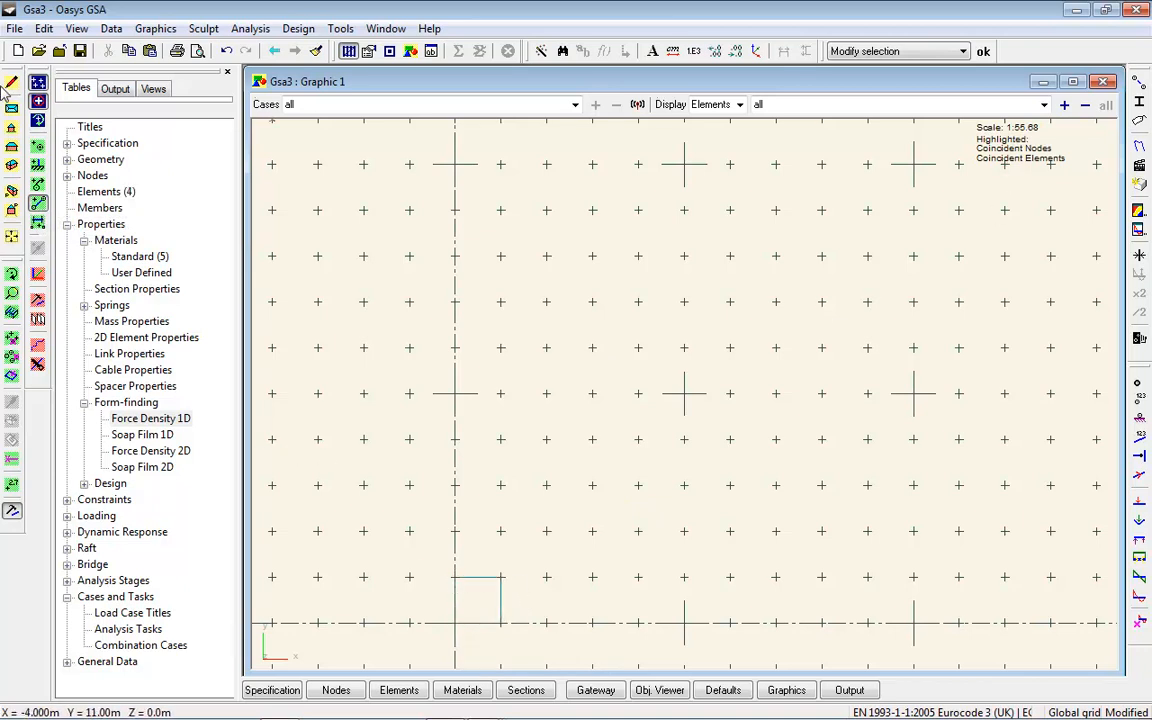
- Display the elements shrunk with node symbols and without the drawing grid
click(1139, 82)
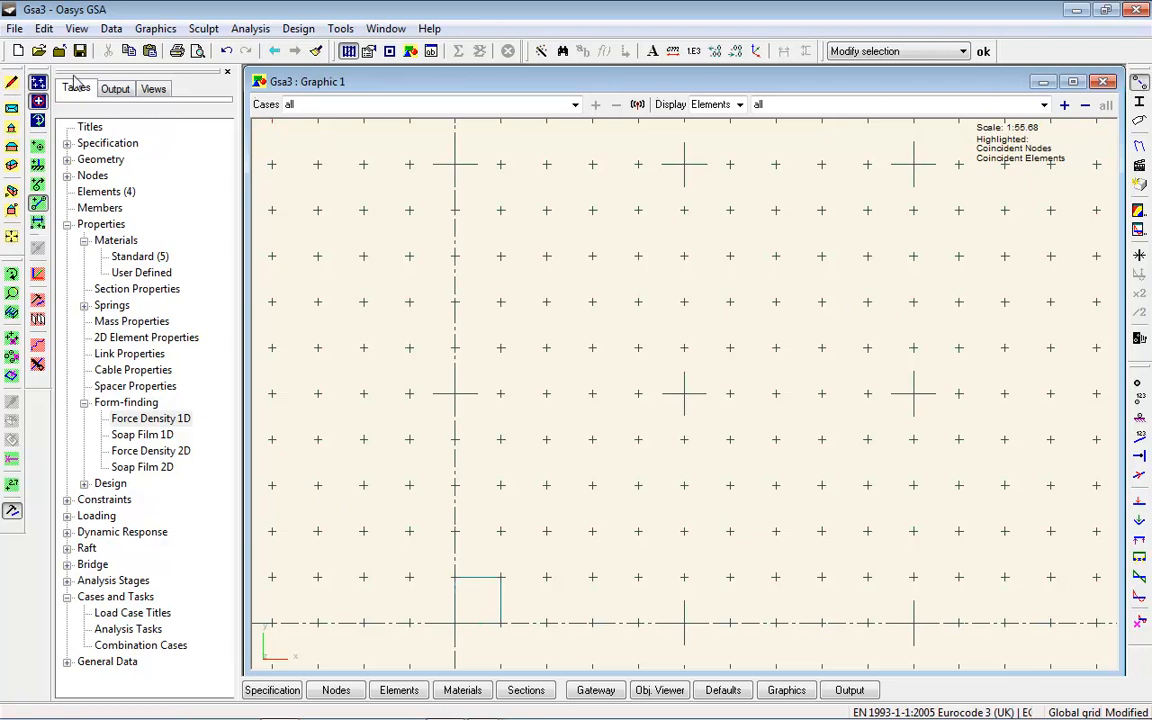
click(32, 86)
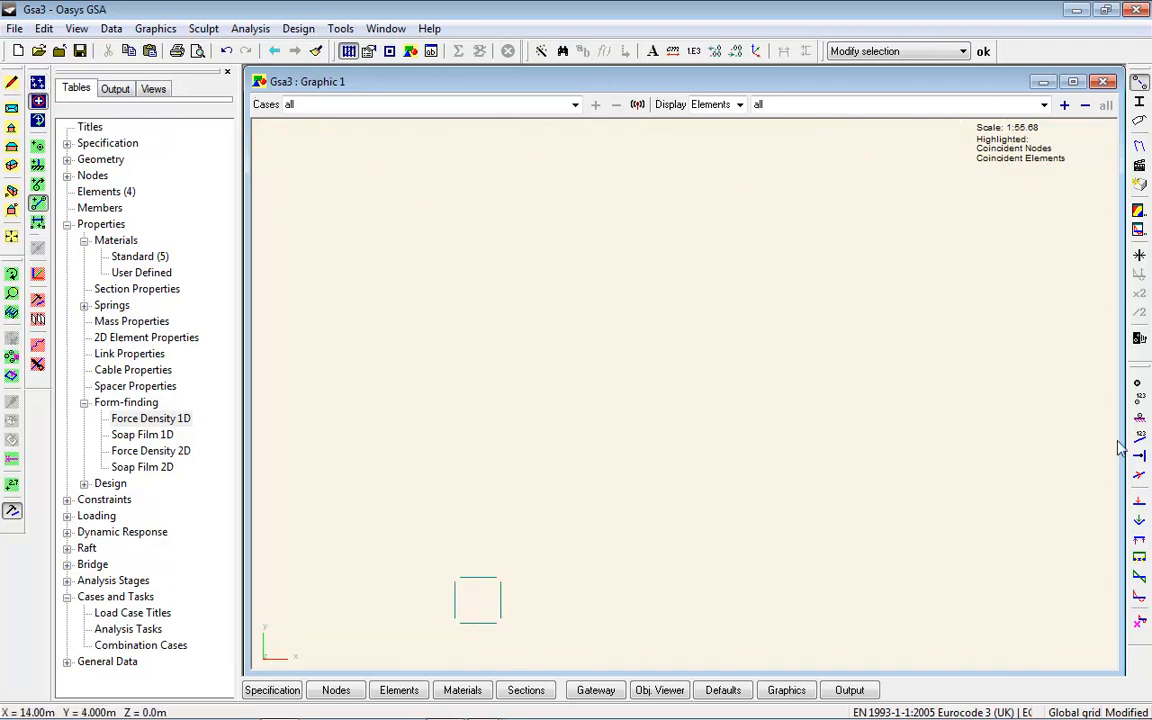
click(1138, 385)
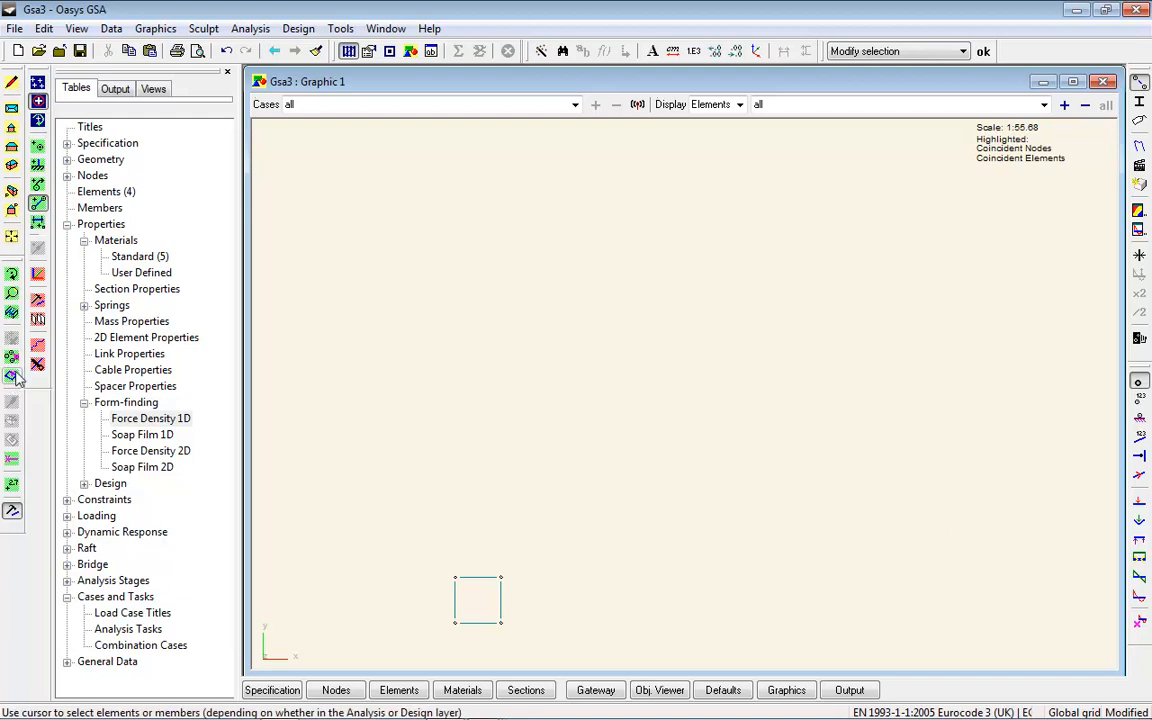
- Set the default element type to Quad 4 and add one quad element on the square's four corner nodes
click(389, 51)
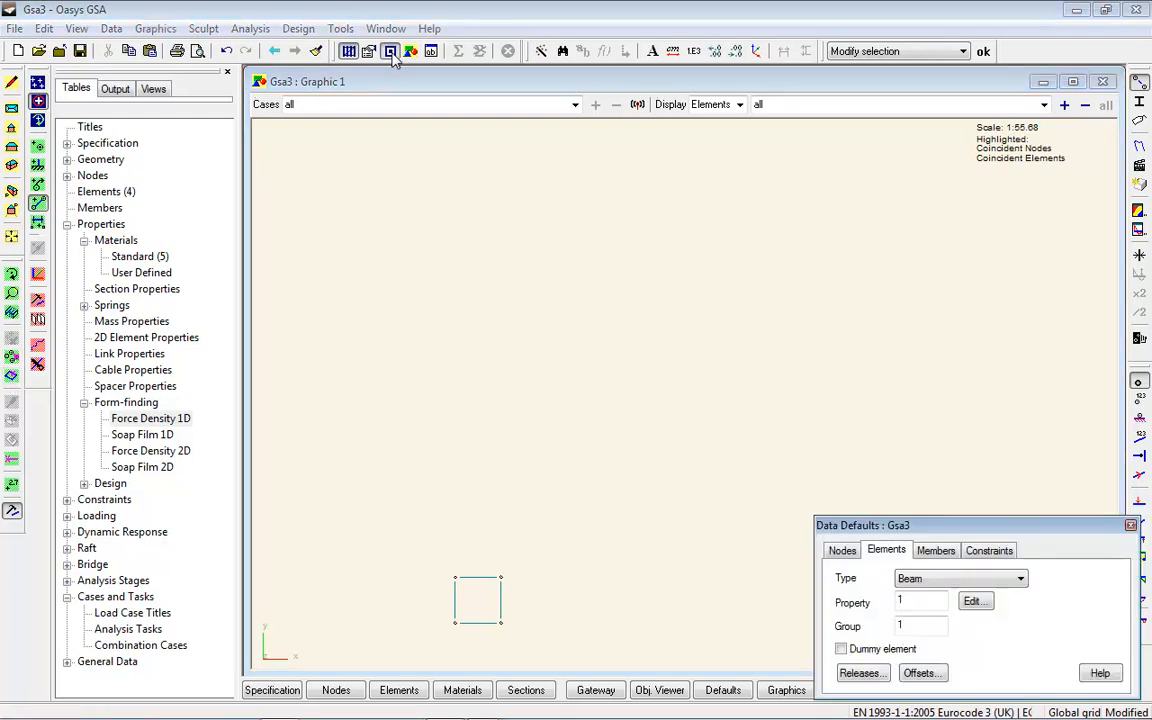
click(956, 578)
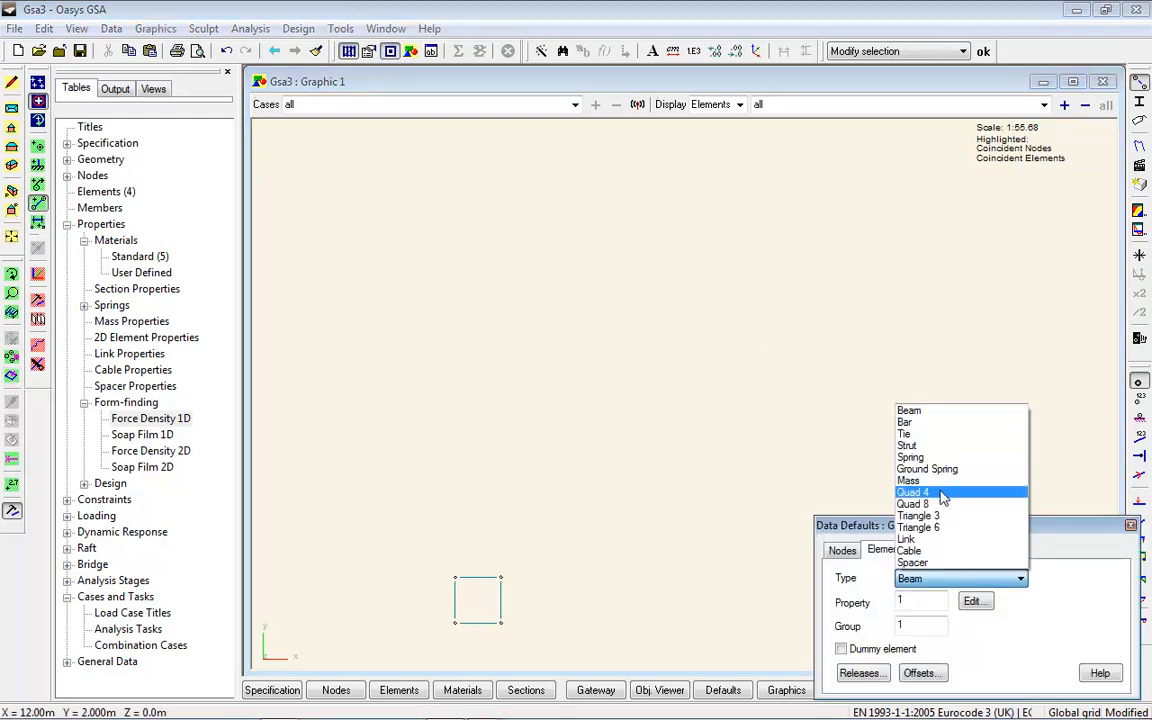
click(1012, 486)
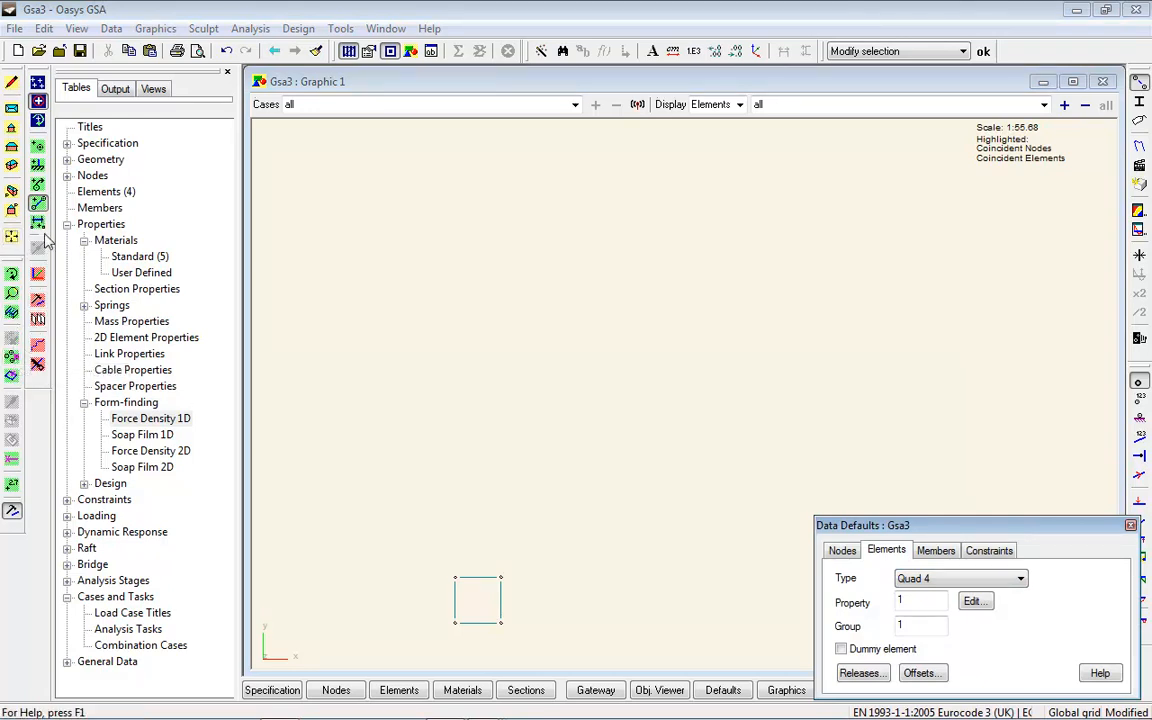
click(457, 624)
click(502, 622)
click(502, 577)
click(456, 577)
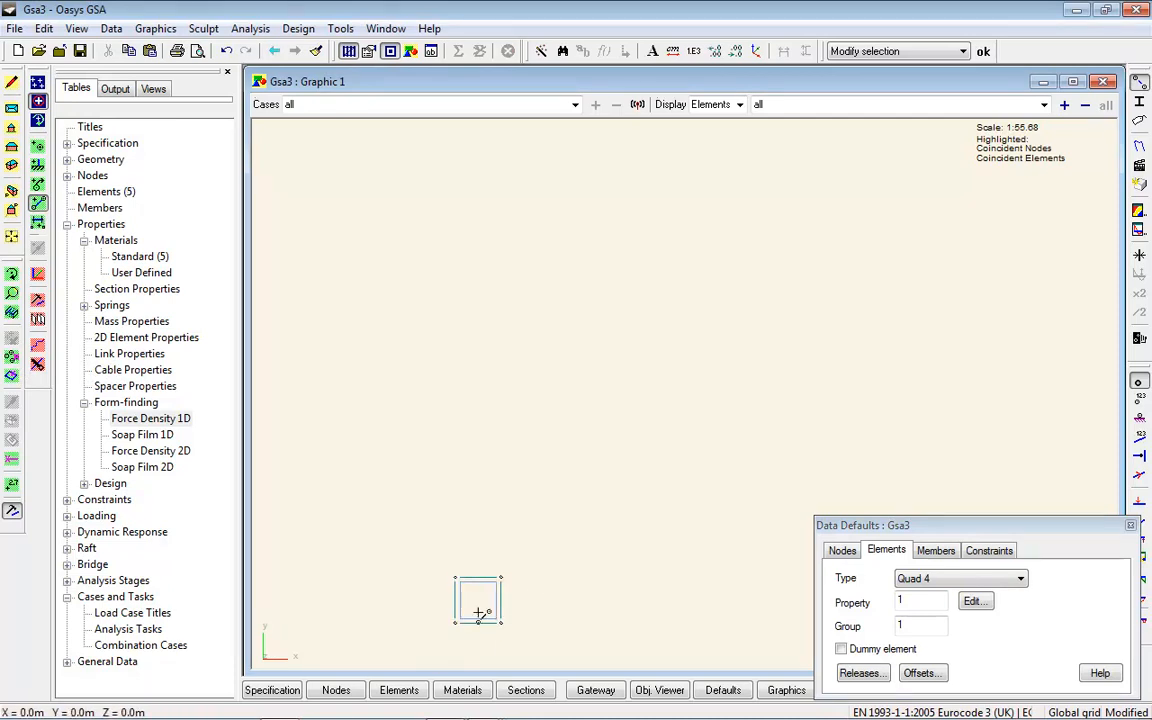
click(11, 211)
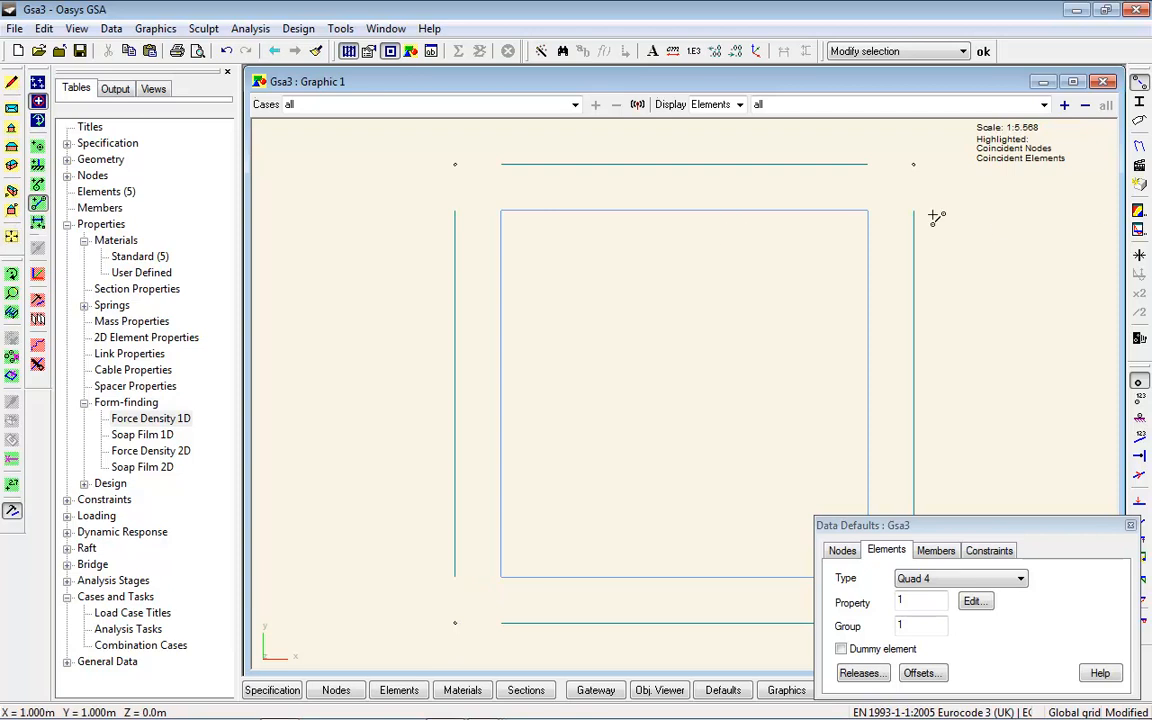
click(1130, 525)
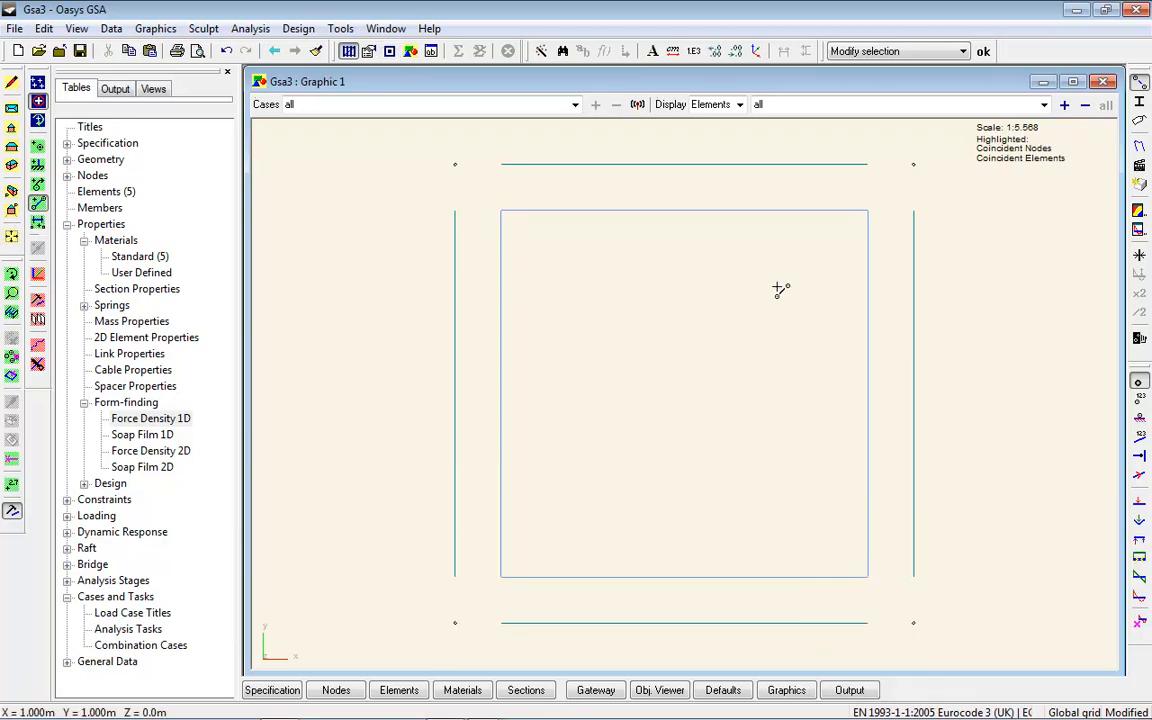
- Copy the quad and the top, bottom and right-hand beams 9 times with a 1 m shift in x
click(11, 376)
drag(988, 153, 626, 636)
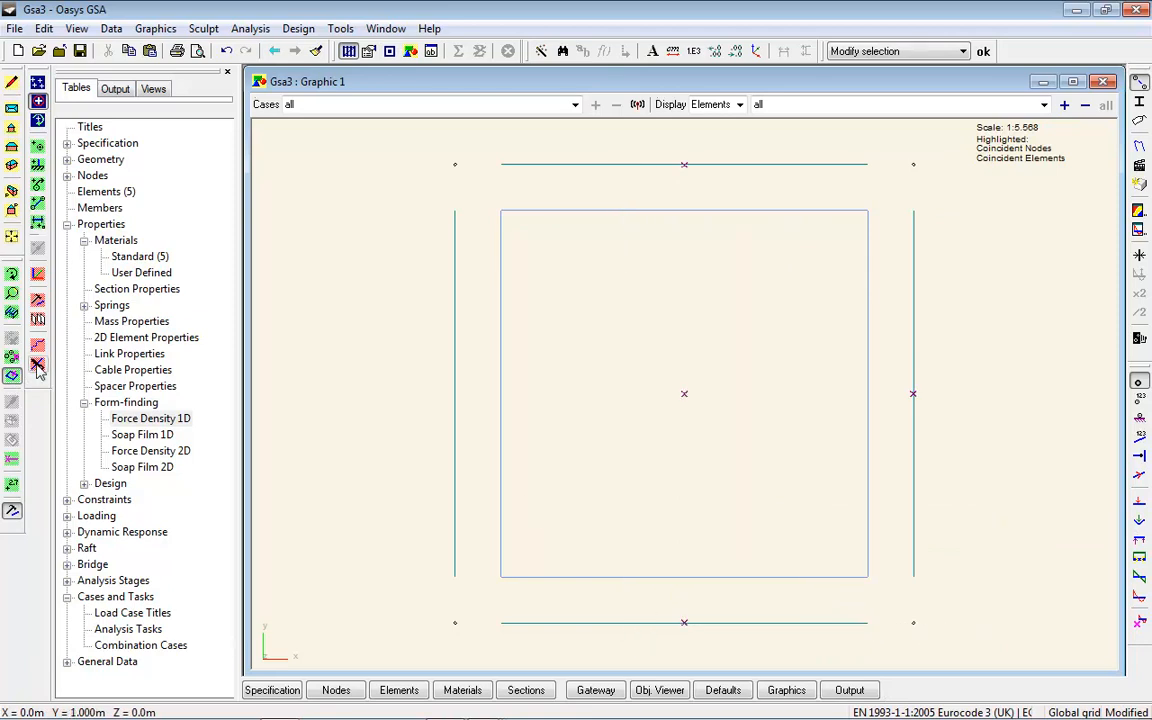
click(37, 320)
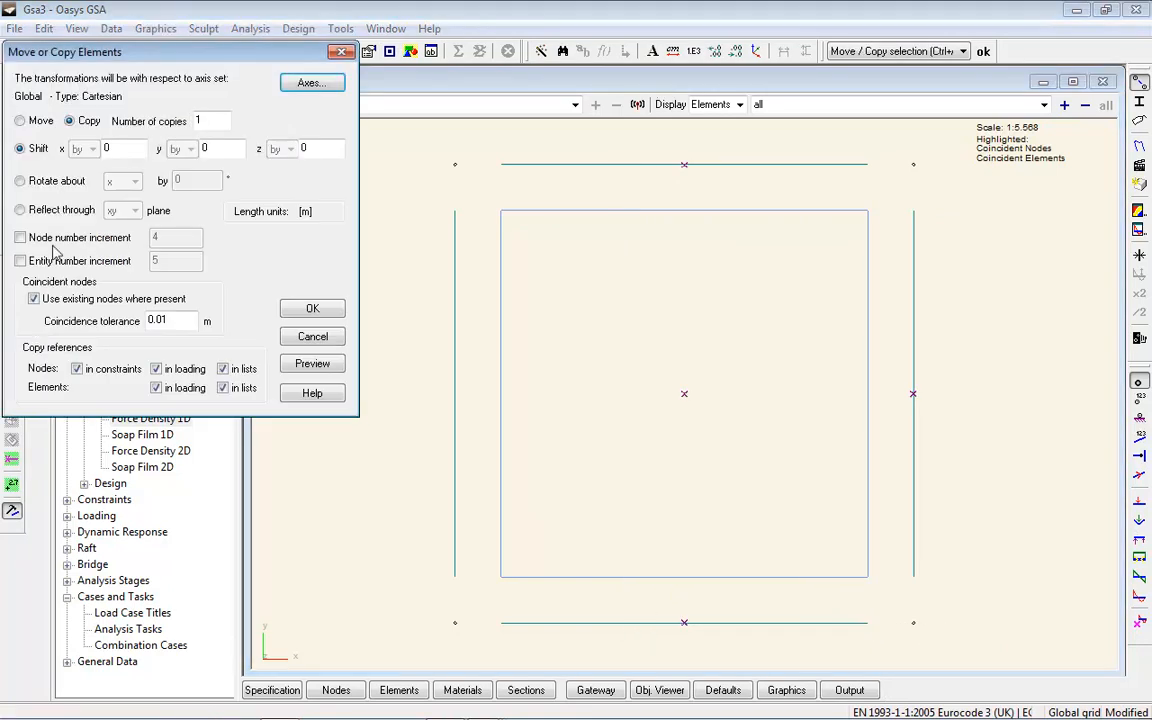
double_click(205, 120)
text(9)
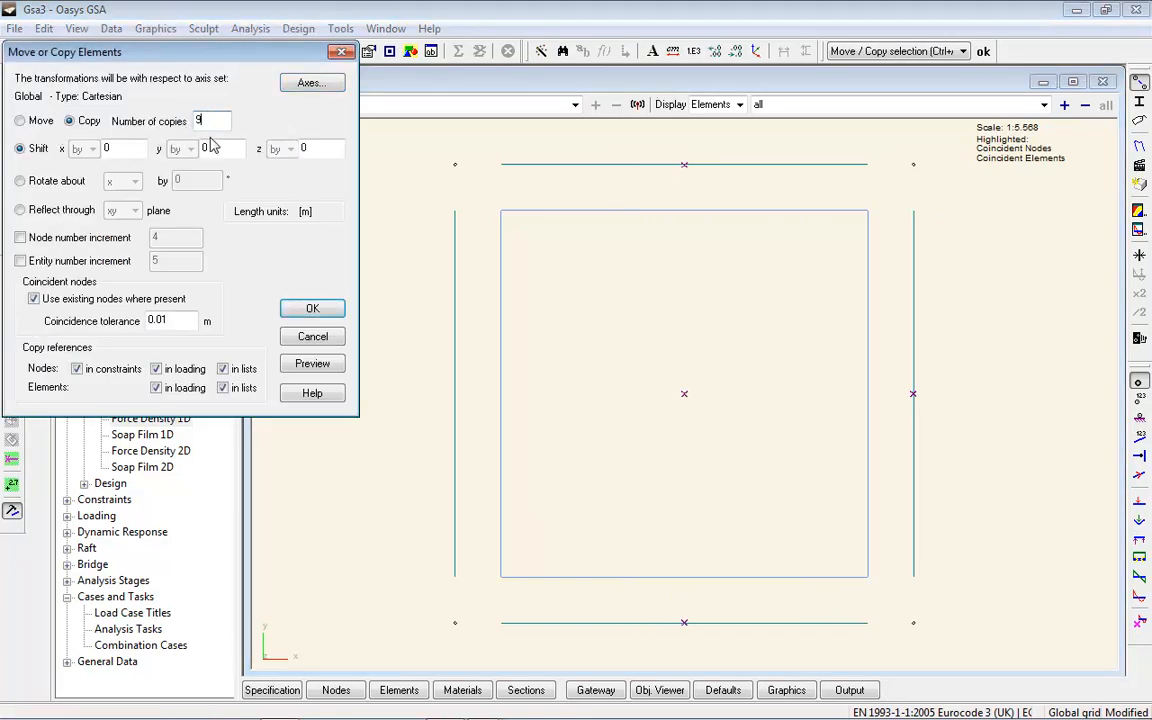
double_click(112, 148)
text(1)
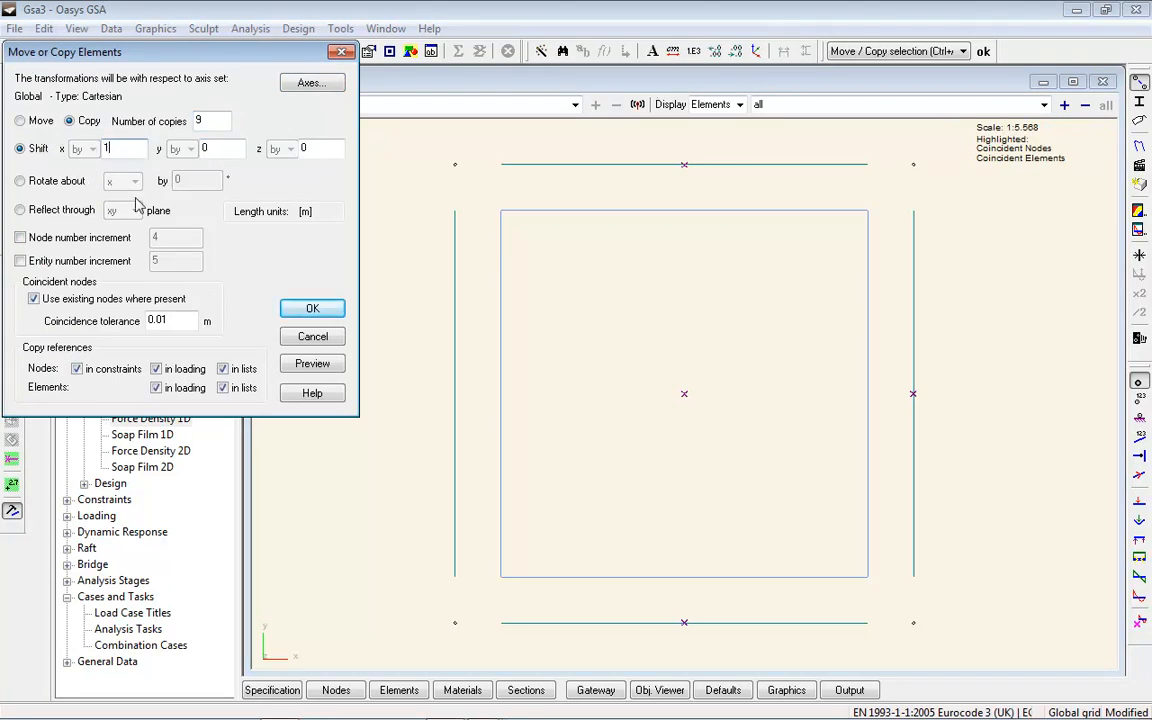
click(300, 307)
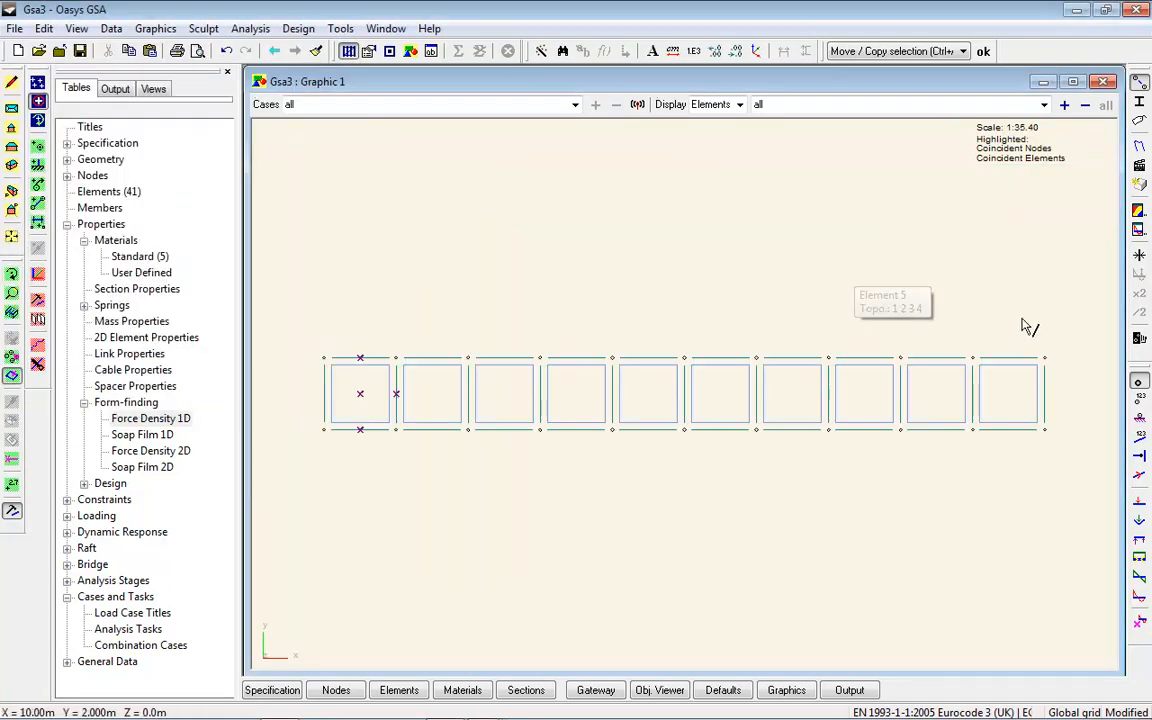
- Copy the row's quads, vertical beams and top beams, leaving out the bottom beams, 9 times with a 1 m shift in y
drag(1070, 326, 262, 378)
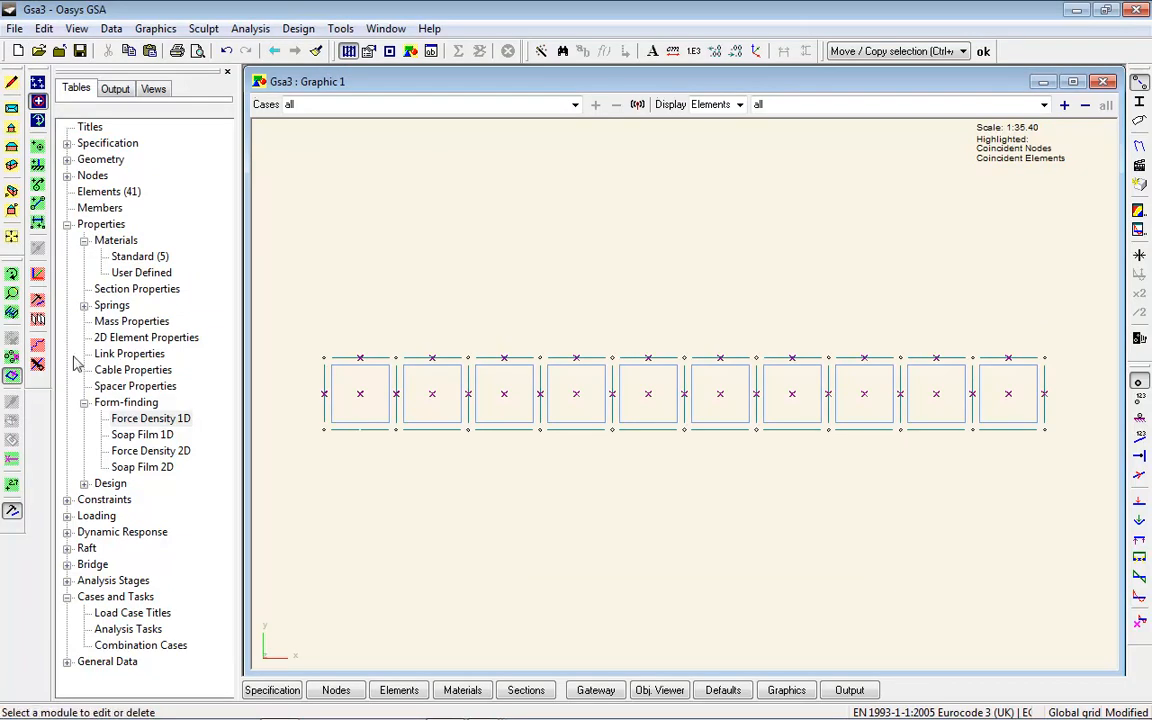
click(35, 268)
text(9)
double_click(210, 148)
text(1)
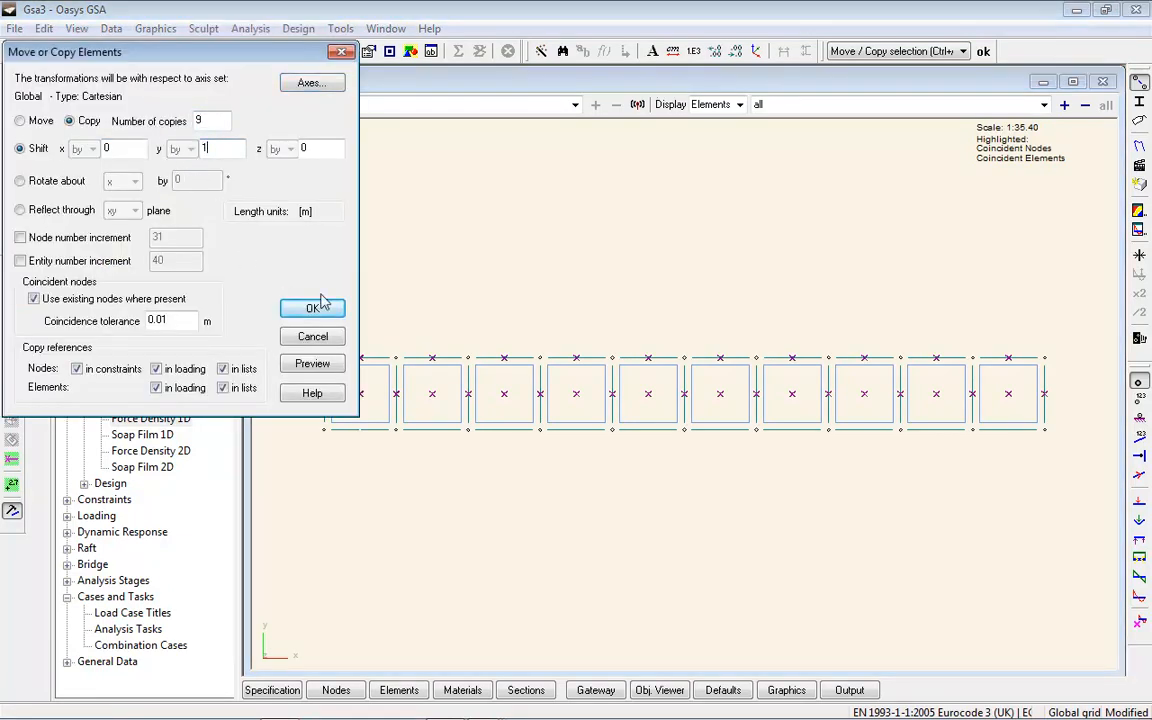
click(312, 308)
click(11, 213)
click(345, 238)
- Display the supports and assign pin restraints to the midpoint nodes of the grid's four edges
click(1139, 418)
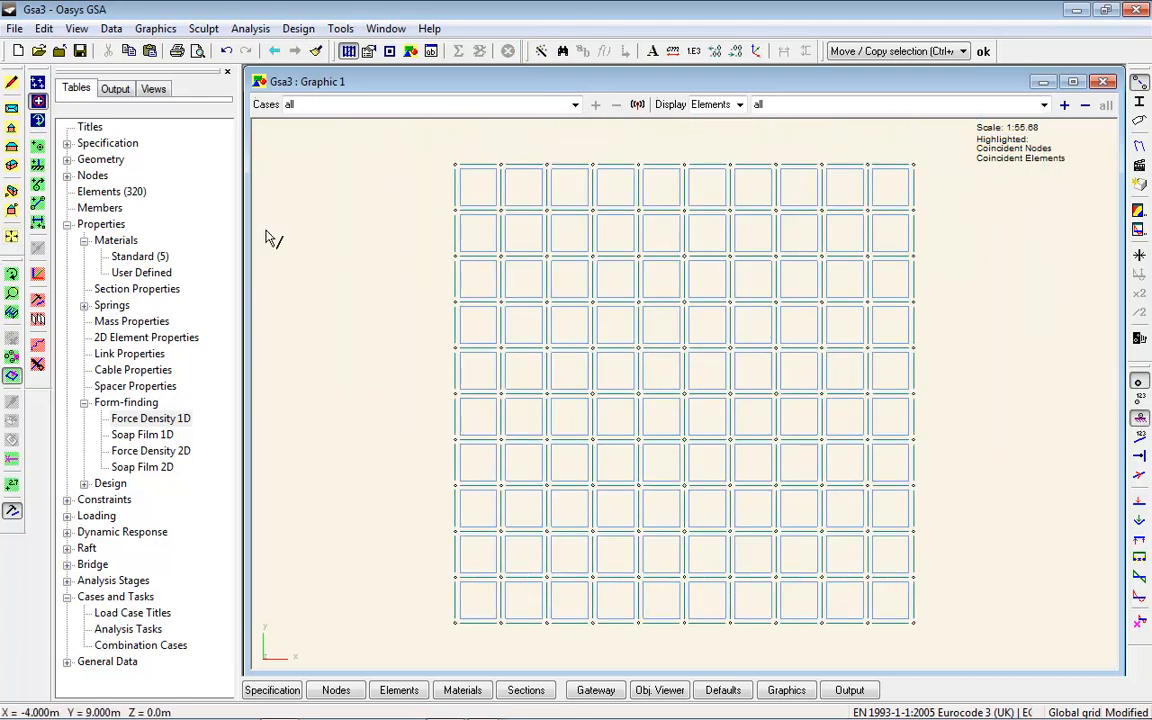
click(11, 356)
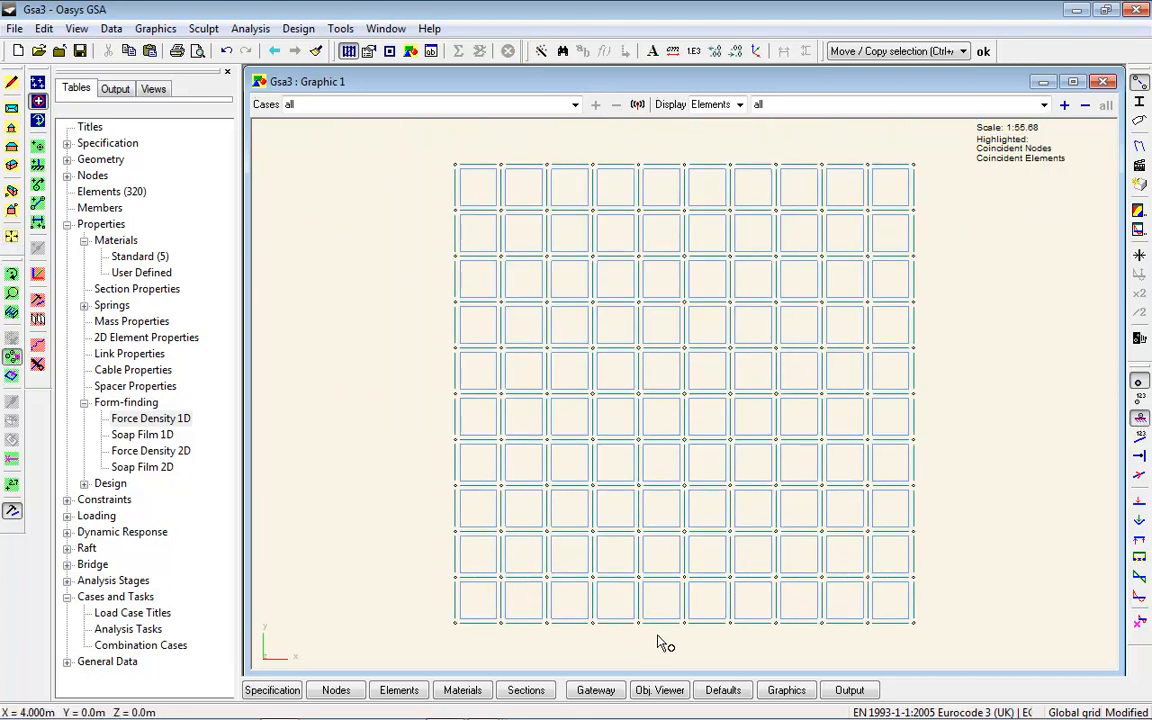
click(684, 625)
ctrl+click(914, 394)
ctrl+click(684, 165)
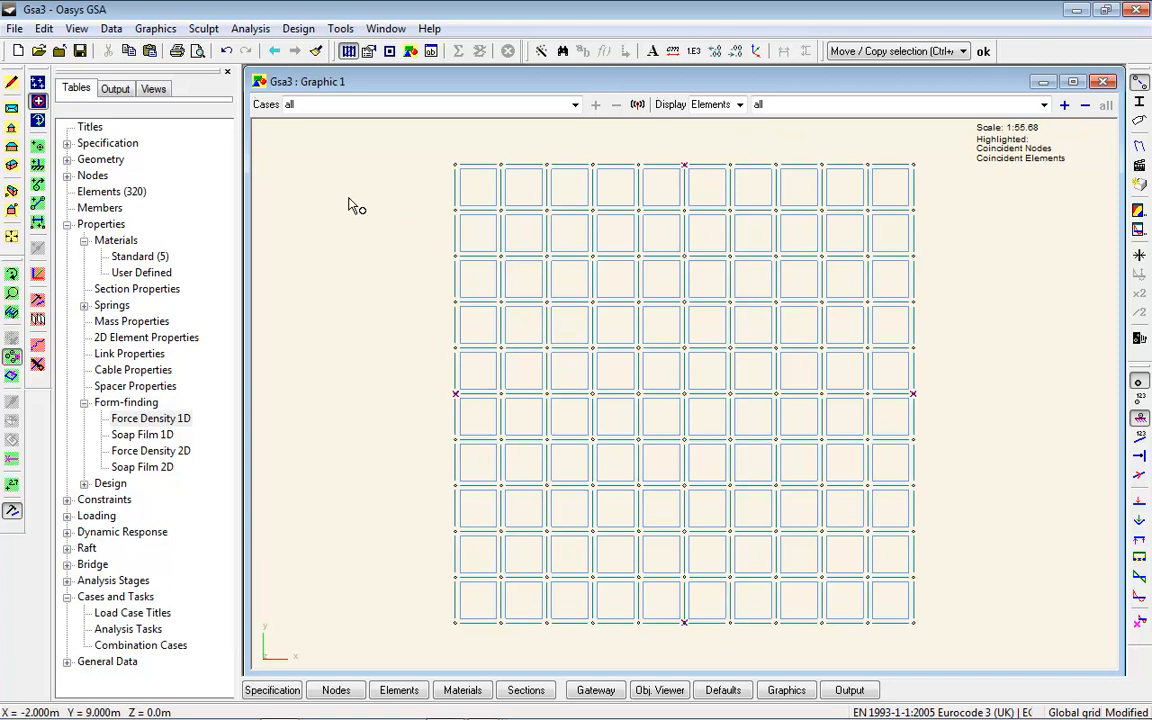
click(11, 273)
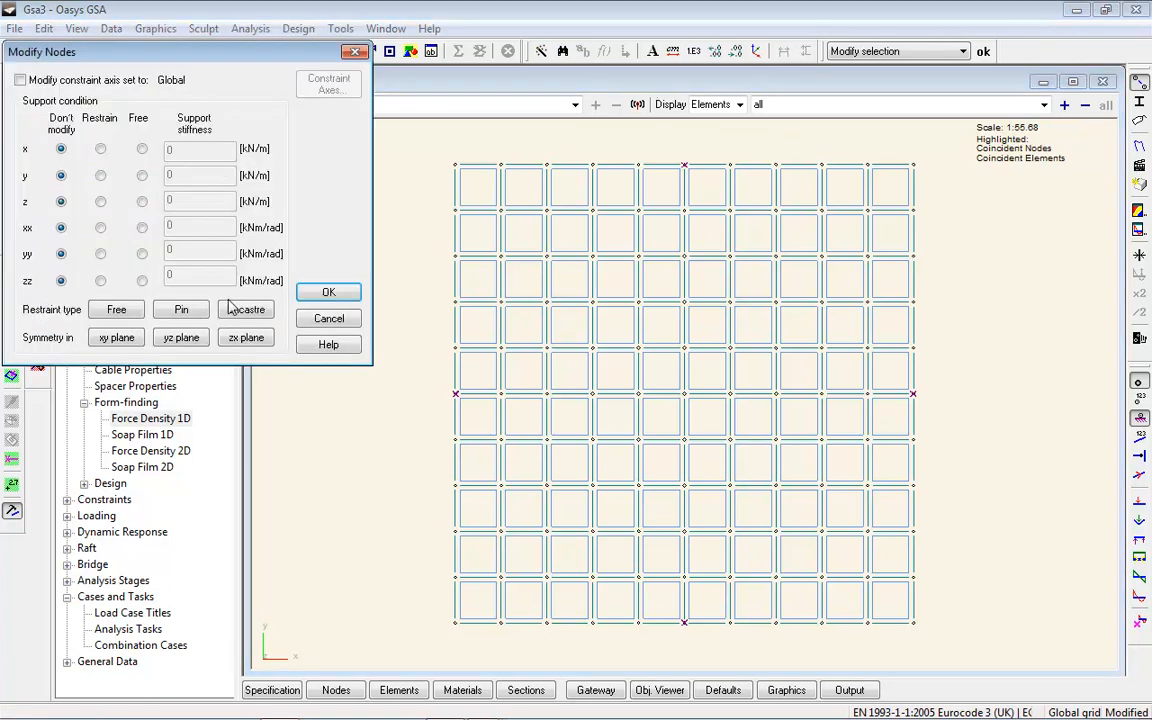
click(181, 309)
click(328, 291)
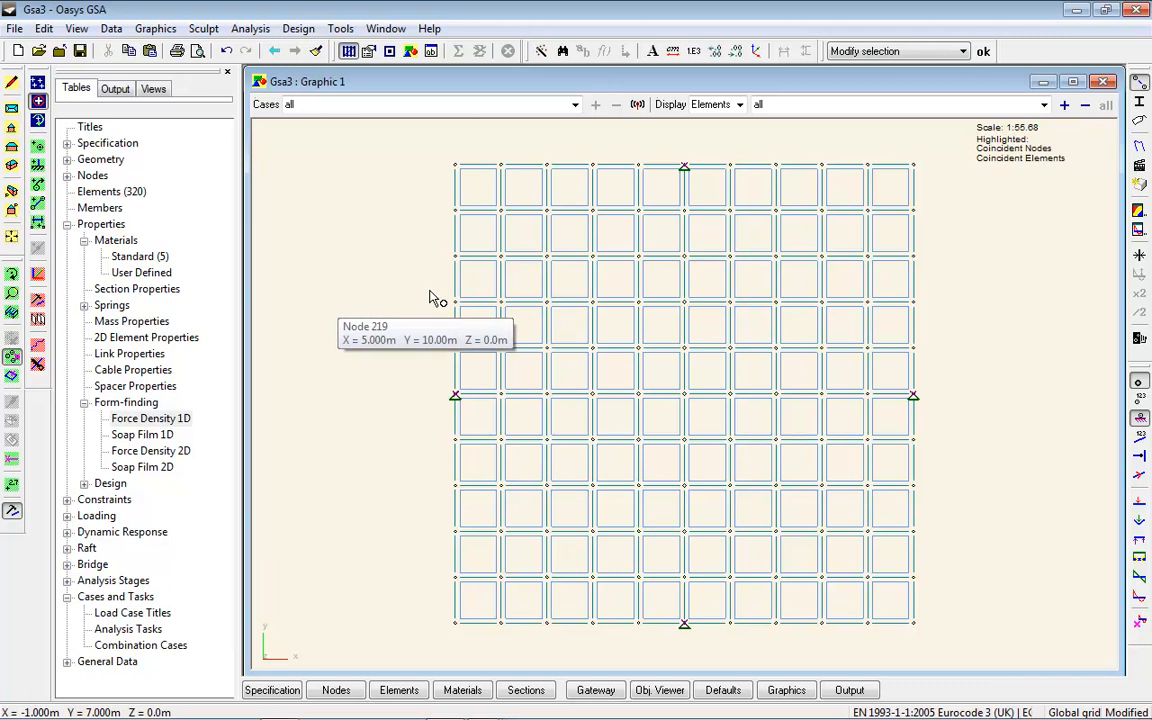
click(369, 248)
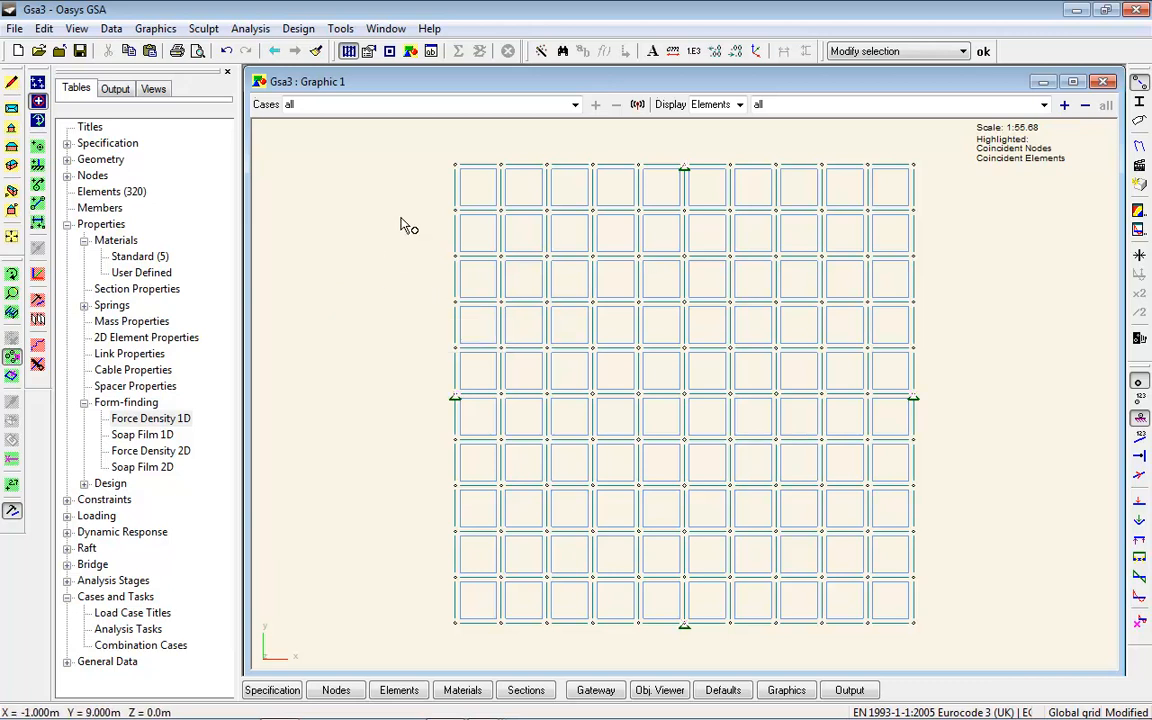
- Start beam section property 1 named grillage, with Concrete short term material and a rectangular definition
click(549, 695)
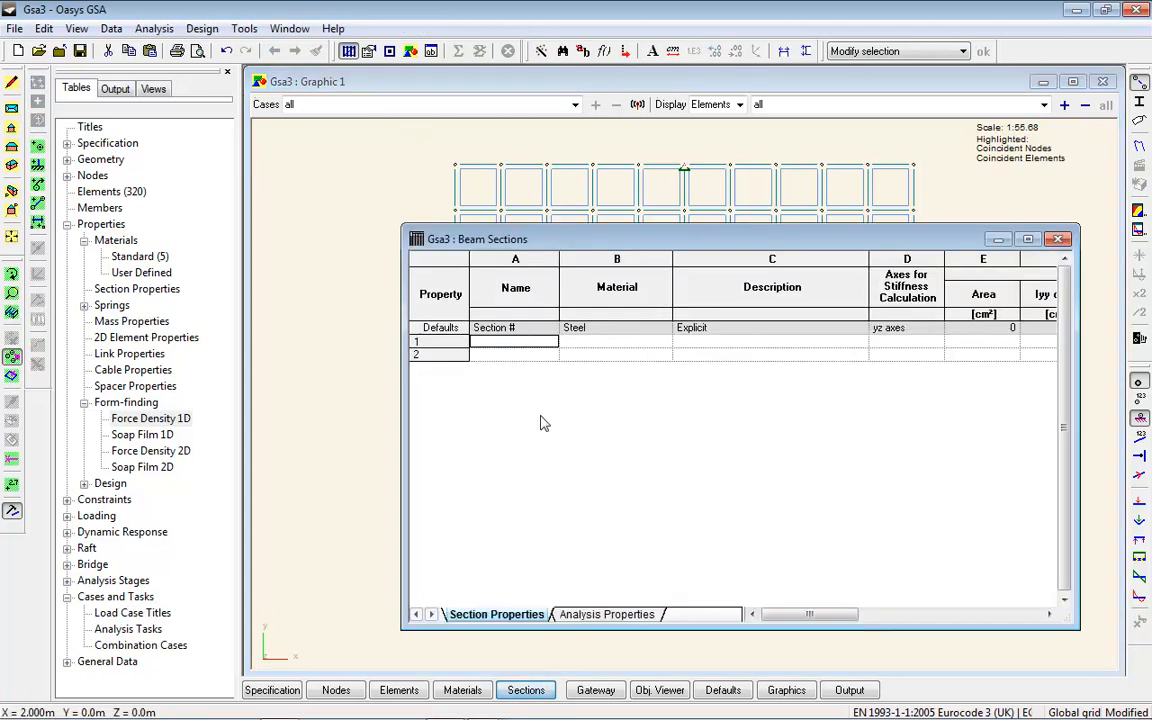
text(gr)
key(Tab)
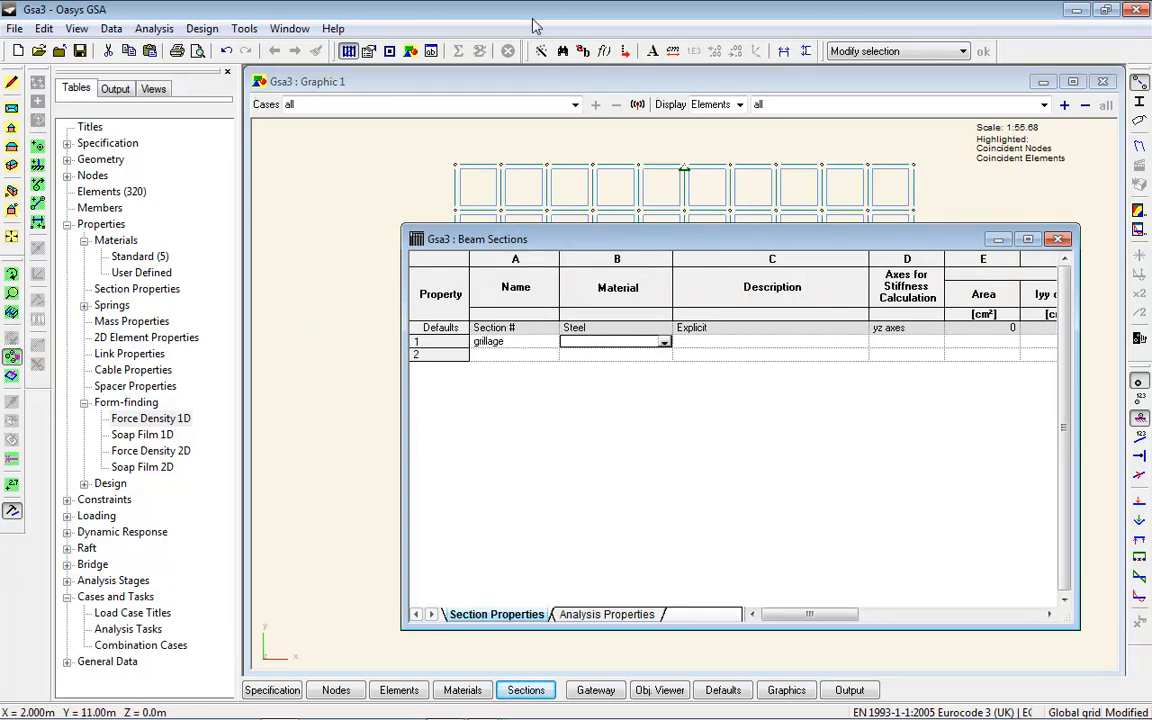
key(Tab)
key(Tab)
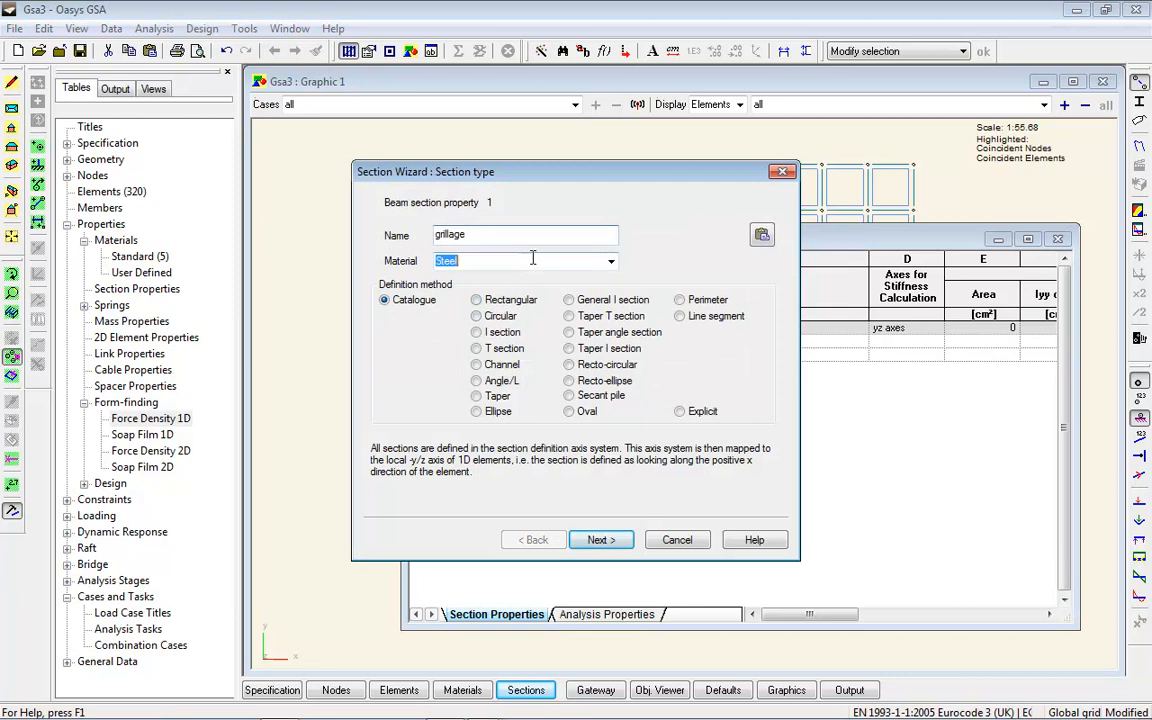
click(607, 262)
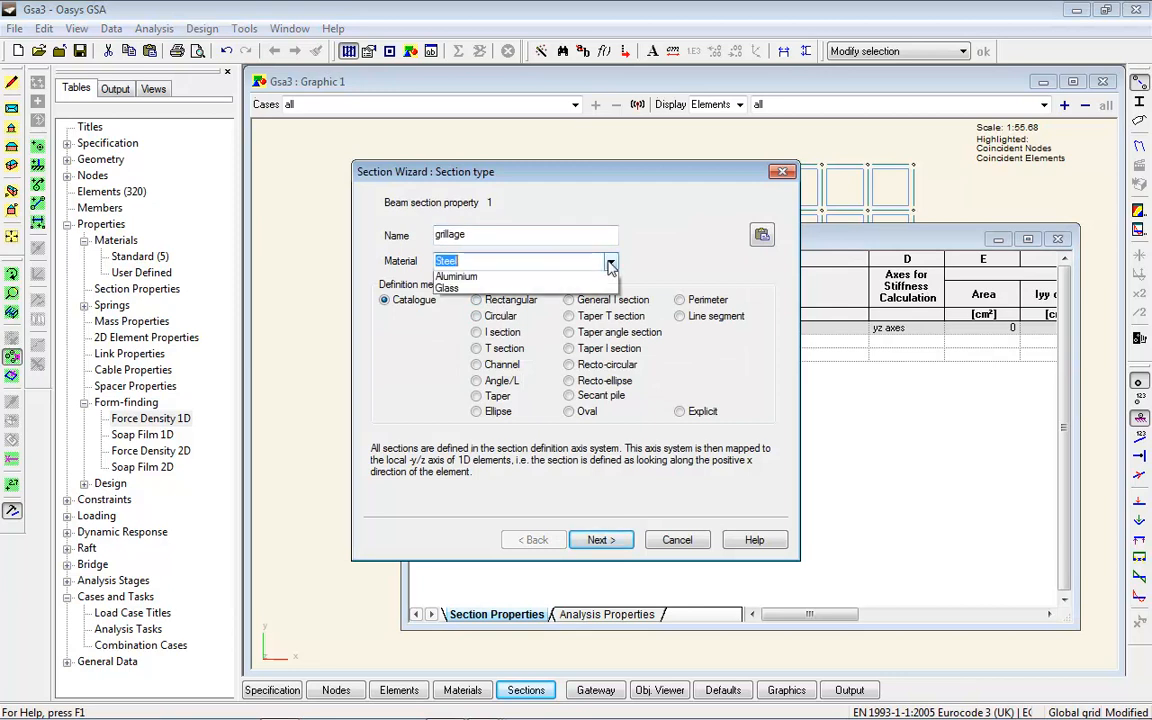
click(520, 288)
click(496, 300)
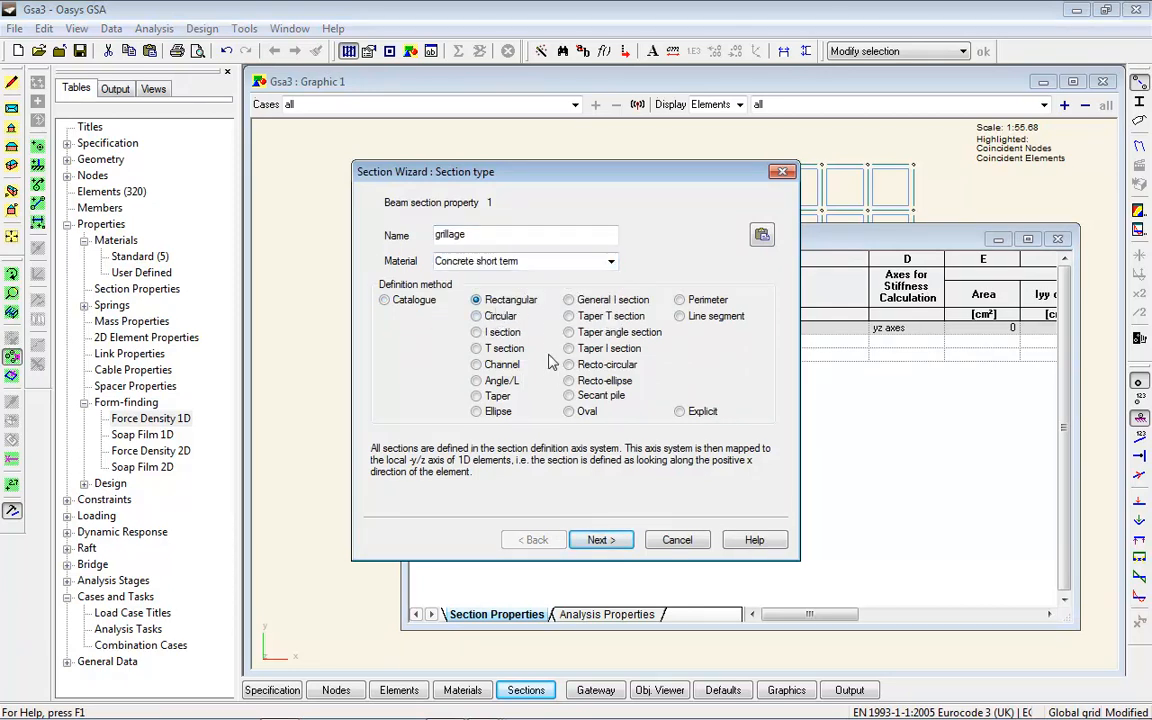
- Define the grillage section as a solid rectangle 200 mm deep and 200 mm wide and close the beam sections table
click(601, 539)
click(519, 291)
drag(519, 291, 455, 293)
text(200)
key(Tab)
text(200)
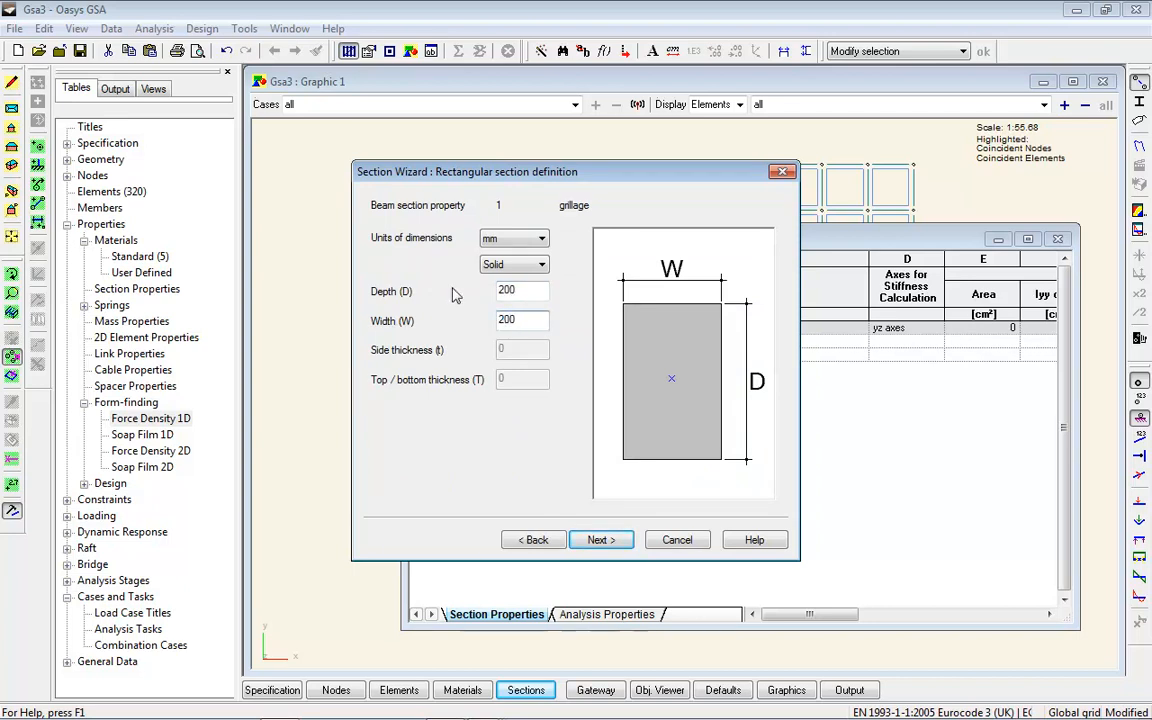
key(Return)
key(Return)
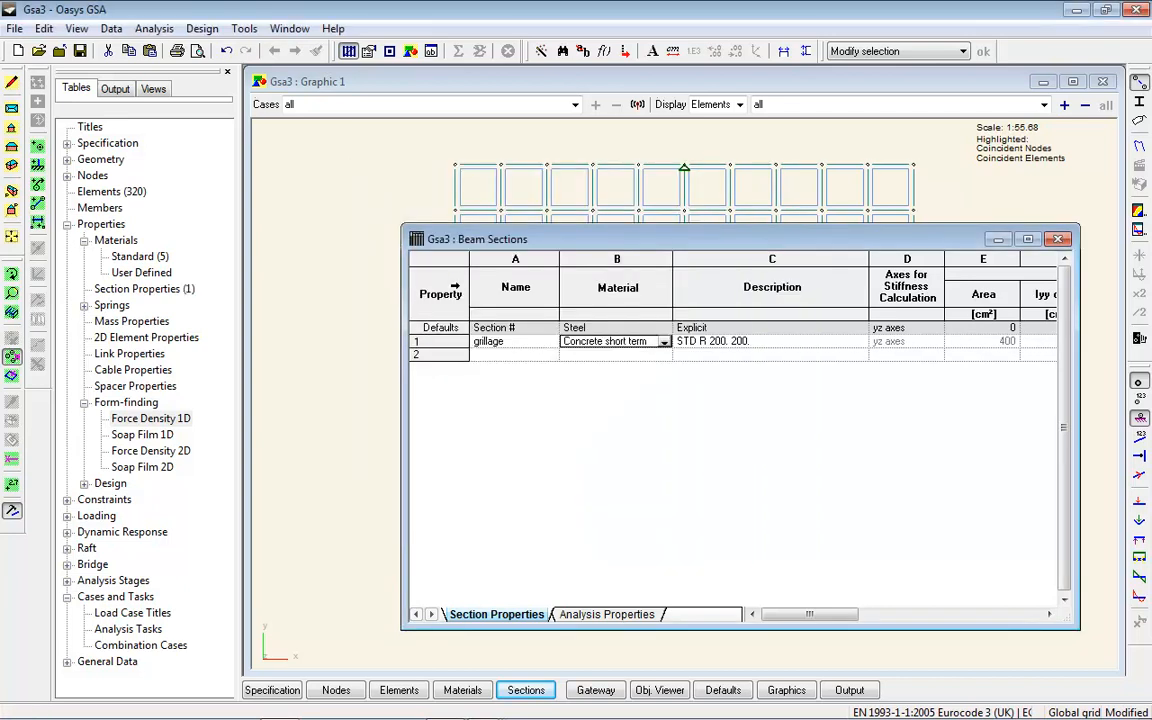
click(1059, 240)
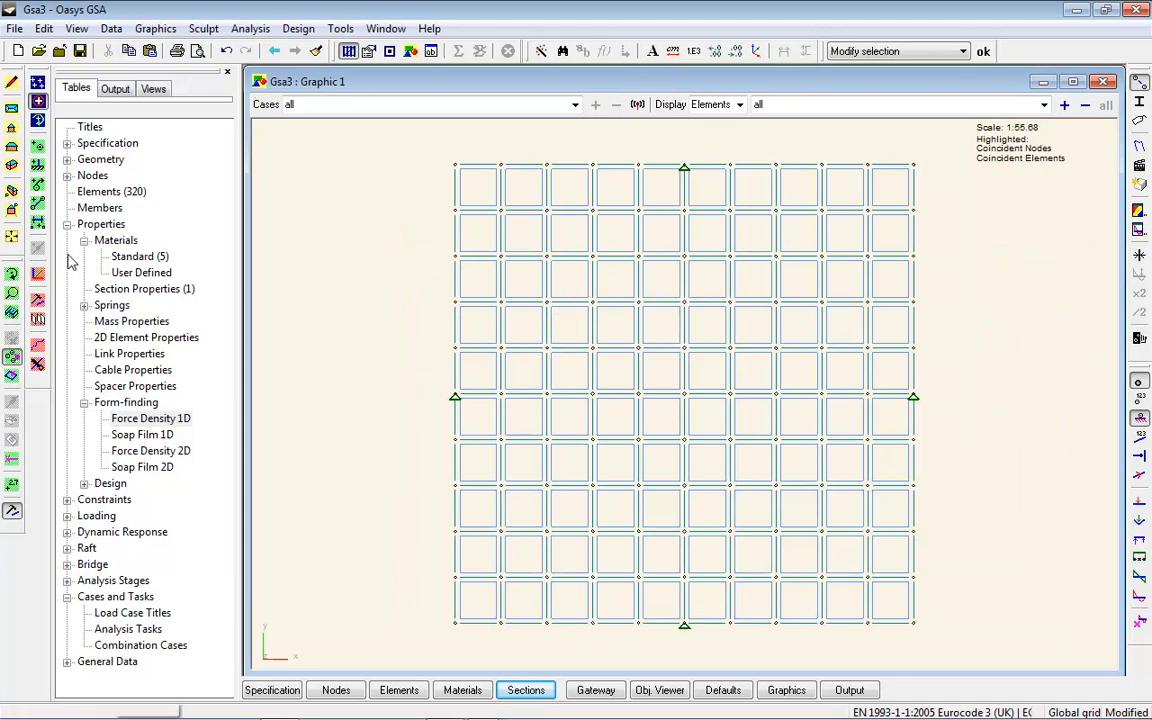
- Start 2D element property 1 named shell, with type Flat Shell
double_click(125, 338)
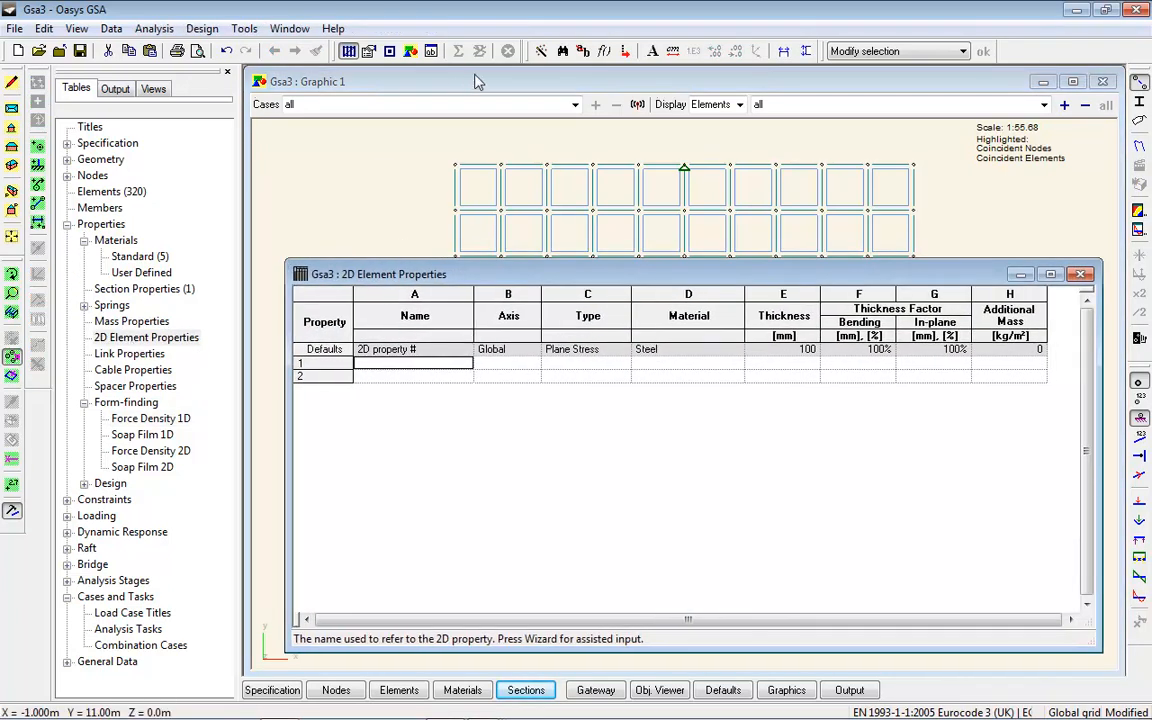
click(543, 51)
text(s)
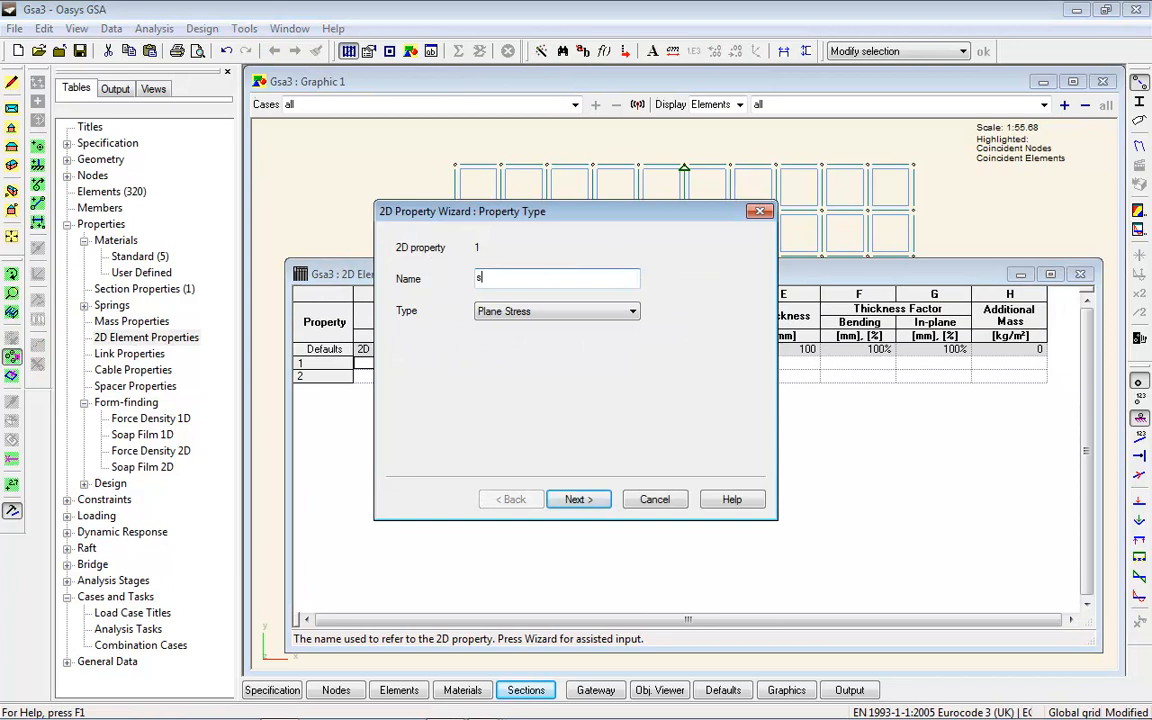
text(he)
click(572, 311)
click(551, 365)
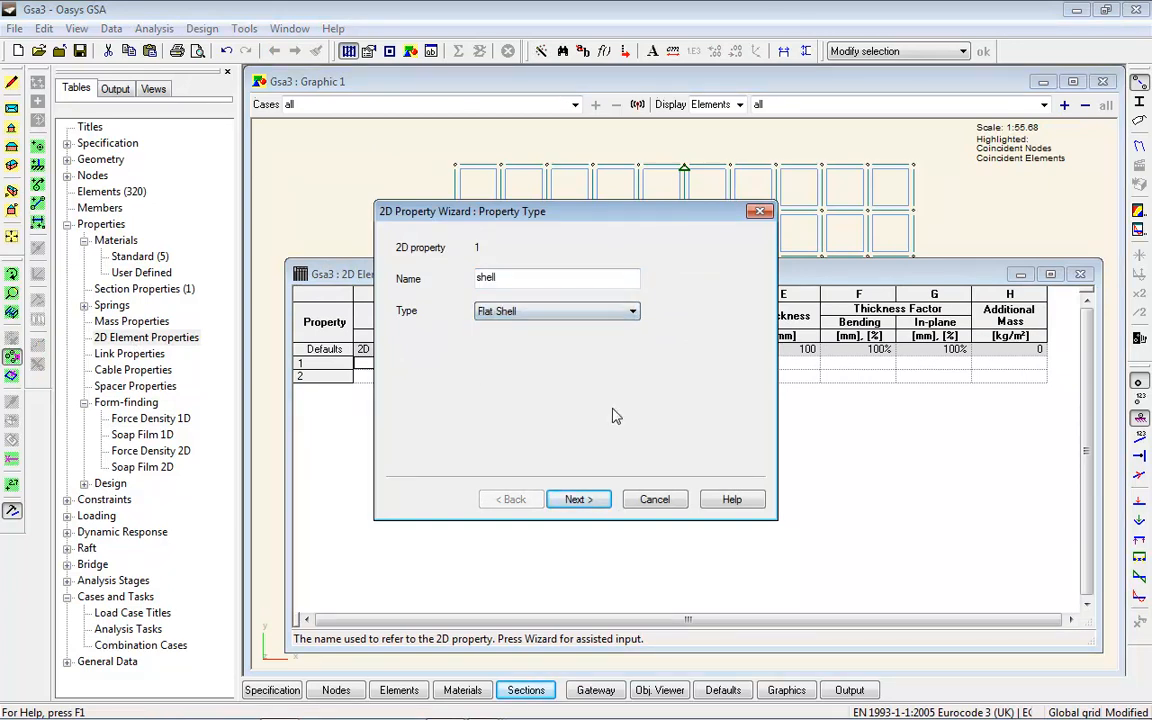
- Finish the shell property with Concrete long term material and a 40 mm thickness, and close the 2D properties table
click(578, 500)
click(560, 297)
click(625, 313)
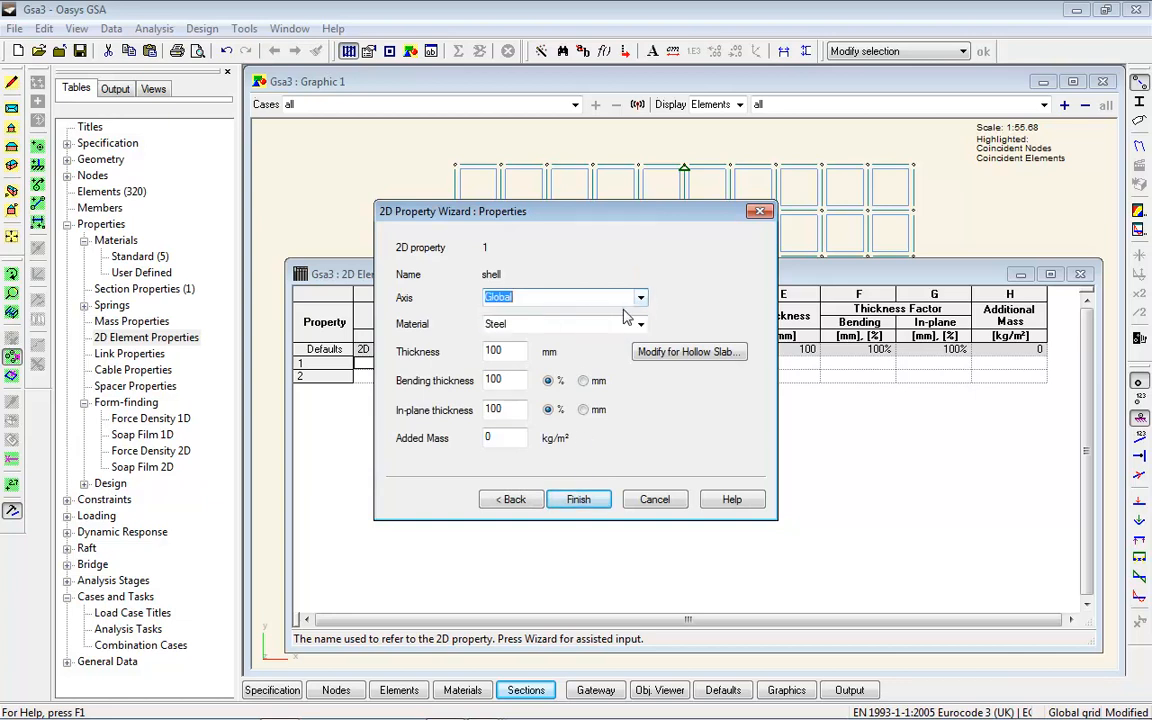
click(625, 318)
click(515, 360)
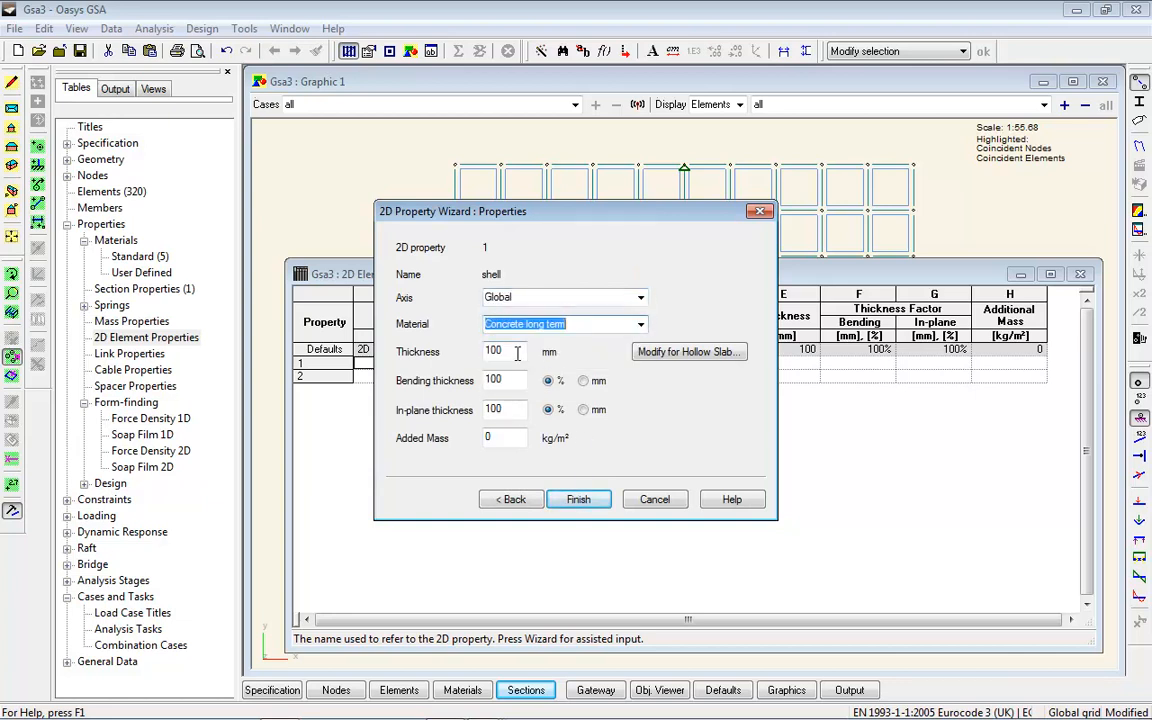
drag(510, 355, 434, 352)
text(40)
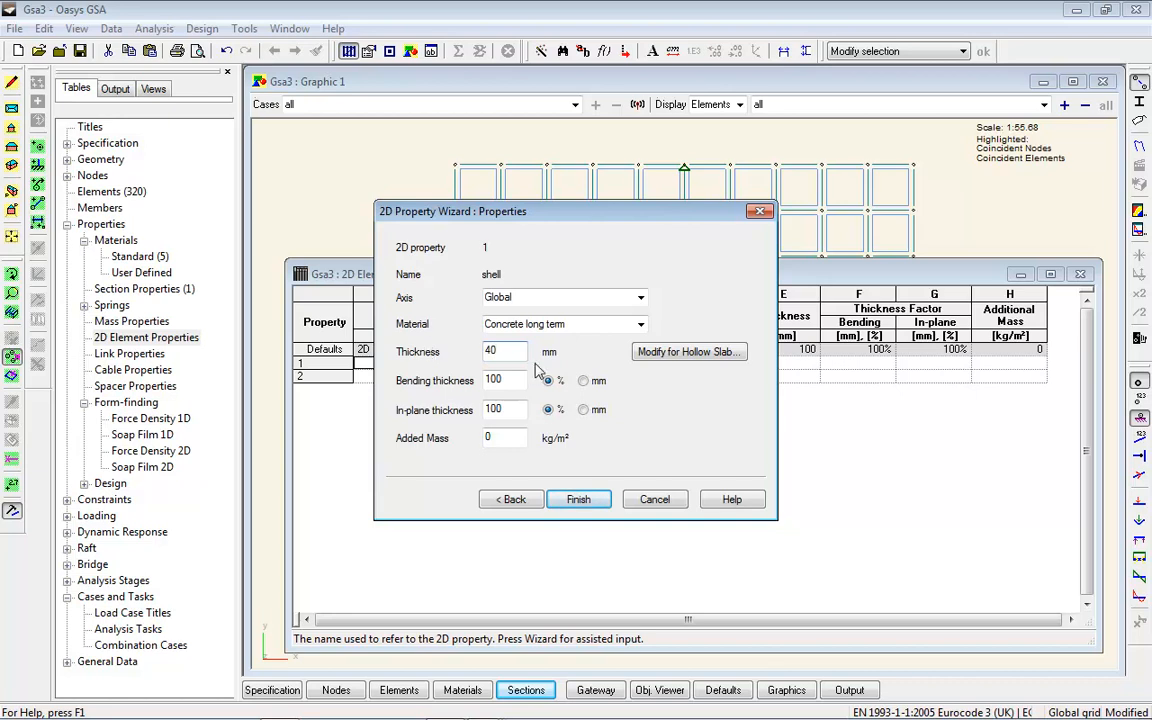
click(579, 500)
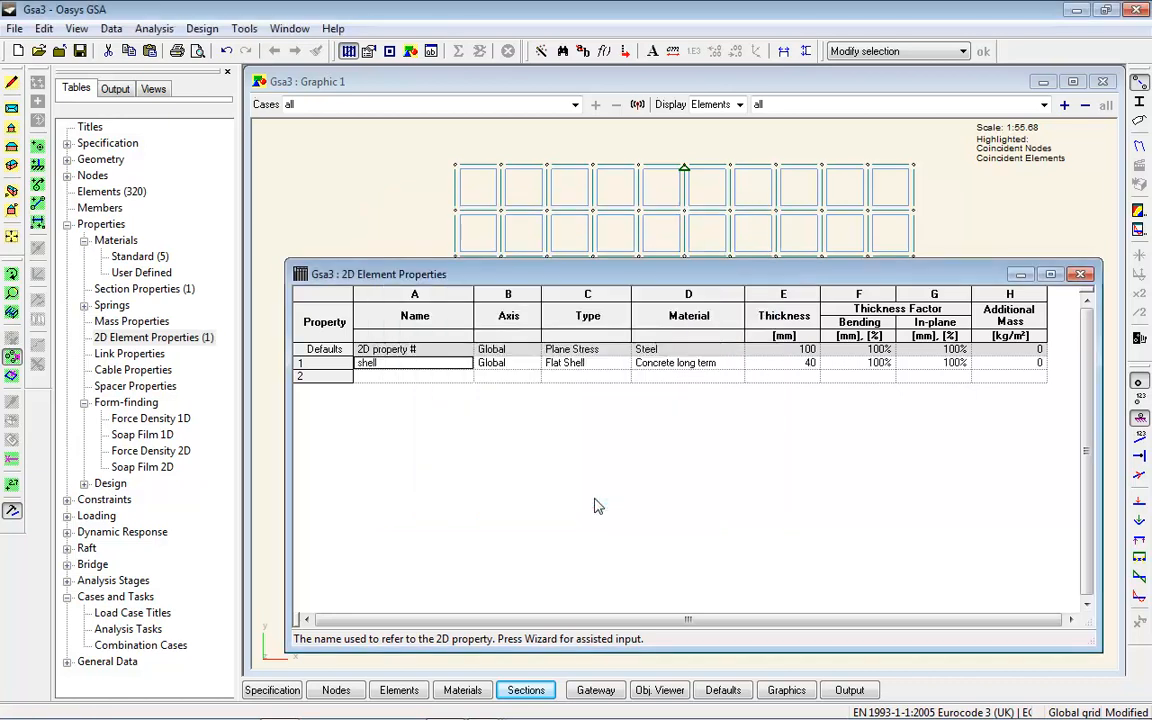
click(1080, 274)
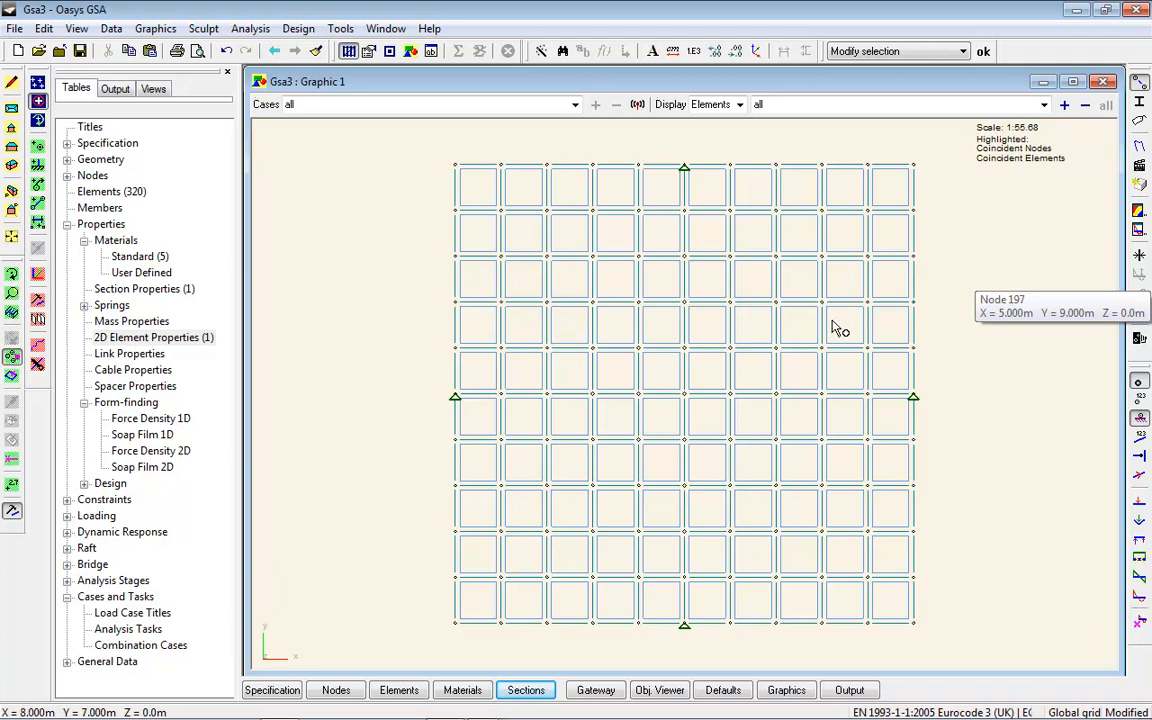
- Define analysis stage 1 named form find with element list PB1
click(66, 227)
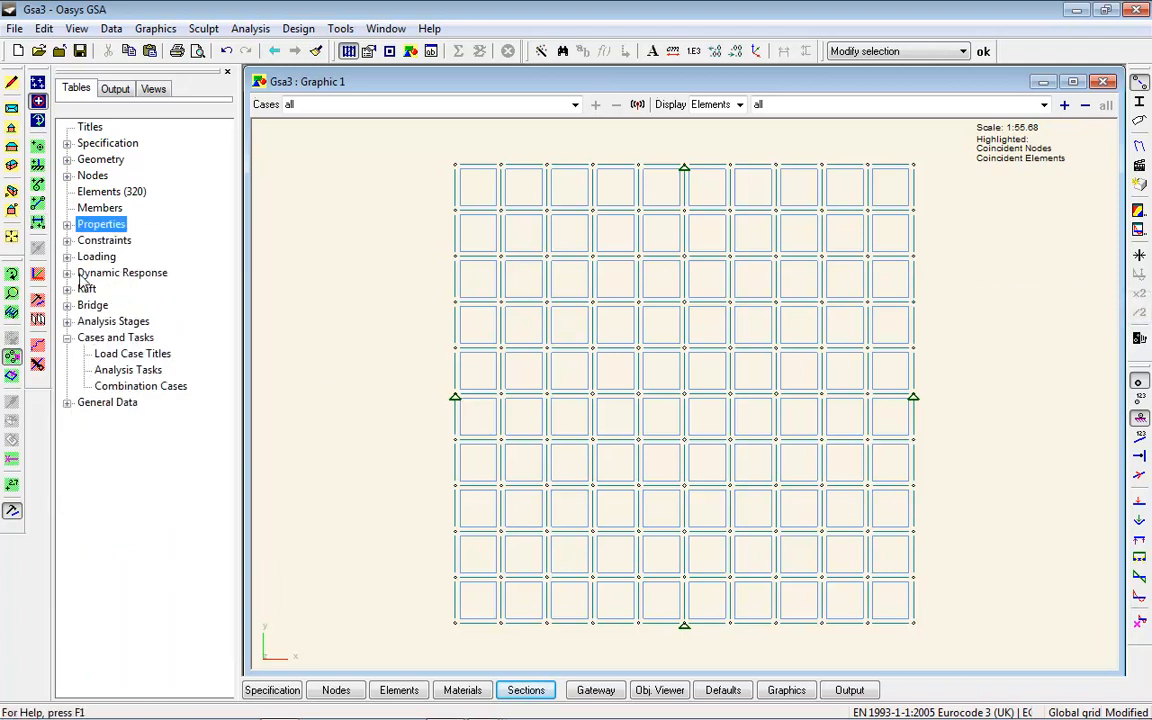
click(67, 322)
double_click(104, 340)
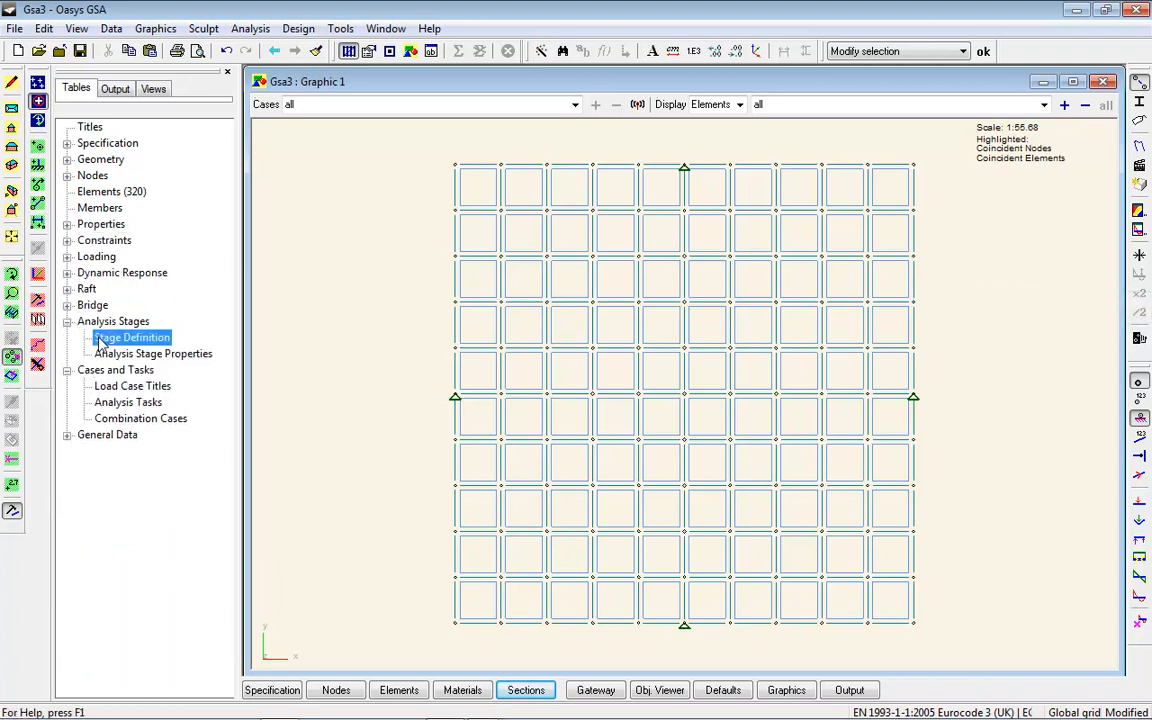
drag(858, 626, 958, 632)
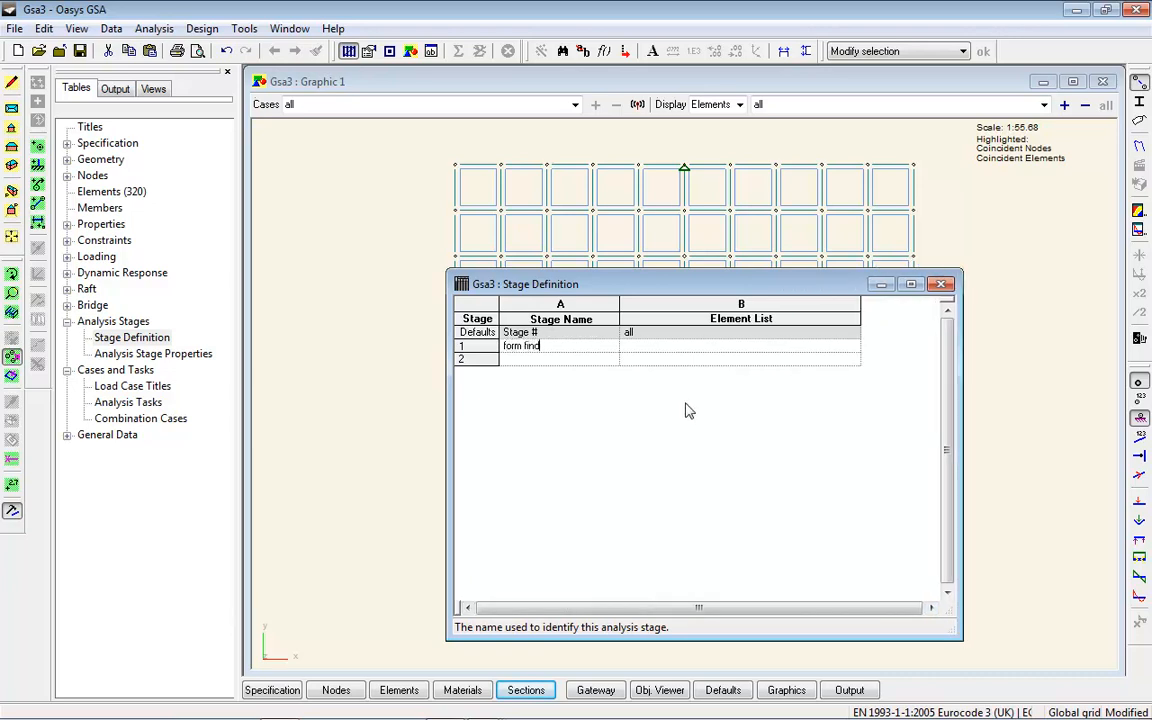
key(Tab)
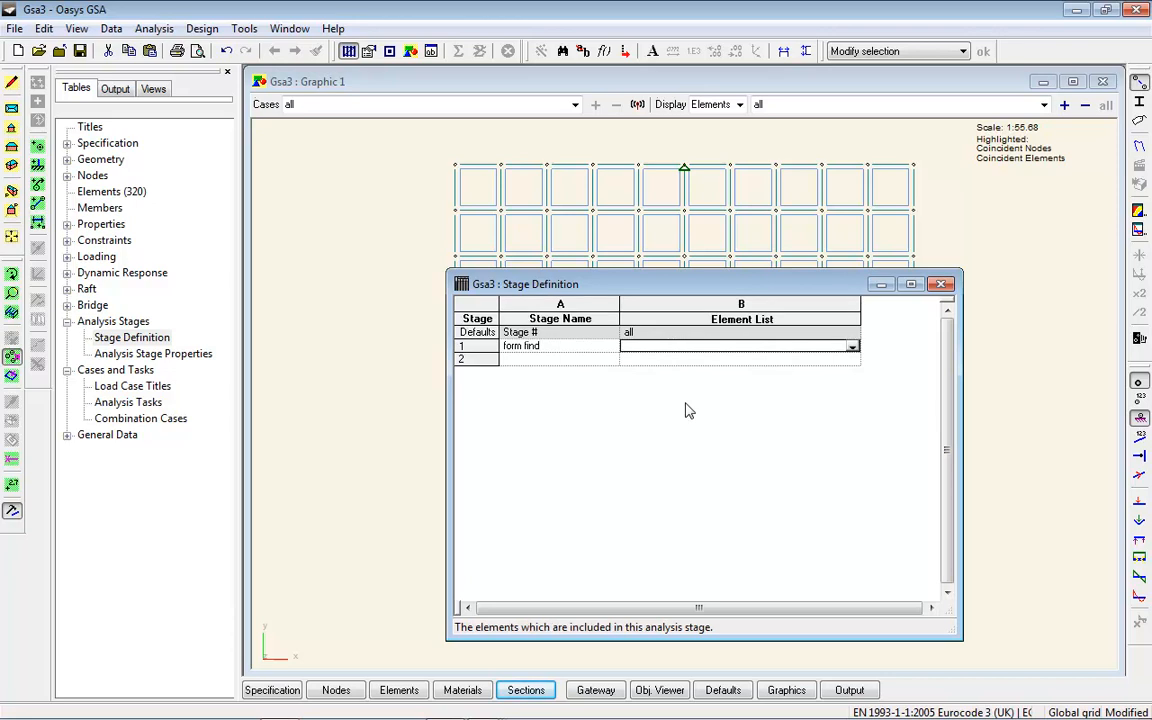
text(p)
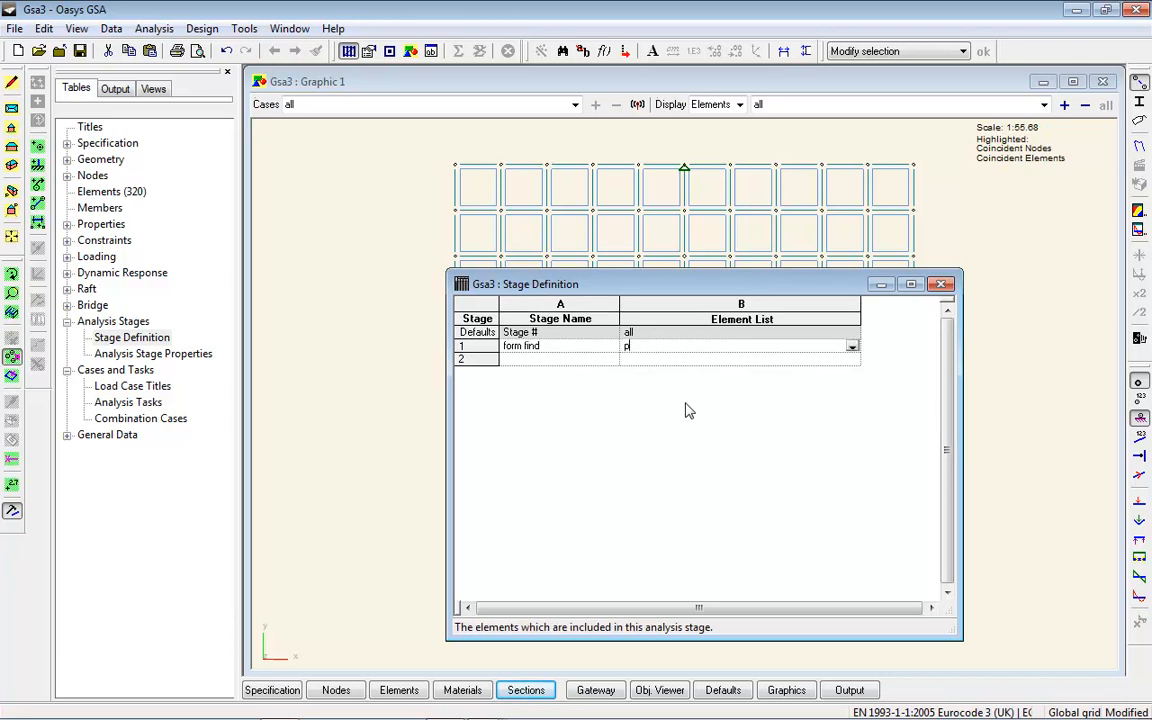
text(b1)
key(Tab)
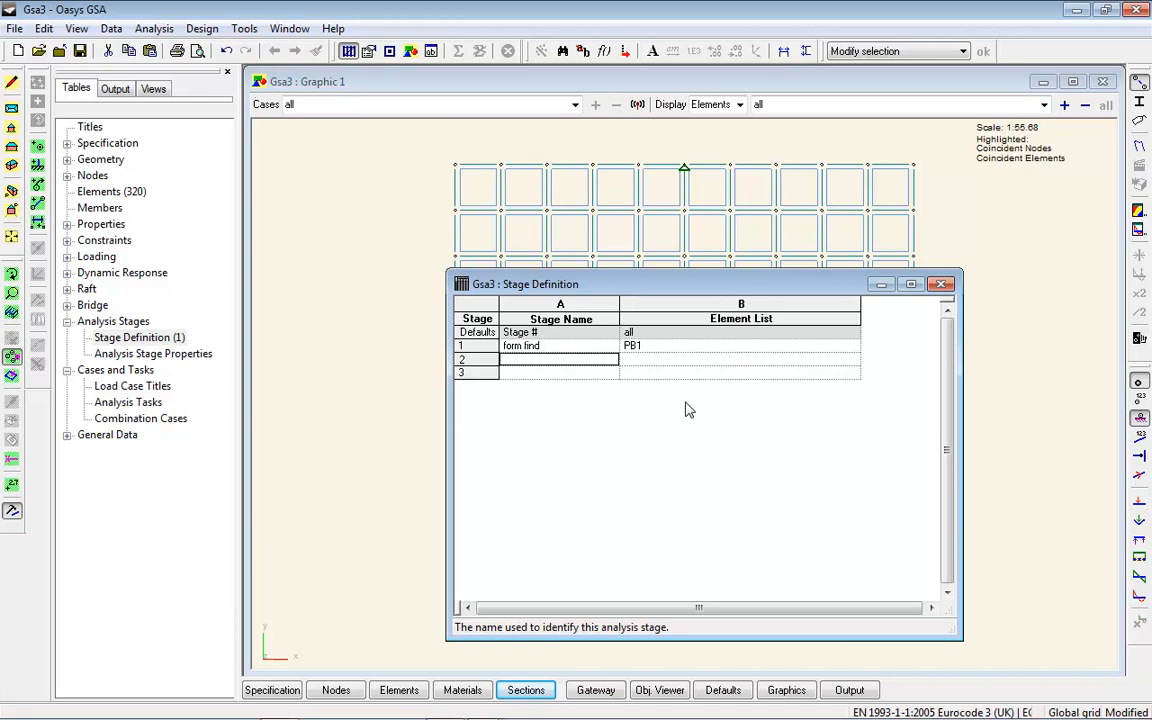
- Define analysis stage 2 named static with element list all not PB1
text(static)
key(Tab)
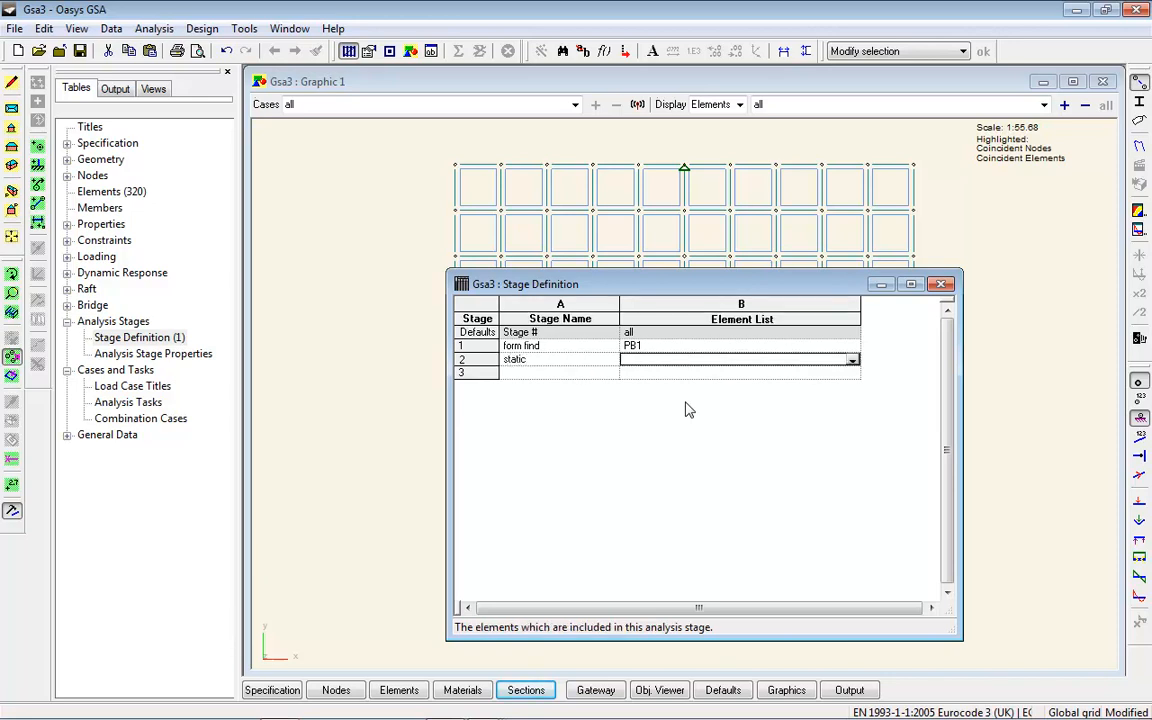
text(pa1)
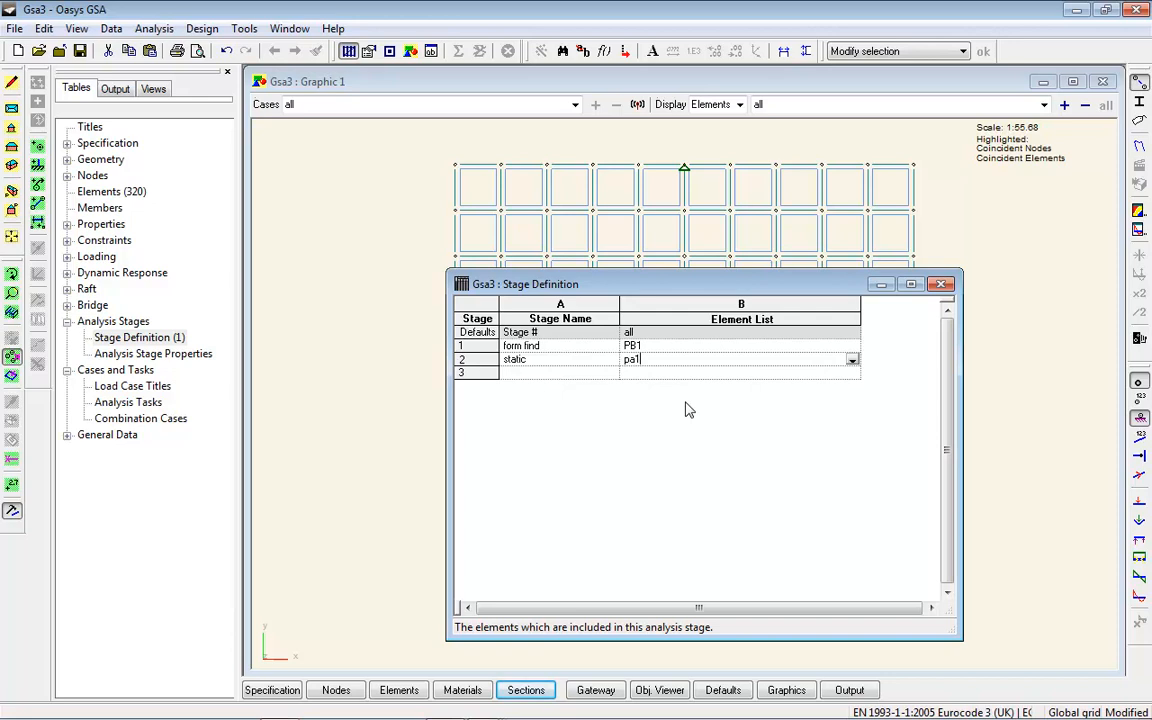
key(Tab)
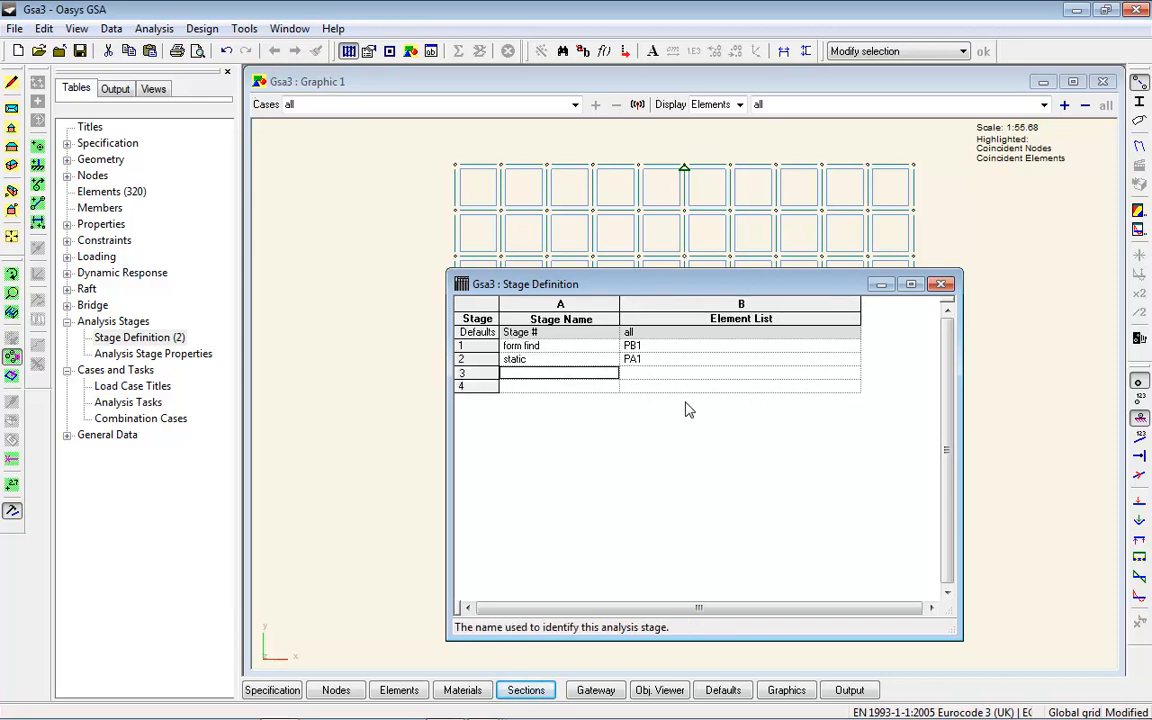
key(shift+Tab)
text(a)
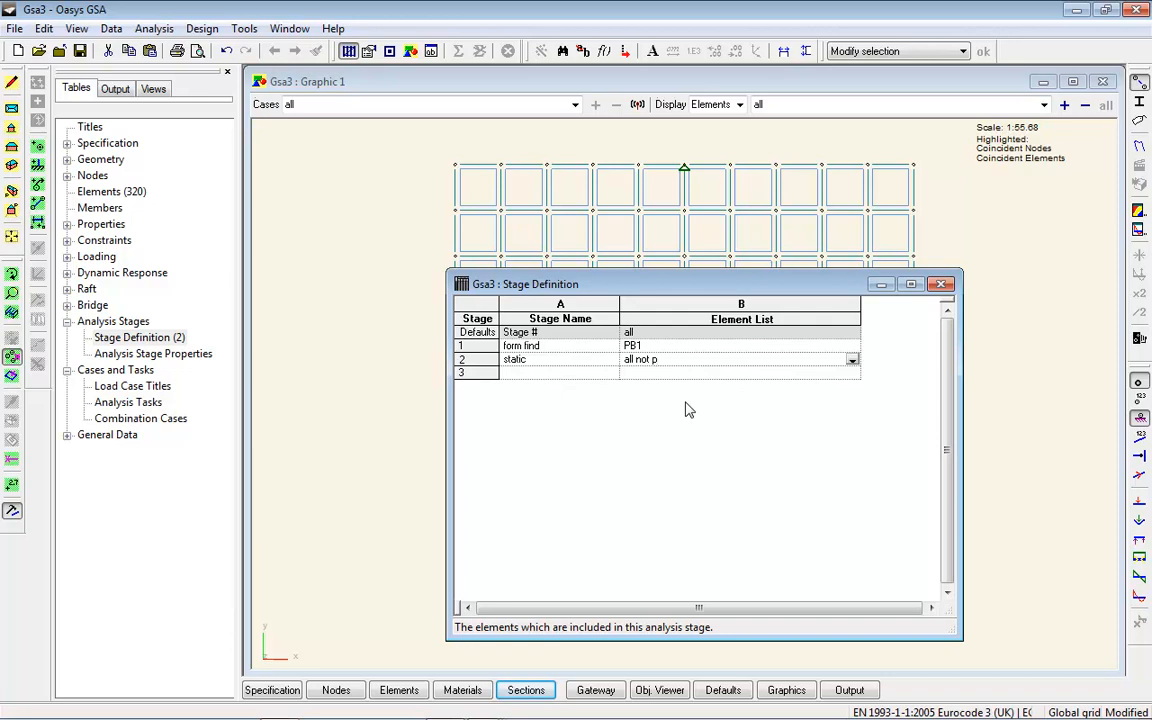
key(Tab)
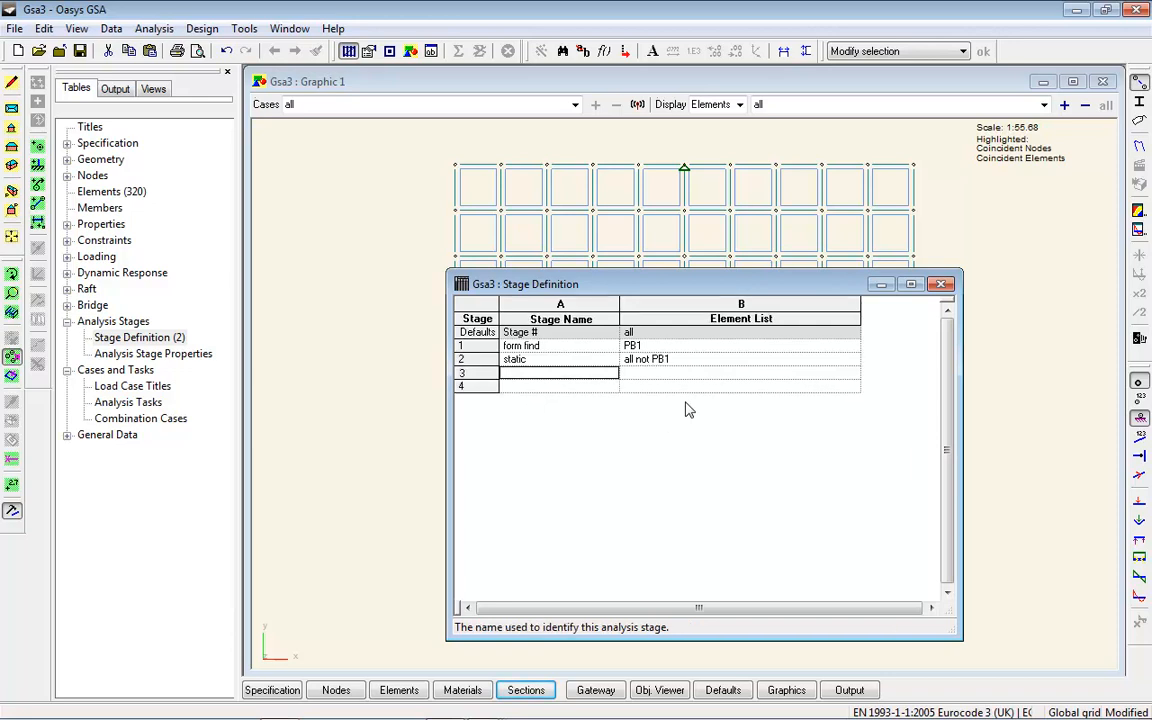
- Title load case 1 dead and load case 2 live, and close the load case and stage definition tables
click(67, 256)
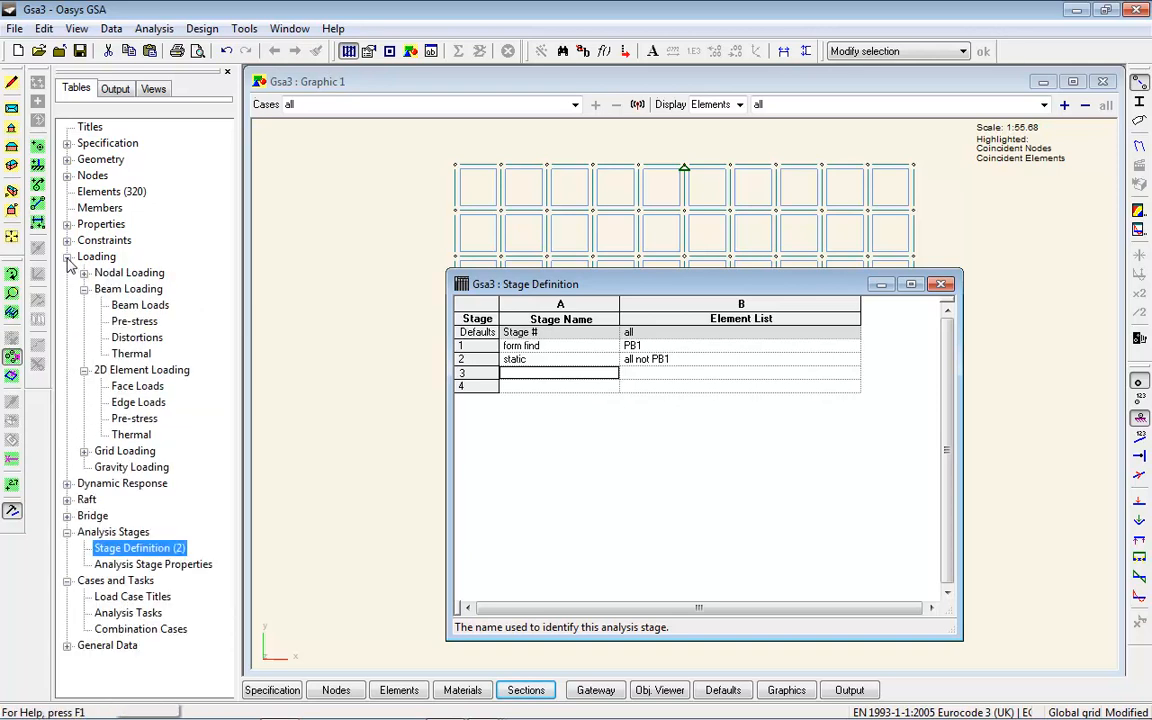
double_click(132, 596)
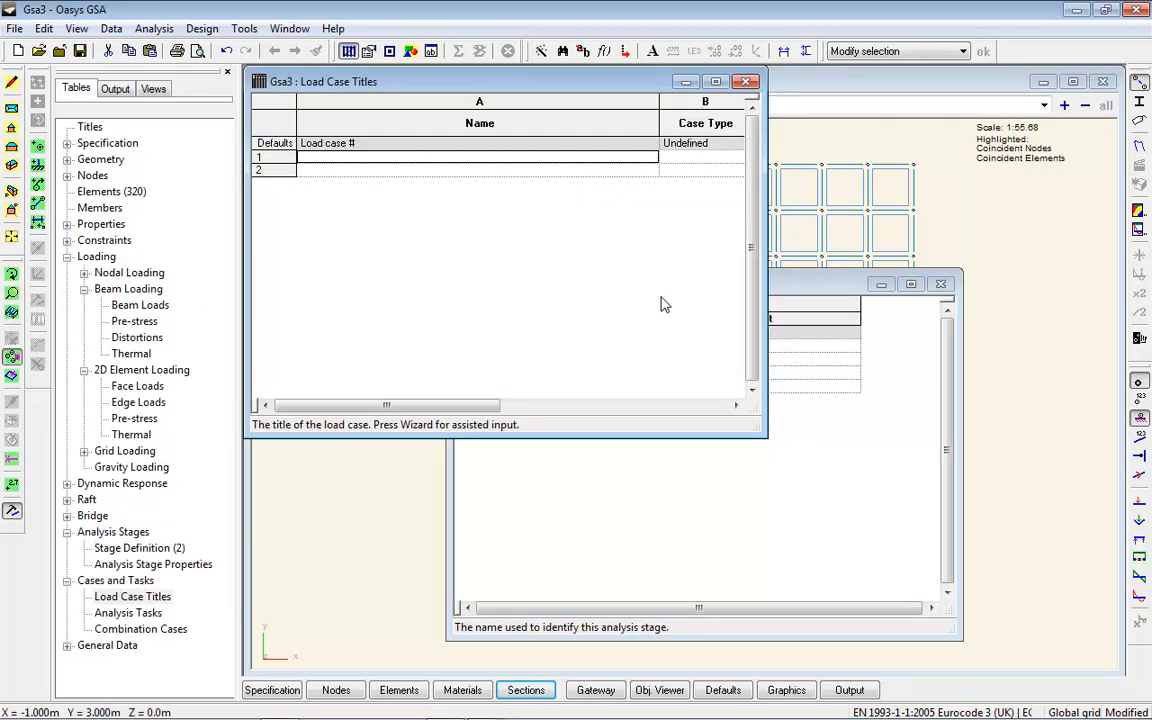
text(dead)
key(Return)
text(live)
key(Up)
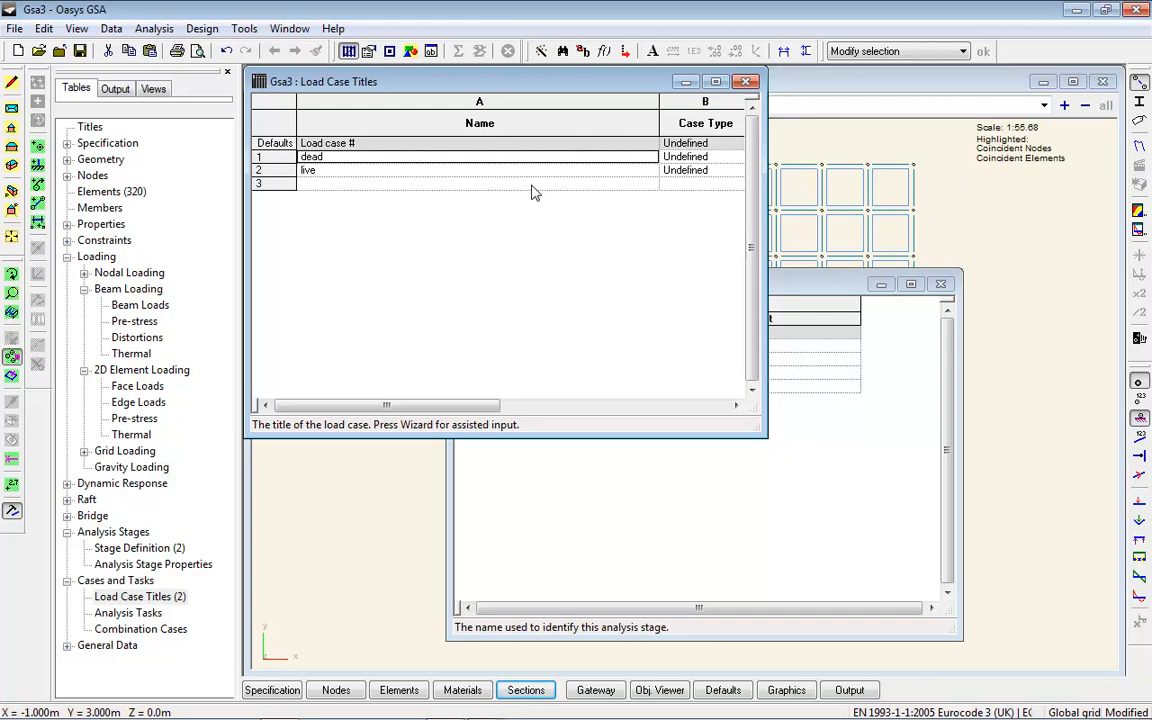
click(746, 81)
click(940, 284)
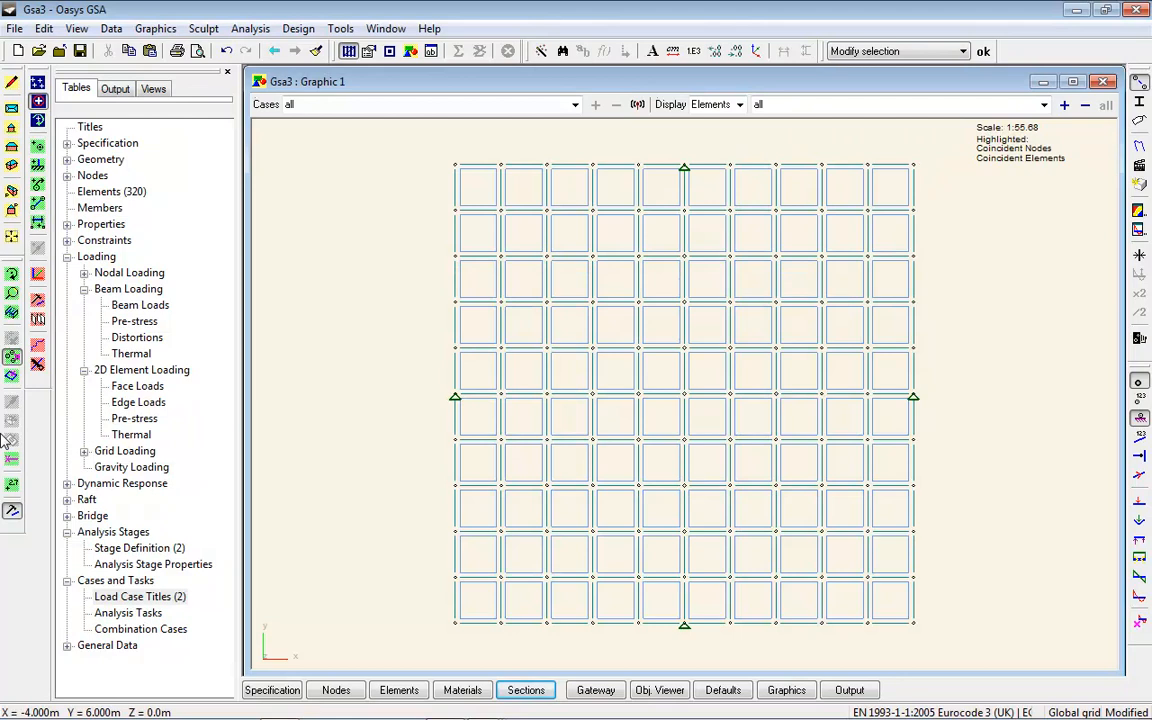
- Start a beam load record for beam list PB1 in load case 2 : live
double_click(138, 305)
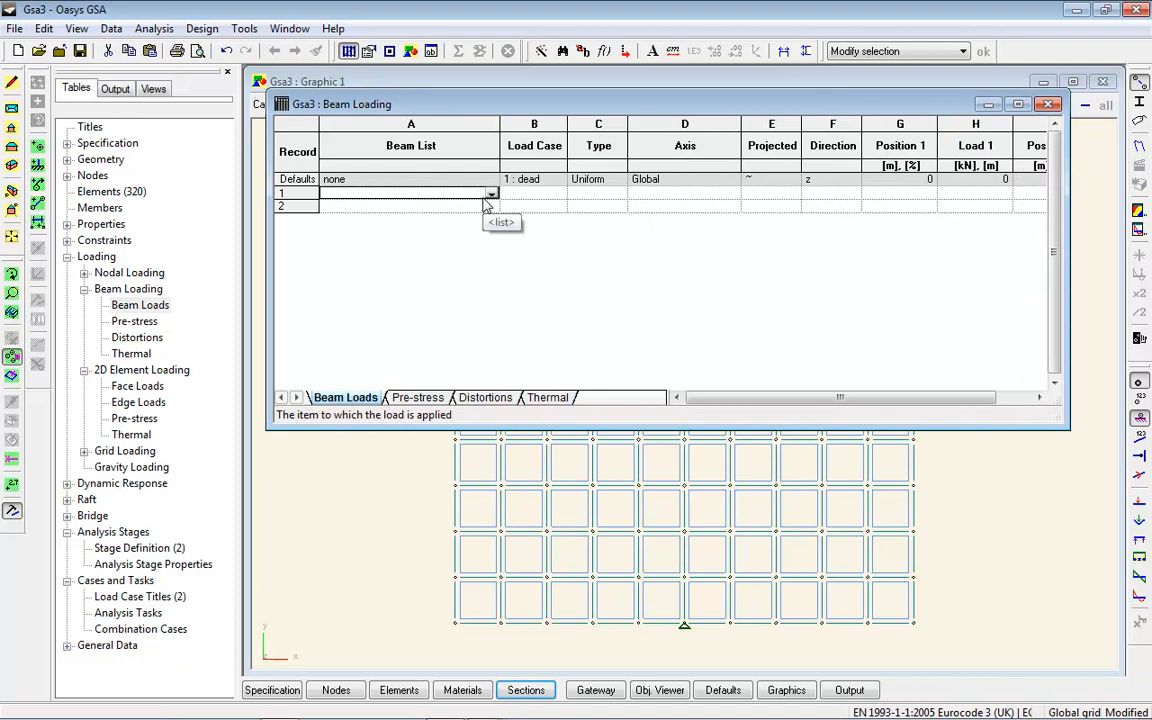
text(pb1)
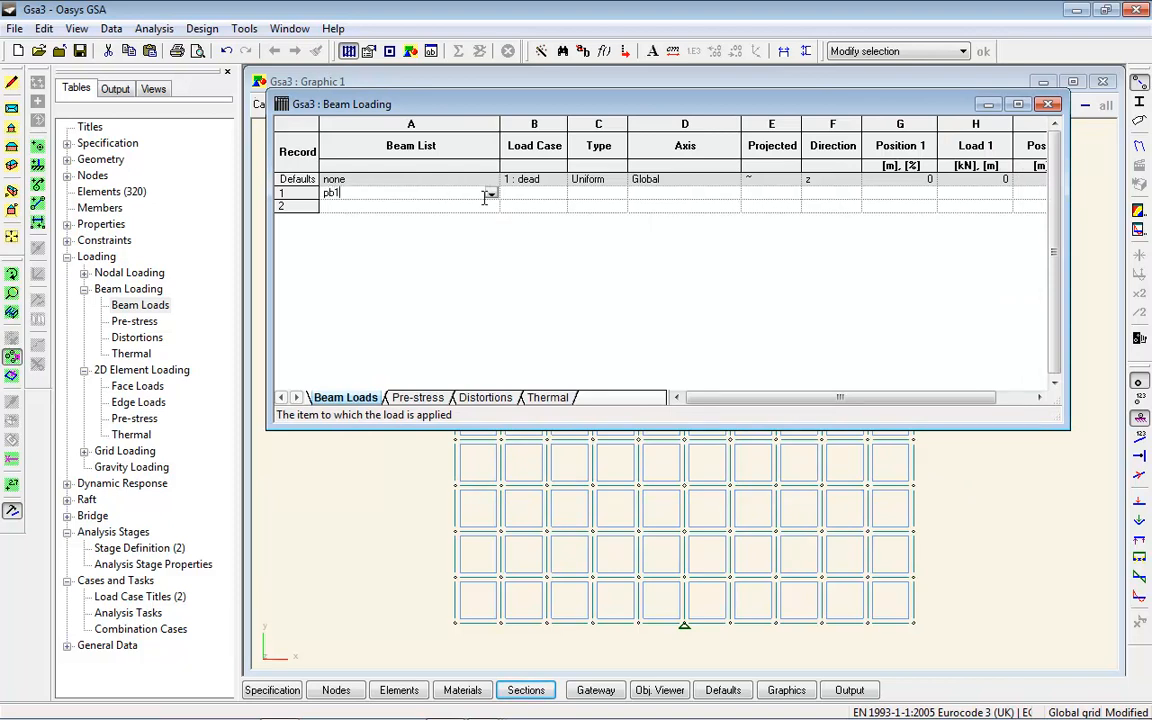
key(Tab)
key(Tab)
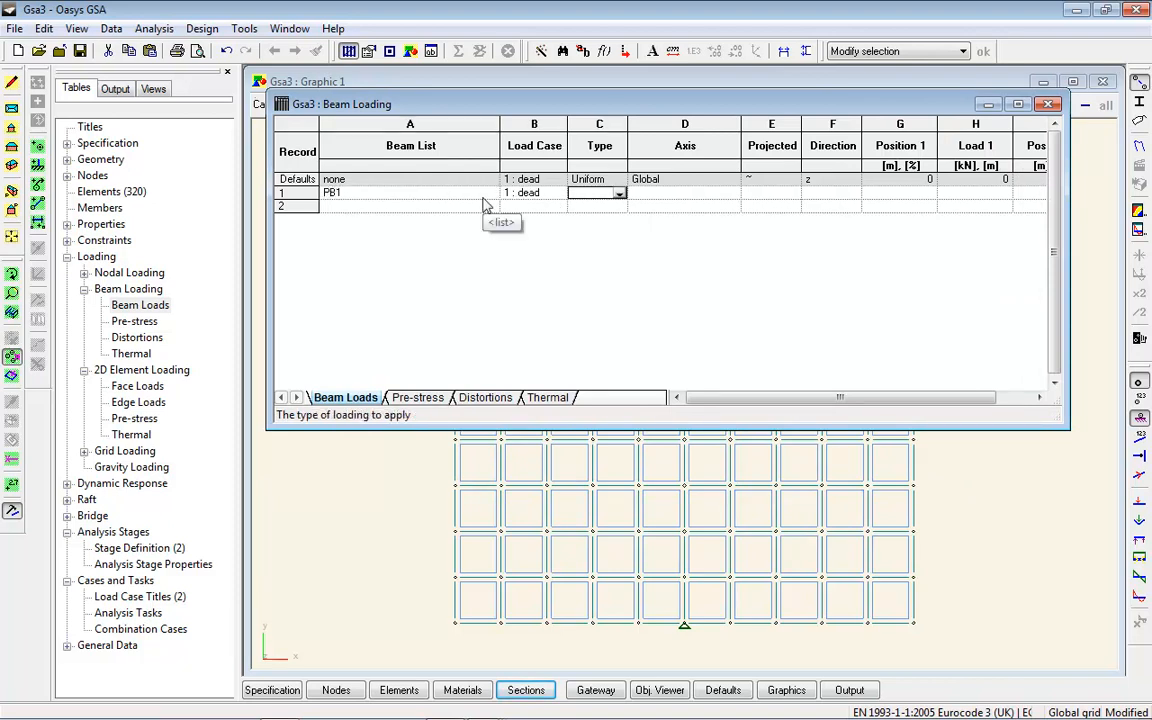
click(550, 193)
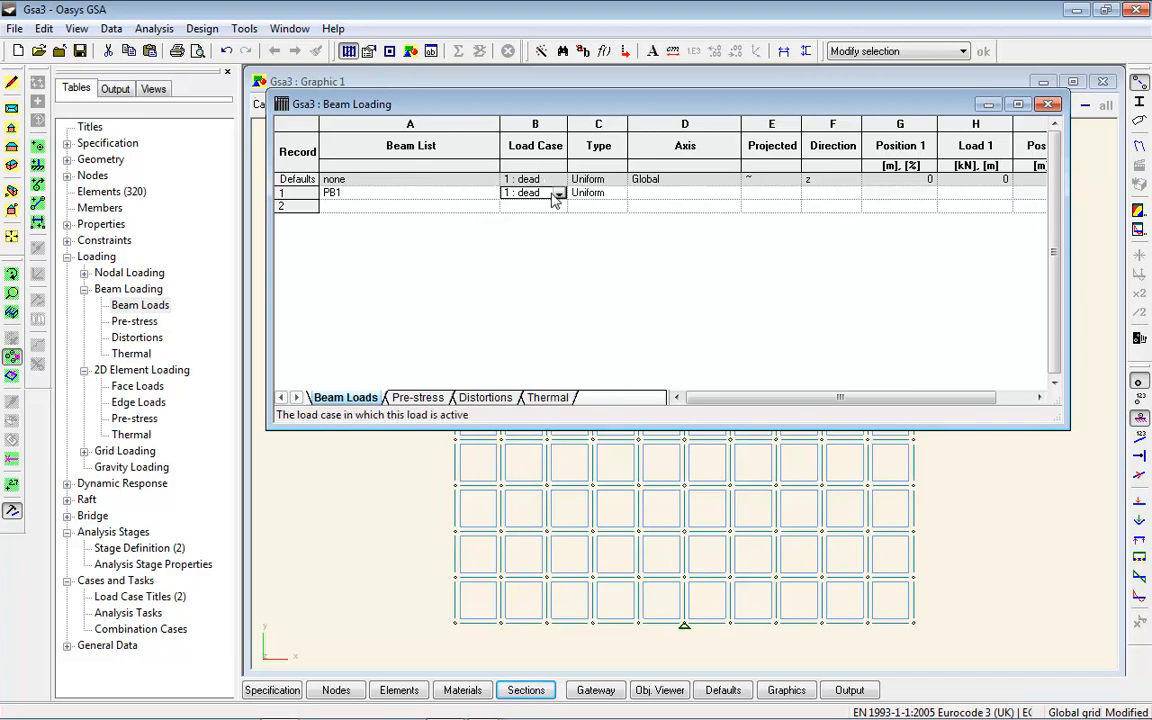
click(559, 193)
click(536, 218)
key(Tab)
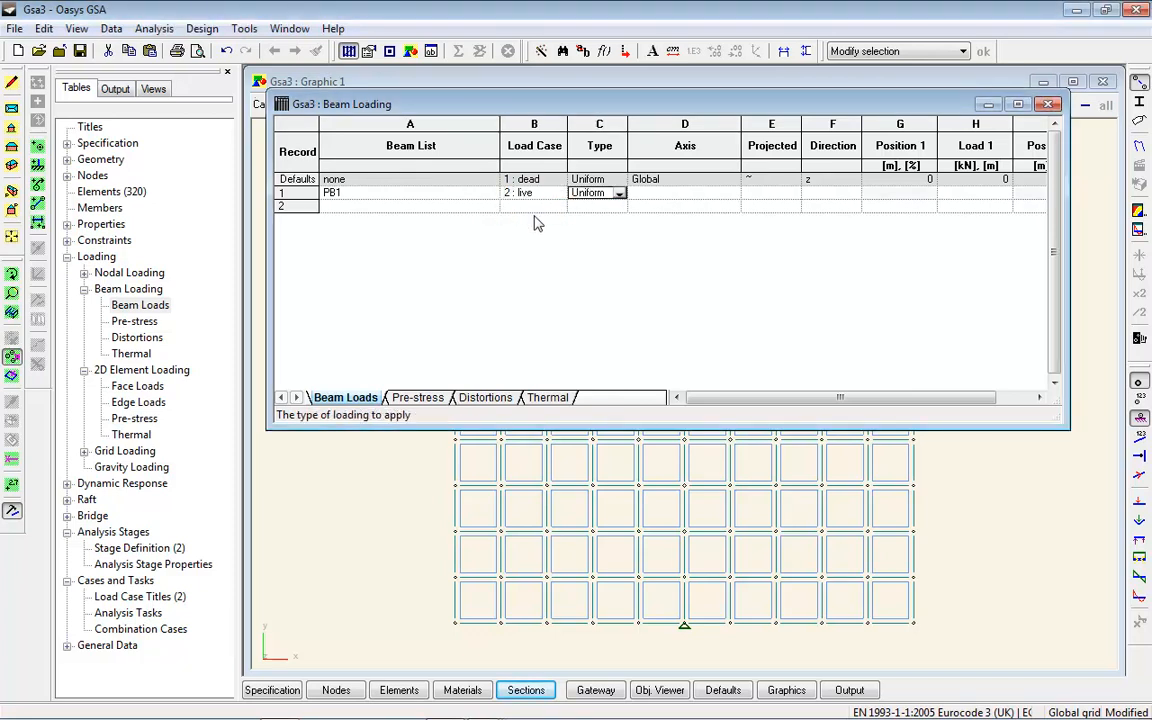
- Complete the PB1 beam load as a uniform, projected load of -0.3 in the global z direction
key(Tab)
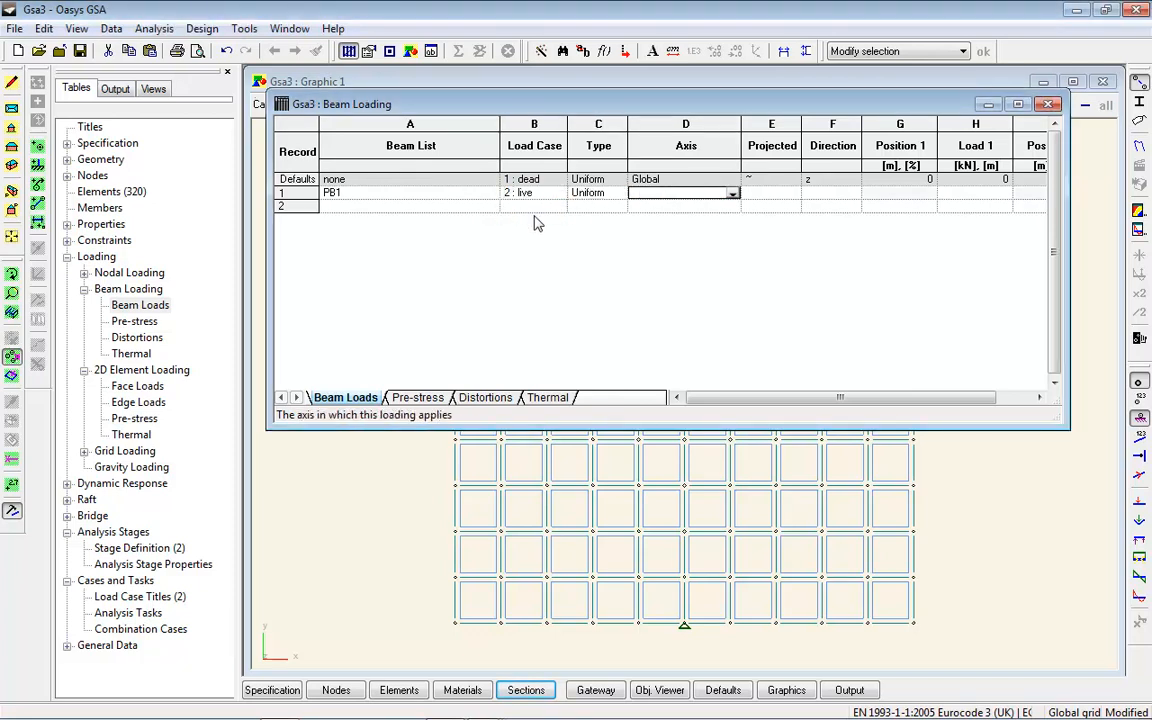
key(Tab)
click(793, 195)
click(778, 217)
key(Tab)
key(Return)
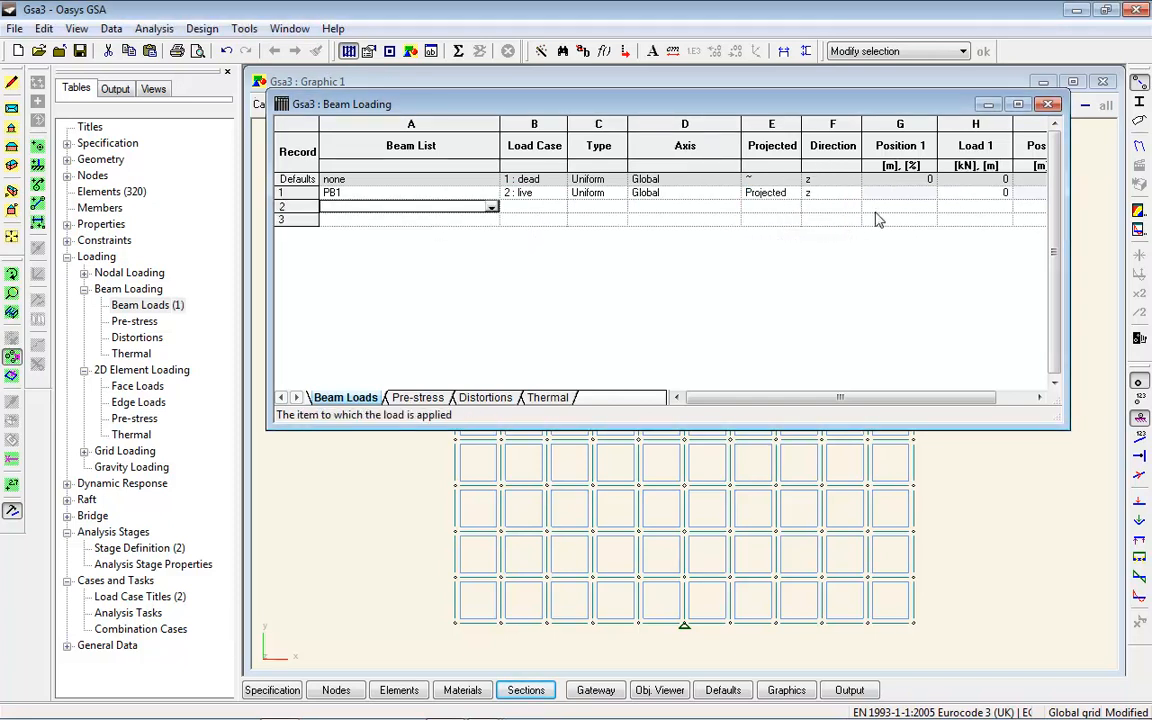
click(975, 192)
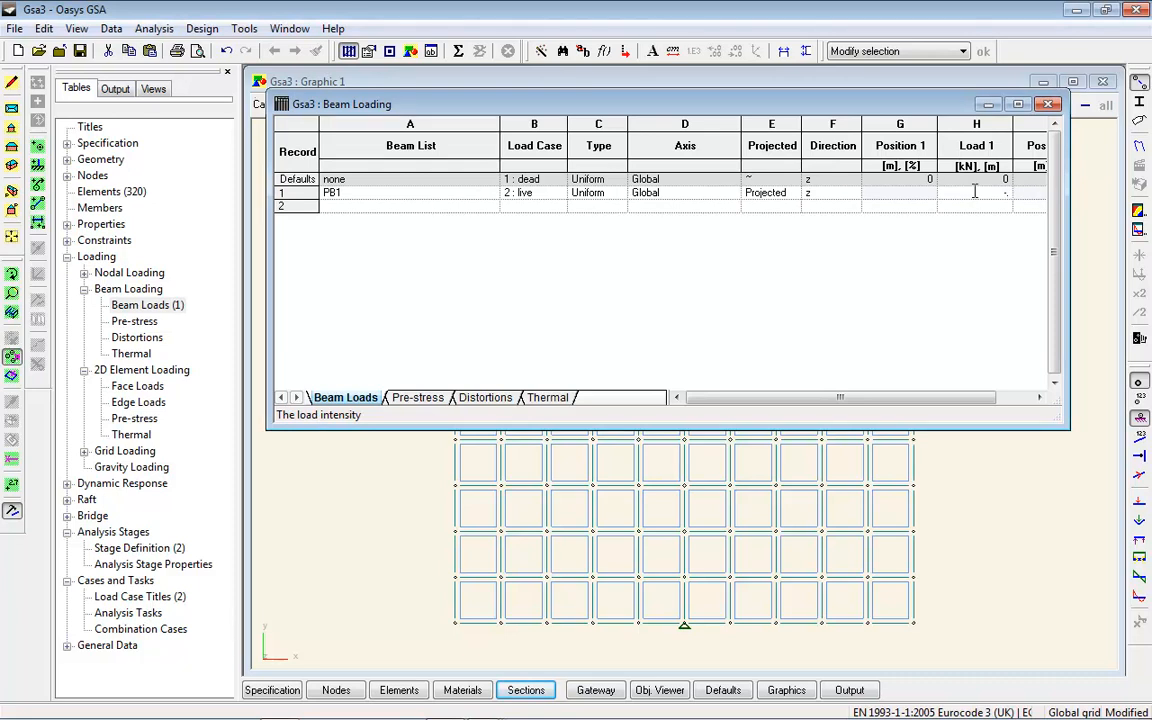
key(Return)
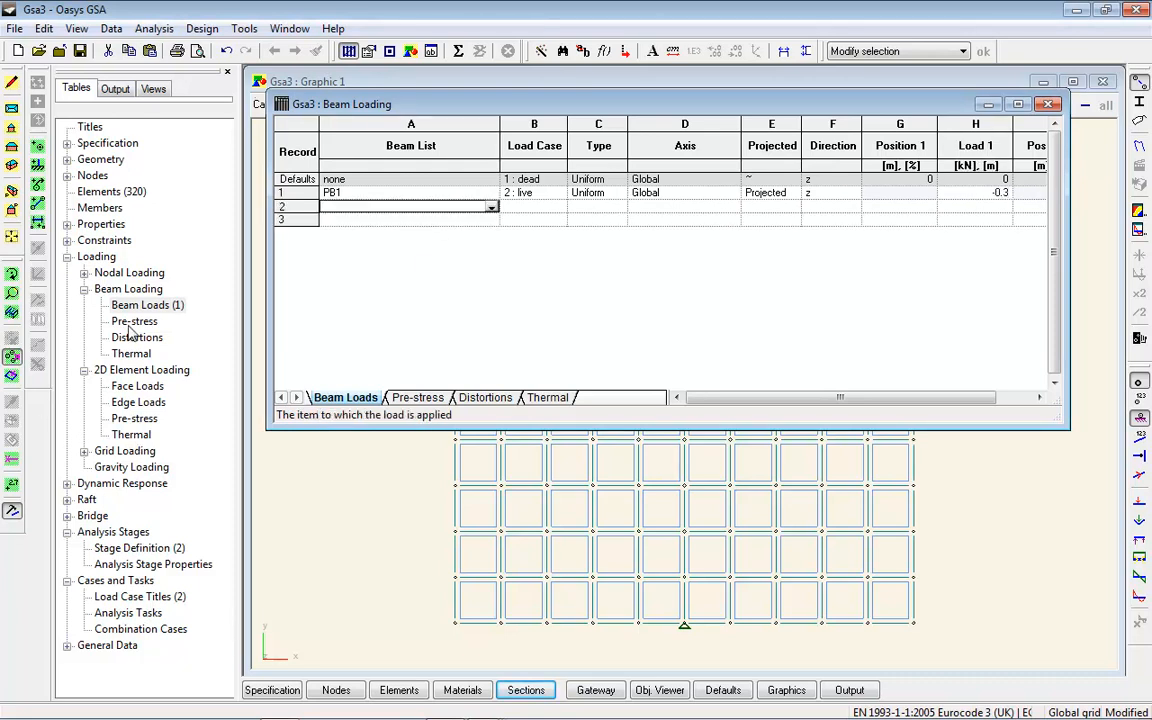
- Start a 2D element face load record for element list PA1 in load case 2 : live
double_click(137, 386)
drag(437, 113, 437, 237)
text(pa1)
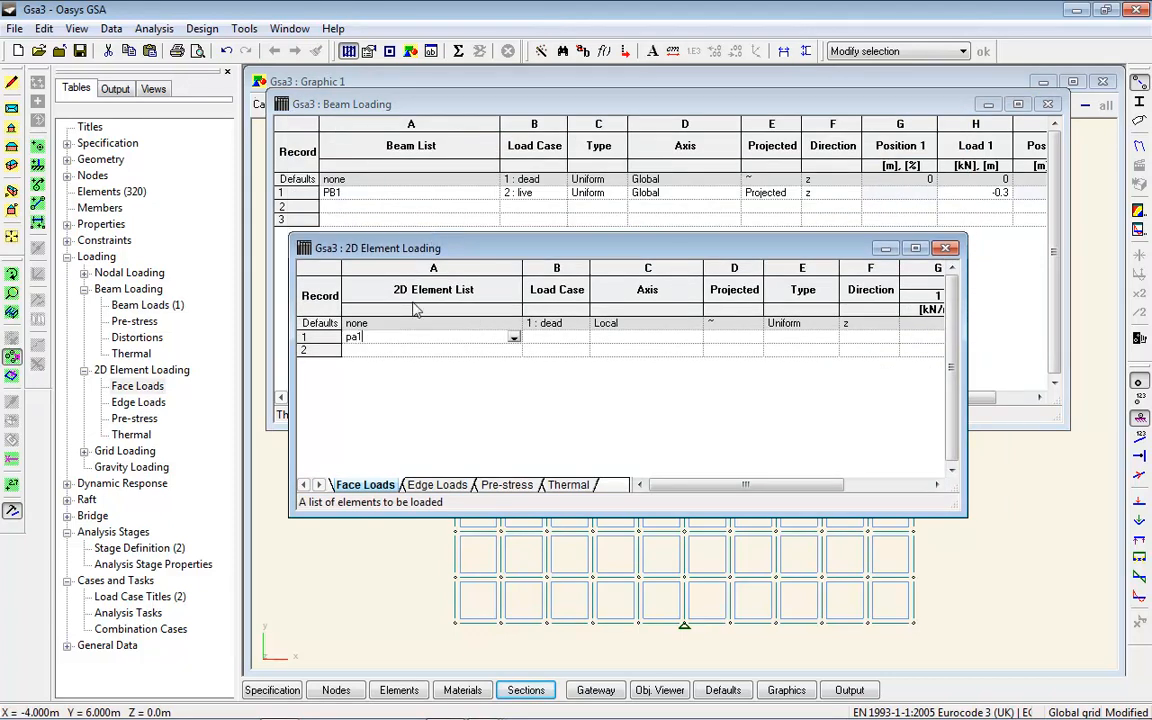
key(Tab)
text(2)
key(Tab)
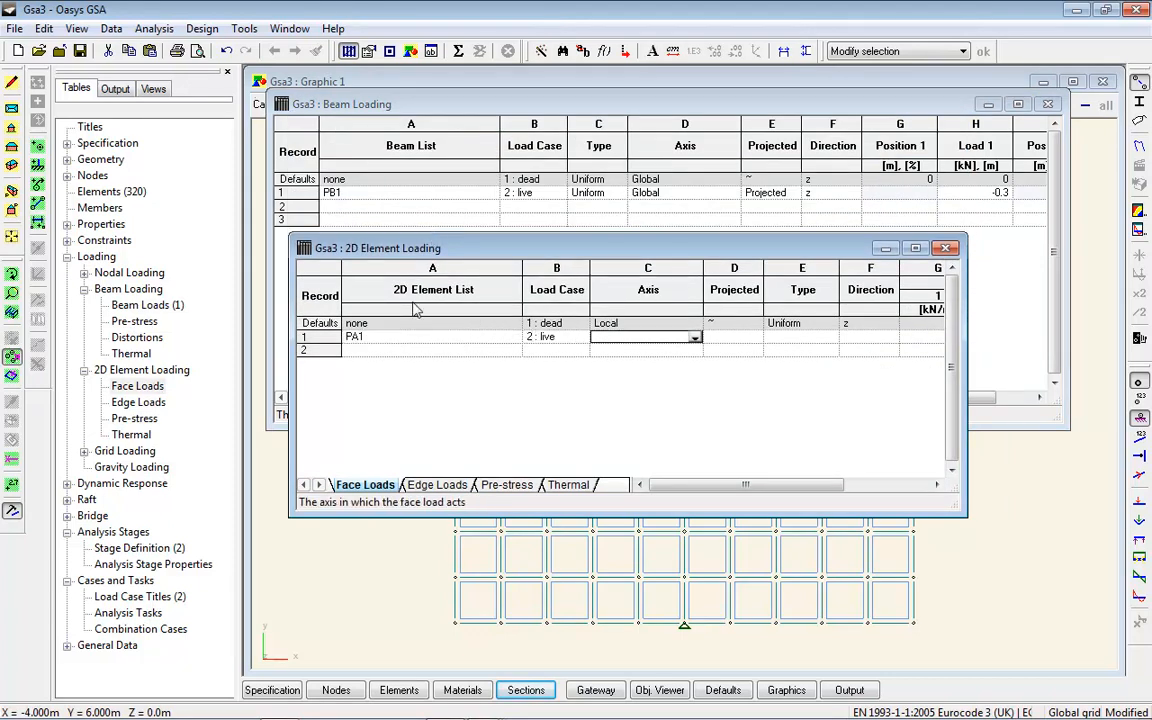
- Set the PA1 face load's axis to Global and make the load Projected
click(707, 337)
click(694, 339)
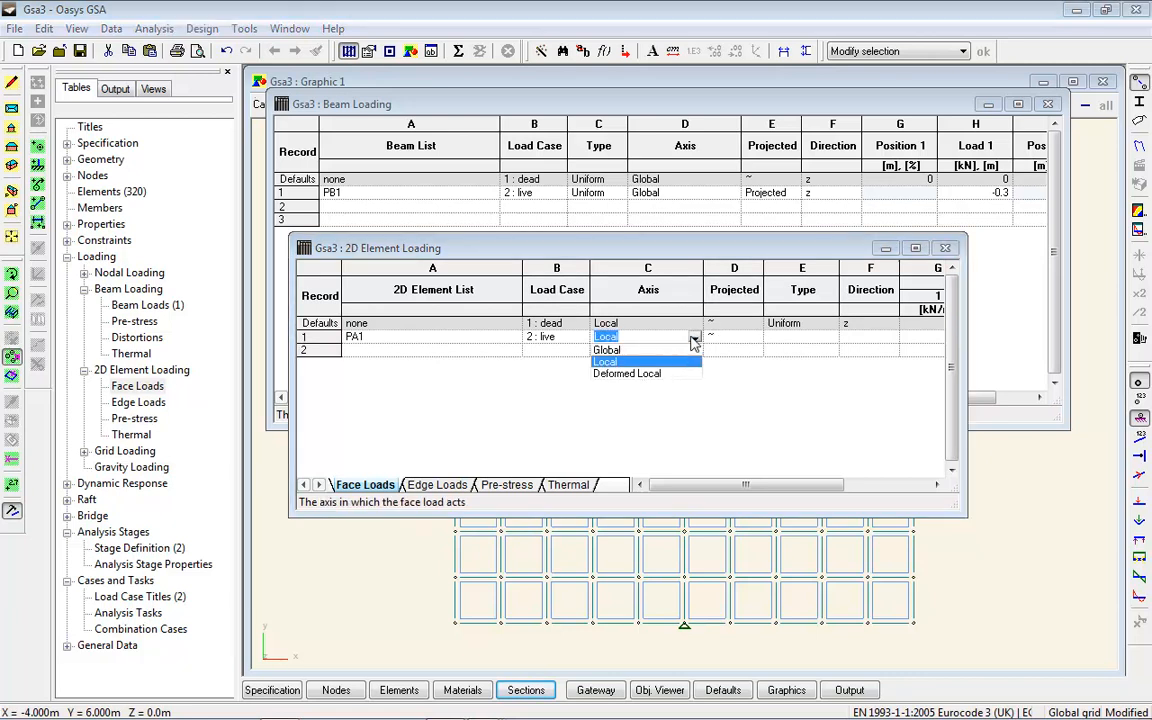
click(607, 350)
click(757, 338)
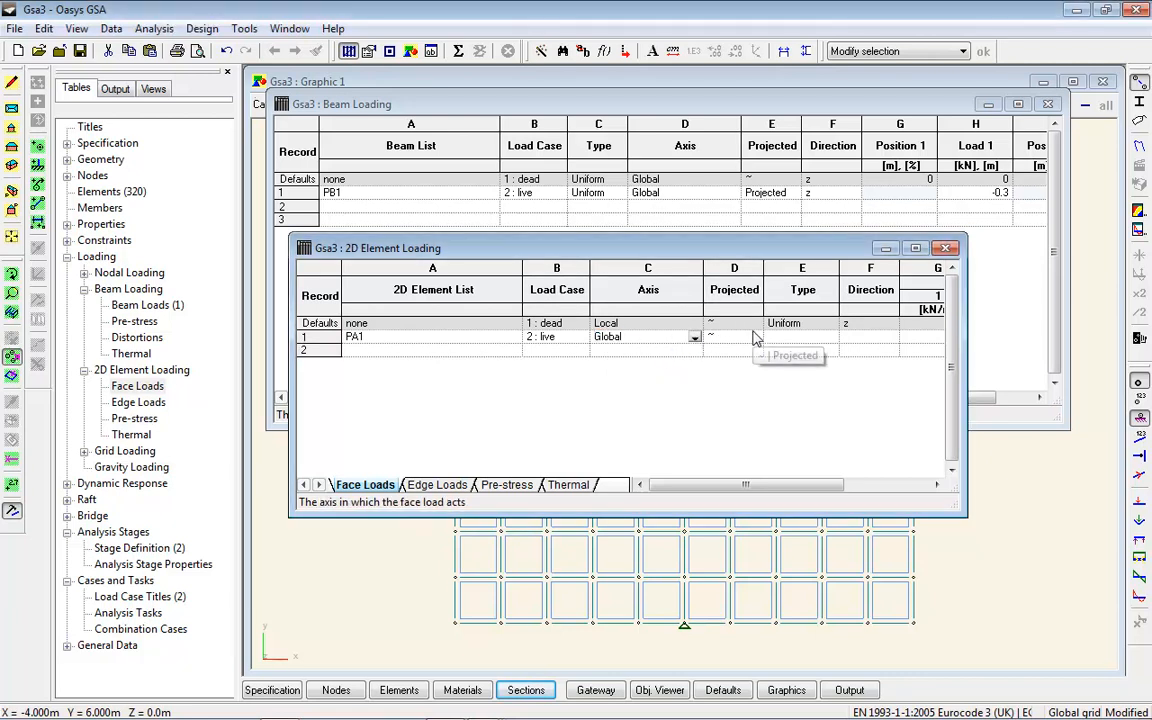
click(757, 338)
click(730, 362)
- Complete the PA1 face load as uniform in the z direction with a pressure of -0.5 kN/m²
key(Tab)
key(Tab)
key(Tab)
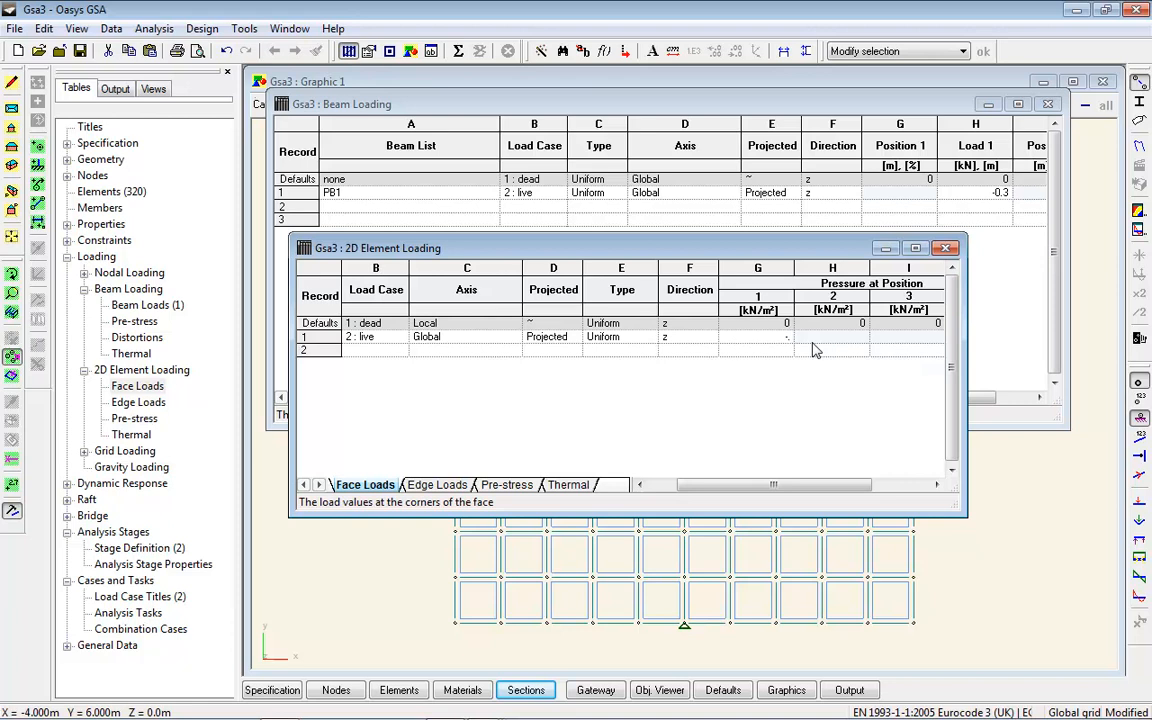
text(-.5)
key(Return)
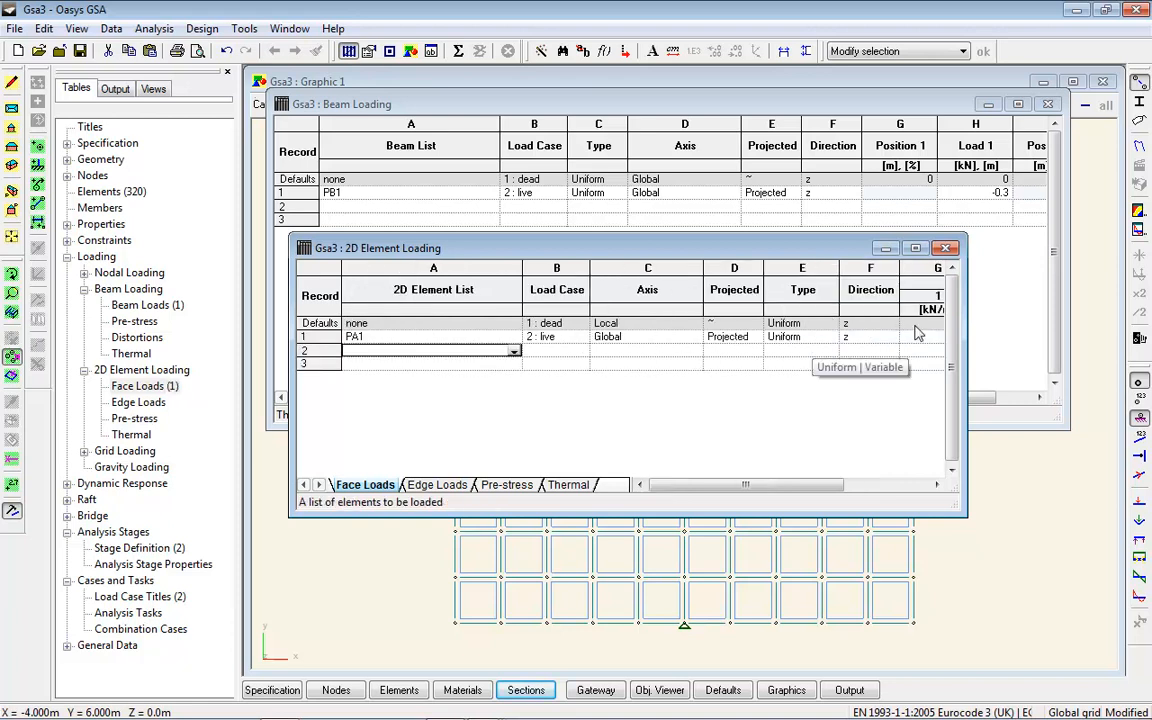
- Close both loading tables and display the element sections with the live case loads in an isometric view
click(945, 248)
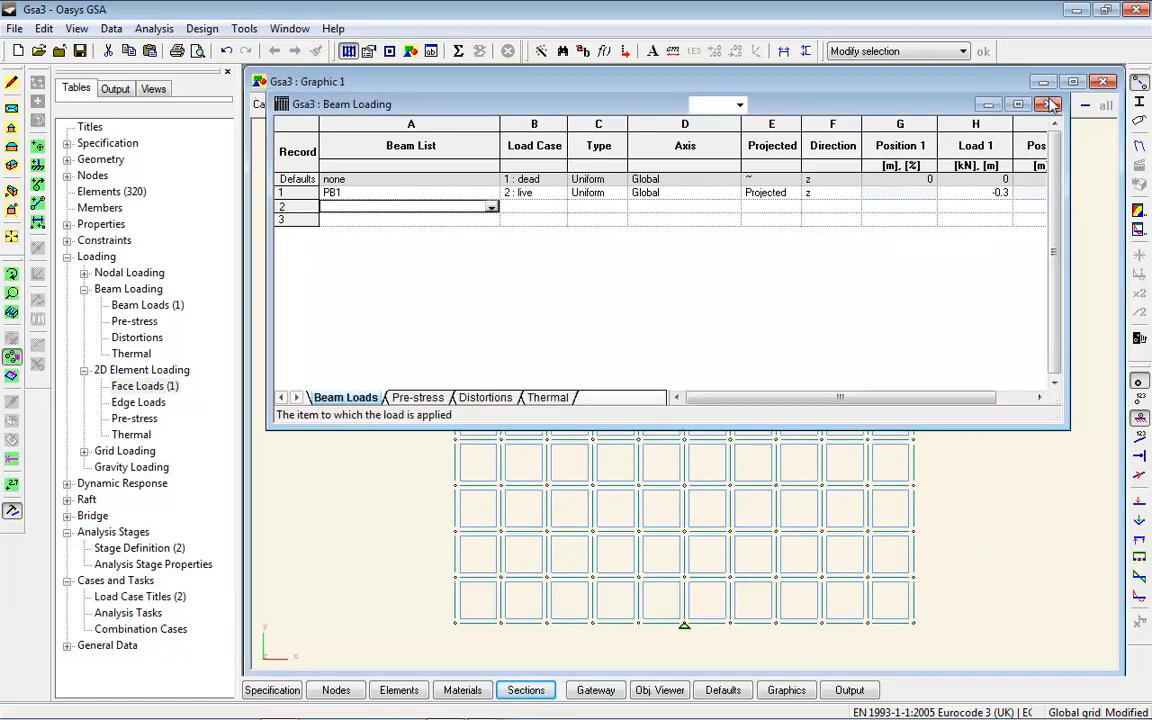
click(1048, 104)
click(1138, 103)
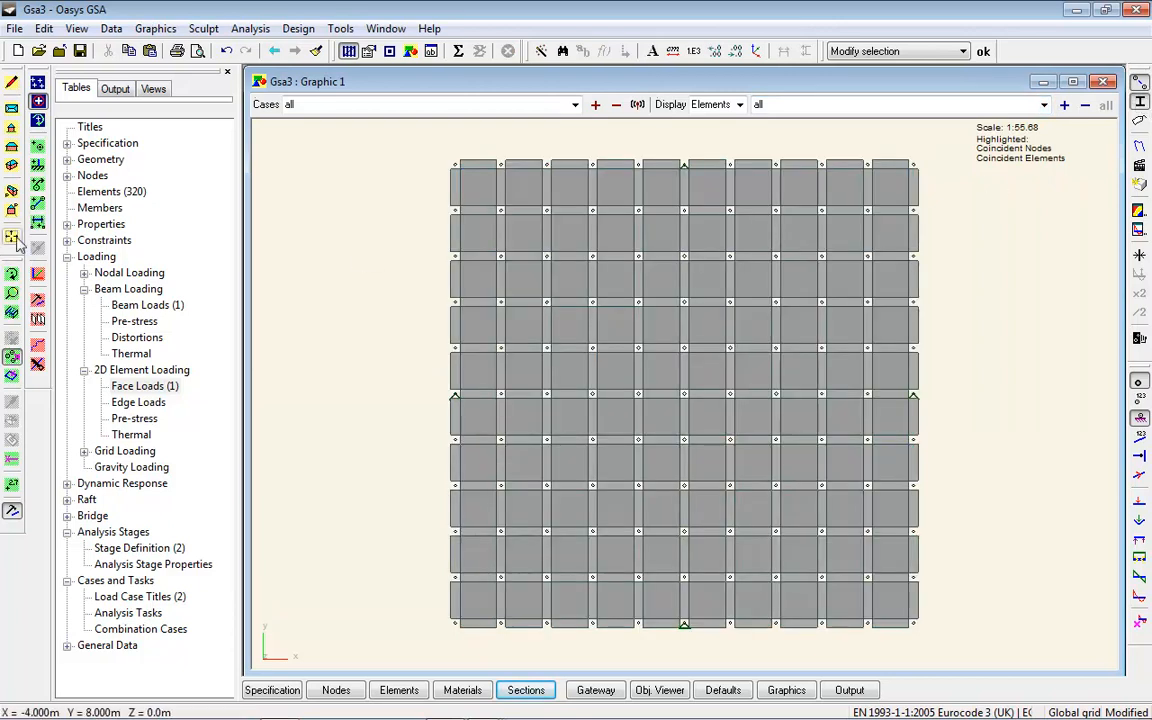
click(12, 191)
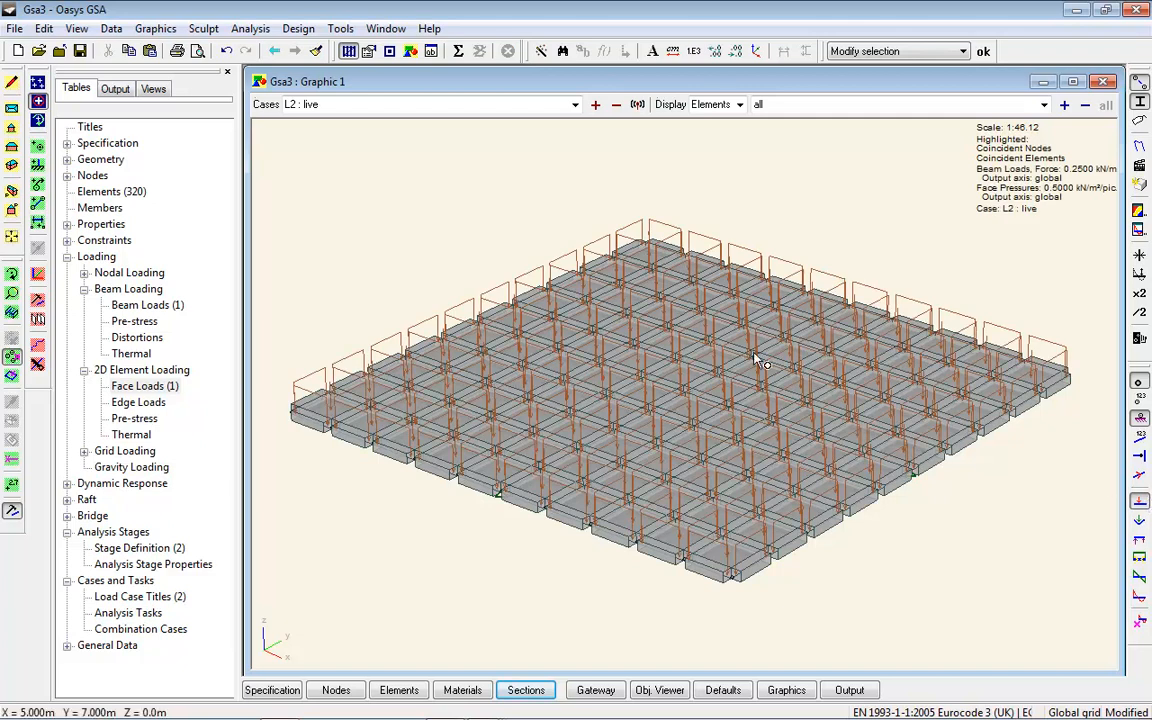
- Add a gravity load on all elements in load case 1 : dead with z factor -1, and close the gravity table
double_click(130, 467)
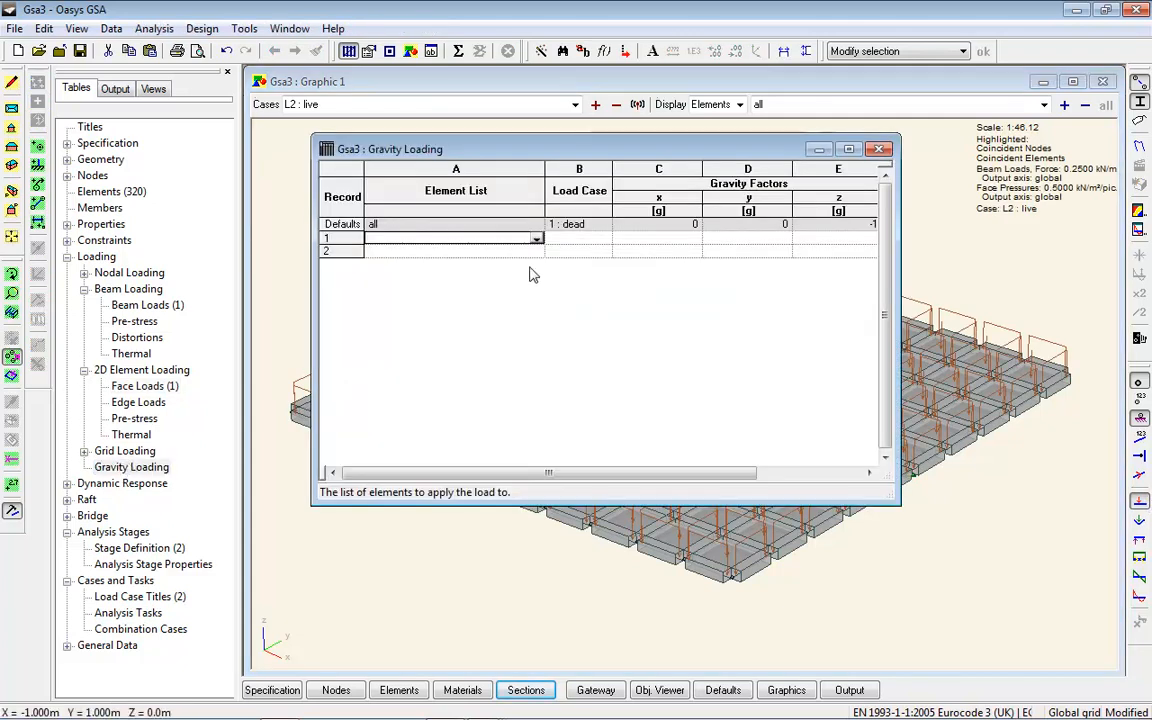
key(Return)
key(Return)
key(Return)
key(Return)
key(Return)
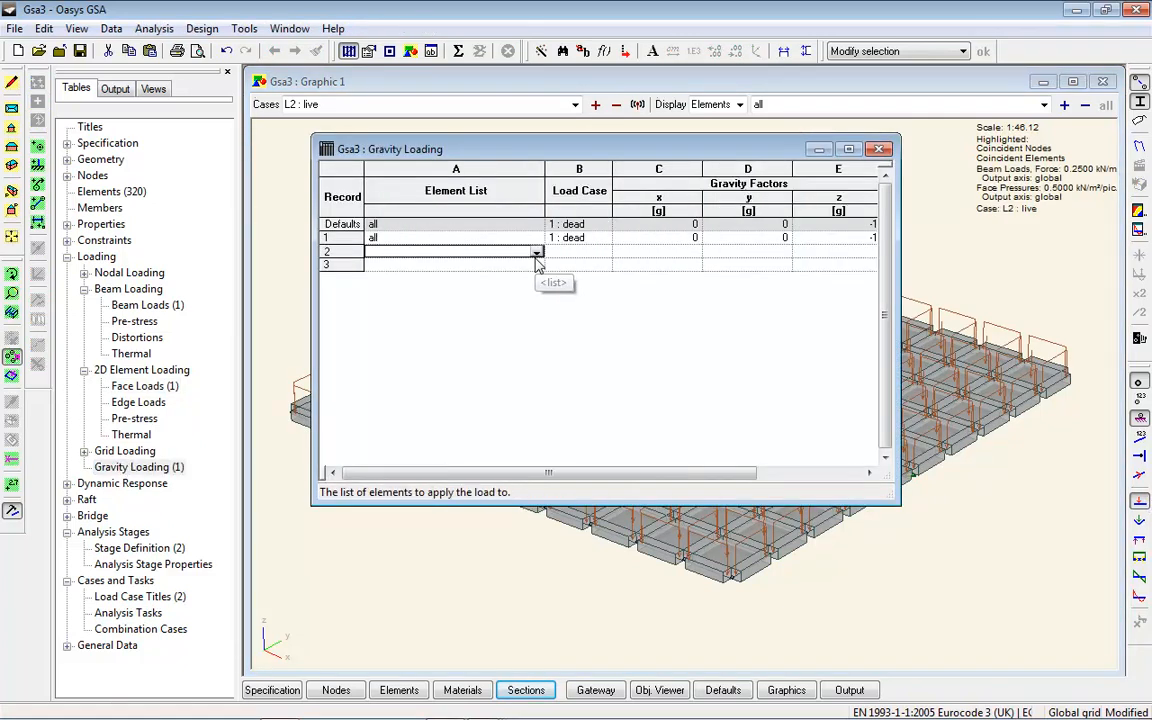
click(880, 150)
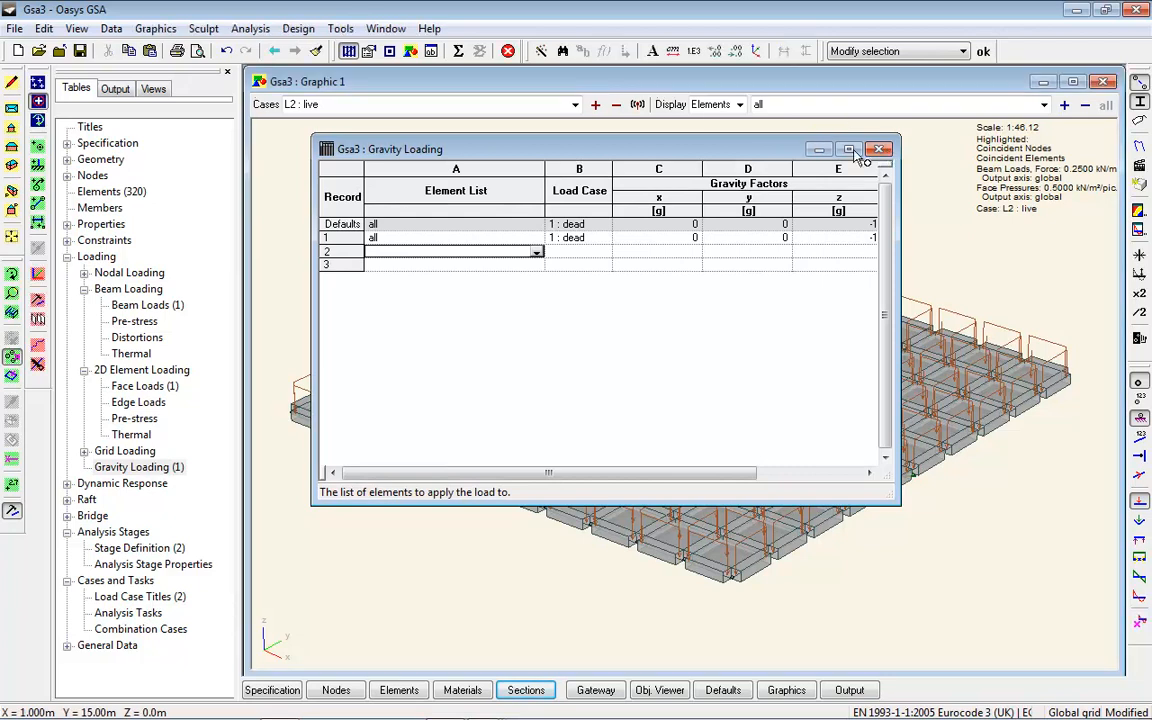
- Review the loads of the dead and live cases, and display the model by stage for form find and static
click(617, 105)
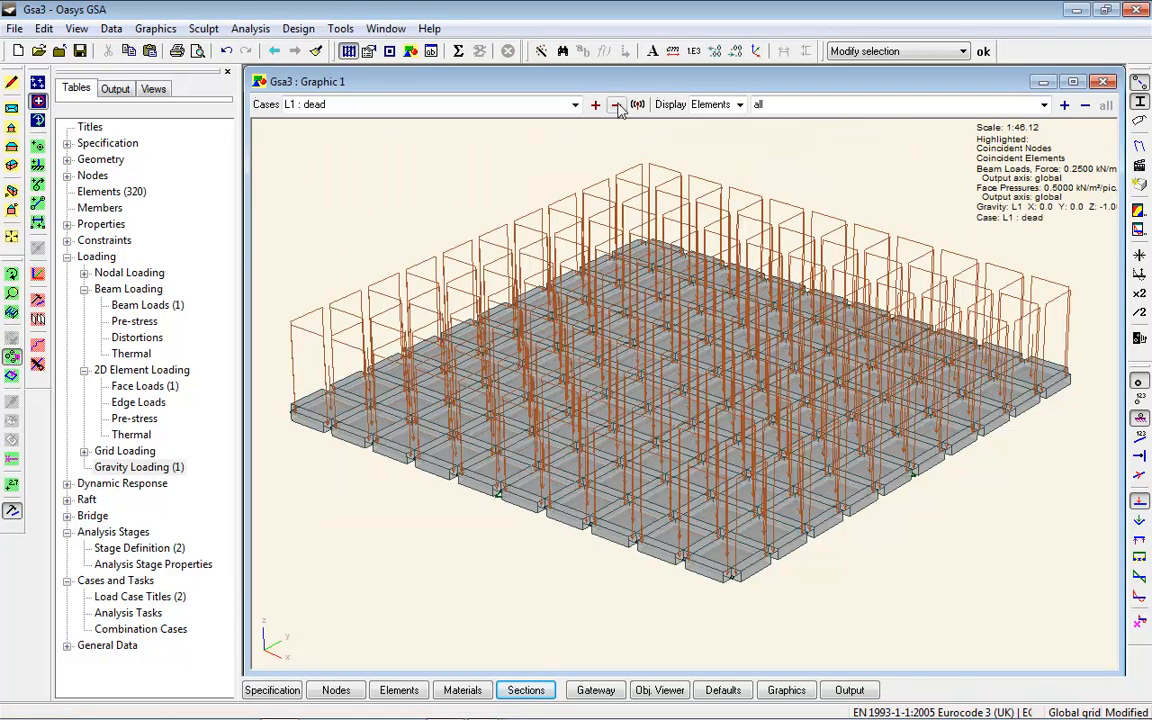
click(596, 105)
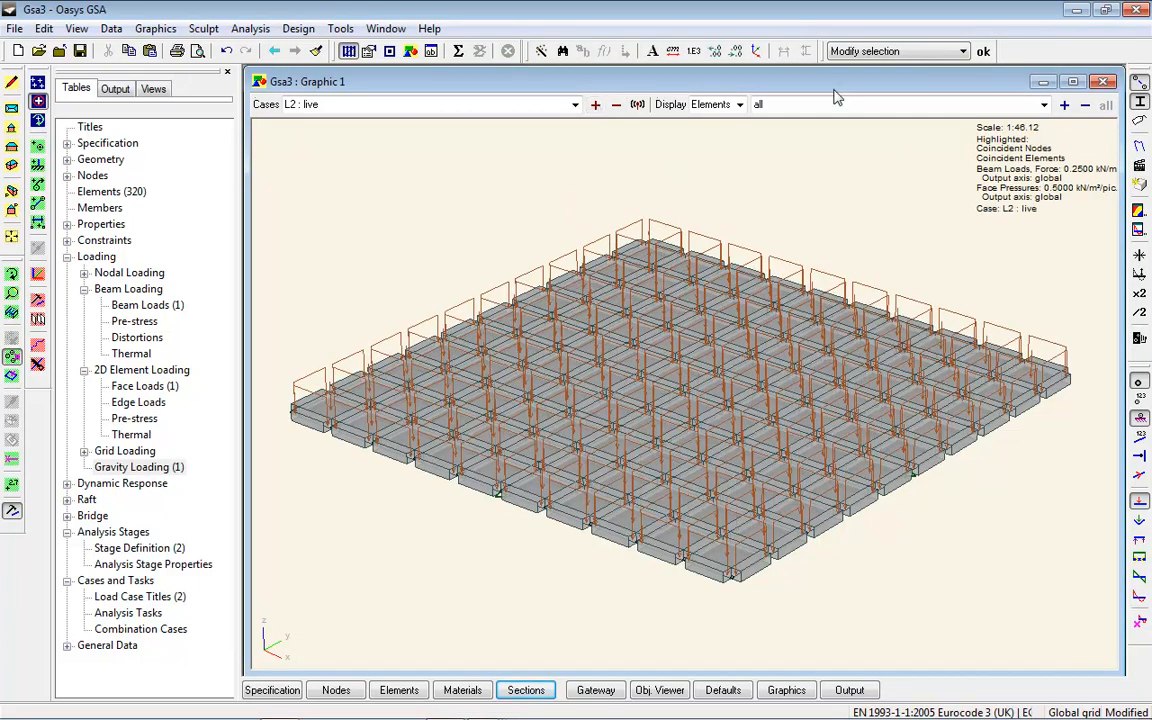
click(740, 104)
click(690, 160)
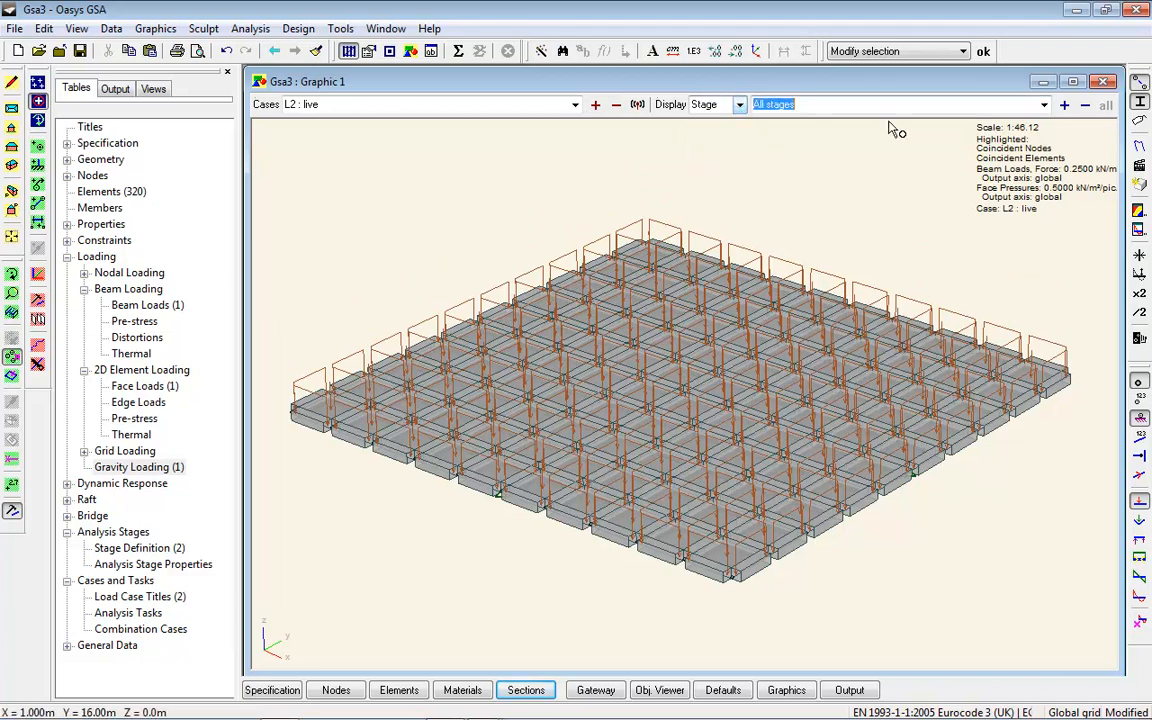
click(1066, 105)
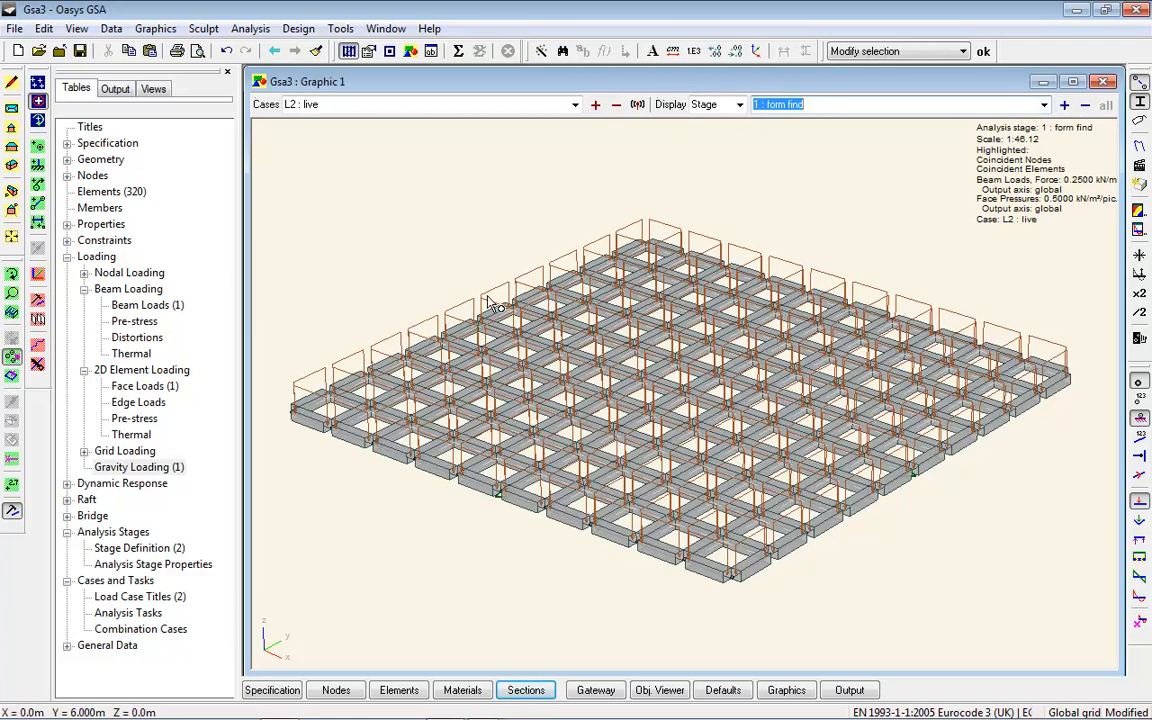
click(1065, 106)
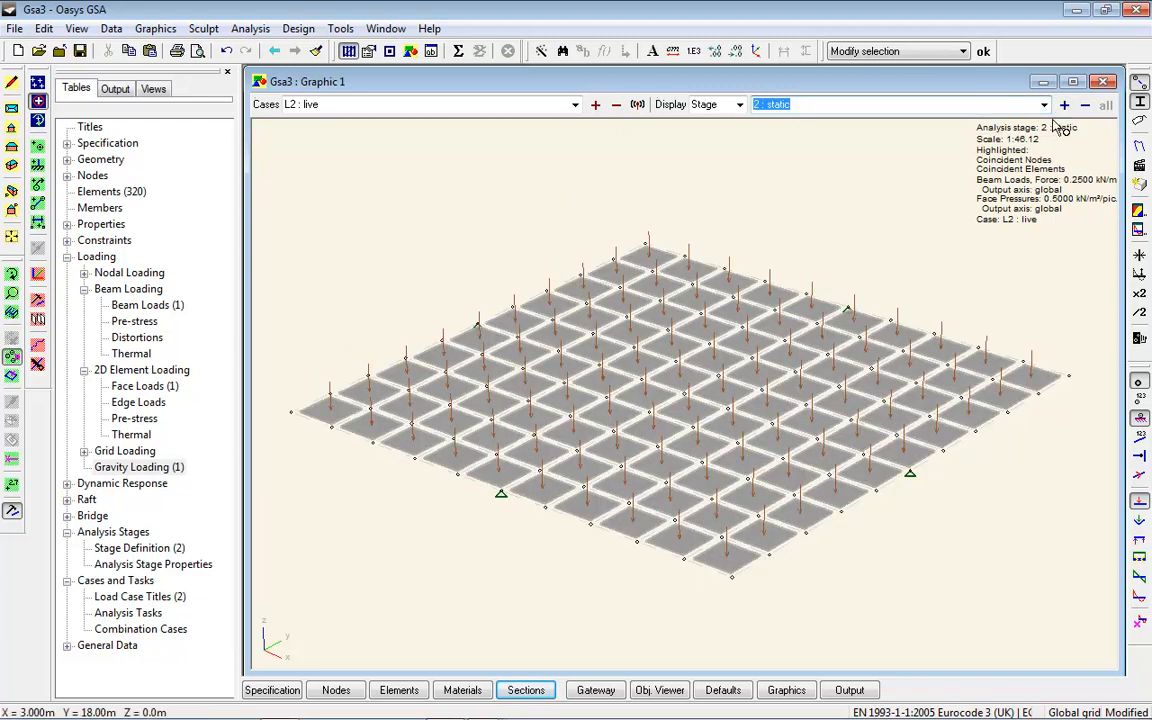
- Start a new form-finding analysis task for stage 1: form find, ignoring form-finding properties
click(249, 28)
click(290, 47)
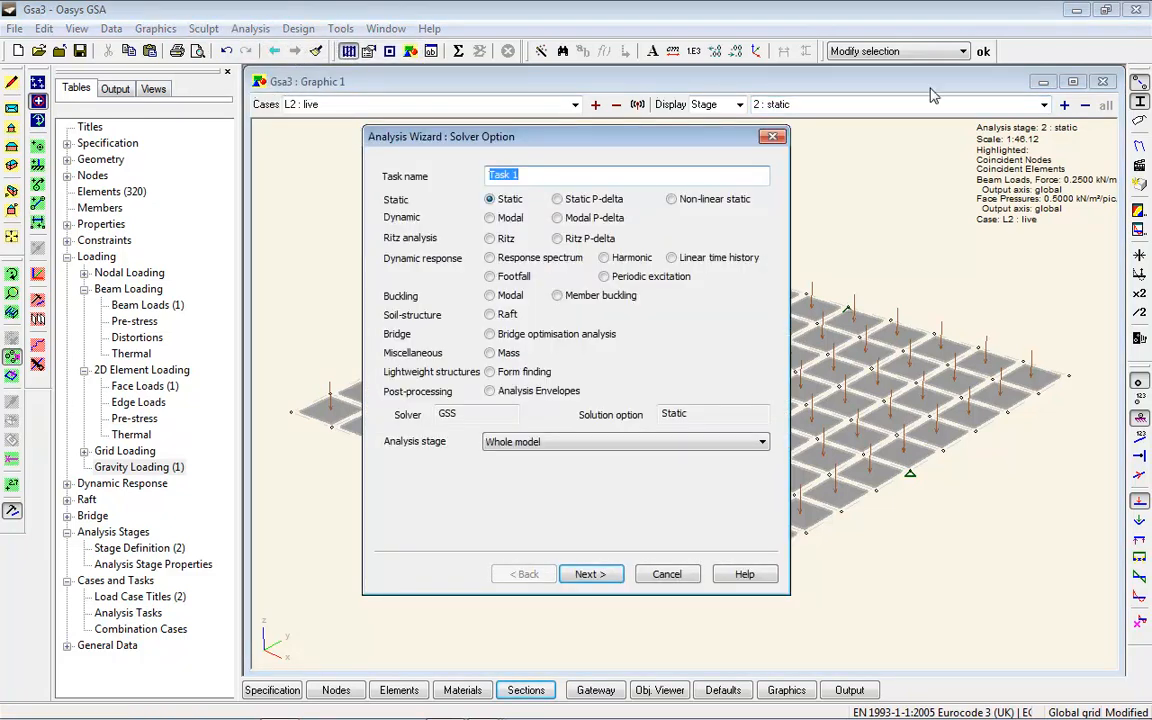
click(489, 372)
click(684, 441)
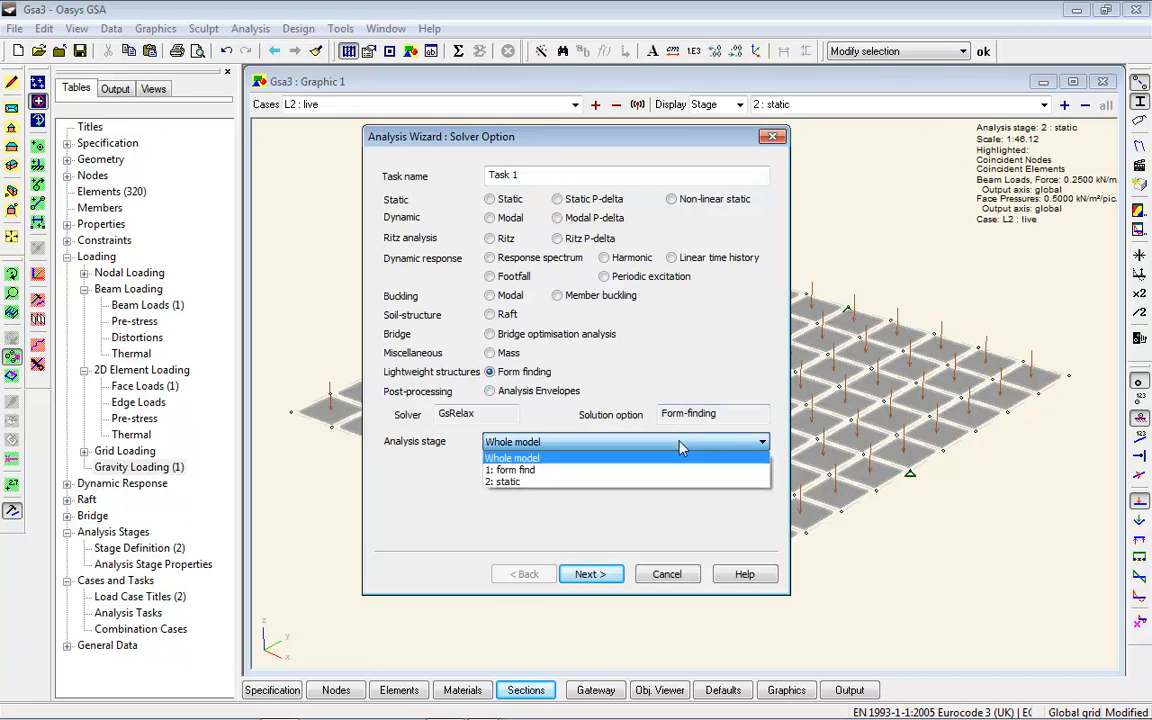
click(527, 470)
click(590, 574)
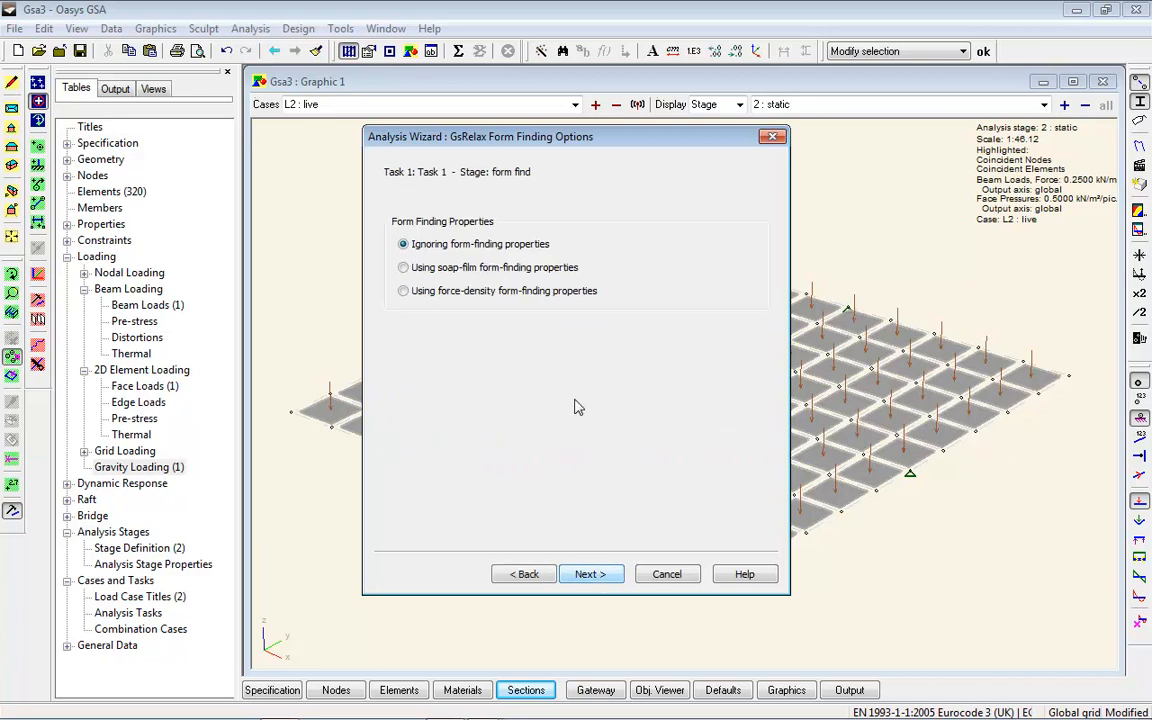
click(589, 574)
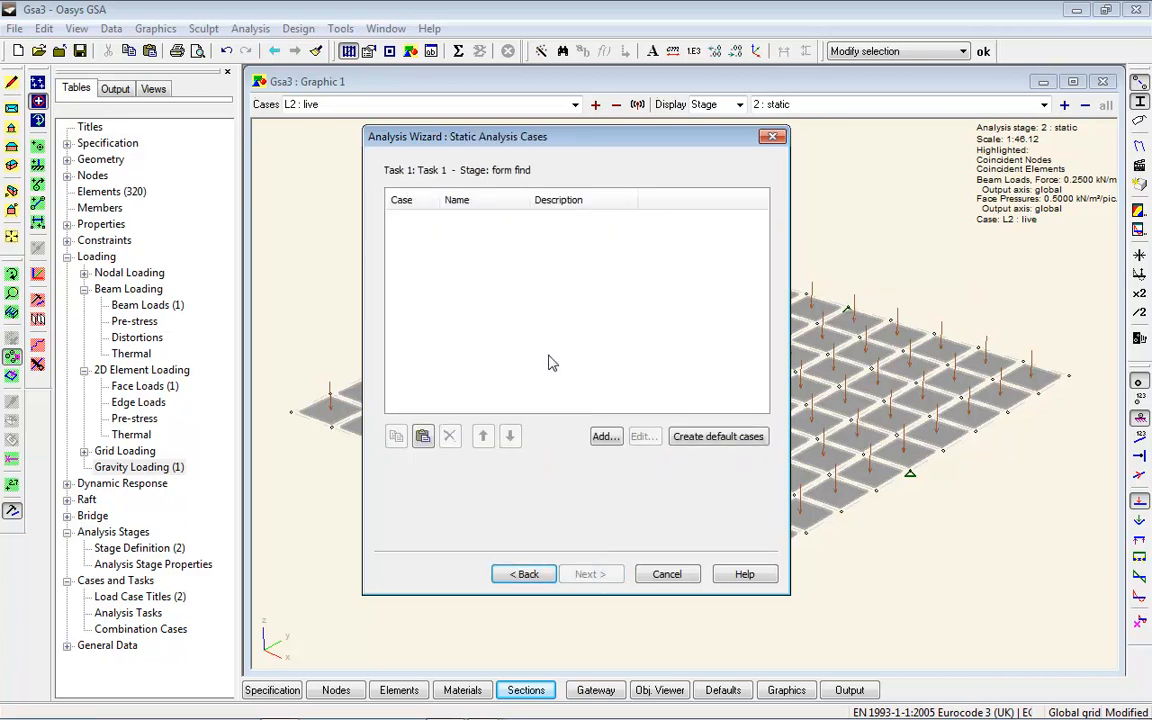
- Add an analysis case to the form-finding task with the description -1000(L1 + L2)
click(605, 436)
double_click(465, 330)
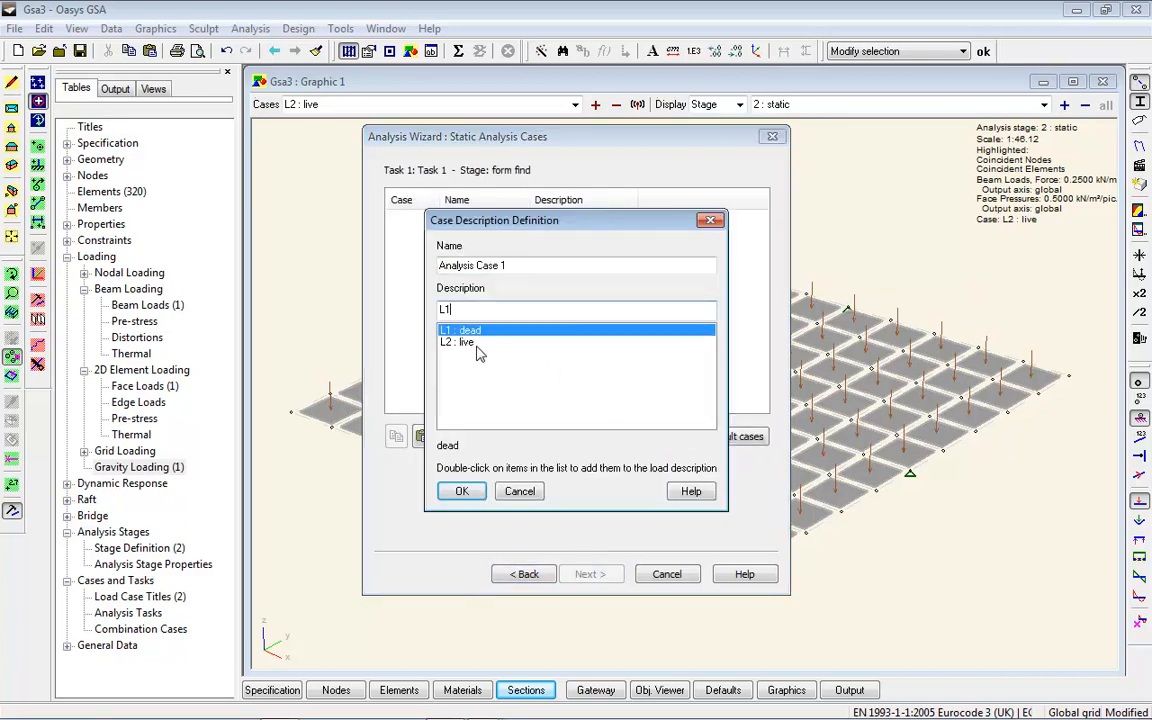
double_click(478, 343)
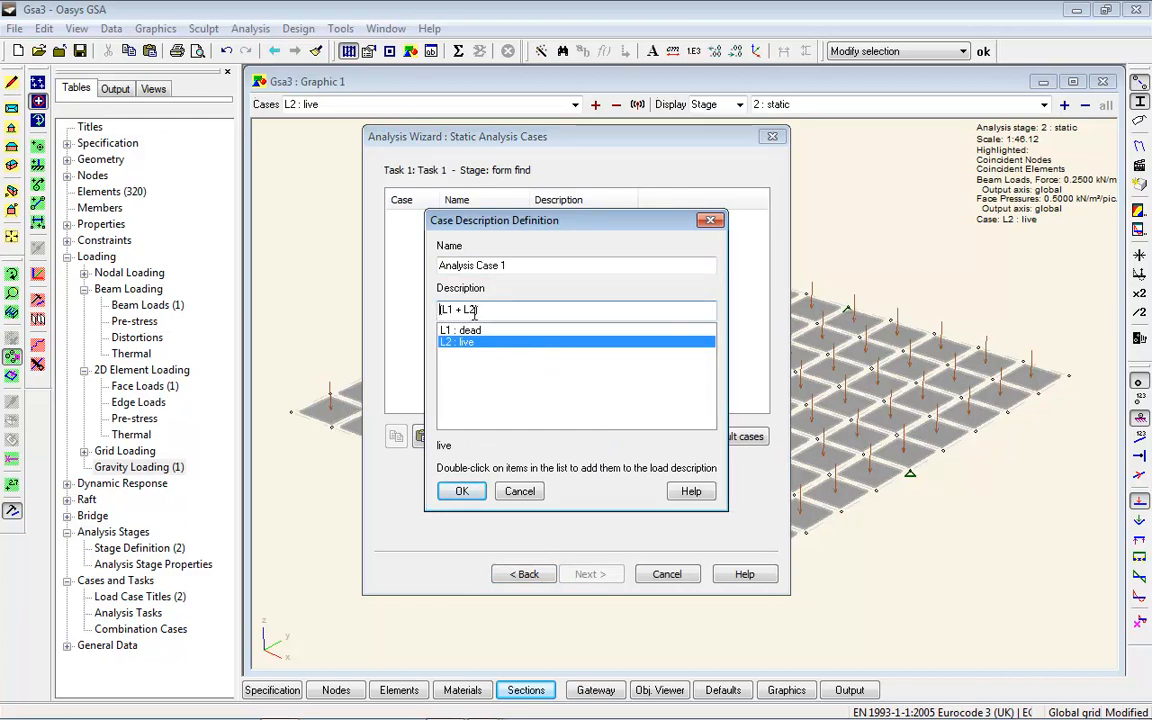
text(-1000)
click(464, 494)
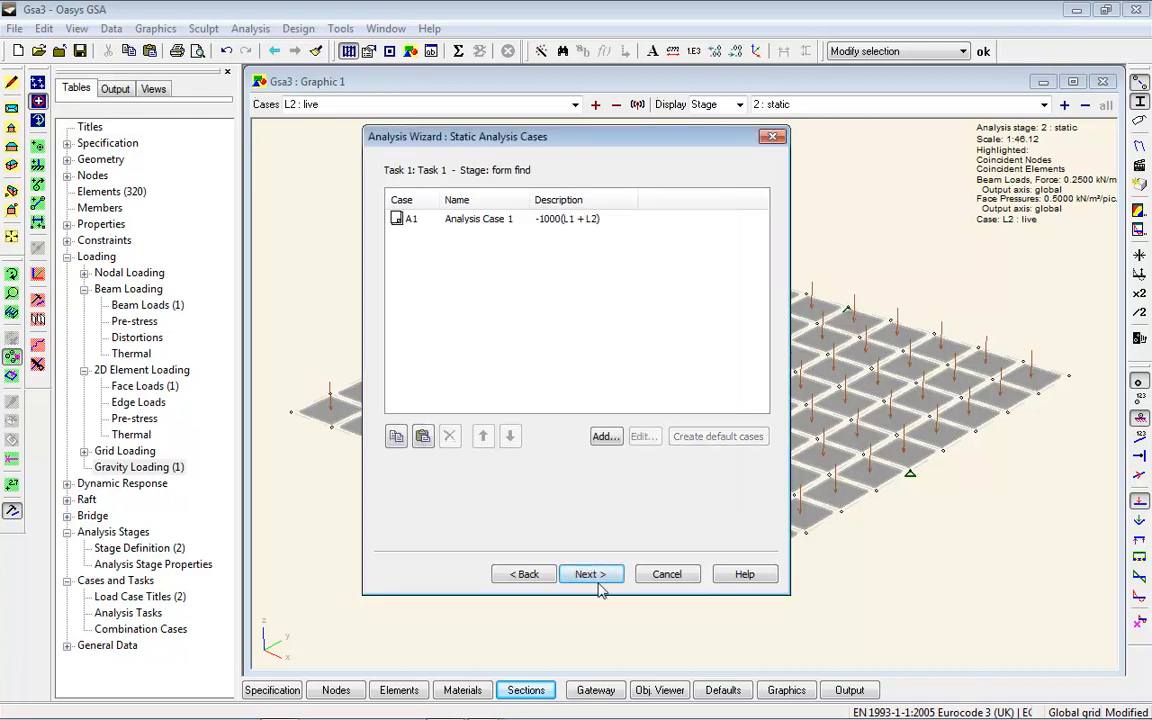
- Run the form-finding analysis, accepting the data changes and external loads, and keep modified node coordinates without saving element axial forces as prestress loads
click(590, 574)
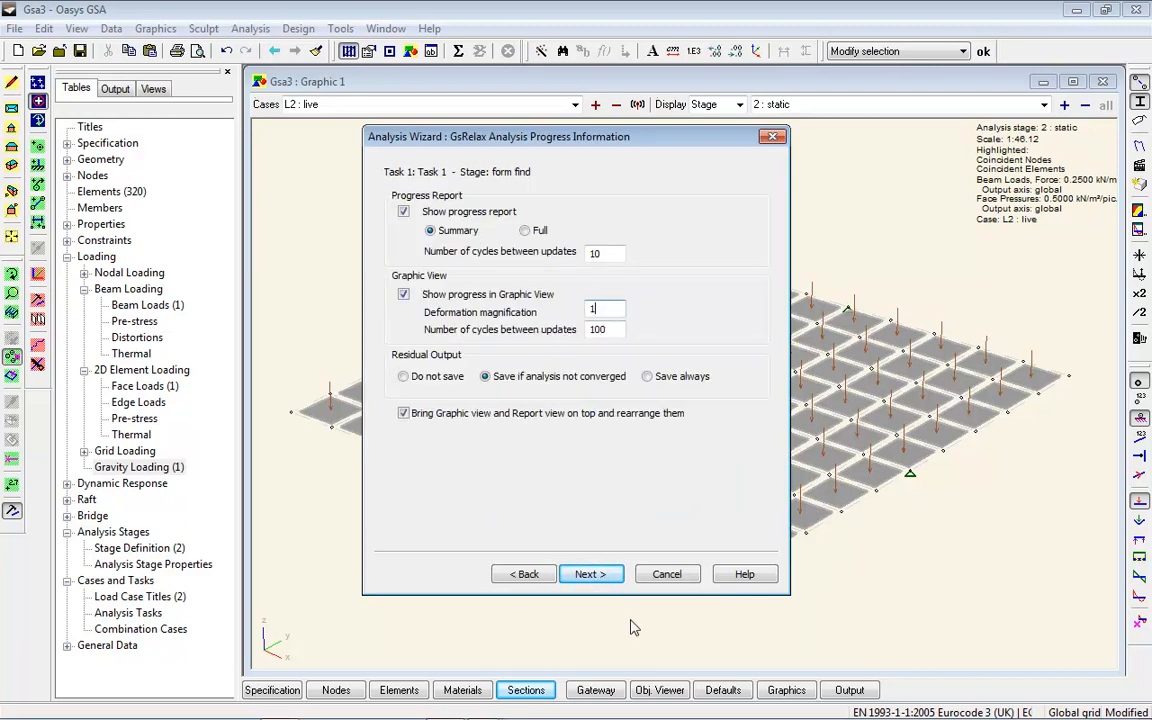
click(590, 574)
click(592, 574)
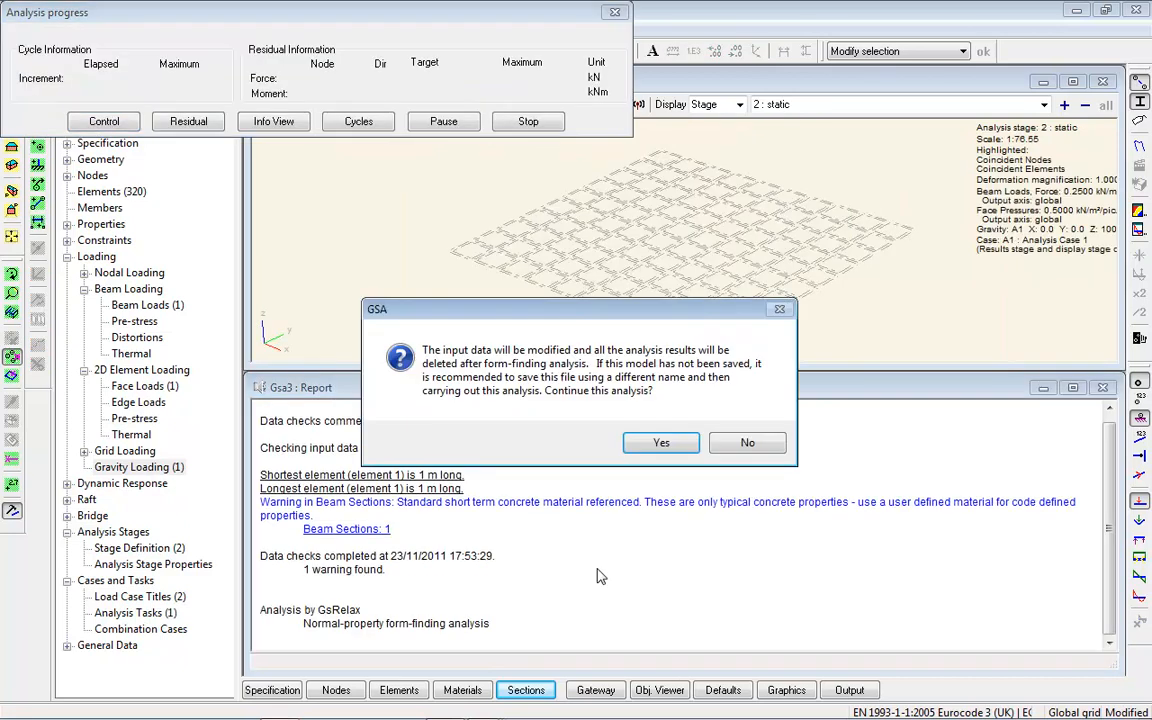
click(658, 443)
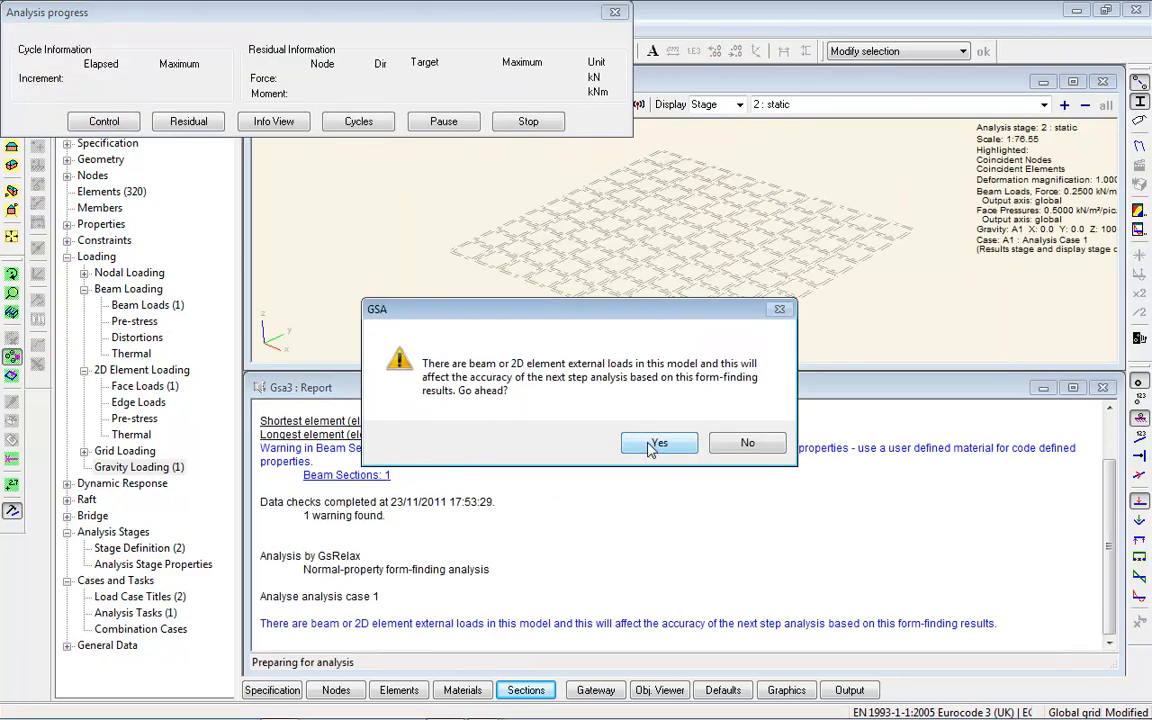
click(655, 444)
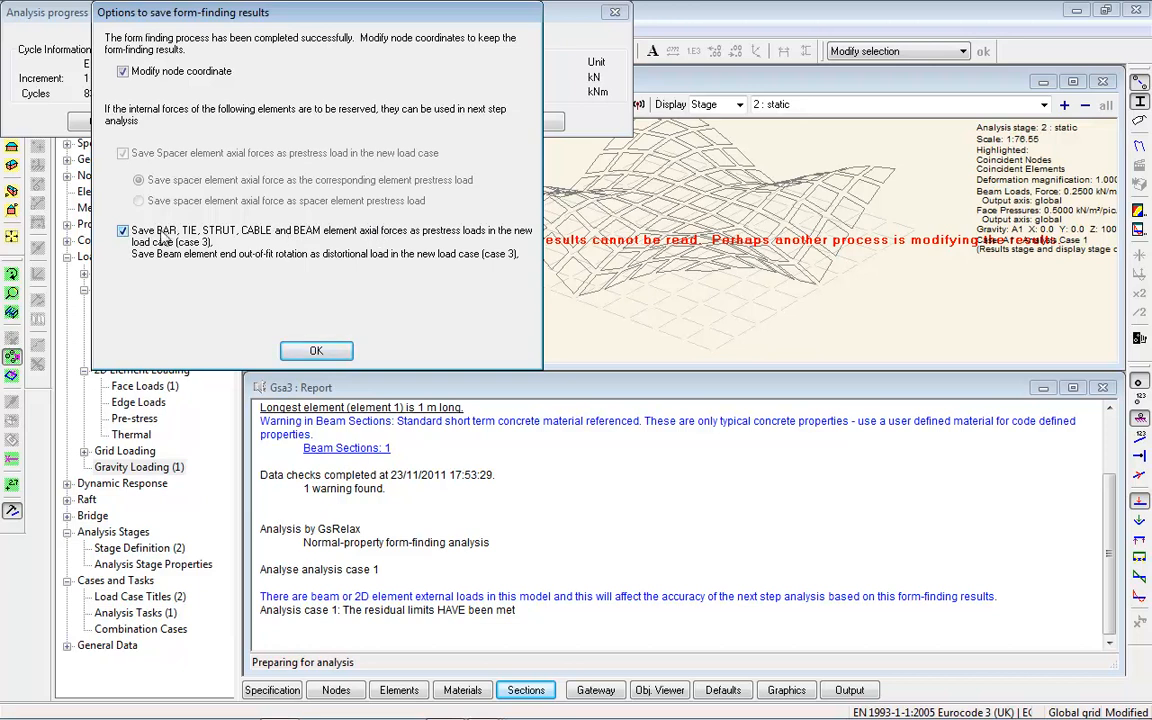
click(123, 231)
click(316, 352)
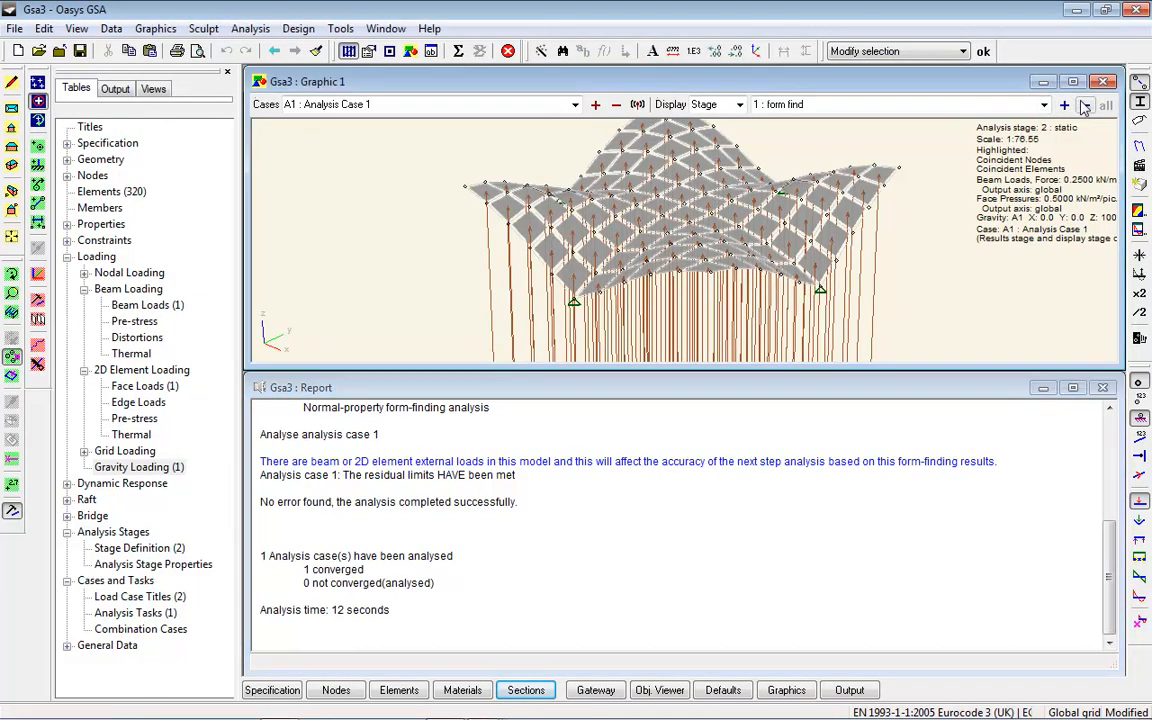
- Hide the loads in the form find stage and inspect the curved grillage in an enlarged graphic view
click(1140, 503)
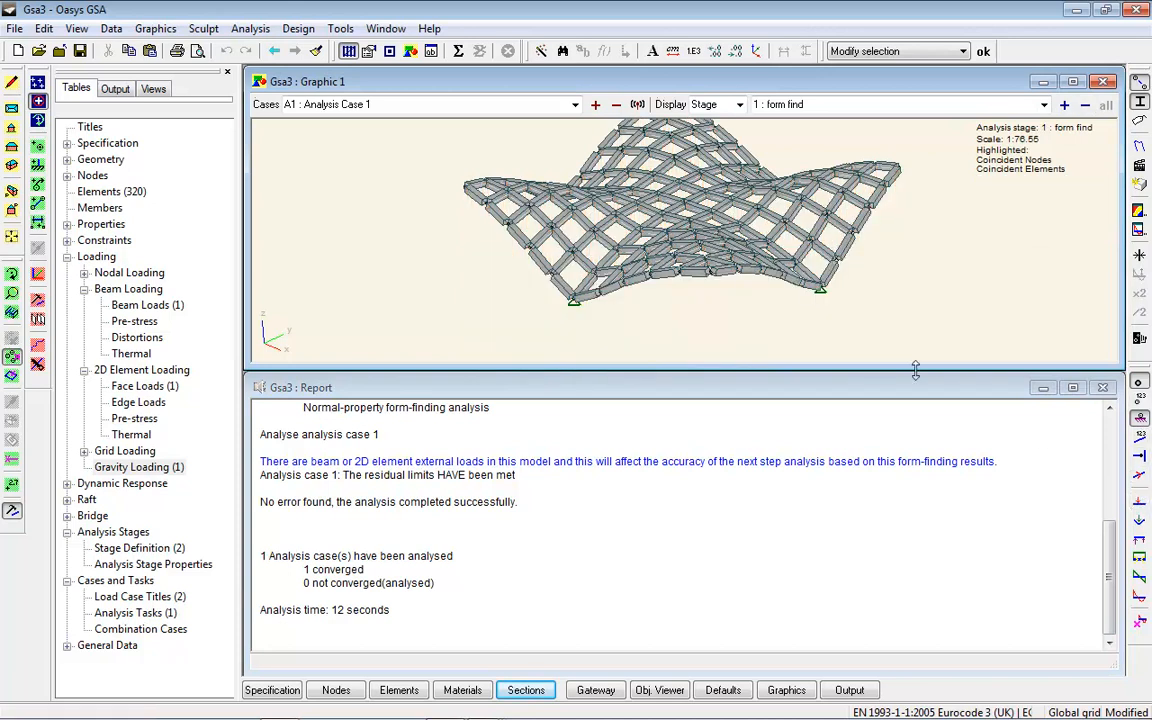
double_click(753, 90)
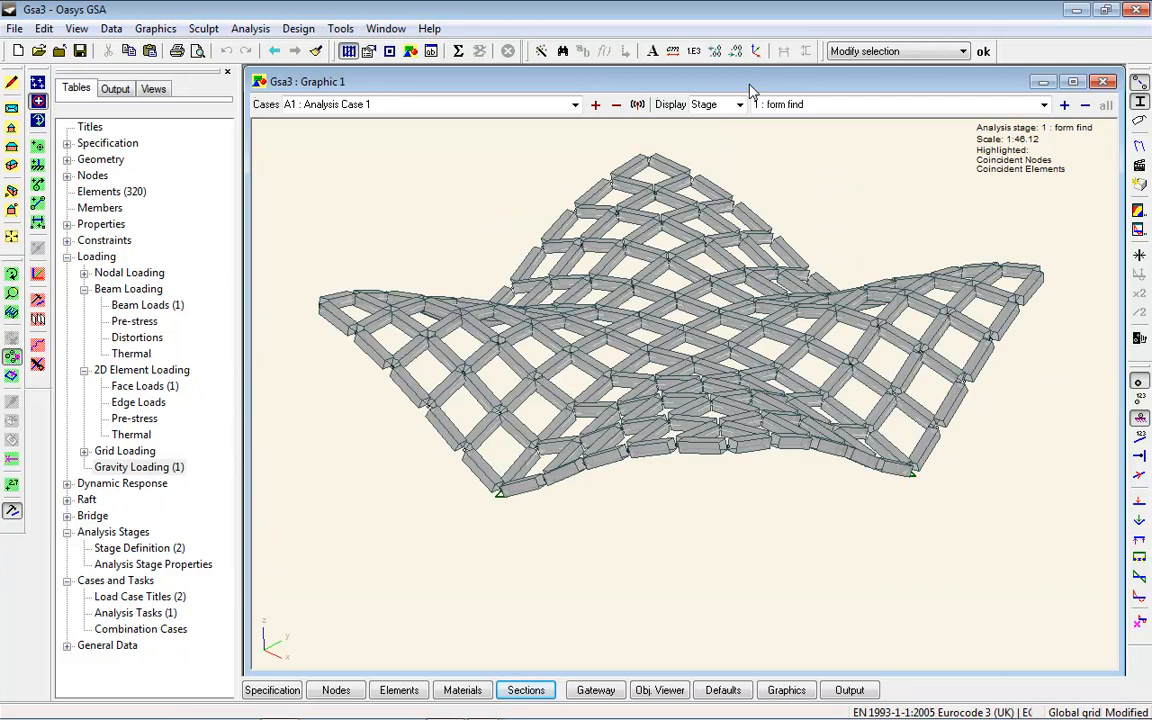
scroll(640, 480, up, 1)
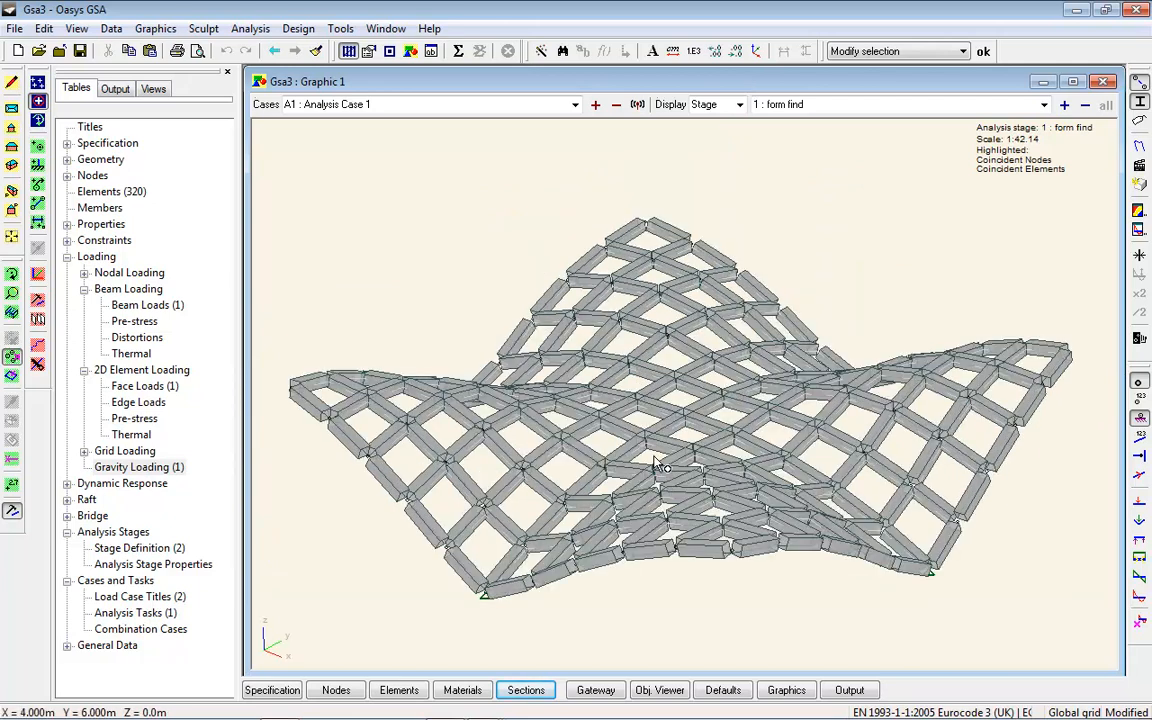
drag(657, 462, 688, 440)
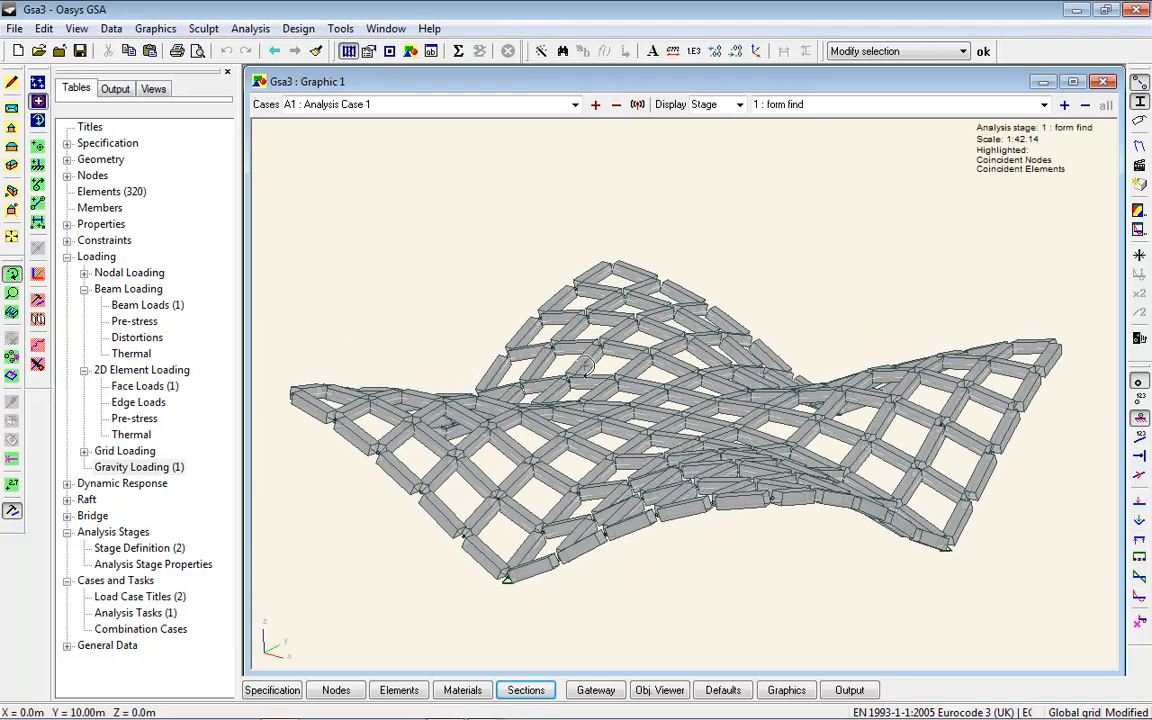
- Rerun the form-finding analysis on the curved grillage and keep only the modified node coordinates
click(459, 51)
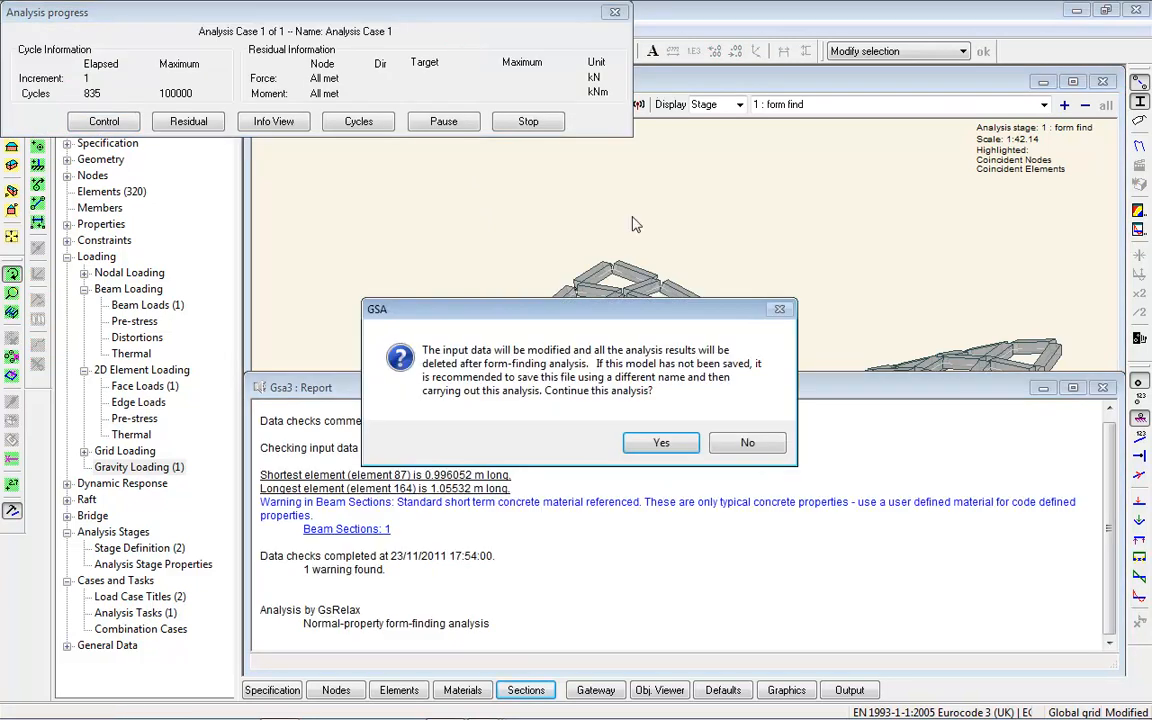
click(661, 443)
click(661, 444)
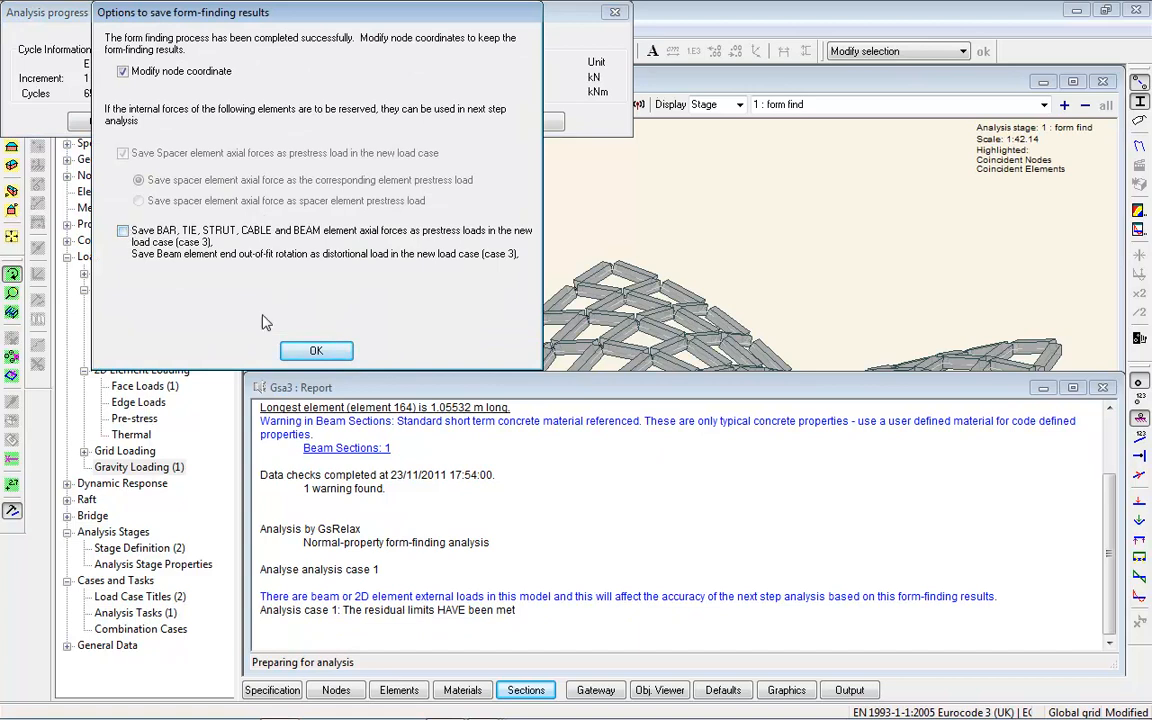
click(300, 351)
- Examine the updated grillage from several angles, and display the stage 2 : static shells as outlines
mouse_move(702, 382)
mouse_down()
mouse_move(770, 380)
mouse_move(700, 391)
mouse_up()
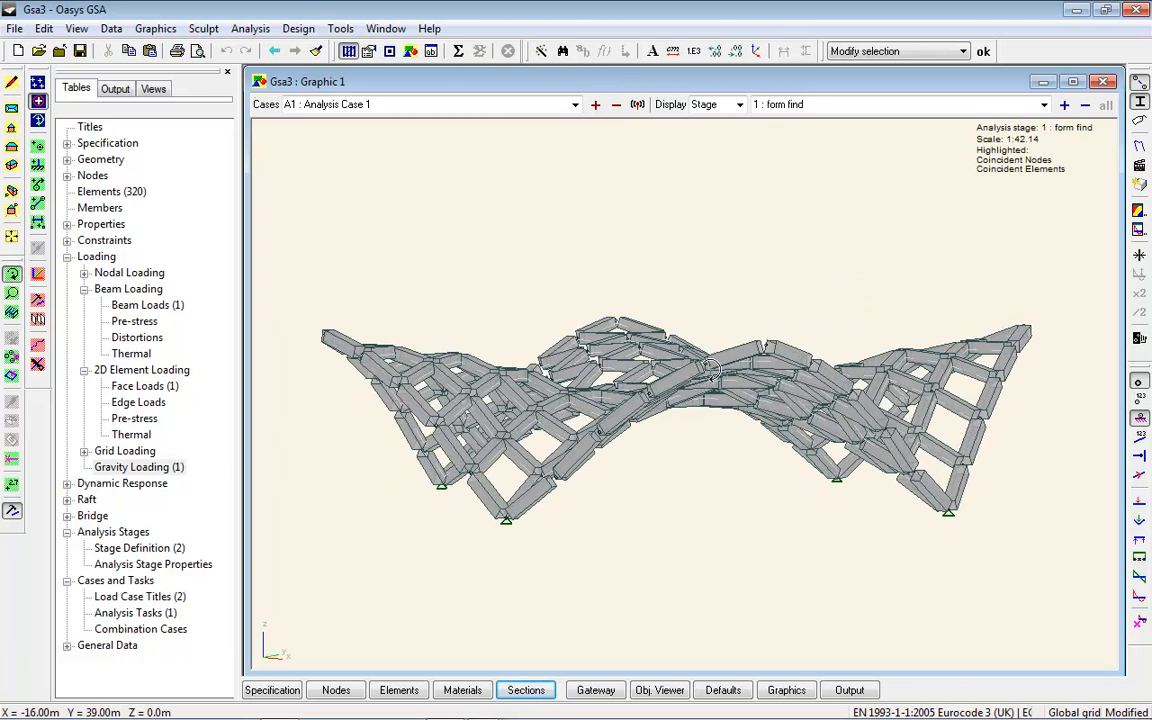
drag(636, 336, 712, 384)
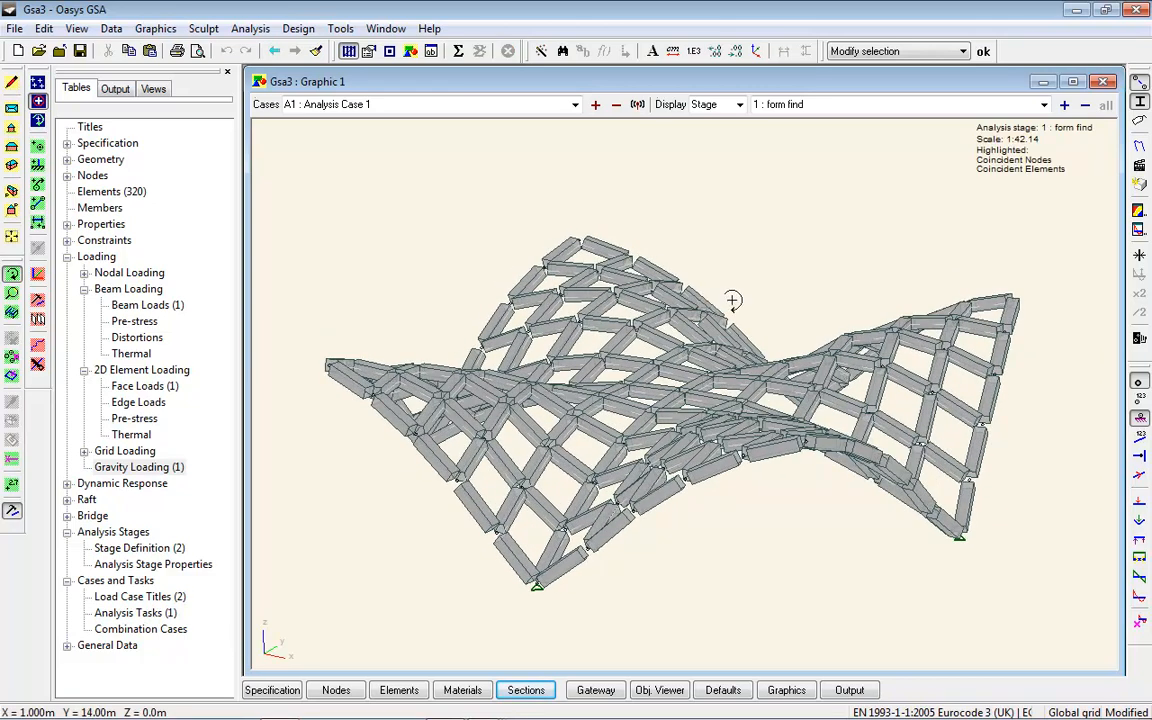
click(1063, 105)
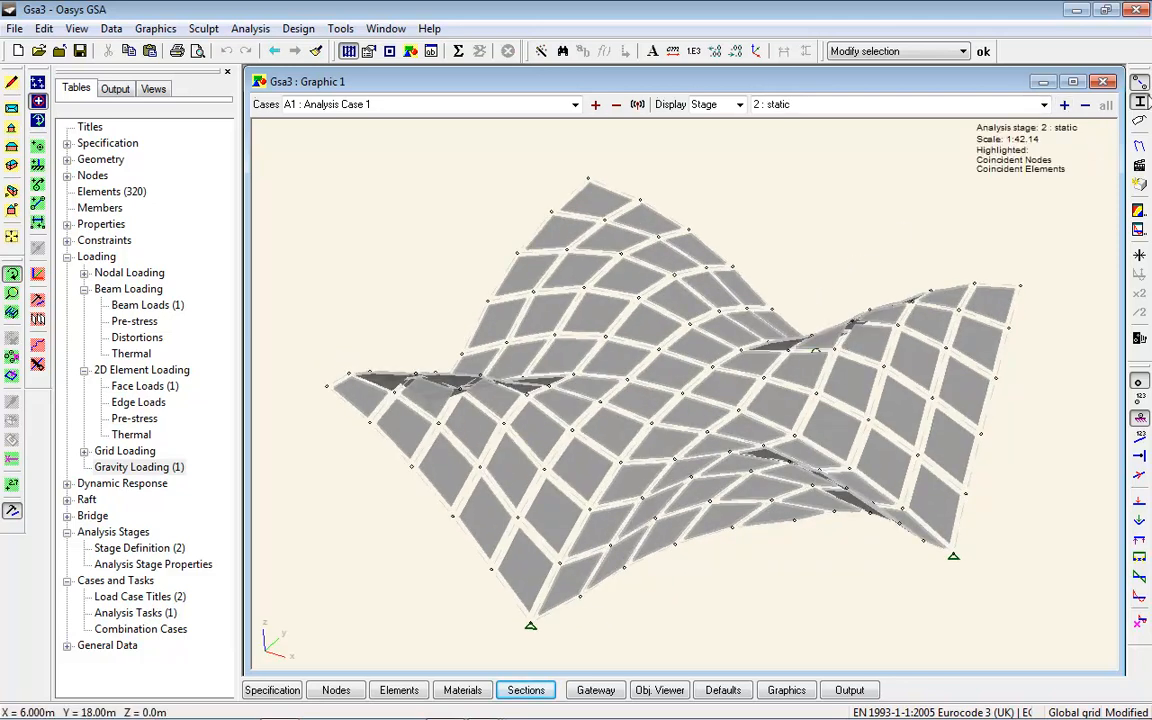
mouse_move(656, 278)
mouse_down()
mouse_move(661, 309)
mouse_move(670, 282)
mouse_up()
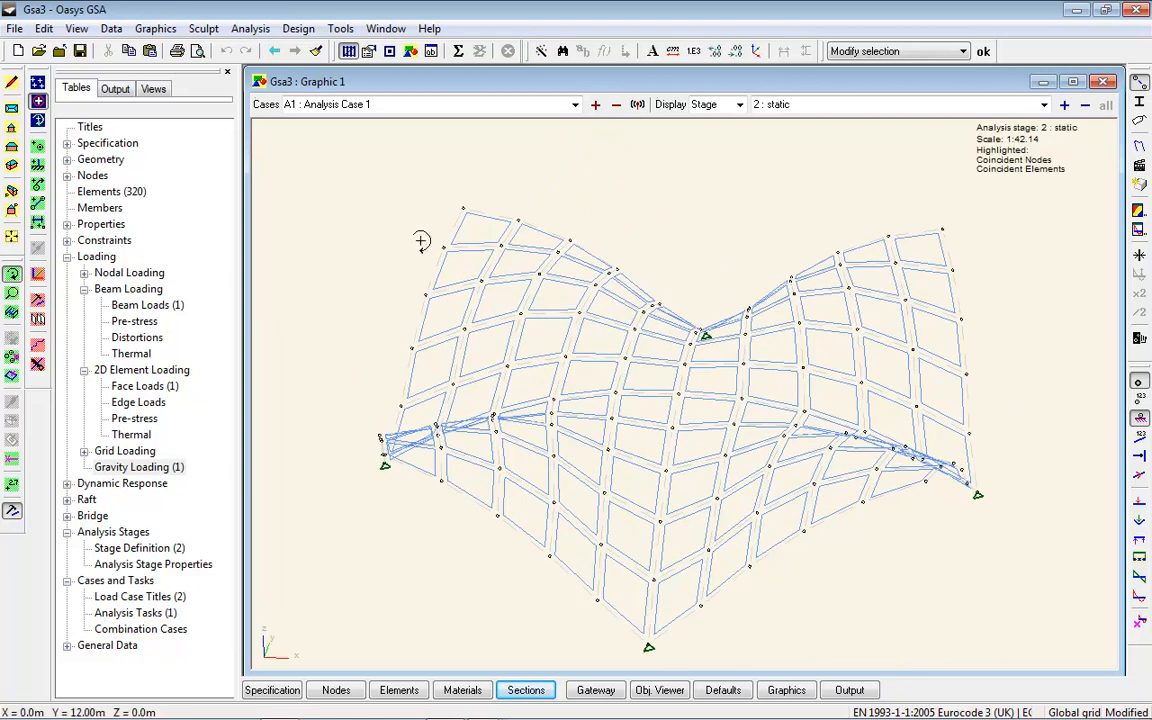
- Start a second analysis task with the Static solver option for stage 2: static
click(250, 28)
click(296, 46)
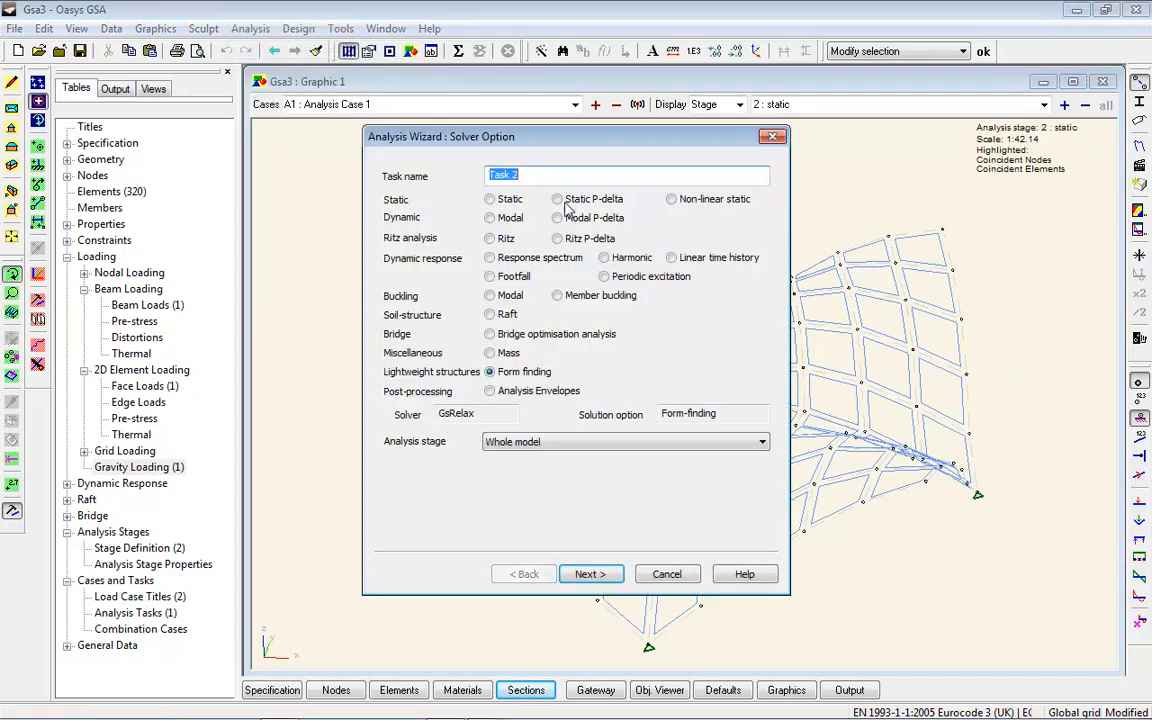
click(506, 198)
click(532, 441)
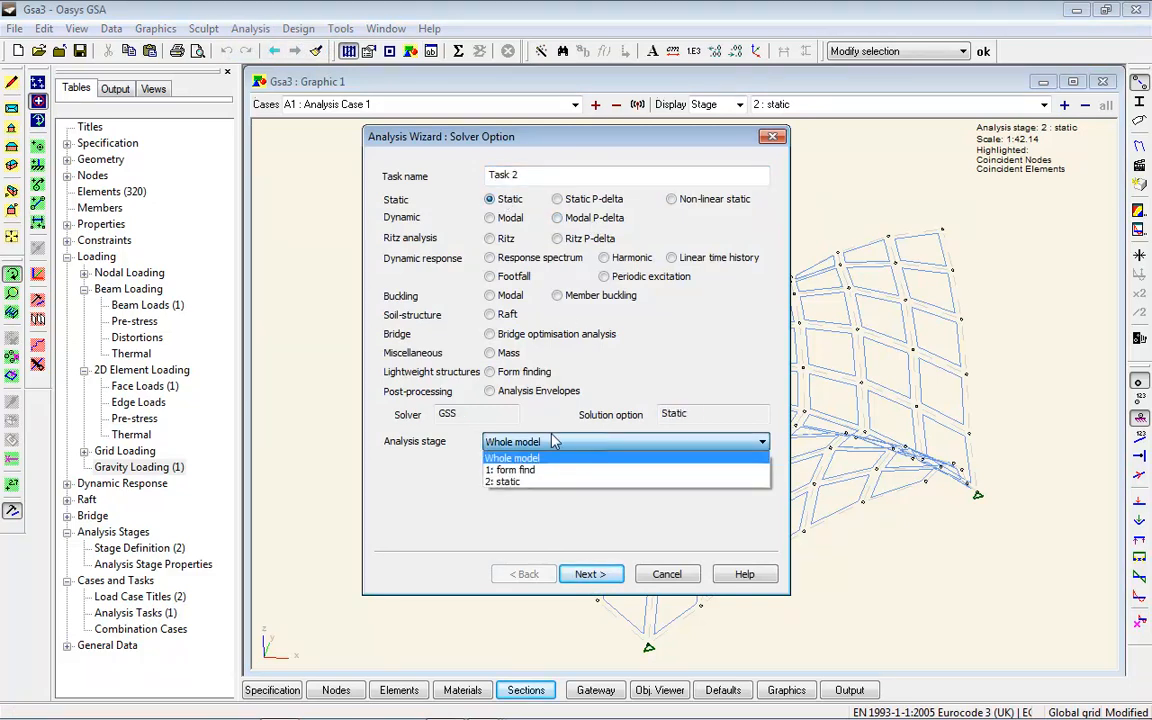
click(522, 481)
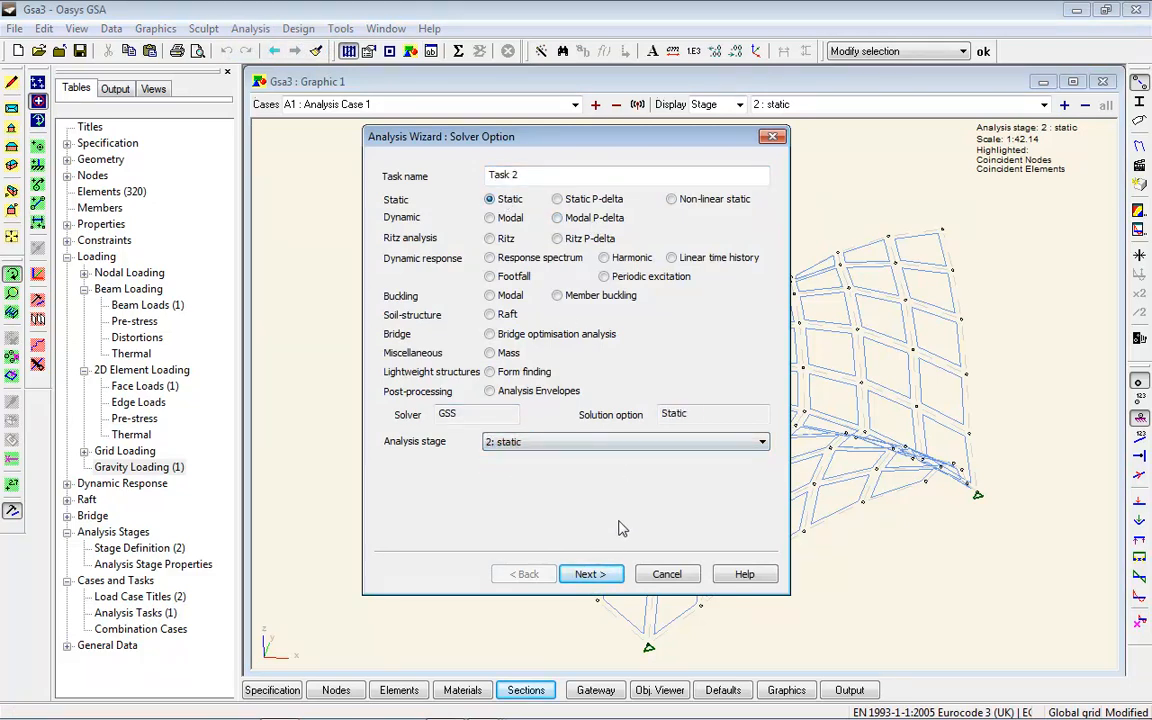
click(600, 574)
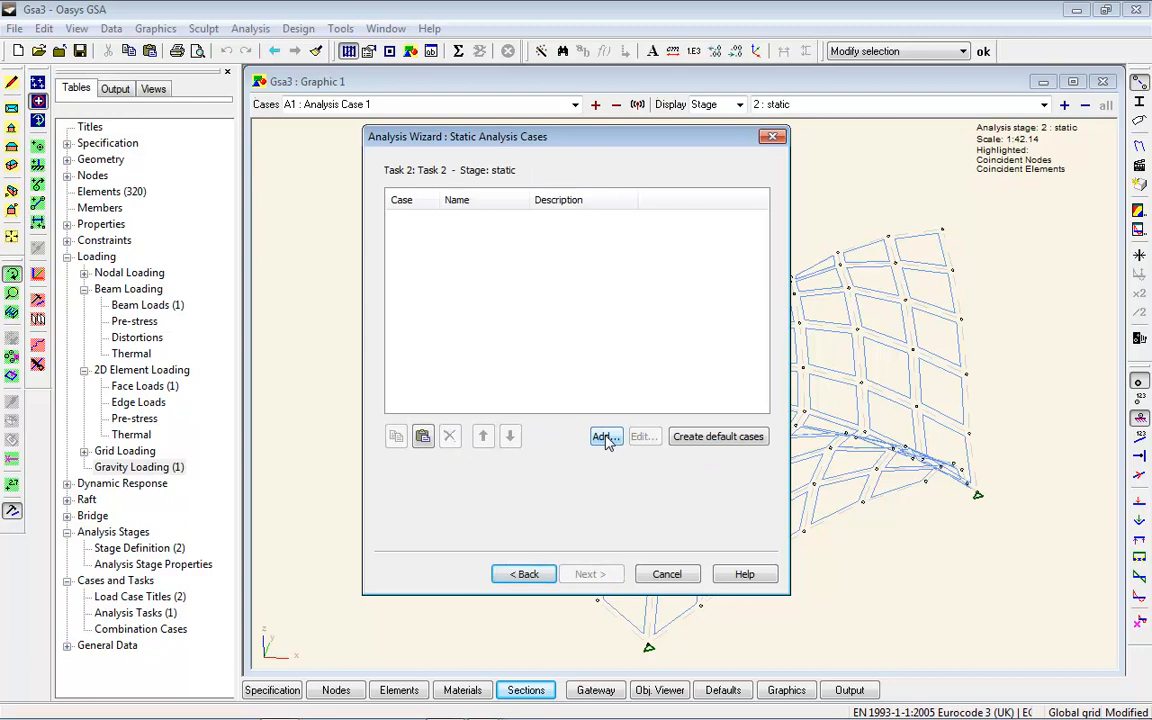
- Add an analysis case to the static task combining dead and live loads as 1.35L1 + 1.5L2
click(605, 437)
double_click(462, 330)
double_click(462, 342)
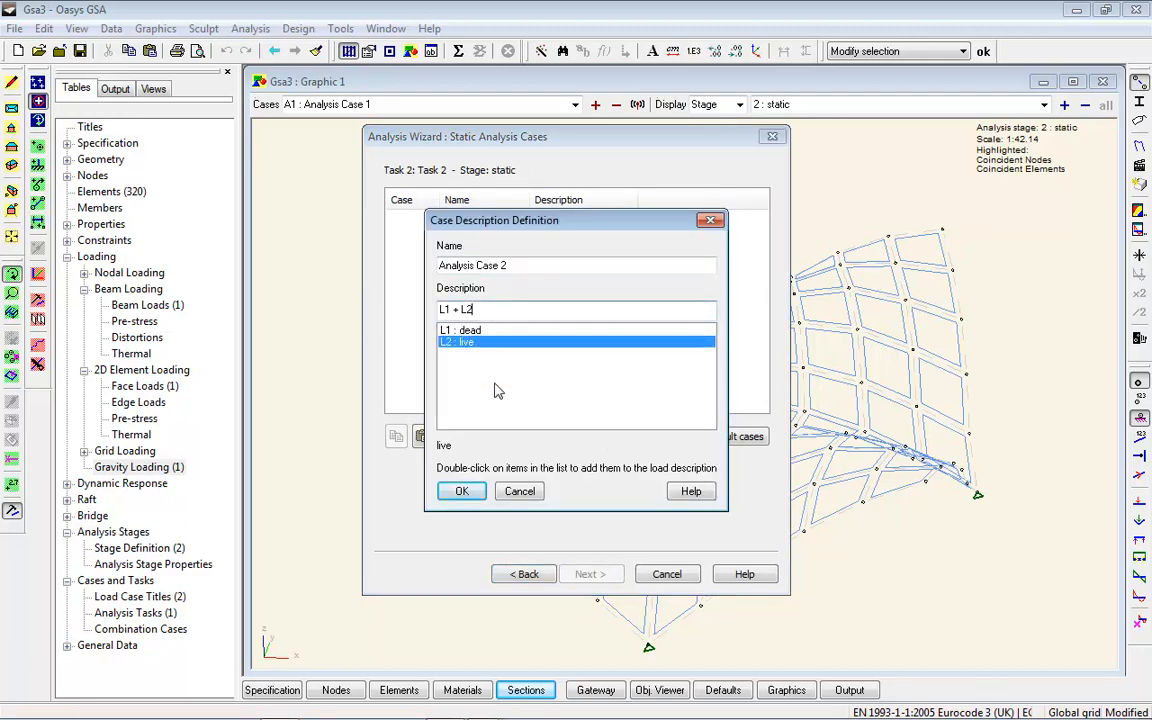
click(462, 491)
double_click(483, 218)
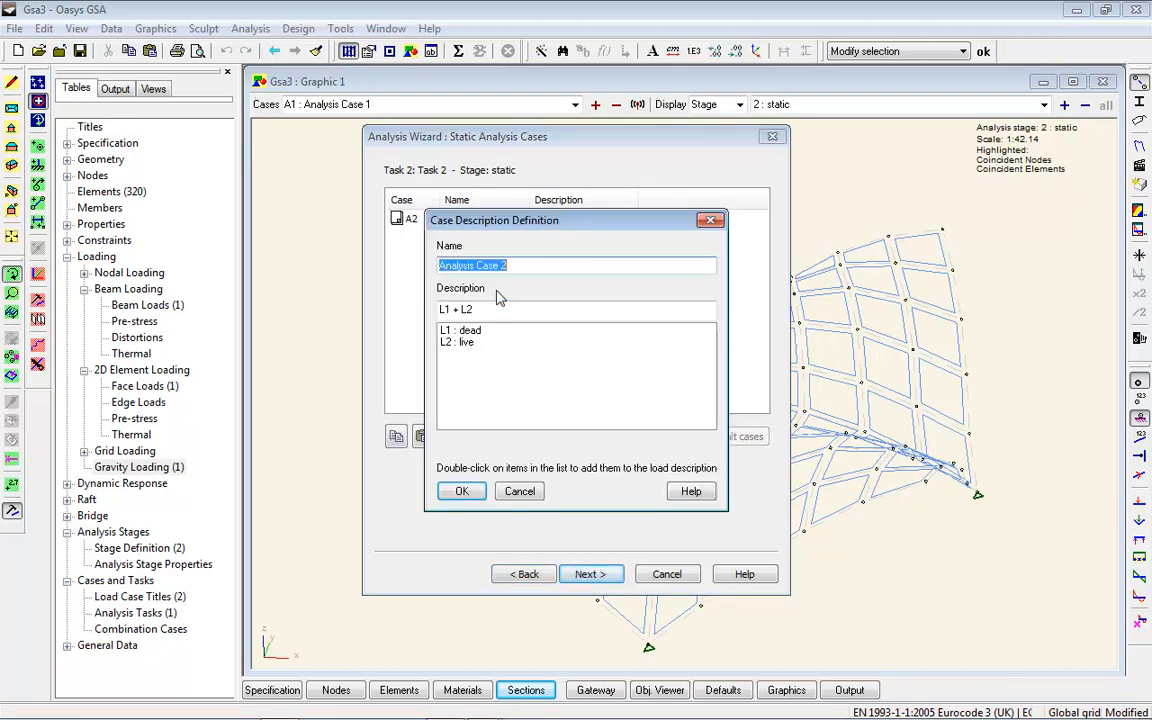
click(441, 312)
text(1.35L)
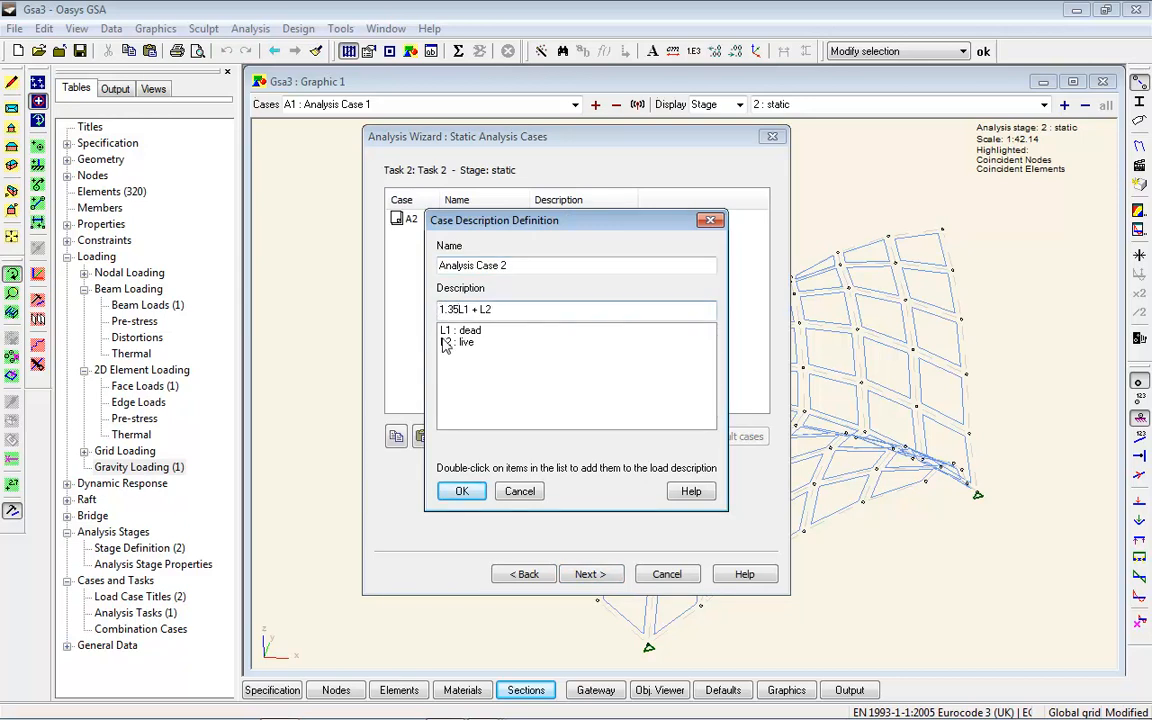
text(1 + 1.5)
click(460, 490)
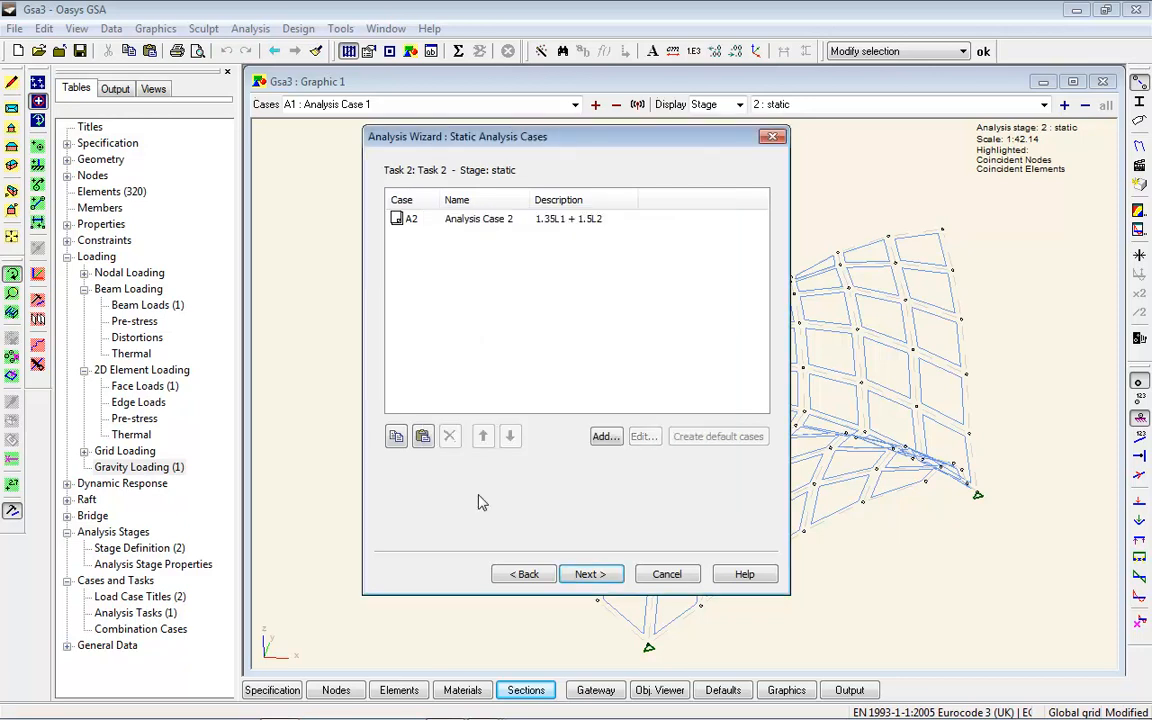
- Complete the static analysis task and try to run its analysis
click(593, 575)
click(402, 267)
click(590, 574)
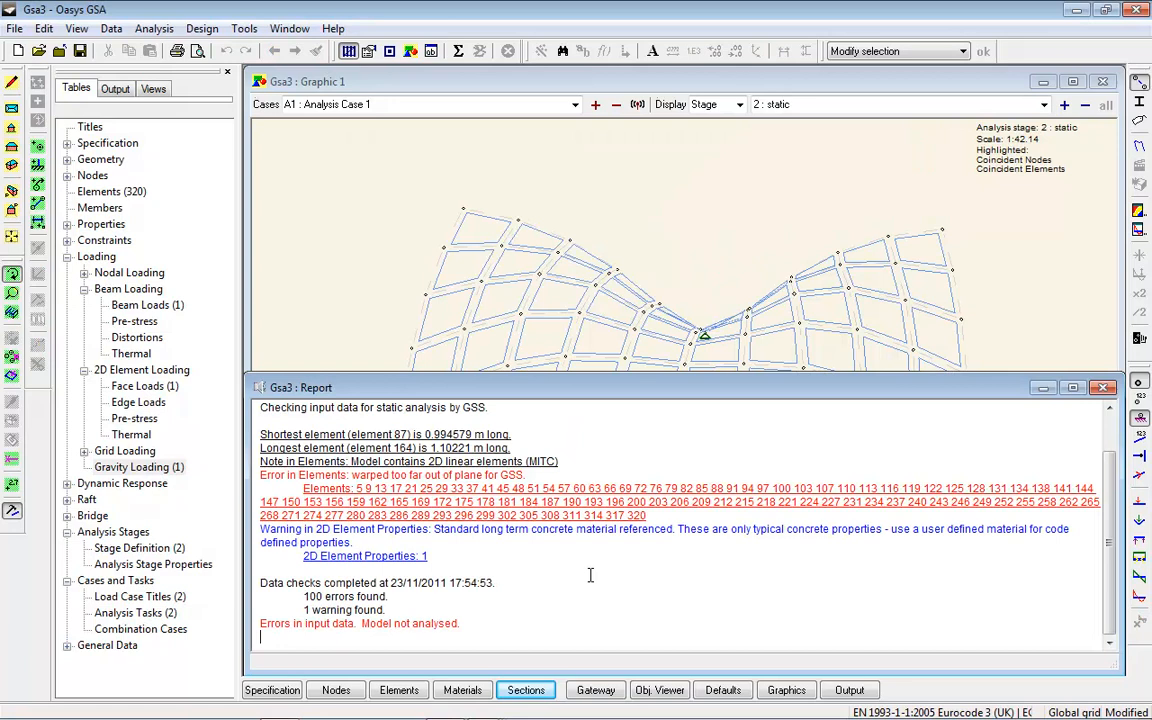
- Select the warped shell elements listed in the report's error and split them from quad to tri elements
double_click(563, 488)
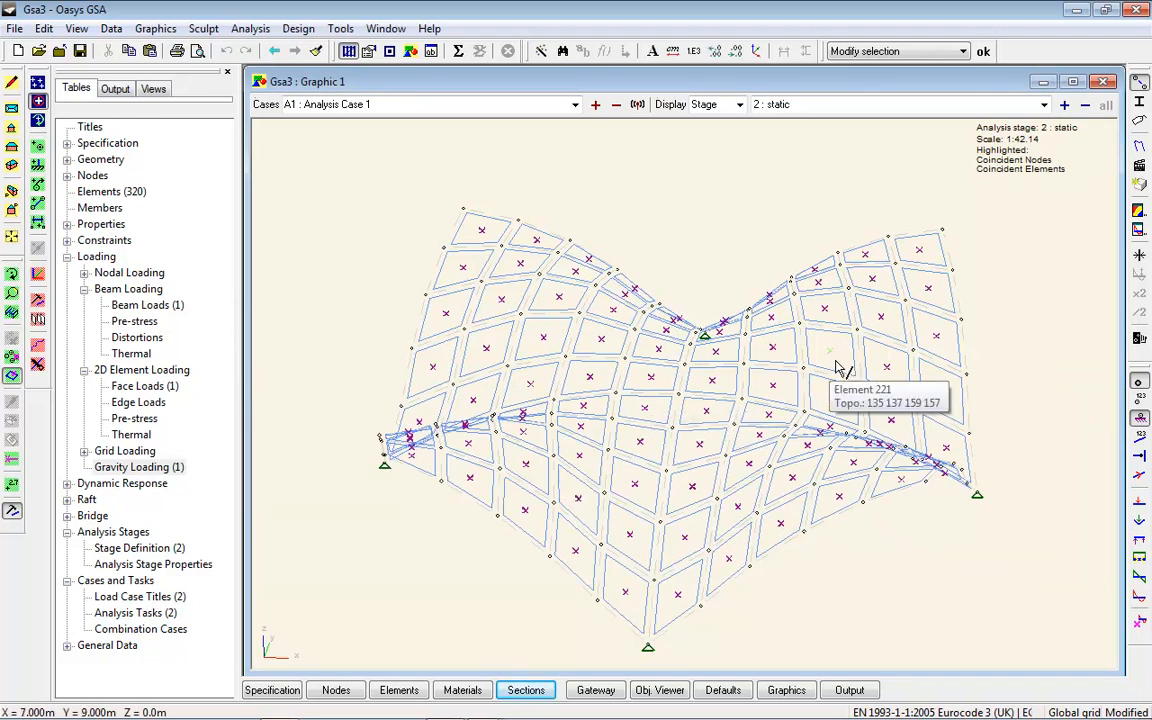
click(250, 28)
mouse_move(203, 28)
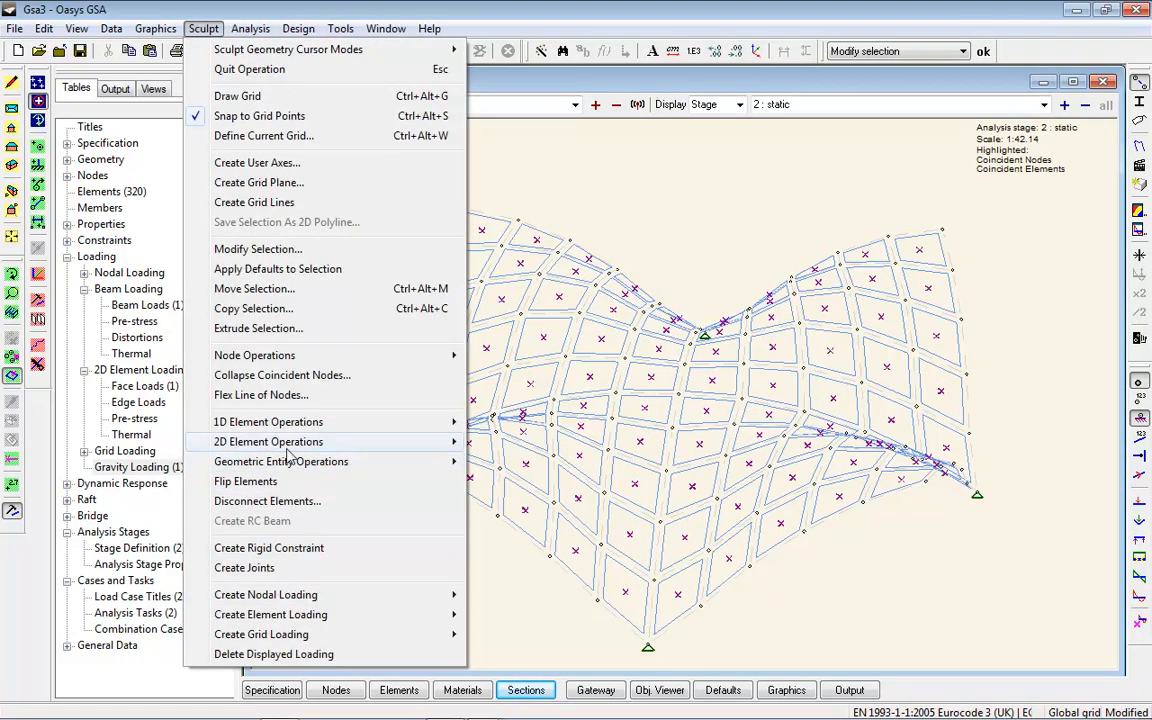
mouse_move(294, 449)
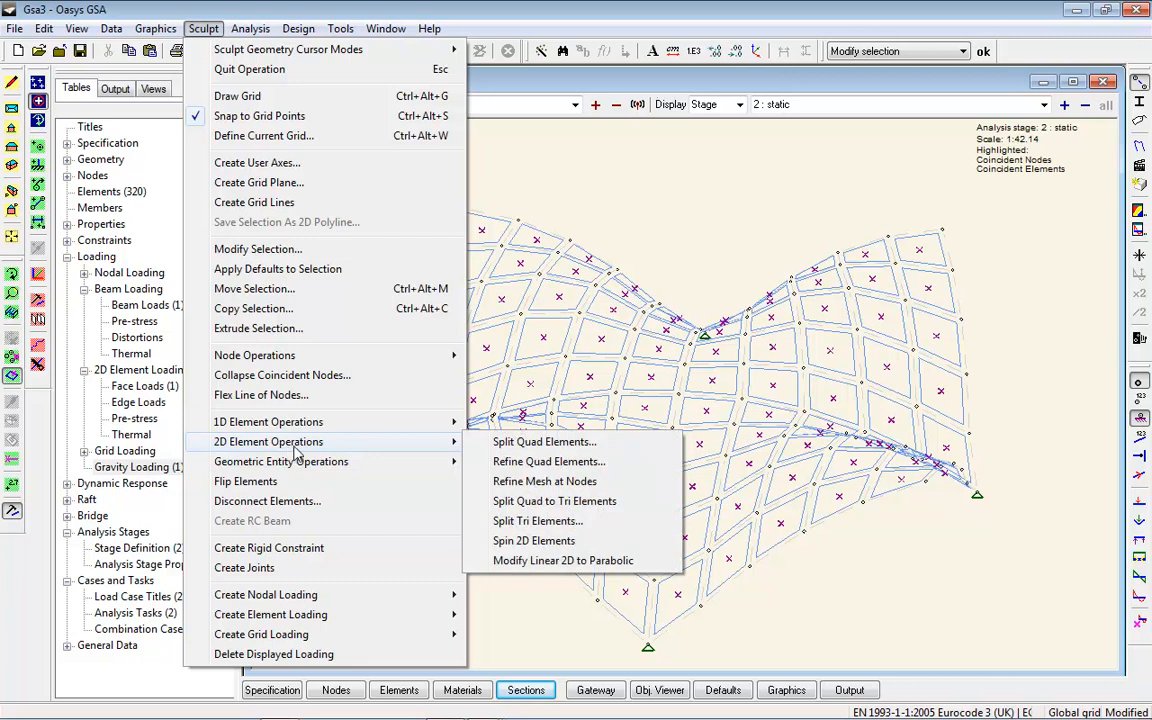
click(553, 501)
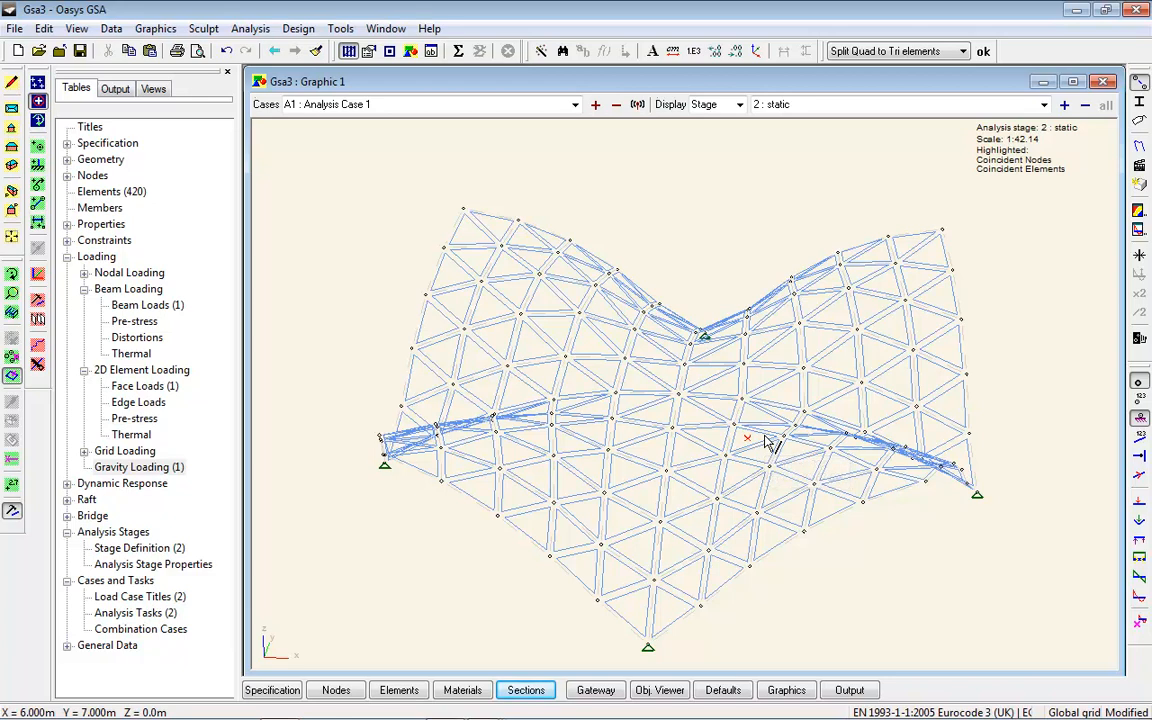
- Run the analysis of Task 2 and return to the graphic view of the model
double_click(135, 612)
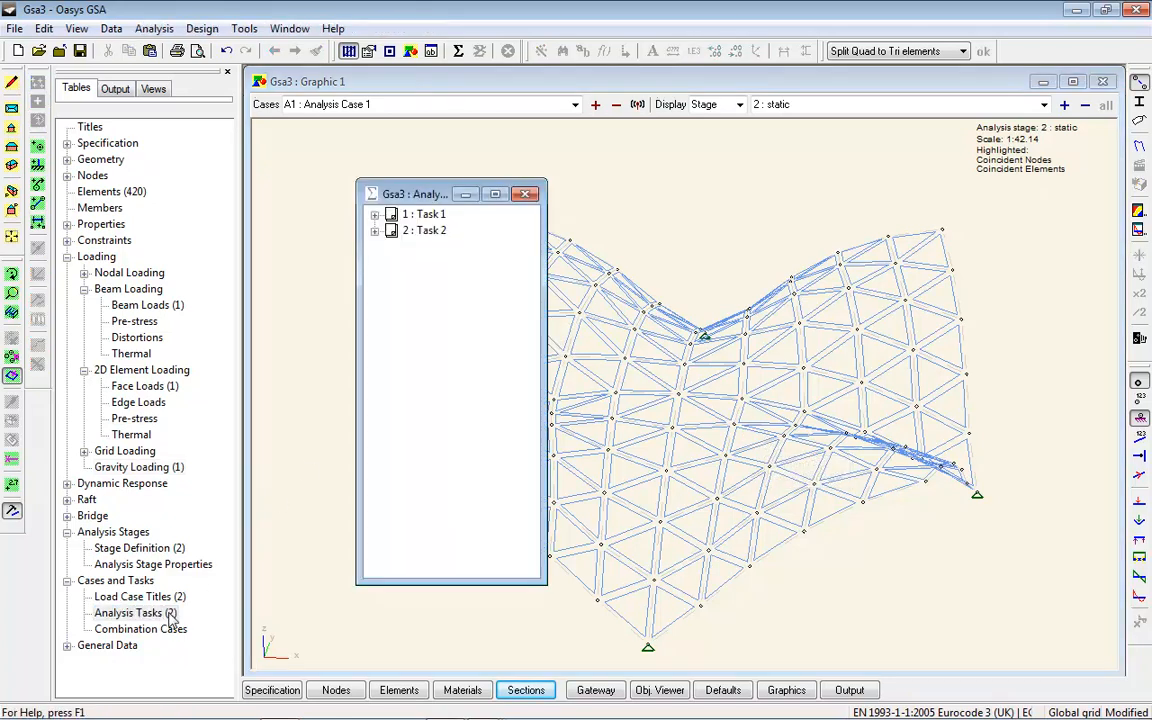
right_click(452, 230)
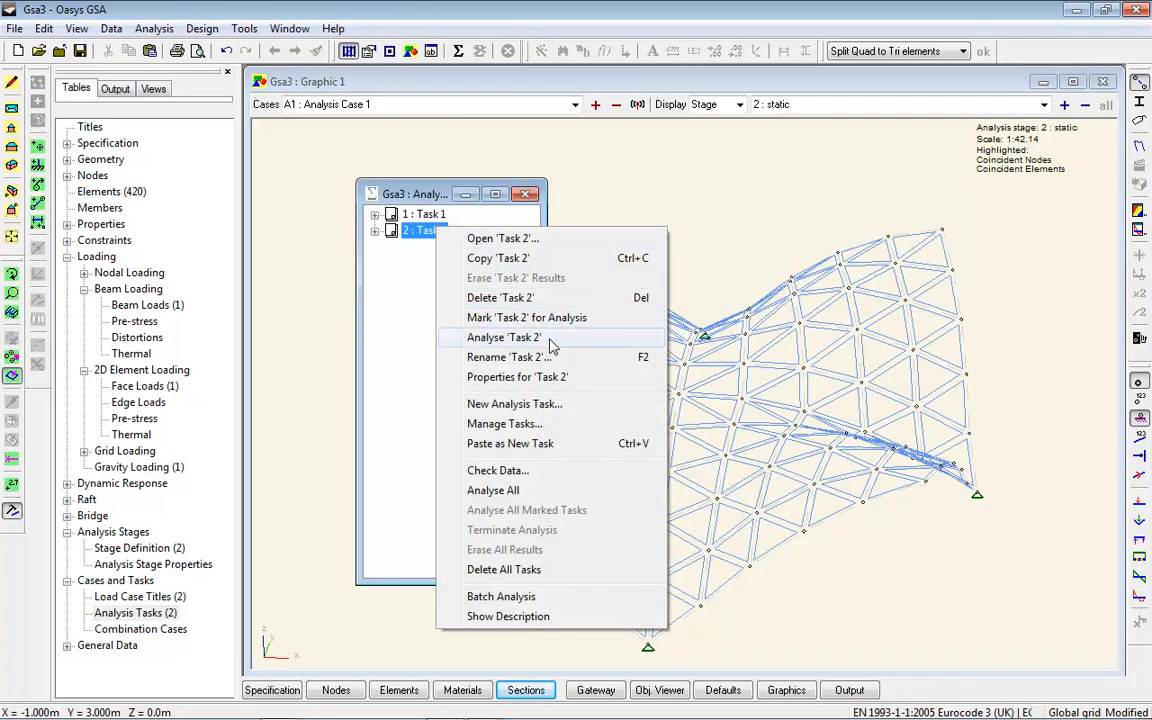
click(550, 337)
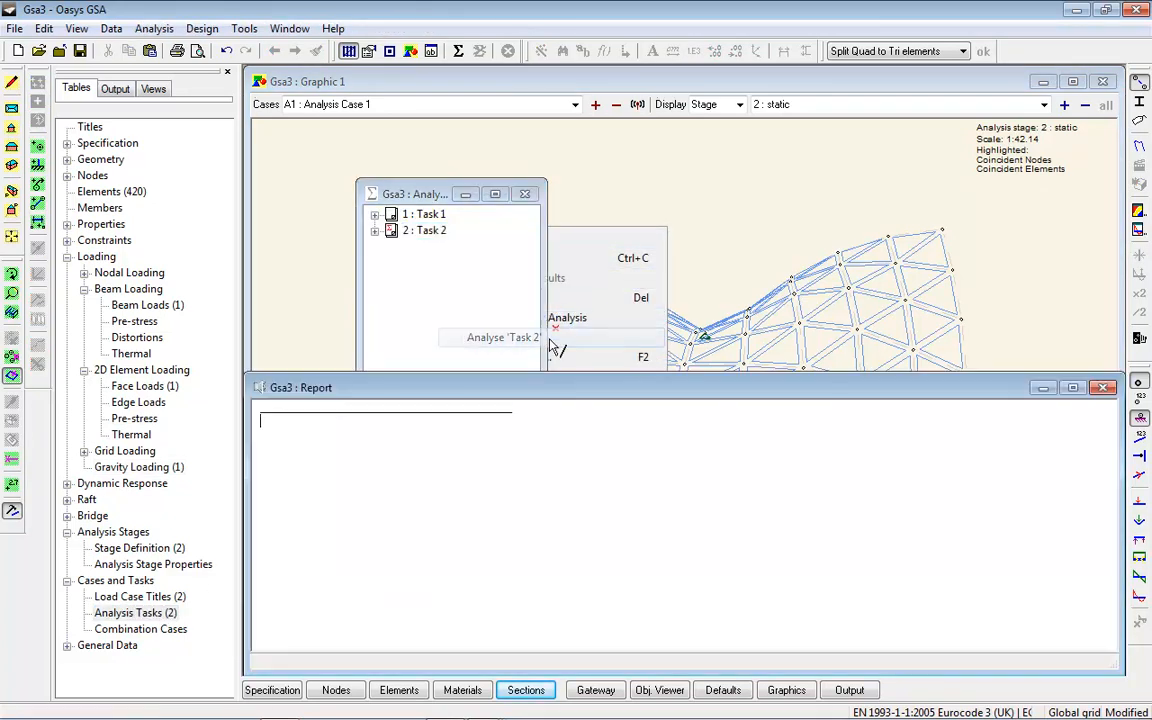
click(625, 88)
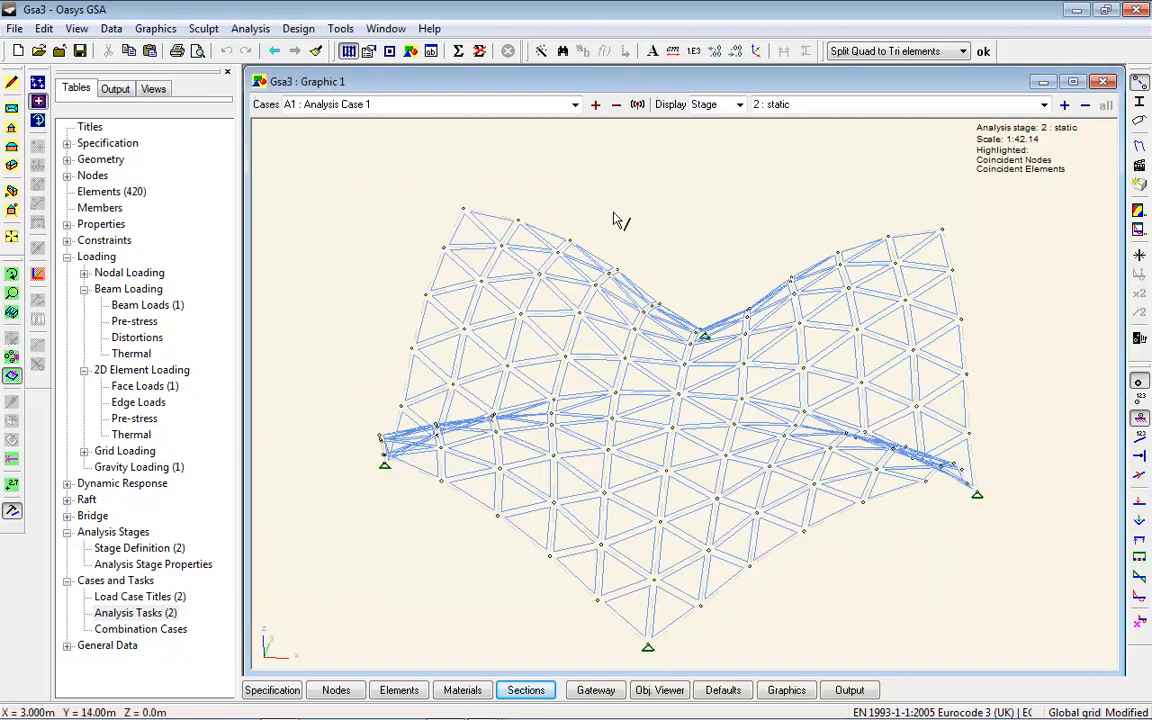
- Turn off element shrinking in the graphic view and display the results of A2 : Analysis Case 2
click(1136, 101)
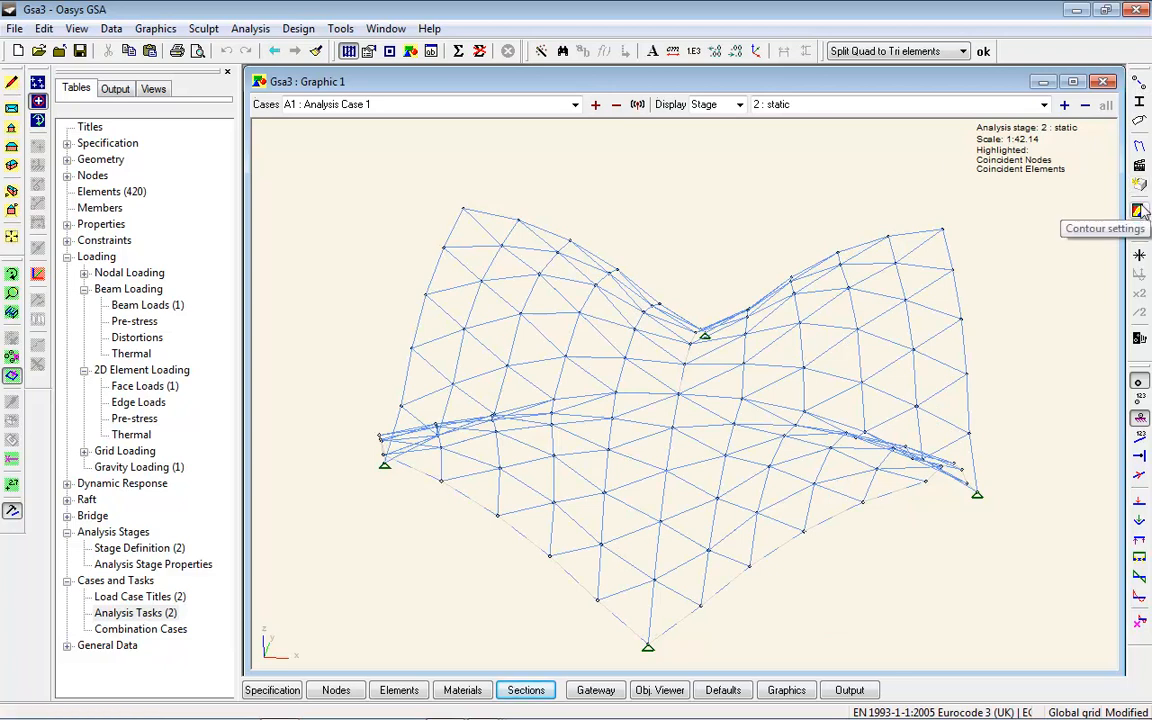
click(575, 105)
click(412, 147)
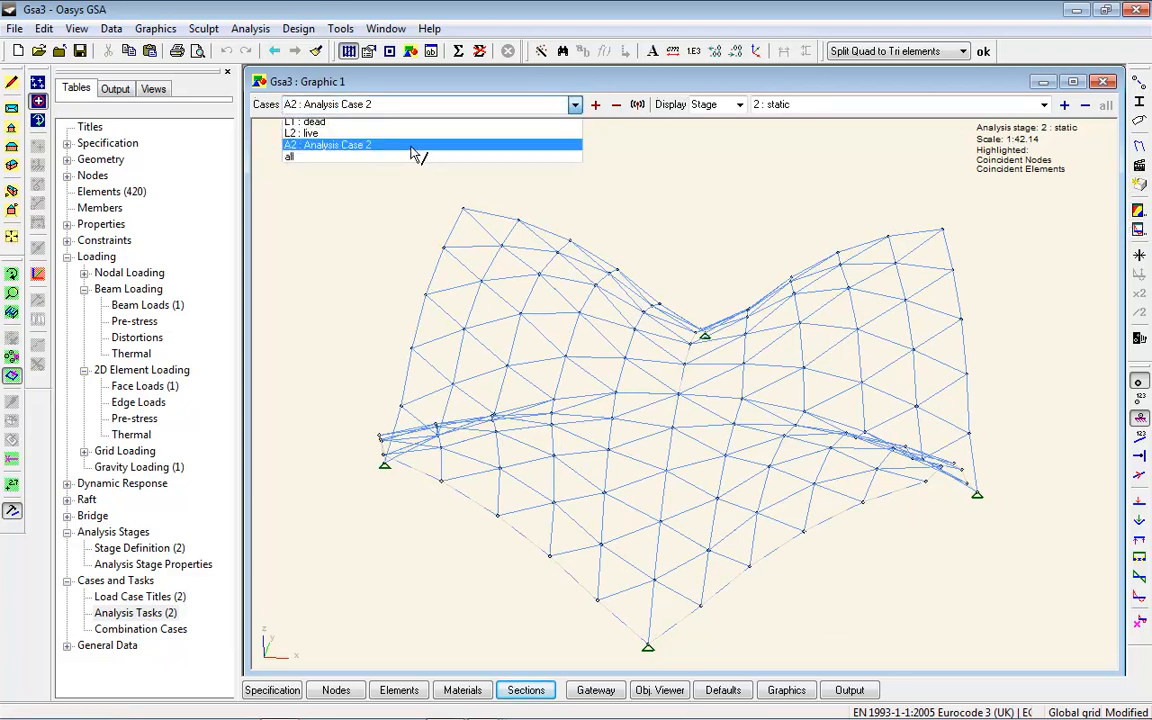
- Contour the 2D elements' Resolved Element Translation, |U|, for Analysis Case 2
click(1138, 210)
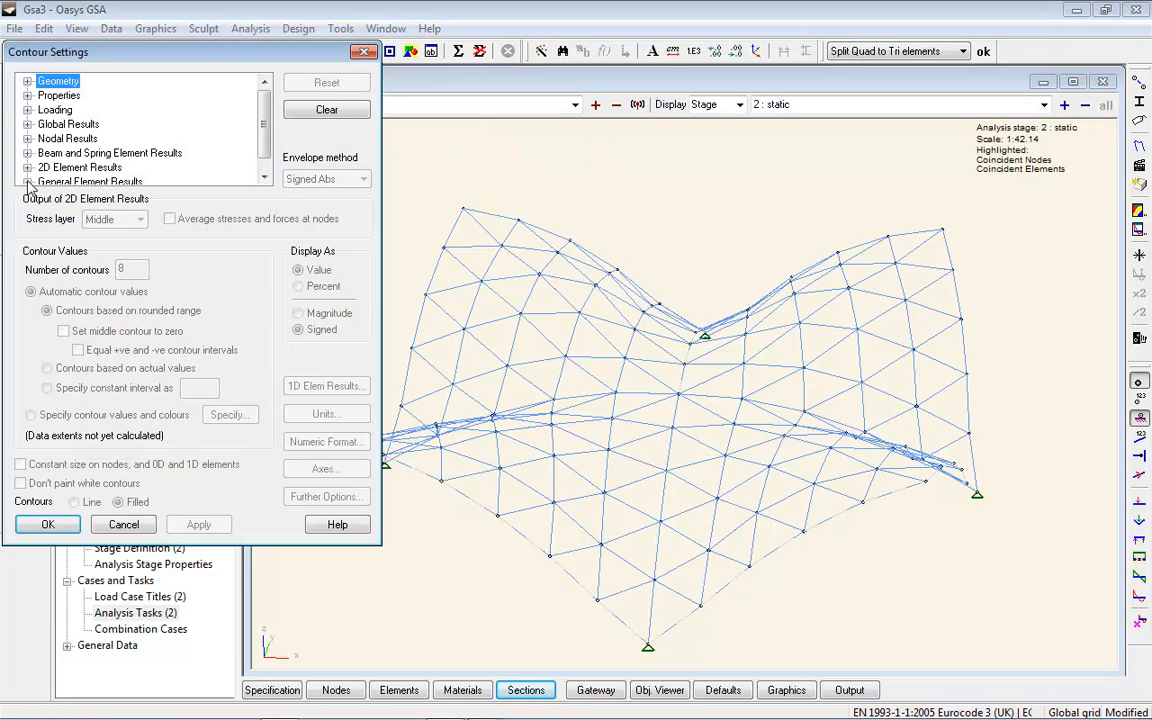
scroll(238, 120, down, 1)
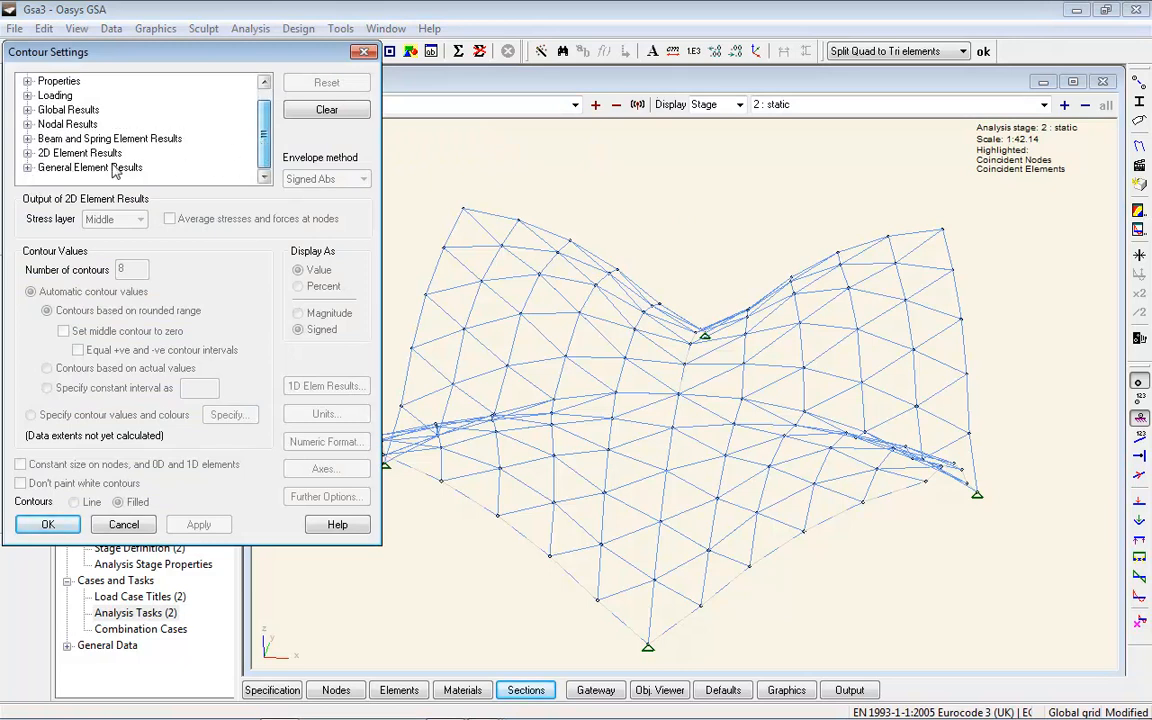
click(29, 153)
click(44, 95)
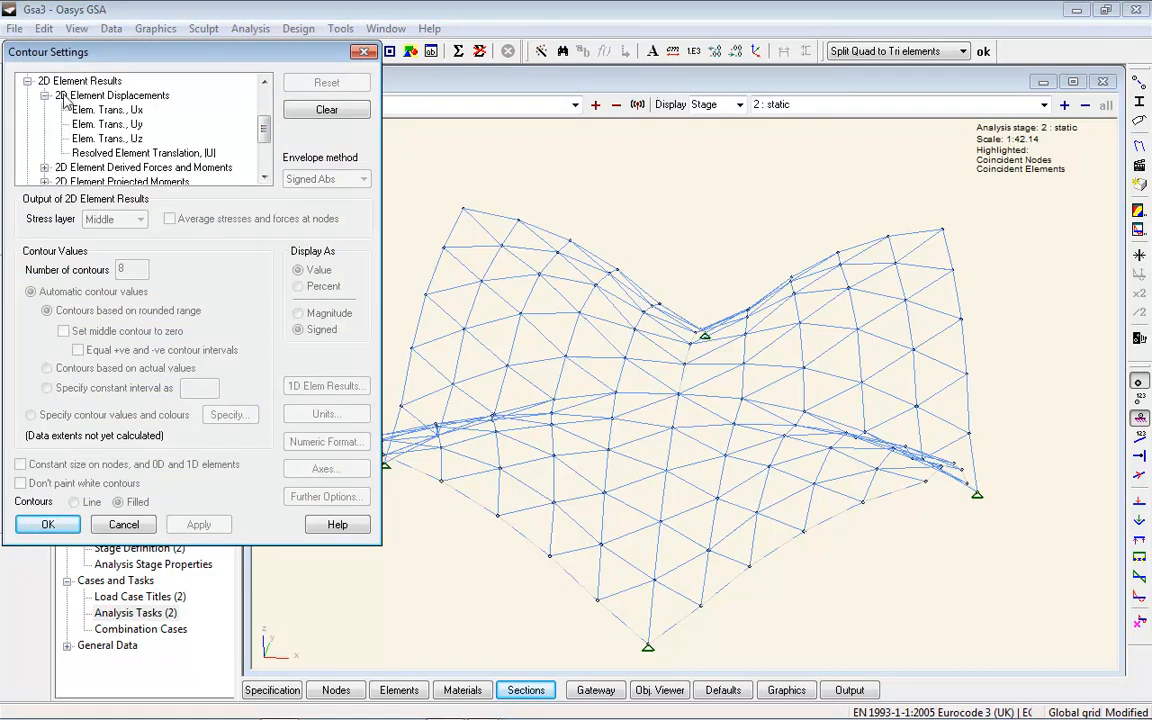
click(125, 152)
click(199, 525)
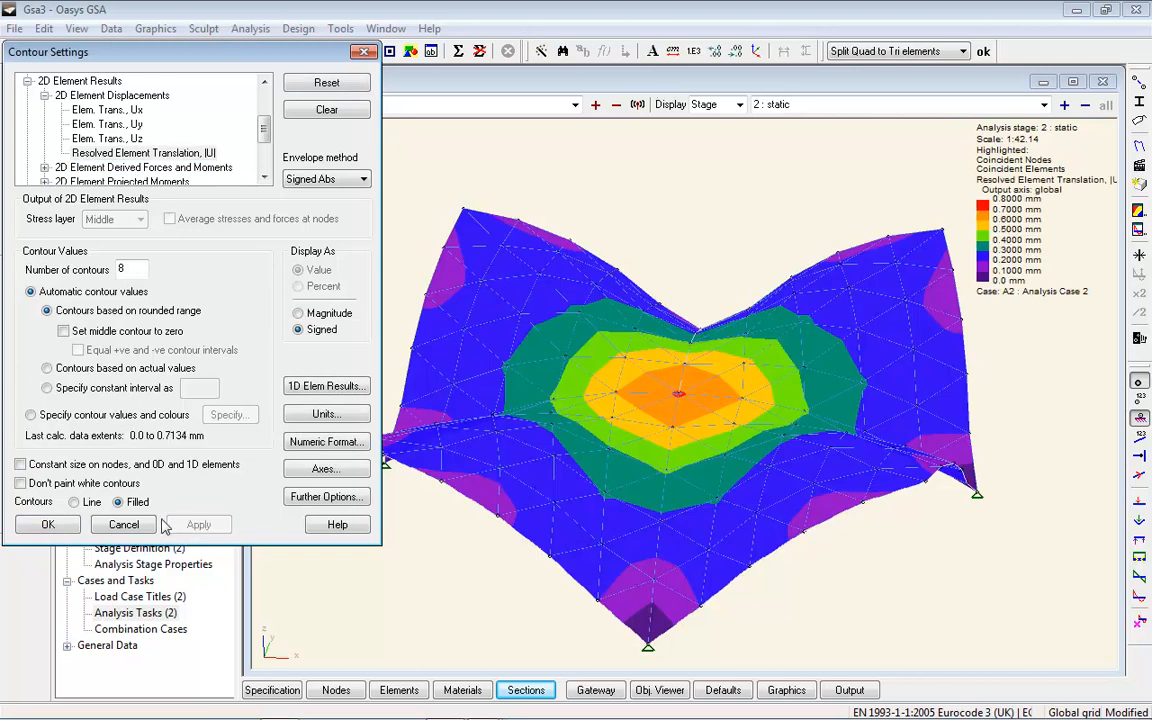
click(49, 525)
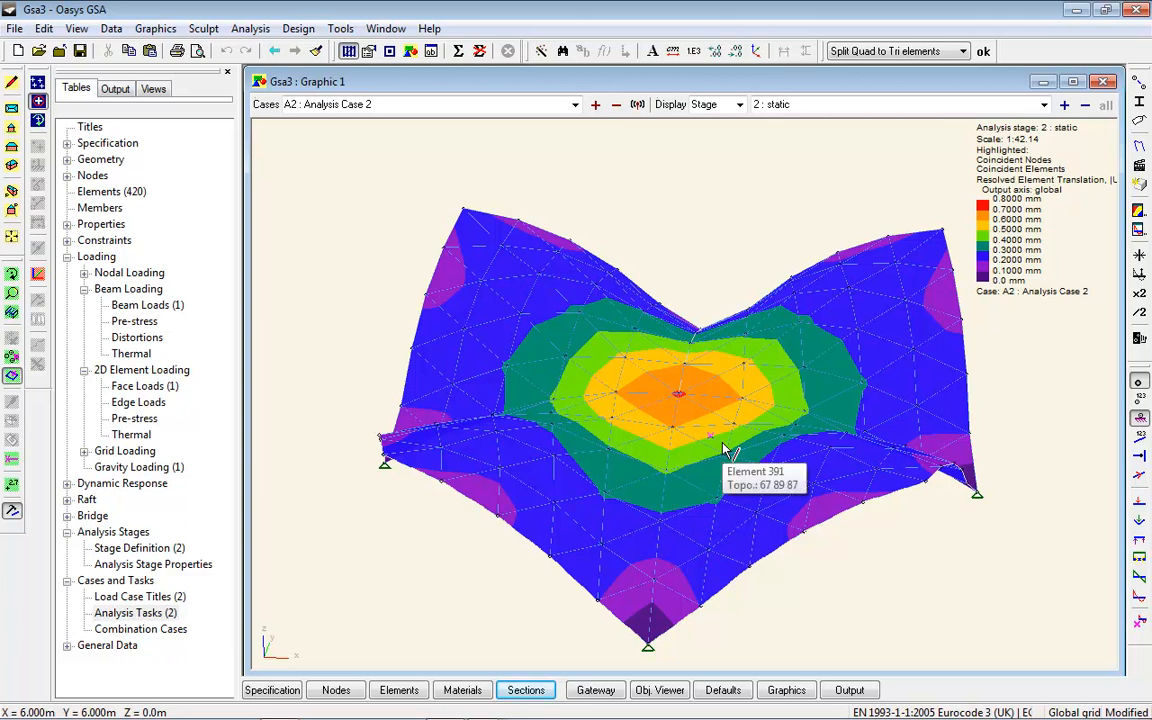
- Contour the Maximum 2D Moment, Mmax, and then the Minimum 2D Moment, Mmin, on the shell
click(1144, 213)
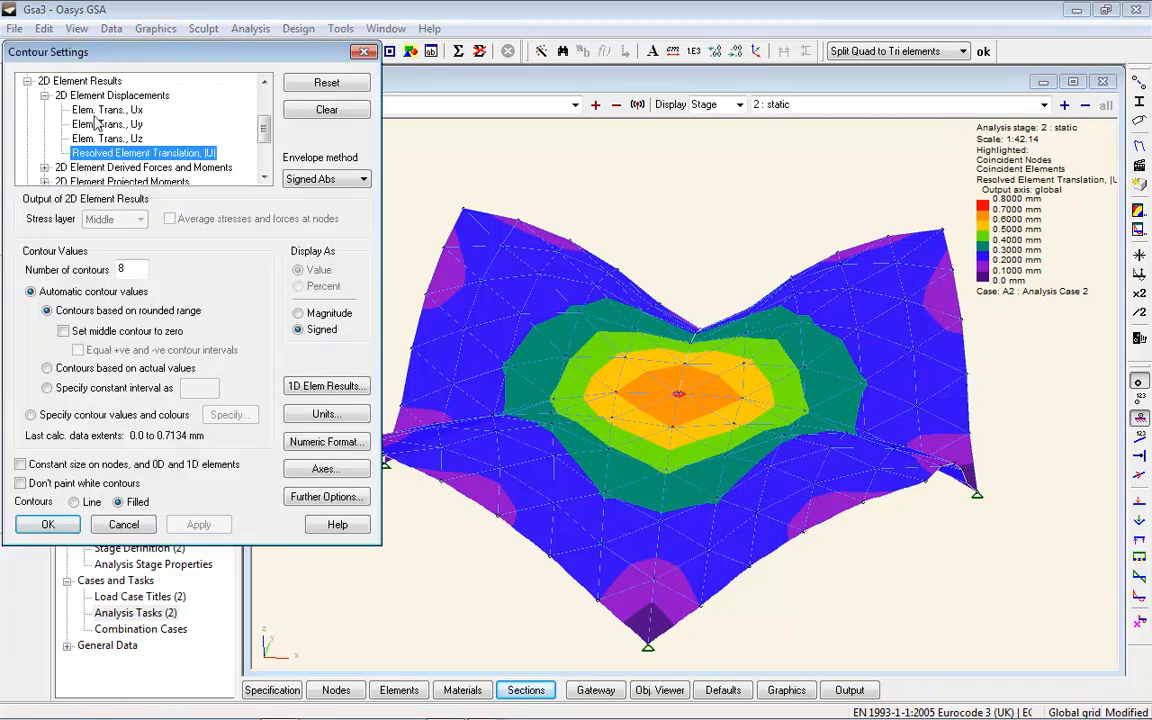
scroll(235, 120, down, 1)
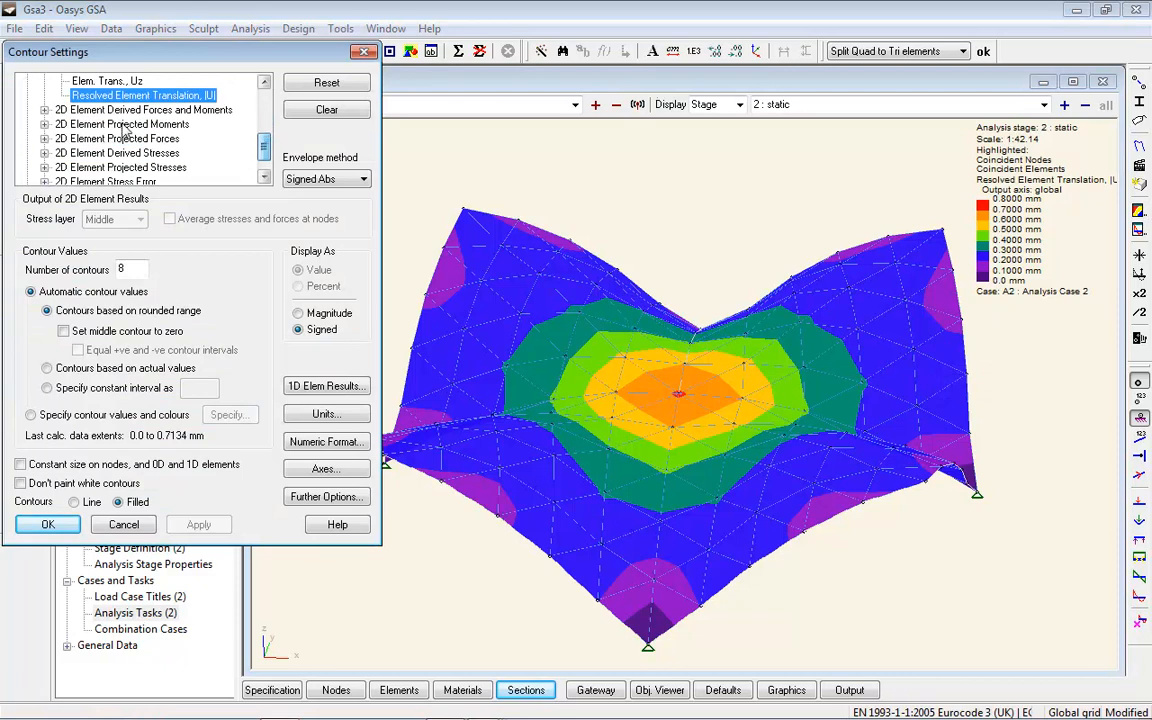
click(44, 110)
click(133, 110)
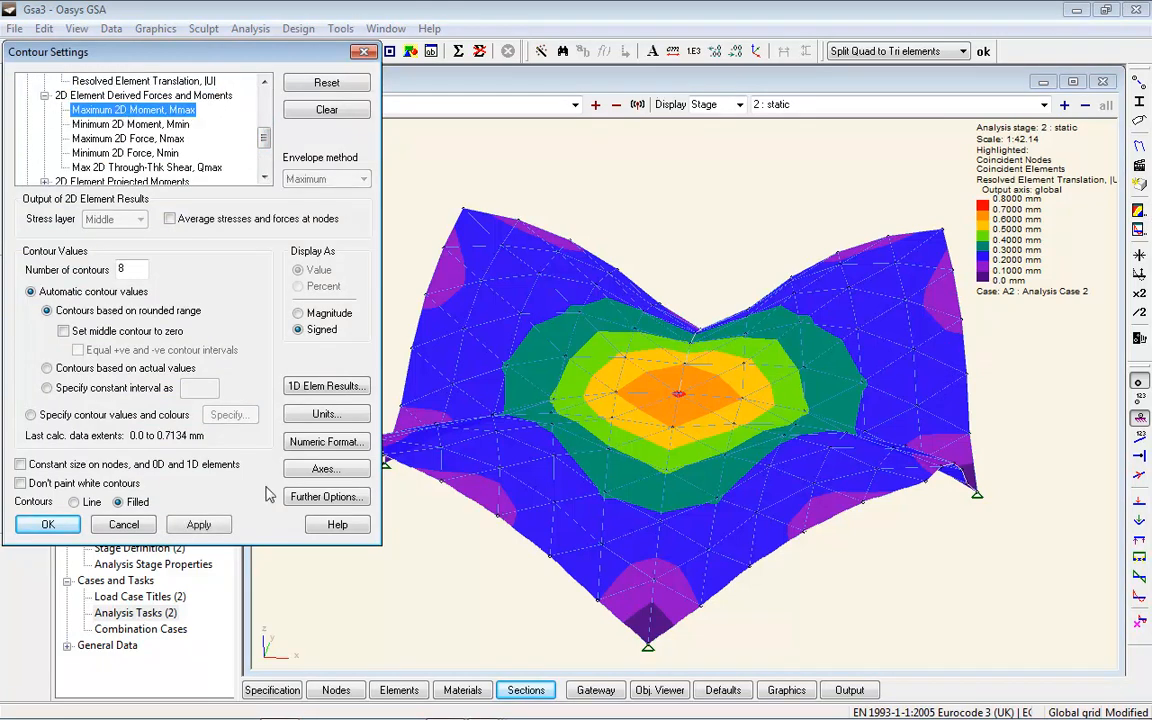
click(199, 524)
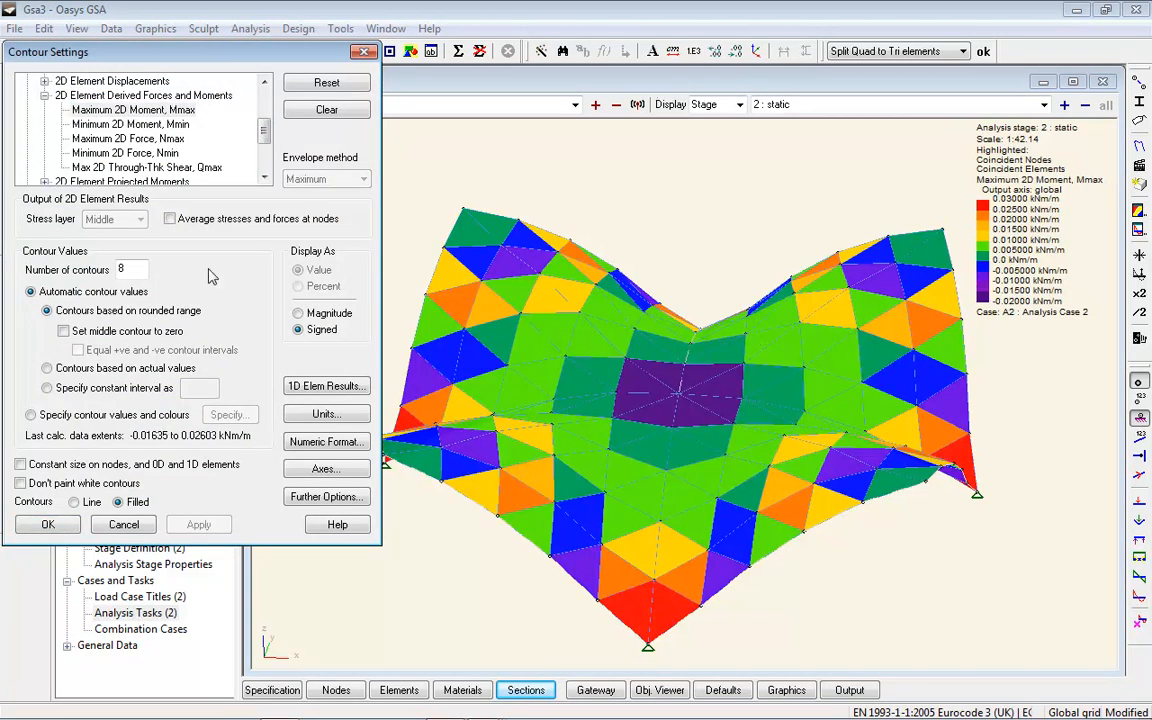
click(130, 124)
click(199, 524)
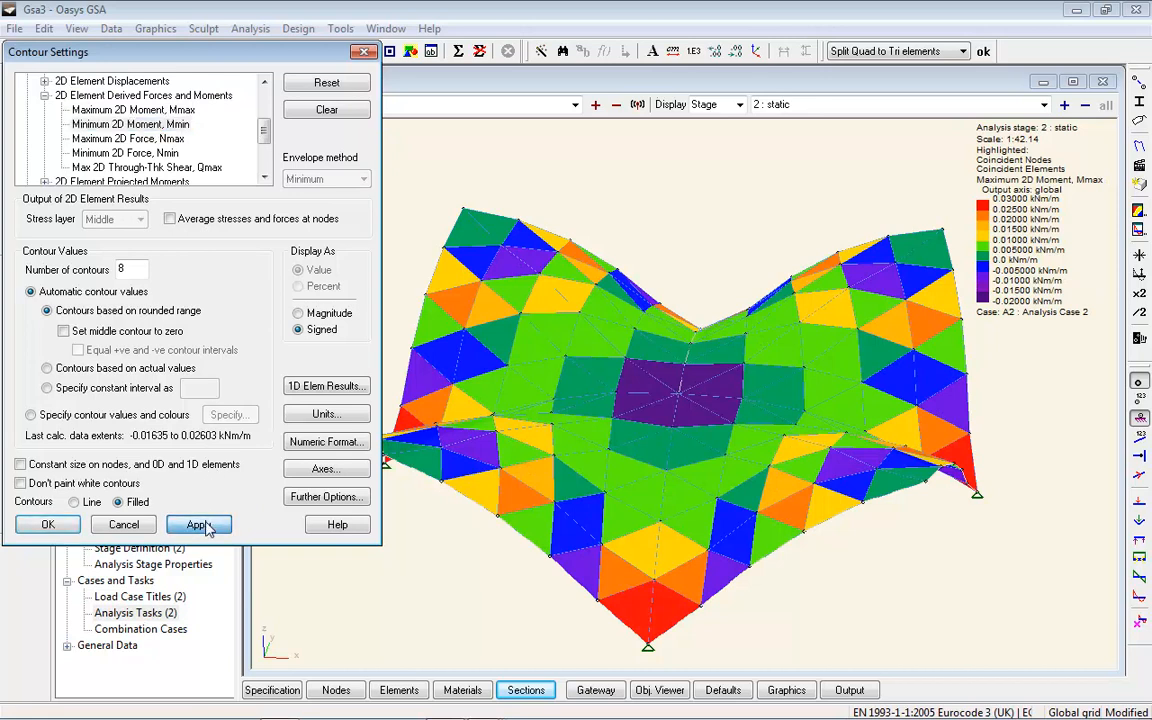
- Contour the Maximum 2D Force, Nmax, and then the Minimum 2D Force, Nmin, on the shell
click(140, 139)
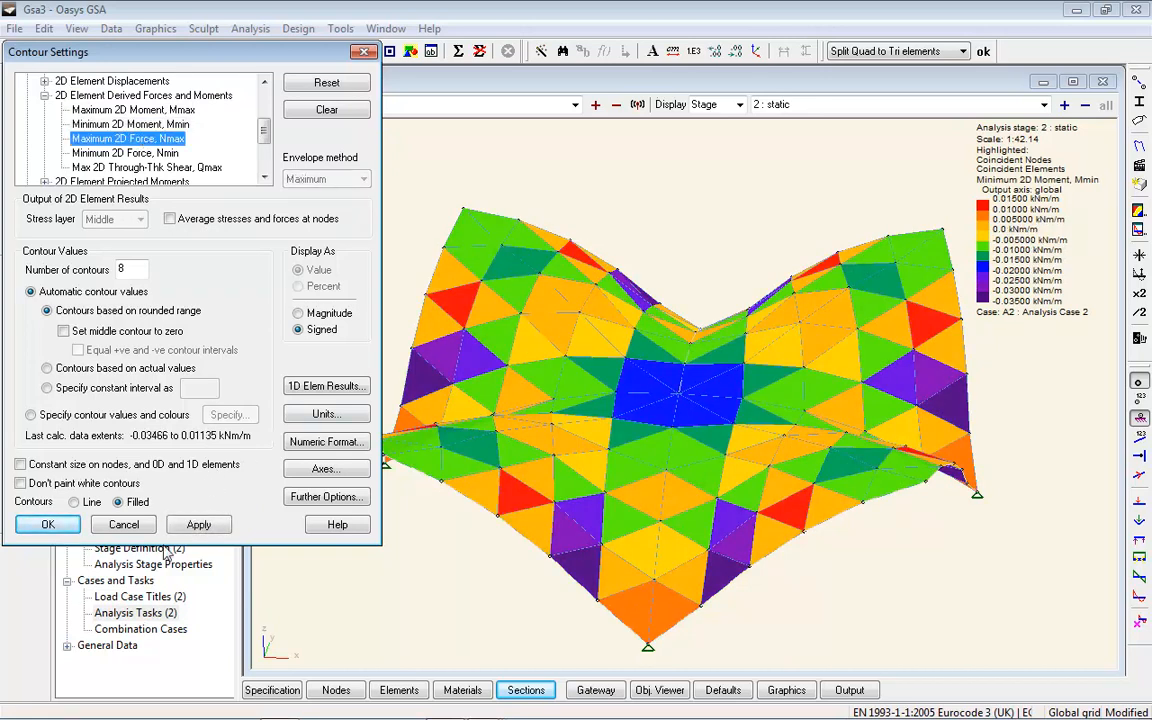
click(199, 524)
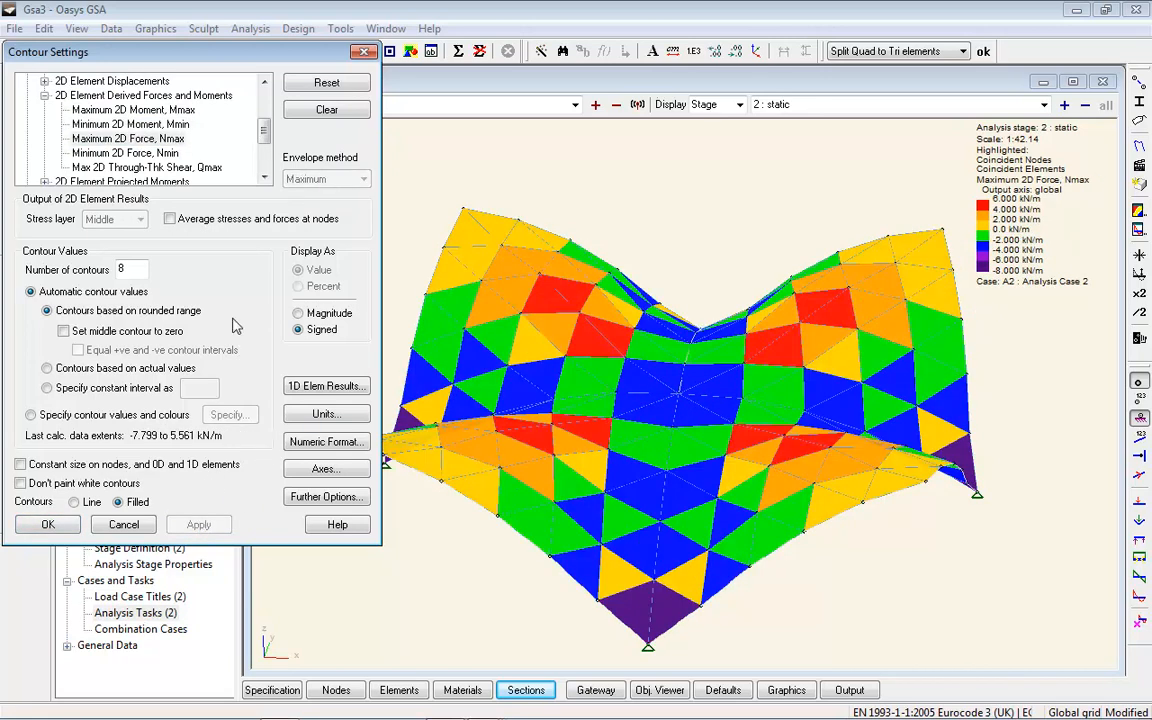
double_click(167, 156)
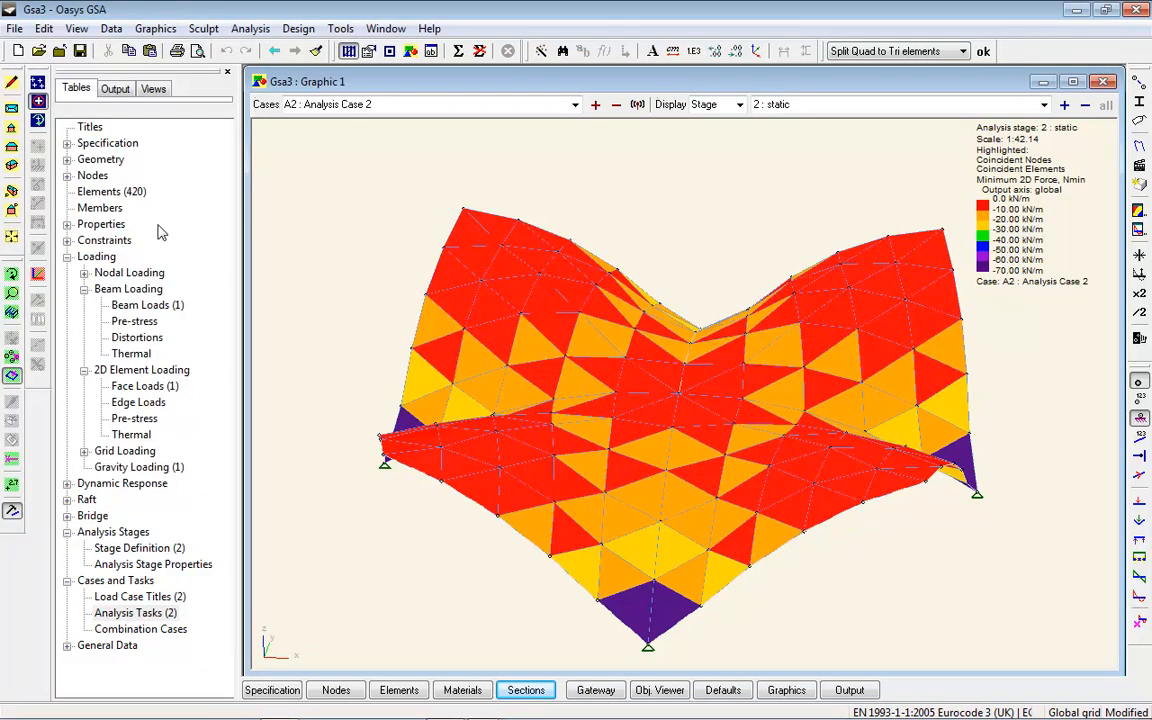
click(1139, 211)
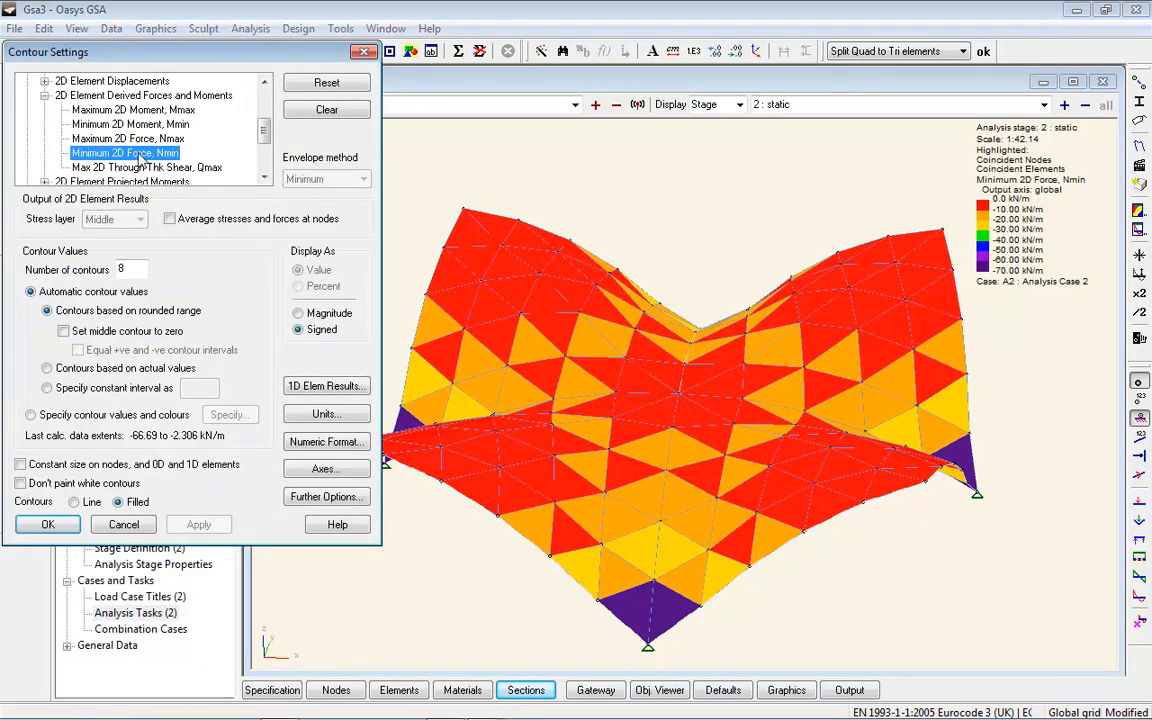
click(48, 524)
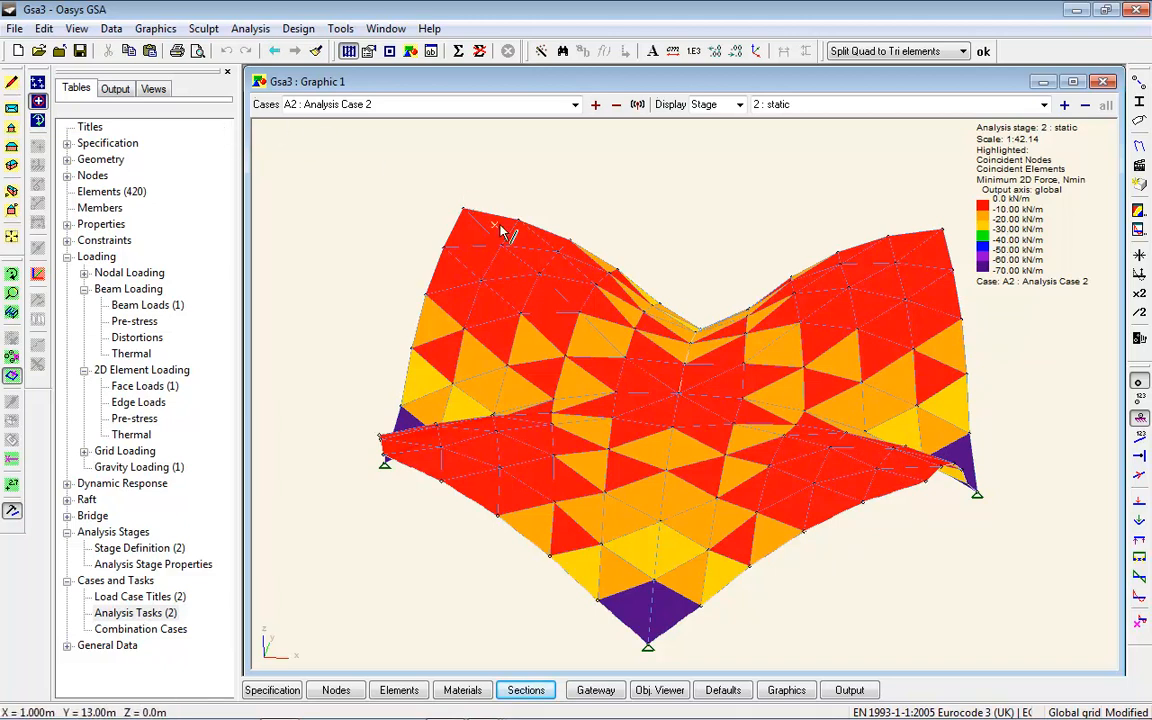
- Start a third analysis task with the Modal buckling solver option for stage 2: static
click(245, 30)
click(240, 50)
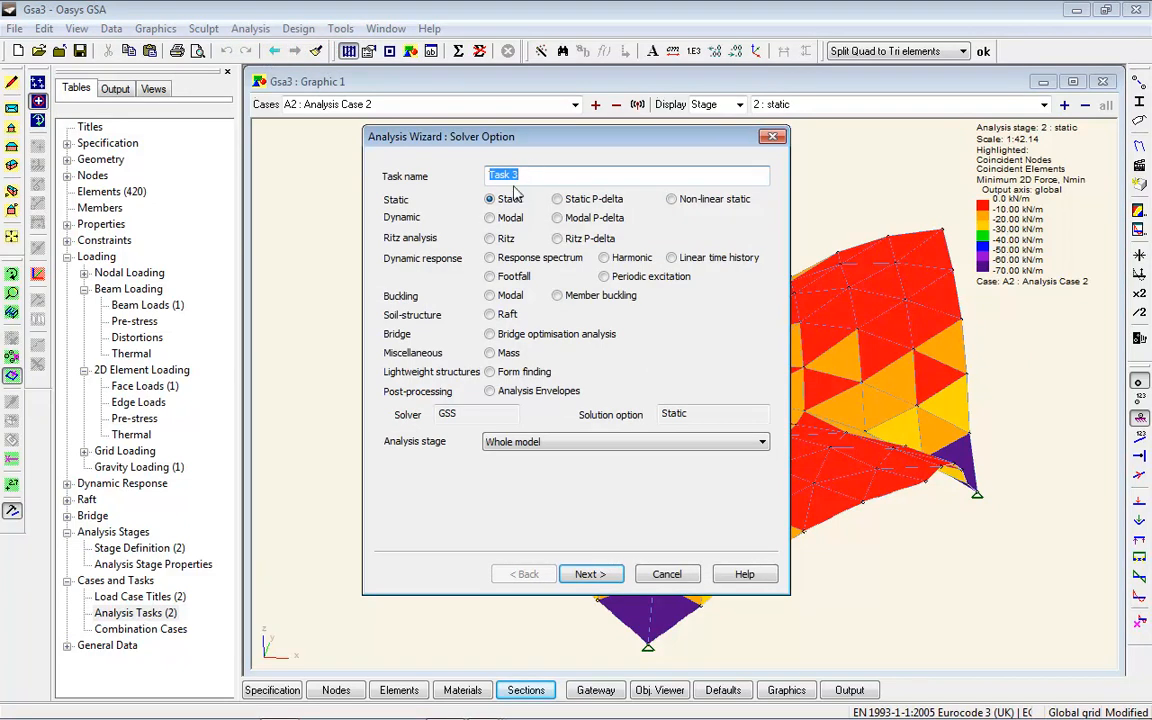
click(489, 295)
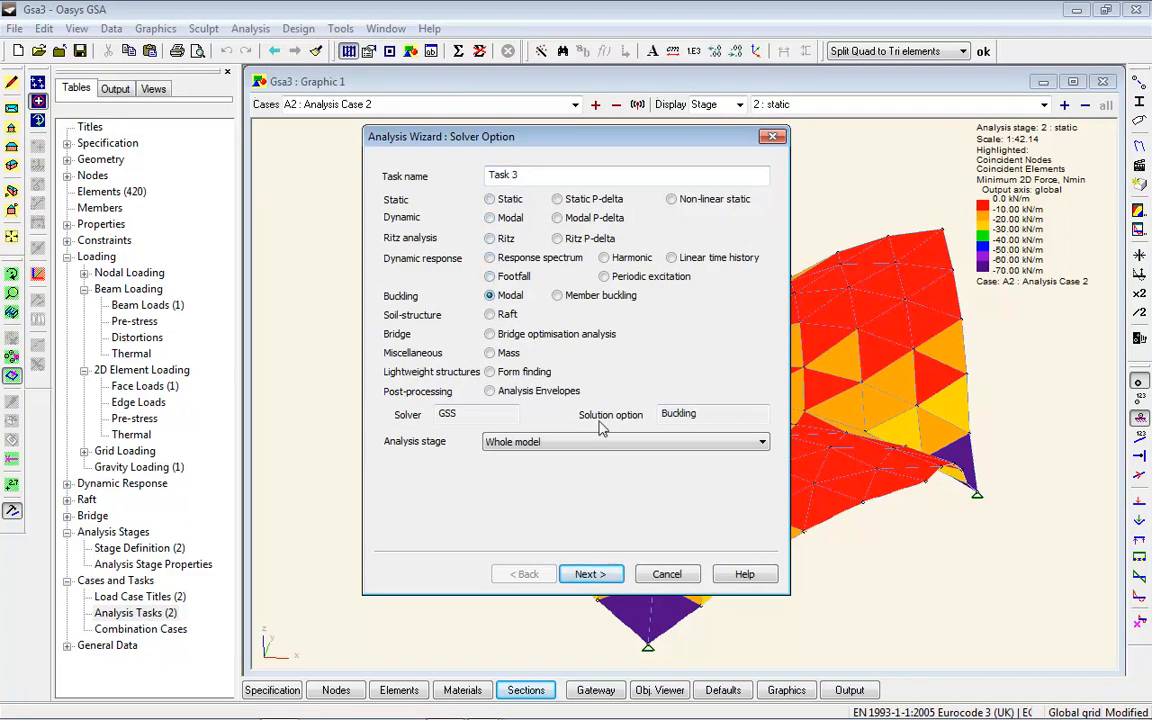
click(537, 442)
click(503, 481)
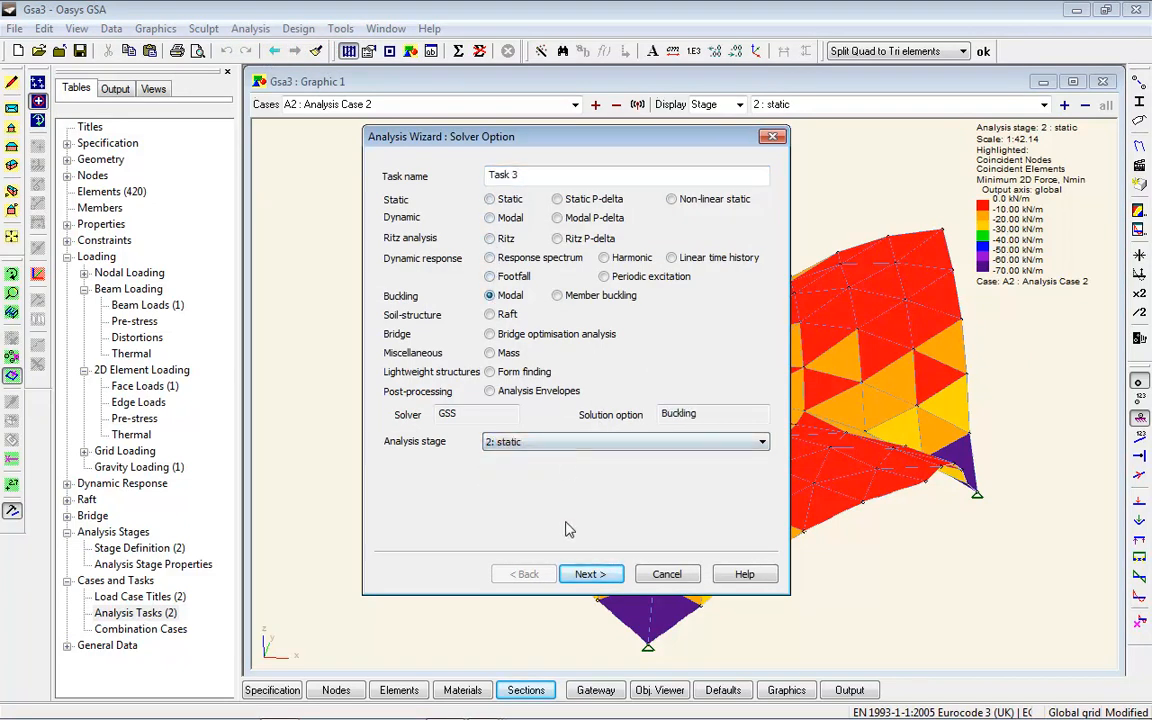
click(590, 574)
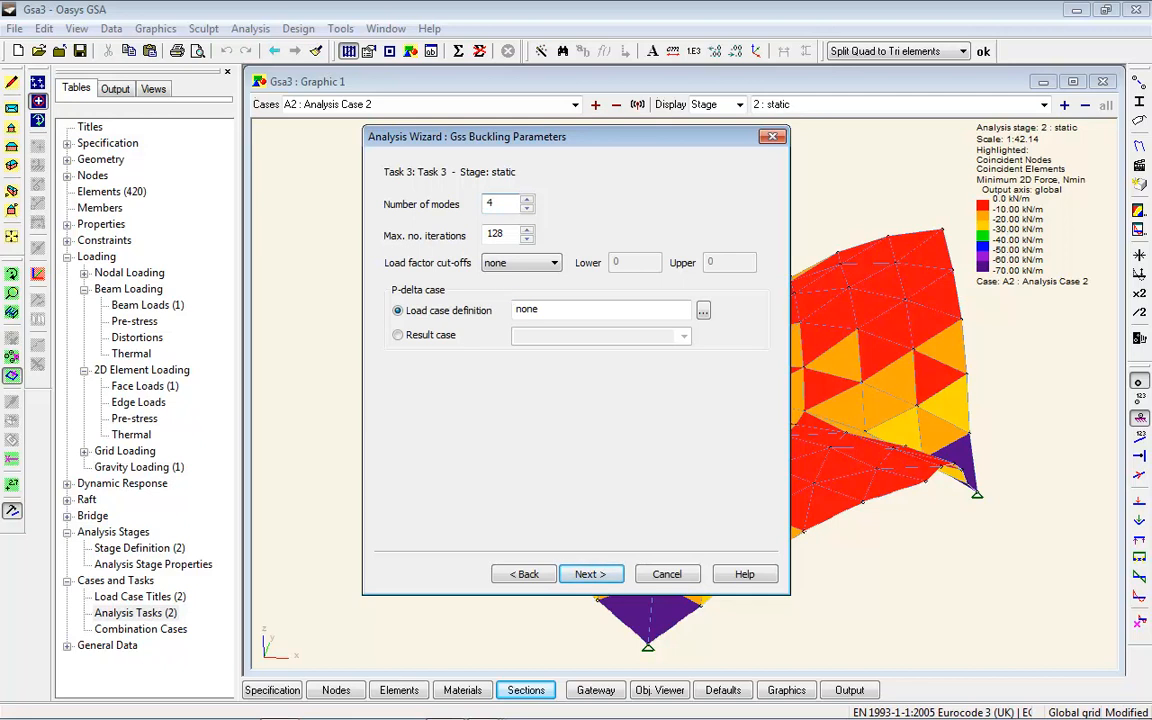
- Define the buckling task's P-delta load case as L1 + L2, then complete the task and run its analysis
click(703, 311)
double_click(460, 330)
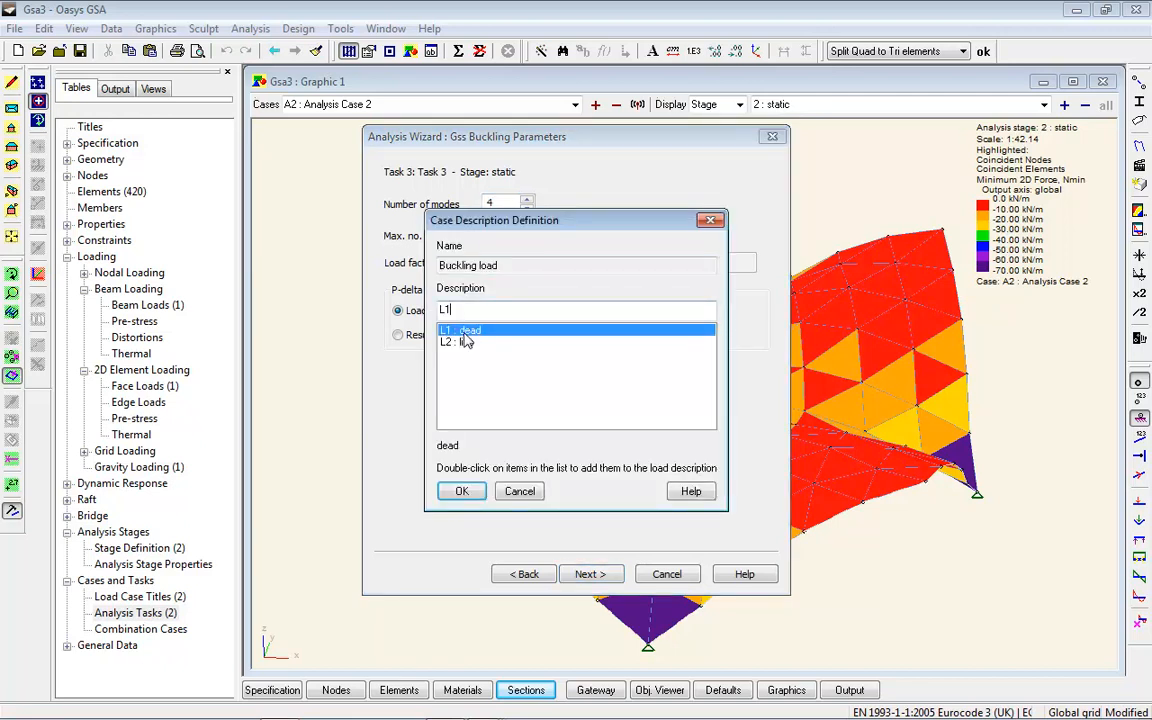
double_click(460, 342)
click(462, 491)
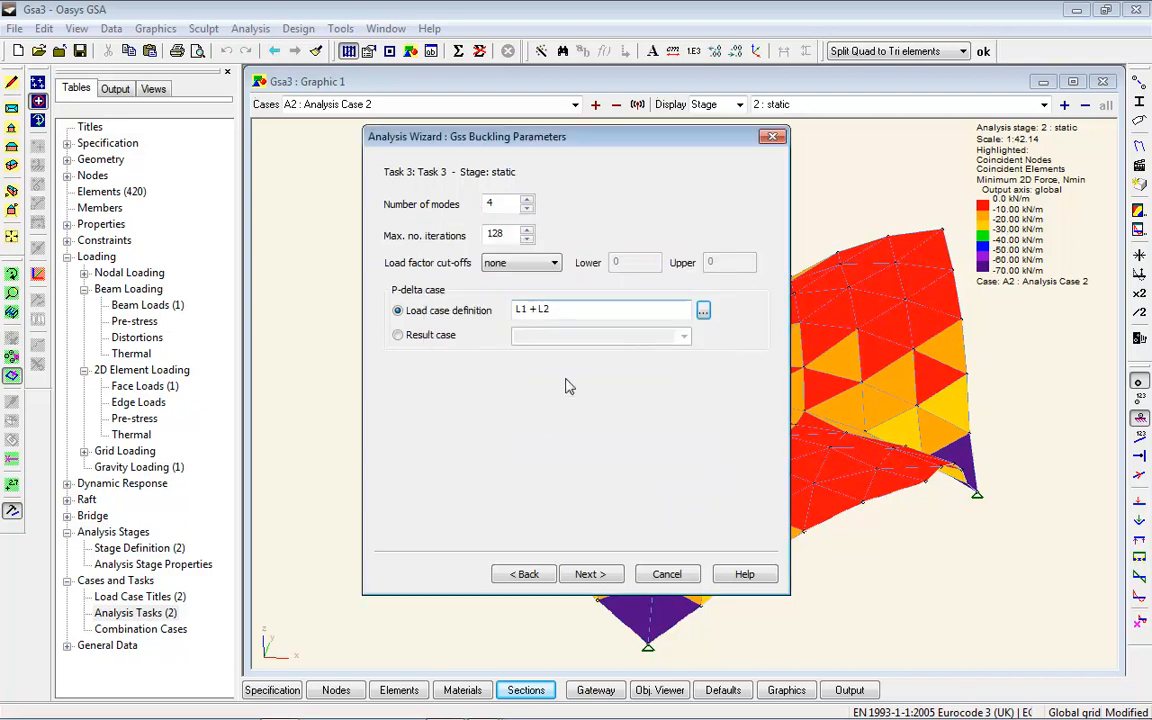
click(589, 574)
click(401, 267)
click(590, 574)
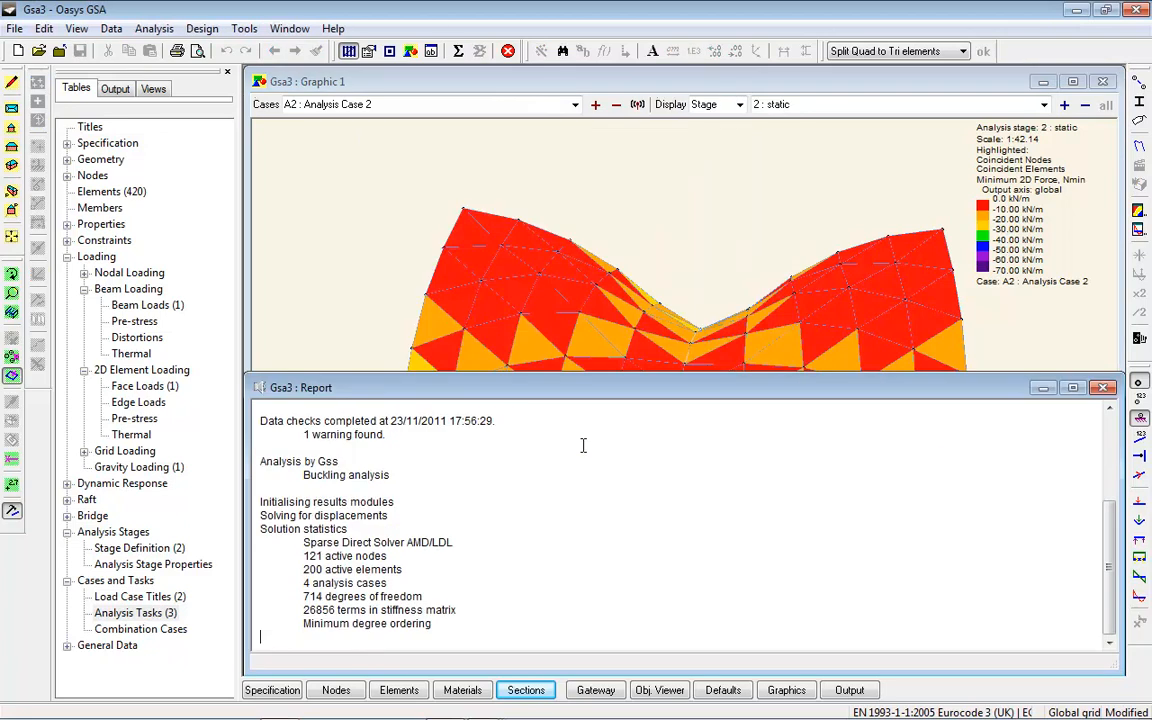
- Display A3 : Task 3 : Mode 1 without the Nmin contours and show its deformed shape
click(575, 105)
click(481, 159)
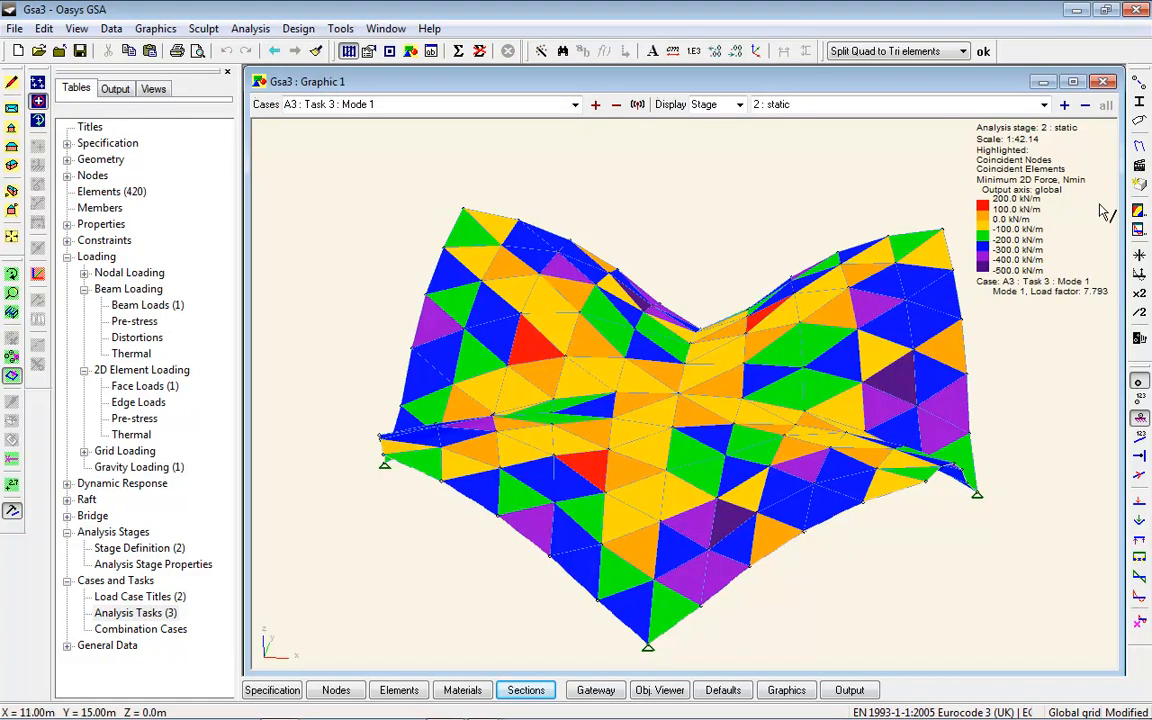
double_click(1024, 195)
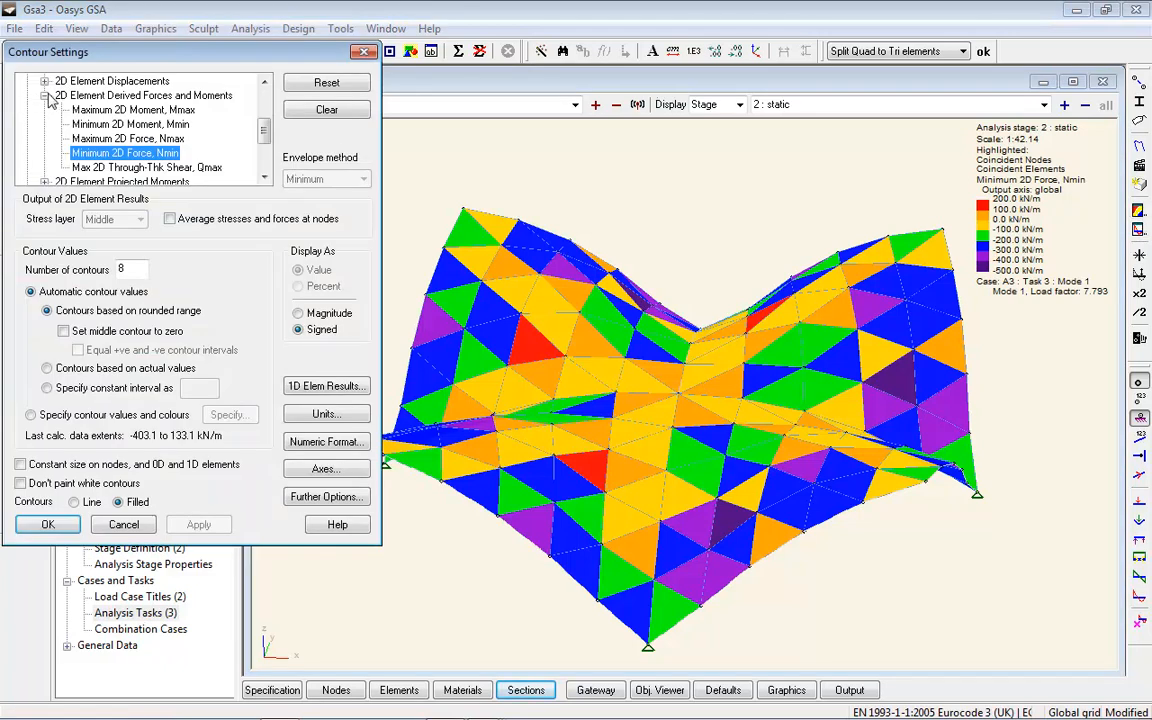
click(45, 96)
click(48, 524)
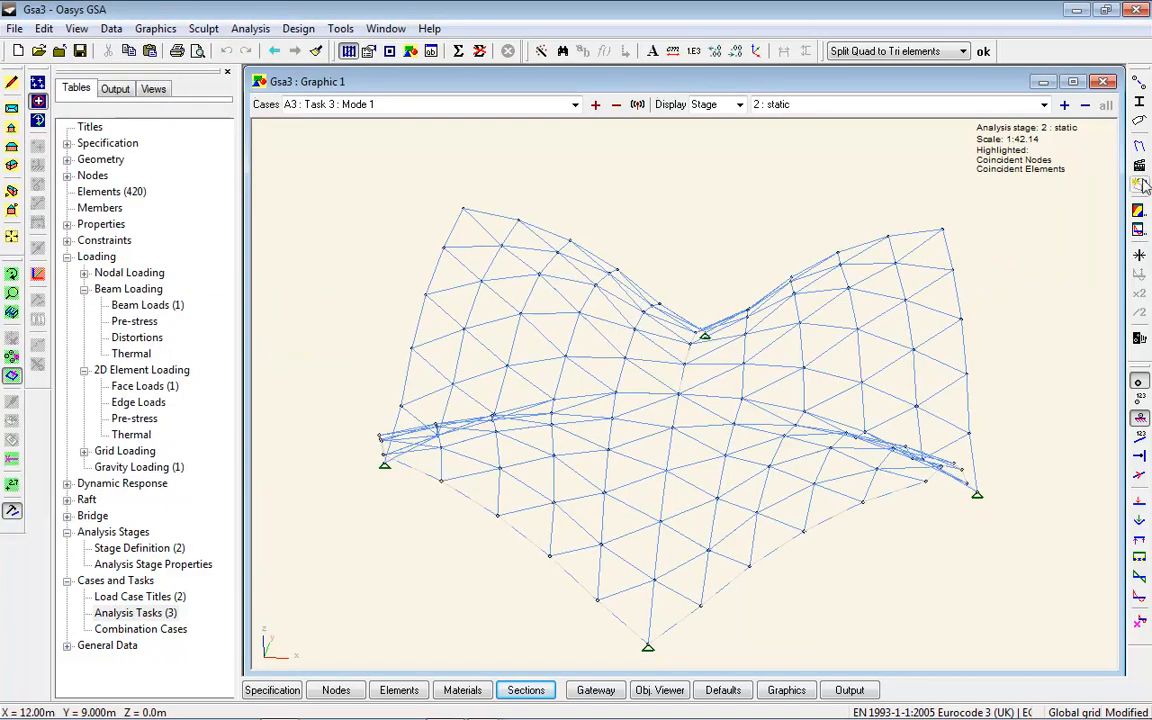
click(1139, 146)
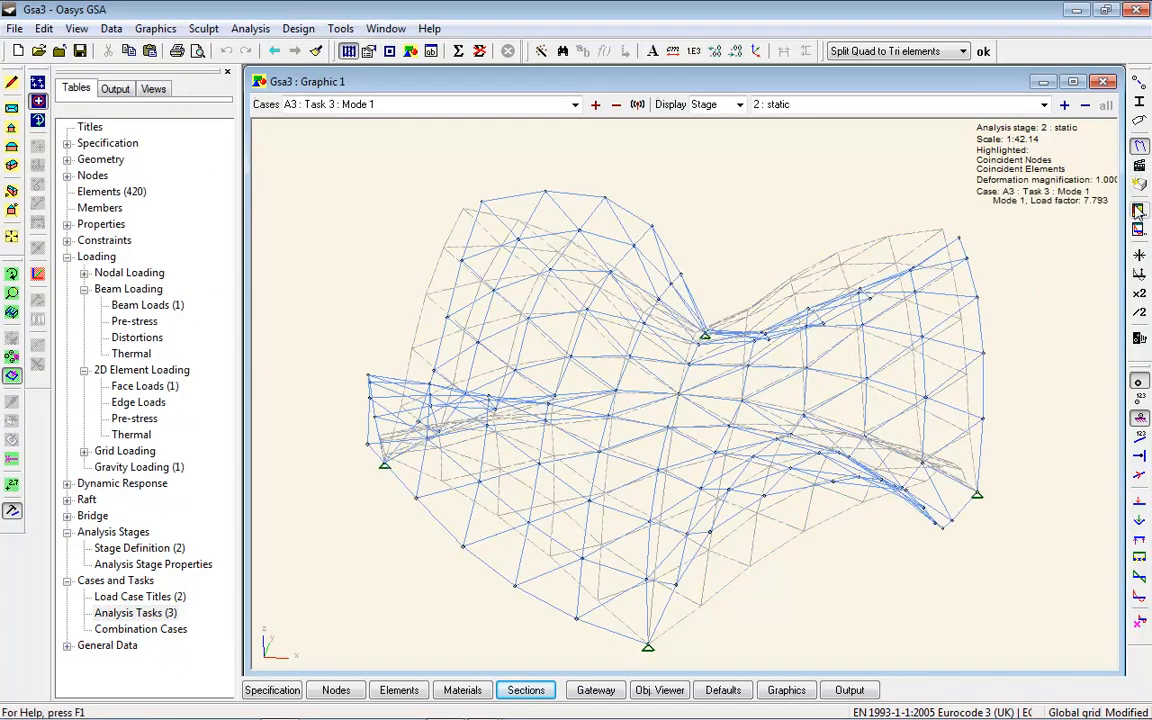
- Contour the Resolved Element Translation, |U|, on the deformed shape of buckling Mode 1
click(1138, 210)
scroll(245, 125, down, 1)
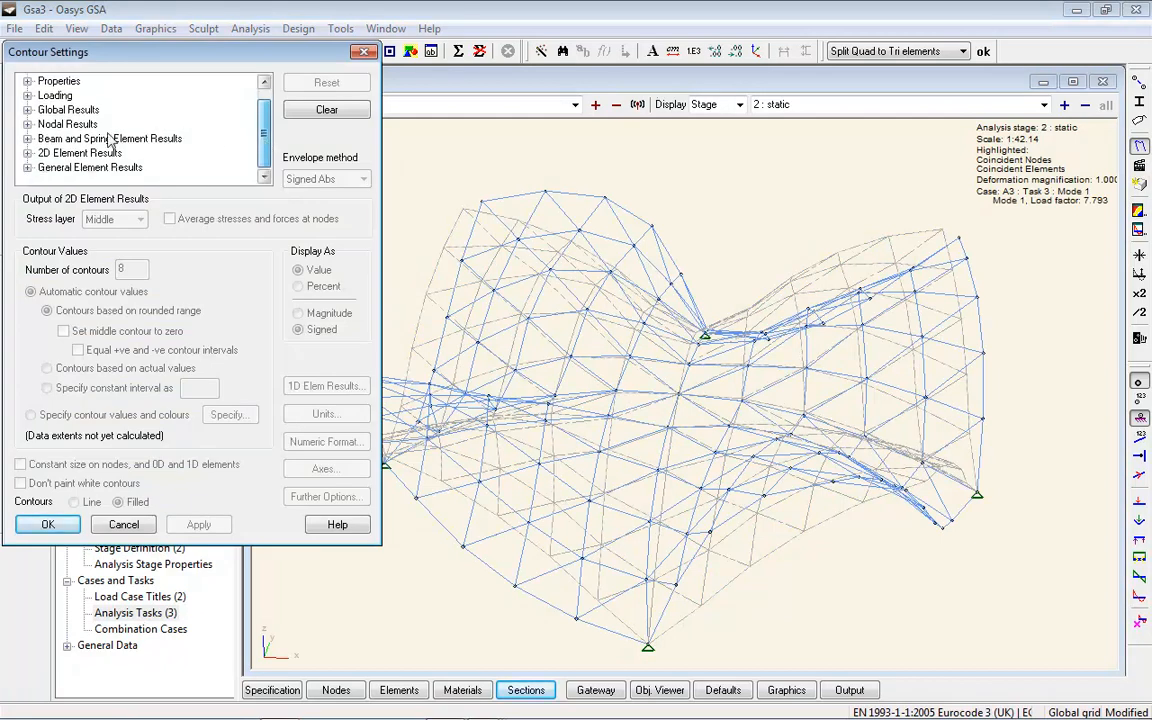
click(27, 153)
click(45, 96)
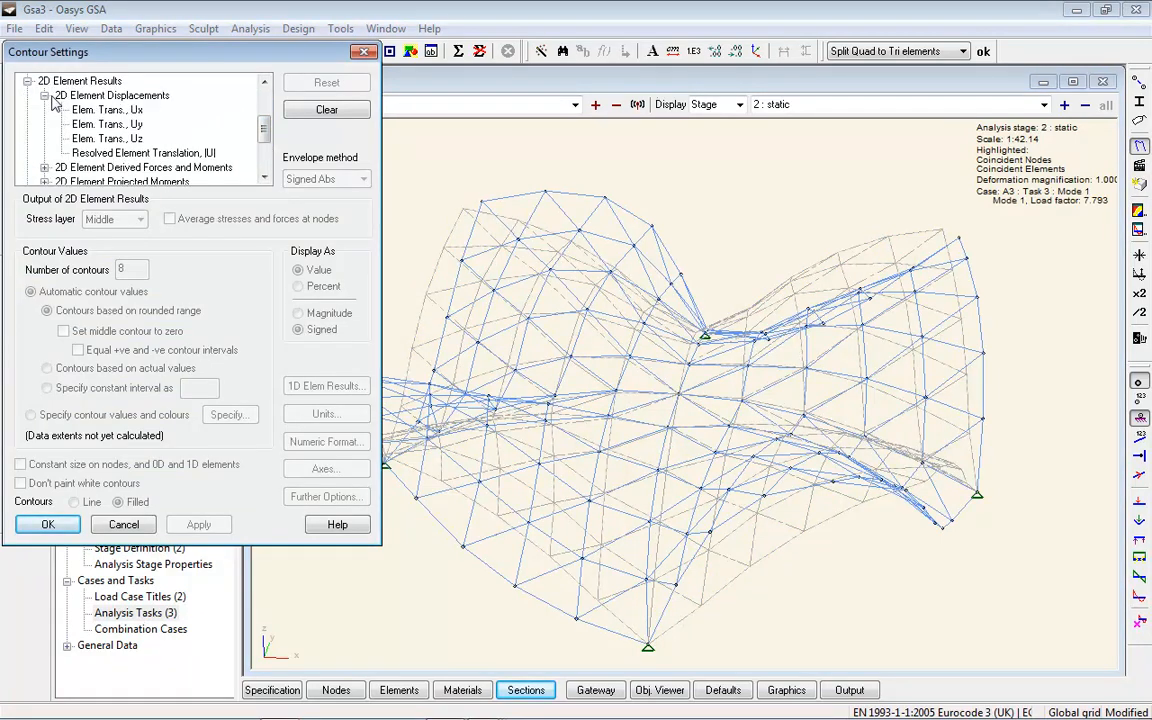
click(143, 152)
click(200, 525)
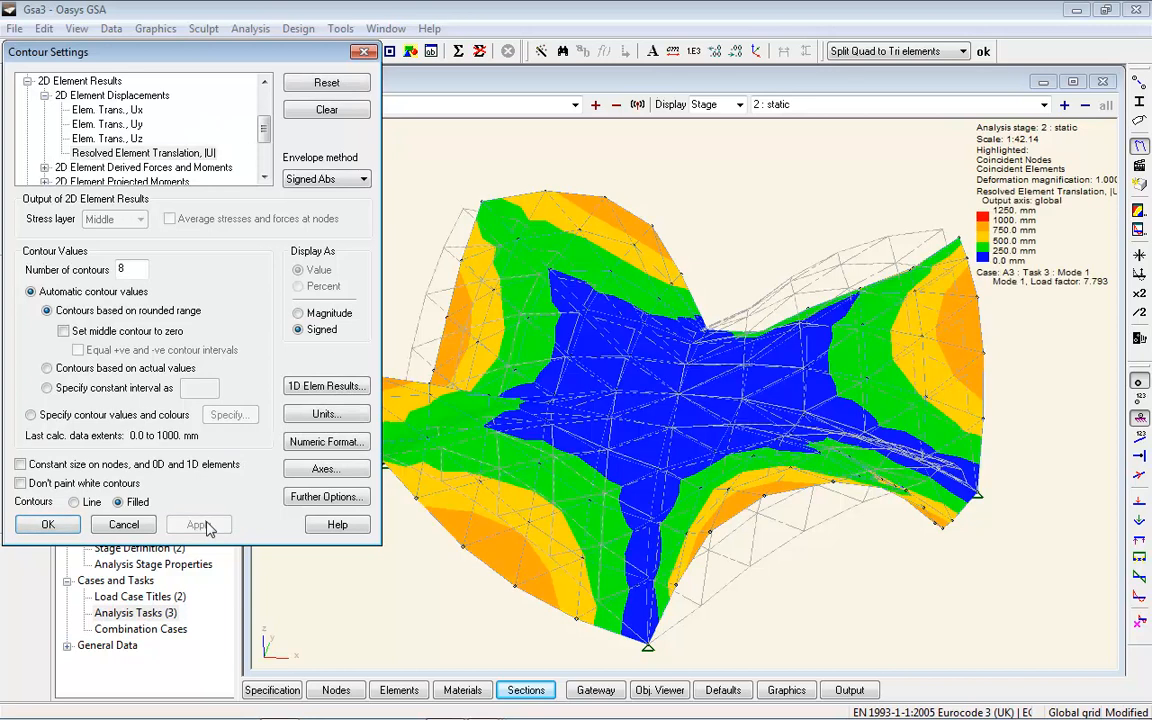
- Accept the contour settings and step through the Task 3 buckling modes after Mode 1, examining each deformed shape and load factor
click(55, 526)
click(12, 274)
mouse_move(652, 338)
mouse_down()
mouse_move(728, 462)
mouse_move(746, 386)
mouse_move(660, 328)
mouse_up()
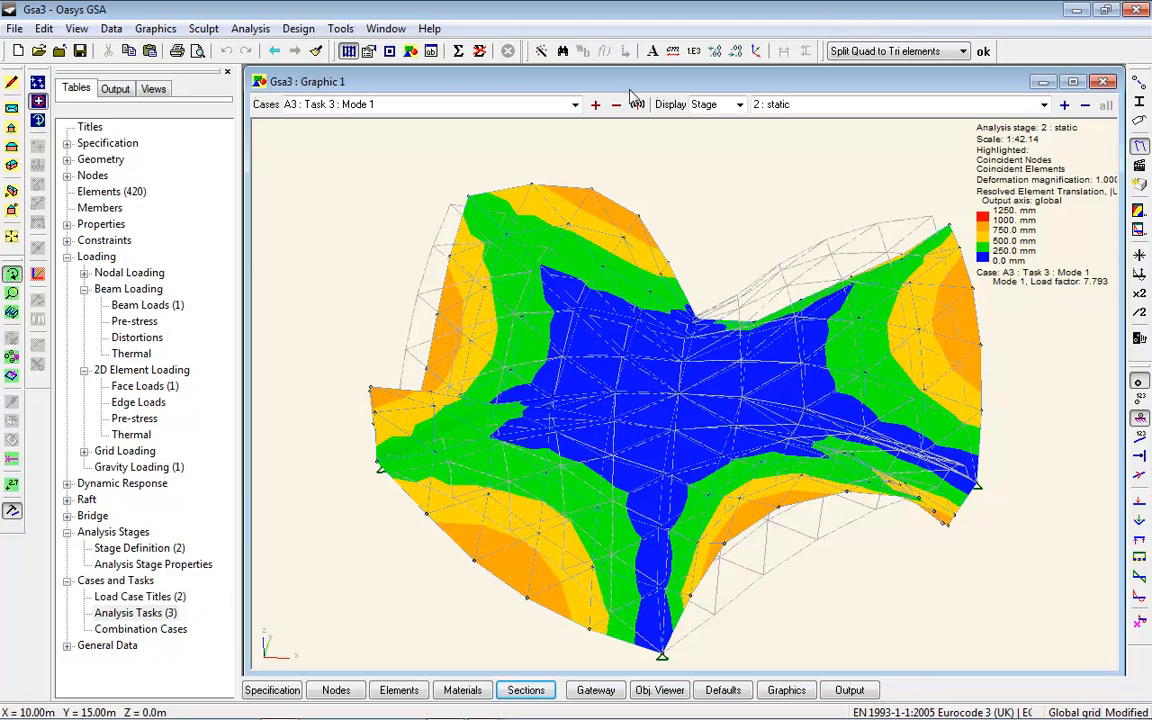
click(595, 106)
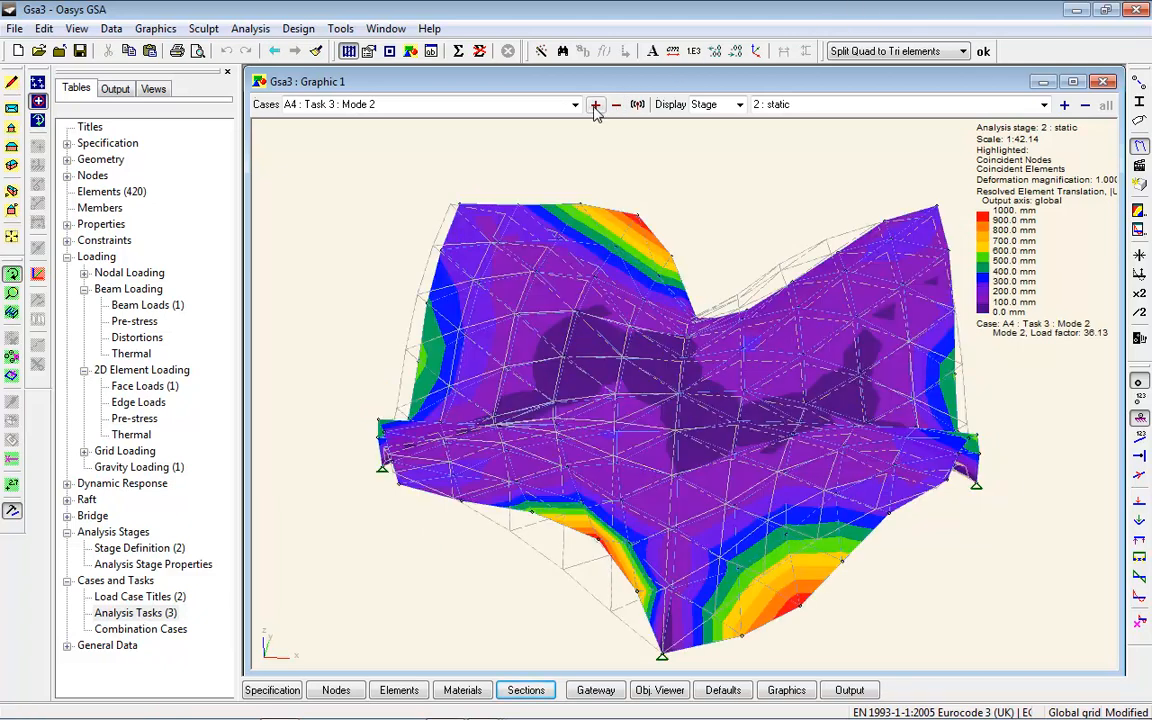
click(595, 106)
click(595, 106)
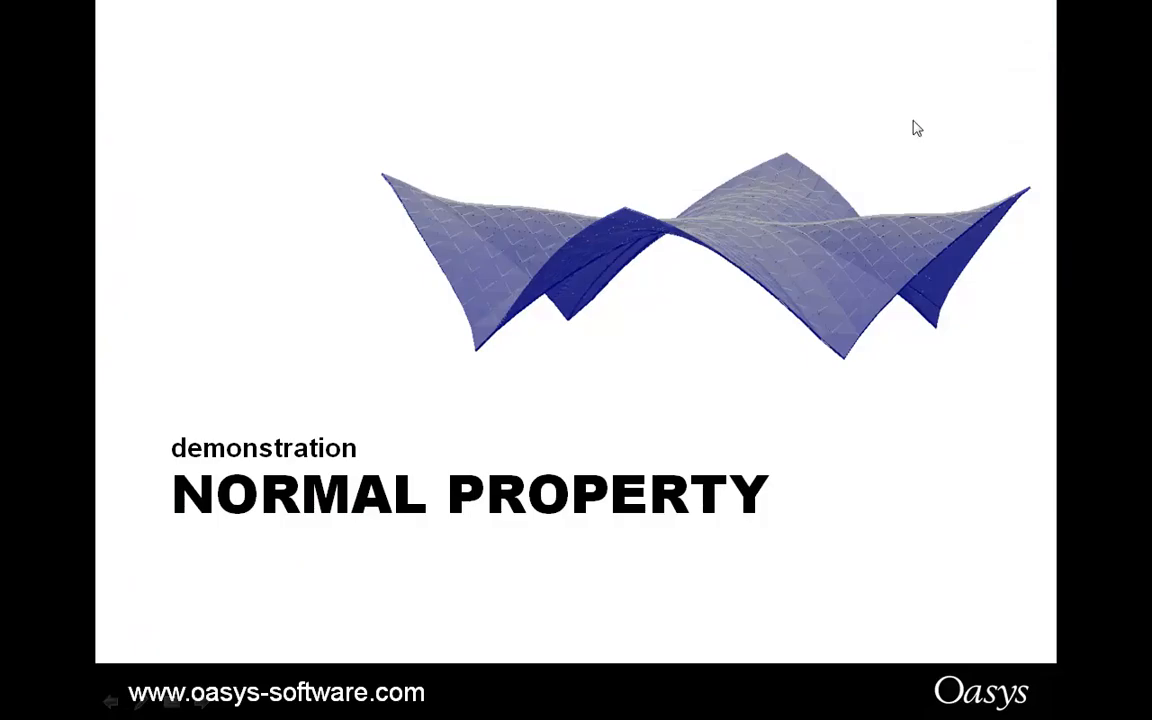
click(913, 121)
click(913, 121)
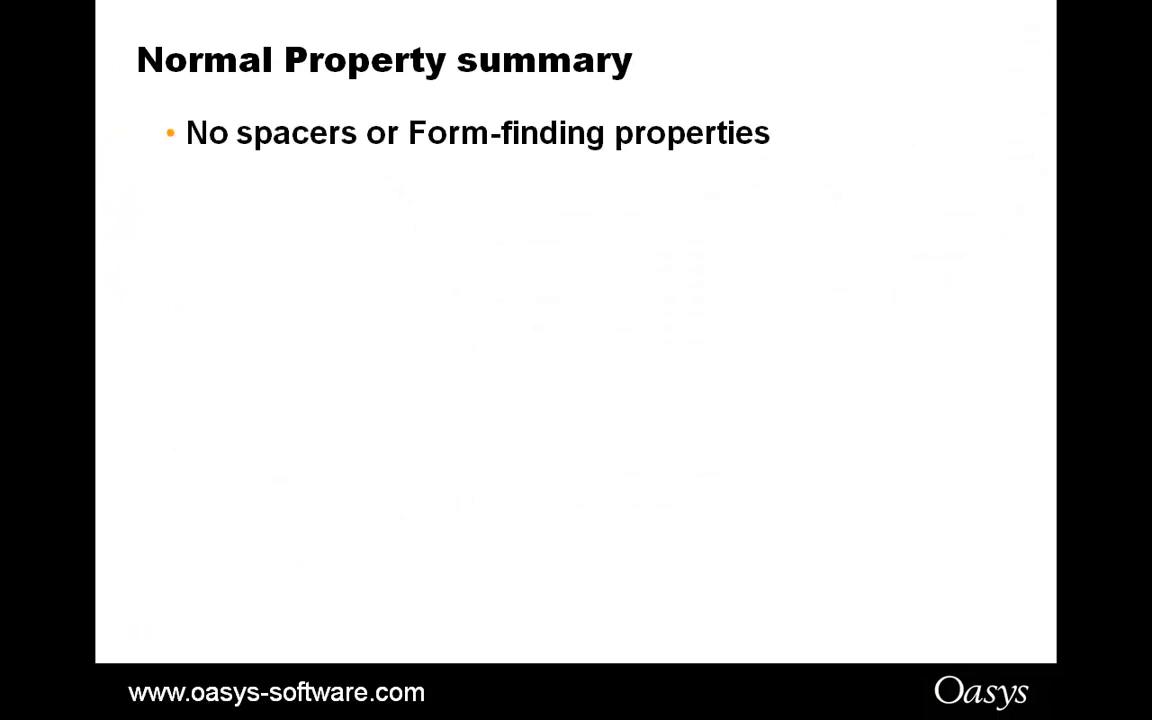
key(Right)
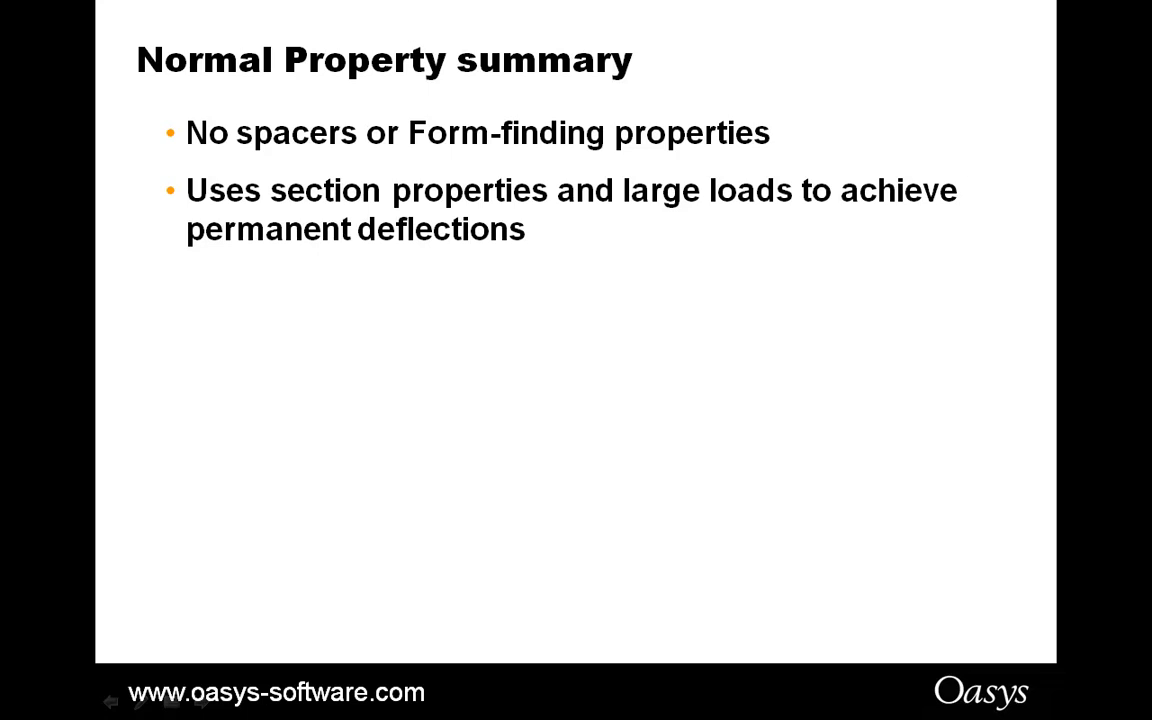
key(Right)
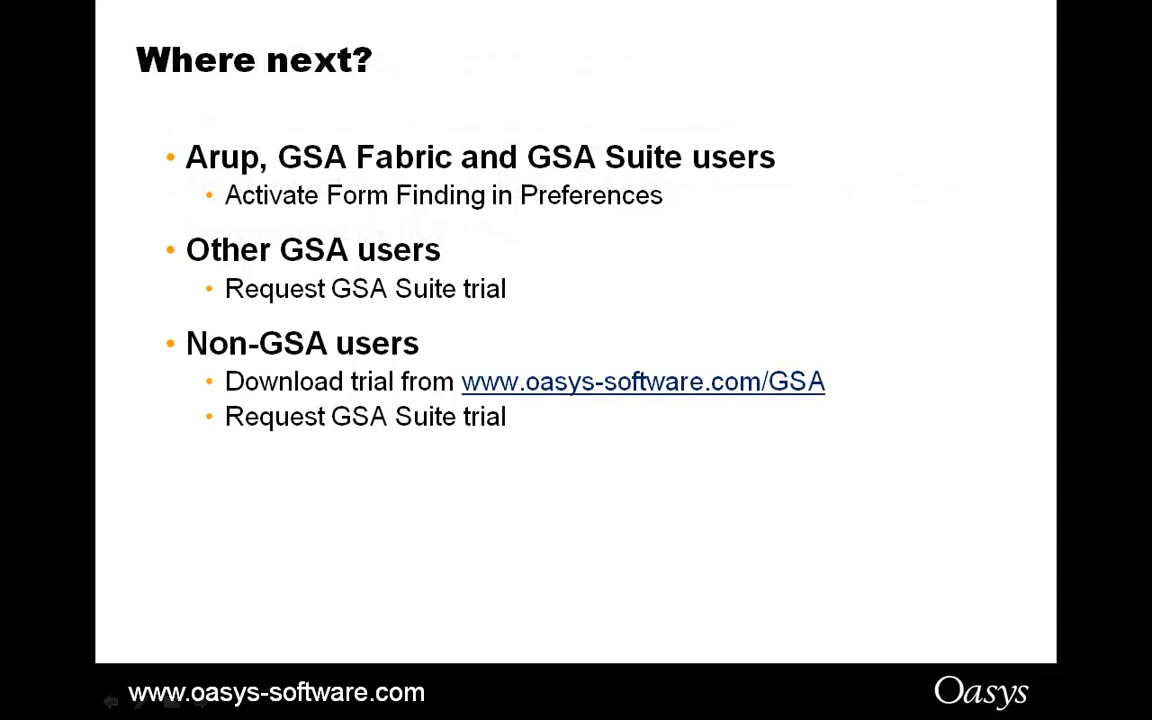